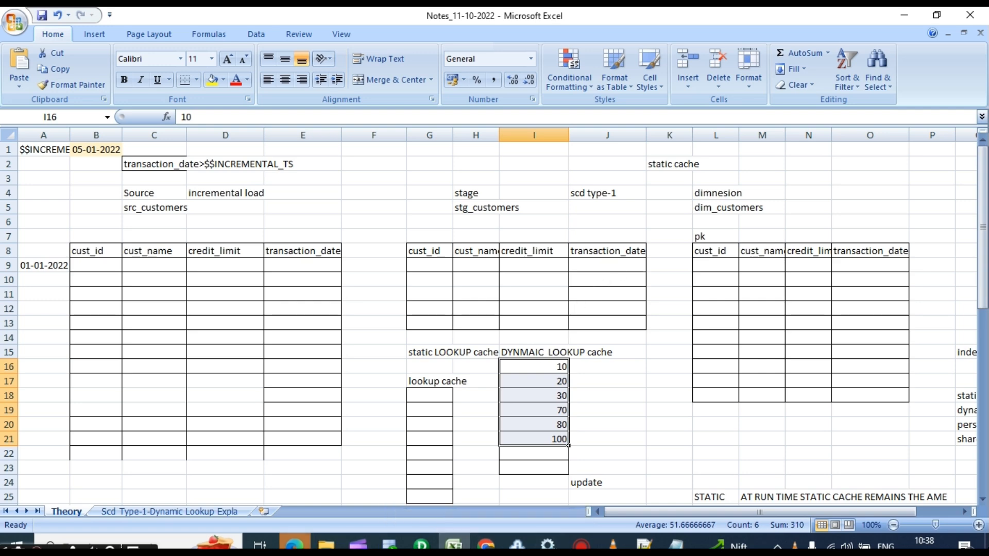
Review the source, stage, dimension and lookup cache layouts on the Theory sheet
{"action": "scroll", "coordinate": [252, 353], "scroll_direction": "down", "scroll_amount": 2}
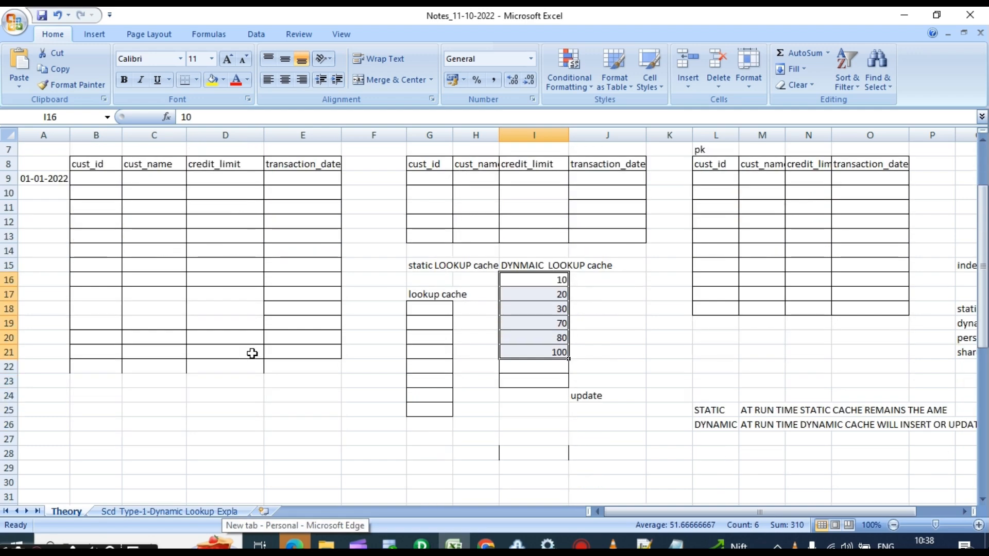
{"action": "scroll", "coordinate": [253, 361], "scroll_direction": "down", "scroll_amount": 2}
{"action": "scroll", "coordinate": [258, 372], "scroll_direction": "up", "scroll_amount": 4}
{"action": "scroll", "coordinate": [343, 403], "scroll_direction": "down", "scroll_amount": 2}
{"action": "scroll", "coordinate": [345, 410], "scroll_direction": "down", "scroll_amount": 1}
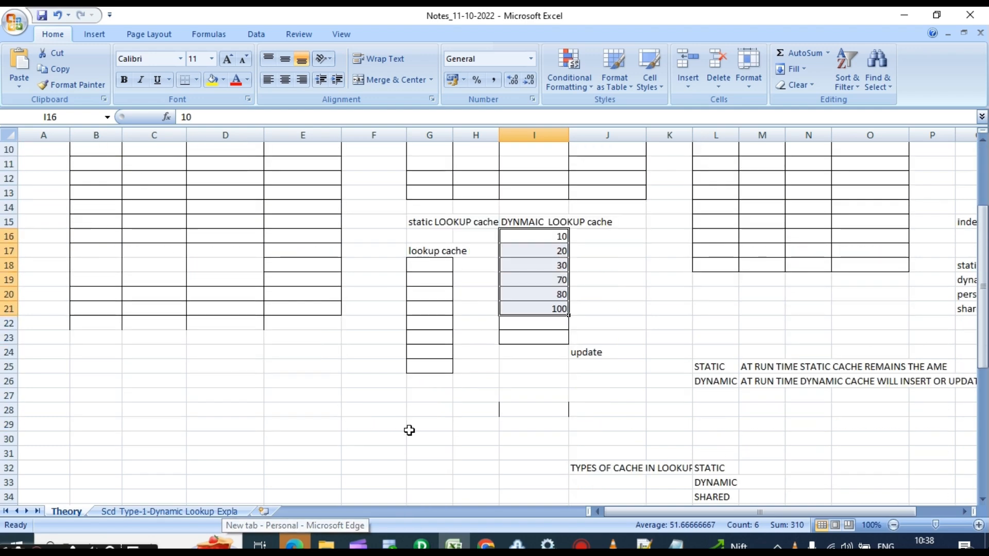
{"action": "scroll", "coordinate": [409, 417], "scroll_direction": "up", "scroll_amount": 2}
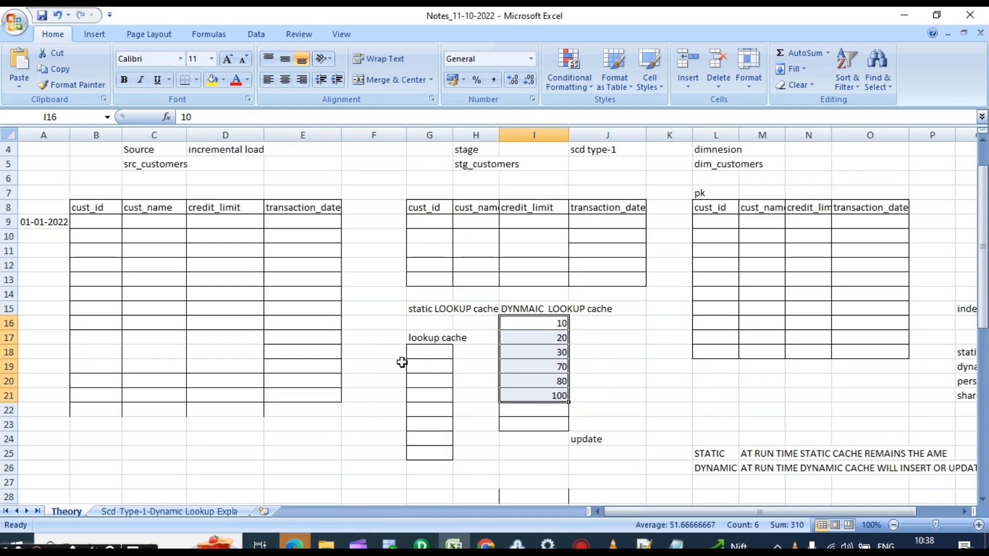
{"action": "left_click_drag", "start_coordinate": [709, 512], "coordinate": [805, 512]}
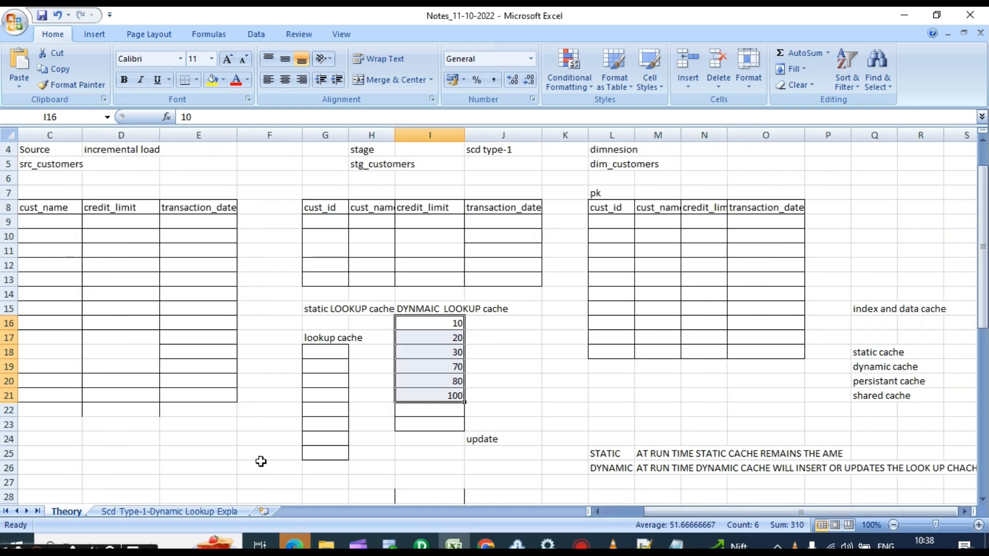
Switch to the Scd Type-1-Dynamic Lookup Expla sheet and locate the scd-1, scd-2 and scd-3 notes
{"action": "left_click", "coordinate": [201, 512]}
{"action": "scroll", "coordinate": [729, 349], "scroll_direction": "up", "scroll_amount": 2}
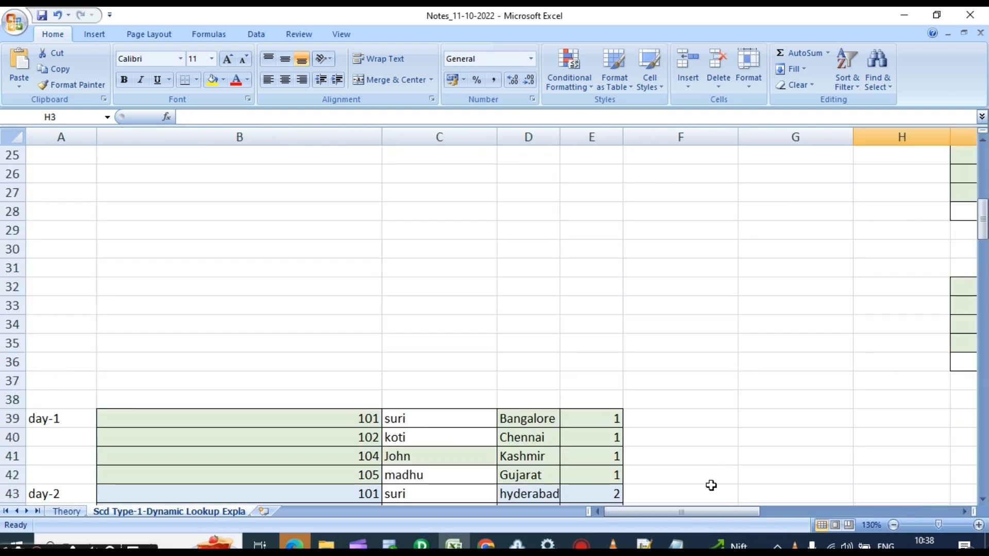
{"action": "left_click_drag", "start_coordinate": [719, 512], "coordinate": [817, 475]}
{"action": "scroll", "coordinate": [814, 402], "scroll_direction": "up", "scroll_amount": 4}
{"action": "scroll", "coordinate": [815, 401], "scroll_direction": "up", "scroll_amount": 4}
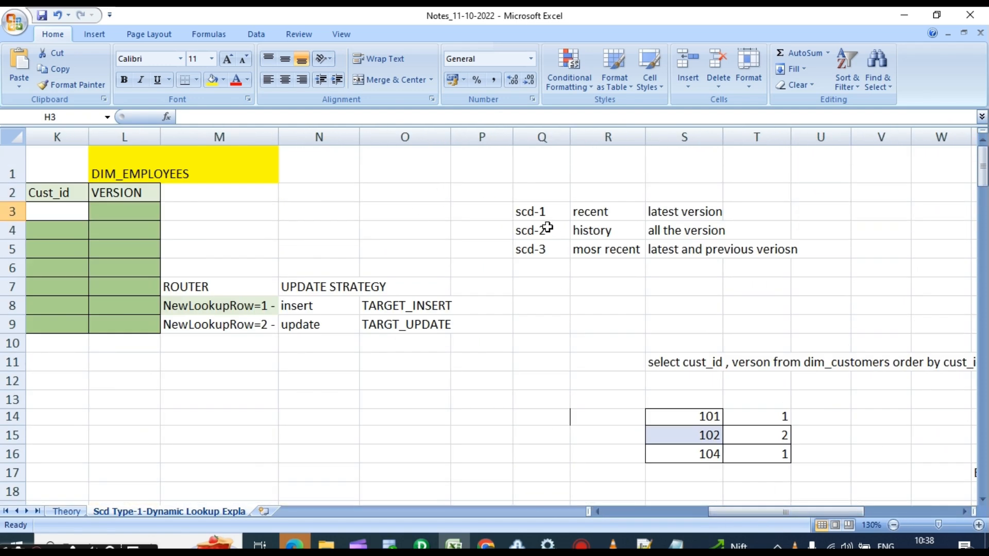
Examine the scd-1, scd-2 and scd-3 definitions in Q3:S5, highlighting each row of the notes in turn
{"action": "left_click_drag", "start_coordinate": [515, 210], "coordinate": [719, 210]}
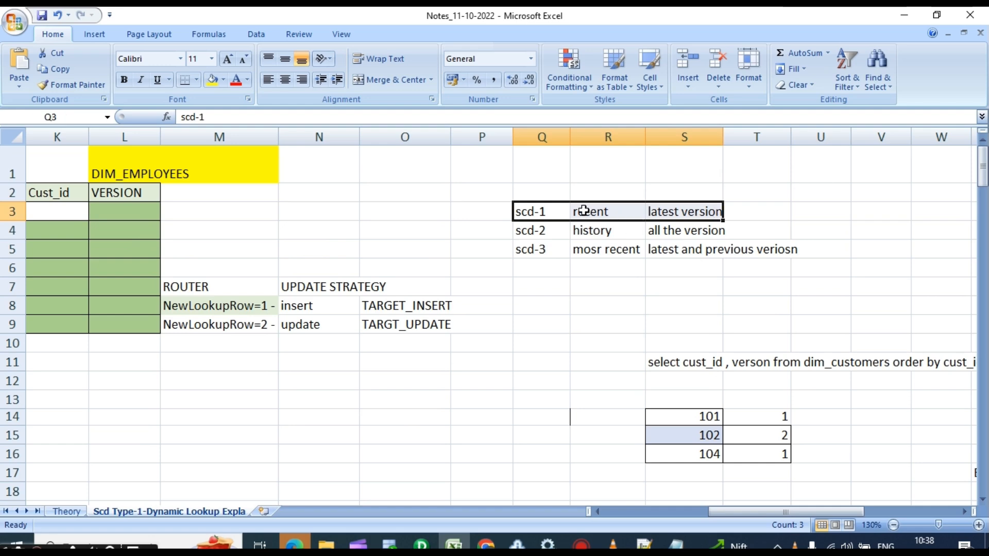
{"action": "left_click", "coordinate": [584, 210]}
{"action": "left_click_drag", "start_coordinate": [529, 209], "coordinate": [613, 226]}
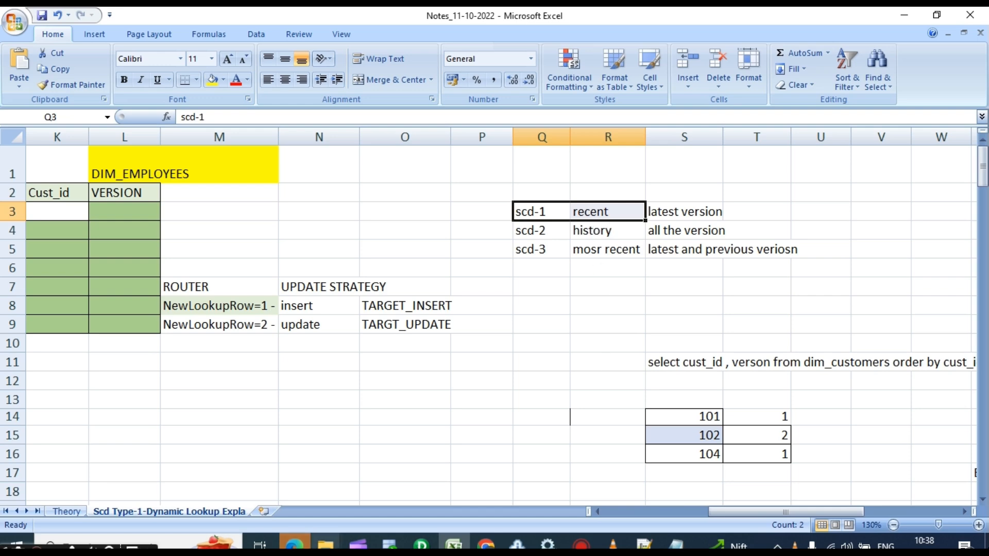
{"action": "left_click", "coordinate": [531, 230]}
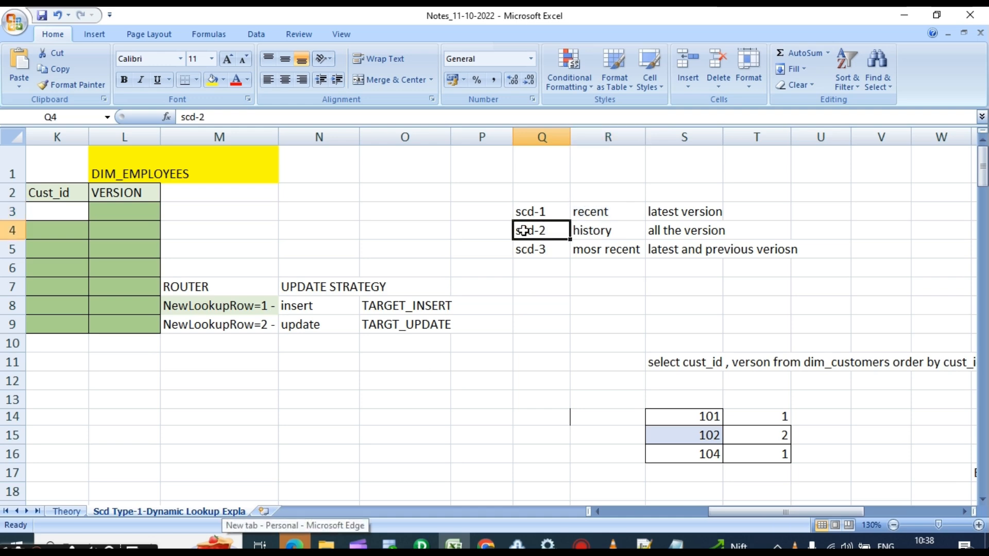
{"action": "left_click", "coordinate": [614, 231]}
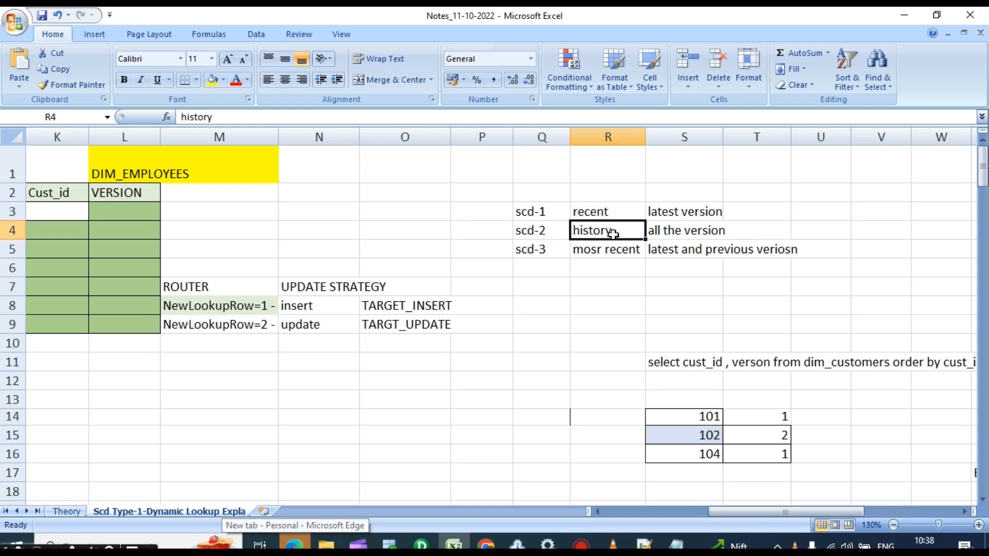
{"action": "left_click_drag", "start_coordinate": [533, 242], "coordinate": [619, 252]}
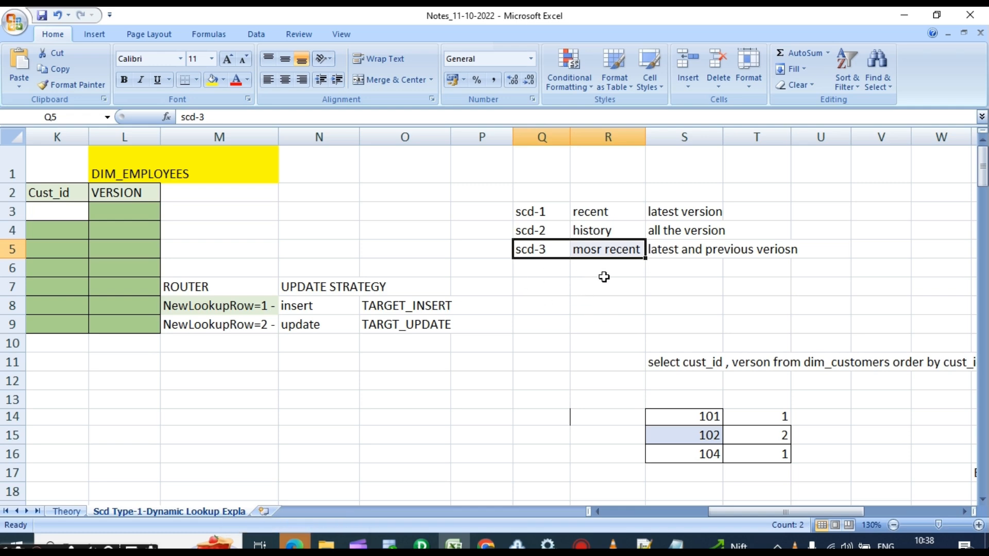
{"action": "left_click", "coordinate": [625, 271]}
{"action": "left_click", "coordinate": [540, 249]}
{"action": "left_click", "coordinate": [631, 267]}
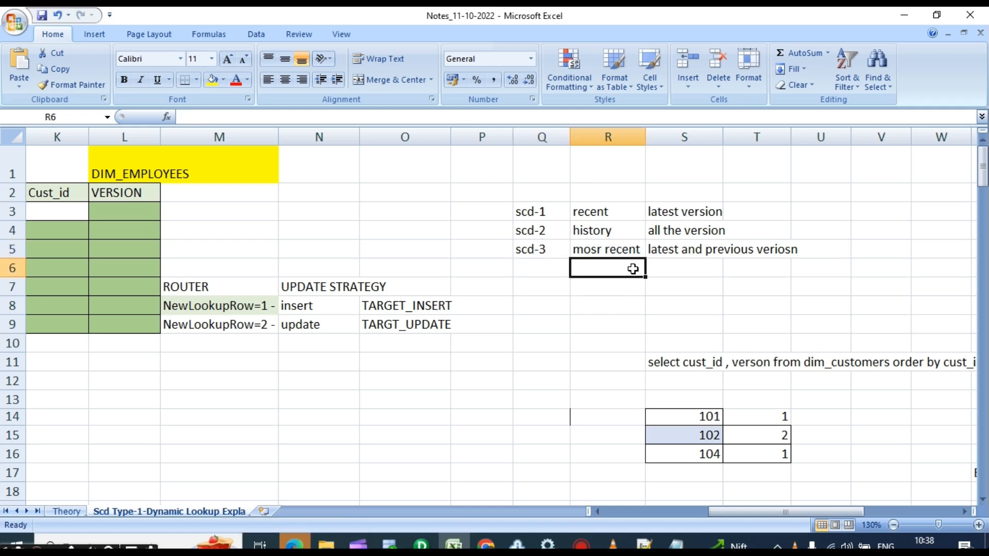
{"action": "left_click_drag", "start_coordinate": [541, 250], "coordinate": [749, 229]}
{"action": "left_click", "coordinate": [685, 269]}
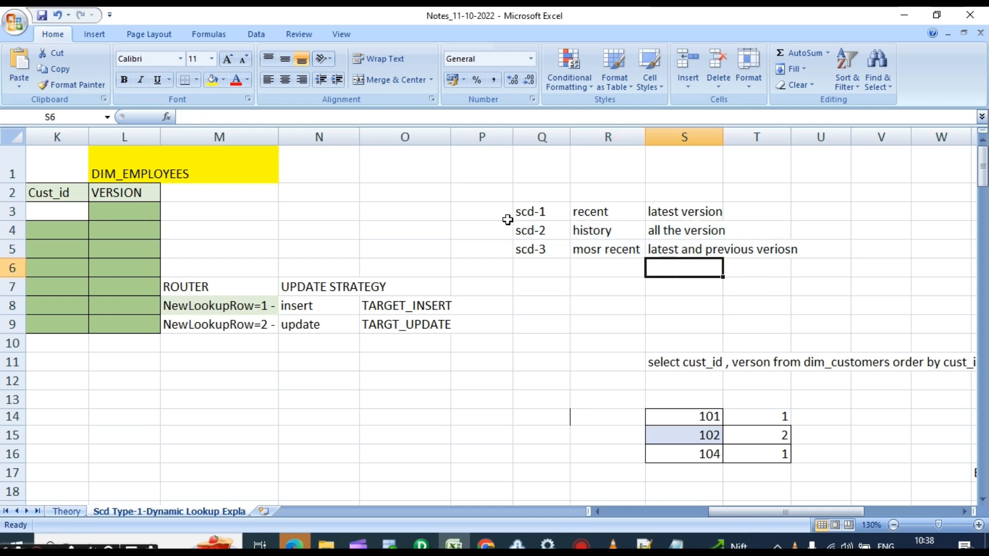
{"action": "left_click", "coordinate": [526, 213]}
{"action": "left_click_drag", "start_coordinate": [526, 213], "coordinate": [711, 226]}
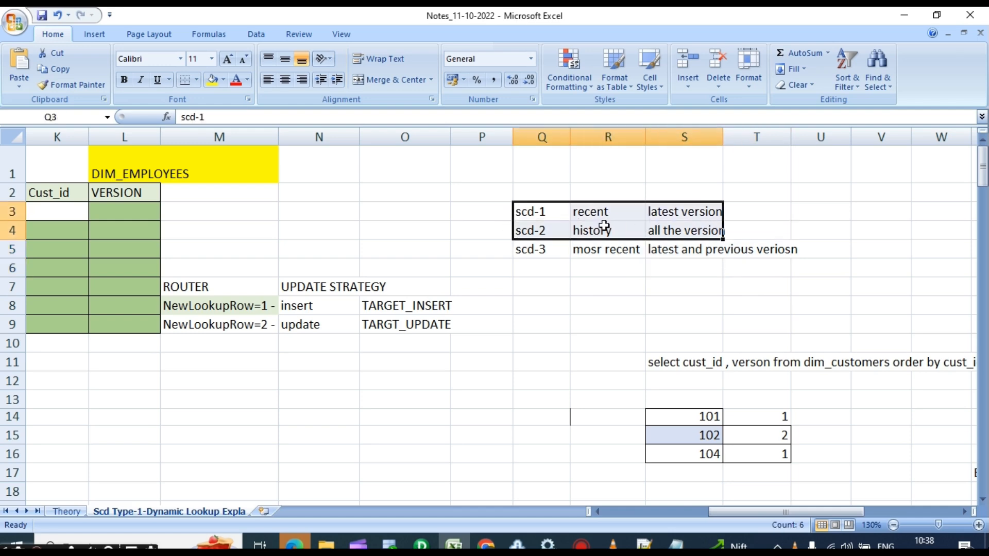
{"action": "left_click", "coordinate": [502, 229]}
{"action": "left_click_drag", "start_coordinate": [525, 209], "coordinate": [638, 218]}
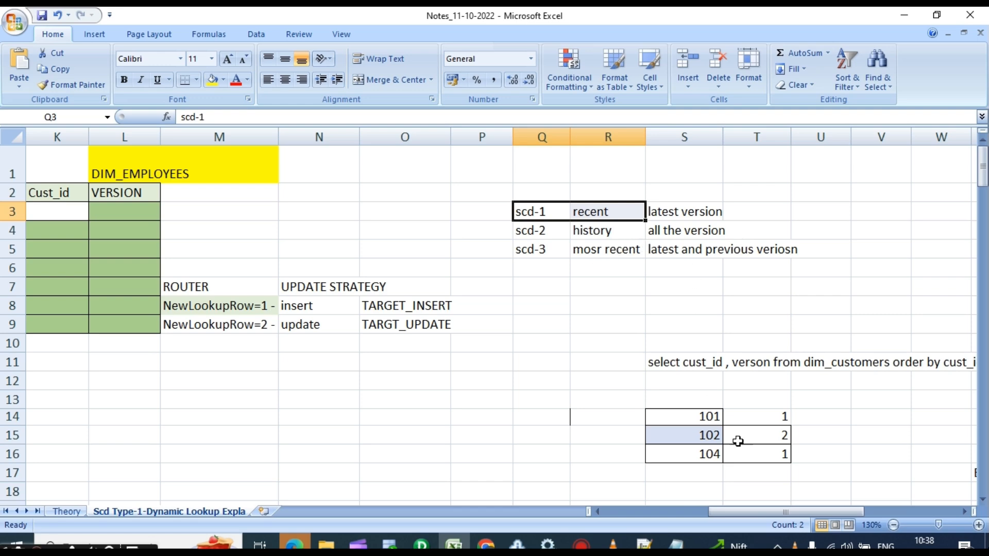
Copy the four day-1 records from B39:E42 into the empty CUST_ID, CUST_NAME, CITY and Version table, starting at A11
{"action": "left_click_drag", "start_coordinate": [743, 512], "coordinate": [709, 512]}
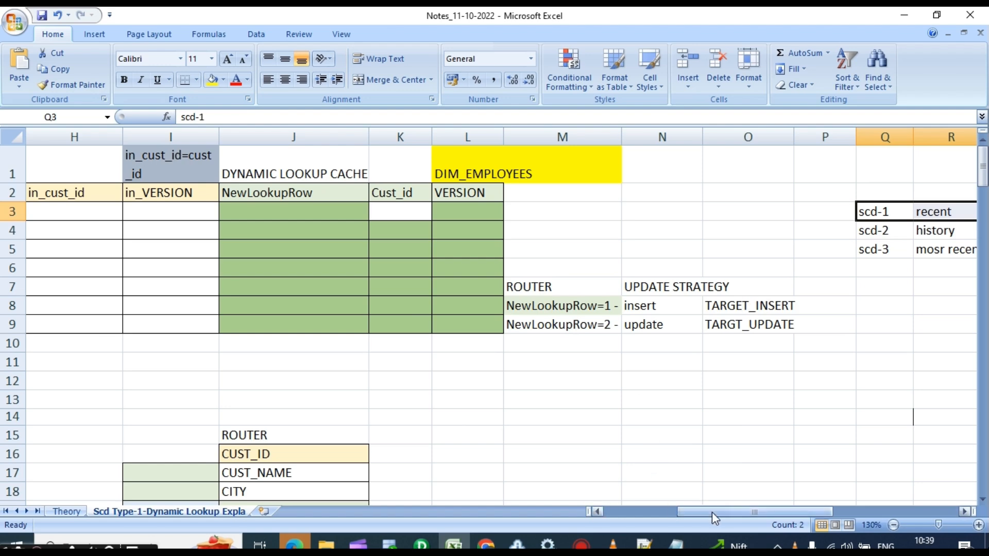
{"action": "left_click_drag", "start_coordinate": [712, 512], "coordinate": [681, 512]}
{"action": "scroll", "coordinate": [379, 340], "scroll_direction": "down", "scroll_amount": 12}
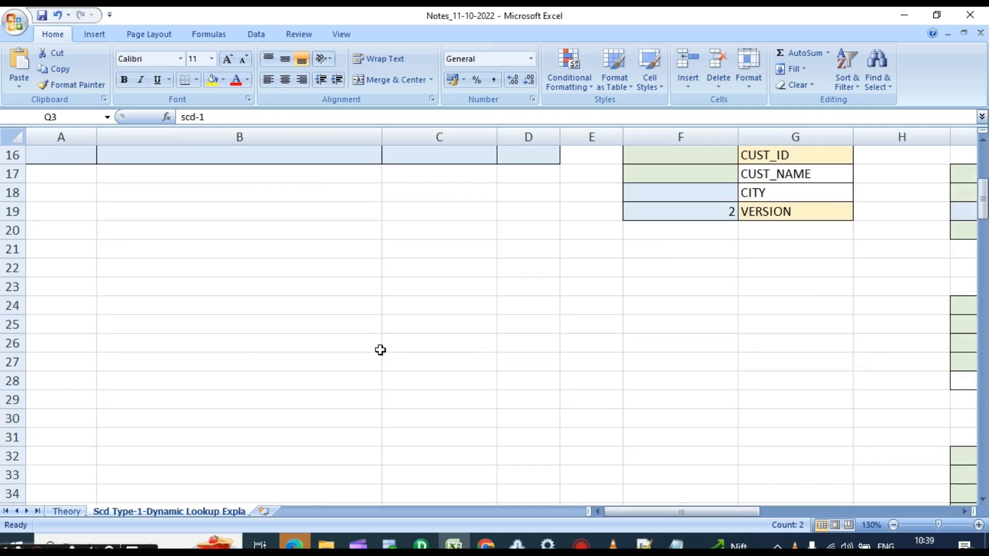
{"action": "scroll", "coordinate": [383, 361], "scroll_direction": "up", "scroll_amount": 3}
{"action": "scroll", "coordinate": [385, 370], "scroll_direction": "up", "scroll_amount": 1}
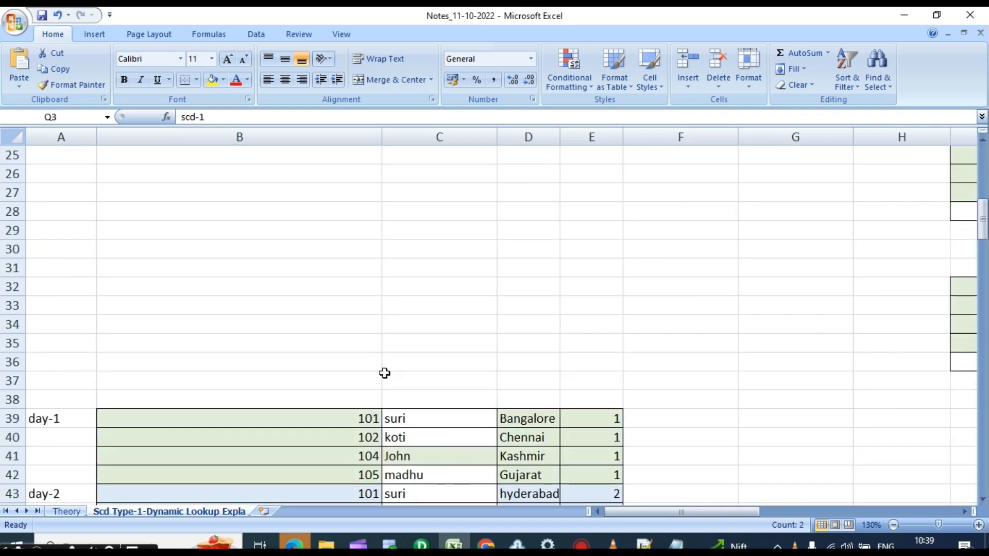
{"action": "left_click_drag", "start_coordinate": [361, 415], "coordinate": [601, 476]}
{"action": "scroll", "coordinate": [546, 473], "scroll_direction": "down", "scroll_amount": 2}
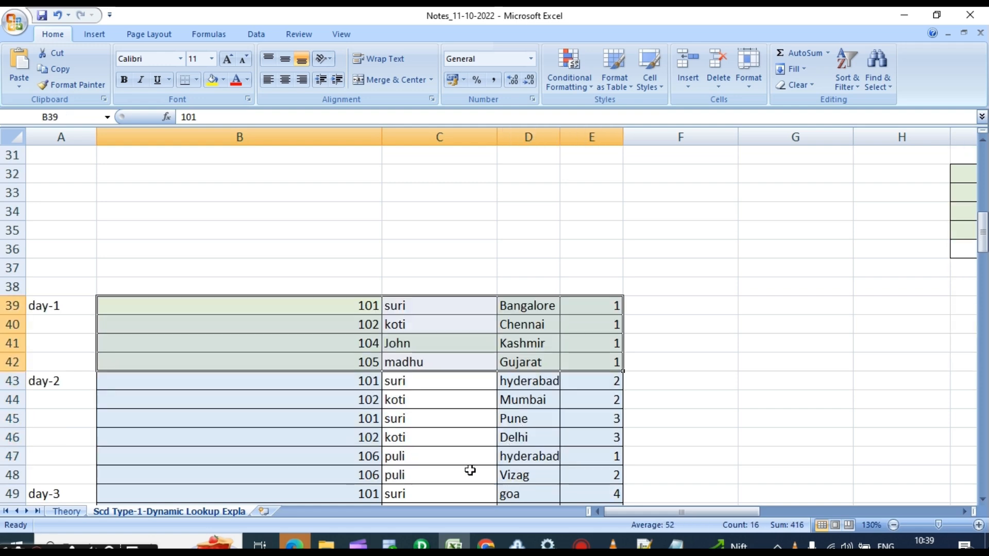
{"action": "left_click_drag", "start_coordinate": [351, 304], "coordinate": [616, 356]}
{"action": "key", "text": "ctrl+c"}
{"action": "scroll", "coordinate": [298, 356], "scroll_direction": "up", "scroll_amount": 7}
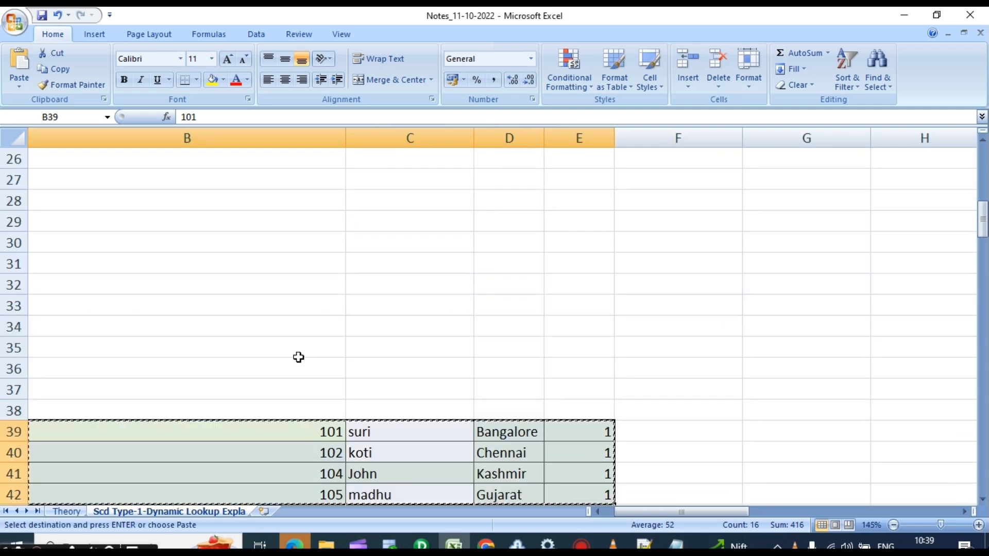
{"action": "scroll", "coordinate": [184, 281], "scroll_direction": "up", "scroll_amount": 1}
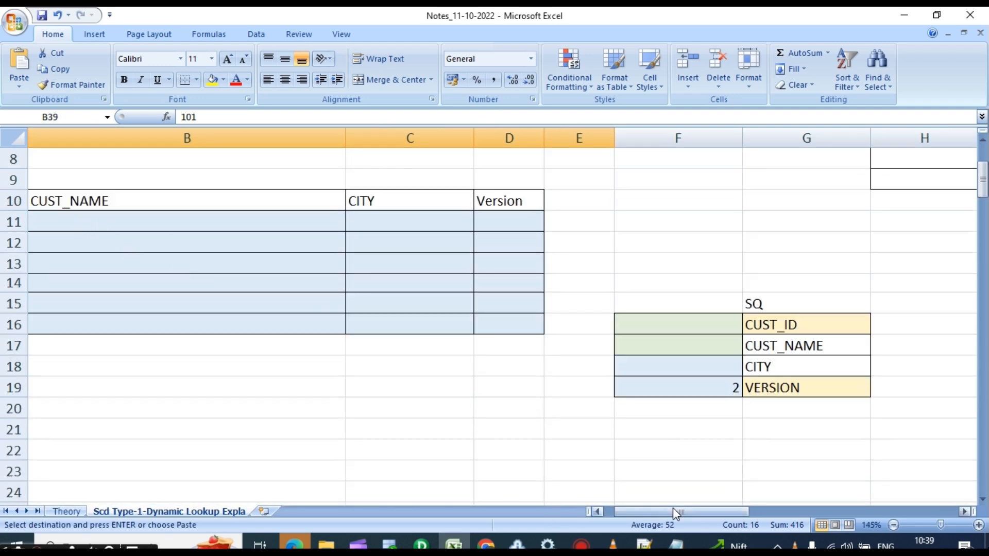
{"action": "left_click_drag", "start_coordinate": [668, 514], "coordinate": [658, 514]}
{"action": "left_click", "coordinate": [95, 230]}
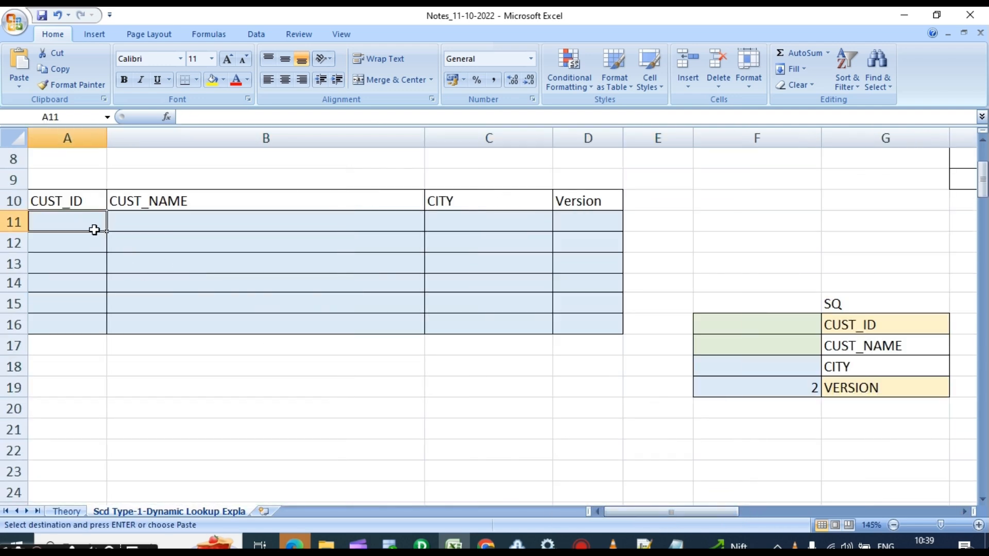
{"action": "key", "text": "ctrl+v"}
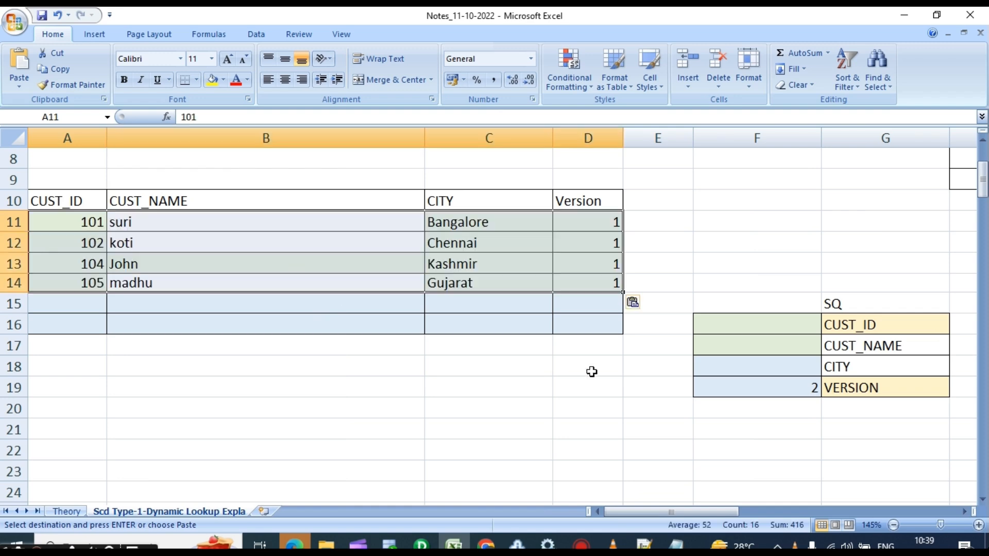
Clear the SQ block's VERSION value in F19 and copy customer ID 101 from A11 into its CUST_ID cell F16
{"action": "mouse_move", "coordinate": [684, 510]}
{"action": "left_mouse_down"}
{"action": "mouse_move", "coordinate": [696, 510]}
{"action": "mouse_move", "coordinate": [685, 510]}
{"action": "left_mouse_up"}
{"action": "left_click", "coordinate": [93, 222]}
{"action": "key", "text": "ctrl+c"}
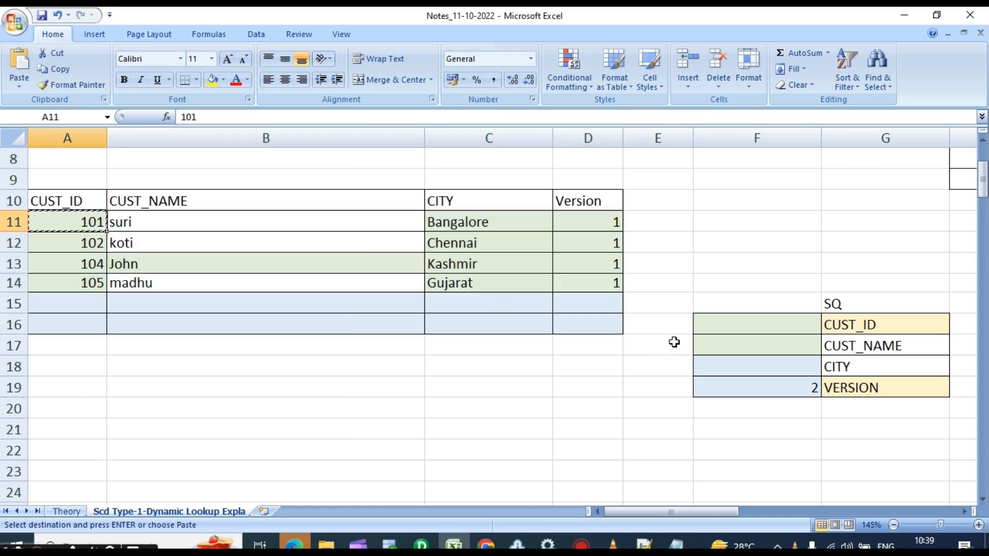
{"action": "left_click", "coordinate": [789, 381]}
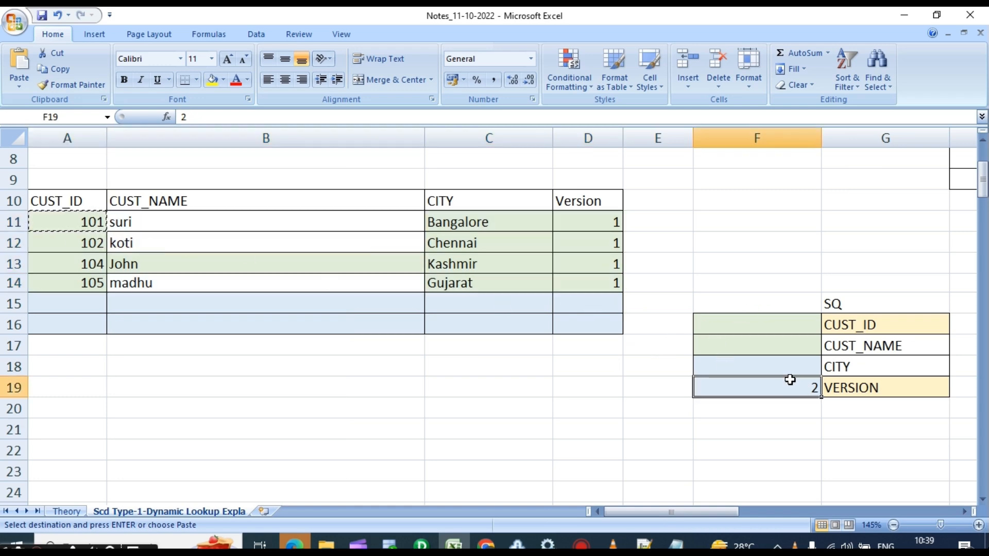
{"action": "key", "text": "Delete"}
{"action": "left_click", "coordinate": [102, 219]}
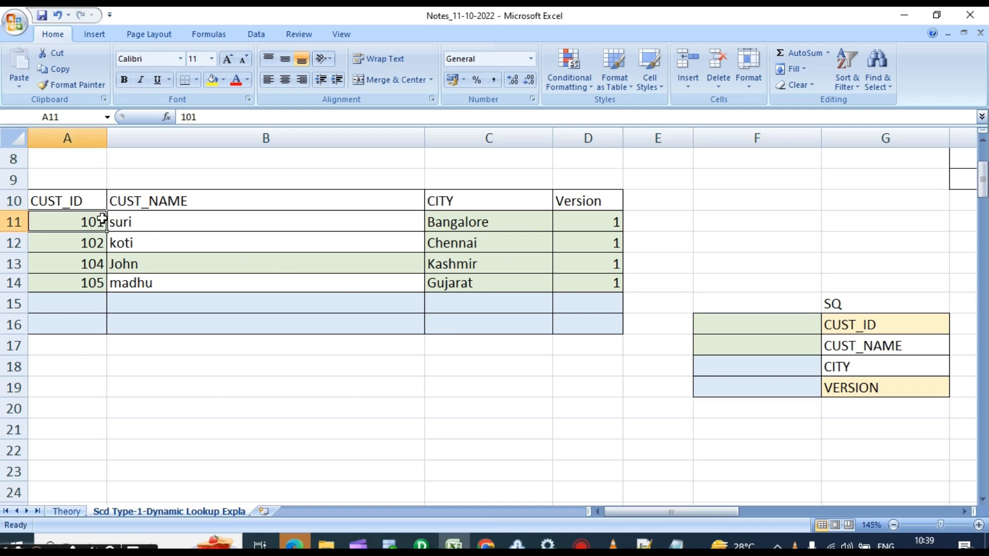
{"action": "key", "text": "ctrl+c"}
{"action": "left_click", "coordinate": [762, 323]}
{"action": "key", "text": "ctrl+v"}
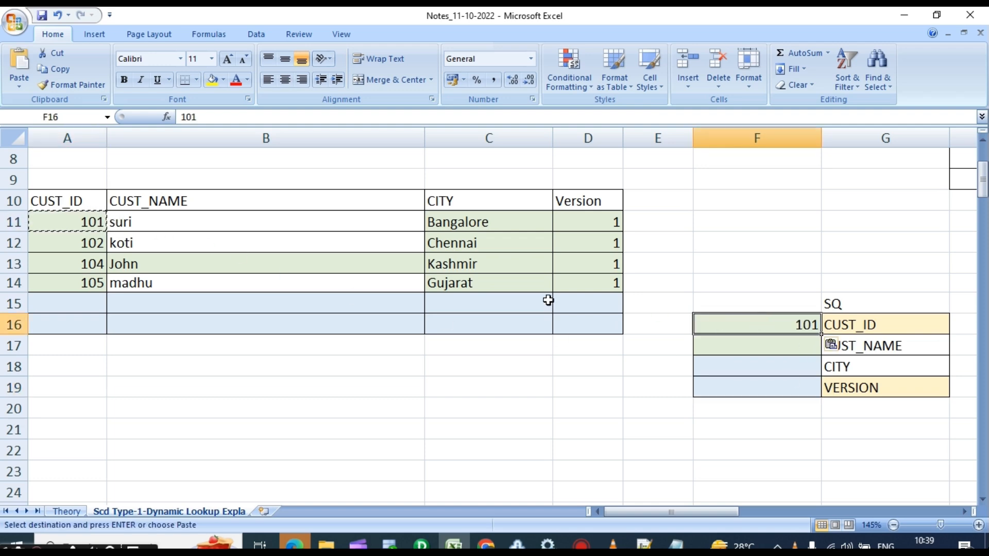
Copy the first record's customer name and city, Bangalore, into the SQ block's CUST_NAME and CITY cells, F17 and F18
{"action": "left_click", "coordinate": [261, 227]}
{"action": "key", "text": "ctrl+c"}
{"action": "left_click", "coordinate": [806, 347]}
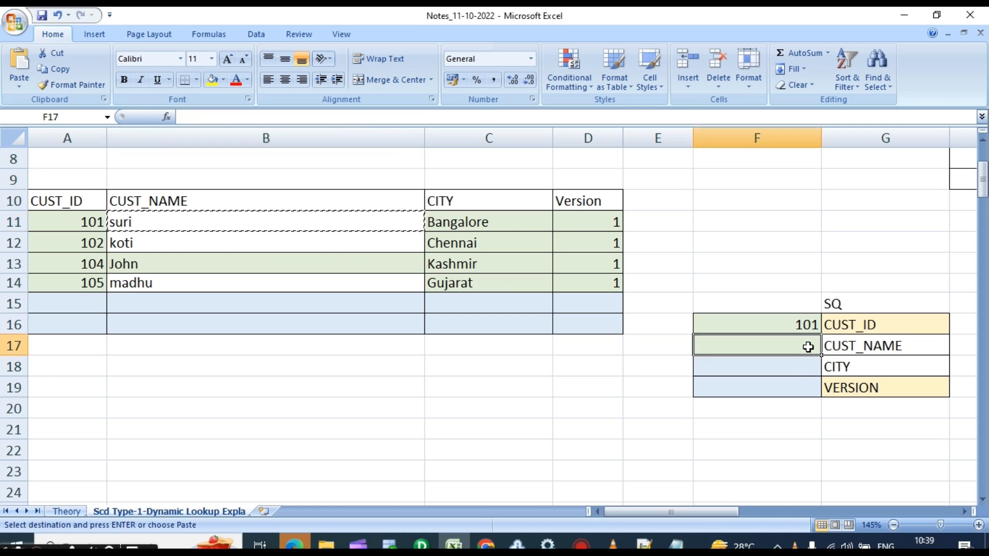
{"action": "key", "text": "ctrl+v"}
{"action": "left_click", "coordinate": [472, 224]}
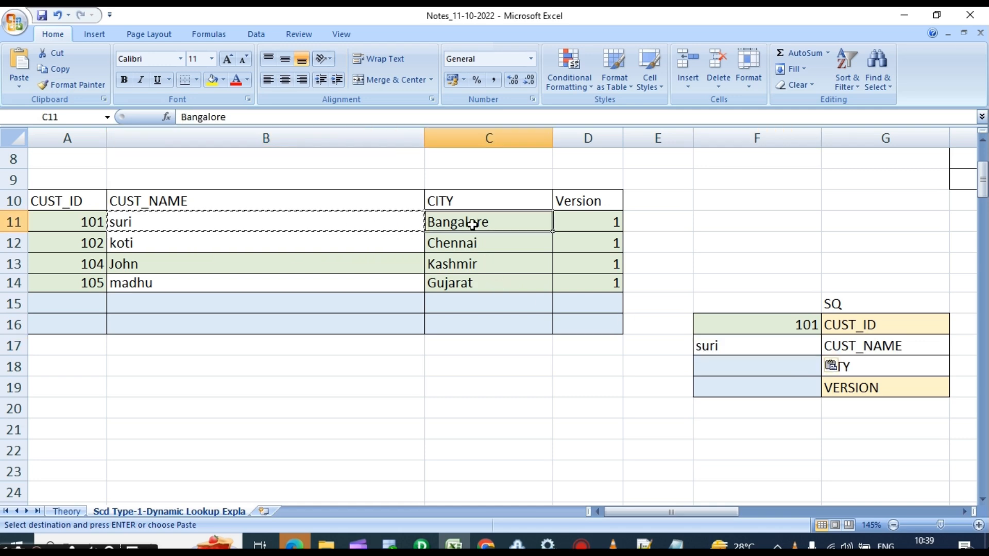
{"action": "key", "text": "ctrl+v"}
{"action": "key", "text": "ctrl+z"}
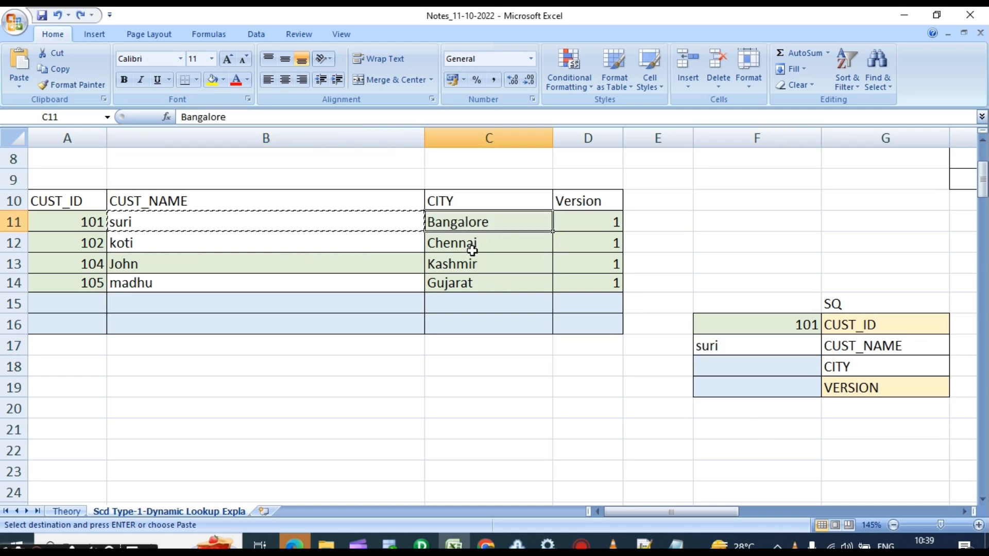
{"action": "key", "text": "ctrl+c"}
{"action": "left_click", "coordinate": [760, 365]}
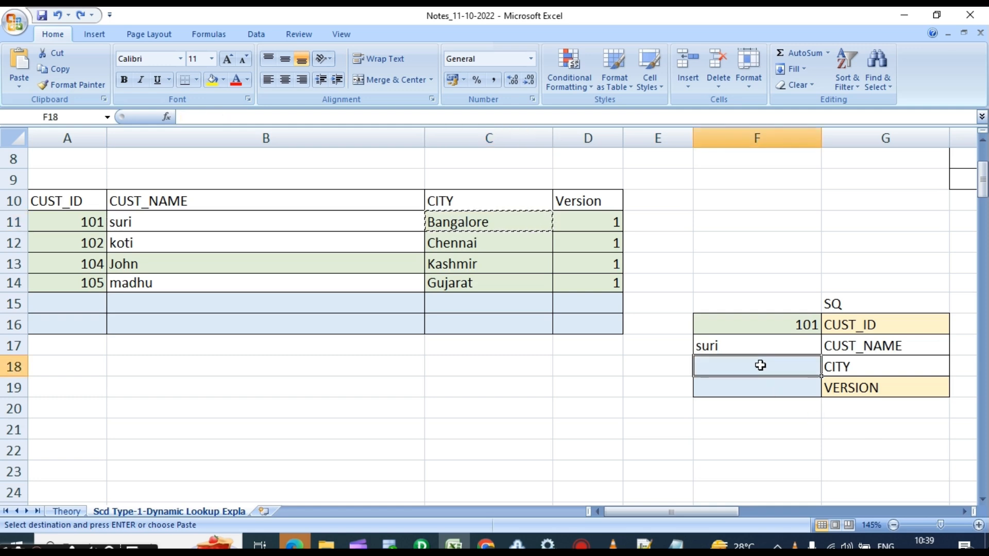
{"action": "key", "text": "ctrl+v"}
Copy the first record's version 1 from D11 into the SQ block's VERSION cell F19
{"action": "left_click", "coordinate": [611, 222]}
{"action": "key", "text": "ctrl+c"}
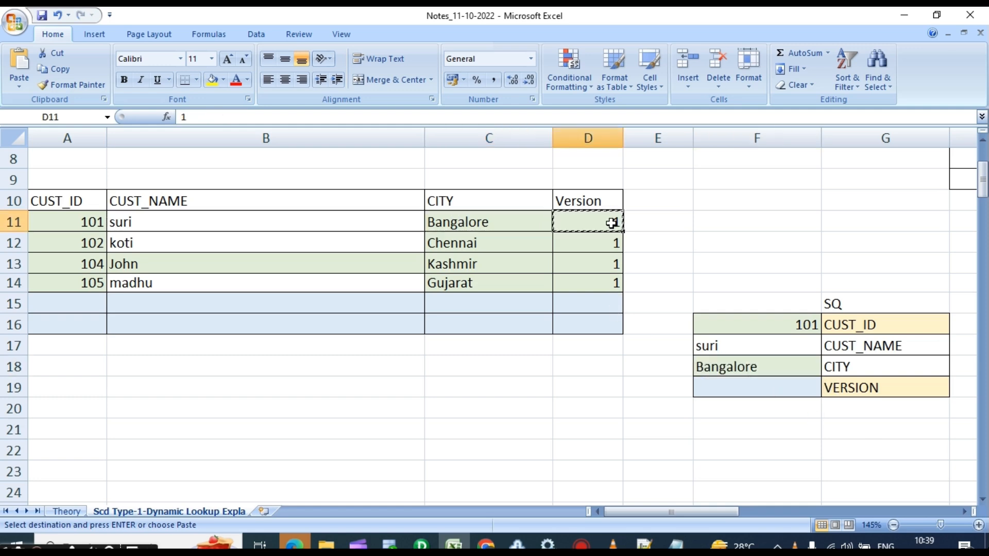
{"action": "left_click", "coordinate": [731, 389]}
{"action": "key", "text": "ctrl+v"}
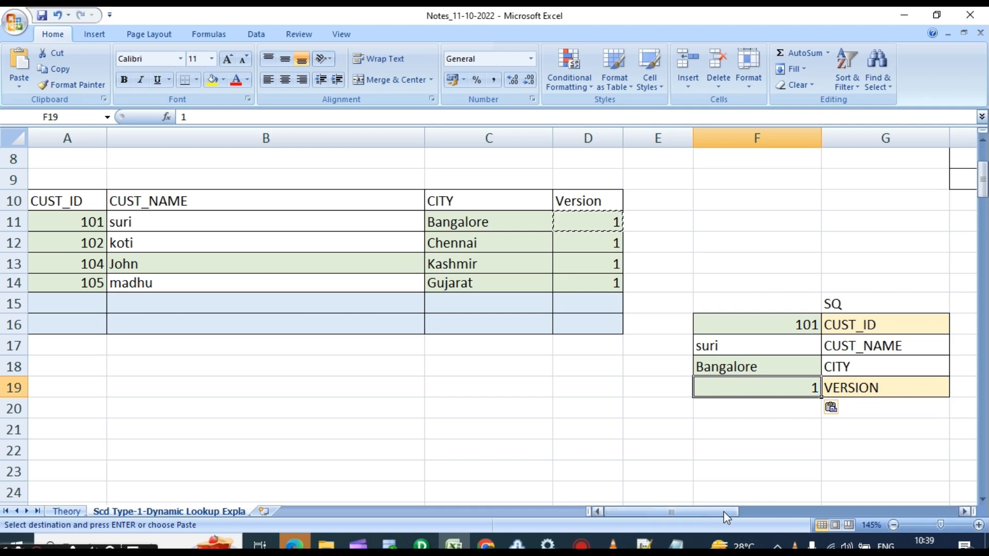
Centre-align the customer ID, name, city and version values in the SQ block, F16:F19
{"action": "left_click_drag", "start_coordinate": [720, 513], "coordinate": [758, 522]}
{"action": "scroll", "coordinate": [437, 424], "scroll_direction": "up", "scroll_amount": 1}
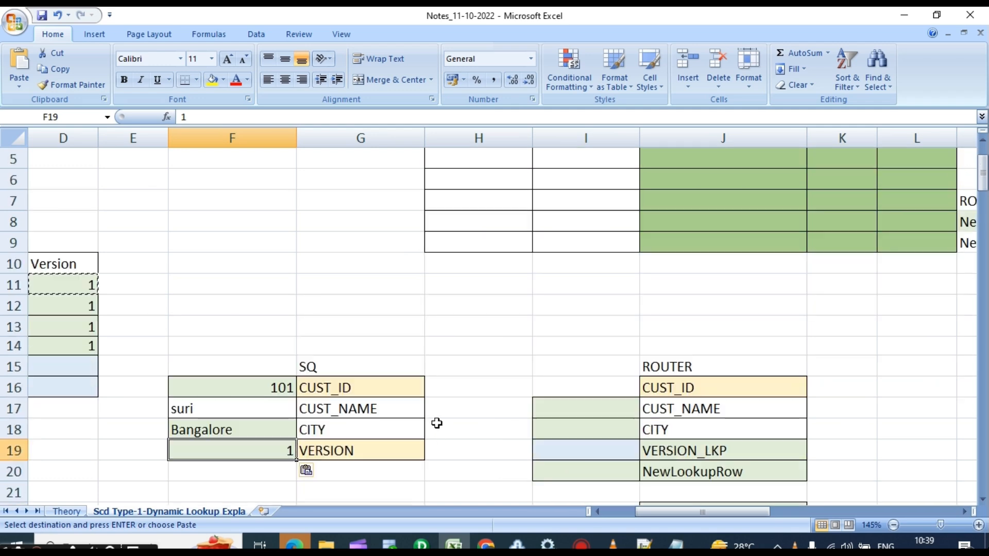
{"action": "left_click", "coordinate": [259, 389]}
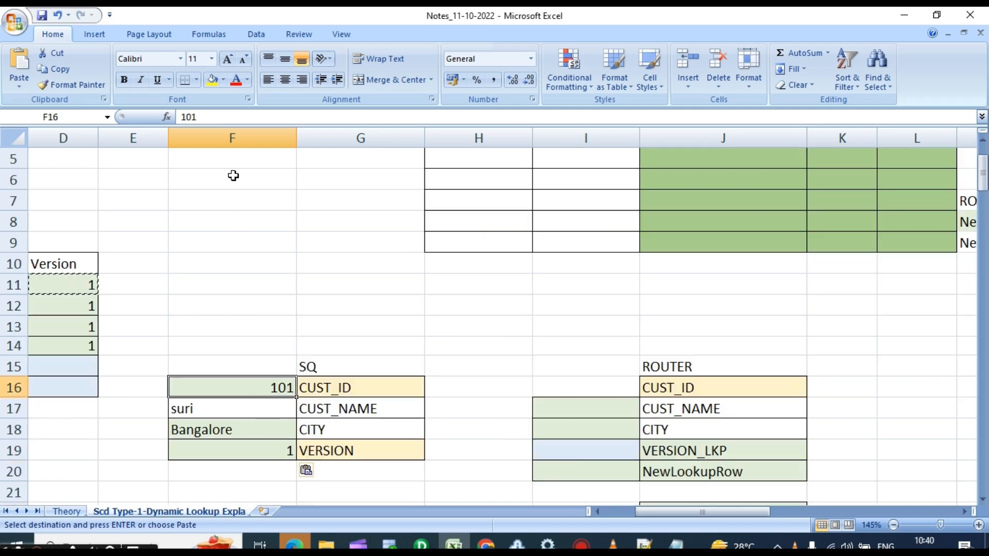
{"action": "left_click", "coordinate": [285, 80]}
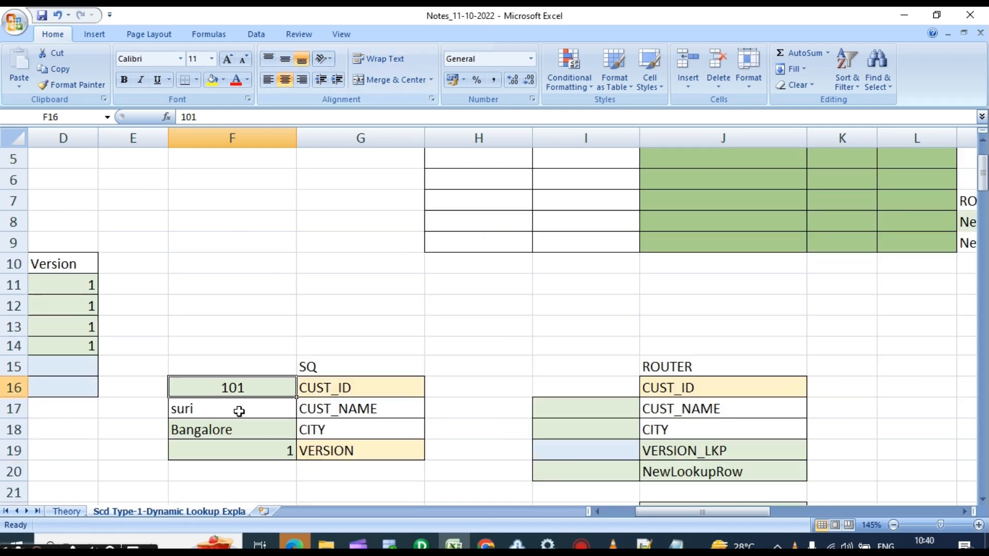
{"action": "left_click_drag", "start_coordinate": [257, 377], "coordinate": [262, 447]}
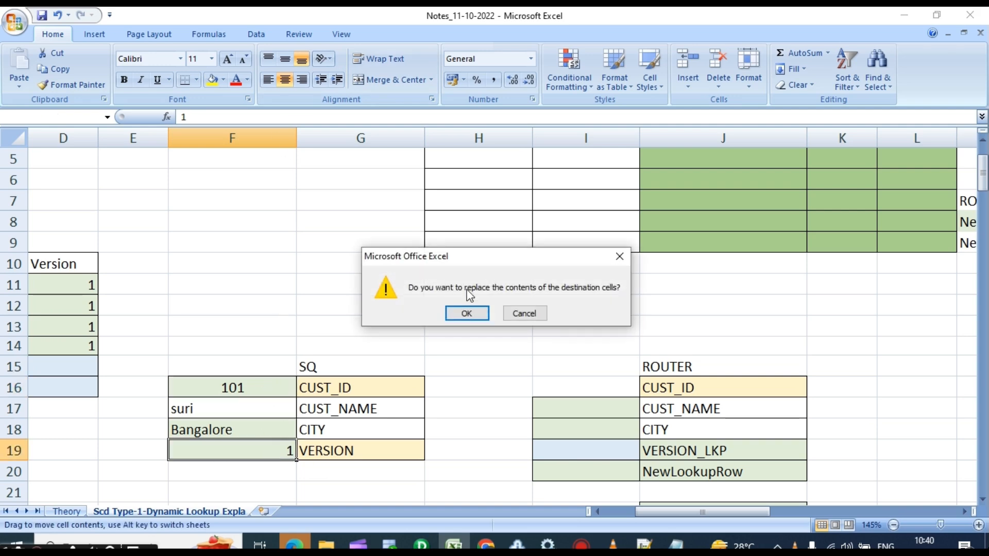
{"action": "left_click", "coordinate": [619, 256]}
{"action": "left_click_drag", "start_coordinate": [238, 371], "coordinate": [268, 446]}
{"action": "left_click", "coordinate": [287, 79]}
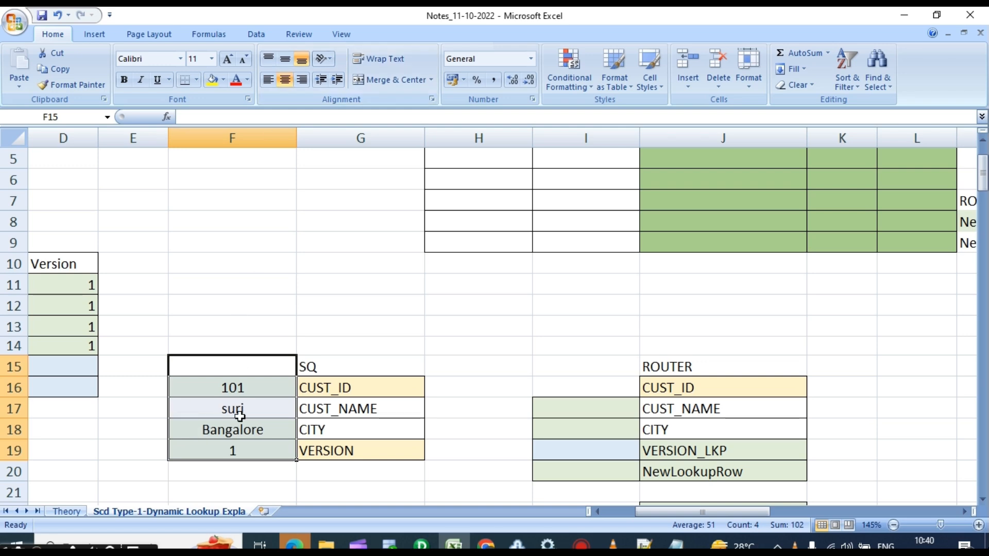
Copy the SQ block's four values from F16:F19 into the ROUTER block's value cells starting at I17, and clear the value in I20
{"action": "left_click_drag", "start_coordinate": [242, 392], "coordinate": [248, 452]}
{"action": "key", "text": "ctrl+c"}
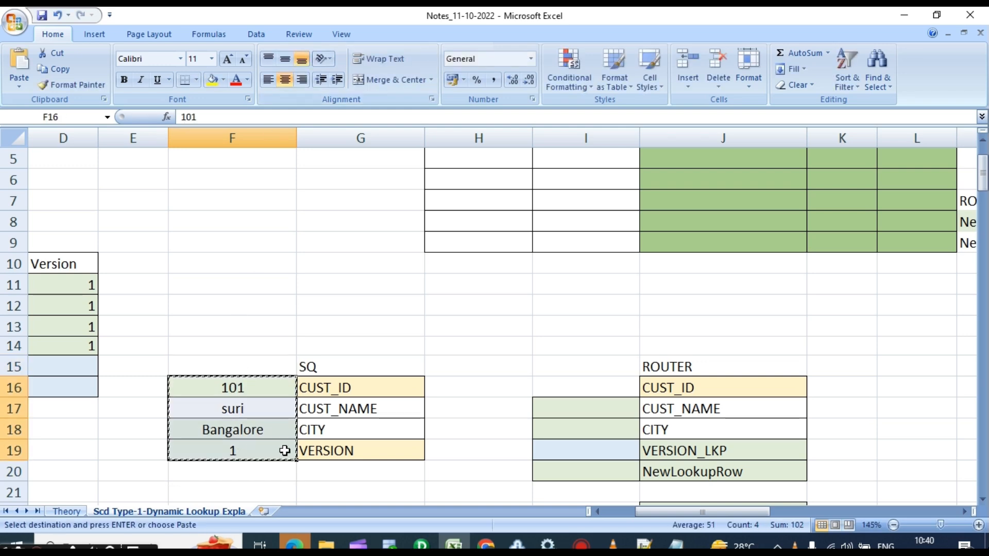
{"action": "left_click", "coordinate": [584, 407]}
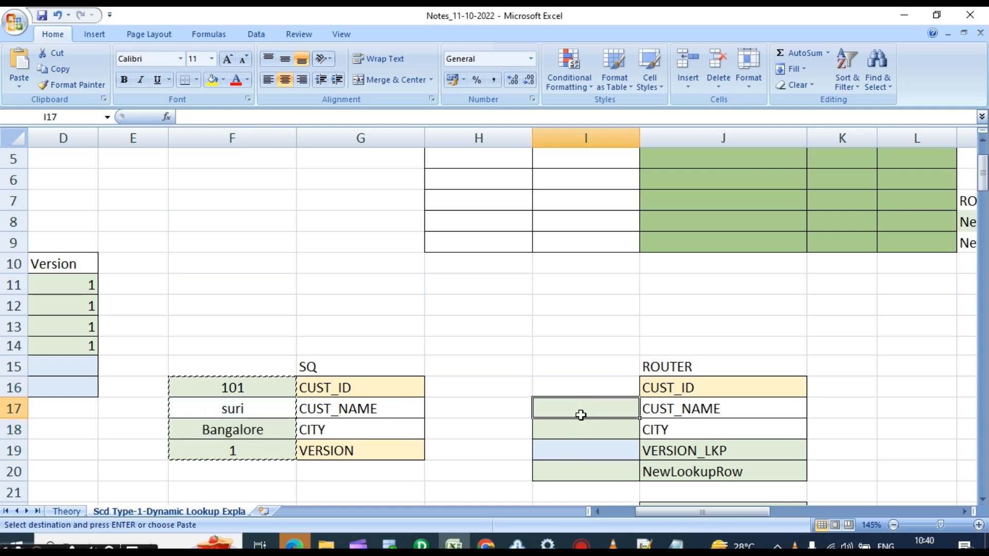
{"action": "key", "text": "ctrl+v"}
{"action": "left_click_drag", "start_coordinate": [592, 471], "coordinate": [594, 459]}
{"action": "left_click", "coordinate": [591, 472]}
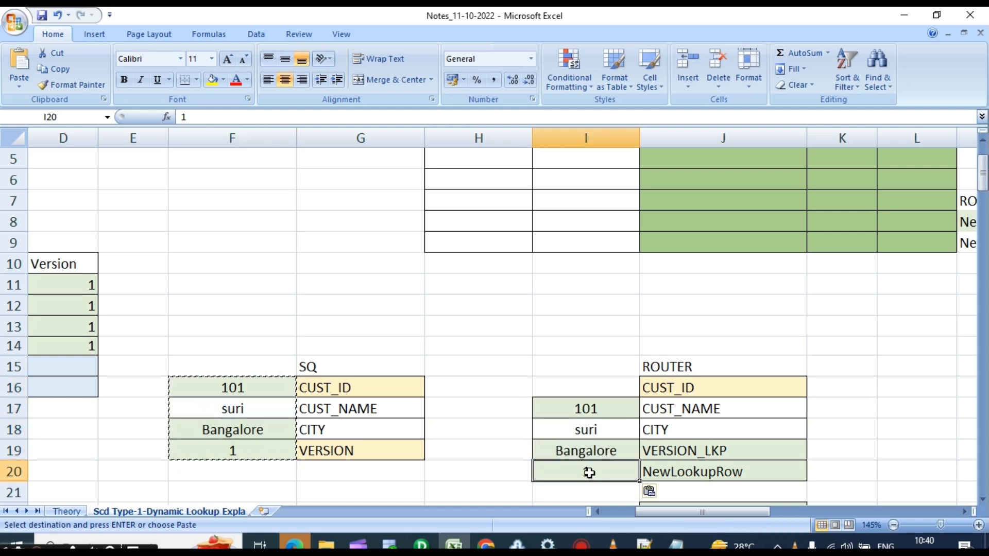
{"action": "double_click", "coordinate": [589, 471]}
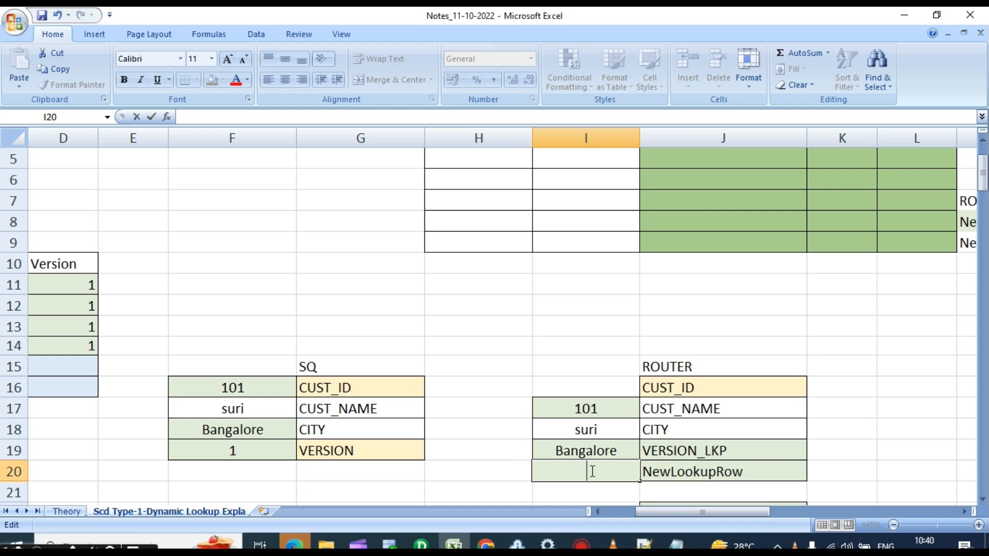
{"action": "scroll", "coordinate": [612, 454], "scroll_direction": "up", "scroll_amount": 1}
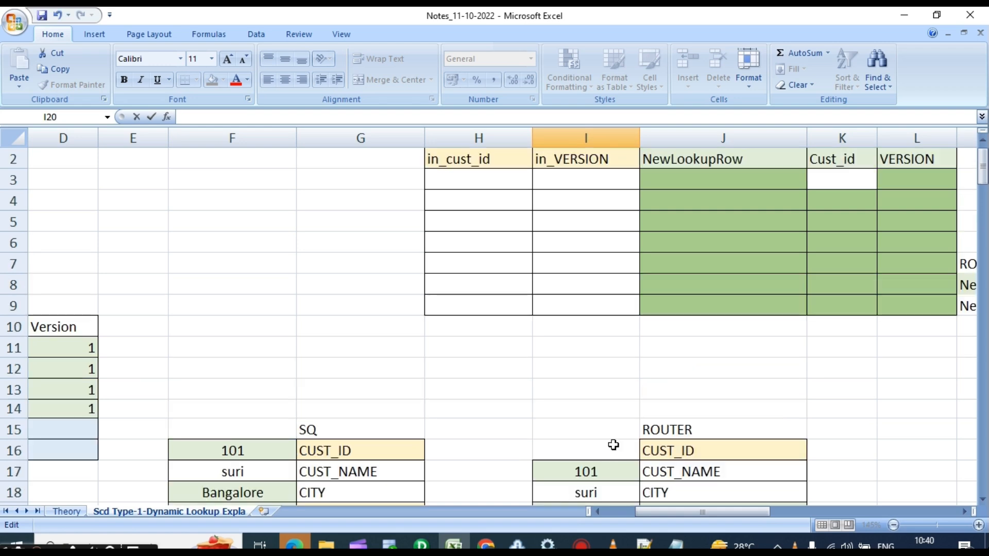
{"action": "scroll", "coordinate": [616, 441], "scroll_direction": "down", "scroll_amount": 3}
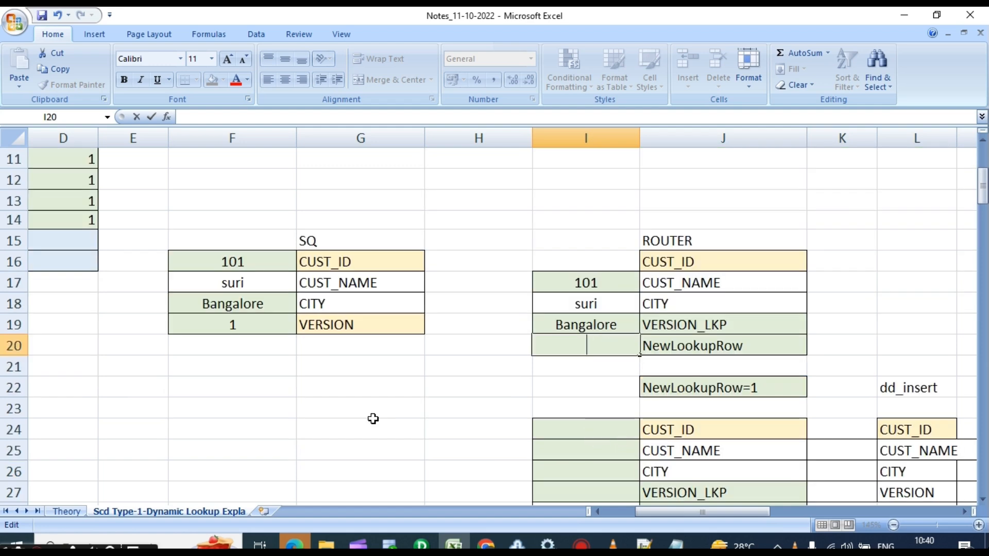
On the Theory sheet, copy the three 01-01-2022 records from C41:F43 into the src_customers table starting at B9
{"action": "left_click", "coordinate": [67, 511]}
{"action": "left_click_drag", "start_coordinate": [661, 511], "coordinate": [630, 511]}
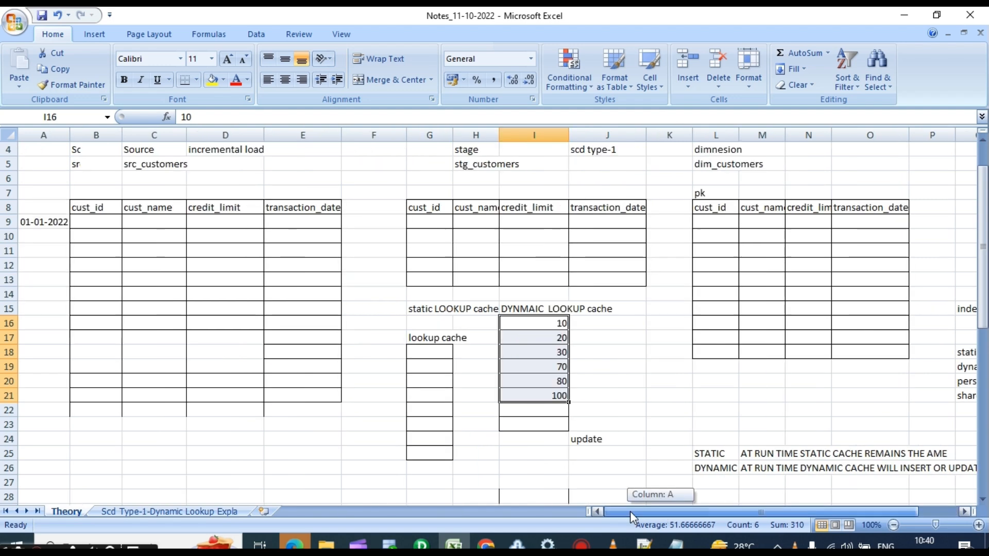
{"action": "left_click", "coordinate": [442, 349]}
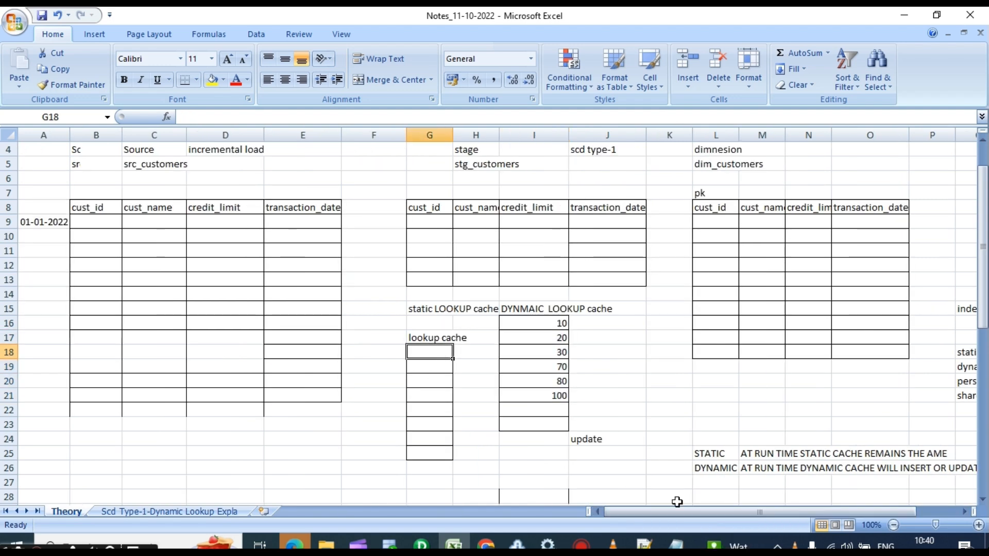
{"action": "scroll", "coordinate": [307, 503], "scroll_direction": "down", "scroll_amount": 6}
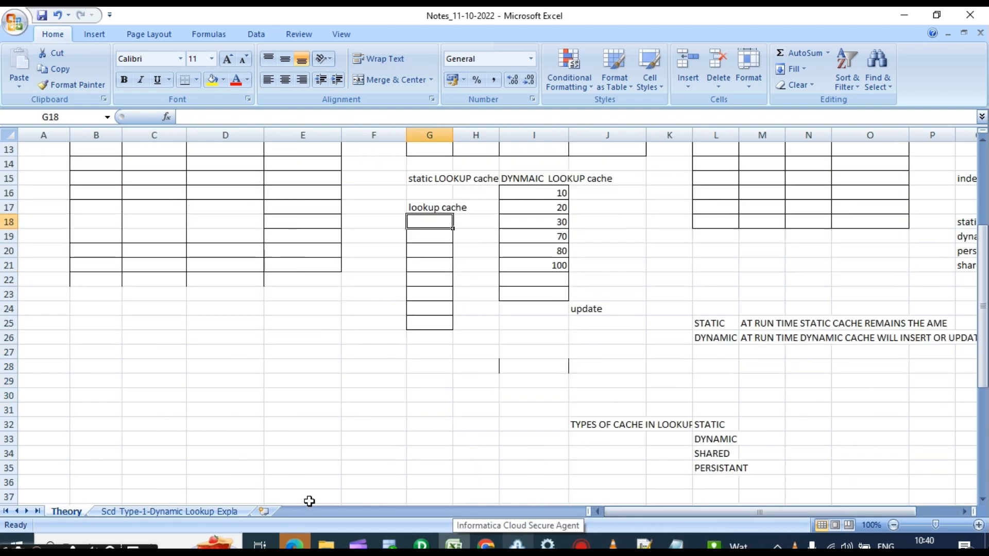
{"action": "left_click_drag", "start_coordinate": [172, 426], "coordinate": [367, 450]}
{"action": "key", "text": "ctrl+c"}
{"action": "scroll", "coordinate": [368, 450], "scroll_direction": "up", "scroll_amount": 1, "text": "ctrl"}
{"action": "scroll", "coordinate": [243, 386], "scroll_direction": "up", "scroll_amount": 6}
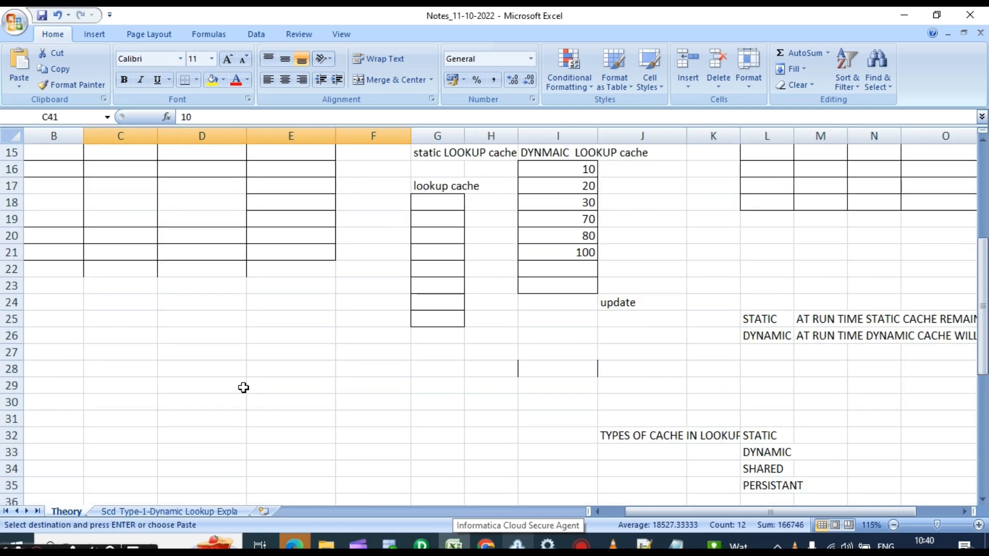
{"action": "left_click", "coordinate": [60, 251]}
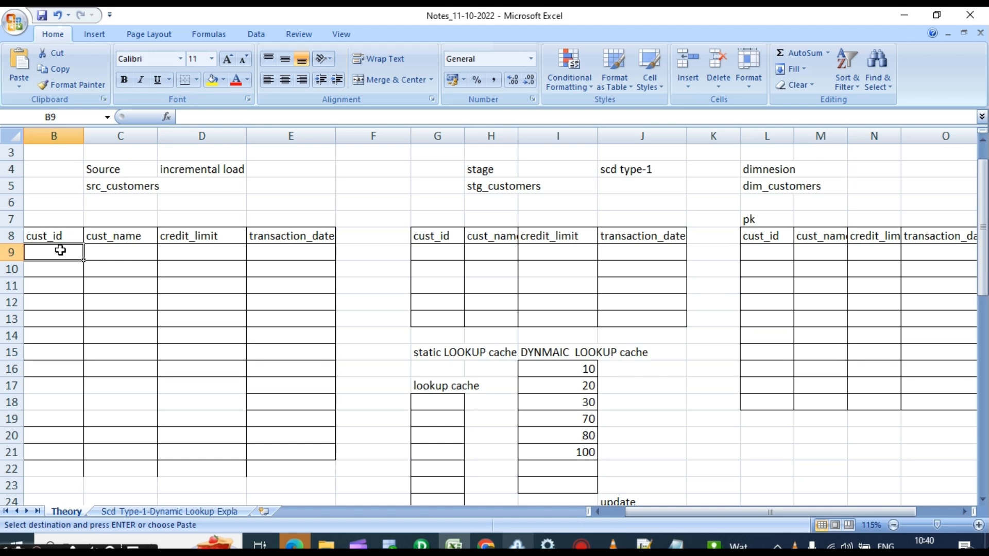
{"action": "key", "text": "ctrl+v"}
{"action": "left_click", "coordinate": [168, 360]}
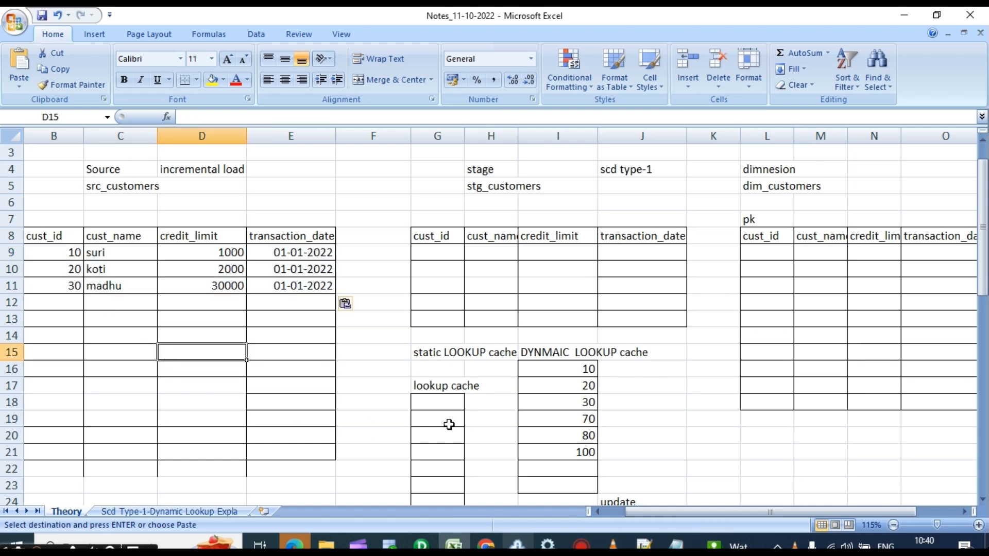
Examine the dim_customers, stg_customers and lookup cache tables on the Theory sheet
{"action": "scroll", "coordinate": [334, 379], "scroll_direction": "down", "scroll_amount": 1}
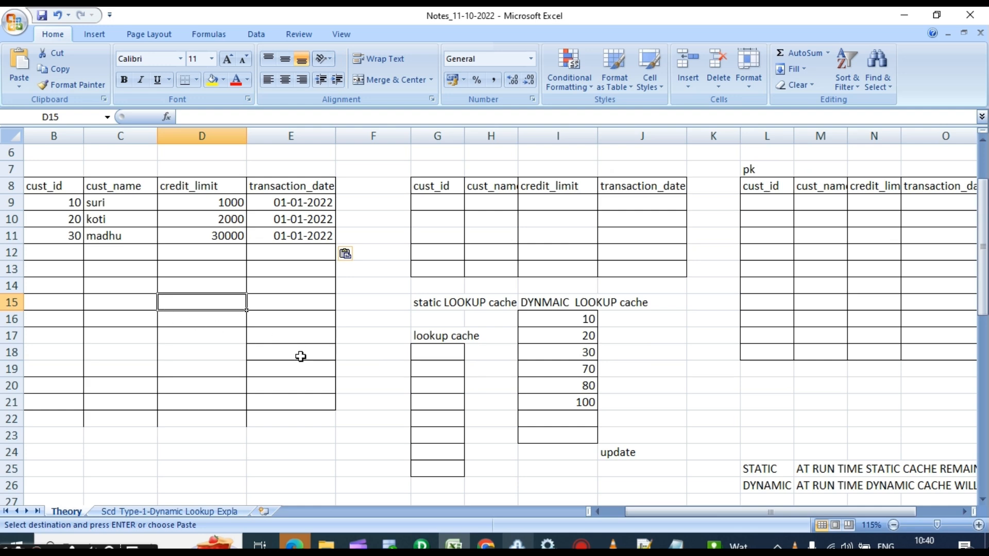
{"action": "scroll", "coordinate": [356, 330], "scroll_direction": "up", "scroll_amount": 1}
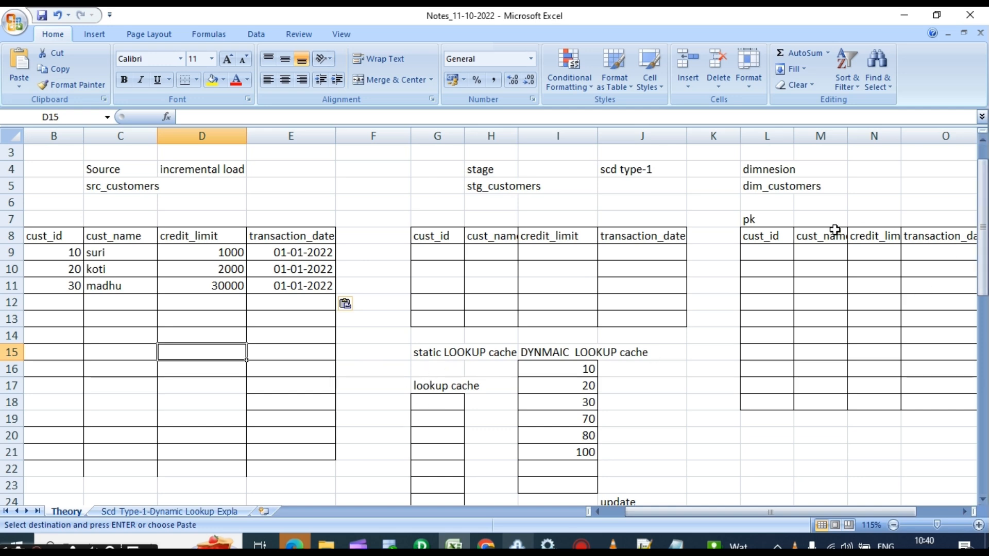
{"action": "left_click_drag", "start_coordinate": [783, 252], "coordinate": [942, 403]}
{"action": "left_click", "coordinate": [809, 289]}
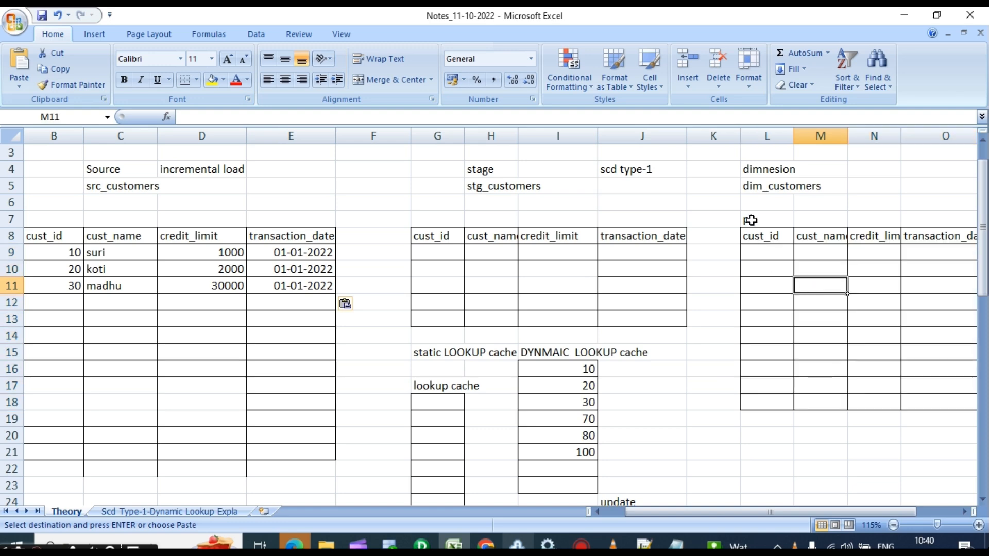
{"action": "left_click_drag", "start_coordinate": [749, 219], "coordinate": [924, 395]}
{"action": "left_click", "coordinate": [767, 299]}
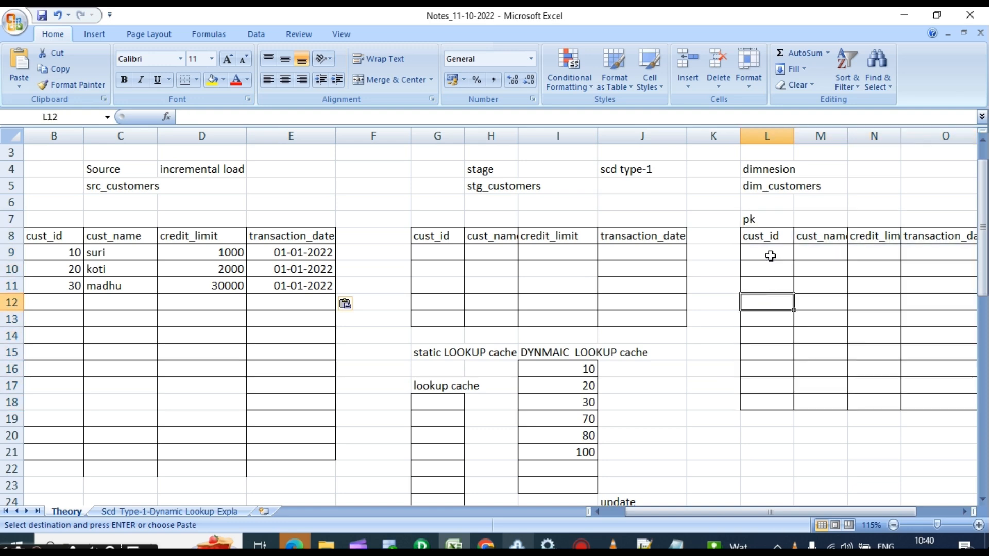
{"action": "left_click_drag", "start_coordinate": [771, 256], "coordinate": [916, 400]}
{"action": "left_click", "coordinate": [875, 385]}
{"action": "left_click_drag", "start_coordinate": [432, 252], "coordinate": [641, 315]}
{"action": "left_click_drag", "start_coordinate": [426, 404], "coordinate": [448, 462]}
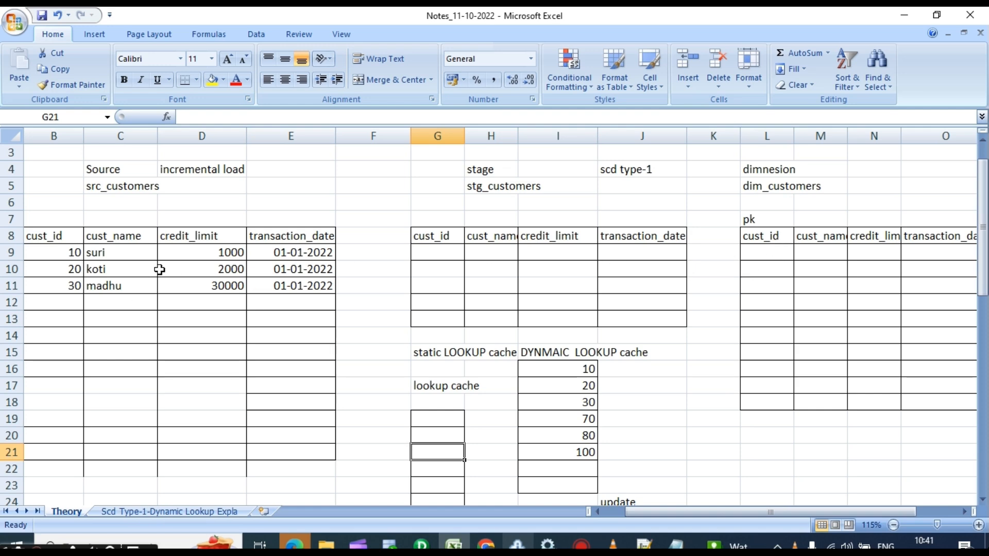
Copy the three source records from B9:E11 into the dim_customers table starting at L9
{"action": "left_click_drag", "start_coordinate": [75, 251], "coordinate": [322, 285]}
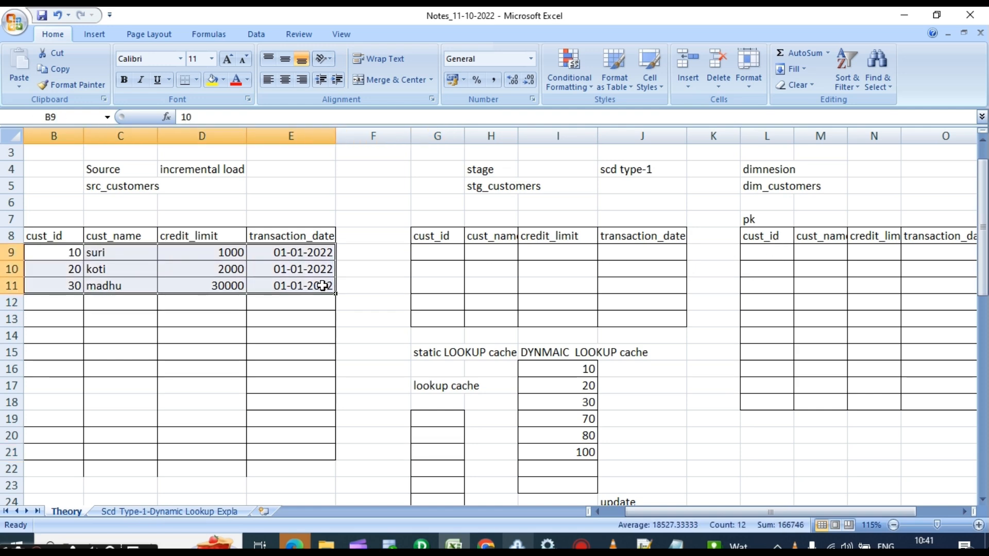
{"action": "key", "text": "ctrl+c"}
{"action": "left_click", "coordinate": [771, 258]}
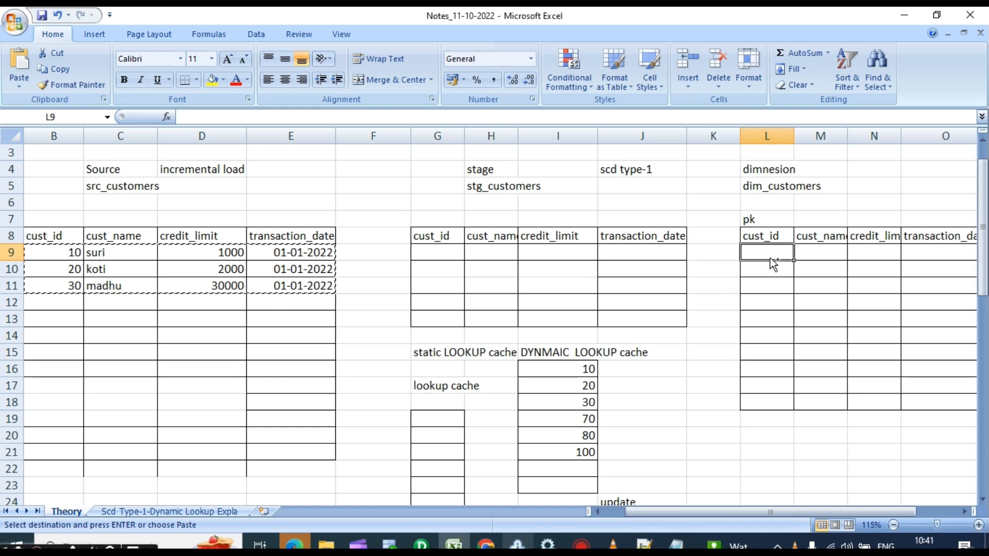
{"action": "key", "text": "ctrl+v"}
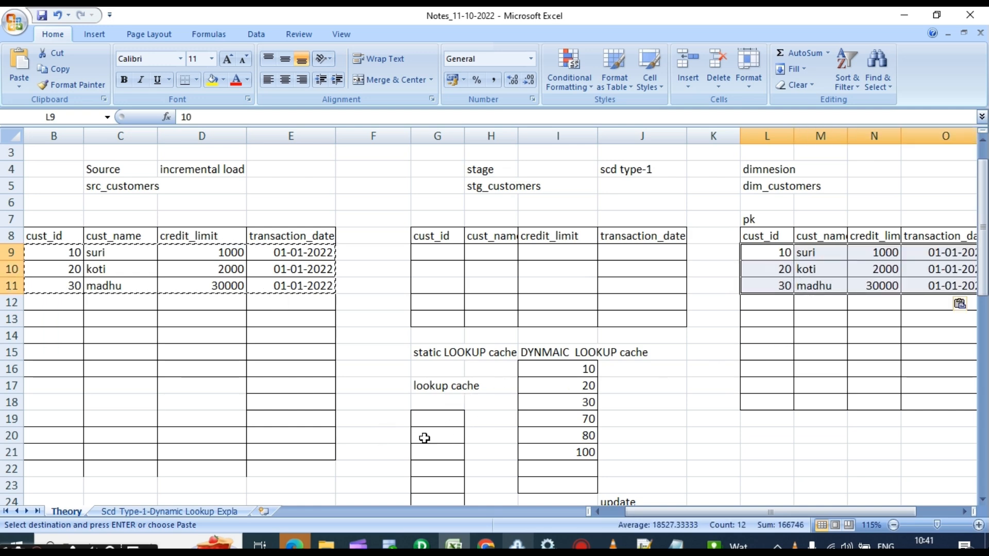
{"action": "scroll", "coordinate": [431, 435], "scroll_direction": "down", "scroll_amount": 2}
{"action": "scroll", "coordinate": [432, 435], "scroll_direction": "up", "scroll_amount": 2}
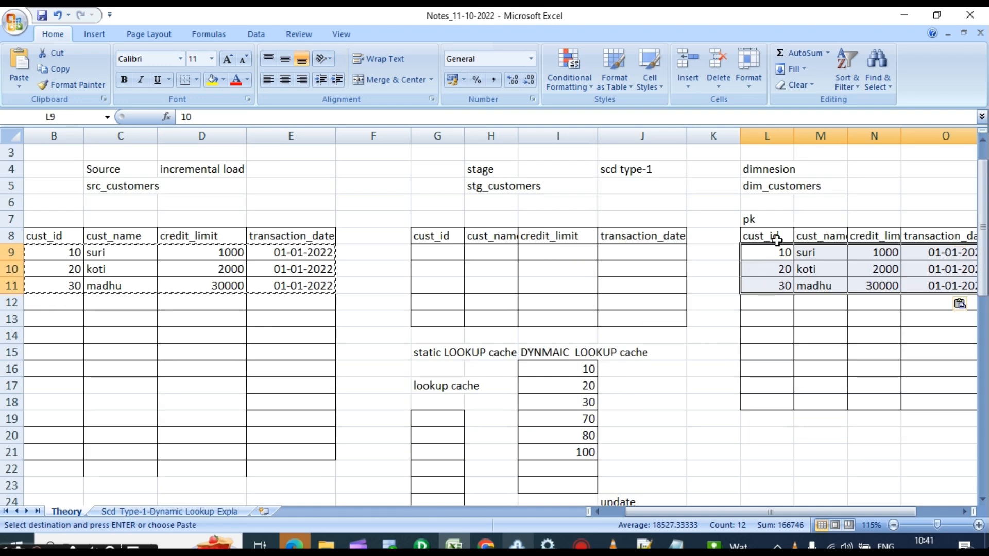
{"action": "left_click", "coordinate": [797, 321]}
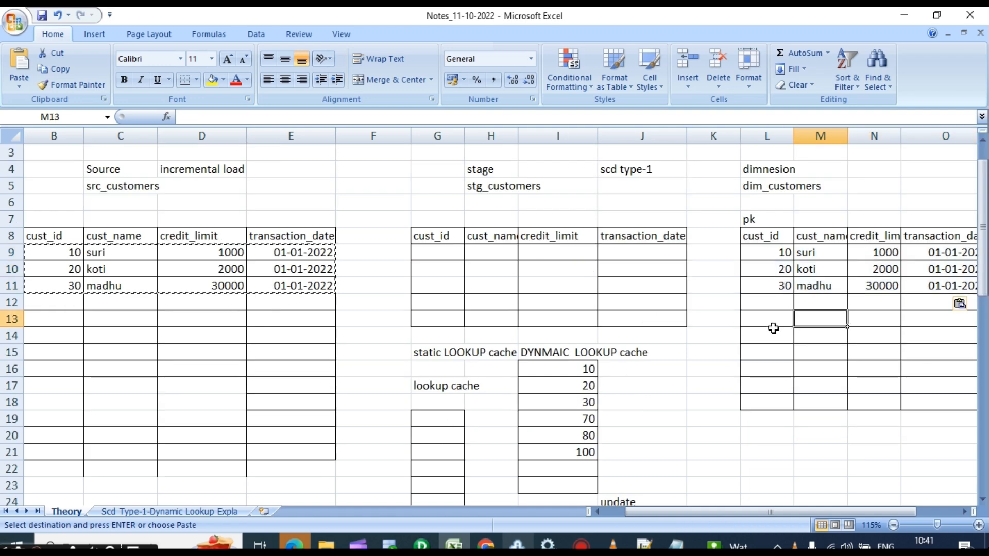
{"action": "left_click_drag", "start_coordinate": [764, 254], "coordinate": [830, 280]}
{"action": "left_click", "coordinate": [802, 331]}
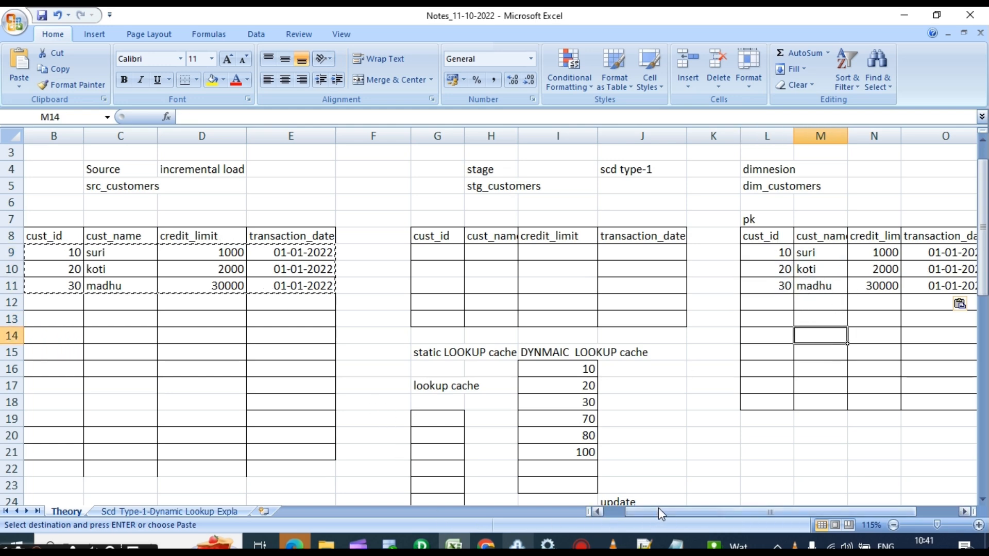
Copy the three dim_customers cust_id values from L9:L11 into the static lookup cache starting at G19
{"action": "left_click_drag", "start_coordinate": [659, 508], "coordinate": [655, 509]}
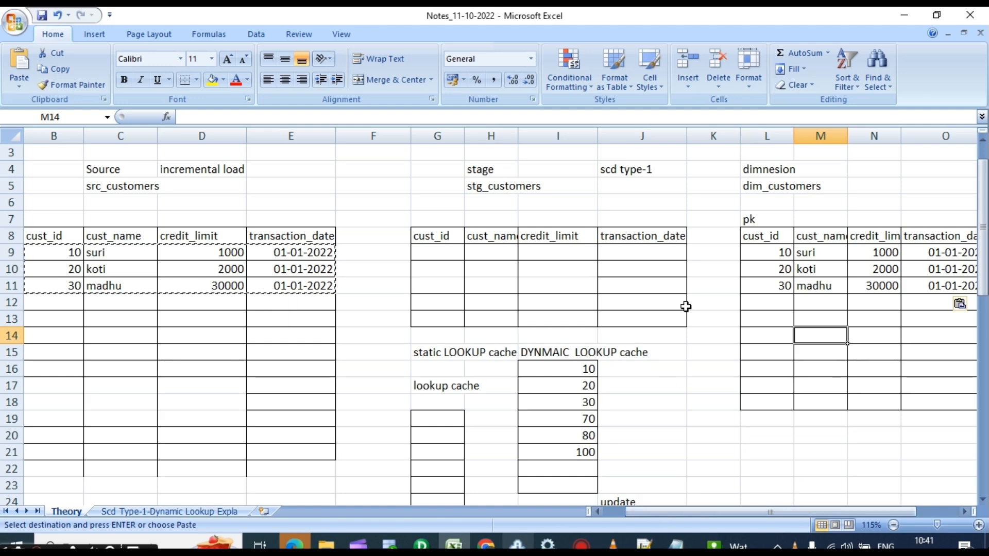
{"action": "left_click_drag", "start_coordinate": [773, 255], "coordinate": [776, 285]}
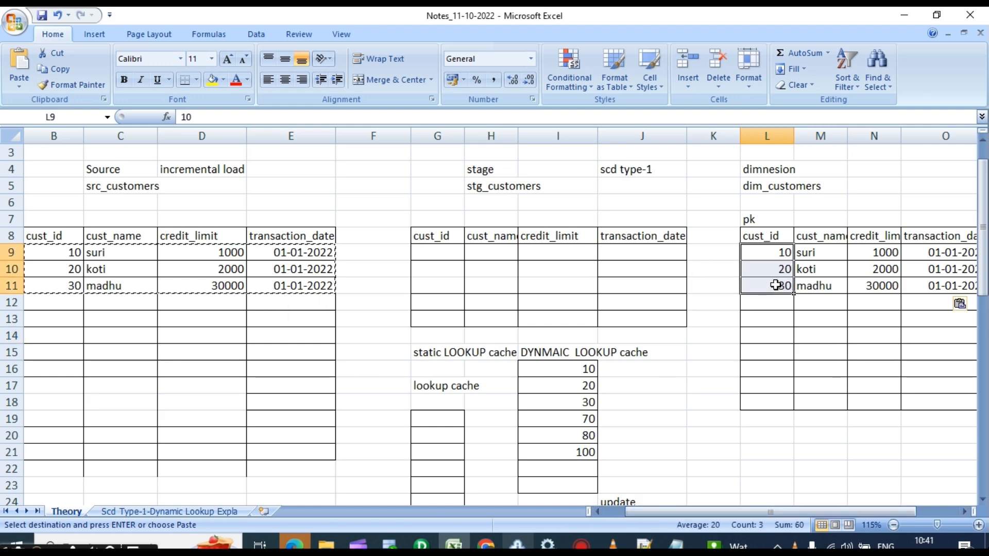
{"action": "key", "text": "ctrl+c"}
{"action": "left_click", "coordinate": [446, 423]}
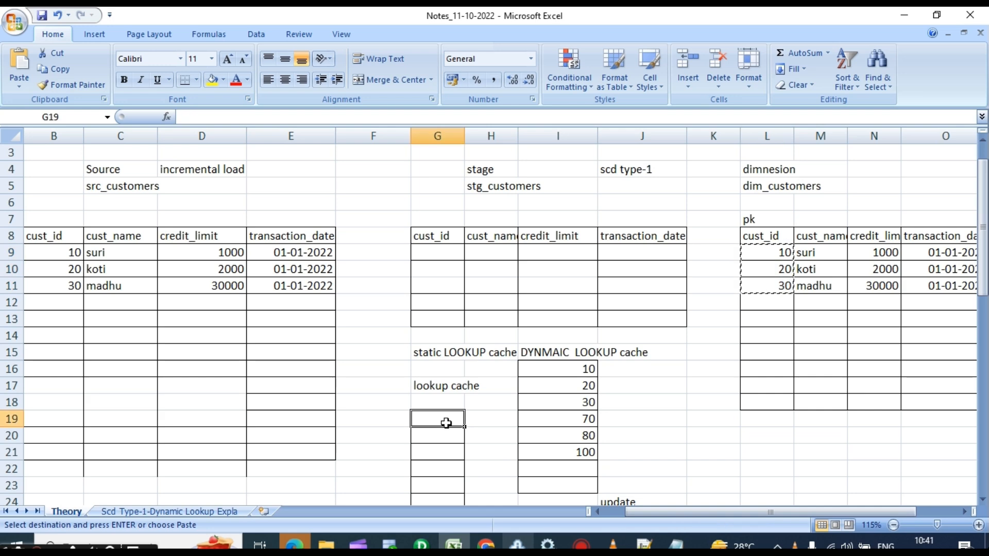
{"action": "key", "text": "ctrl+v"}
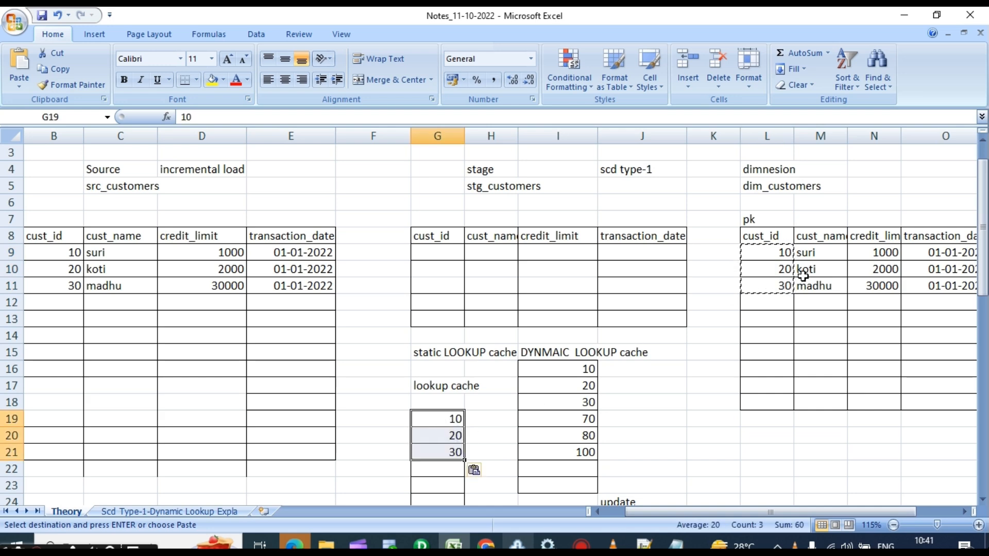
Copy the four 02-01-2022 records from C44:F47 into the src_customers table starting at B12, and narrow column A
{"action": "left_click_drag", "start_coordinate": [770, 511], "coordinate": [750, 511]}
{"action": "scroll", "coordinate": [218, 415], "scroll_direction": "down", "scroll_amount": 3}
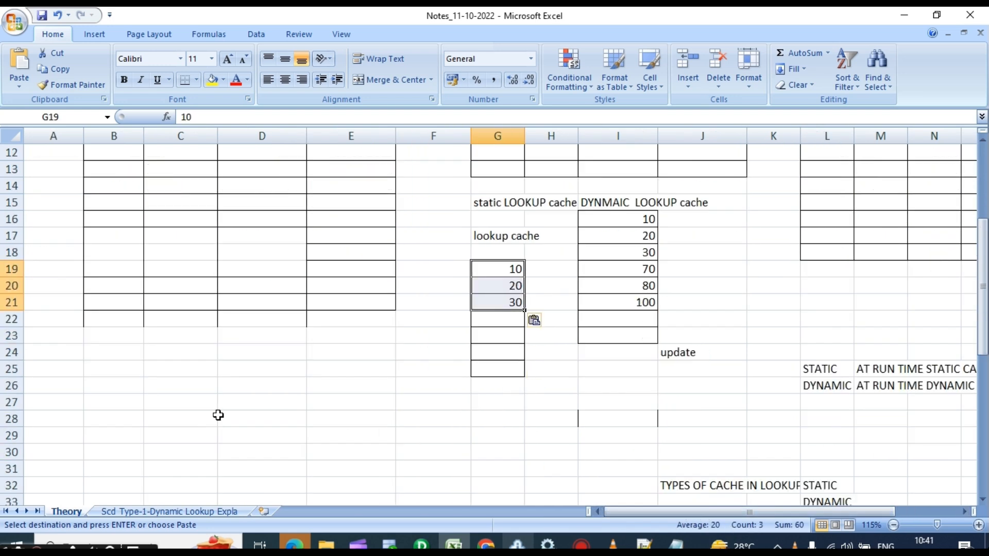
{"action": "scroll", "coordinate": [218, 415], "scroll_direction": "down", "scroll_amount": 6}
{"action": "left_click_drag", "start_coordinate": [203, 380], "coordinate": [400, 433]}
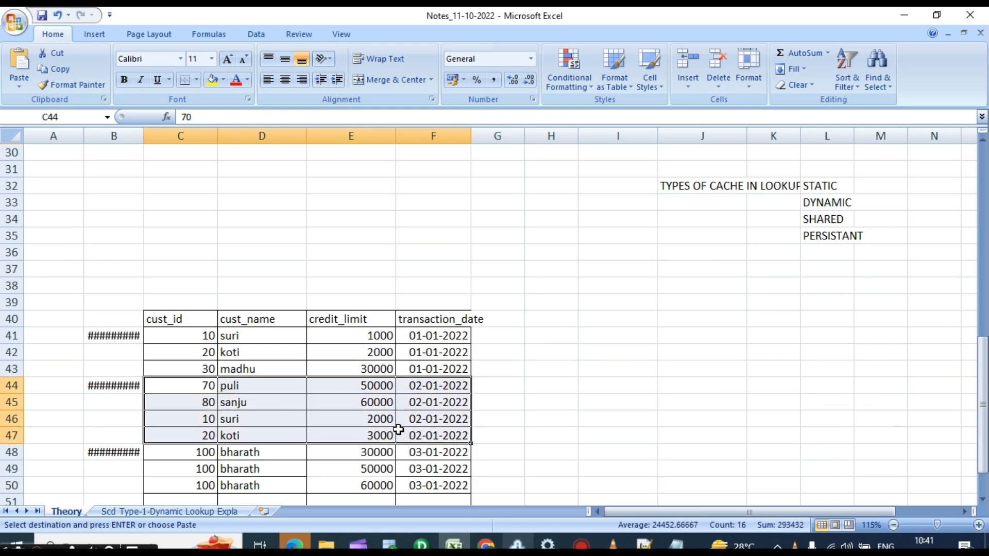
{"action": "key", "text": "ctrl+c"}
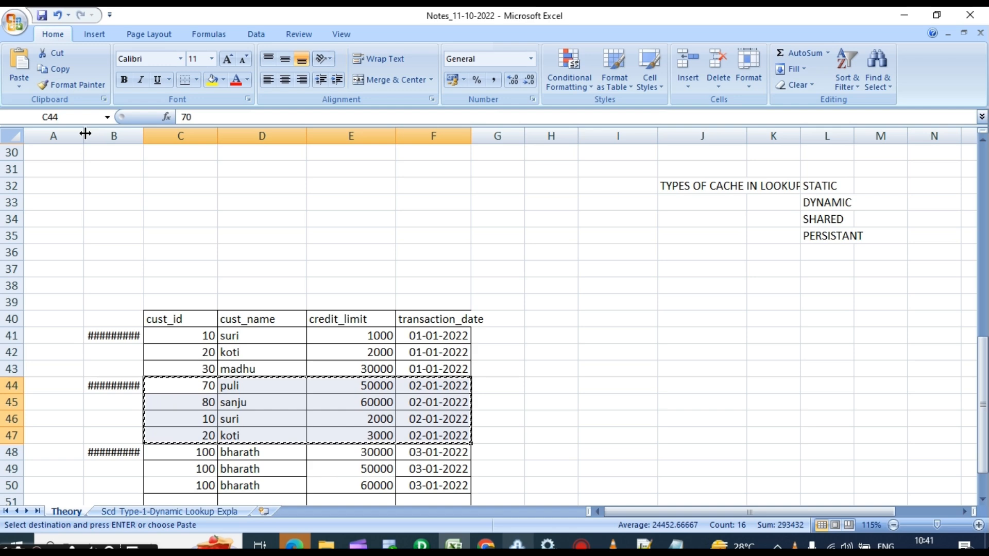
{"action": "left_click_drag", "start_coordinate": [85, 134], "coordinate": [71, 134]}
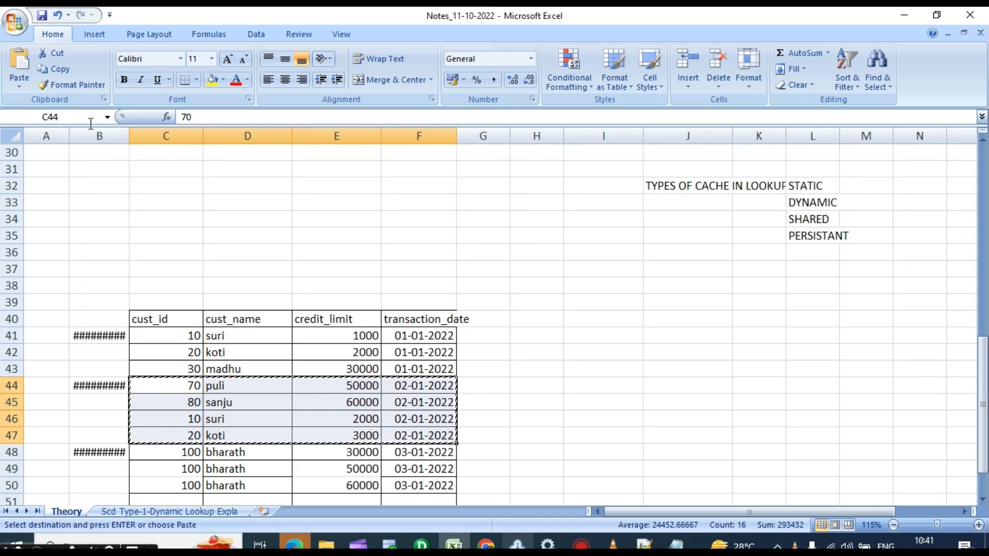
{"action": "left_click", "coordinate": [98, 337]}
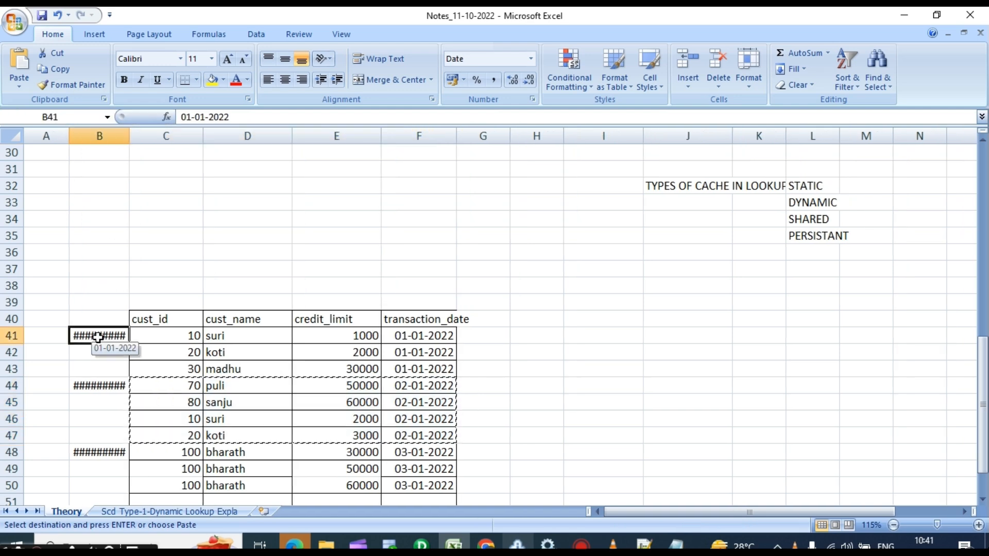
{"action": "left_click", "coordinate": [190, 219]}
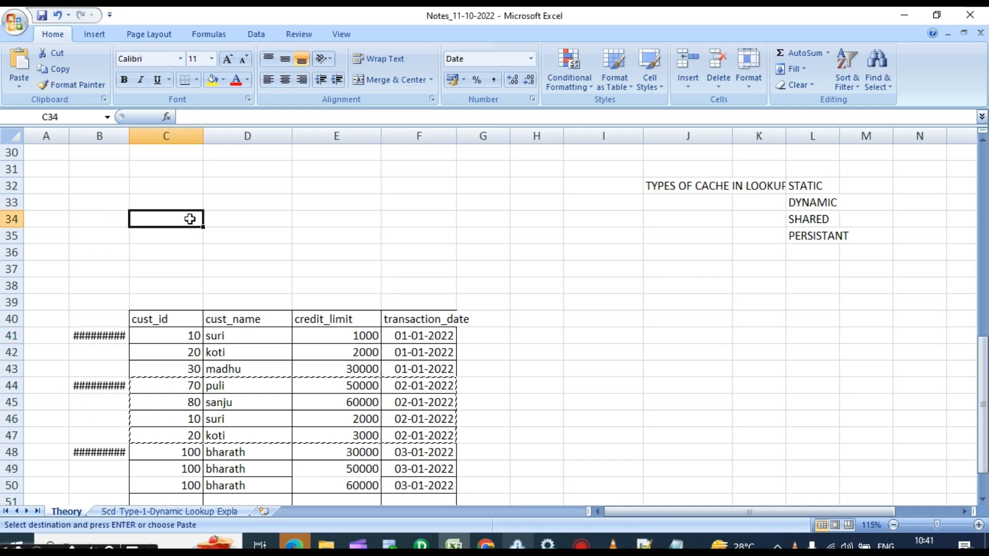
{"action": "scroll", "coordinate": [214, 357], "scroll_direction": "up", "scroll_amount": 10}
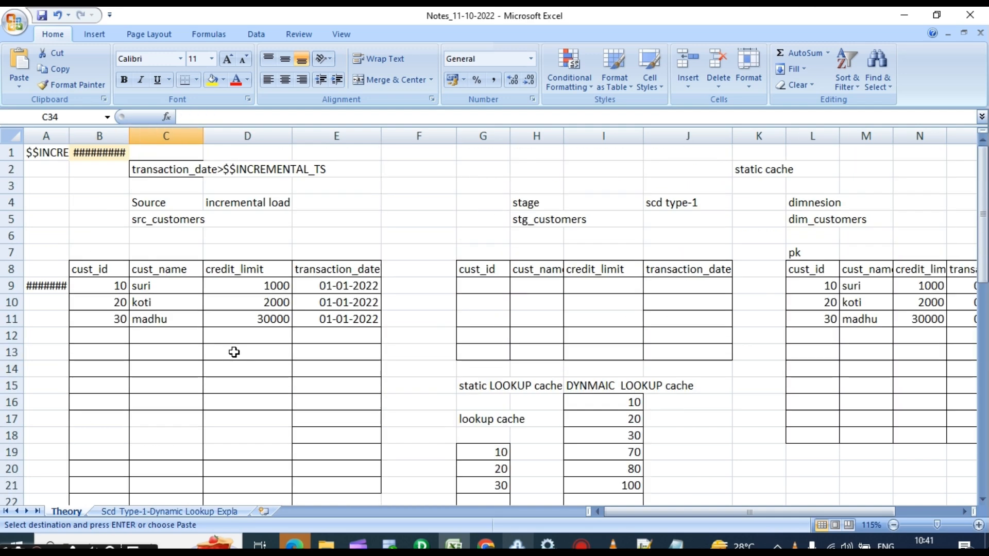
{"action": "left_click", "coordinate": [122, 337]}
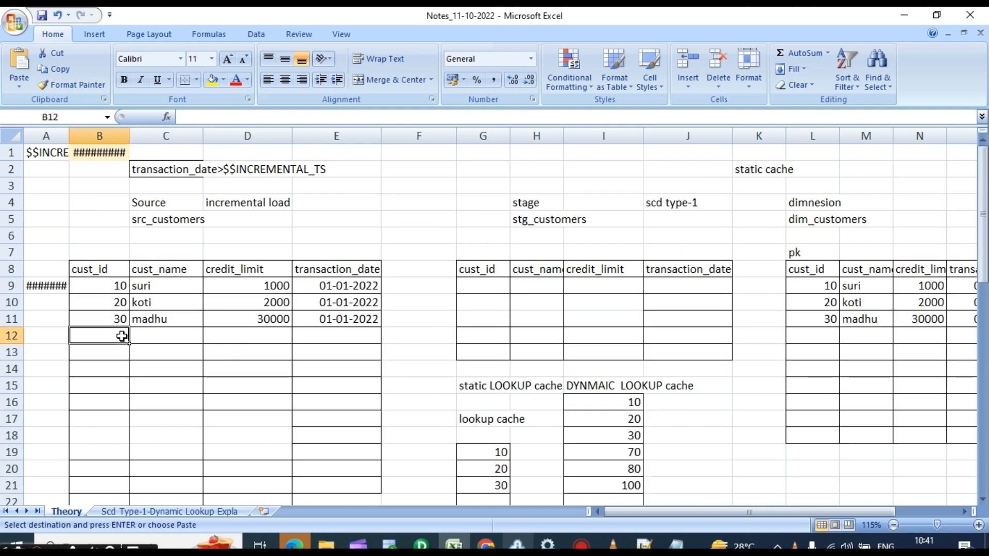
{"action": "key", "text": "ctrl+v"}
{"action": "scroll", "coordinate": [300, 428], "scroll_direction": "down", "scroll_amount": 1}
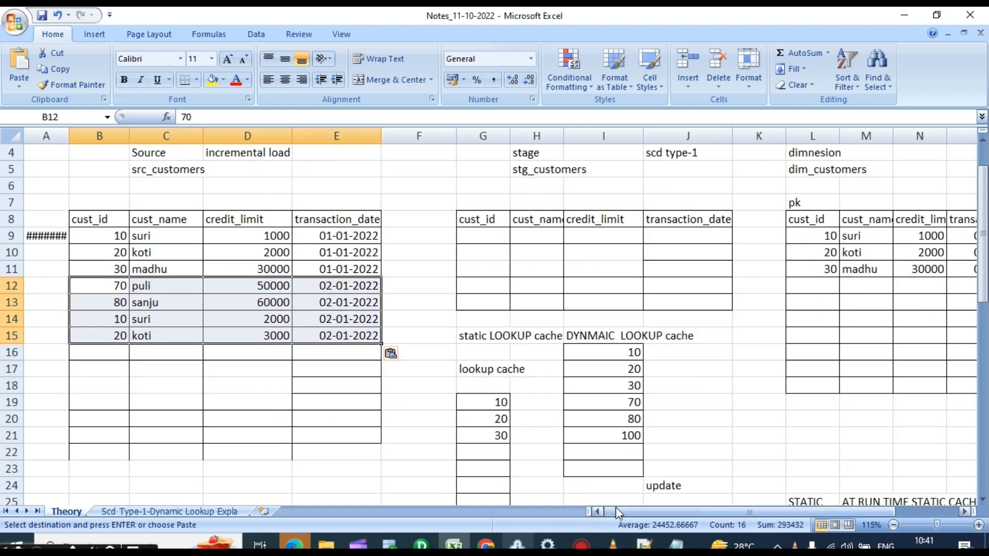
{"action": "left_click_drag", "start_coordinate": [621, 511], "coordinate": [623, 512]}
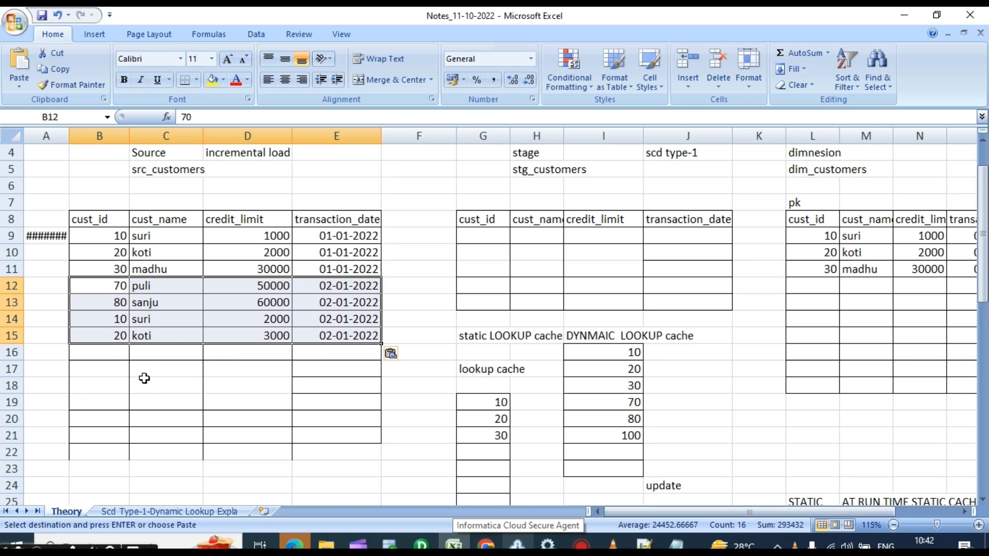
Copy the four new cust_id values from B12:B15 into the stg_customers table starting at G9
{"action": "left_click", "coordinate": [168, 374]}
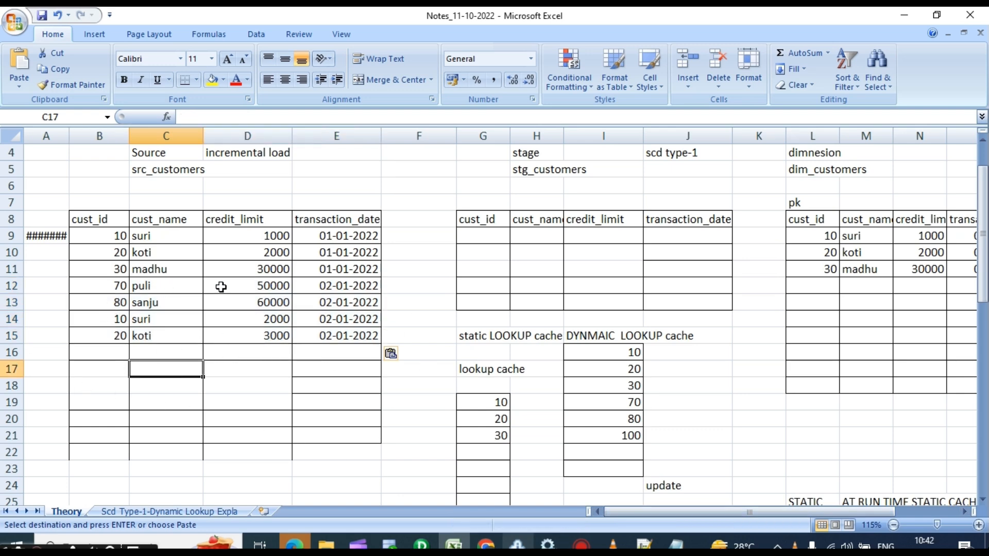
{"action": "left_click_drag", "start_coordinate": [498, 405], "coordinate": [504, 435]}
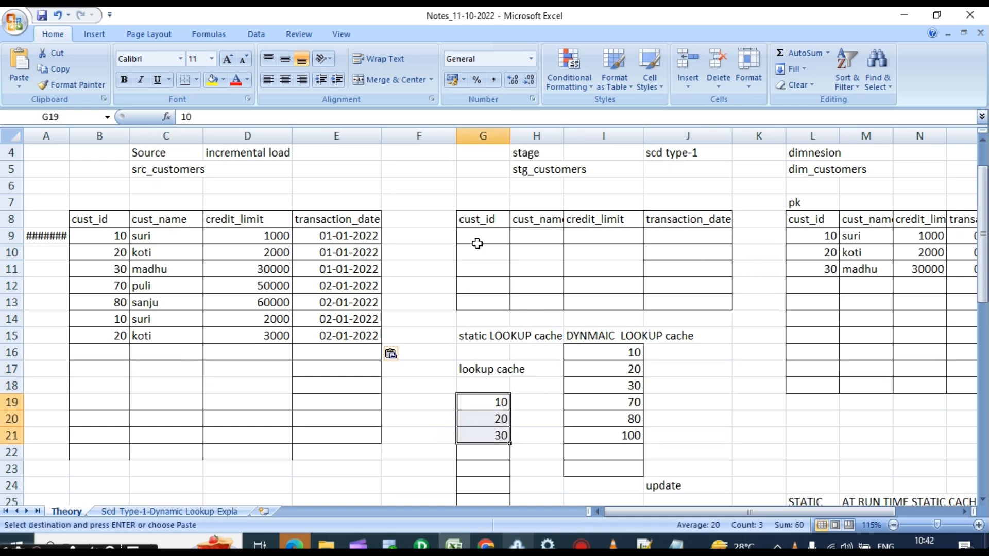
{"action": "left_click_drag", "start_coordinate": [110, 287], "coordinate": [119, 336]}
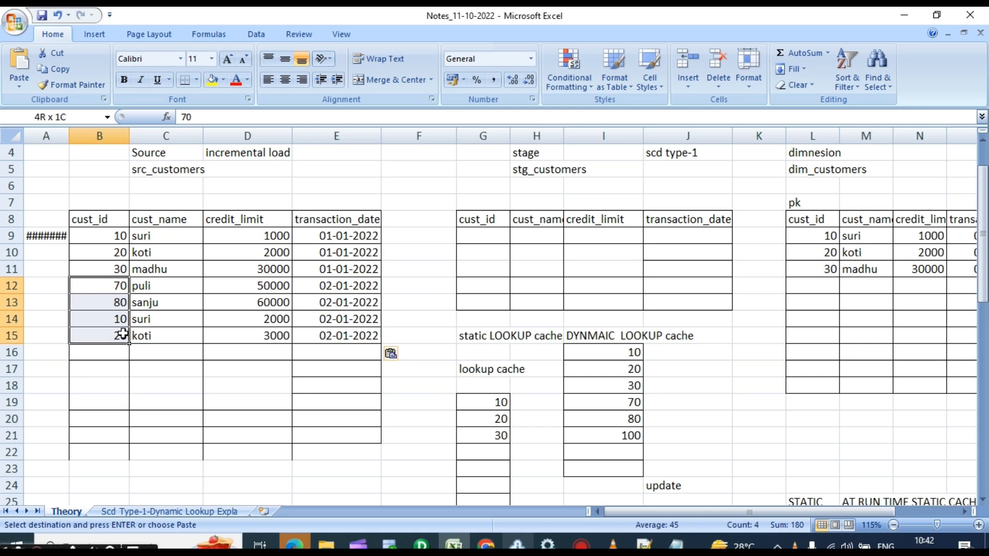
{"action": "key", "text": "ctrl+c"}
{"action": "left_click", "coordinate": [483, 233]}
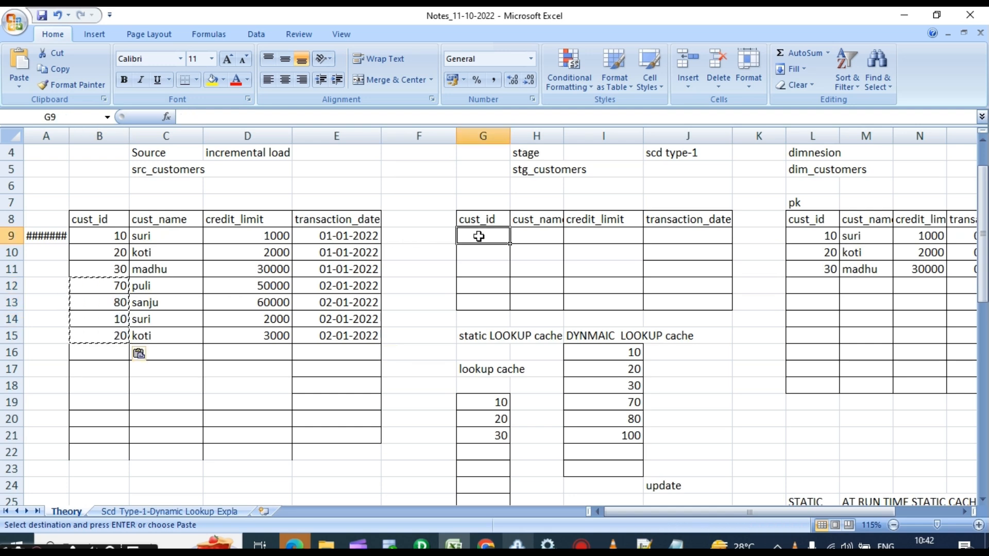
{"action": "key", "text": "ctrl+v"}
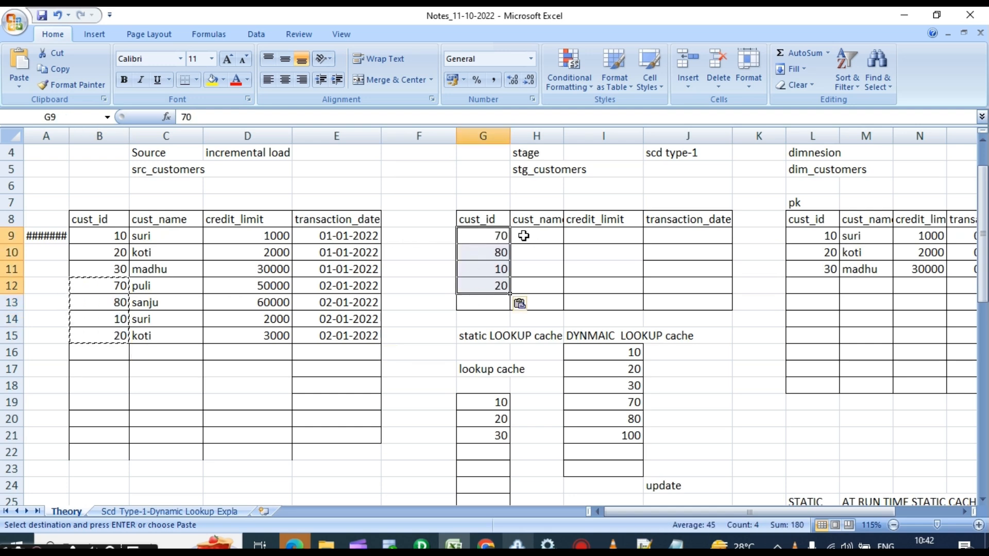
Check stage cust_ids 70 and 80, and insert their source records from B12:E13 into dim_customers starting at L12
{"action": "left_click", "coordinate": [485, 237]}
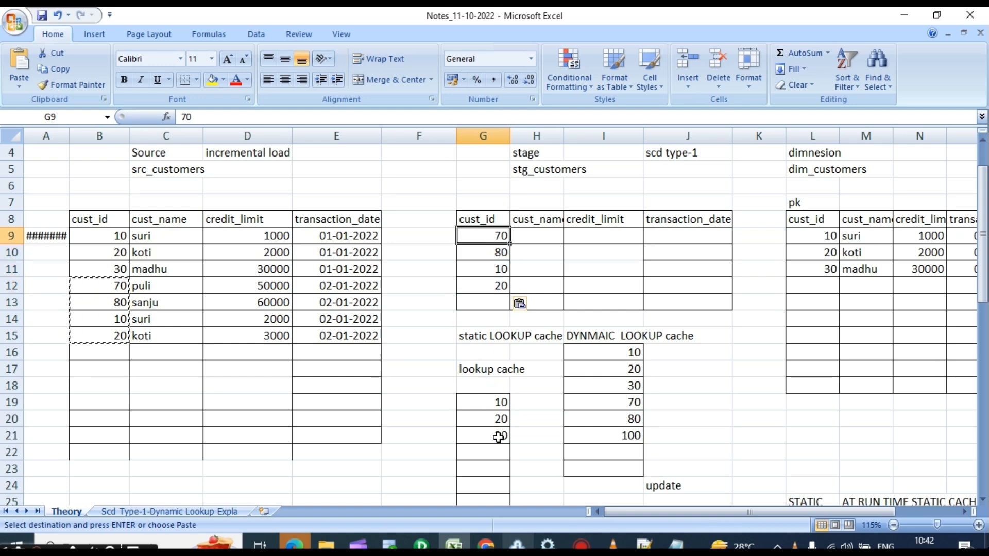
{"action": "left_click", "coordinate": [483, 251]}
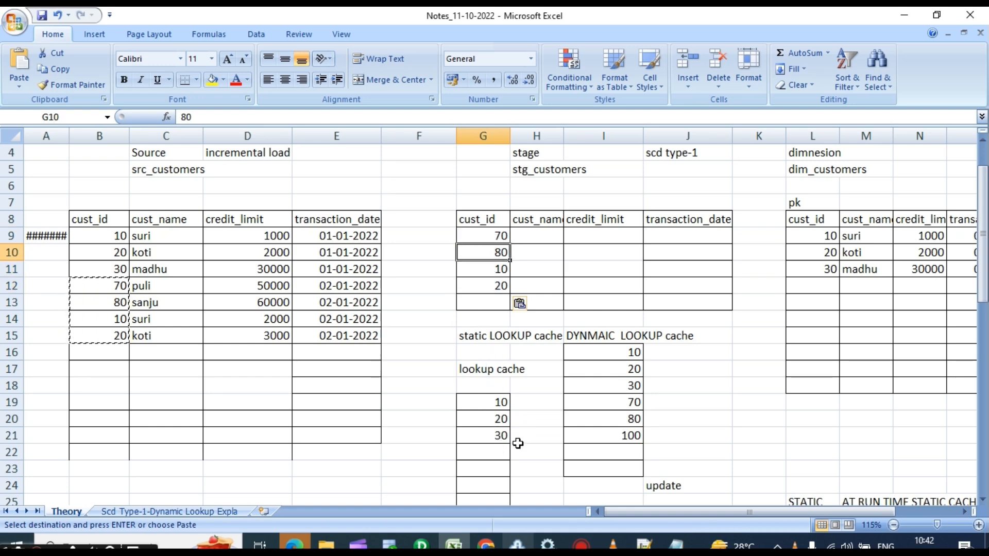
{"action": "left_click_drag", "start_coordinate": [119, 283], "coordinate": [328, 297]}
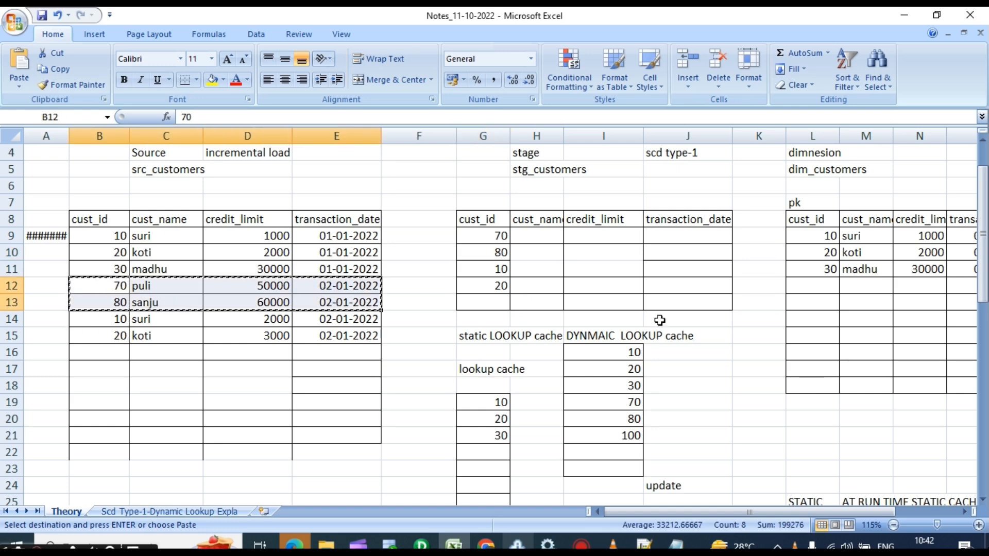
{"action": "key", "text": "ctrl+c"}
{"action": "left_click", "coordinate": [818, 287]}
{"action": "key", "text": "ctrl+v"}
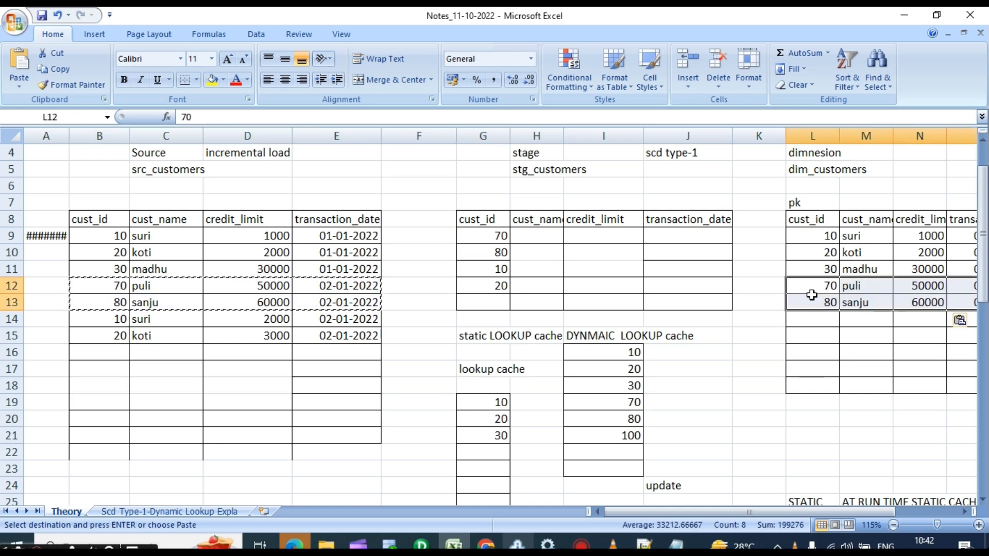
Overwrite the cust_id 10 record in dim_customers at L9 with the newer source record from B14:E14
{"action": "left_click", "coordinate": [487, 275]}
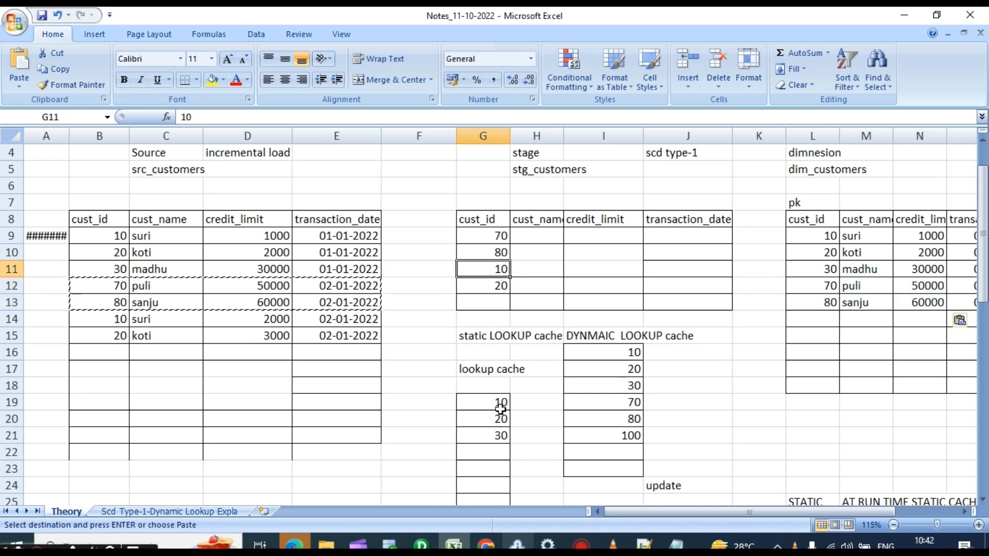
{"action": "left_click", "coordinate": [103, 319]}
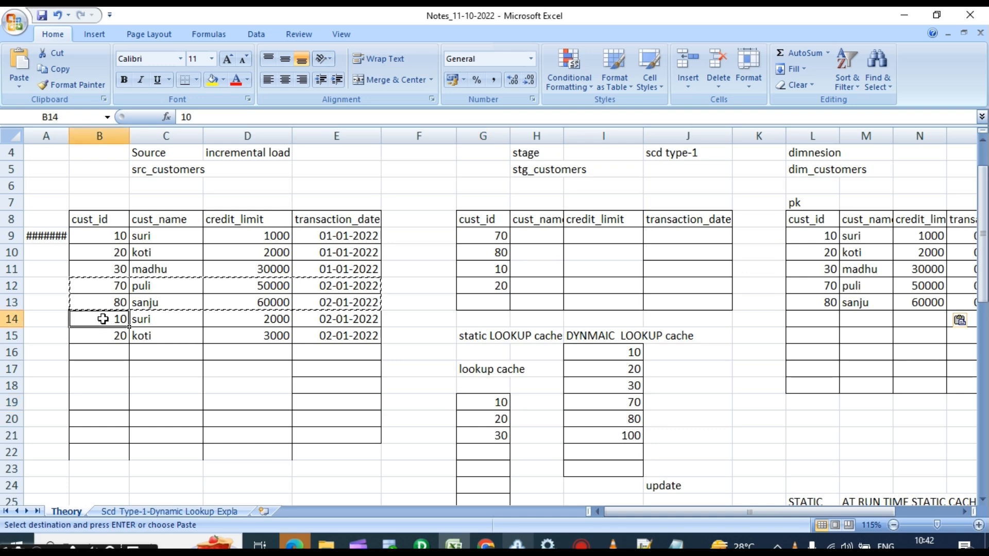
{"action": "left_click_drag", "start_coordinate": [103, 319], "coordinate": [359, 314]}
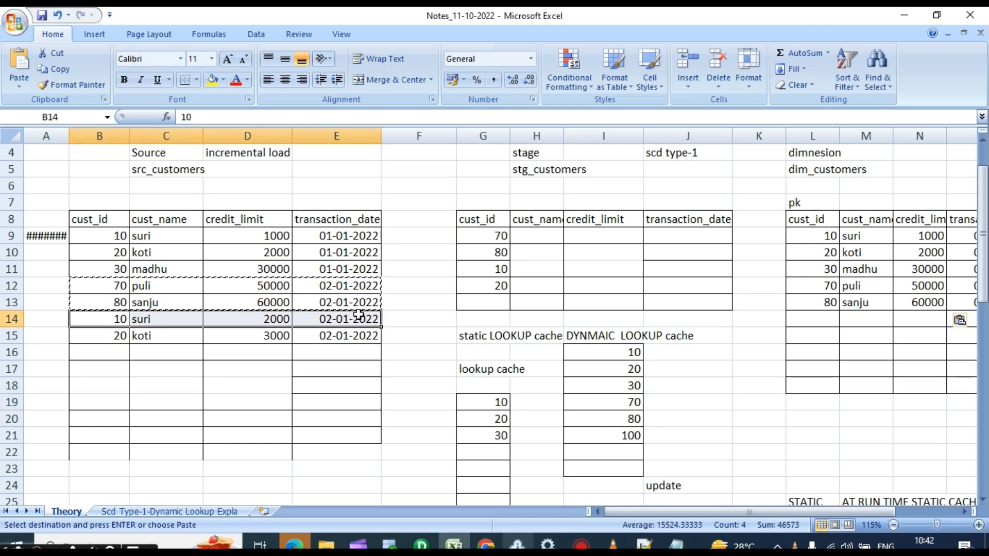
{"action": "key", "text": "ctrl+c"}
{"action": "left_click", "coordinate": [826, 237]}
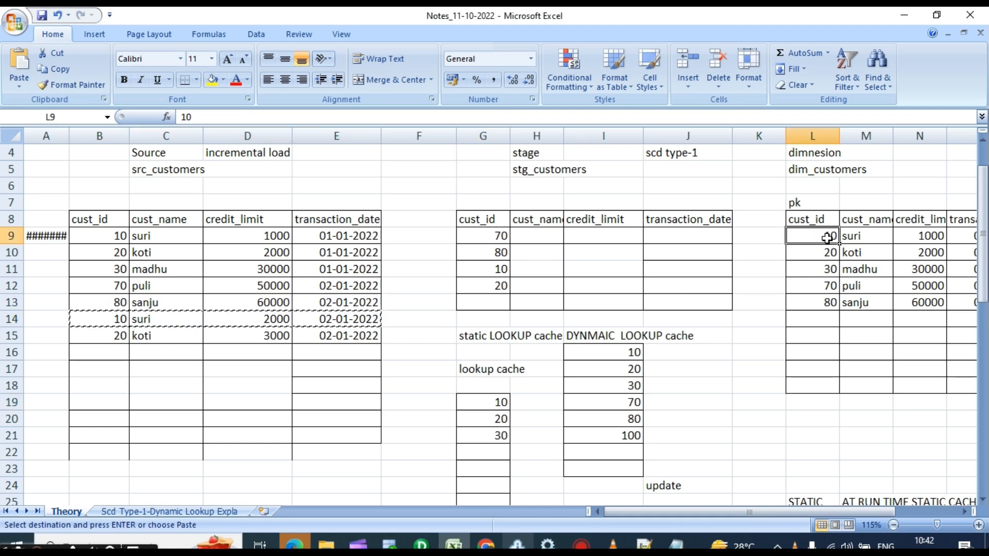
{"action": "key", "text": "ctrl+v"}
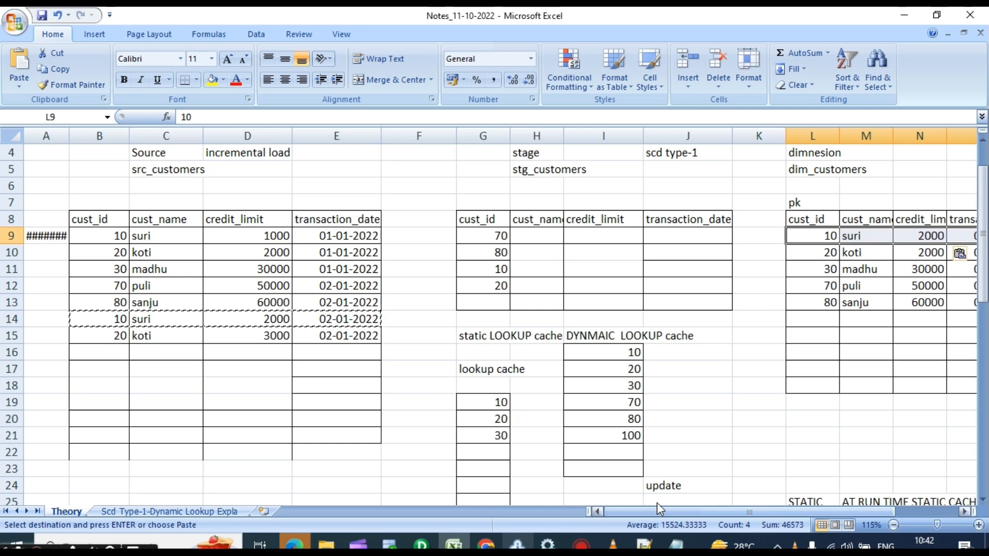
Overwrite the cust_id 20 record in dim_customers at L10 with the newer source record from B15:E15
{"action": "left_click", "coordinate": [500, 286]}
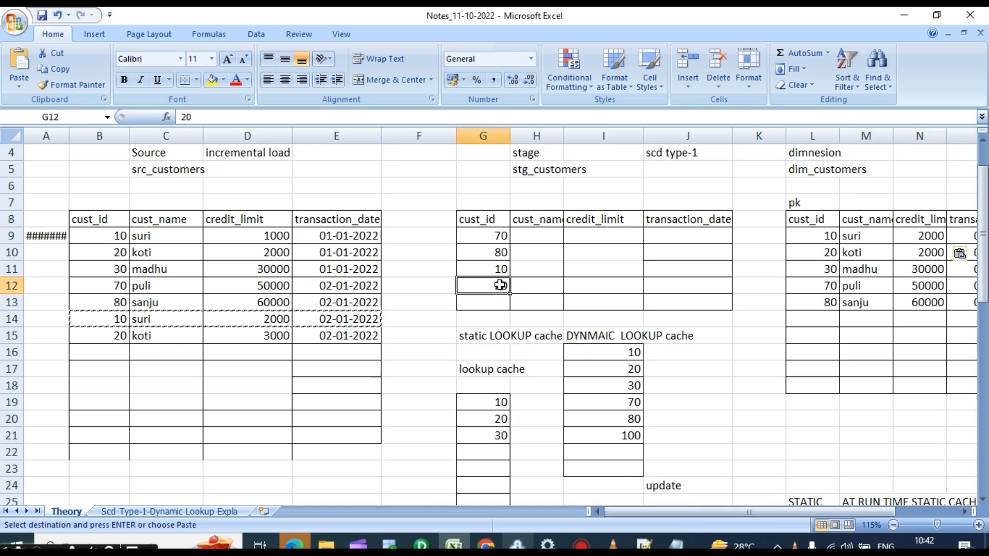
{"action": "left_click", "coordinate": [507, 410]}
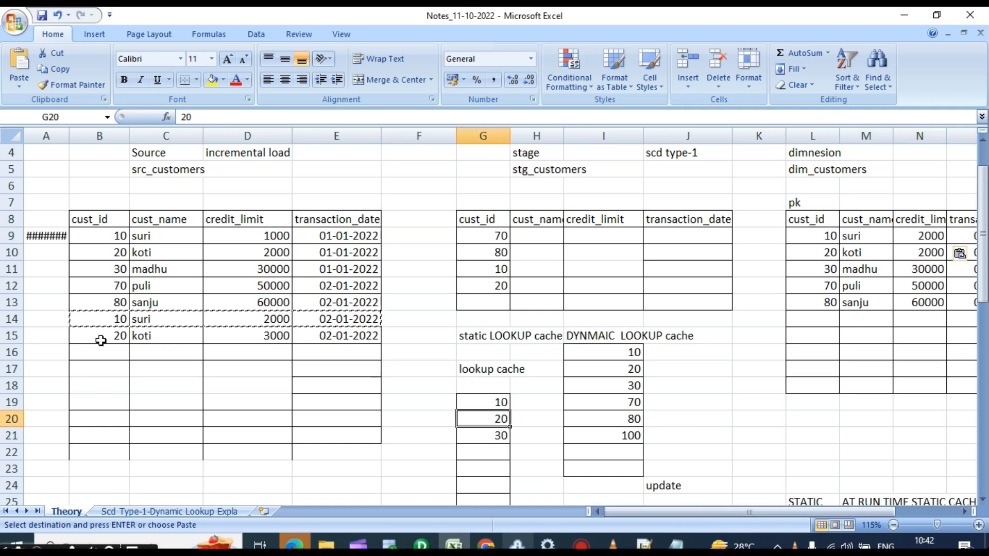
{"action": "left_click_drag", "start_coordinate": [99, 337], "coordinate": [316, 332]}
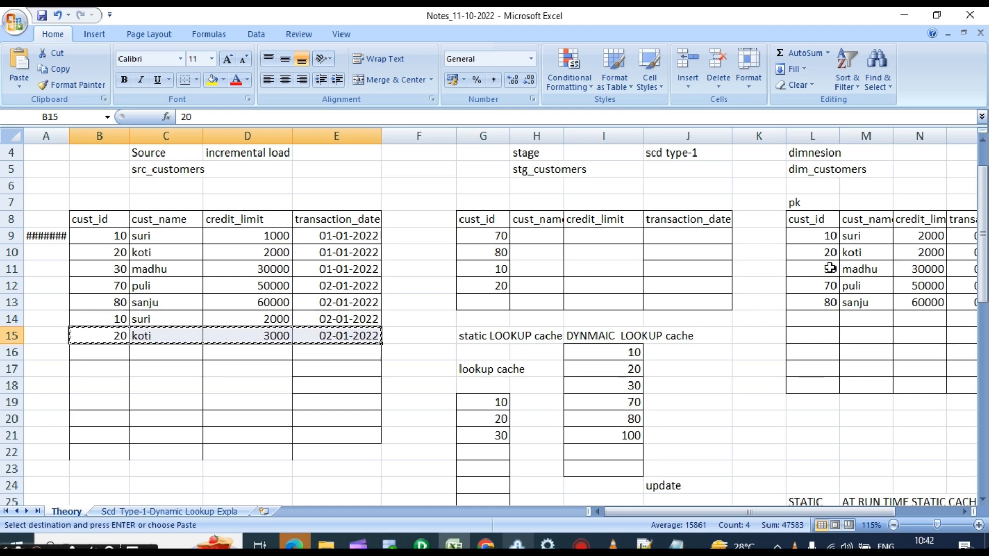
{"action": "left_click", "coordinate": [835, 253]}
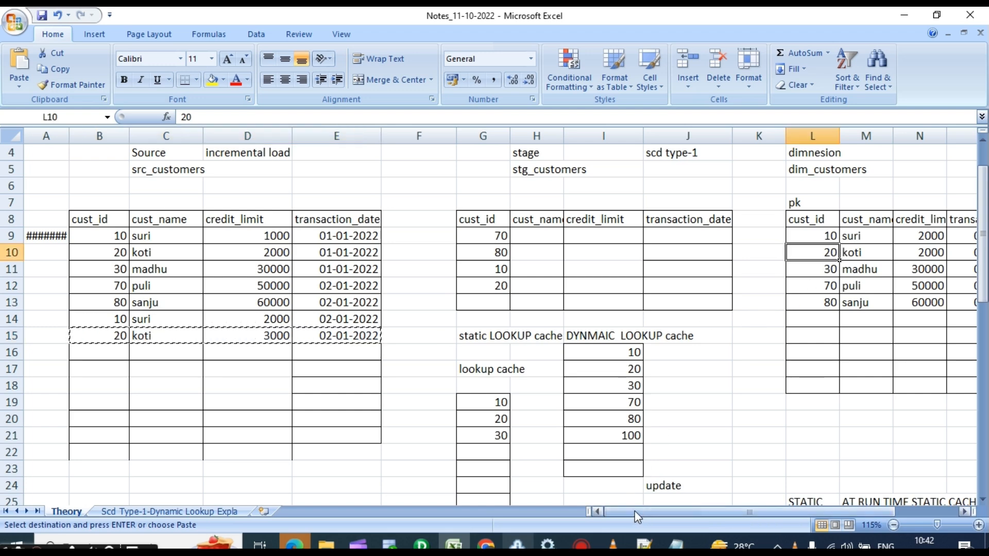
{"action": "left_click_drag", "start_coordinate": [634, 510], "coordinate": [682, 512]}
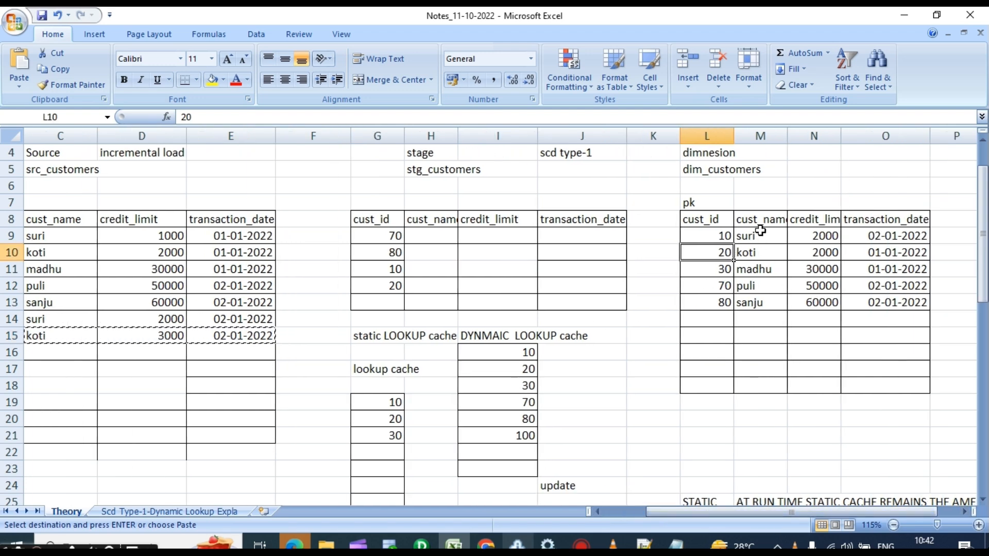
{"action": "left_click", "coordinate": [861, 254]}
{"action": "left_click", "coordinate": [726, 258]}
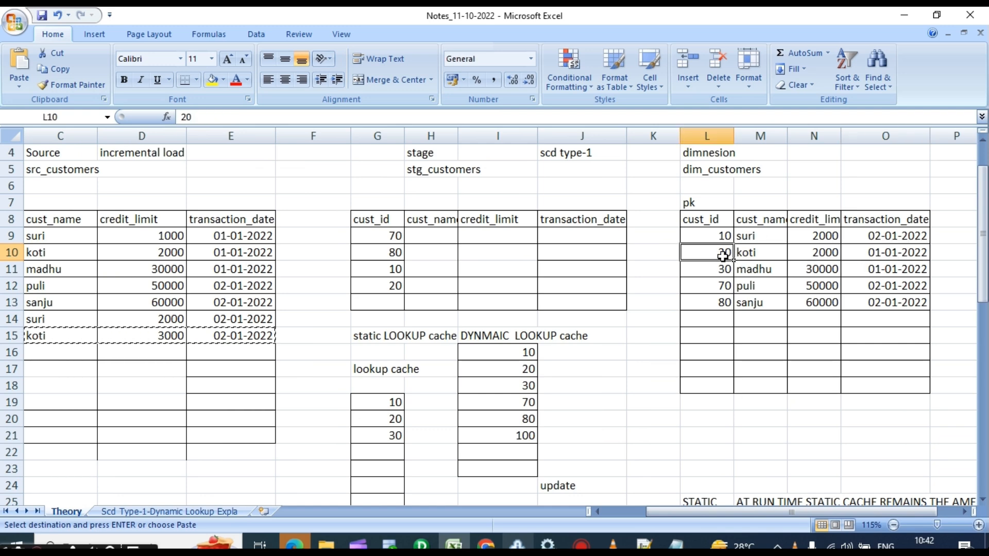
{"action": "key", "text": "ctrl+v"}
Copy the three 03-01-2022 records with cust_id 100 from C48:F50 into the src_customers table starting at B16
{"action": "left_click_drag", "start_coordinate": [692, 512], "coordinate": [624, 515]}
{"action": "scroll", "coordinate": [168, 388], "scroll_direction": "down", "scroll_amount": 9}
{"action": "scroll", "coordinate": [168, 388], "scroll_direction": "down", "scroll_amount": 2}
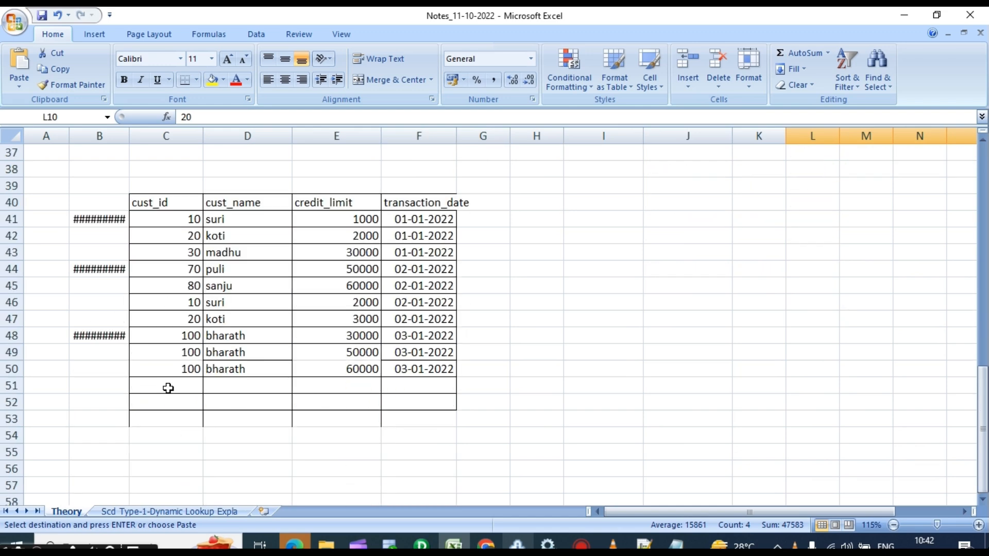
{"action": "left_click_drag", "start_coordinate": [189, 331], "coordinate": [420, 369]}
{"action": "scroll", "coordinate": [302, 341], "scroll_direction": "up", "scroll_amount": 1}
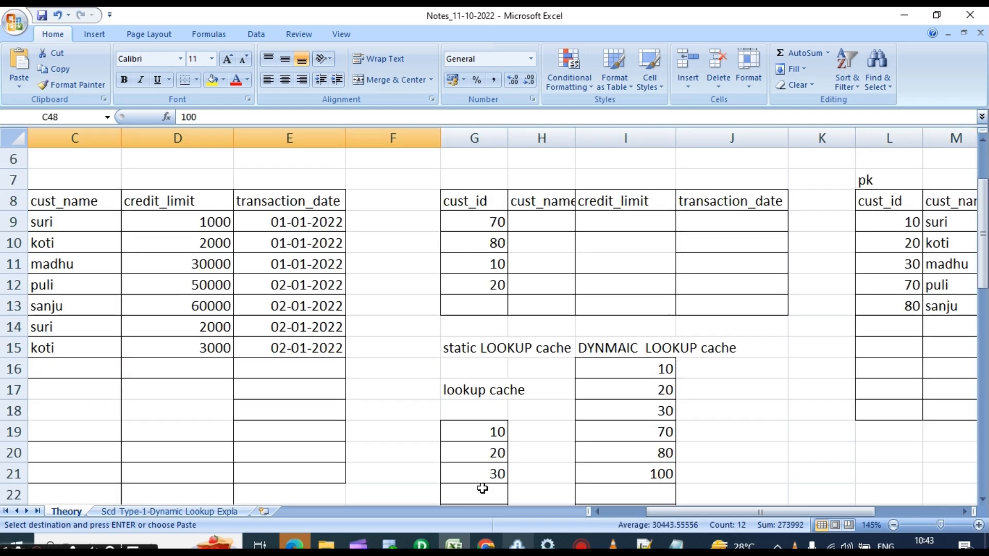
{"action": "left_click_drag", "start_coordinate": [738, 512], "coordinate": [631, 504]}
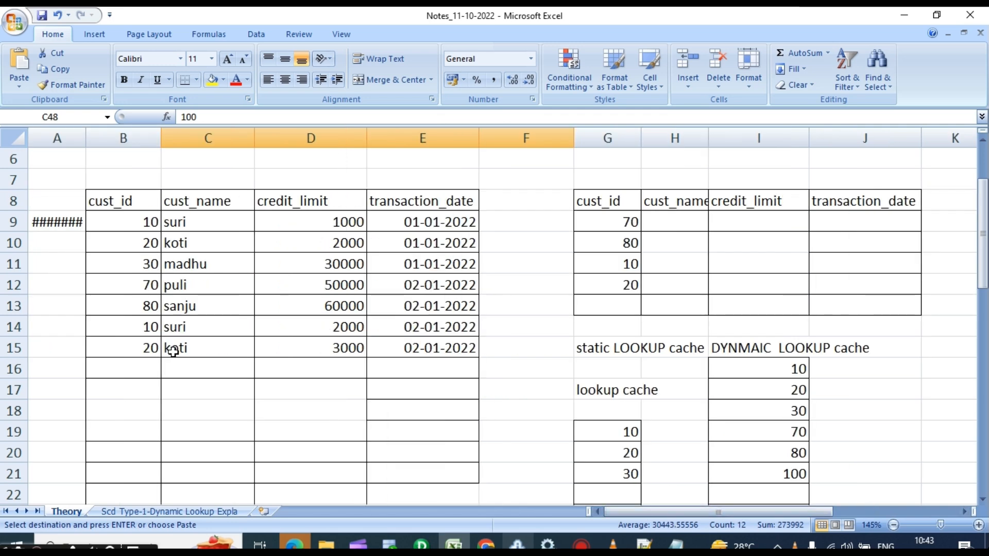
{"action": "left_click", "coordinate": [147, 370]}
{"action": "key", "text": "ctrl+v"}
{"action": "left_click", "coordinate": [211, 434]}
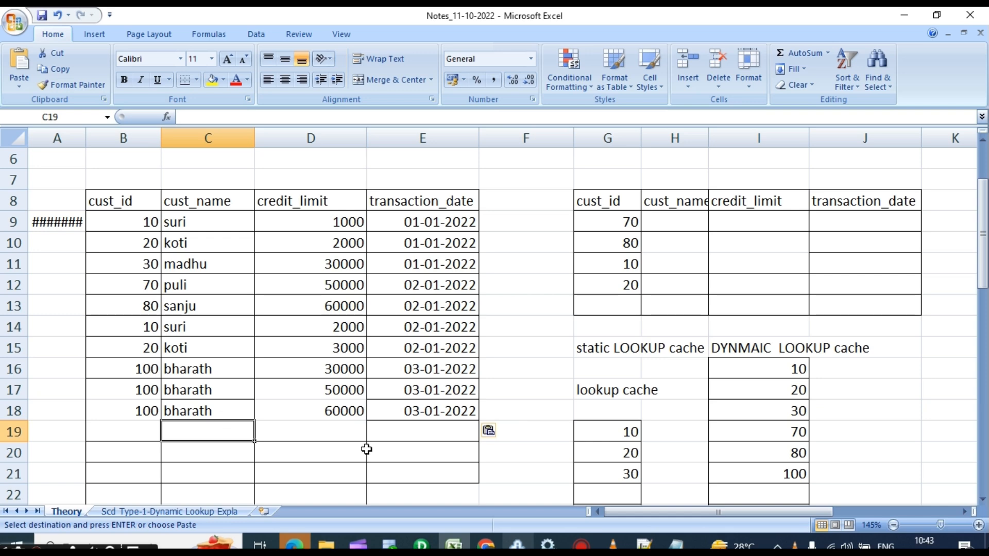
{"action": "left_click_drag", "start_coordinate": [142, 373], "coordinate": [457, 404]}
{"action": "left_click", "coordinate": [269, 449]}
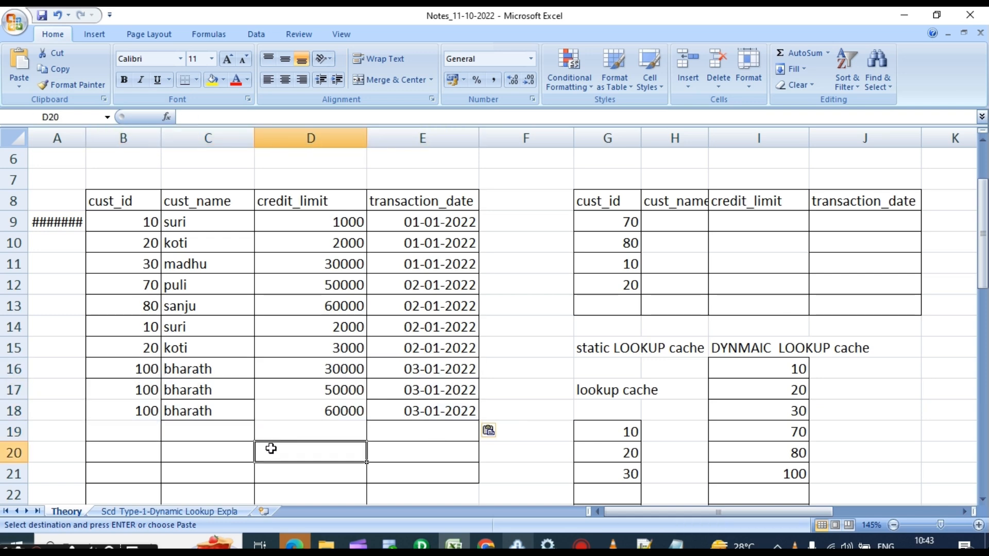
Examine the three 03-01-2022 records with cust_id 100 in the source table at B16:E18
{"action": "left_click", "coordinate": [140, 375]}
{"action": "left_click", "coordinate": [412, 434]}
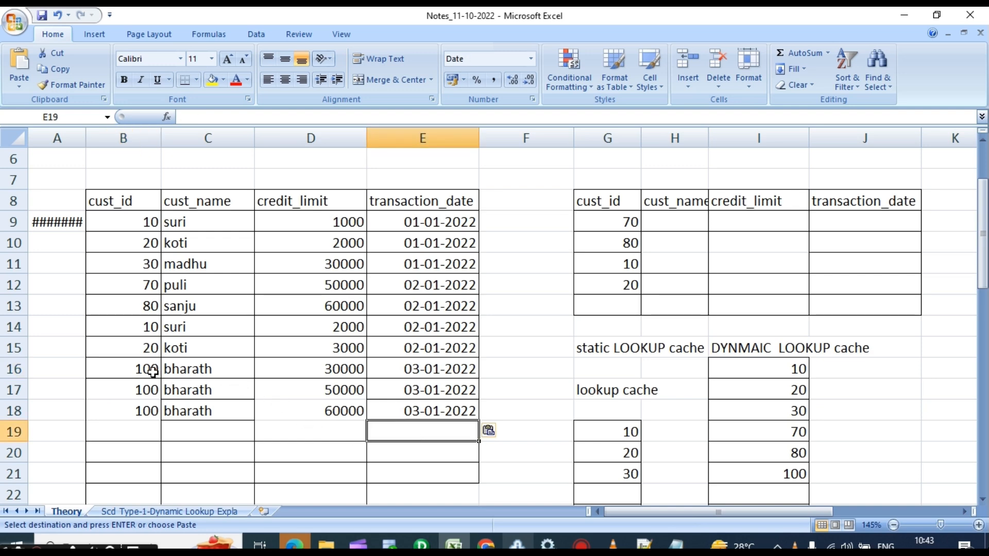
{"action": "left_click_drag", "start_coordinate": [153, 372], "coordinate": [423, 405]}
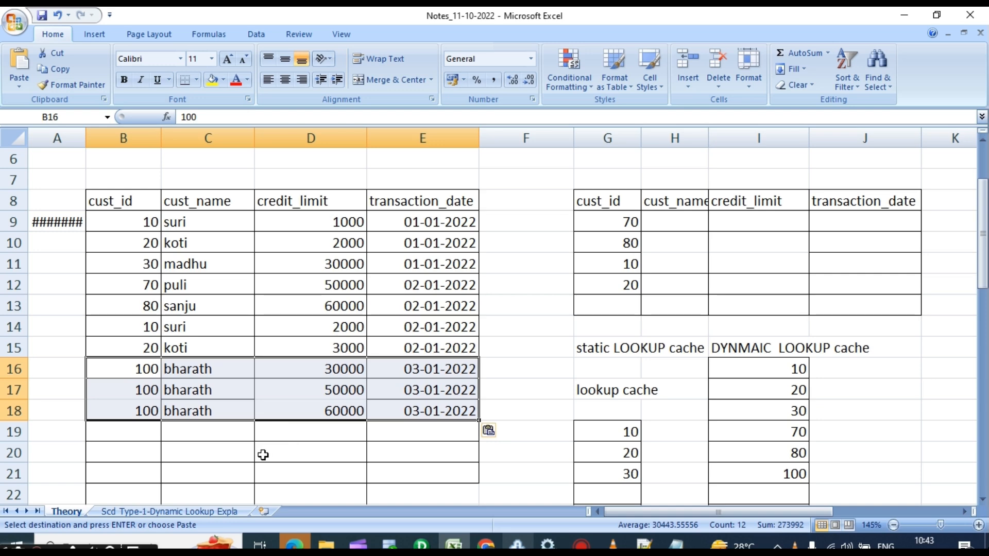
{"action": "left_click", "coordinate": [216, 443]}
{"action": "left_click_drag", "start_coordinate": [145, 369], "coordinate": [420, 411]}
{"action": "left_click", "coordinate": [621, 500]}
{"action": "left_click", "coordinate": [629, 513]}
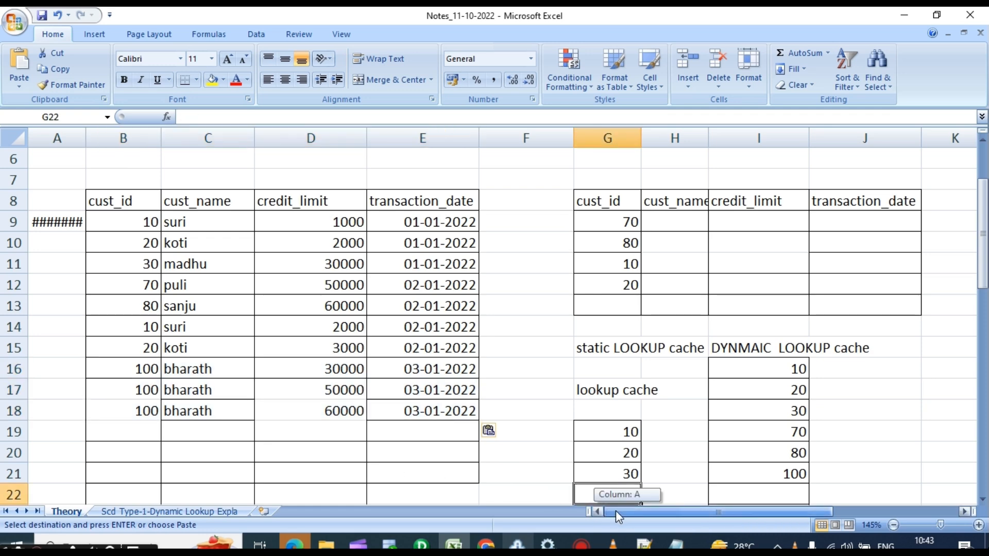
{"action": "left_click_drag", "start_coordinate": [143, 373], "coordinate": [320, 404]}
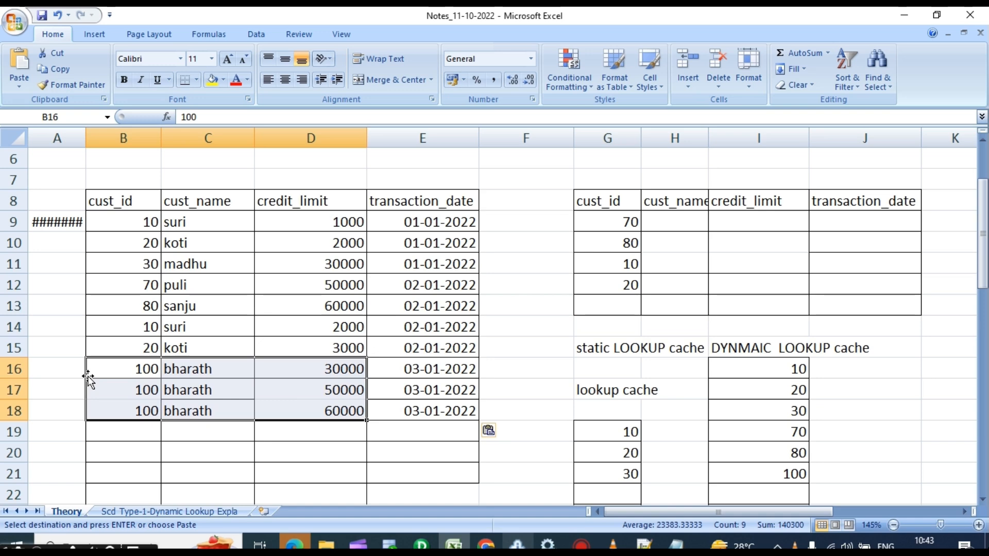
{"action": "left_click", "coordinate": [129, 372]}
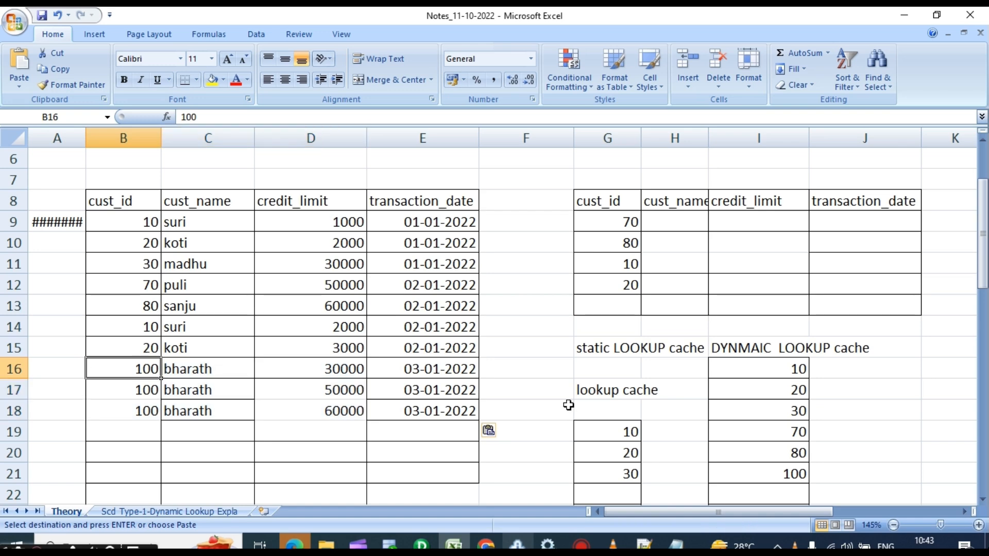
Refresh the static lookup cache from G19 with the dim_customers cust_ids copied from L9:L13
{"action": "left_click_drag", "start_coordinate": [694, 510], "coordinate": [755, 511]}
{"action": "left_click_drag", "start_coordinate": [388, 220], "coordinate": [405, 238]}
{"action": "left_click_drag", "start_coordinate": [812, 221], "coordinate": [819, 307]}
{"action": "key", "text": "ctrl+c"}
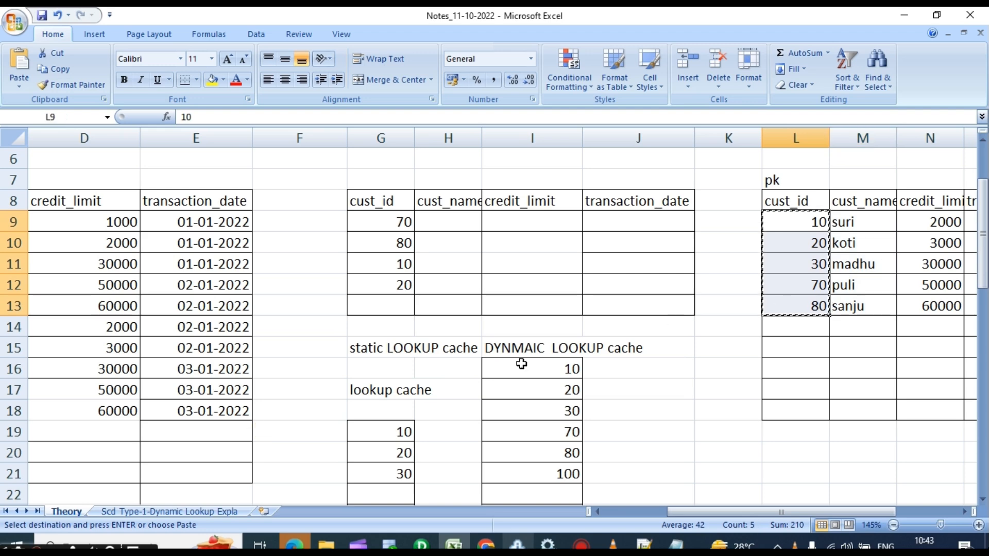
{"action": "left_click", "coordinate": [385, 427]}
{"action": "key", "text": "ctrl+v"}
{"action": "scroll", "coordinate": [417, 439], "scroll_direction": "down", "scroll_amount": 2}
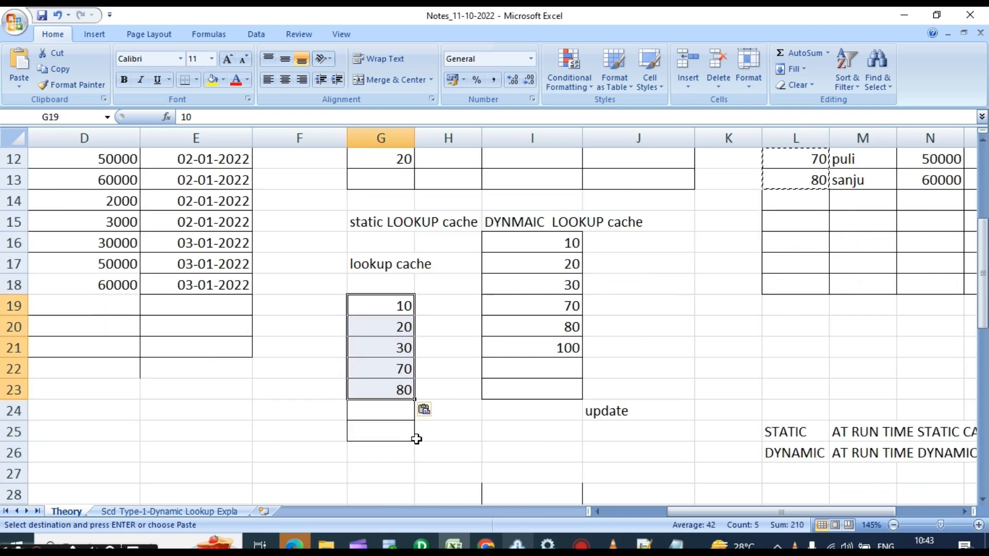
Replace the stage cust_ids from G9 with the three source cust_ids in B16:B18, and clear the leftover one in G12
{"action": "left_click_drag", "start_coordinate": [674, 513], "coordinate": [633, 512]}
{"action": "scroll", "coordinate": [154, 350], "scroll_direction": "up", "scroll_amount": 2}
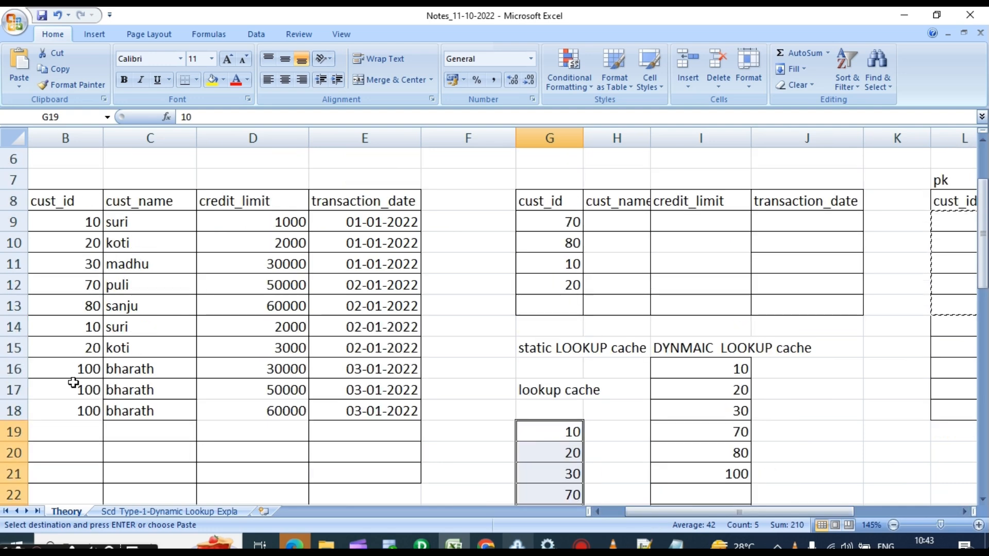
{"action": "left_click", "coordinate": [76, 366]}
{"action": "left_click_drag", "start_coordinate": [76, 367], "coordinate": [82, 411]}
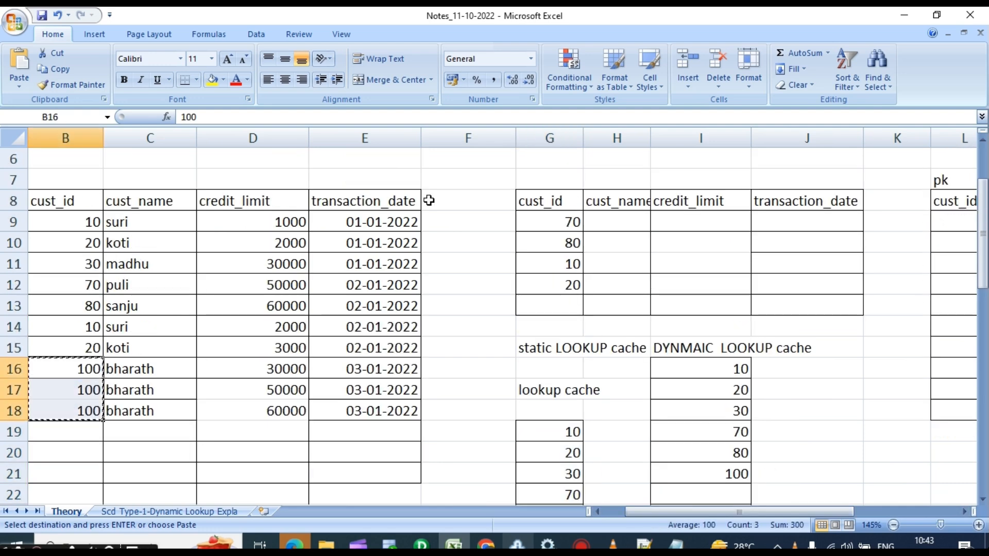
{"action": "key", "text": "ctrl+c"}
{"action": "left_click", "coordinate": [551, 225]}
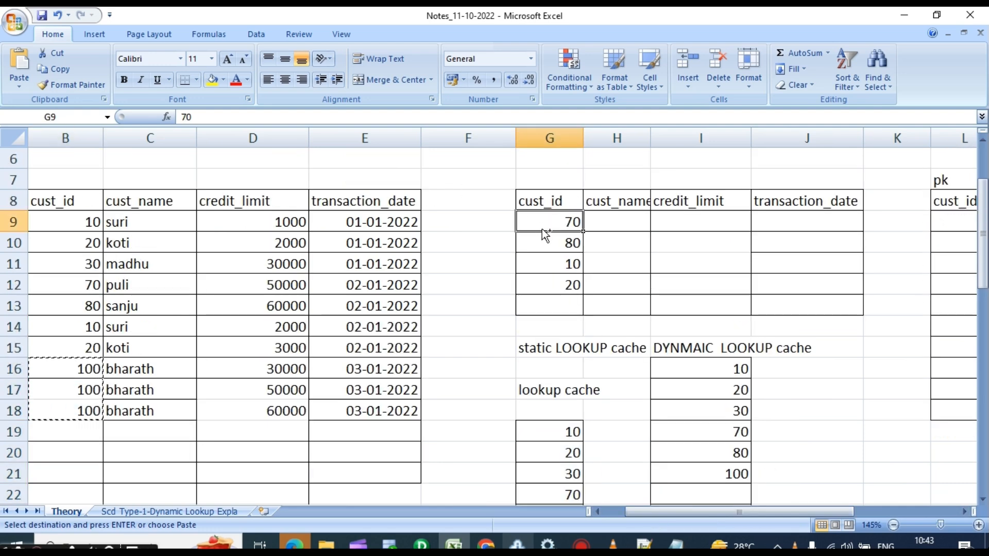
{"action": "key", "text": "ctrl+v"}
{"action": "left_click", "coordinate": [568, 283]}
{"action": "key", "text": "Delete"}
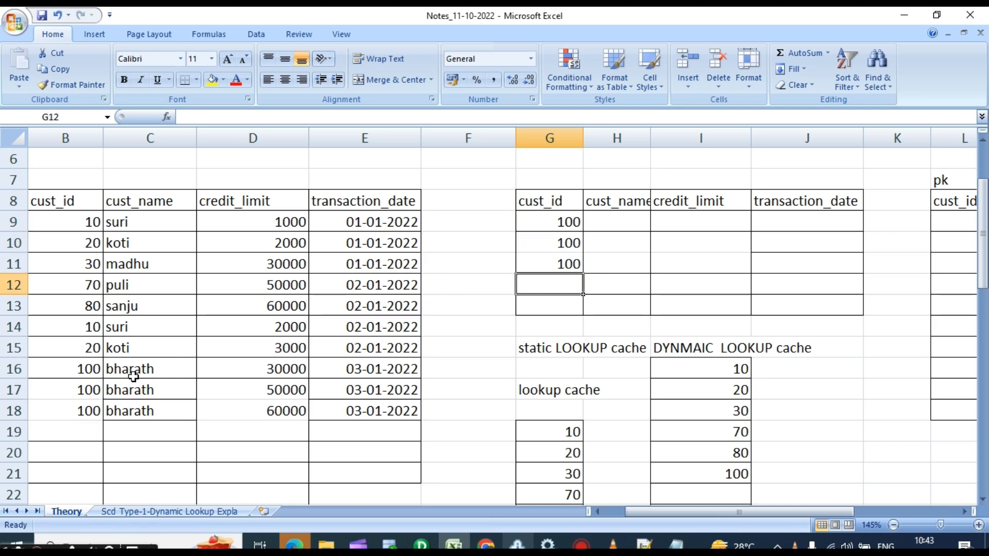
Copy the source customer names for cust_id 100 from C16:C19 into the stage cust_name column starting at H9
{"action": "left_click_drag", "start_coordinate": [133, 377], "coordinate": [141, 424]}
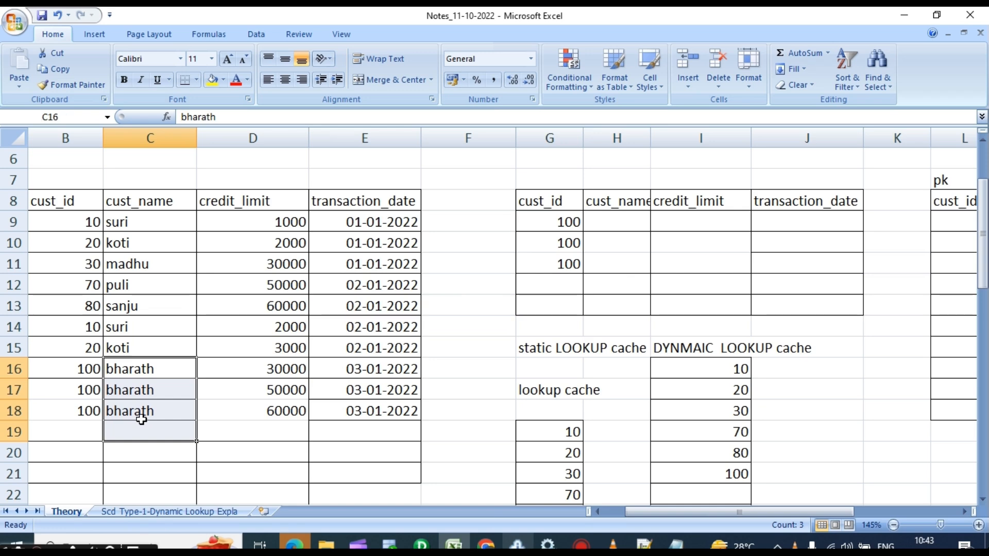
{"action": "key", "text": "ctrl+c"}
{"action": "left_click", "coordinate": [623, 223]}
{"action": "key", "text": "ctrl+v"}
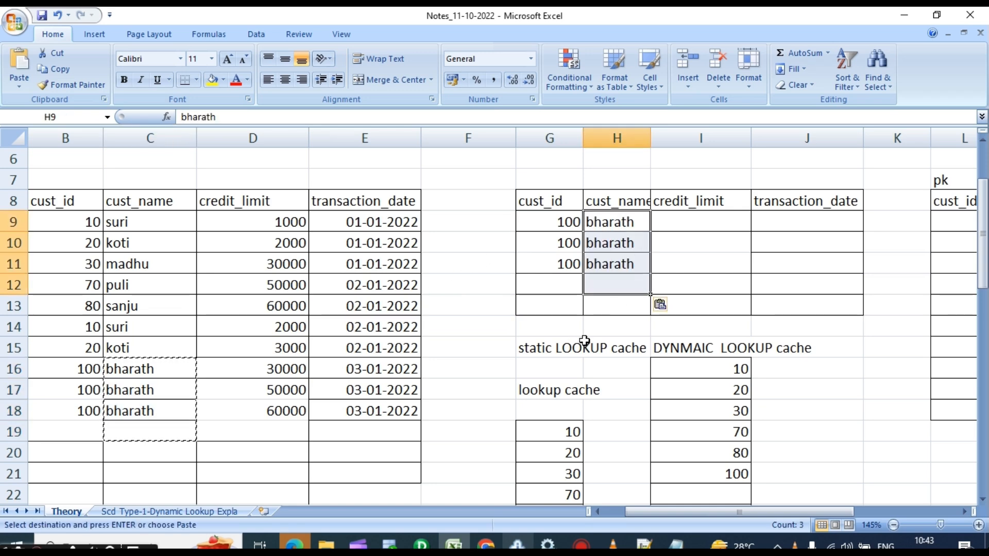
Compare the first stage cust_id in G9 with the cust_ids in the static lookup cache starting at G19
{"action": "scroll", "coordinate": [589, 305], "scroll_direction": "down", "scroll_amount": 1}
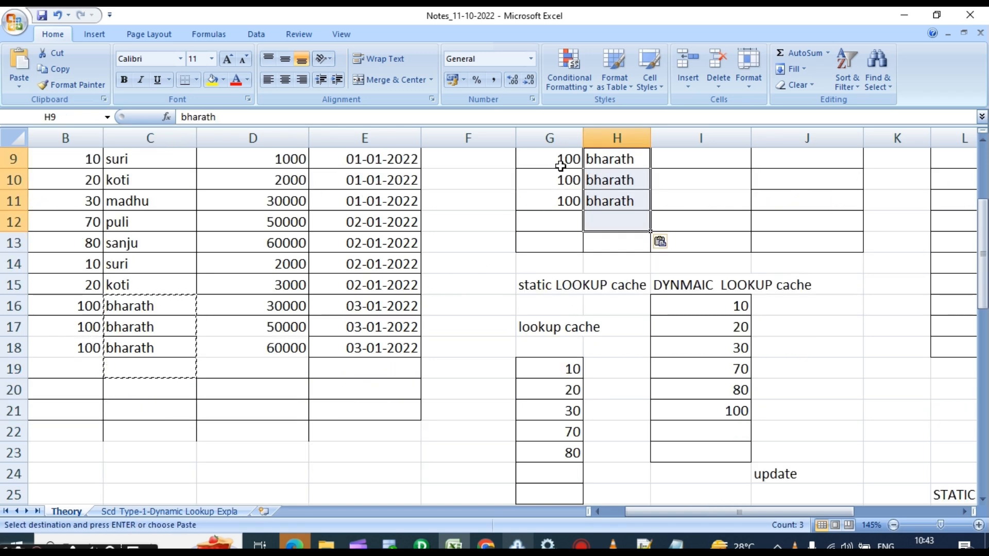
{"action": "left_click", "coordinate": [564, 163]}
{"action": "scroll", "coordinate": [564, 175], "scroll_direction": "up", "scroll_amount": 1}
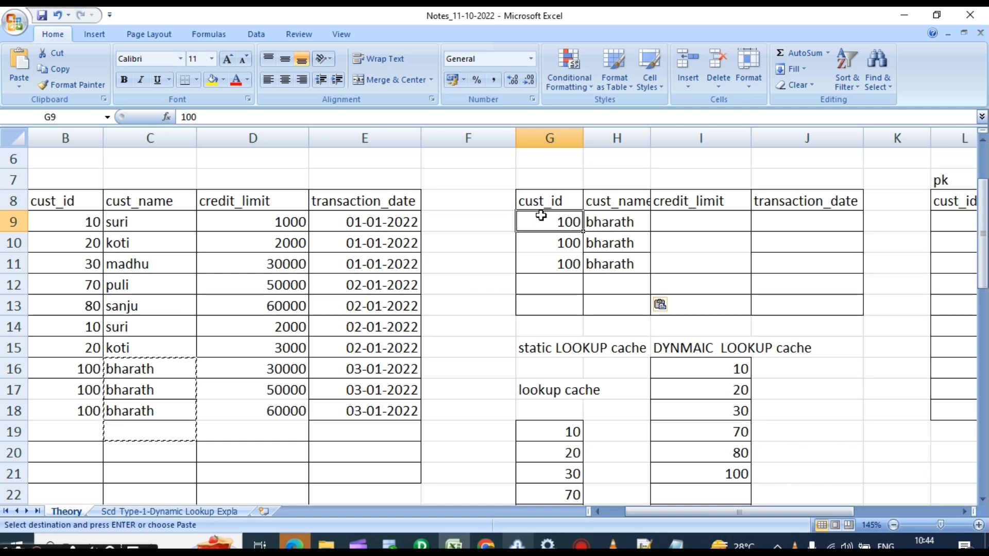
{"action": "left_click", "coordinate": [554, 433]}
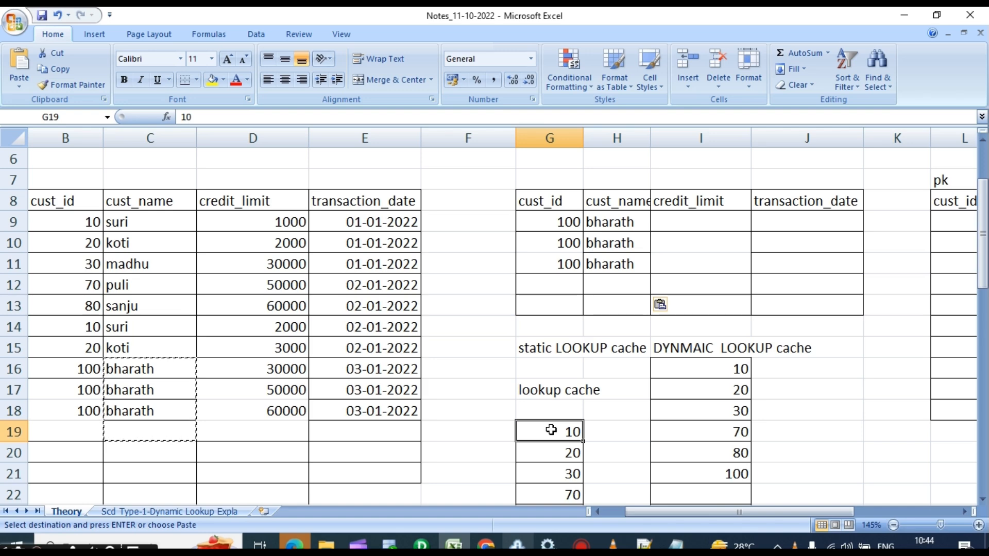
{"action": "scroll", "coordinate": [548, 374], "scroll_direction": "down", "scroll_amount": 1}
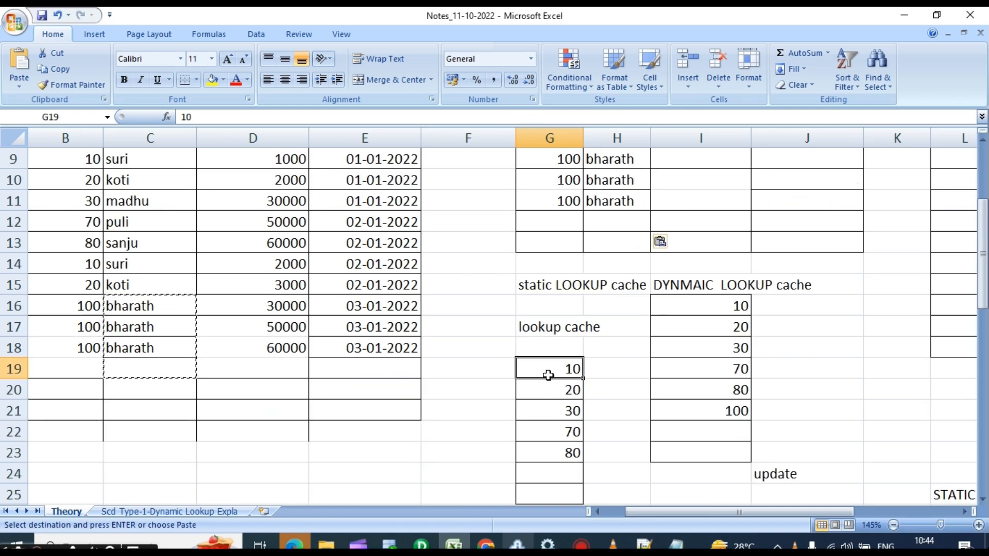
{"action": "left_click", "coordinate": [570, 474]}
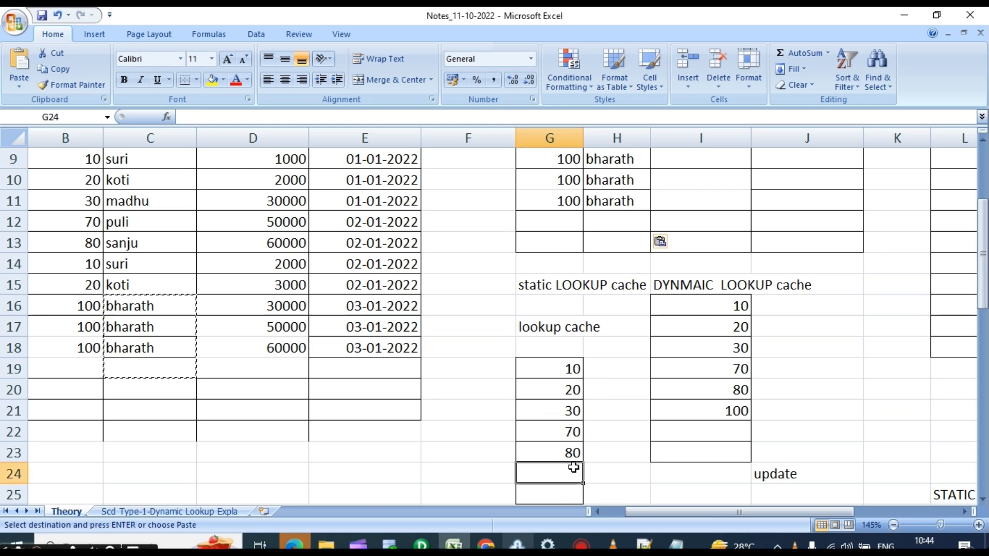
{"action": "left_click", "coordinate": [567, 169]}
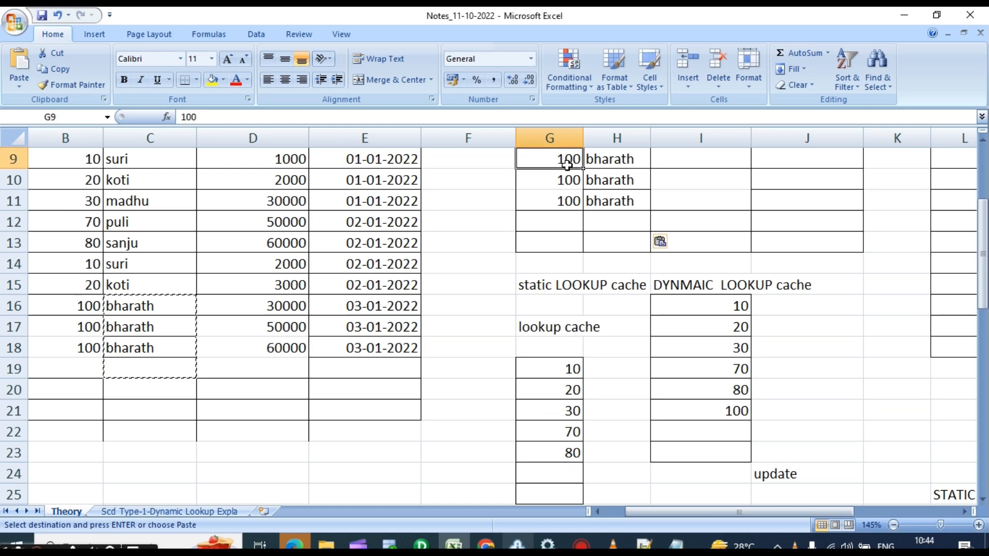
{"action": "scroll", "coordinate": [691, 452], "scroll_direction": "up", "scroll_amount": 1}
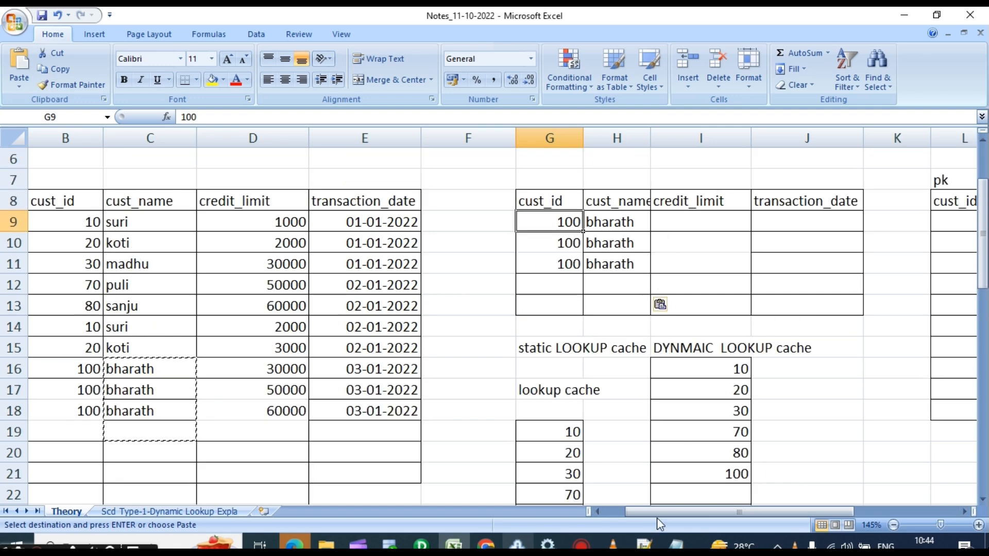
Insert the first cust_id 100 source record from B16:E16 into dim_customers at L14
{"action": "scroll", "coordinate": [642, 511], "scroll_direction": "left", "scroll_amount": 1}
{"action": "mouse_move", "coordinate": [672, 510]}
{"action": "left_mouse_down"}
{"action": "mouse_move", "coordinate": [699, 513]}
{"action": "mouse_move", "coordinate": [678, 519]}
{"action": "left_mouse_up"}
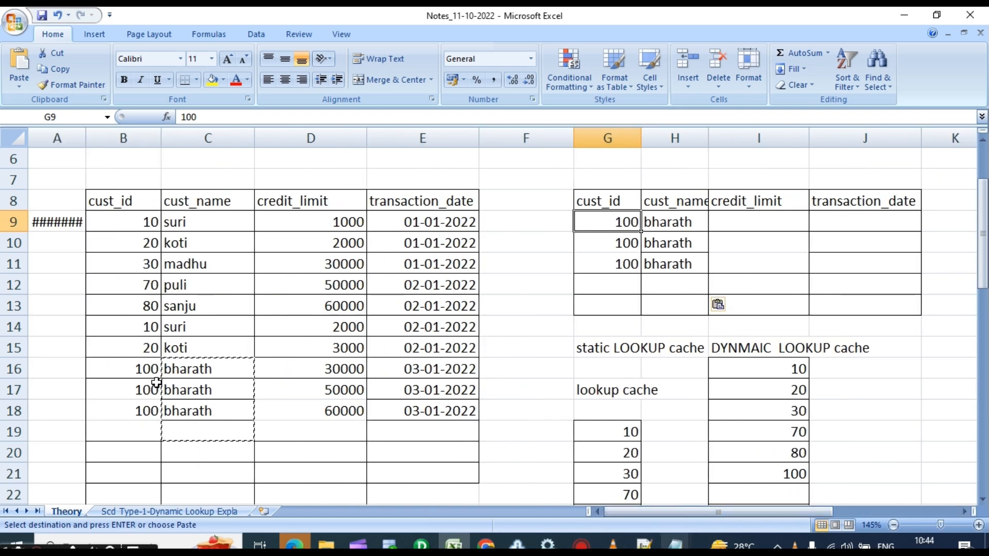
{"action": "left_click_drag", "start_coordinate": [136, 369], "coordinate": [398, 369]}
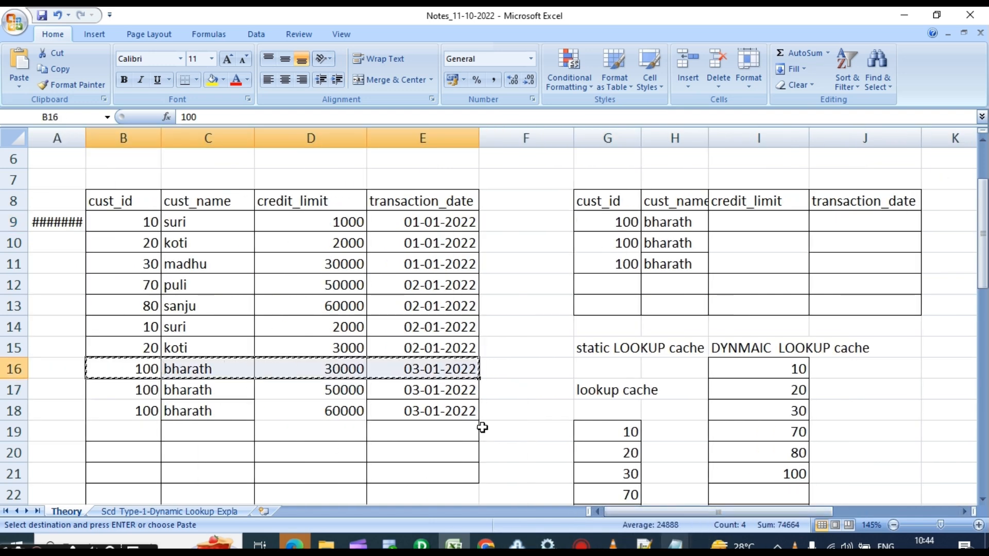
{"action": "left_click_drag", "start_coordinate": [616, 513], "coordinate": [727, 510]}
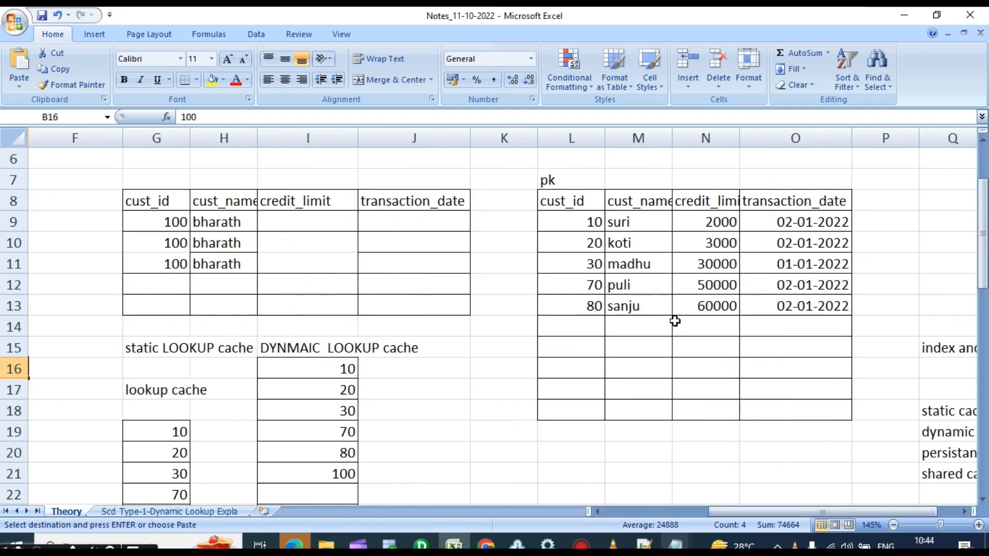
{"action": "left_click", "coordinate": [595, 326]}
{"action": "key", "text": "ctrl+v"}
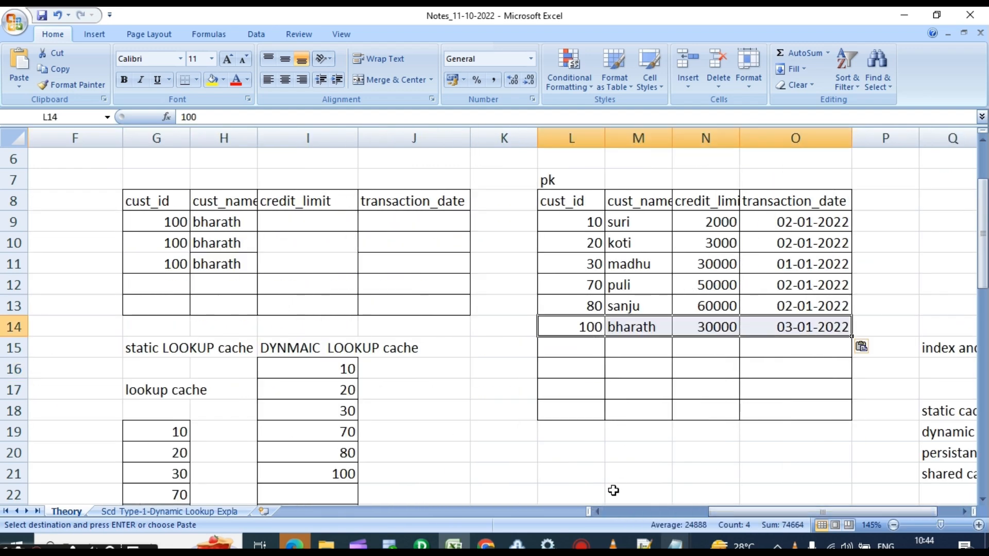
Check the second cust_id 100 record against the static lookup cache, and insert its source row B17:E17 into dim_customers at L15
{"action": "left_click_drag", "start_coordinate": [722, 508], "coordinate": [624, 510]}
{"action": "left_click_drag", "start_coordinate": [119, 397], "coordinate": [404, 398]}
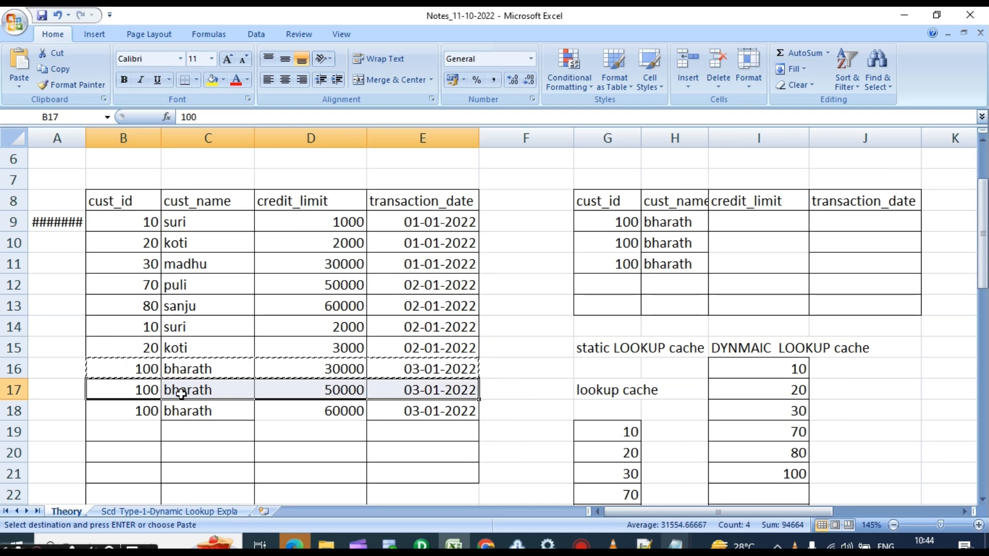
{"action": "double_click", "coordinate": [159, 390]}
{"action": "scroll", "coordinate": [612, 457], "scroll_direction": "down", "scroll_amount": 1}
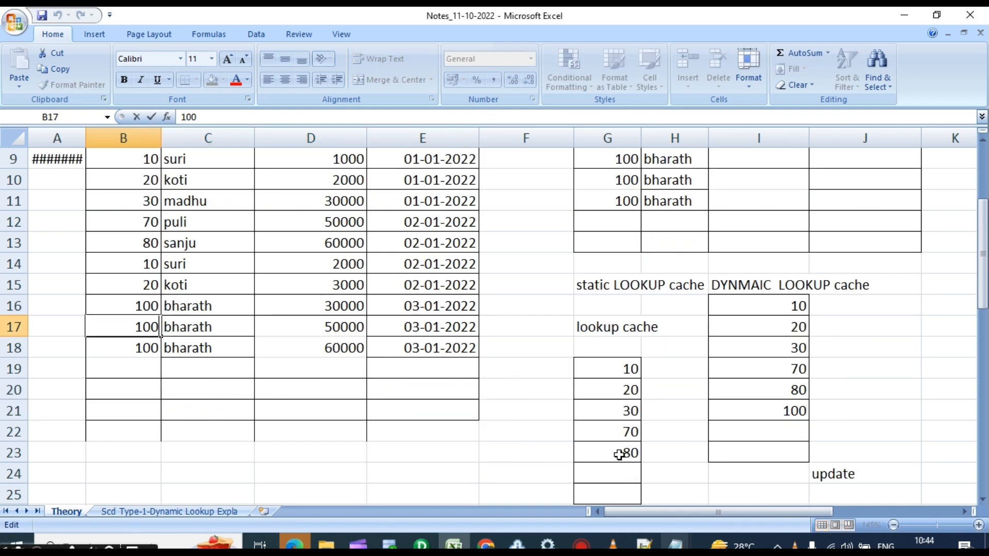
{"action": "left_click", "coordinate": [626, 472]}
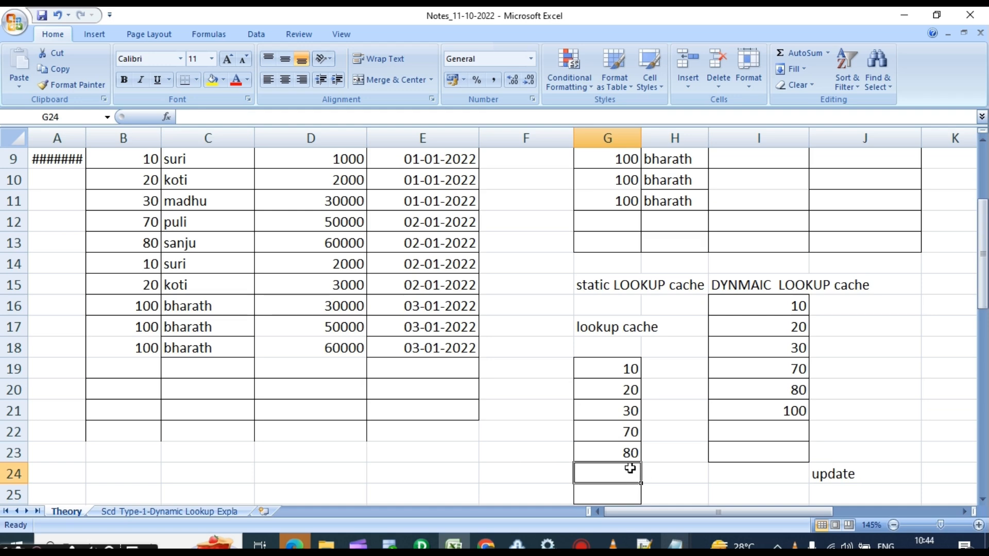
{"action": "left_click_drag", "start_coordinate": [128, 321], "coordinate": [381, 321]}
{"action": "key", "text": "ctrl+c"}
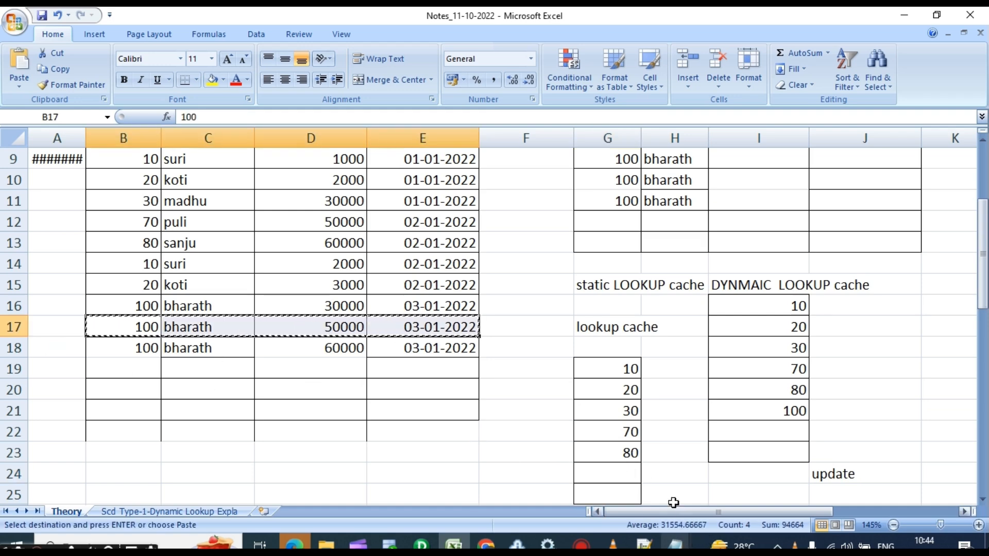
{"action": "left_click_drag", "start_coordinate": [674, 511], "coordinate": [779, 509]}
{"action": "left_click", "coordinate": [579, 285]}
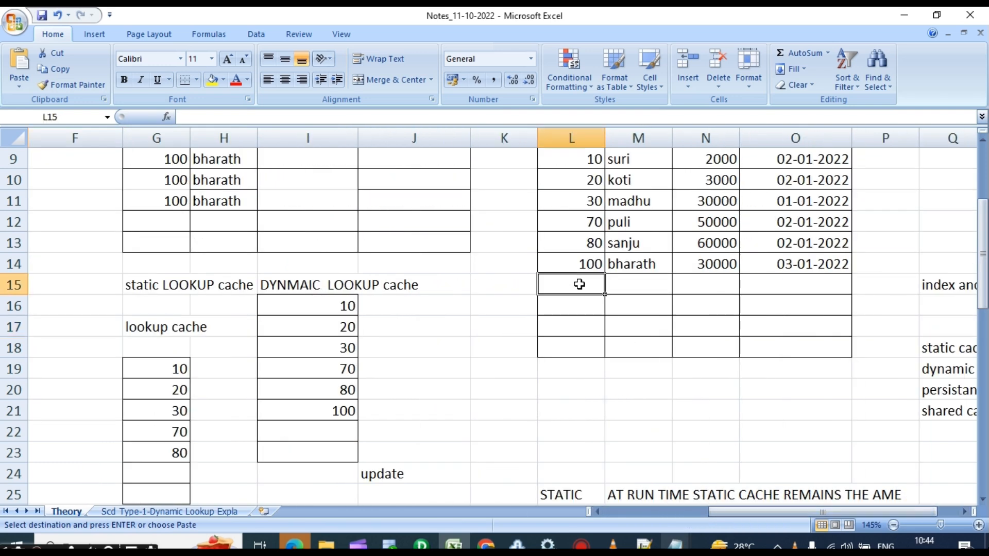
{"action": "key", "text": "ctrl+v"}
Examine the cust_id 100 entries in L14:L15 against the primary key on the cust_id column of dim_customers
{"action": "scroll", "coordinate": [656, 302], "scroll_direction": "up", "scroll_amount": 2}
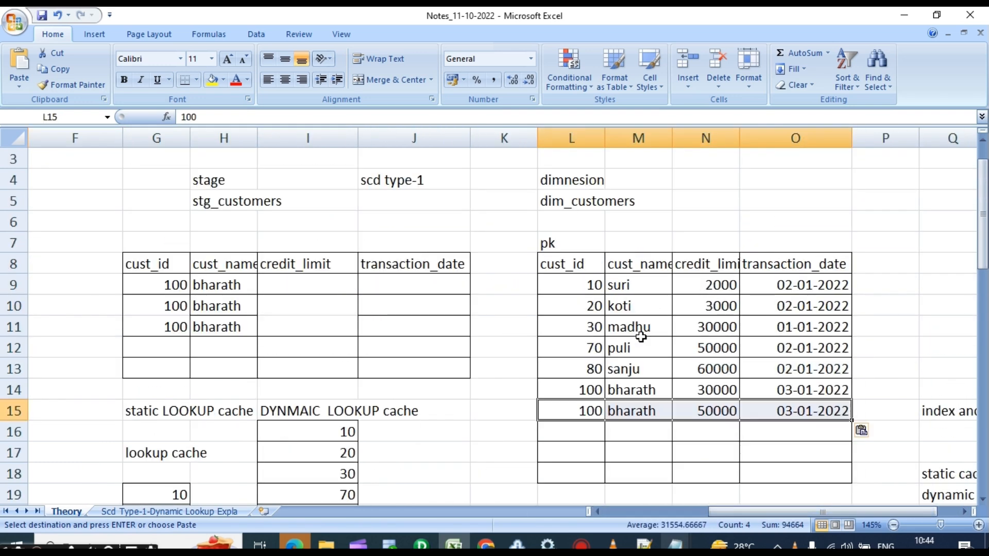
{"action": "left_click", "coordinate": [590, 412]}
{"action": "left_click_drag", "start_coordinate": [590, 390], "coordinate": [594, 408]}
{"action": "left_click", "coordinate": [590, 453]}
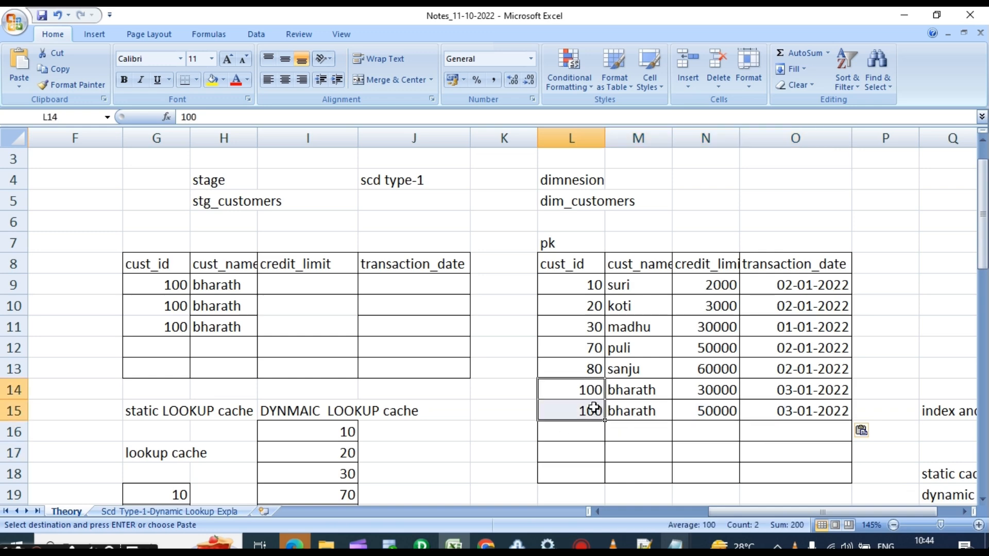
{"action": "left_click", "coordinate": [577, 390]}
{"action": "left_click", "coordinate": [589, 412]}
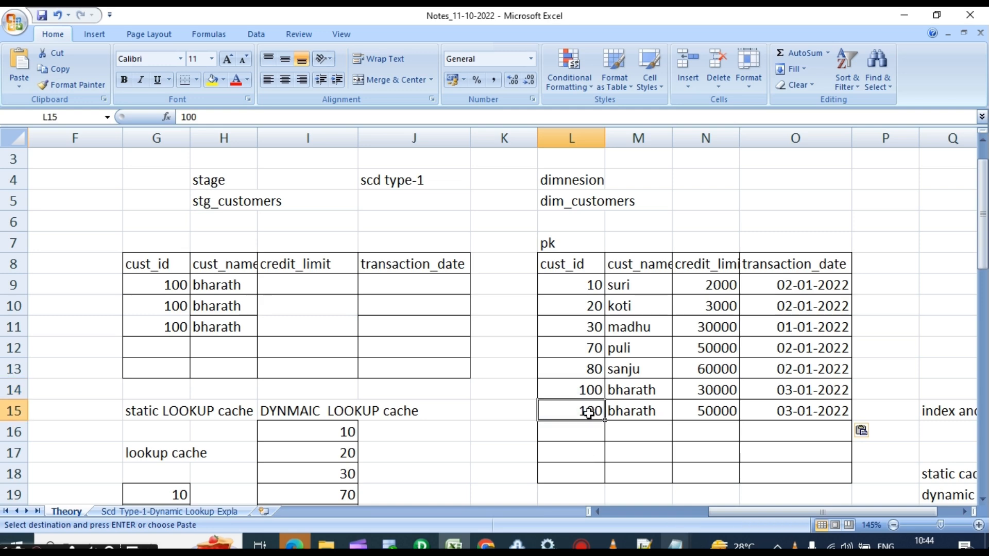
{"action": "left_click", "coordinate": [557, 262]}
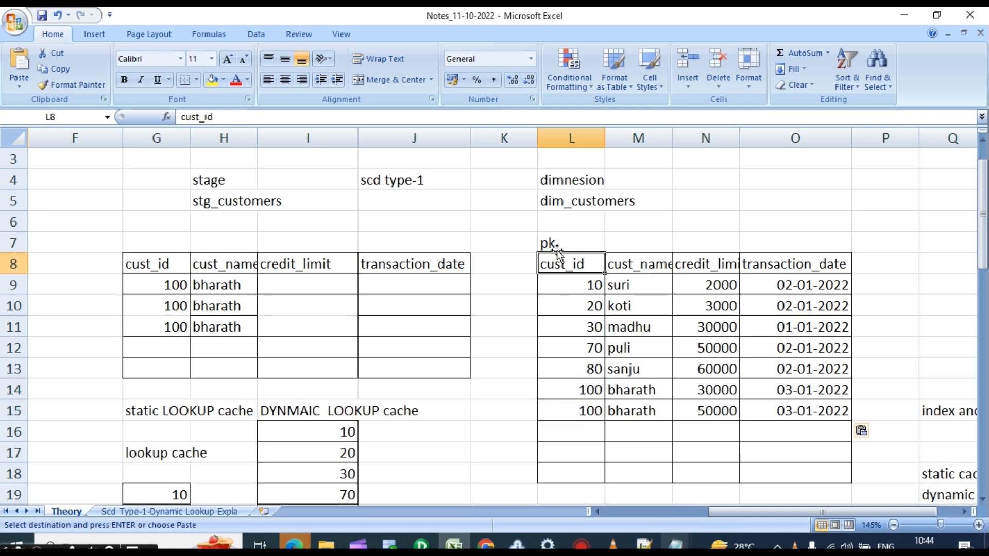
{"action": "left_click", "coordinate": [555, 243]}
{"action": "left_click", "coordinate": [578, 137]}
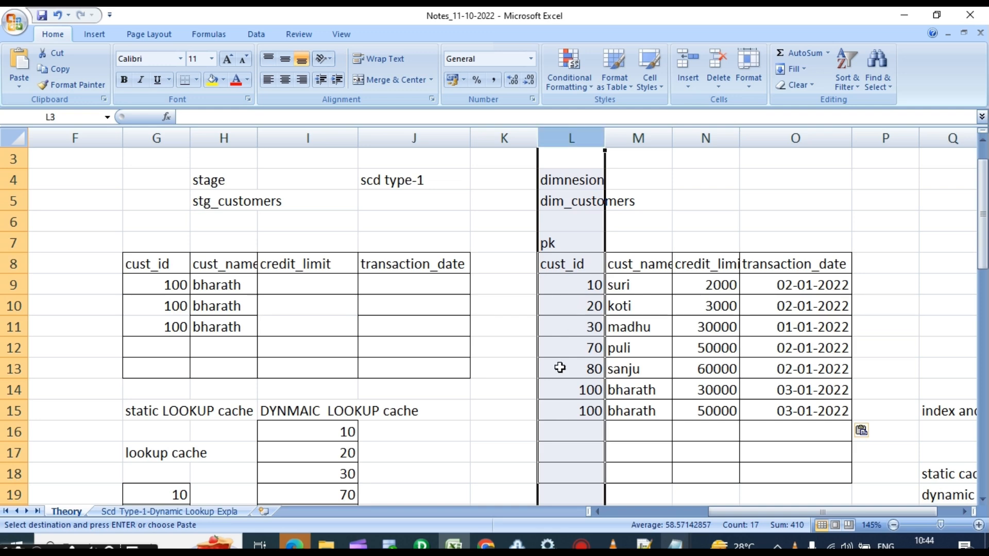
{"action": "left_click", "coordinate": [580, 411]}
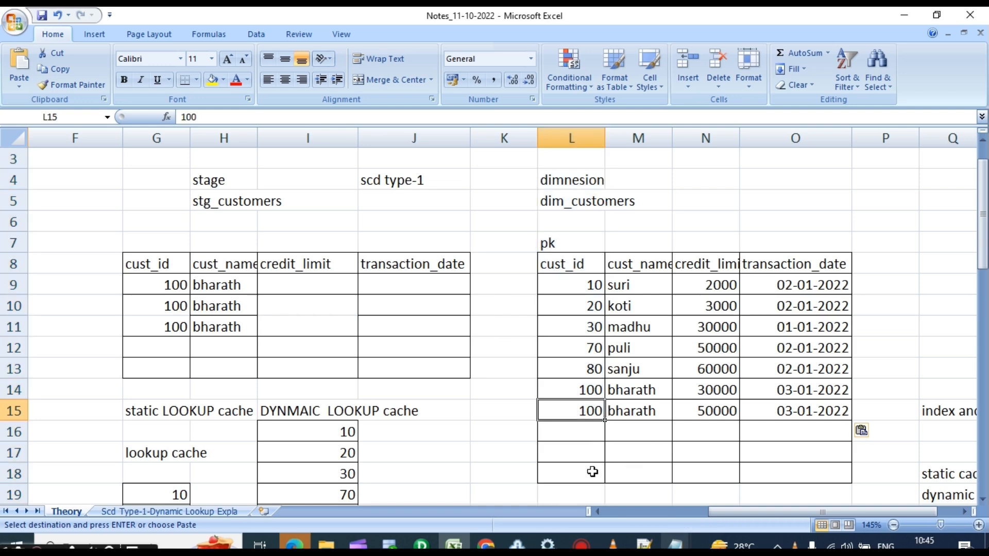
Set the font color of the duplicate cust_id 100 record in L15:O15 of dim_customers to red
{"action": "left_click", "coordinate": [580, 430]}
{"action": "left_click", "coordinate": [582, 407]}
{"action": "left_click_drag", "start_coordinate": [559, 411], "coordinate": [772, 411]}
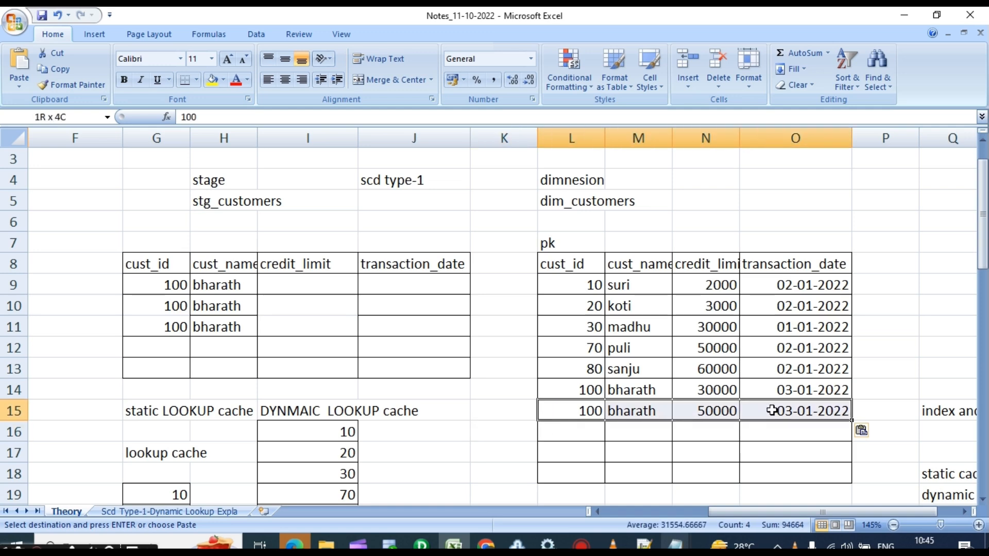
{"action": "right_click", "coordinate": [772, 411]}
{"action": "left_click", "coordinate": [879, 449]}
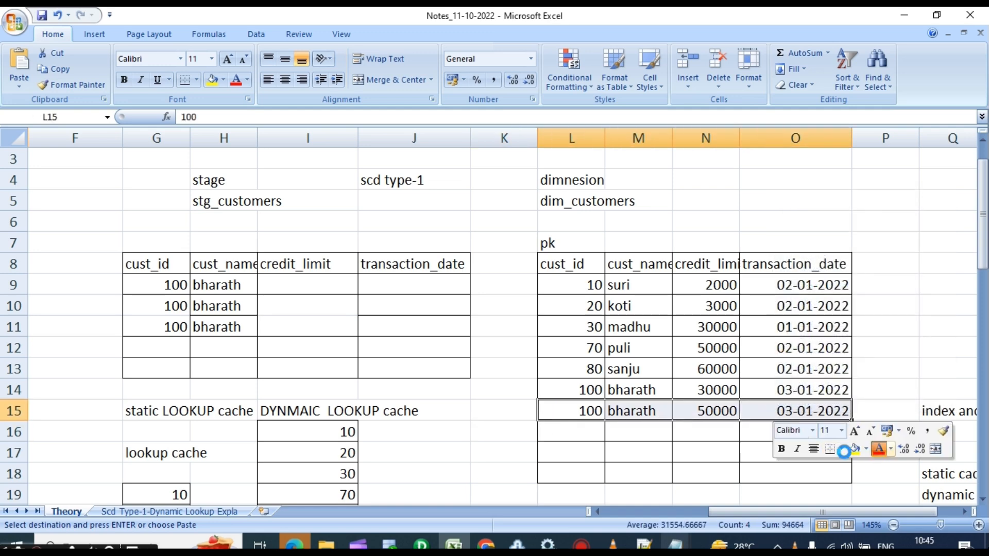
{"action": "left_click", "coordinate": [573, 434]}
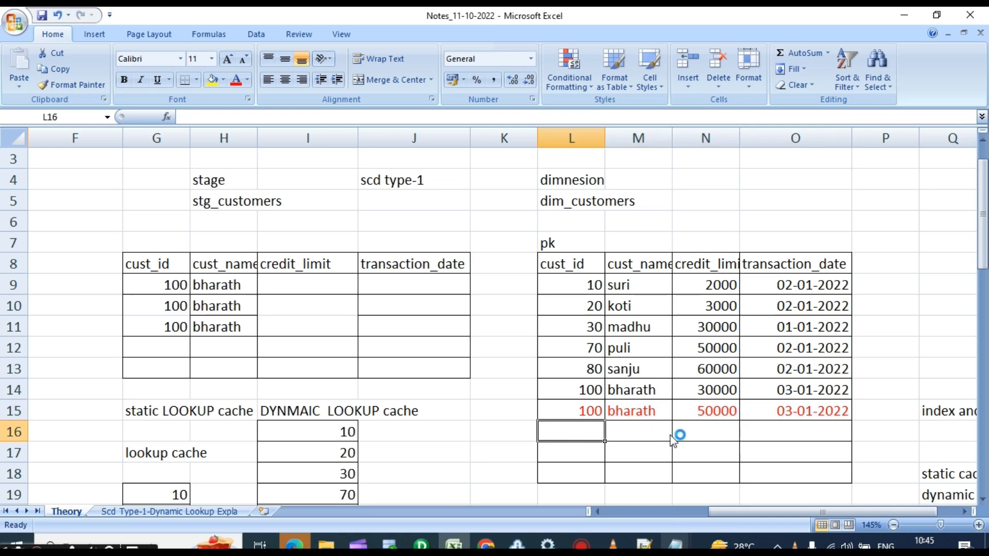
{"action": "scroll", "coordinate": [678, 435], "scroll_direction": "down", "scroll_amount": 1}
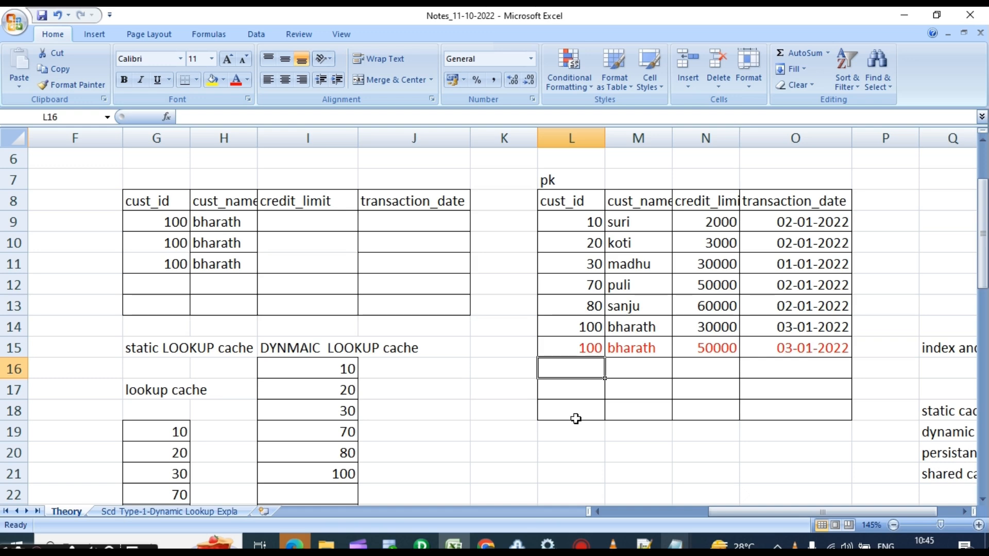
Compare the duplicate cust_id 100 record in row 15 of dim_customers with the first cust_id 100 record in row 14
{"action": "left_click", "coordinate": [585, 349]}
{"action": "left_click", "coordinate": [581, 379]}
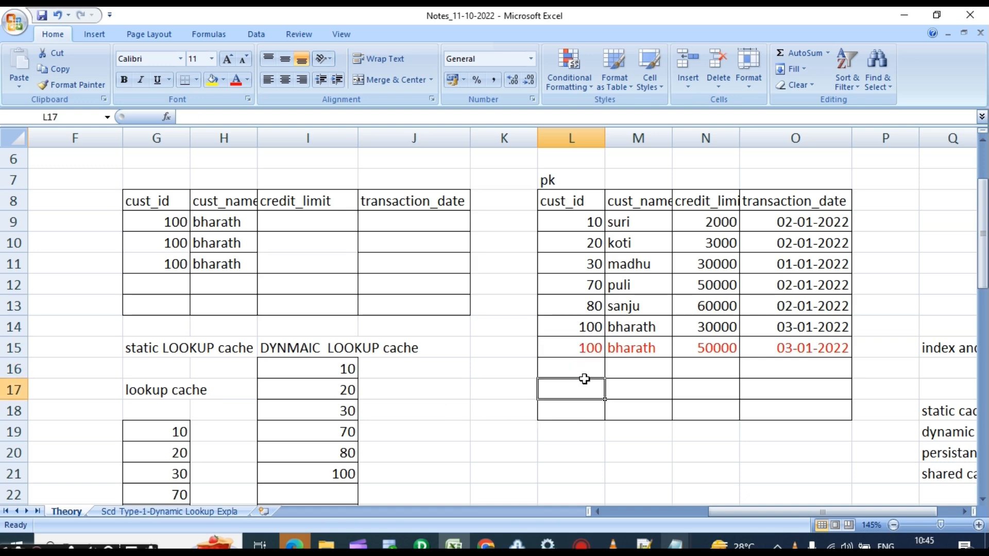
{"action": "left_click_drag", "start_coordinate": [575, 350], "coordinate": [824, 350]}
{"action": "left_click", "coordinate": [615, 404]}
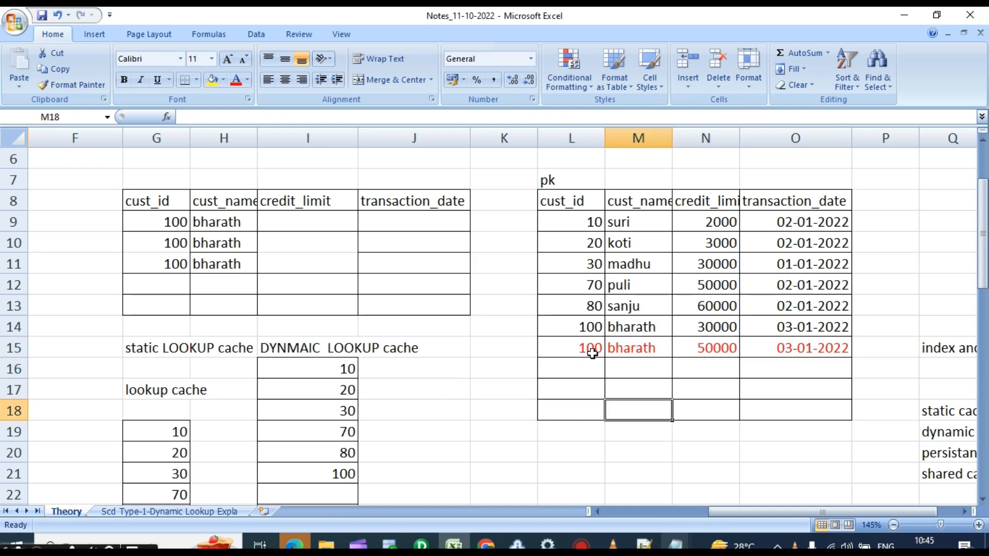
{"action": "left_click_drag", "start_coordinate": [593, 353], "coordinate": [808, 348]}
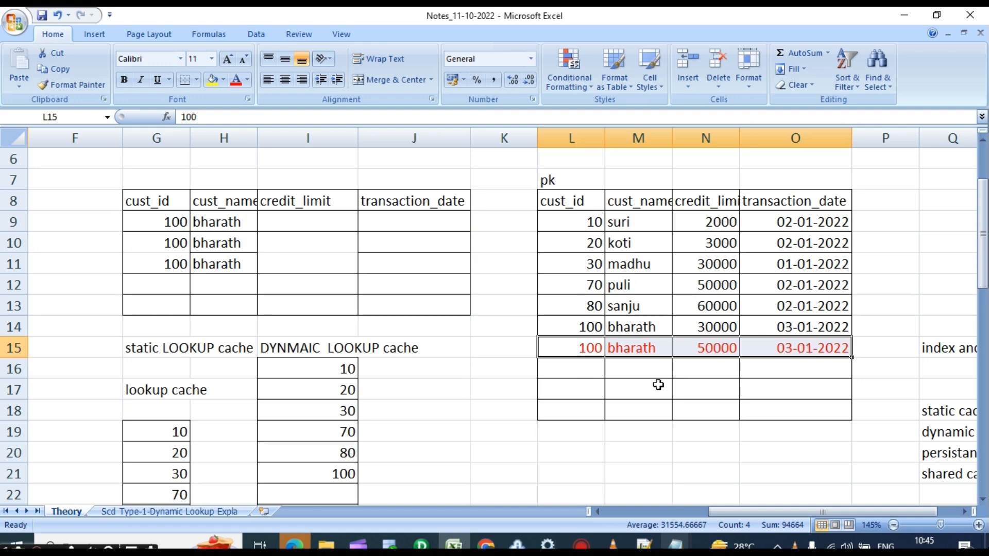
{"action": "left_click", "coordinate": [592, 369]}
{"action": "left_click_drag", "start_coordinate": [592, 348], "coordinate": [827, 349]}
{"action": "left_click", "coordinate": [734, 389]}
{"action": "left_click_drag", "start_coordinate": [584, 328], "coordinate": [859, 328]}
{"action": "left_click", "coordinate": [629, 405]}
{"action": "left_click_drag", "start_coordinate": [580, 352], "coordinate": [839, 371]}
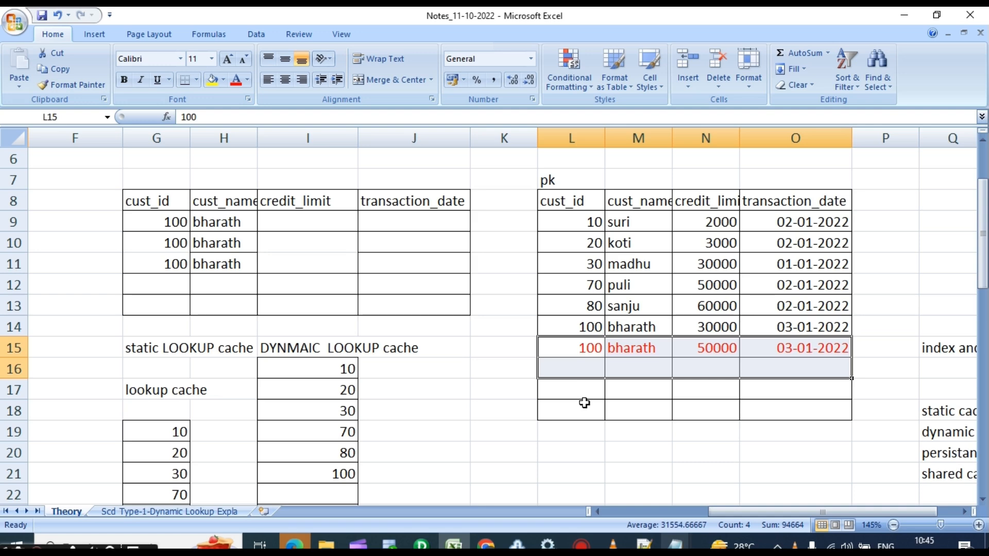
Examine the cust_ids held in the dynamic lookup cache in I16:I21
{"action": "left_click_drag", "start_coordinate": [312, 369], "coordinate": [333, 460]}
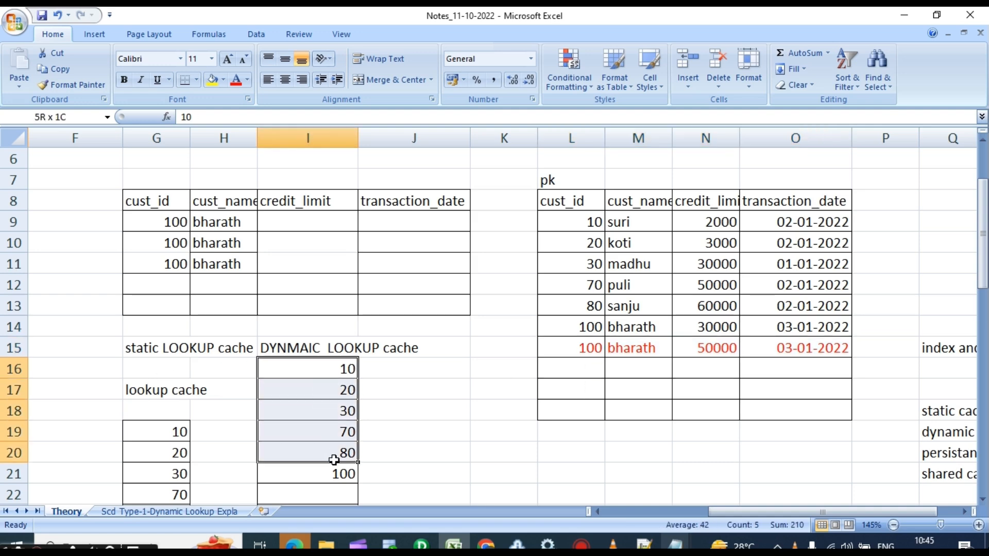
{"action": "left_click", "coordinate": [327, 484]}
{"action": "left_click_drag", "start_coordinate": [316, 367], "coordinate": [335, 473]}
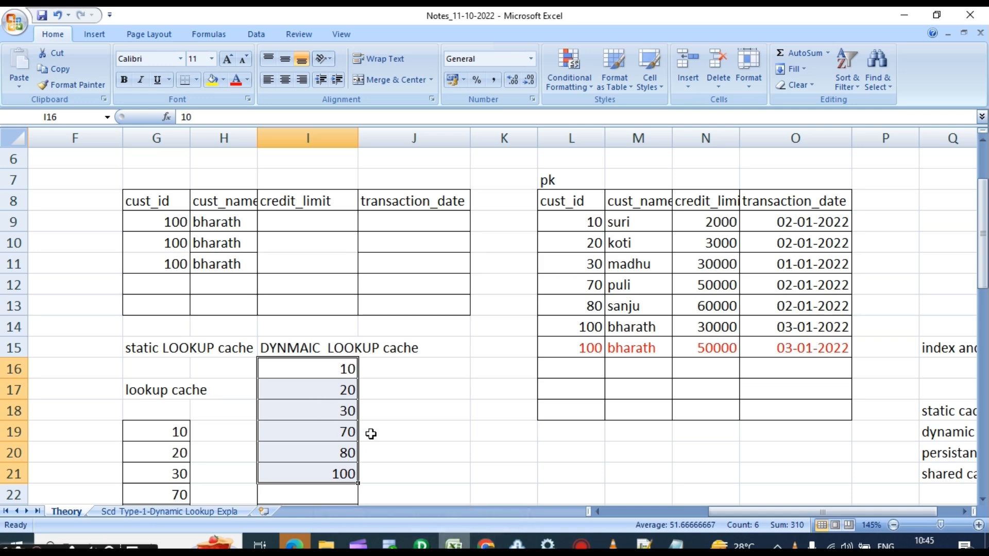
Switch to Notepad and look over the Notes_11-10-2022 cache notes and the Queries to Test Scd type-1 file
{"action": "left_click", "coordinate": [422, 545]}
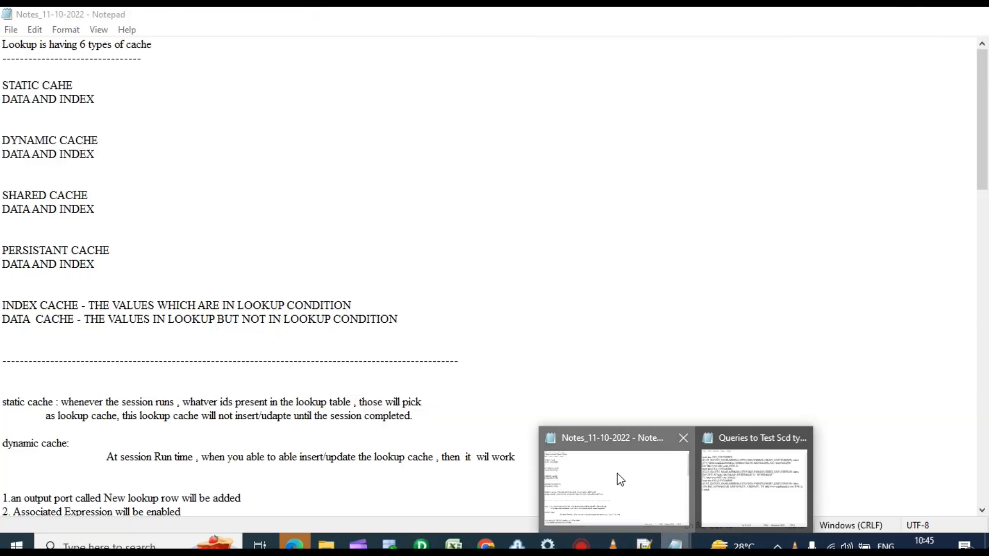
{"action": "left_click", "coordinate": [617, 474]}
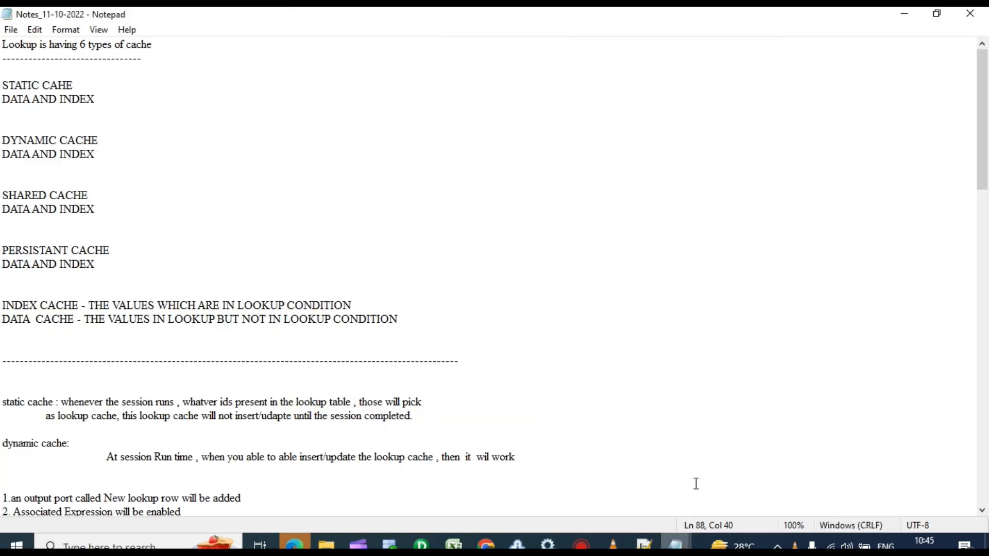
{"action": "mouse_move", "coordinate": [675, 545]}
{"action": "mouse_move", "coordinate": [758, 453]}
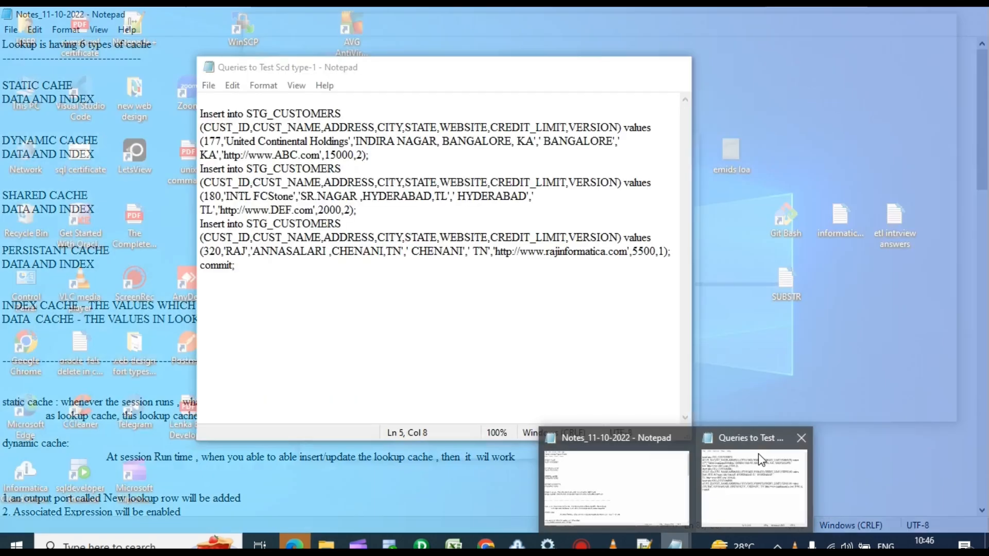
{"action": "left_click", "coordinate": [581, 469]}
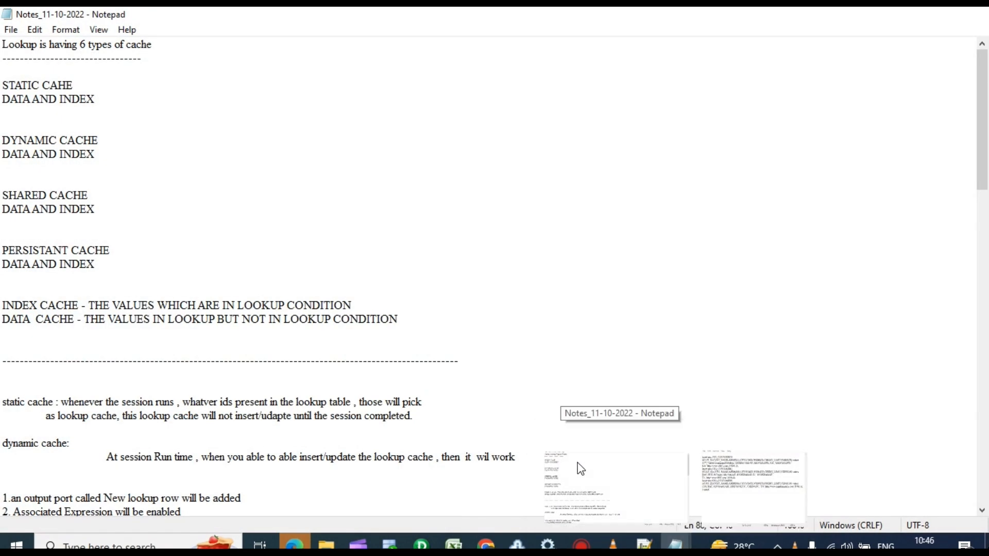
Switch to File Explorer and go to the Dymaic Lookup folder under G:\informatica recordings\informaticam notes\32-dynamic&unconnected lookup
{"action": "mouse_move", "coordinate": [326, 545]}
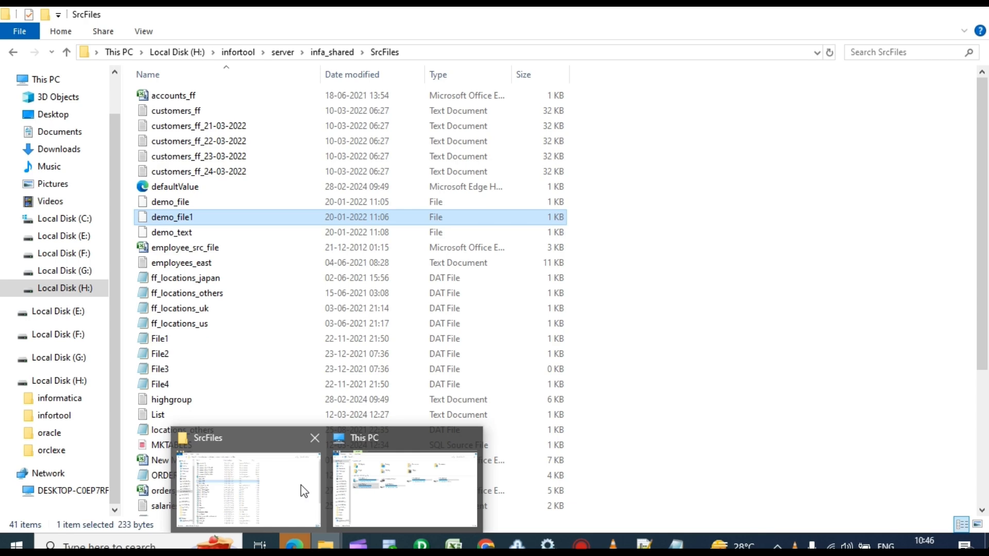
{"action": "left_click", "coordinate": [301, 488]}
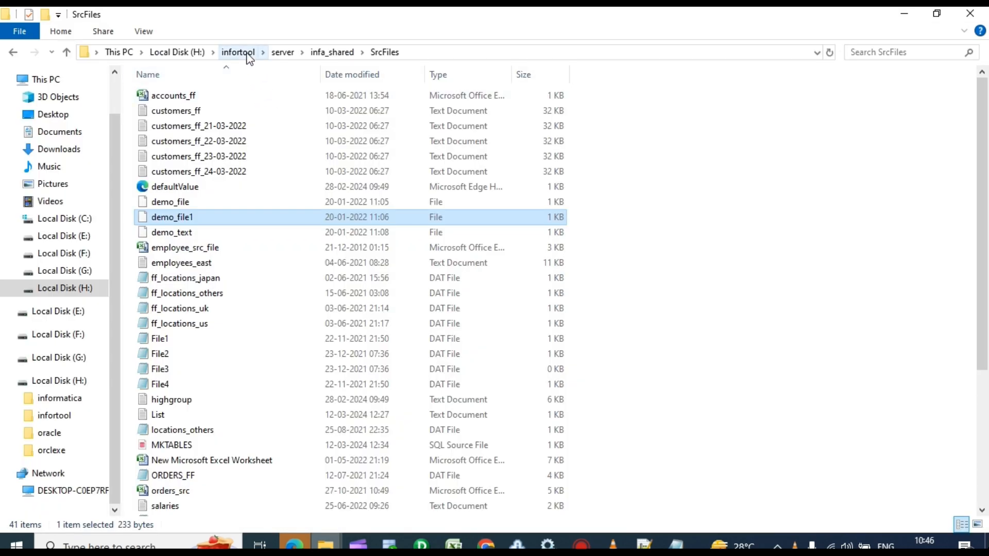
{"action": "left_click", "coordinate": [248, 54]}
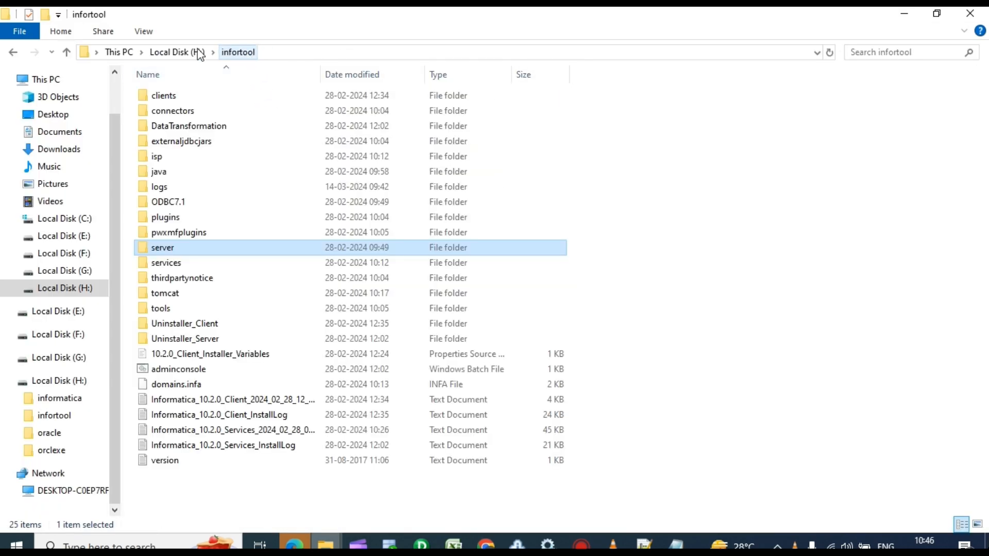
{"action": "left_click", "coordinate": [85, 273]}
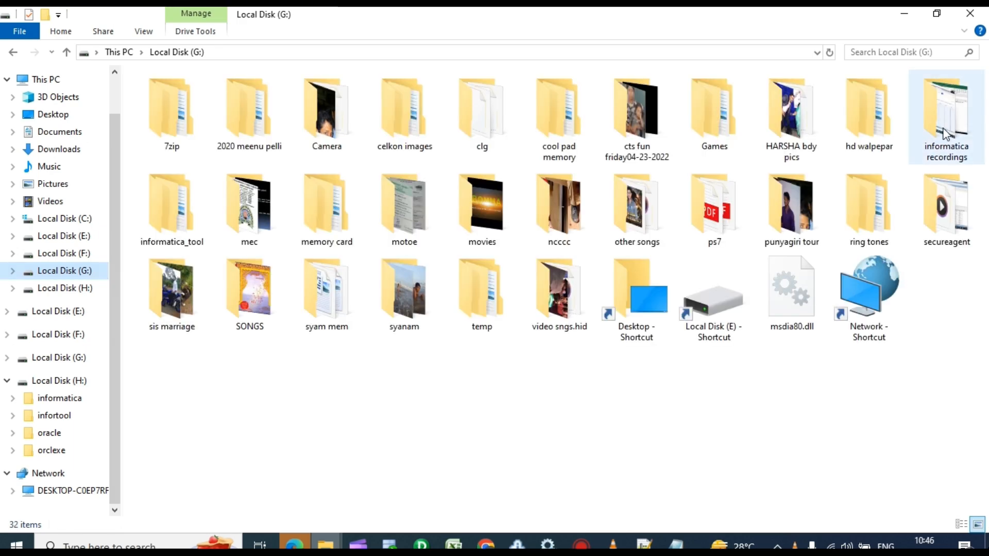
{"action": "double_click", "coordinate": [946, 135]}
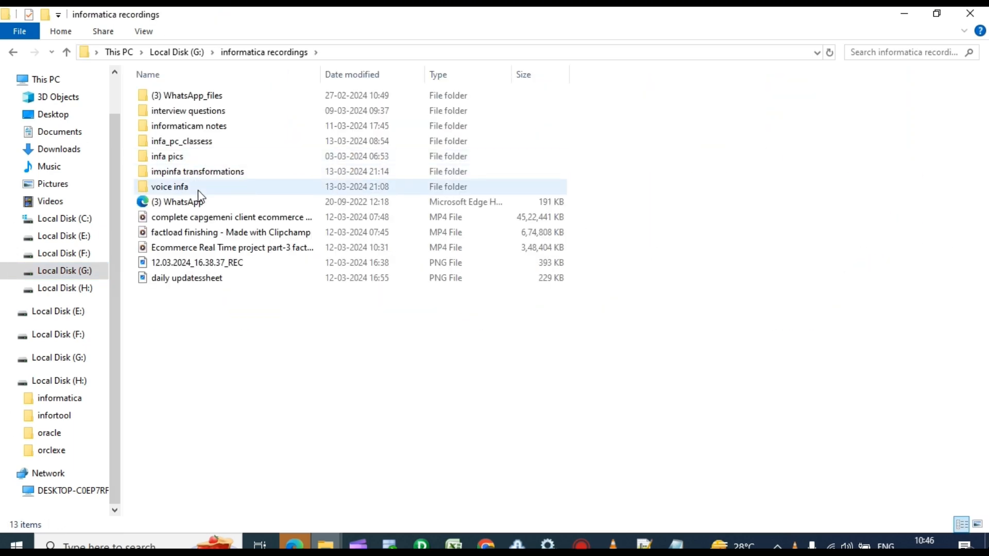
{"action": "double_click", "coordinate": [214, 127]}
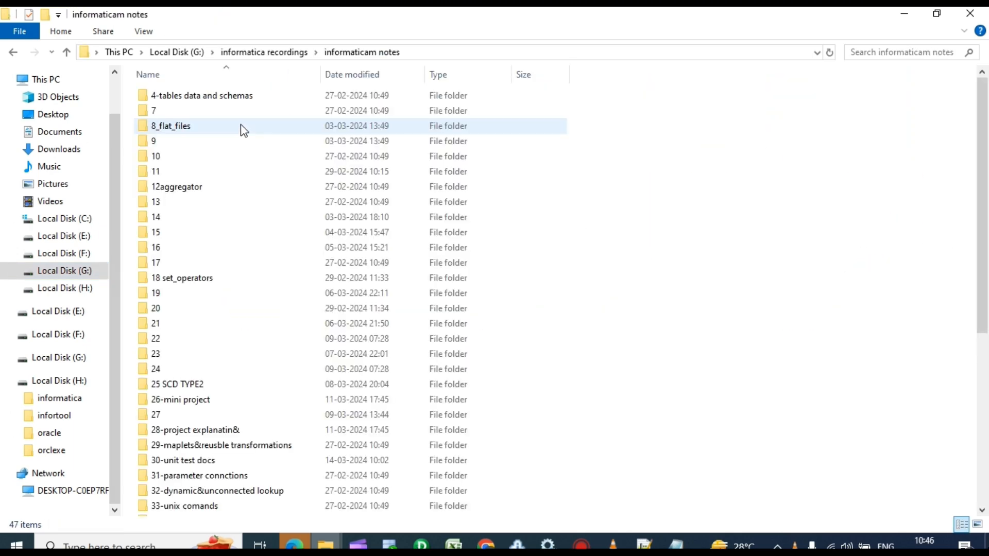
{"action": "scroll", "coordinate": [240, 292], "scroll_direction": "down", "scroll_amount": 3}
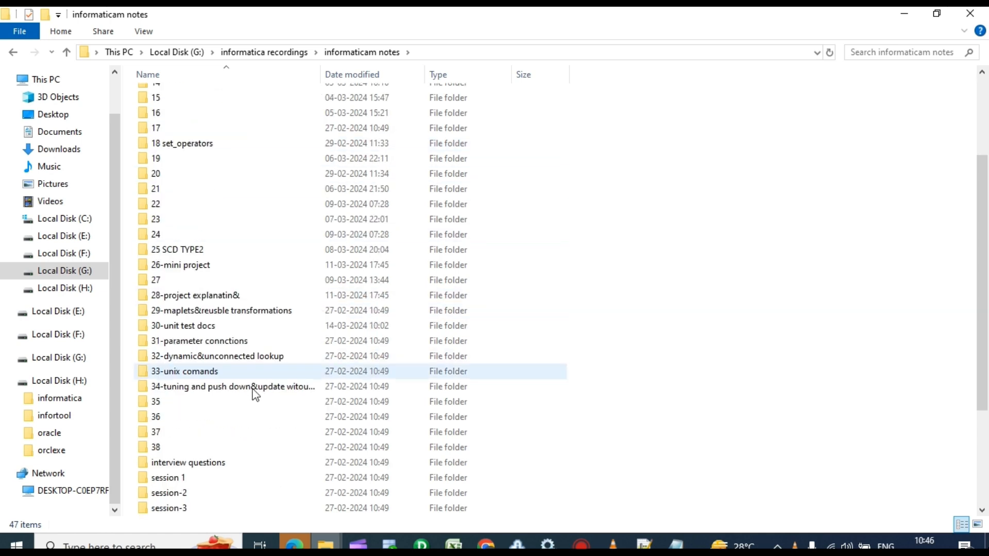
{"action": "double_click", "coordinate": [225, 355]}
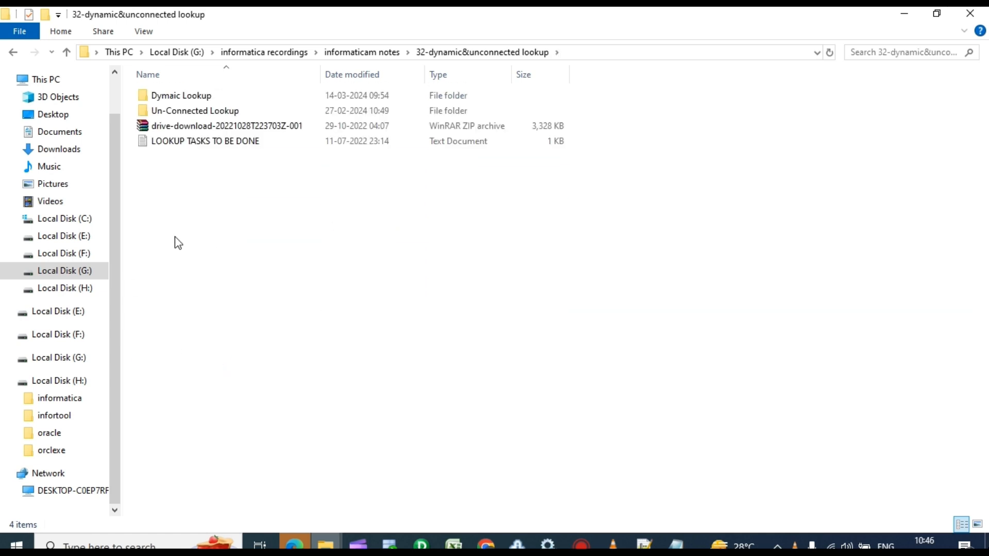
{"action": "double_click", "coordinate": [192, 98]}
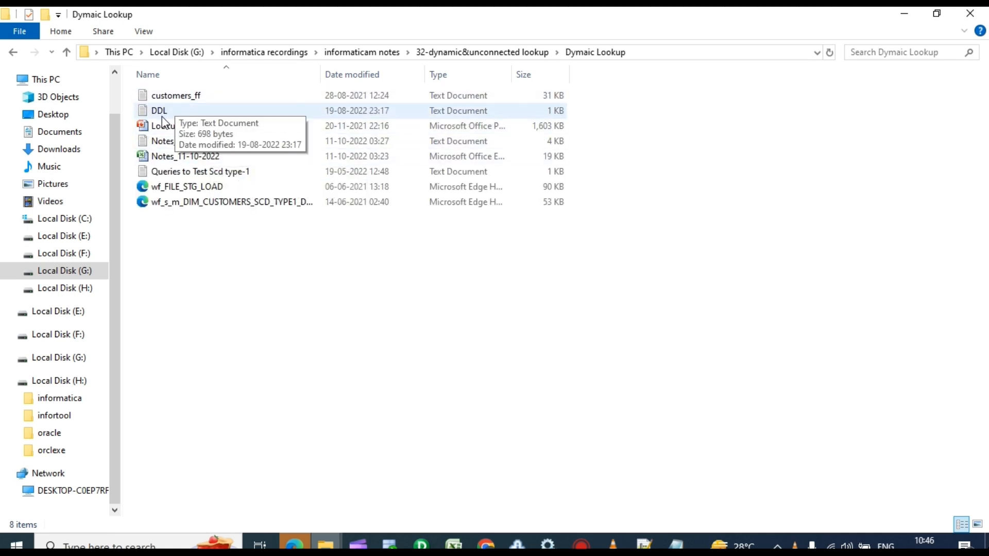
Open the DDL text file and copy its CREATE TABLE STG_CUSTOMERS2 statement
{"action": "double_click", "coordinate": [162, 116]}
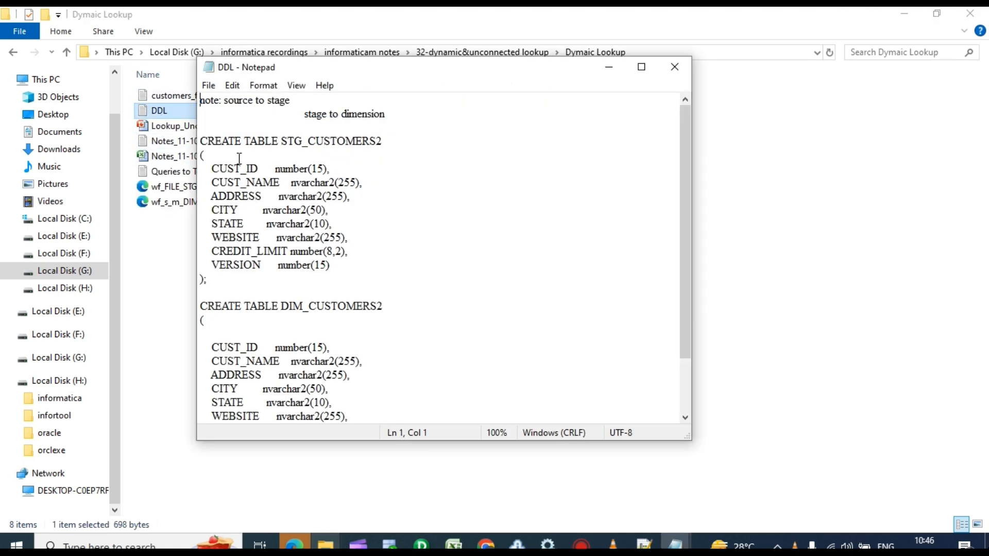
{"action": "left_click_drag", "start_coordinate": [216, 148], "coordinate": [296, 274]}
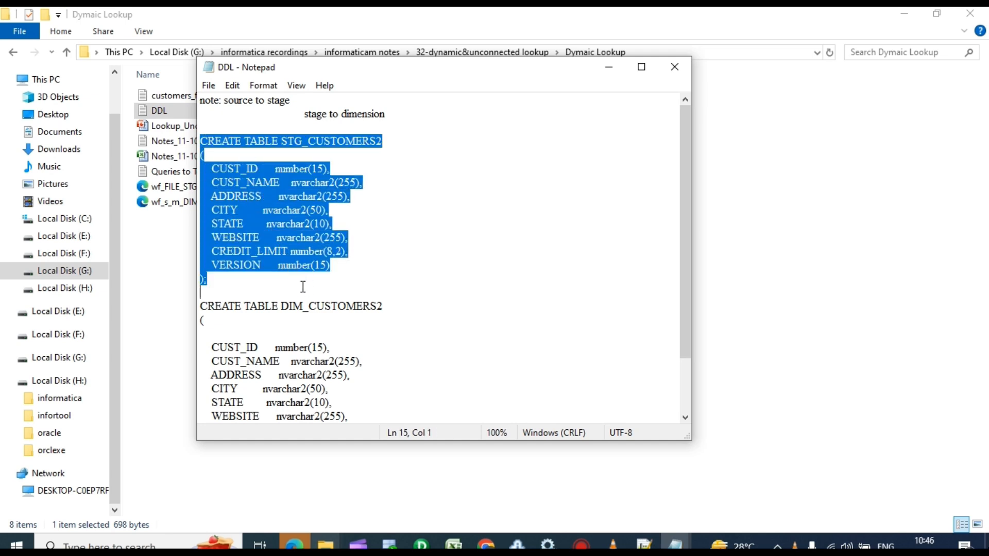
{"action": "left_click_drag", "start_coordinate": [207, 279], "coordinate": [194, 135]}
Switch to Oracle SQL Developer, replace the OT_STG_DEV24 worksheet query with the copied statement, and run it to create table STG_CUSTOMERS2
{"action": "left_click", "coordinate": [392, 545]}
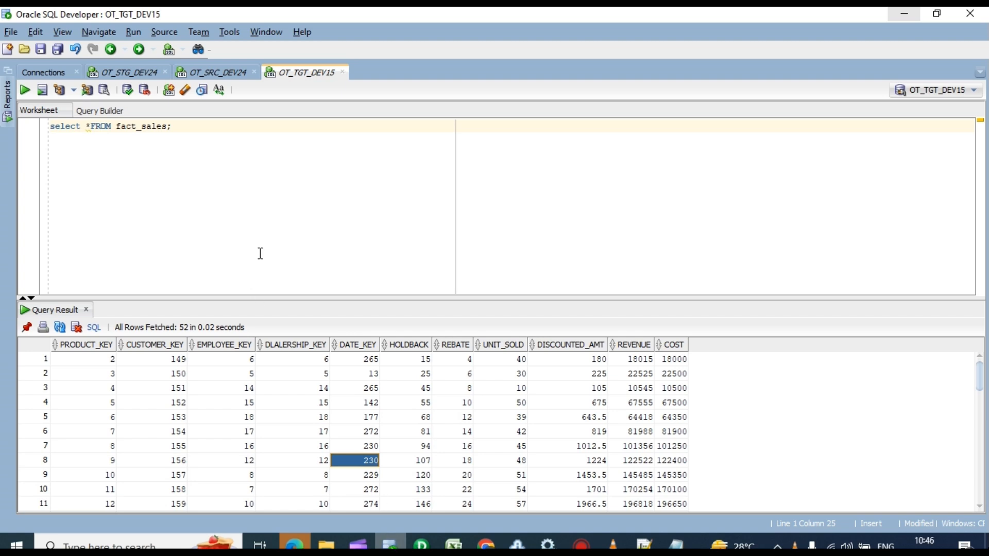
{"action": "left_click", "coordinate": [150, 73]}
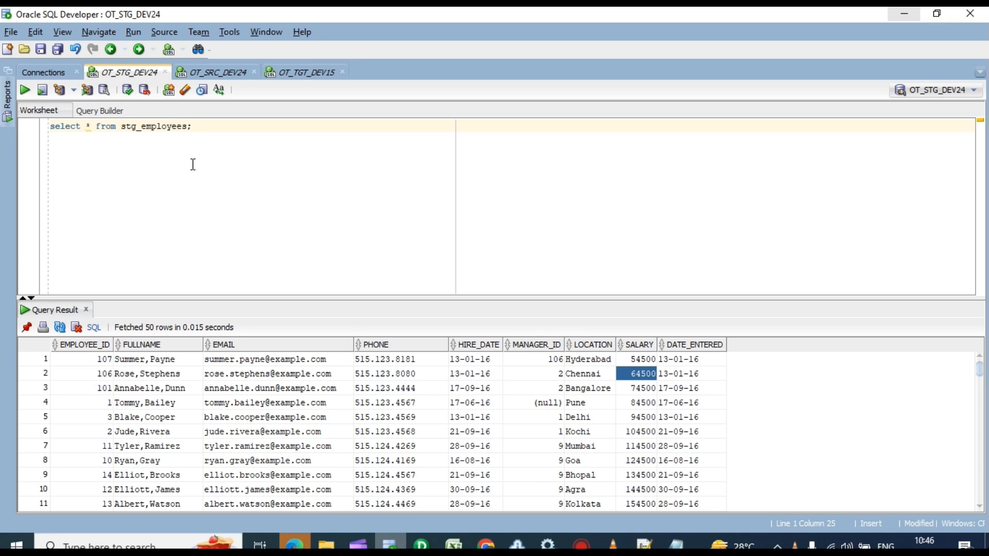
{"action": "left_click", "coordinate": [192, 76]}
{"action": "left_click", "coordinate": [135, 75]}
{"action": "left_click_drag", "start_coordinate": [61, 250], "coordinate": [55, 120]}
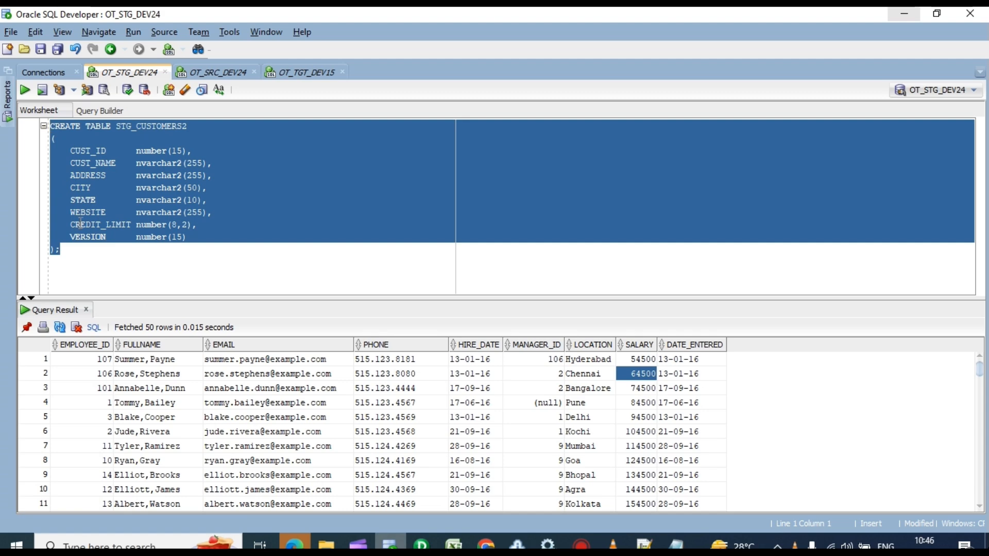
{"action": "left_click", "coordinate": [24, 91]}
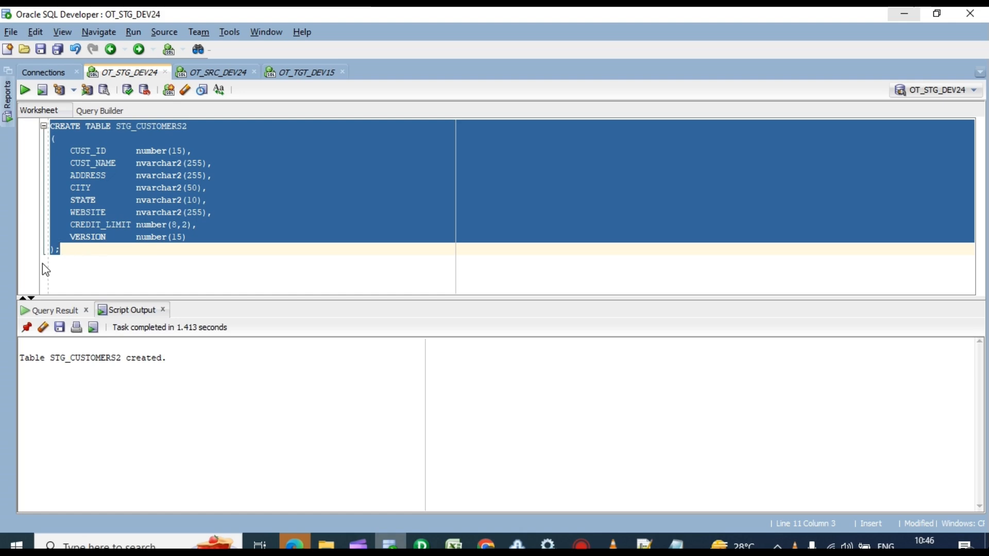
Return to the DDL file in Notepad and copy the CREATE TABLE DIM_CUSTOMERS2 statement together with its ALTER TABLE primary key statement
{"action": "mouse_move", "coordinate": [686, 546]}
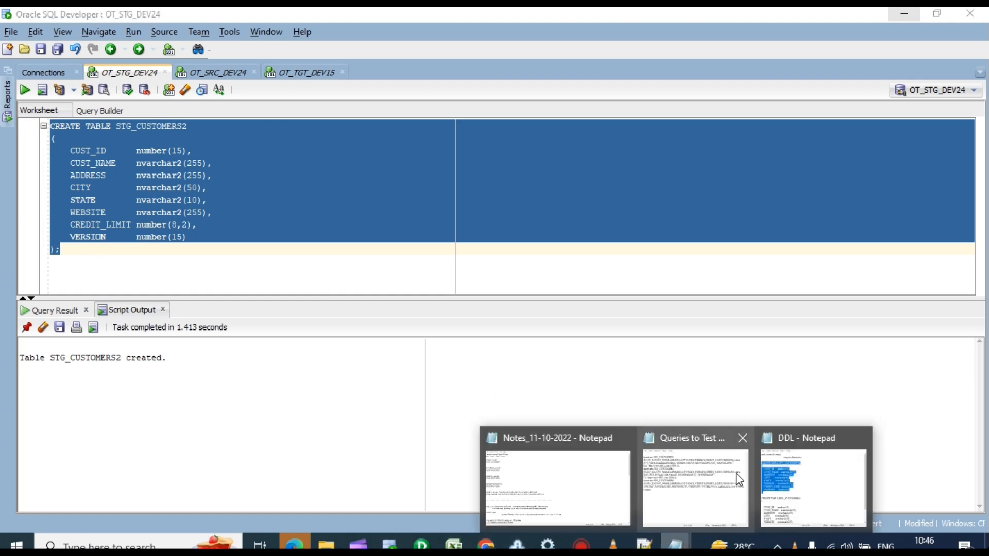
{"action": "left_click", "coordinate": [814, 479]}
{"action": "scroll", "coordinate": [258, 301], "scroll_direction": "down", "scroll_amount": 2}
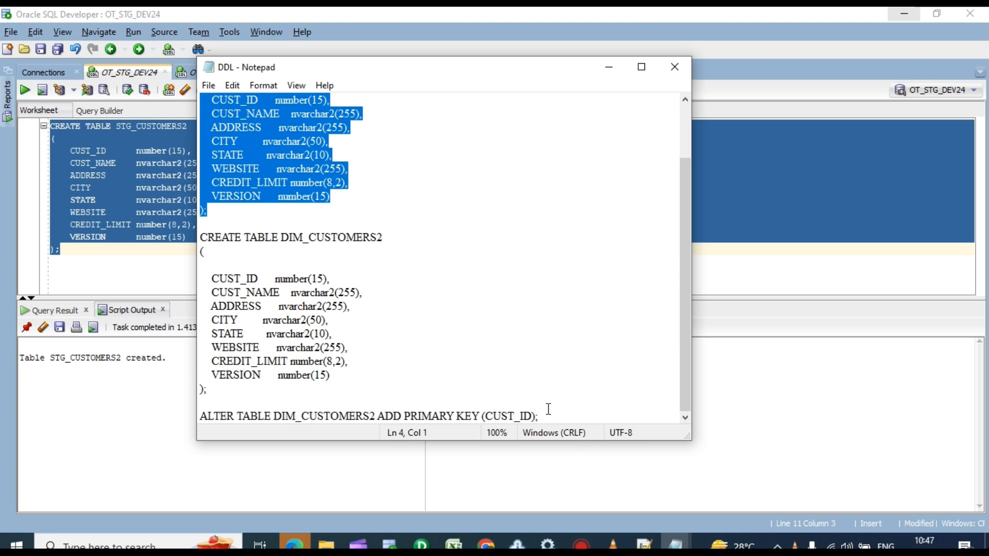
{"action": "left_click_drag", "start_coordinate": [545, 414], "coordinate": [201, 234]}
{"action": "key", "text": "ctrl+c"}
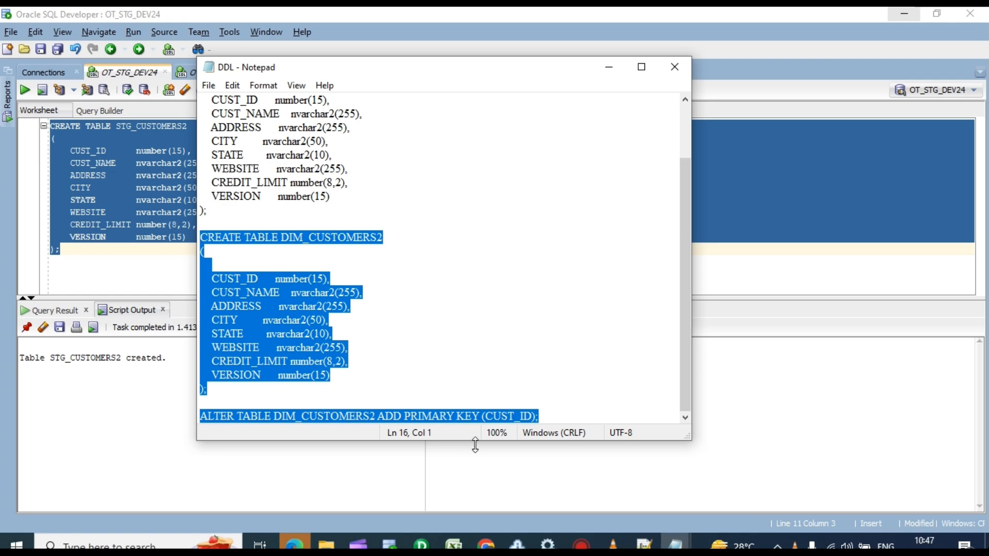
In Oracle SQL Developer, replace the fact_sales query in the OT_TGT_DEV15 worksheet with the copied DIM_CUSTOMERS2 statements
{"action": "left_click", "coordinate": [390, 545]}
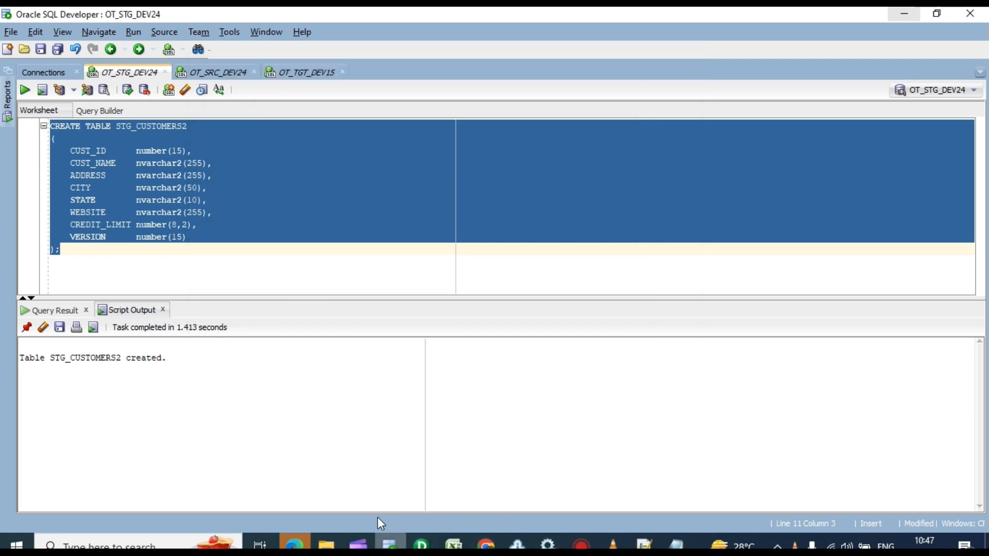
{"action": "left_click", "coordinate": [301, 72]}
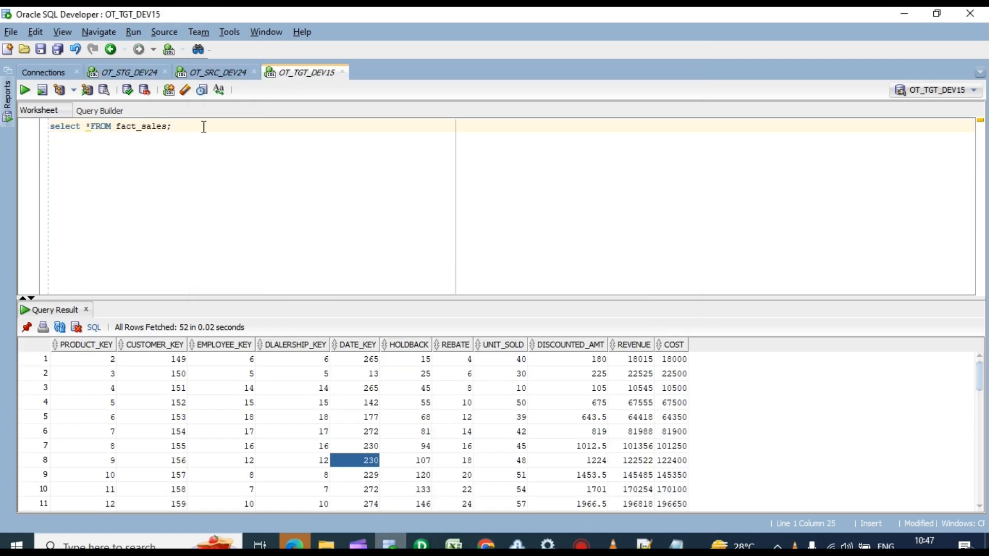
{"action": "left_click_drag", "start_coordinate": [204, 126], "coordinate": [25, 140]}
{"action": "key", "text": "ctrl+v"}
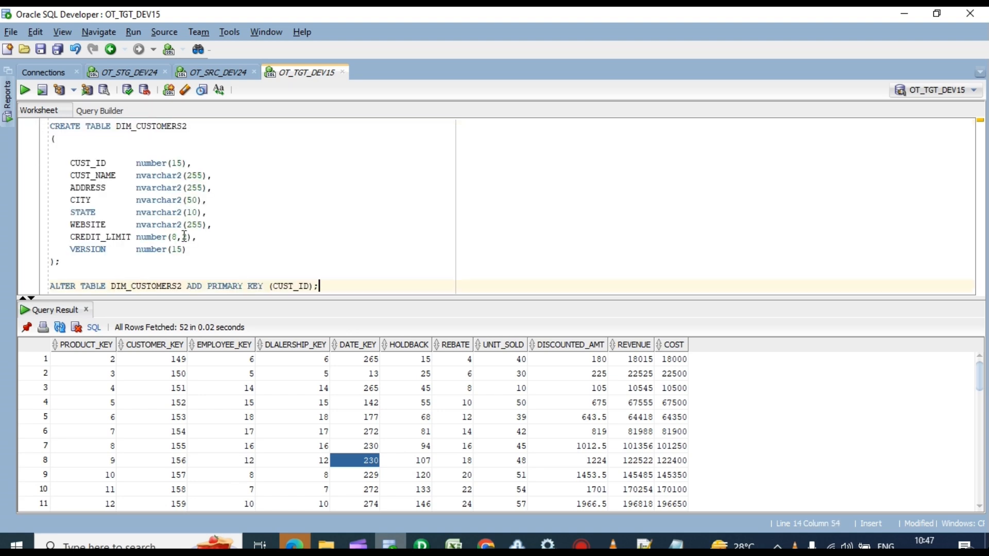
Run the CREATE TABLE DIM_CUSTOMERS2 statement, followed by the ALTER TABLE statement that makes CUST_ID its primary key
{"action": "left_click_drag", "start_coordinate": [348, 275], "coordinate": [43, 101]}
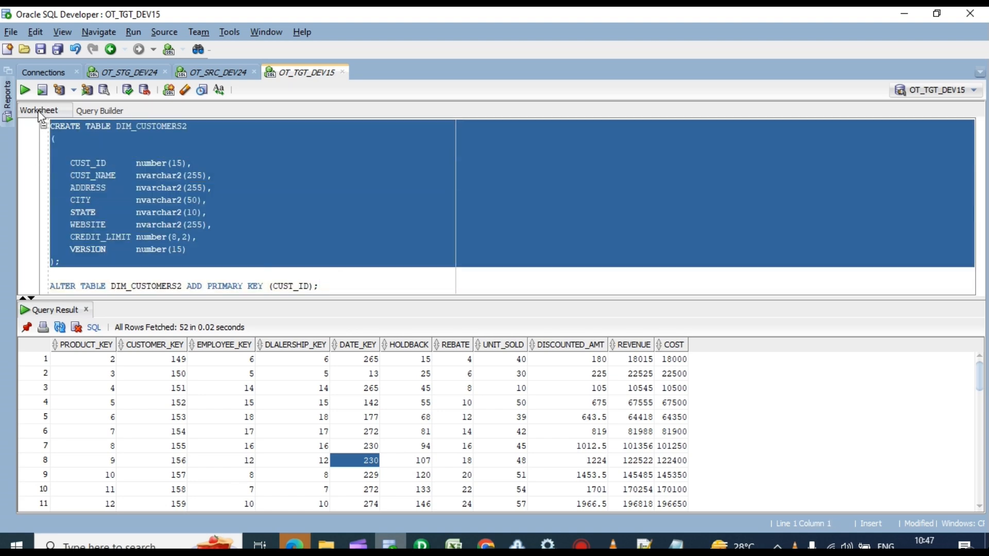
{"action": "left_click", "coordinate": [43, 90]}
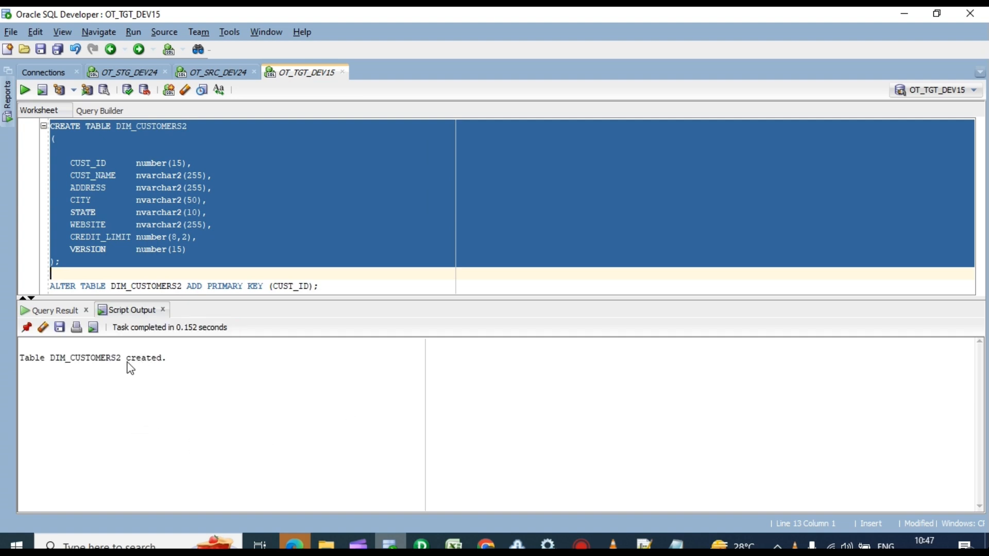
{"action": "left_click_drag", "start_coordinate": [322, 285], "coordinate": [21, 288]}
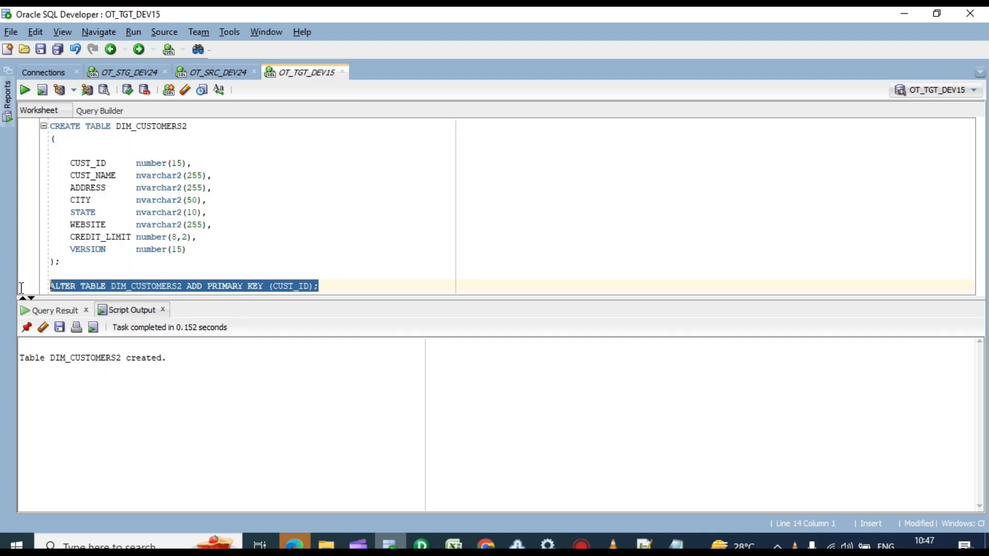
{"action": "key", "text": "F5"}
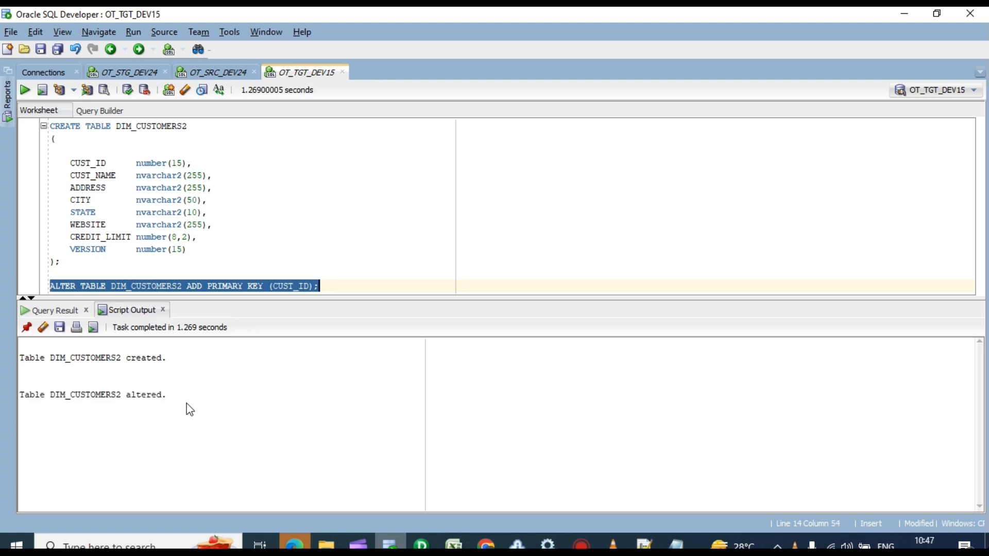
{"action": "left_click", "coordinate": [68, 282]}
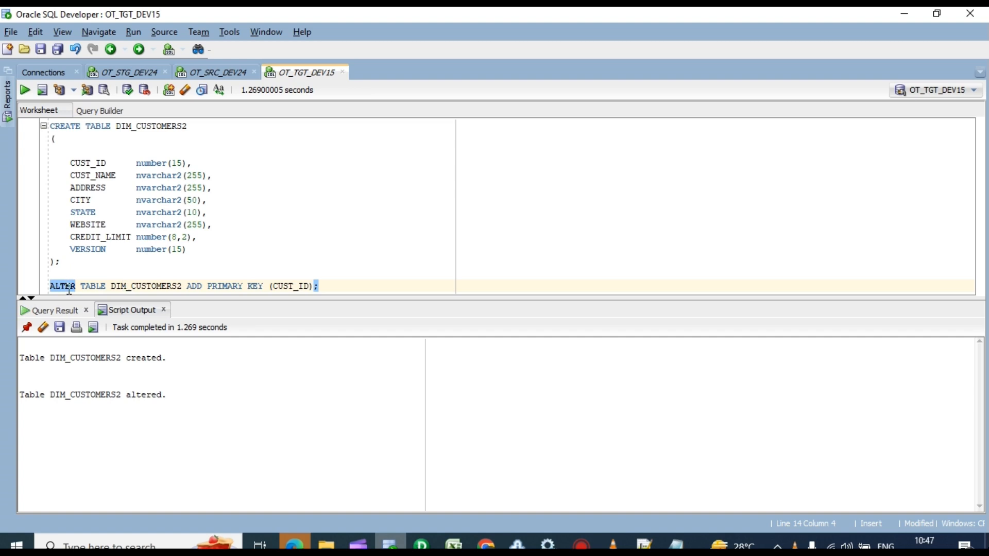
{"action": "left_click", "coordinate": [96, 284]}
{"action": "left_click_drag", "start_coordinate": [62, 292], "coordinate": [29, 293]}
{"action": "left_click", "coordinate": [335, 287]}
{"action": "key", "text": "Left"}
{"action": "key", "text": "Left"}
{"action": "left_click_drag", "start_coordinate": [350, 286], "coordinate": [8, 121]}
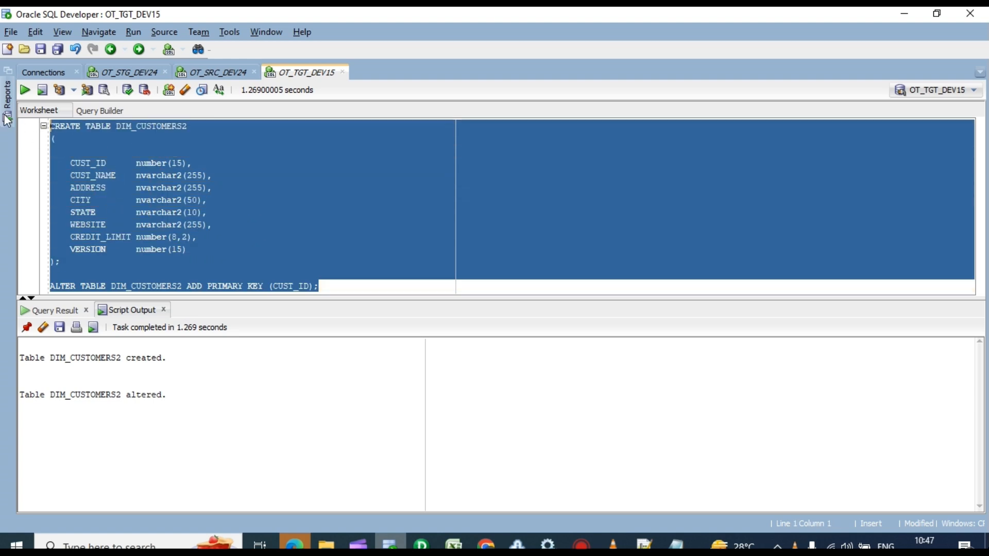
{"action": "left_click", "coordinate": [158, 140]}
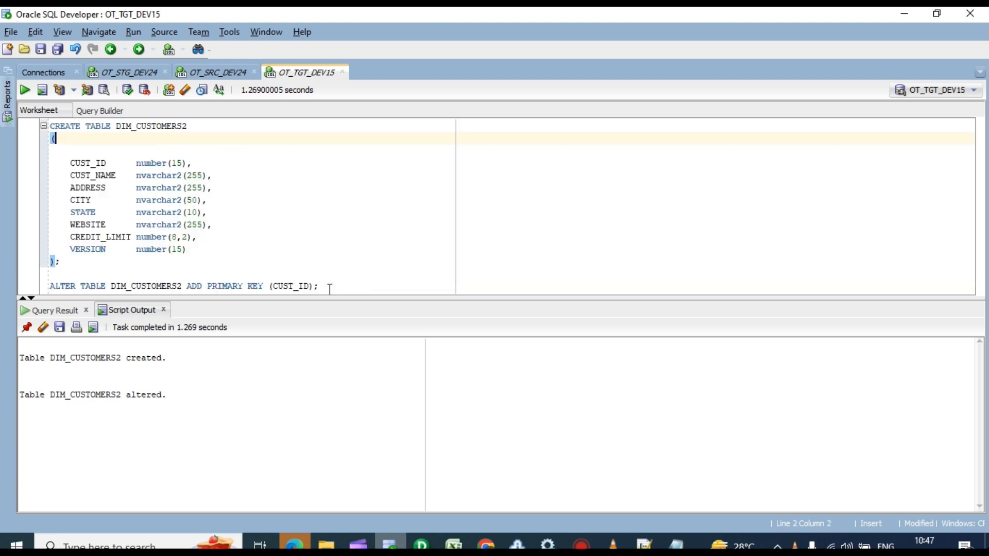
Replace the DIM_CUSTOMERS2 statements in the OT_TGT_DEV15 worksheet with "select * from dim_customers2" and run the query
{"action": "left_click_drag", "start_coordinate": [328, 287], "coordinate": [54, 127]}
{"action": "key", "text": "Delete"}
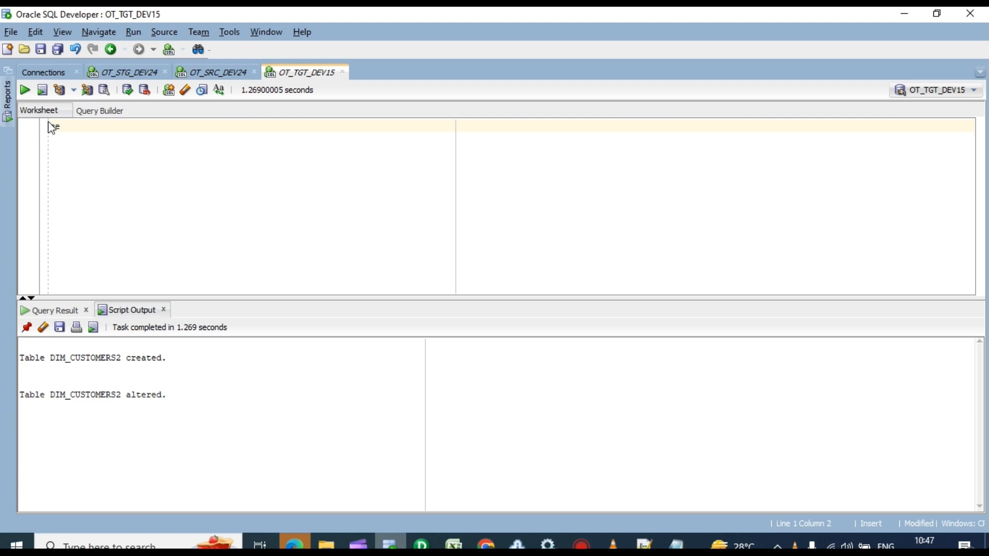
{"action": "type", "text": "select * from dim_cus"}
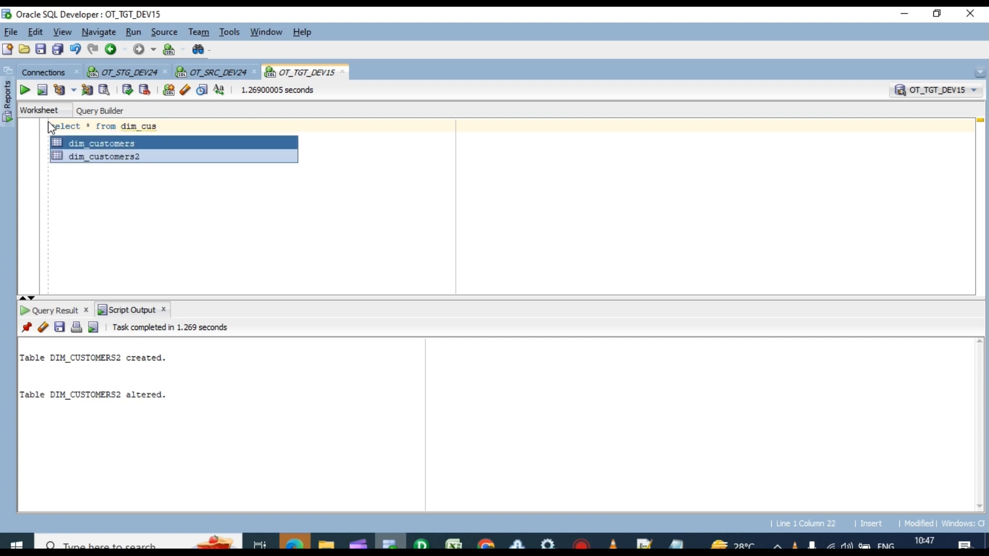
{"action": "key", "text": "Down"}
{"action": "key", "text": "Return"}
{"action": "key", "text": "ctrl+Return"}
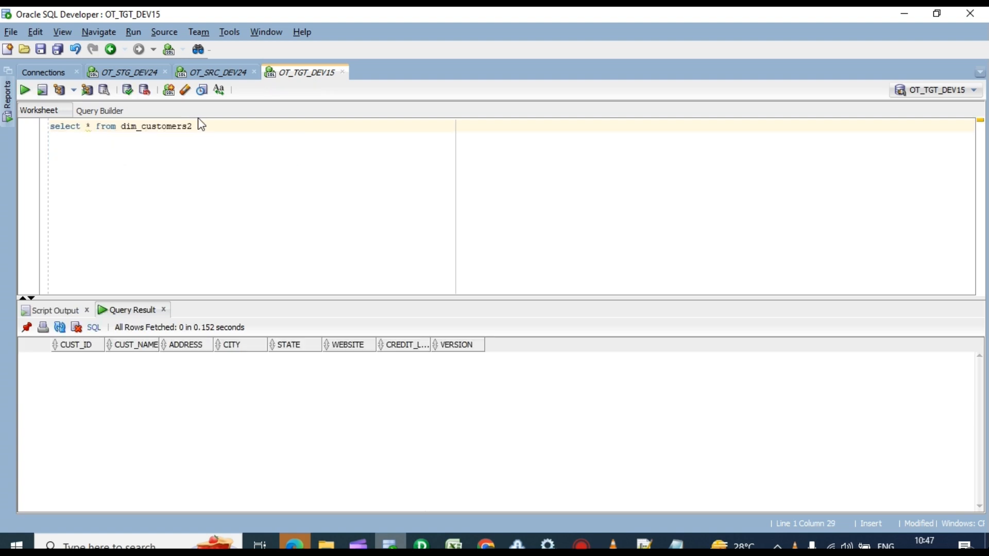
{"action": "key", "text": "ctrl+a"}
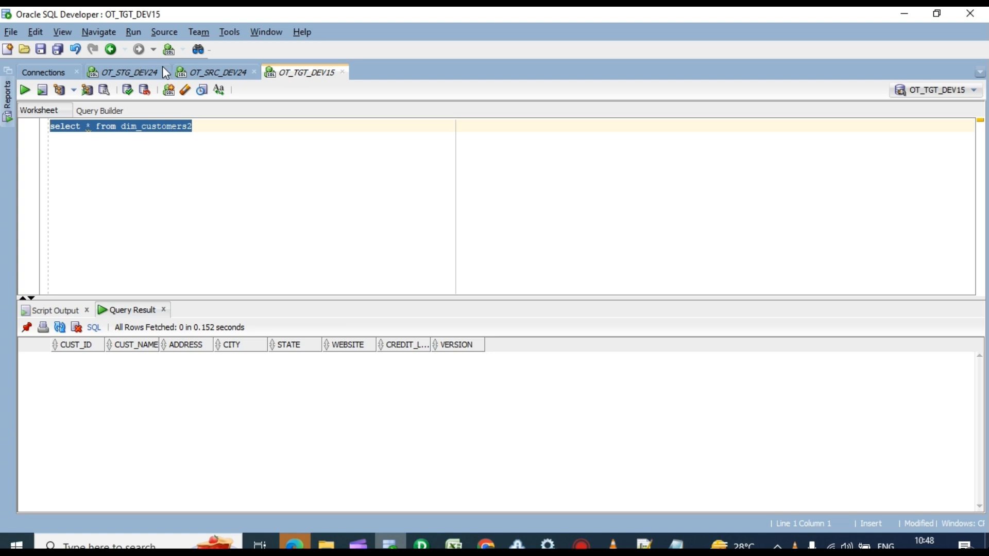
In the OT_STG_DEV24 worksheet, replace the CREATE TABLE statement with "select * from stg_customers2" and run the query
{"action": "left_click", "coordinate": [154, 70]}
{"action": "key", "text": "BackSpace"}
{"action": "type", "text": "se"}
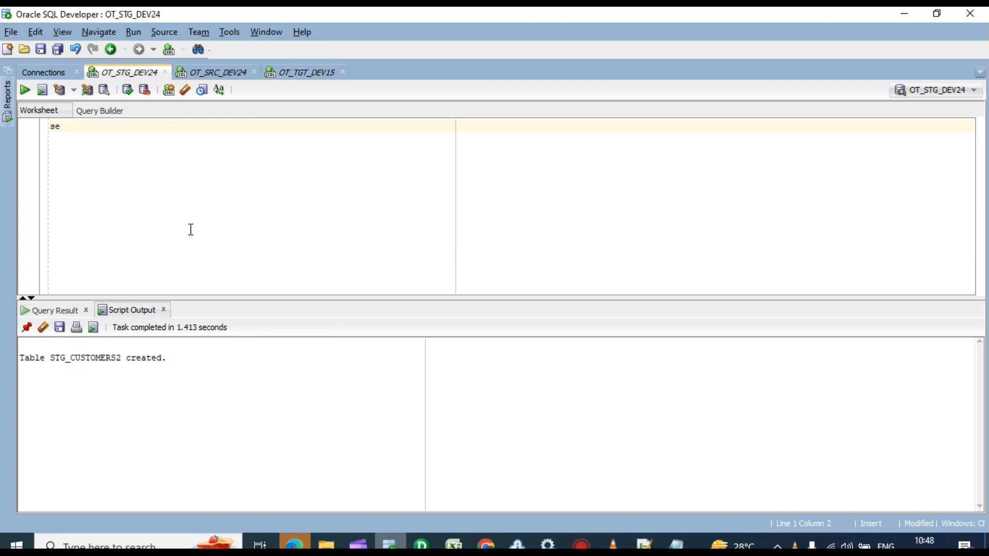
{"action": "type", "text": "lect * "}
{"action": "type", "text": "from"}
{"action": "type", "text": " dt"}
{"action": "type", "text": "stg"}
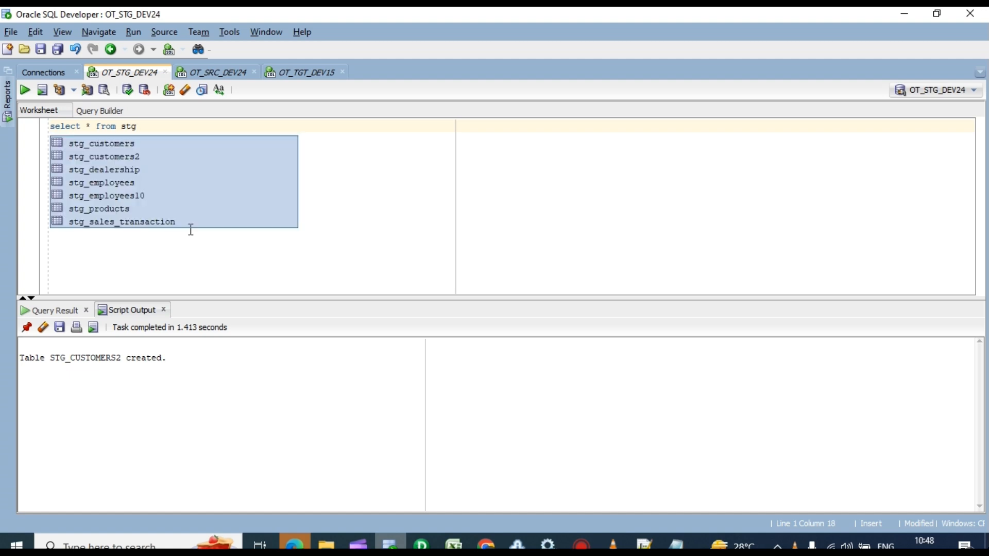
{"action": "key", "text": "Down"}
{"action": "key", "text": "Down"}
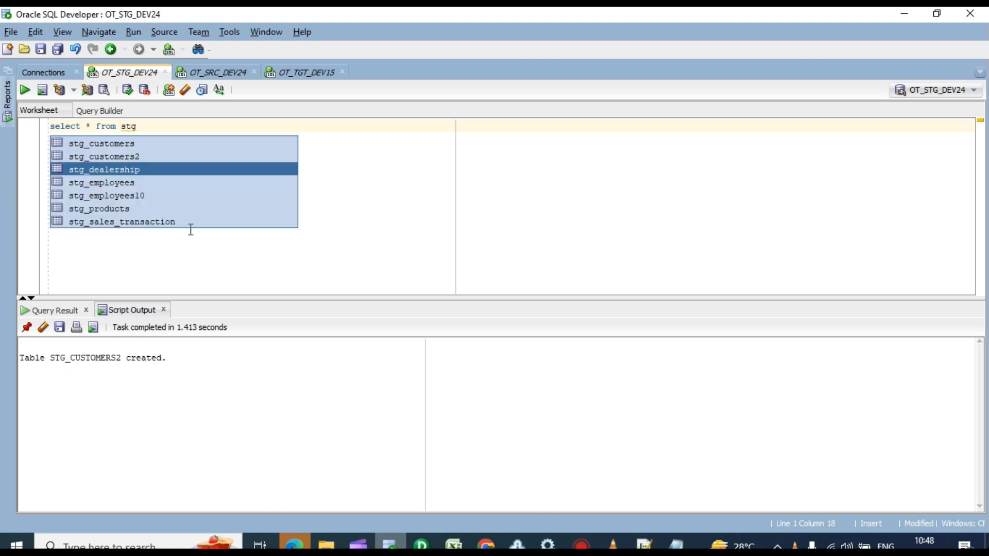
{"action": "key", "text": "Up"}
{"action": "key", "text": "Return"}
{"action": "key", "text": "ctrl+Return"}
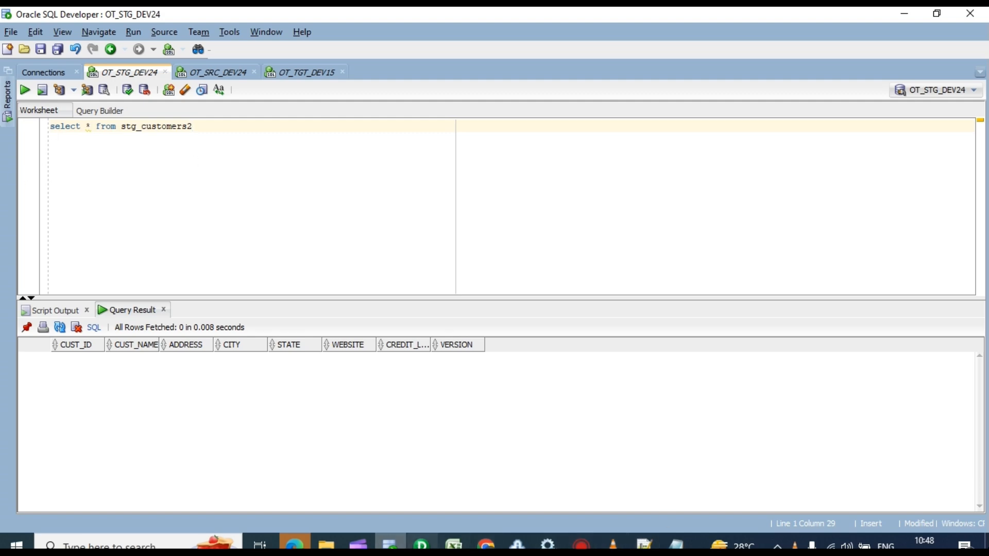
{"action": "left_click", "coordinate": [645, 546]}
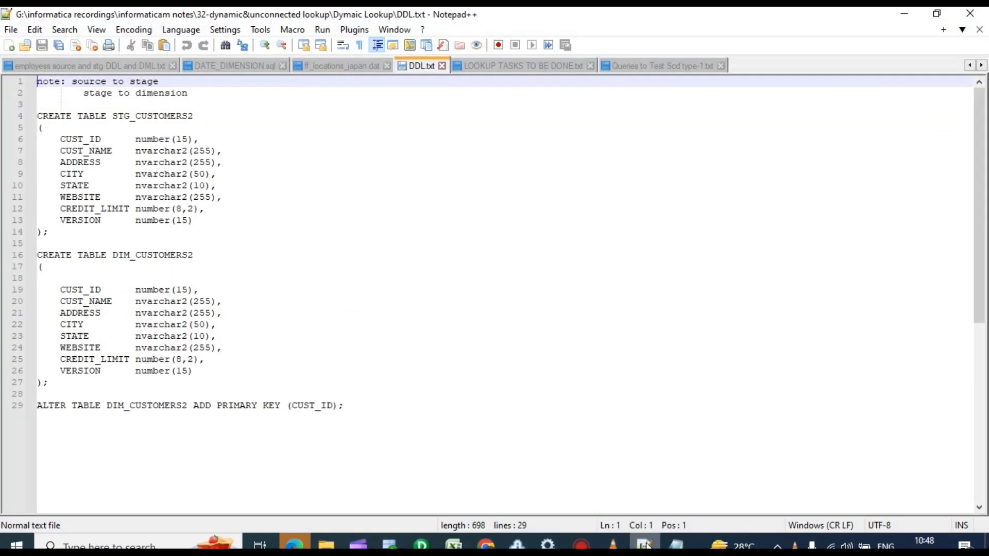
{"action": "left_click", "coordinate": [683, 547]}
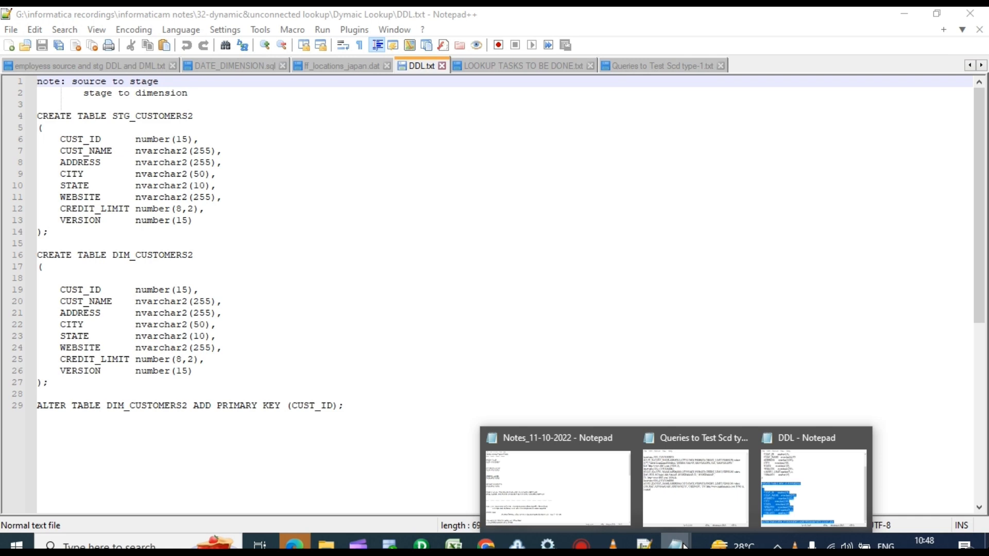
{"action": "left_click", "coordinate": [500, 338]}
{"action": "mouse_move", "coordinate": [358, 545]}
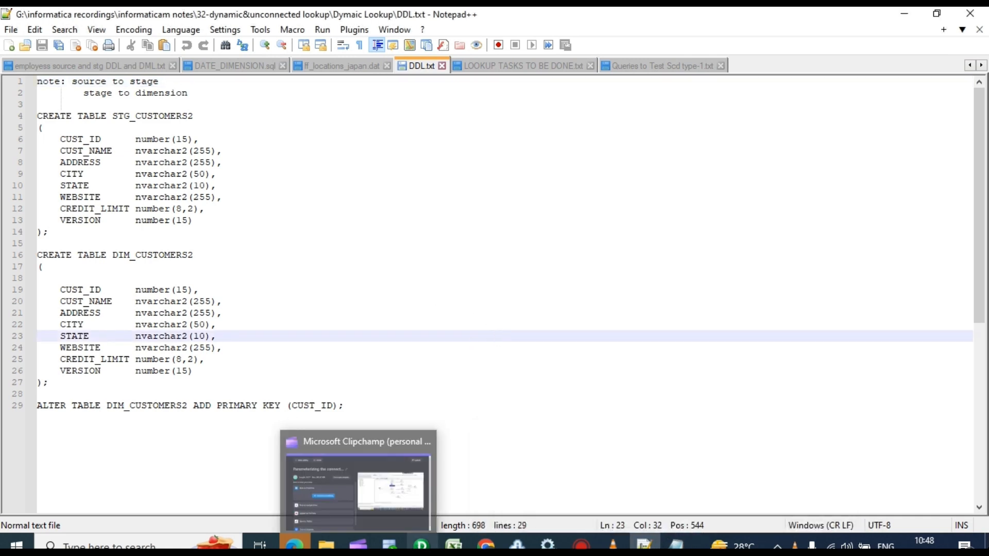
{"action": "mouse_move", "coordinate": [482, 545]}
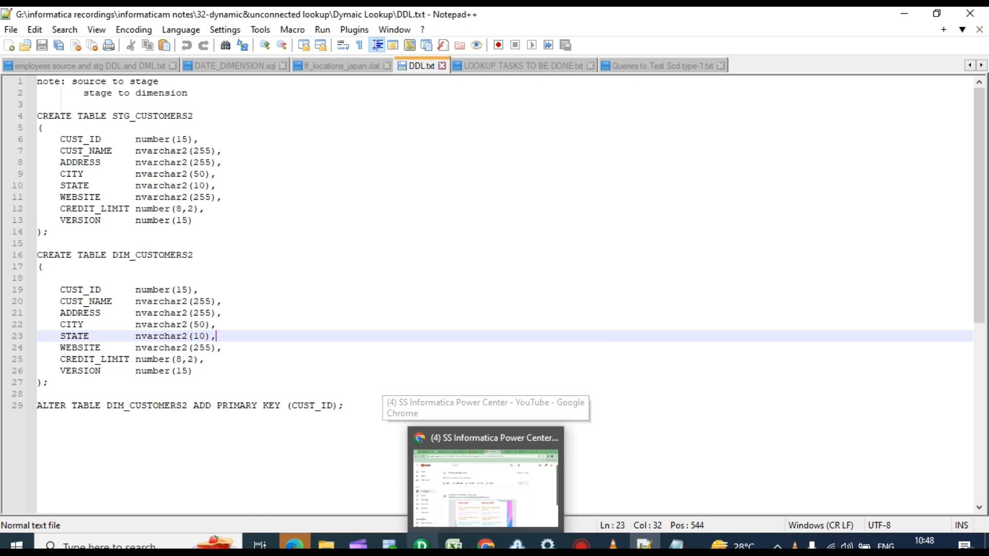
Switch to Informatica PowerCenter Designer and place the FlatFile source src_customers_ff from the final_touch folder in the Source Analyzer
{"action": "mouse_move", "coordinate": [389, 545]}
{"action": "left_click", "coordinate": [421, 545]}
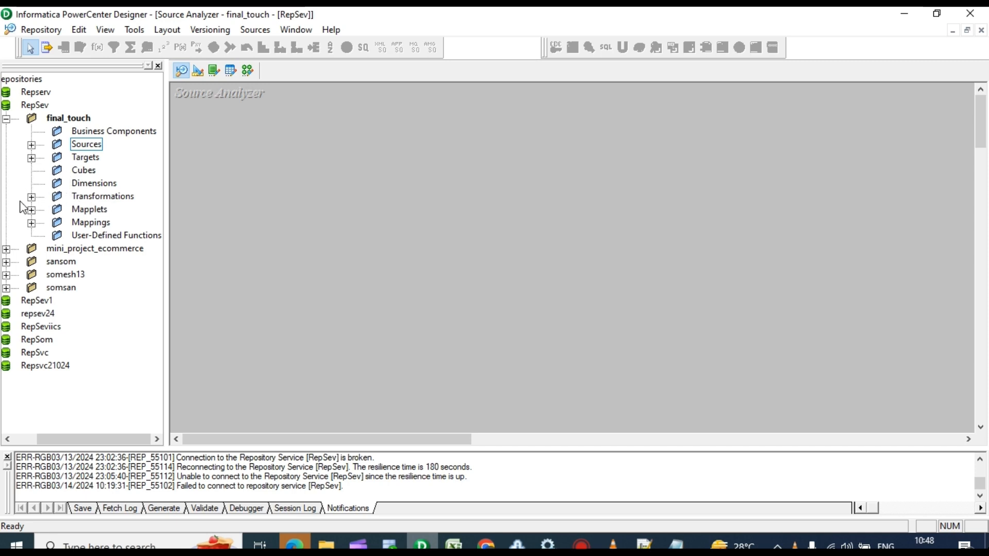
{"action": "left_click", "coordinate": [32, 145]}
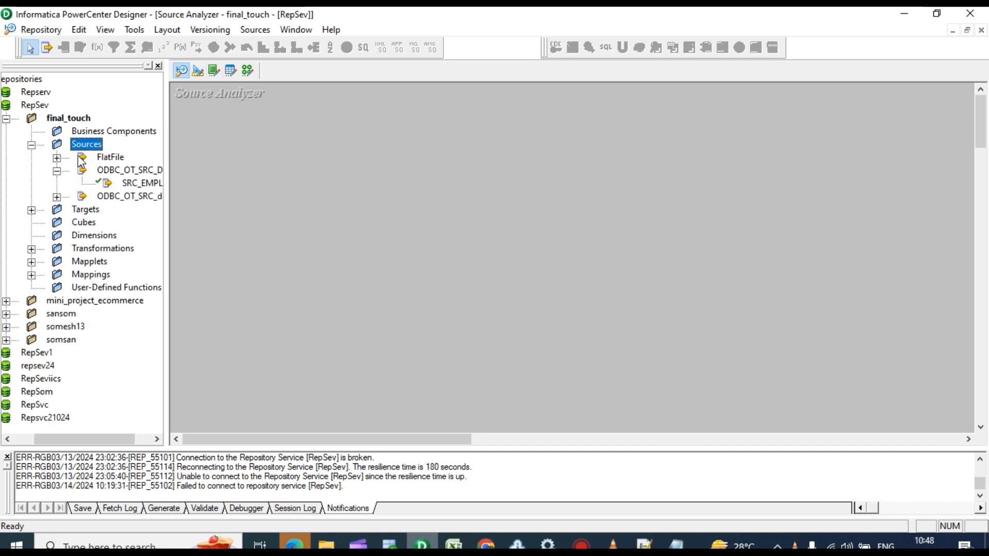
{"action": "left_click", "coordinate": [57, 171]}
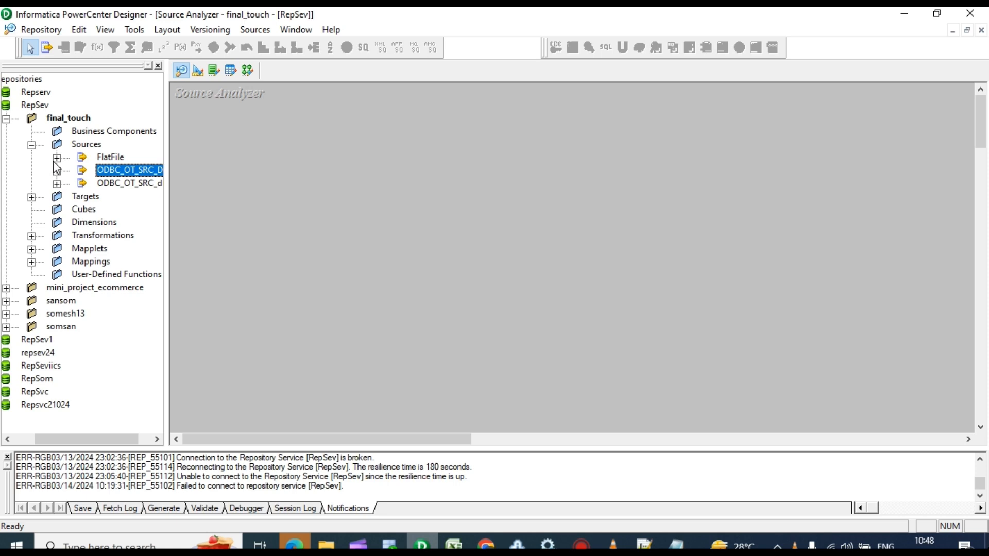
{"action": "left_click", "coordinate": [57, 158]}
{"action": "left_click_drag", "start_coordinate": [61, 438], "coordinate": [88, 442]}
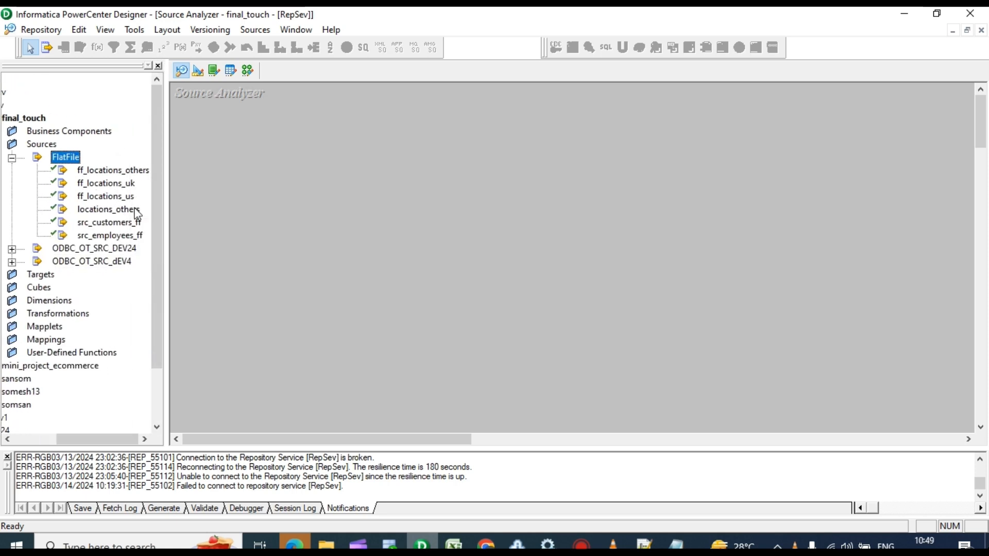
{"action": "left_click", "coordinate": [98, 225]}
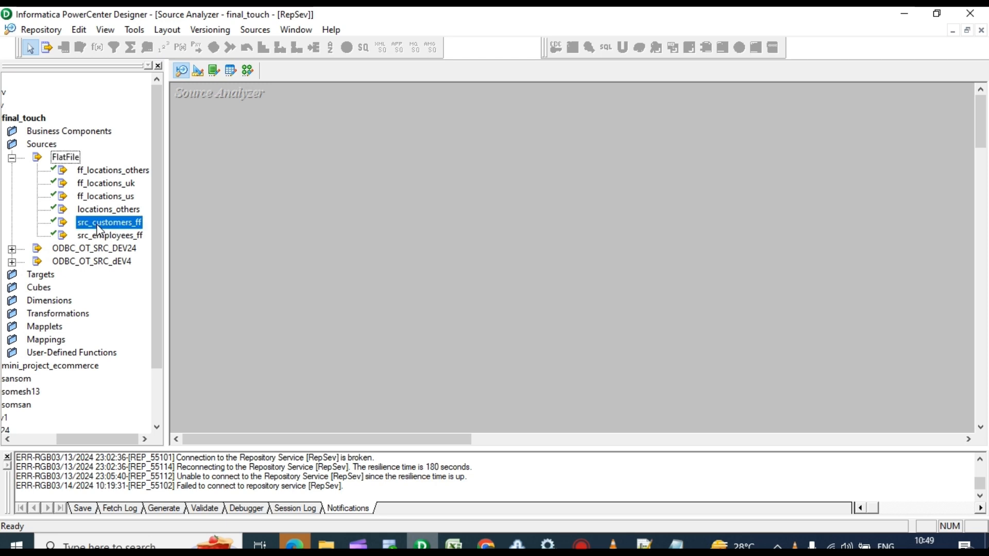
{"action": "left_click_drag", "start_coordinate": [100, 230], "coordinate": [261, 203]}
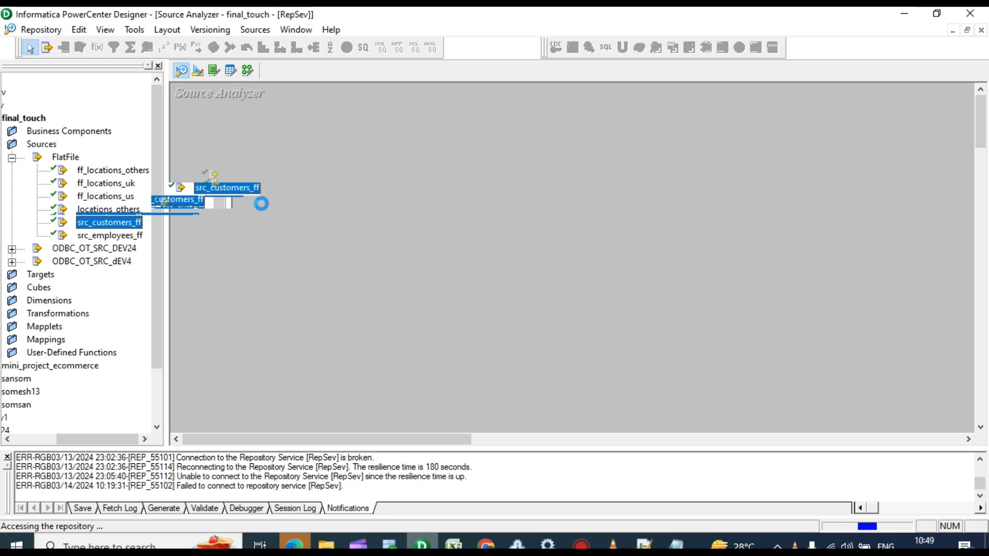
Open the Target Designer and start importing target tables from a database with the OT_STG_DEV24 ODBC data source
{"action": "left_click", "coordinate": [197, 71]}
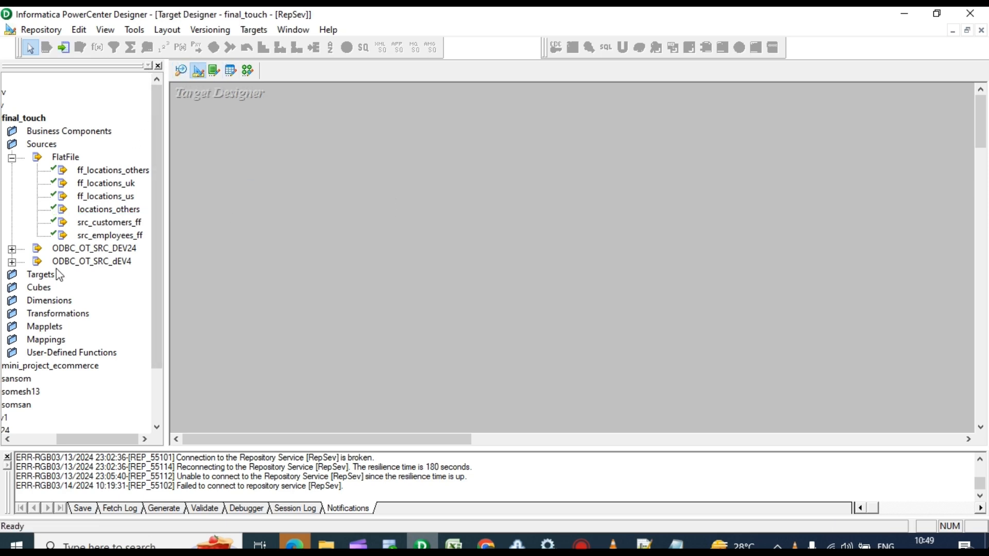
{"action": "left_click", "coordinate": [89, 436]}
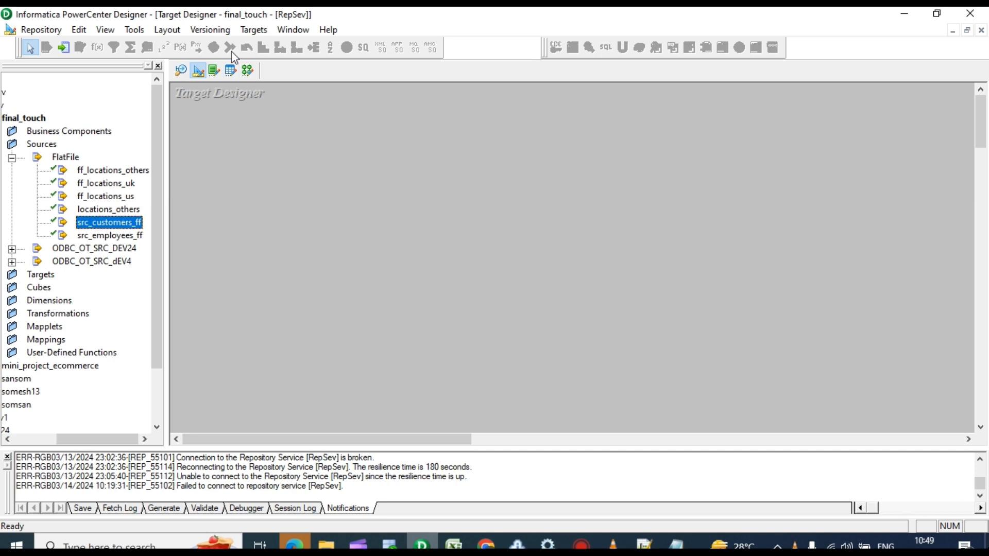
{"action": "left_click", "coordinate": [254, 30]}
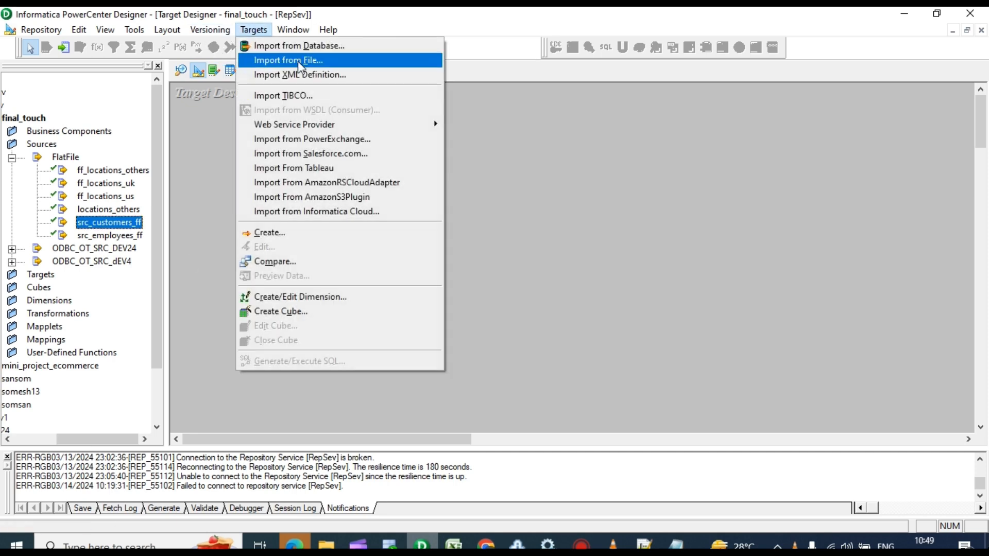
{"action": "left_click", "coordinate": [305, 46]}
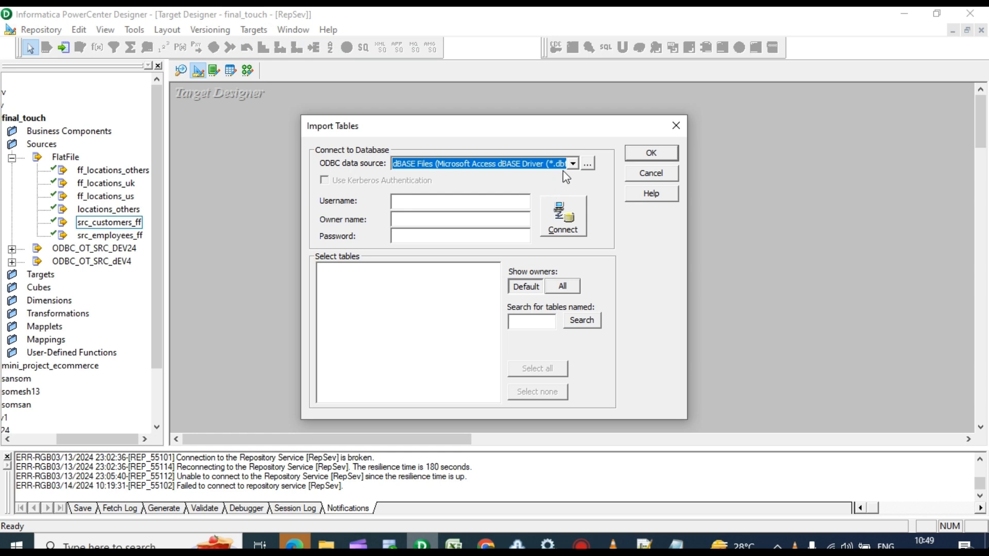
{"action": "left_click", "coordinate": [572, 164]}
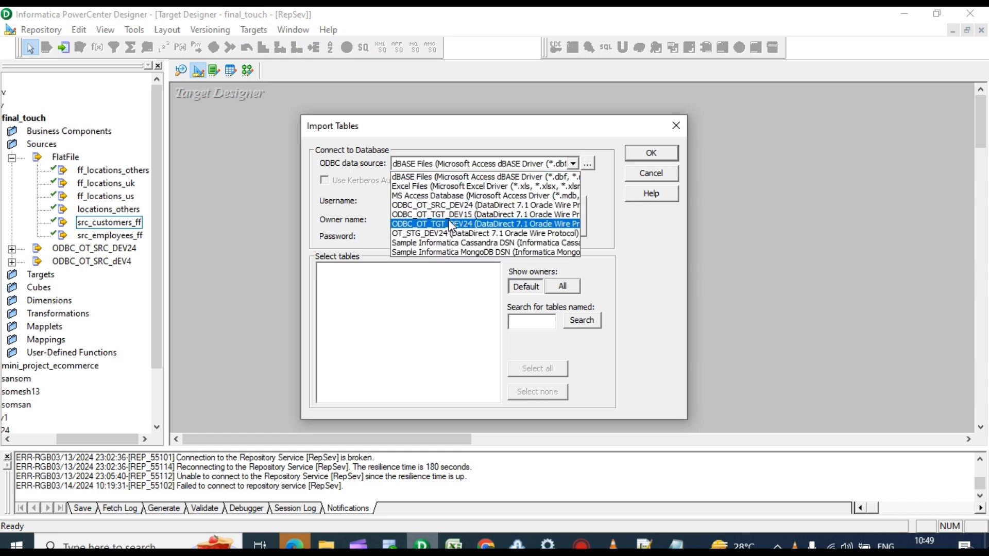
{"action": "left_click", "coordinate": [451, 234]}
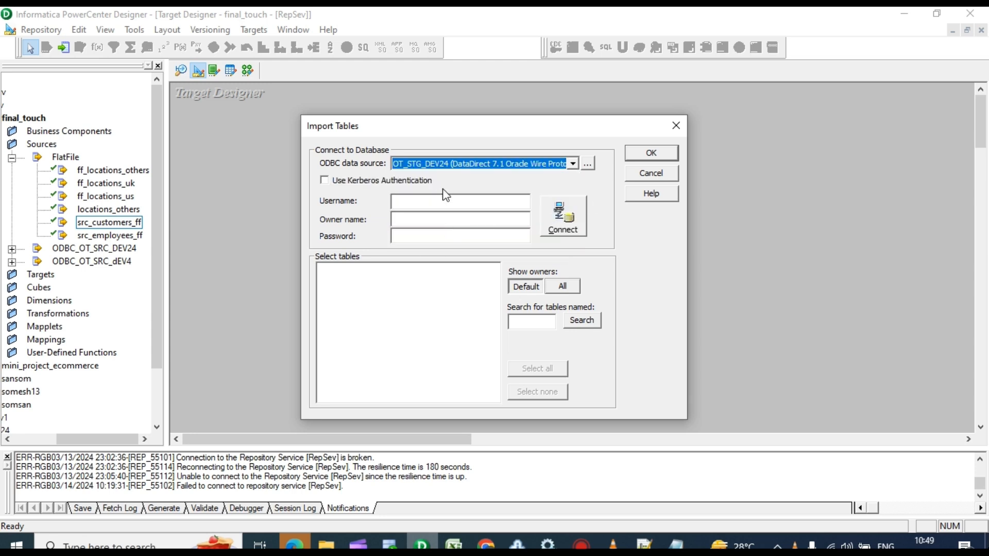
Connect with username and owner name OT_STG_DEV24 and the account password, and expand the schema's tables
{"action": "left_click", "coordinate": [446, 203]}
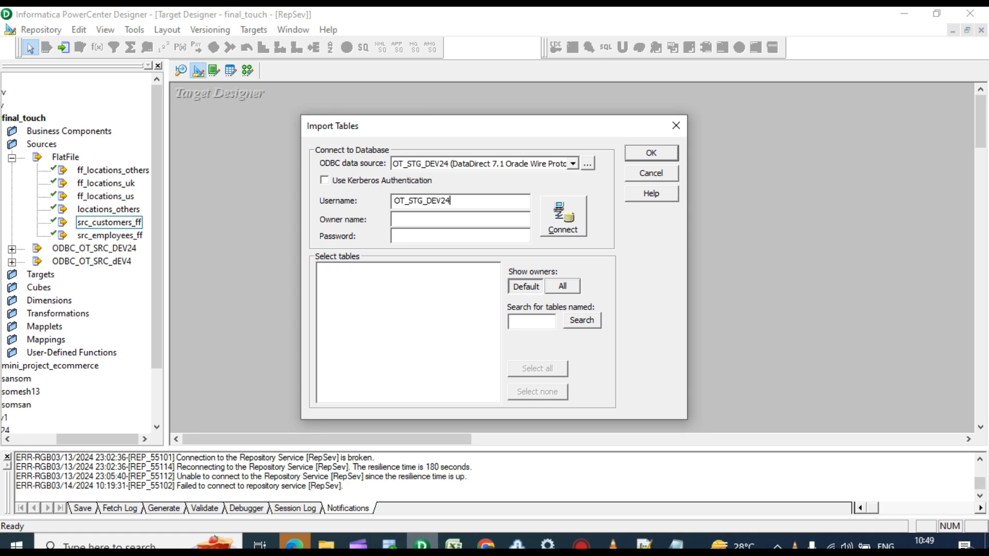
{"action": "left_click", "coordinate": [446, 224]}
{"action": "left_click", "coordinate": [408, 235]}
{"action": "type", "text": "D"}
{"action": "key", "text": "BackSpace"}
{"action": "type", "text": "*****"}
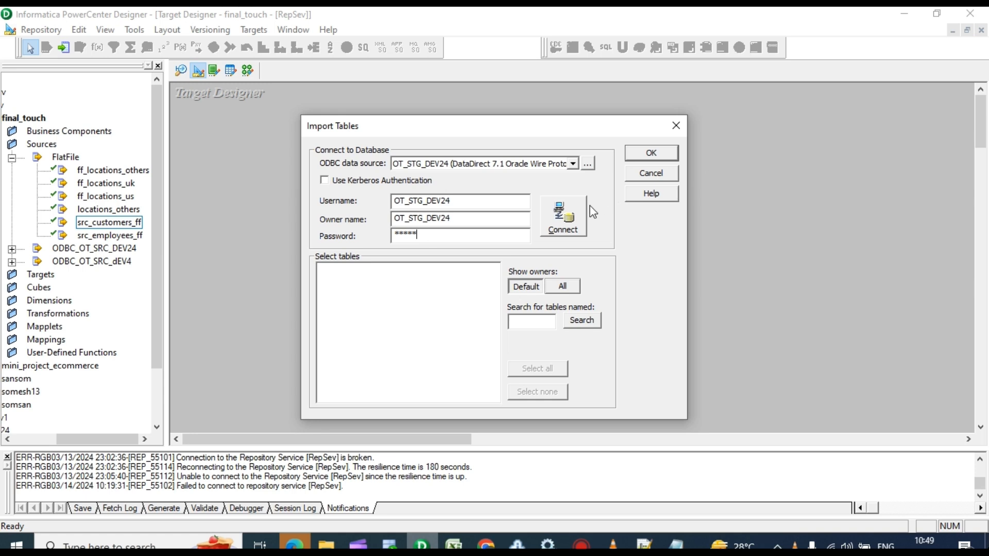
{"action": "left_click", "coordinate": [570, 223]}
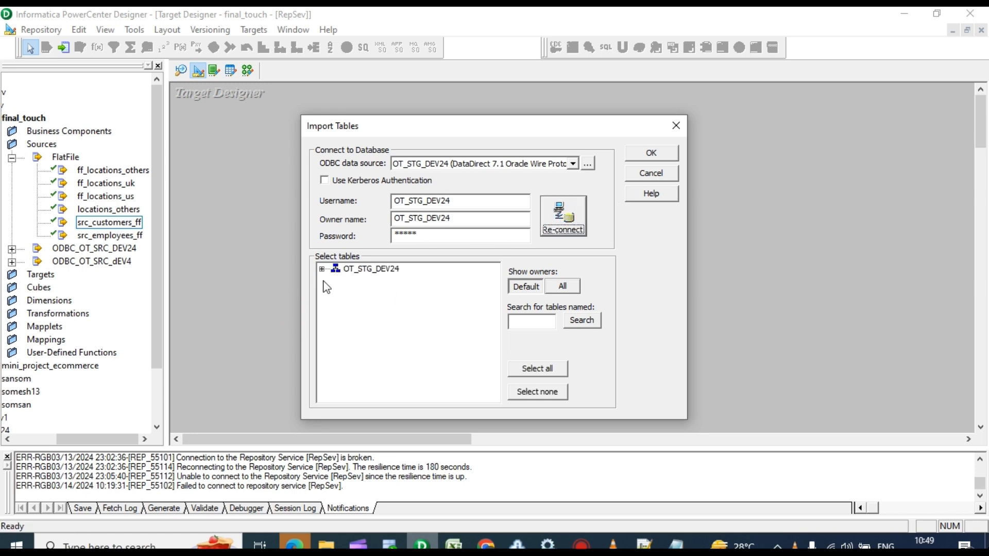
{"action": "left_click", "coordinate": [321, 269]}
{"action": "left_click", "coordinate": [336, 280]}
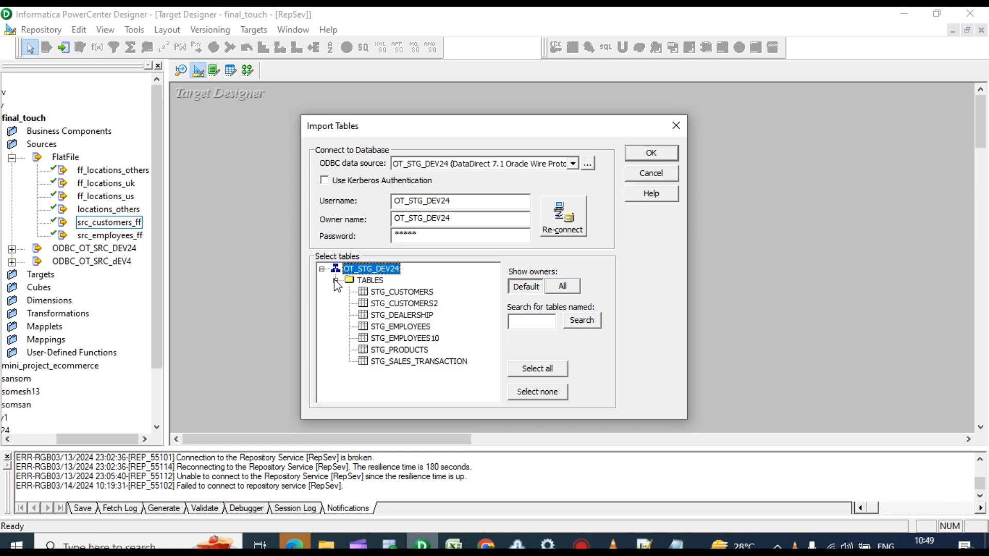
Import the STG_CUSTOMERS2 table as a target, then widen it and the src_customers_ff source definition to show their columns
{"action": "left_click", "coordinate": [416, 303]}
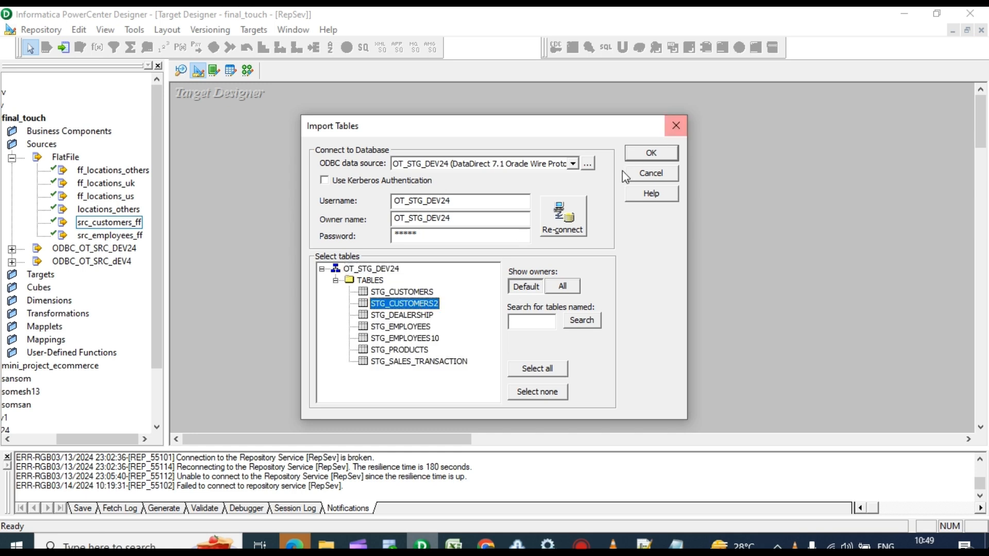
{"action": "left_click", "coordinate": [652, 154]}
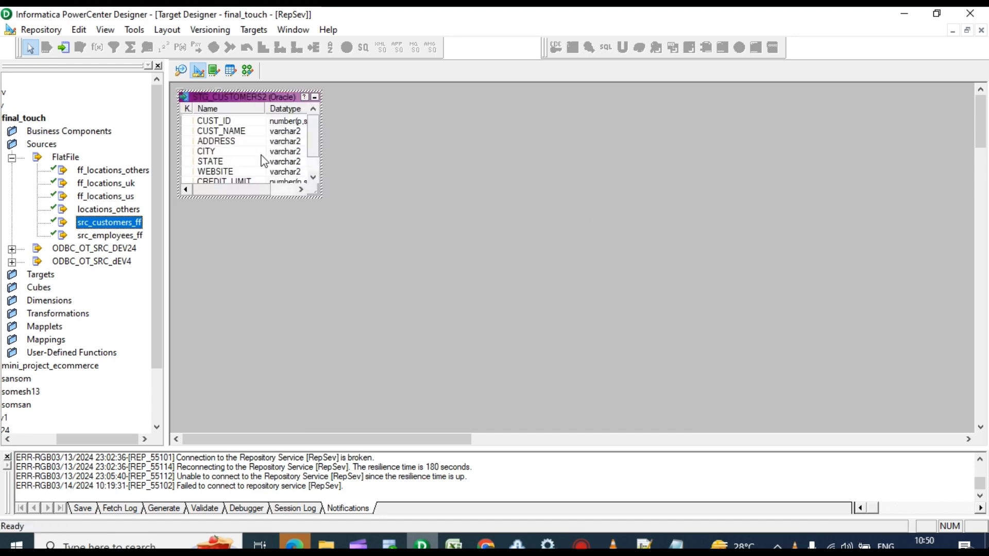
{"action": "left_click_drag", "start_coordinate": [322, 157], "coordinate": [463, 170]}
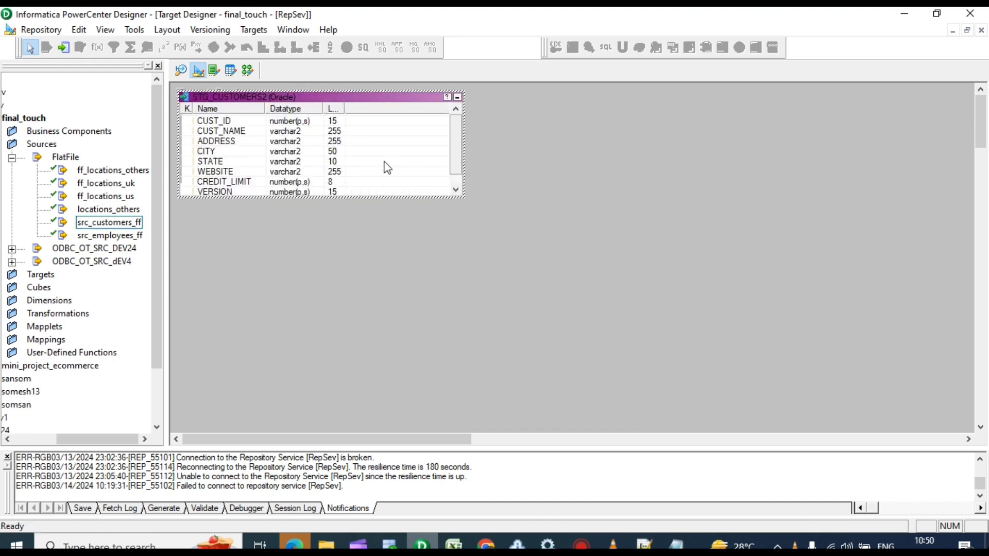
{"action": "left_click", "coordinate": [181, 70]}
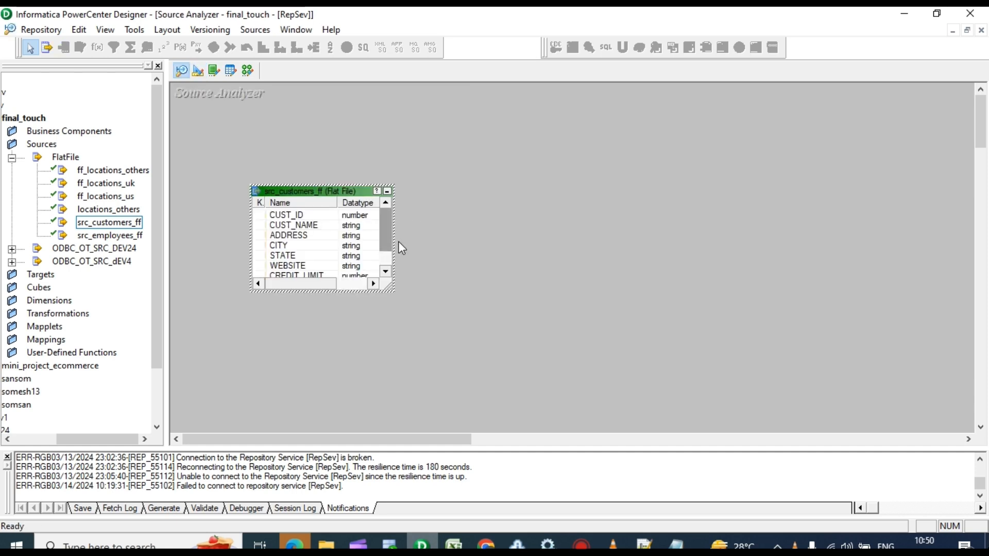
{"action": "left_click_drag", "start_coordinate": [394, 250], "coordinate": [500, 251]}
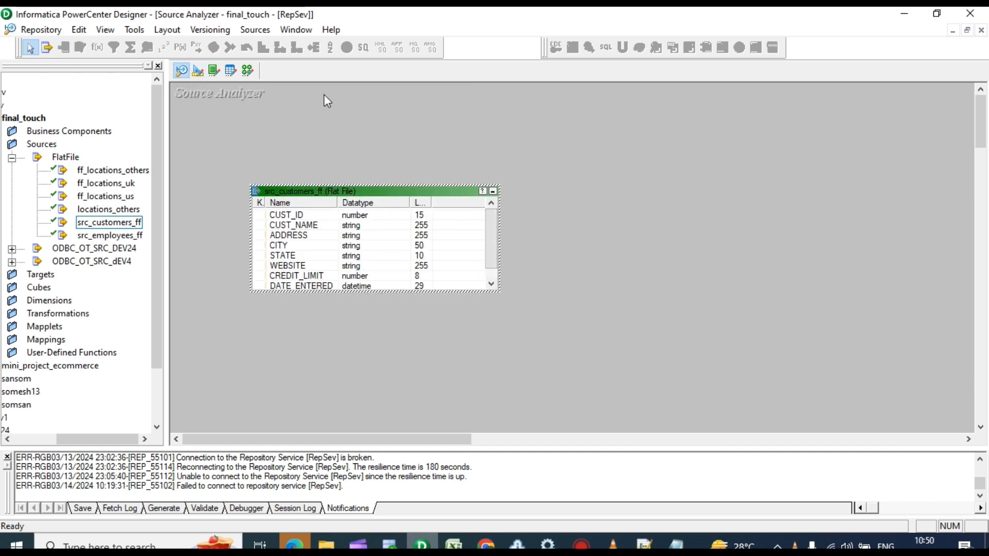
Create a new mapping named m_stg_customers2 in the Mapping Designer
{"action": "left_click", "coordinate": [248, 70]}
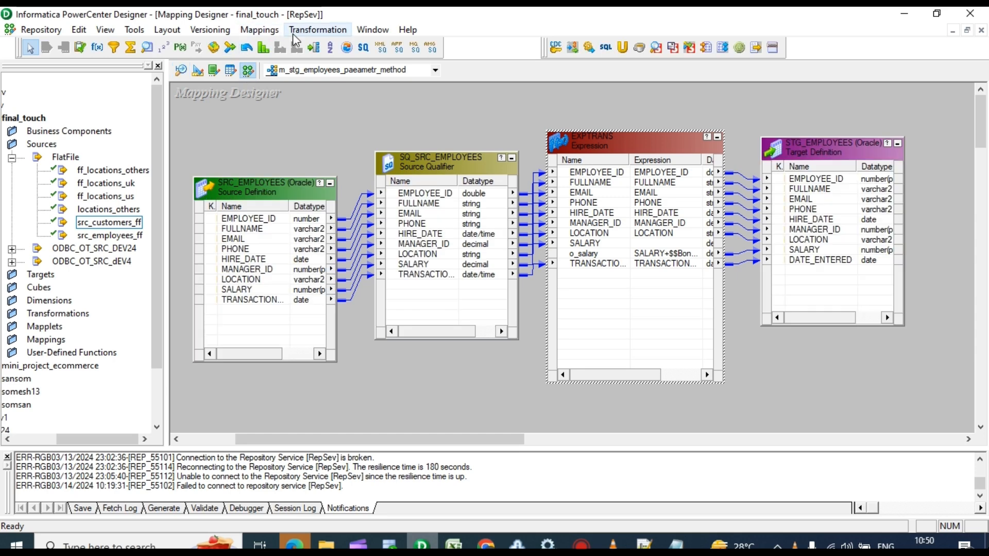
{"action": "left_click", "coordinate": [259, 29]}
{"action": "left_click", "coordinate": [273, 46]}
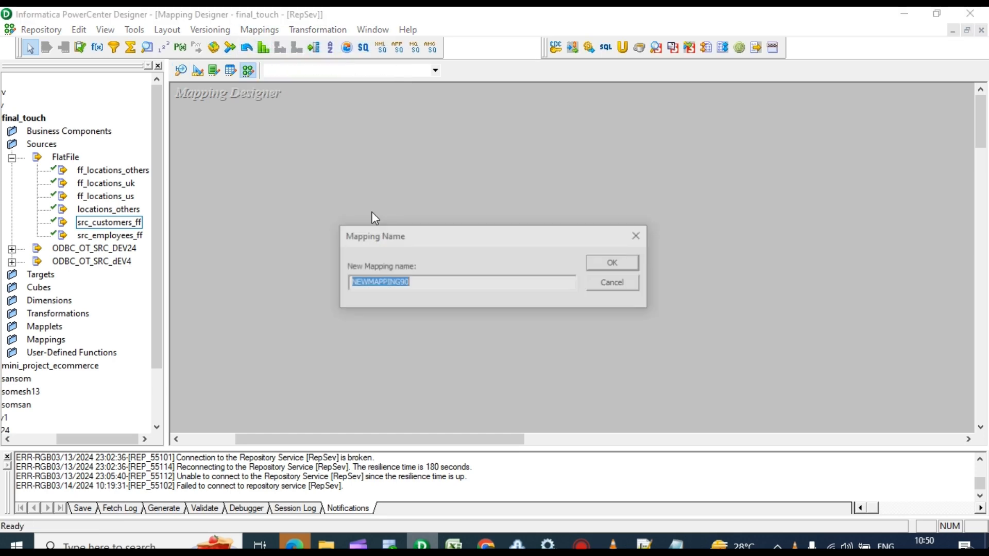
{"action": "type", "text": "m"}
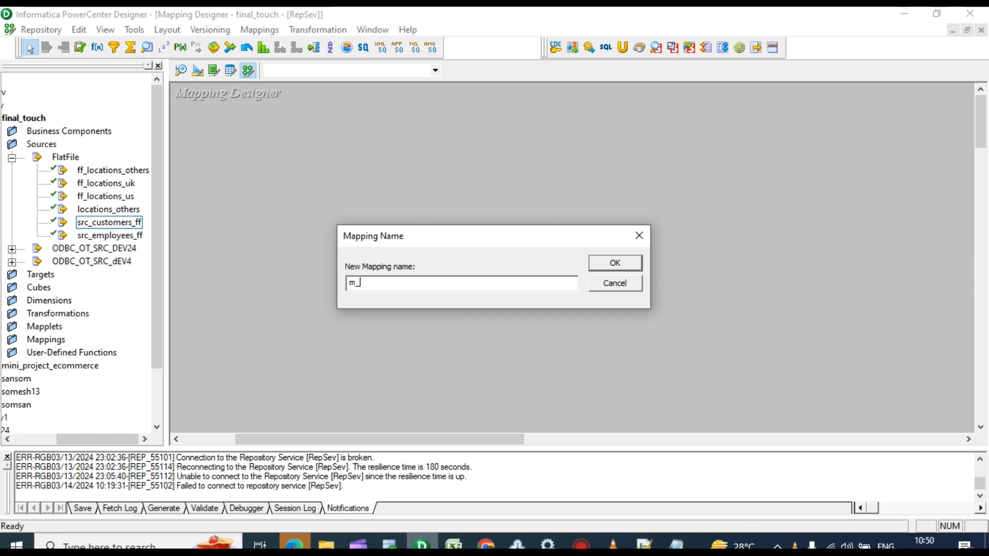
{"action": "type", "text": "_customers2"}
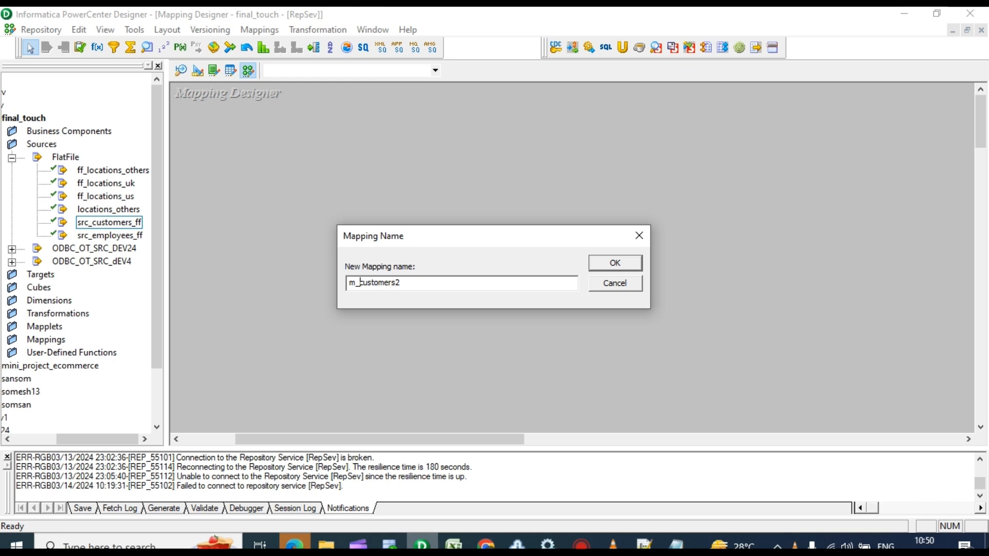
{"action": "type", "text": "stg_"}
{"action": "left_click", "coordinate": [612, 260]}
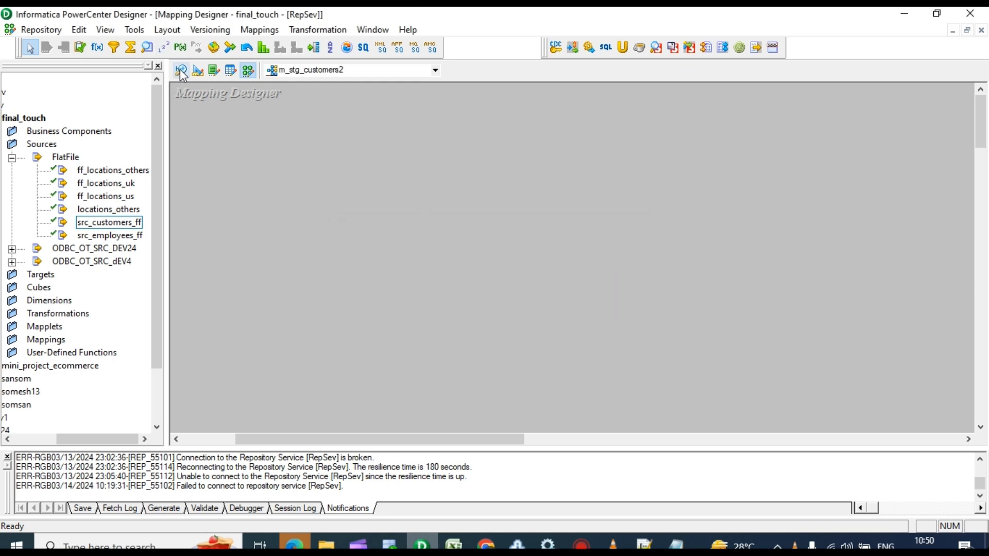
Add the src_customers_ff source and the STG_CUSTOMERS2 target to the mapping
{"action": "left_click_drag", "start_coordinate": [103, 222], "coordinate": [304, 209]}
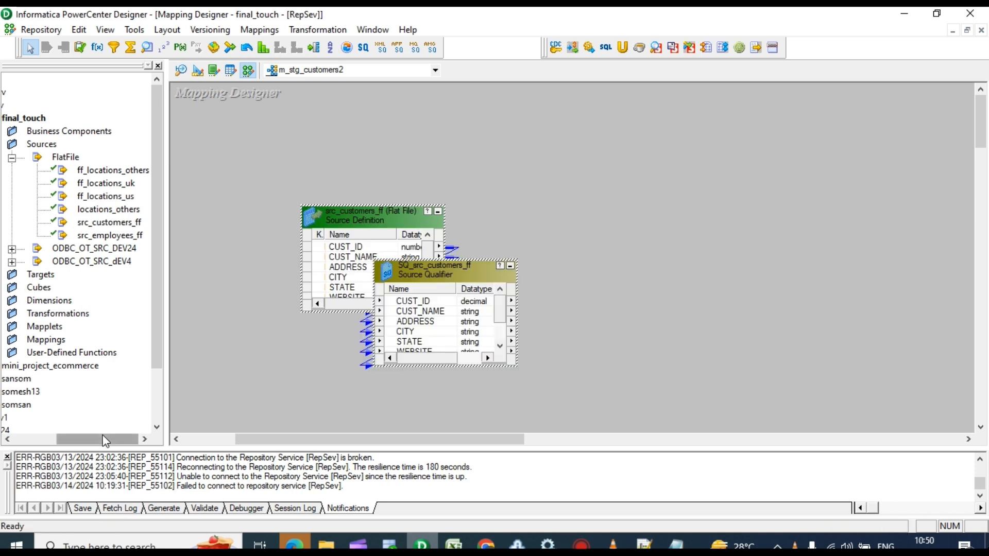
{"action": "left_click_drag", "start_coordinate": [106, 439], "coordinate": [89, 439]}
{"action": "left_click", "coordinate": [14, 275]}
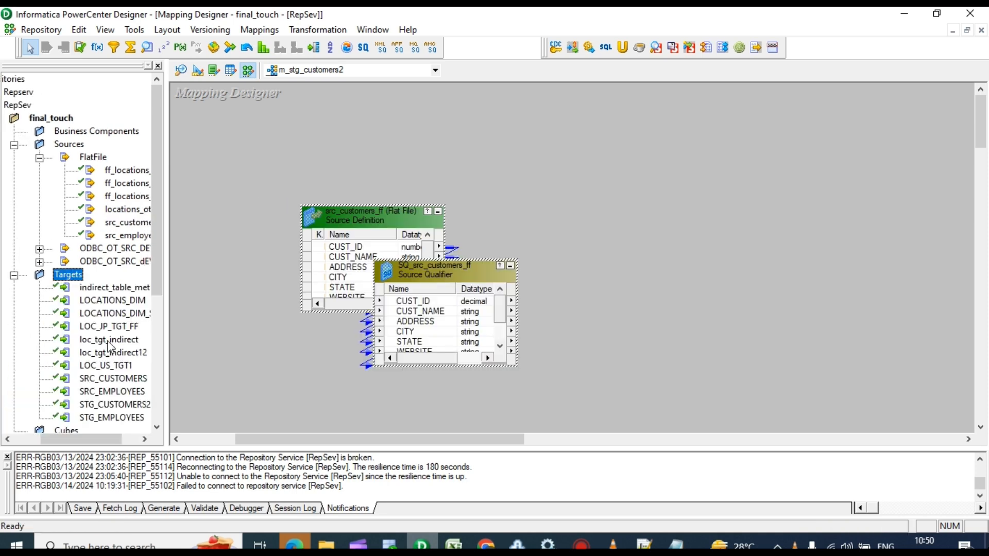
{"action": "scroll", "coordinate": [112, 356], "scroll_direction": "down", "scroll_amount": 1}
{"action": "left_click_drag", "start_coordinate": [117, 369], "coordinate": [710, 186]}
Spread out the source and its Source Qualifier, lengthen the qualifier, and link its ports to the matching STG_CUSTOMERS2 ports
{"action": "left_click", "coordinate": [361, 211]}
{"action": "left_click_drag", "start_coordinate": [363, 214], "coordinate": [298, 172]}
{"action": "left_click_drag", "start_coordinate": [466, 266], "coordinate": [533, 139]}
{"action": "left_click_drag", "start_coordinate": [536, 236], "coordinate": [539, 314]}
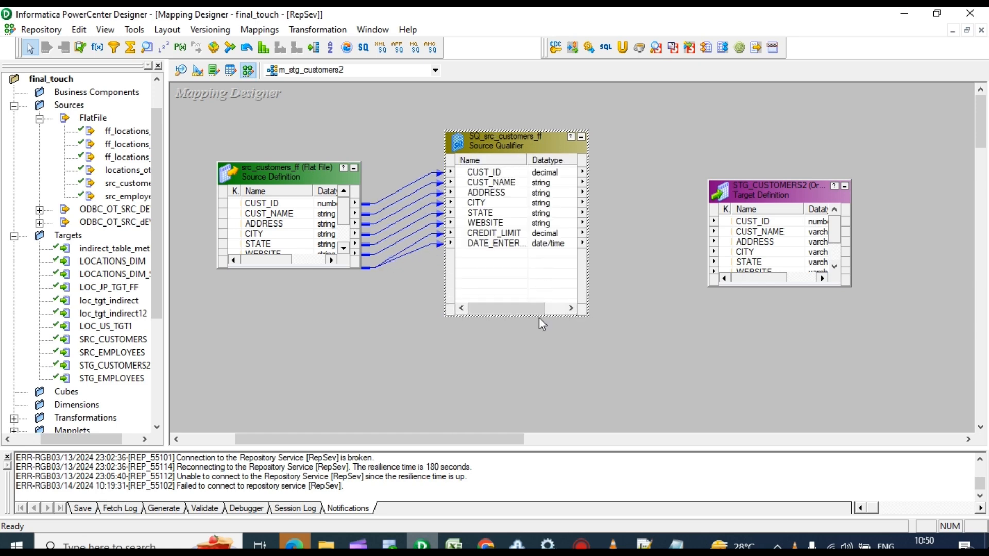
{"action": "left_click", "coordinate": [492, 173]}
{"action": "left_click", "coordinate": [500, 244], "text": "shift"}
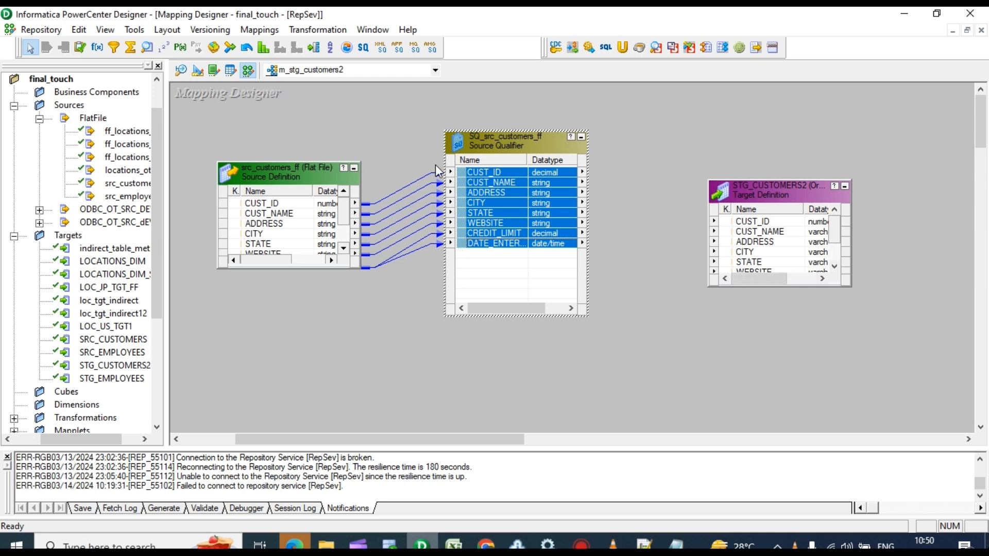
{"action": "left_click_drag", "start_coordinate": [478, 172], "coordinate": [778, 235]}
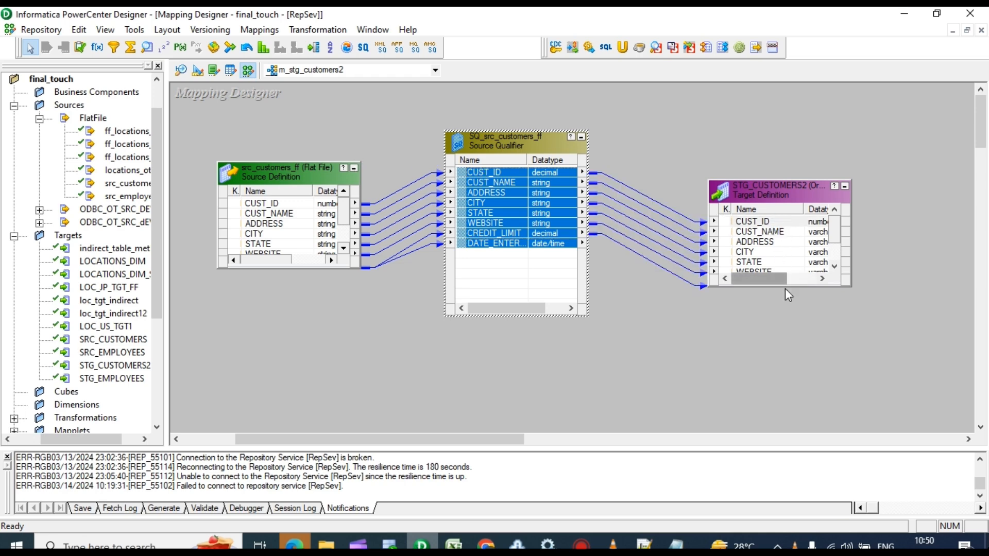
Lengthen the STG_CUSTOMERS2 target to check its links, arrange all mapping objects, and save the mapping to the repository
{"action": "left_click_drag", "start_coordinate": [798, 285], "coordinate": [807, 346]}
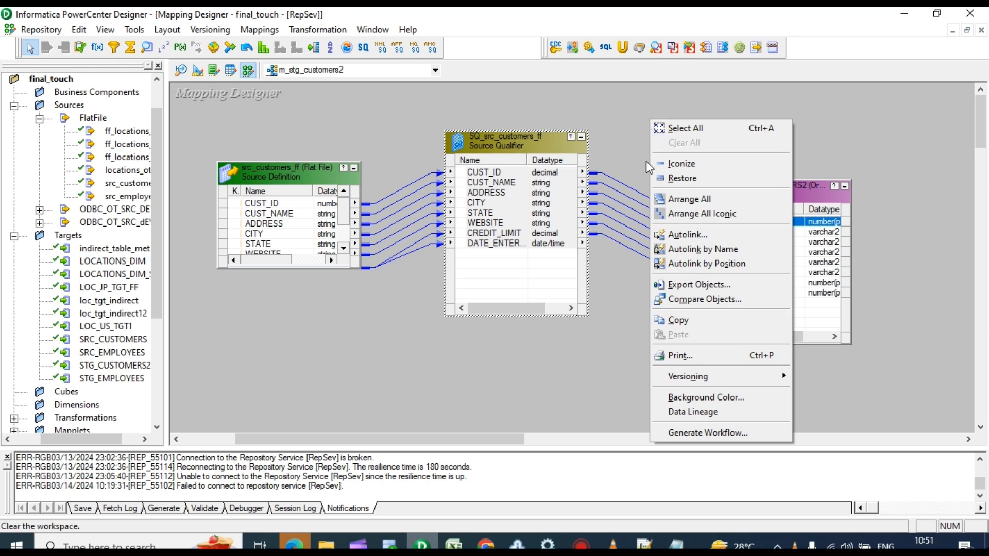
{"action": "left_click", "coordinate": [701, 199]}
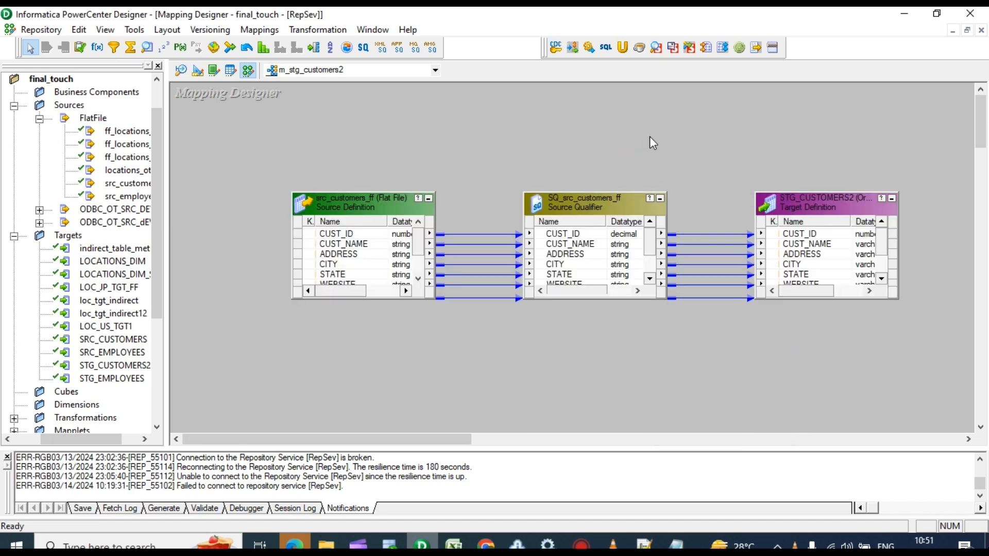
{"action": "key", "text": "ctrl+s"}
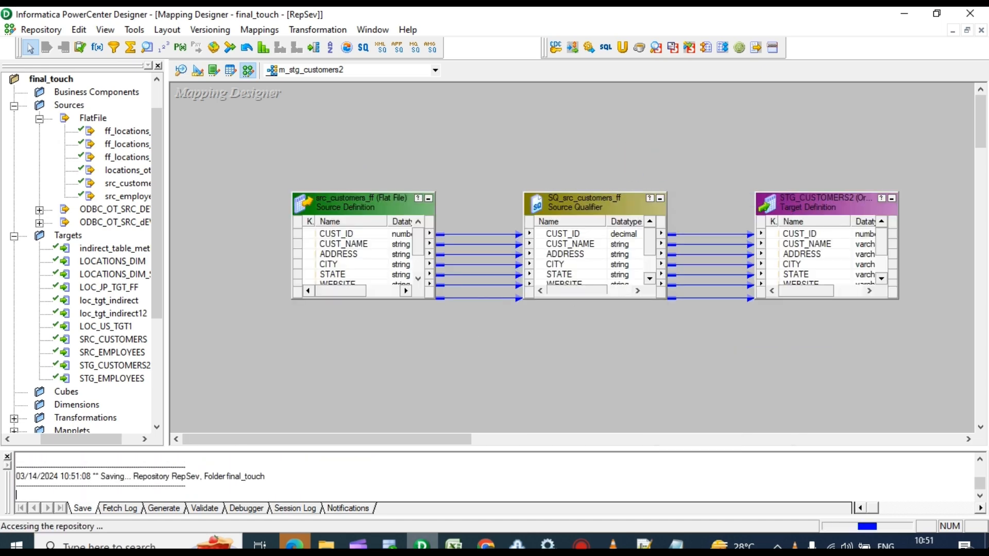
{"action": "scroll", "coordinate": [169, 469], "scroll_direction": "up", "scroll_amount": 2}
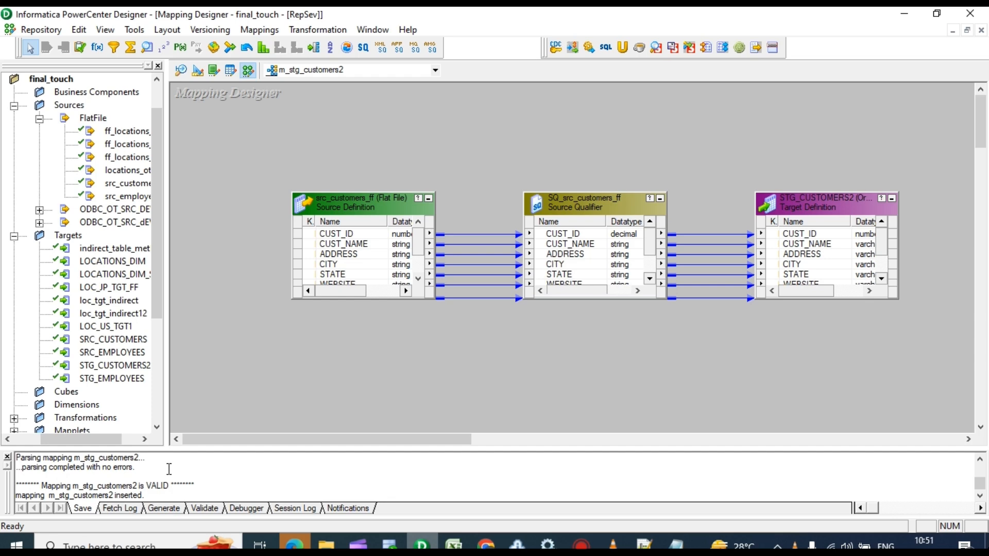
Start generating a workflow from the mapping, using the option for workflows with a reusable session
{"action": "right_click", "coordinate": [561, 112]}
{"action": "left_click", "coordinate": [651, 421]}
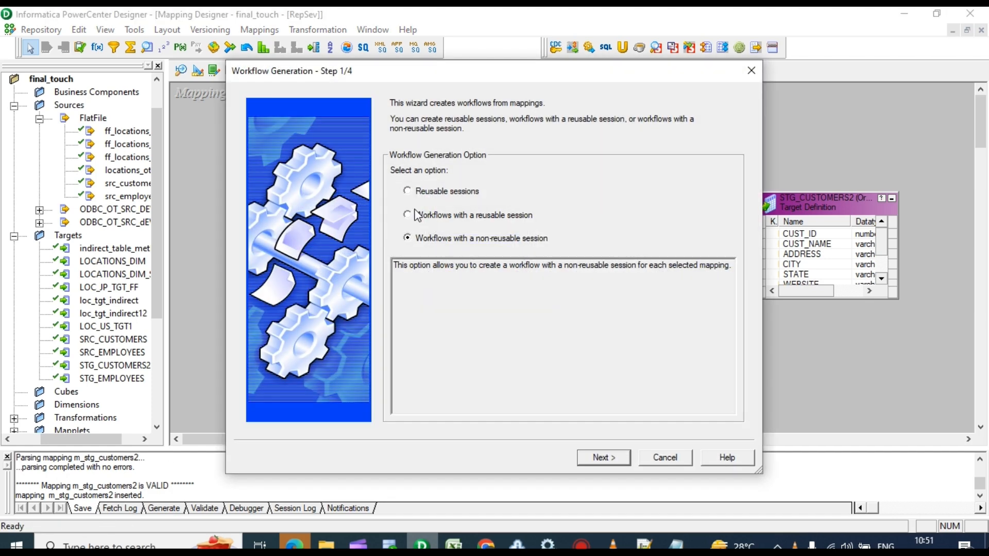
{"action": "left_click", "coordinate": [408, 215]}
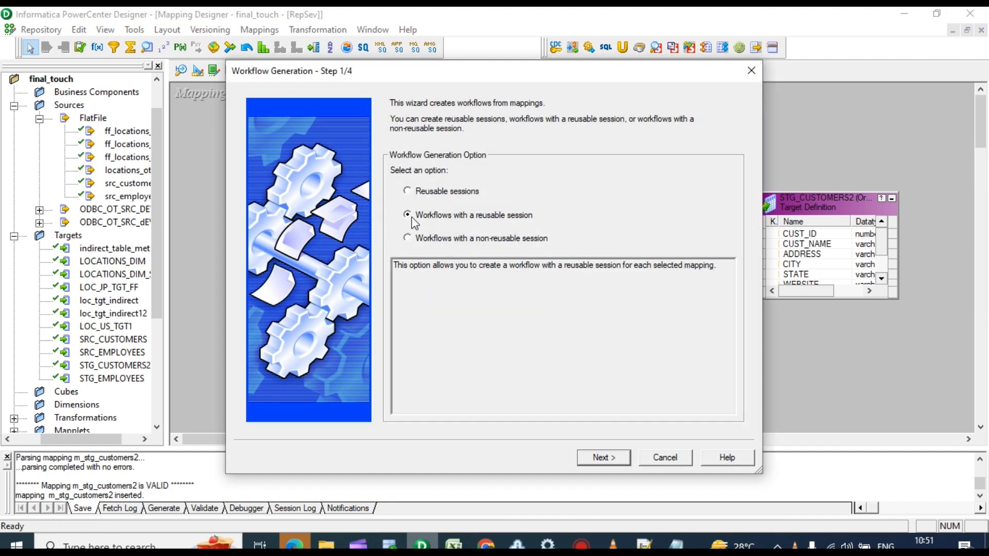
{"action": "left_click", "coordinate": [616, 462]}
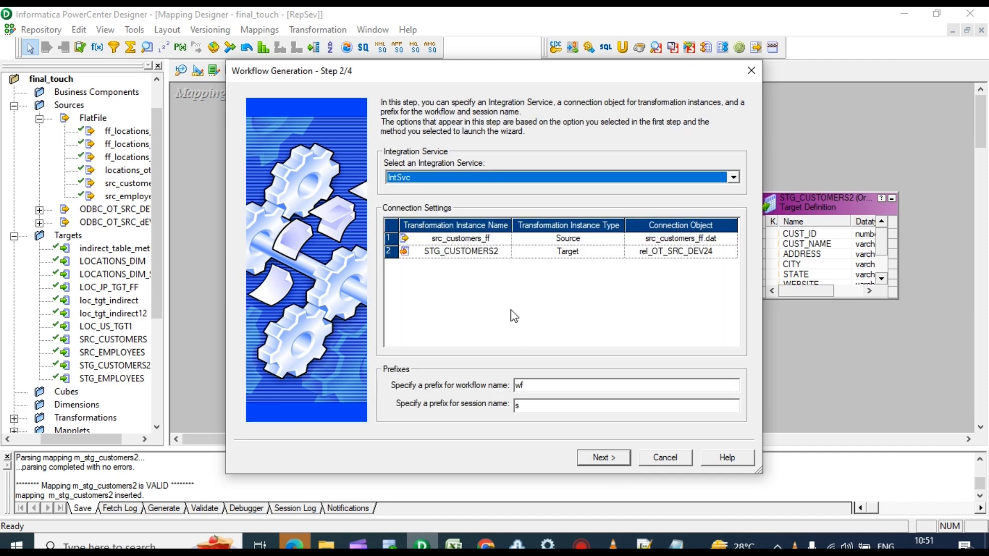
Set the STG_CUSTOMERS2 target's connection object to rel_OT_STG_DEV24 and proceed to the workflow settings
{"action": "left_click", "coordinate": [720, 254]}
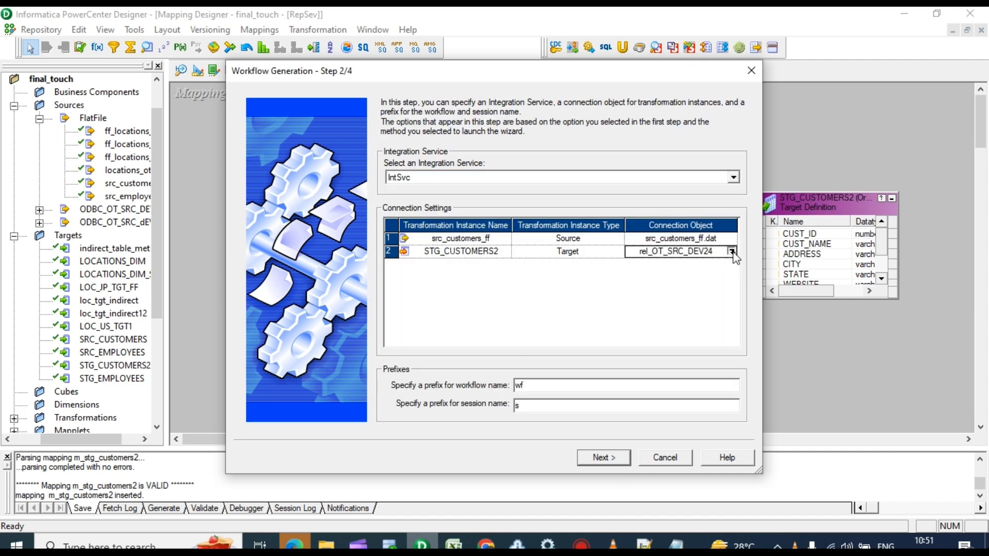
{"action": "left_click", "coordinate": [731, 251]}
{"action": "left_click", "coordinate": [448, 258]}
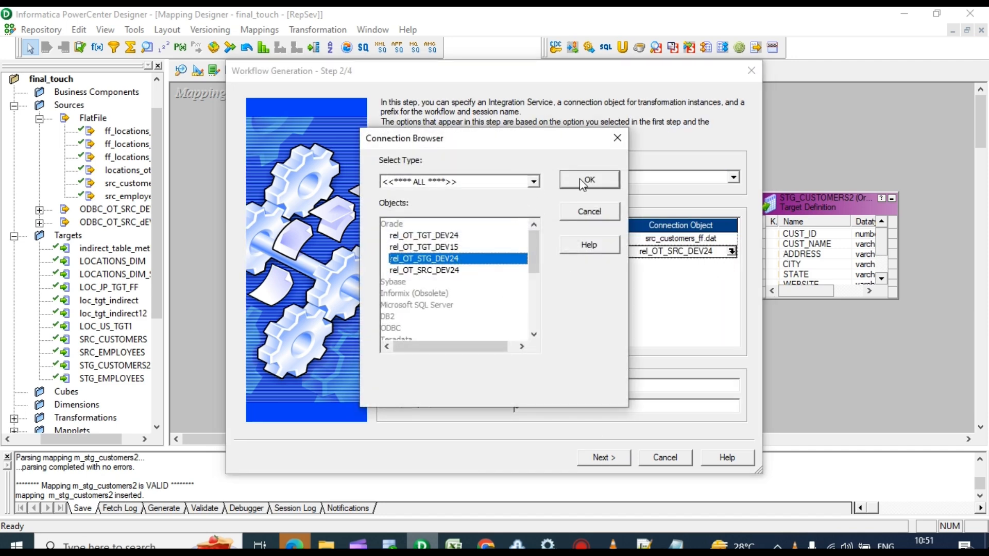
{"action": "left_click", "coordinate": [587, 180]}
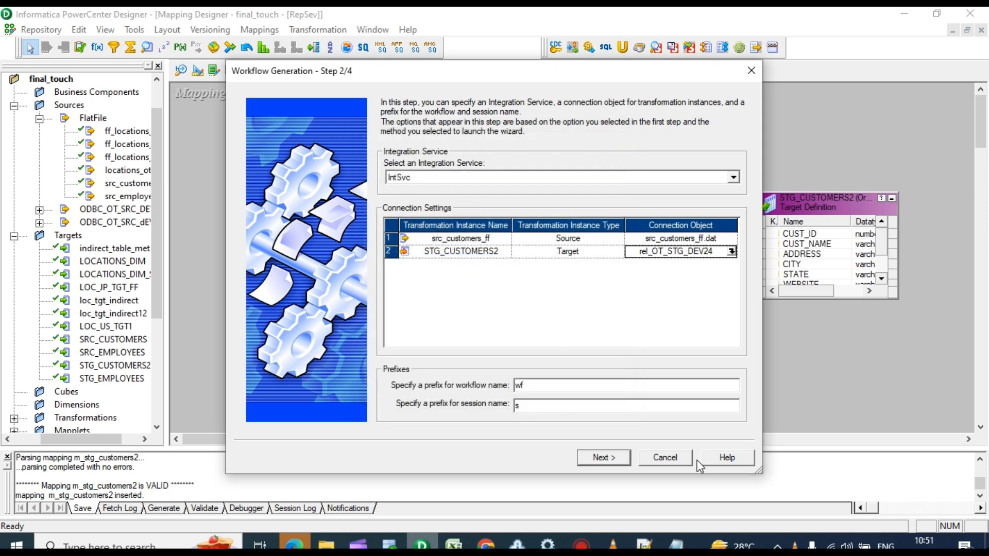
{"action": "left_click", "coordinate": [607, 459]}
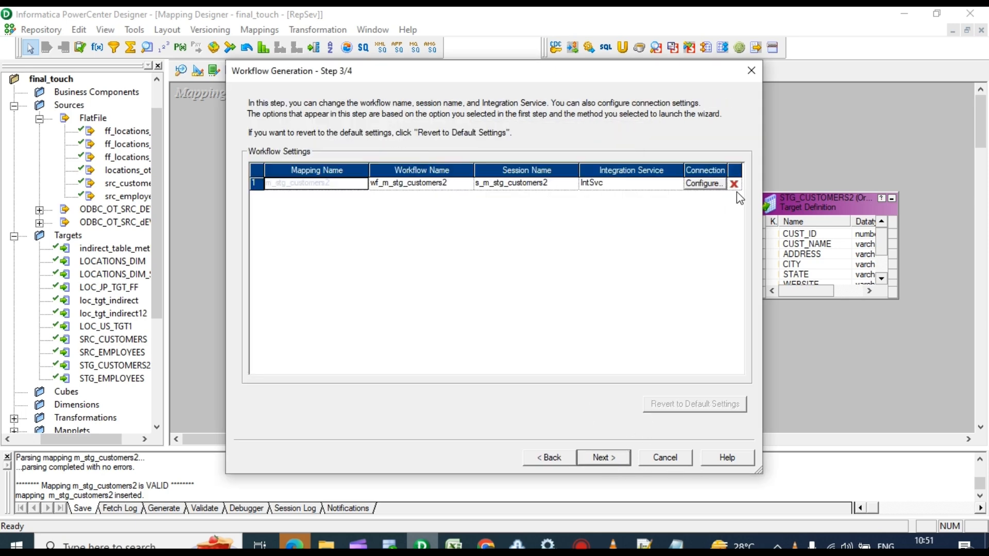
Set the STG_CUSTOMERS2 target load type to Normal and finish generating the workflow wf_m_stg_customers2
{"action": "left_click", "coordinate": [704, 184]}
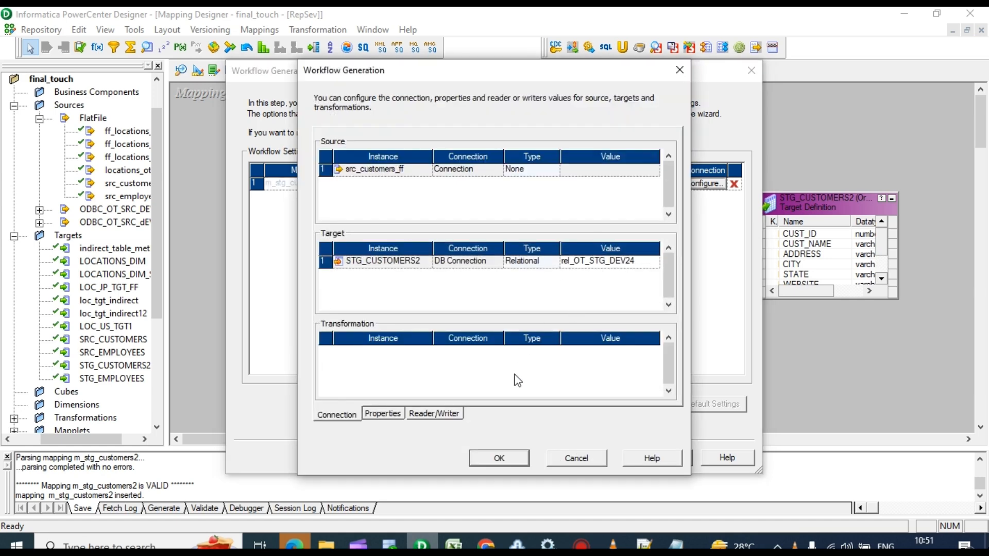
{"action": "left_click", "coordinate": [400, 417]}
{"action": "left_click", "coordinate": [633, 287]}
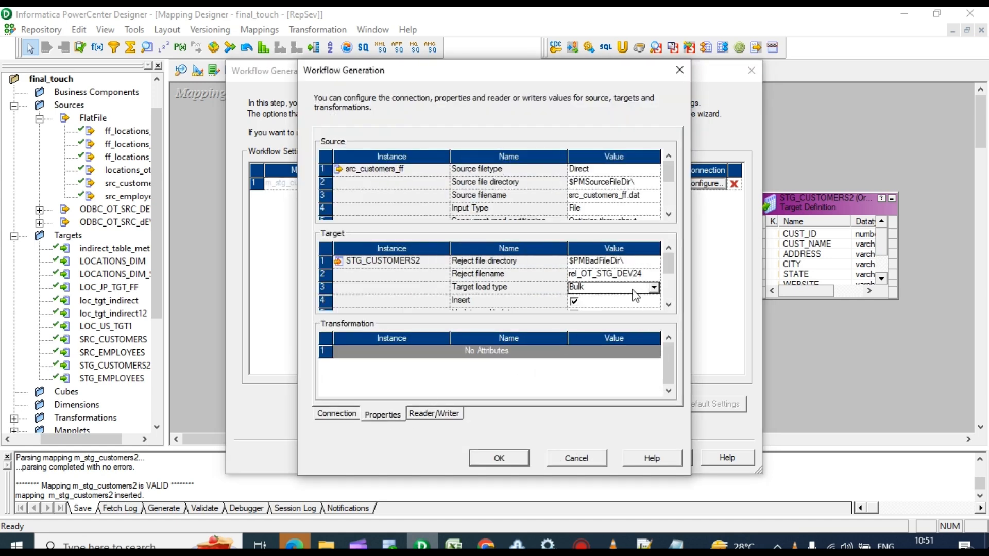
{"action": "left_click", "coordinate": [654, 288]}
{"action": "left_click", "coordinate": [587, 311]}
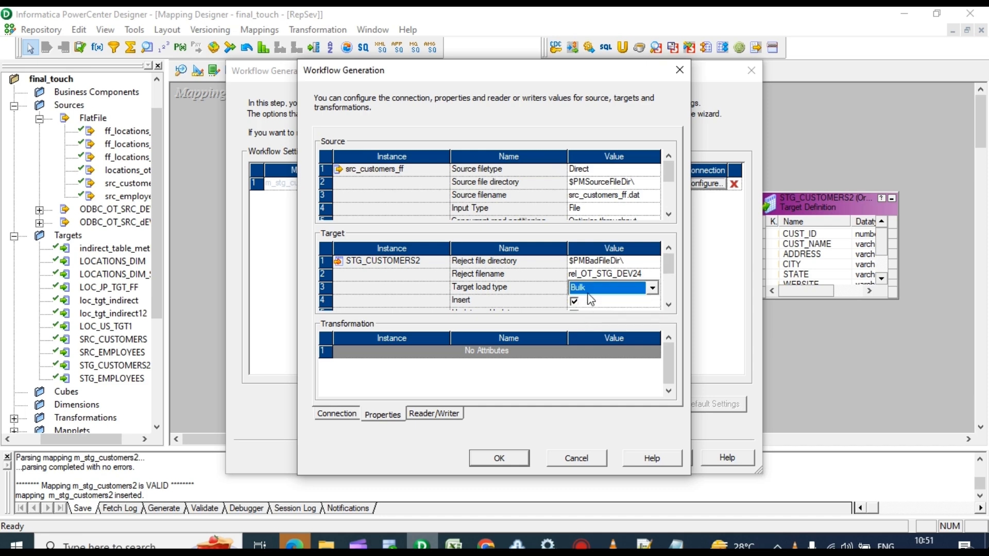
{"action": "left_click", "coordinate": [596, 288]}
{"action": "left_click", "coordinate": [585, 302]}
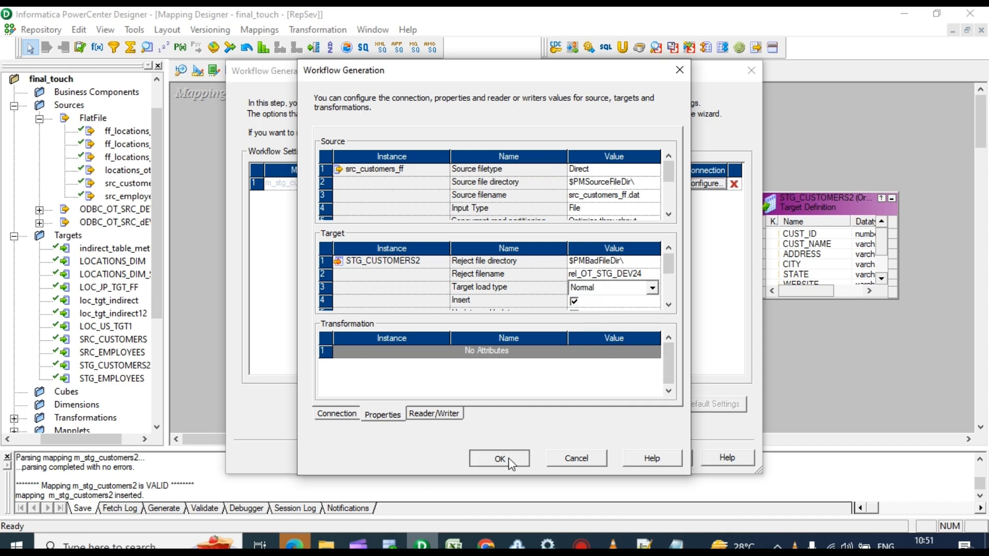
{"action": "left_click", "coordinate": [509, 458]}
{"action": "left_click", "coordinate": [604, 458]}
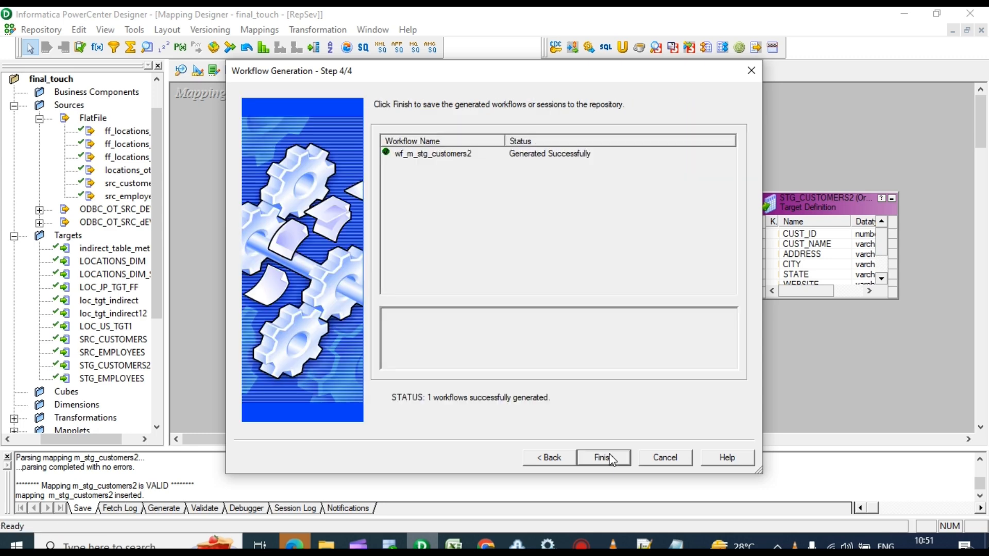
{"action": "left_click", "coordinate": [606, 457]}
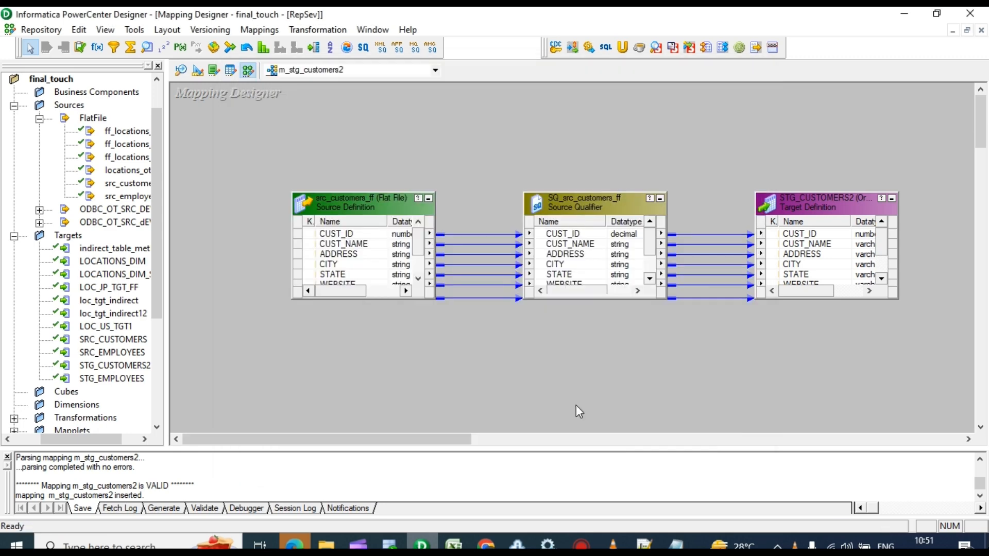
Open the PowerCenter Workflow Manager from the Designer and connect to the RepSev repository
{"action": "left_click", "coordinate": [136, 30]}
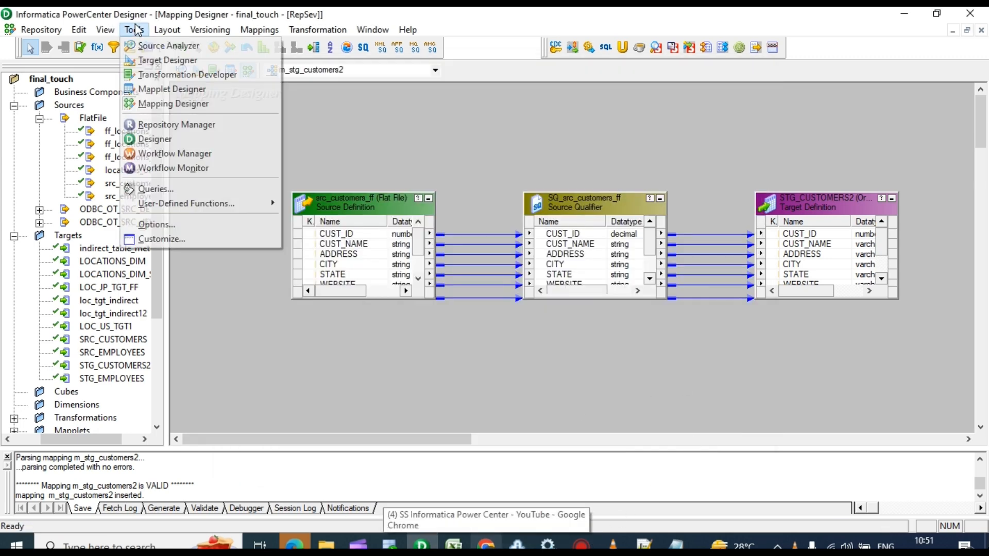
{"action": "left_click", "coordinate": [169, 155]}
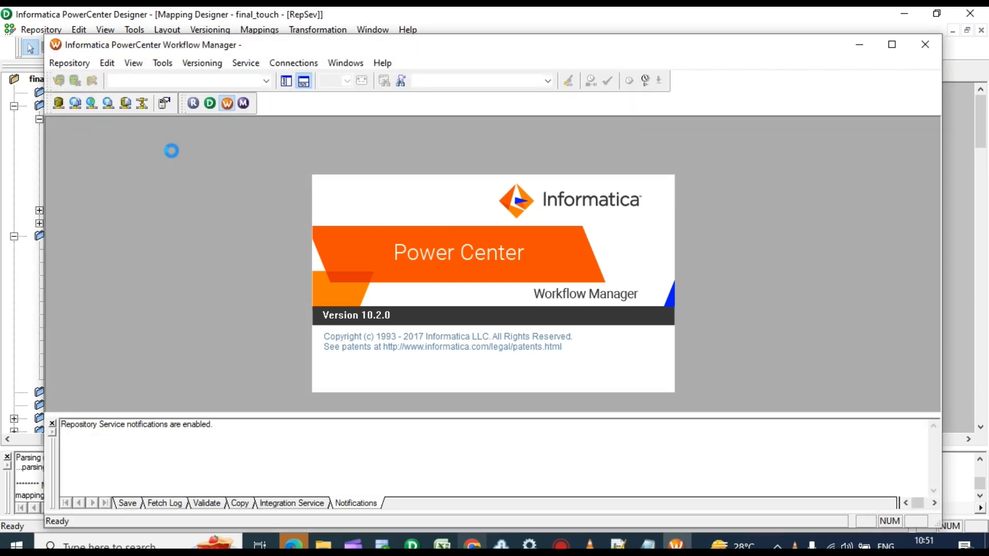
{"action": "double_click", "coordinate": [112, 161]}
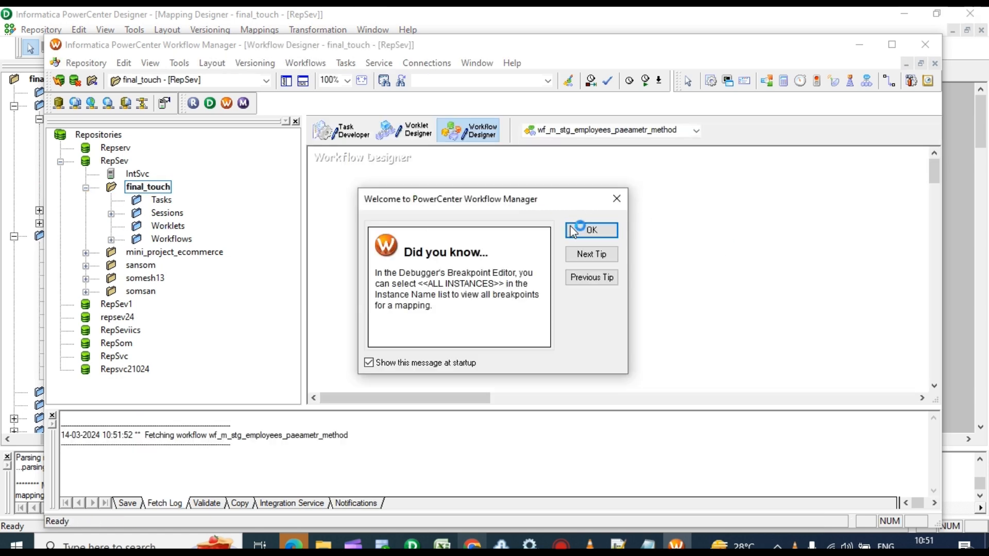
Open the workflow wf_m_stg_customers2 from the final_touch folder in the Workflow Designer and start it
{"action": "left_click", "coordinate": [577, 229]}
{"action": "left_click", "coordinate": [111, 239]}
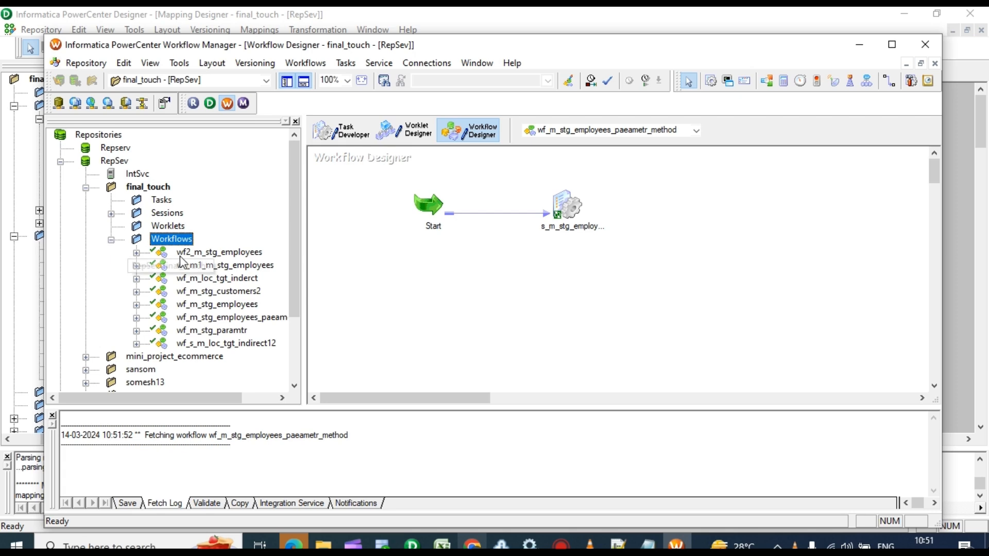
{"action": "left_click_drag", "start_coordinate": [234, 292], "coordinate": [527, 267]}
{"action": "right_click", "coordinate": [638, 181]}
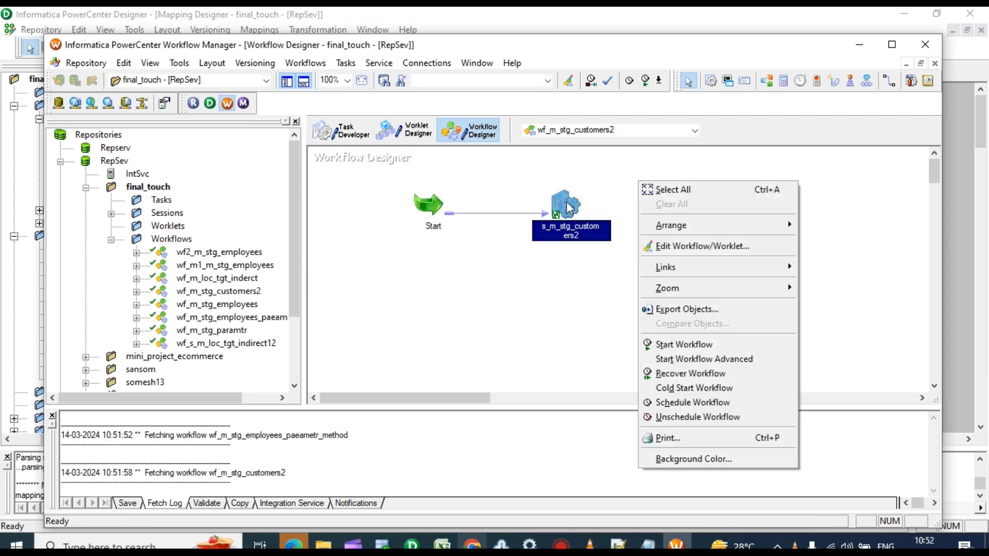
{"action": "left_click", "coordinate": [687, 349]}
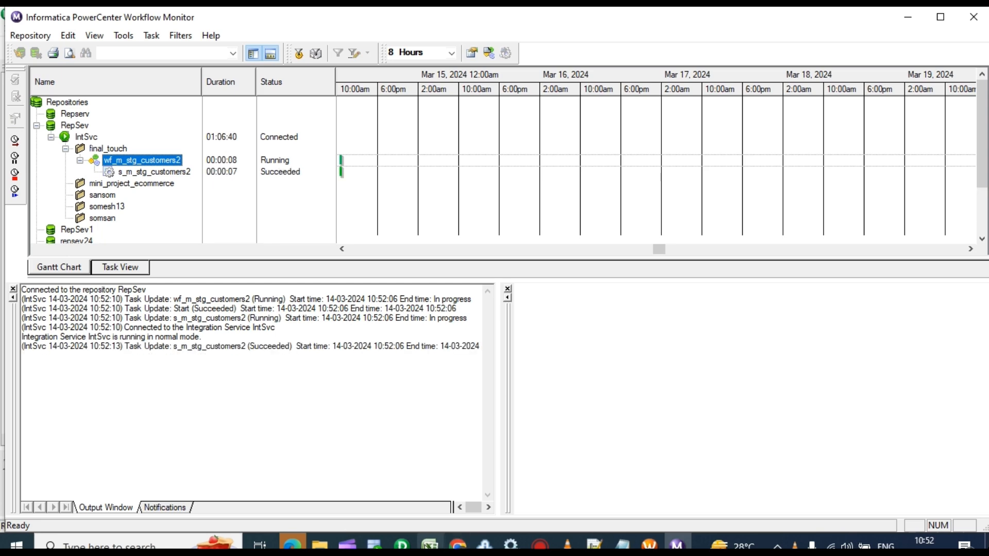
Switch to SQL Developer and rerun select * from stg_customers2 in the OT_STG_DEV24 worksheet
{"action": "left_click", "coordinate": [374, 545]}
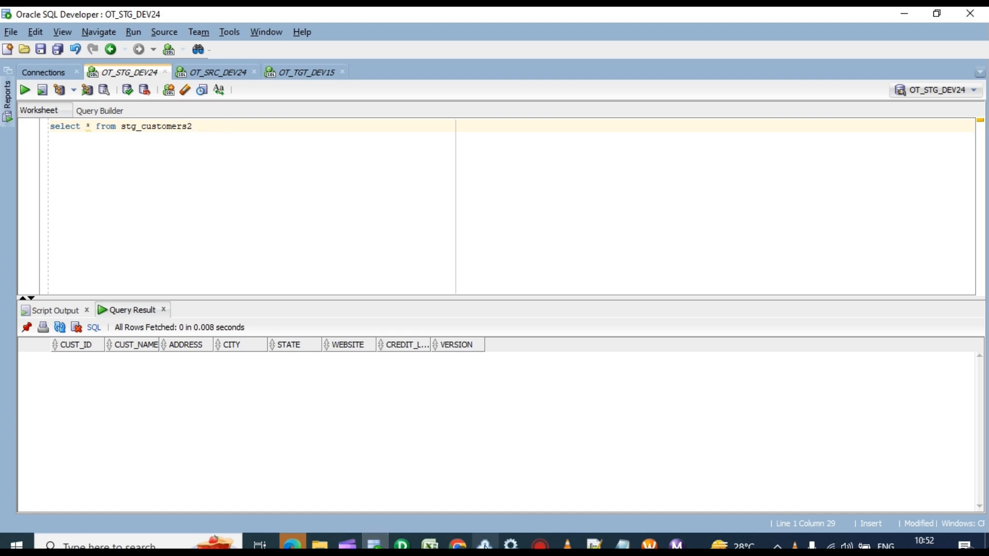
{"action": "left_click", "coordinate": [677, 544]}
{"action": "key", "text": "alt+Tab"}
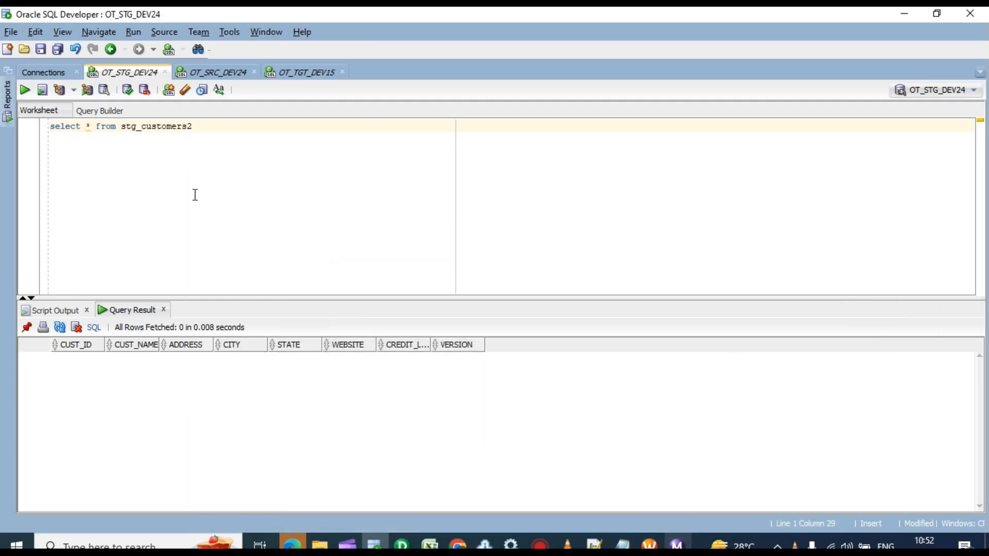
{"action": "key", "text": "ctrl+a"}
{"action": "key", "text": "ctrl+Return"}
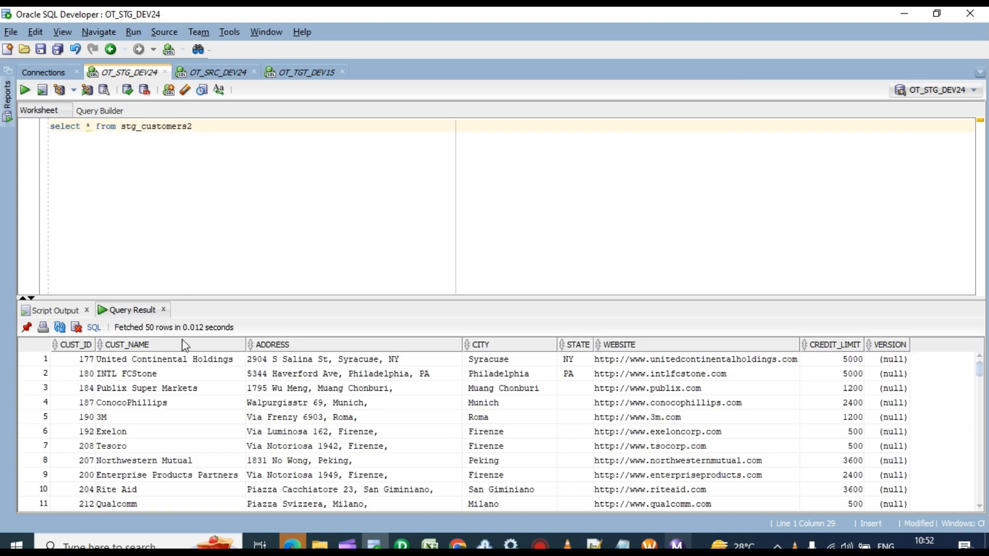
Look through the fetched stg_customers2 rows and check the row count of the query result
{"action": "scroll", "coordinate": [187, 374], "scroll_direction": "down", "scroll_amount": 11}
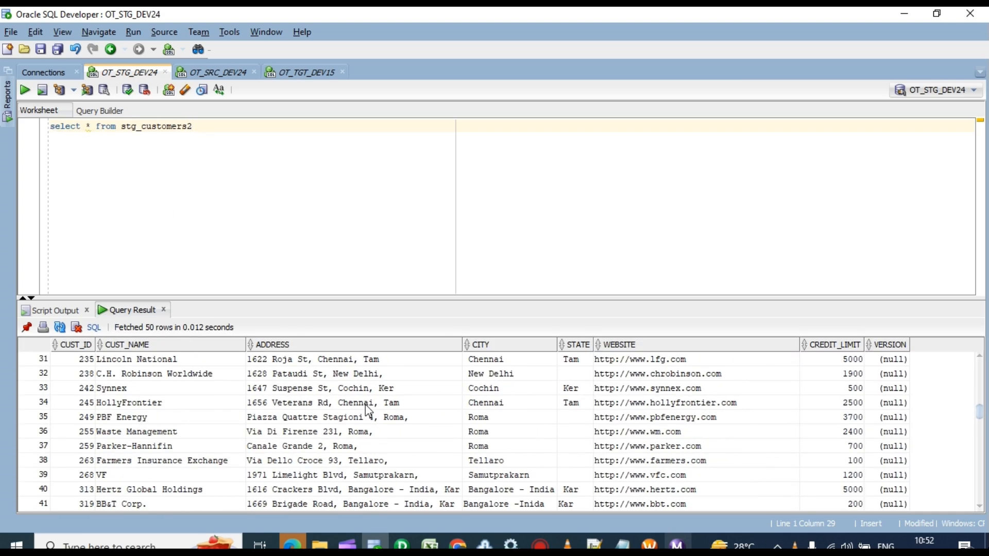
{"action": "scroll", "coordinate": [395, 417], "scroll_direction": "down", "scroll_amount": 8}
{"action": "scroll", "coordinate": [391, 428], "scroll_direction": "up", "scroll_amount": 3}
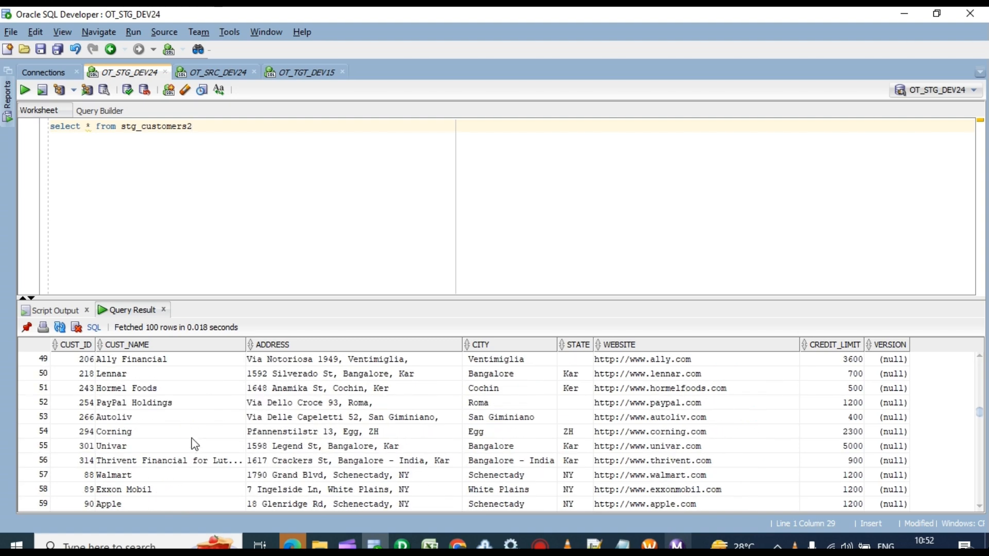
{"action": "left_click", "coordinate": [272, 393]}
{"action": "right_click", "coordinate": [273, 400]}
{"action": "left_click", "coordinate": [322, 449]}
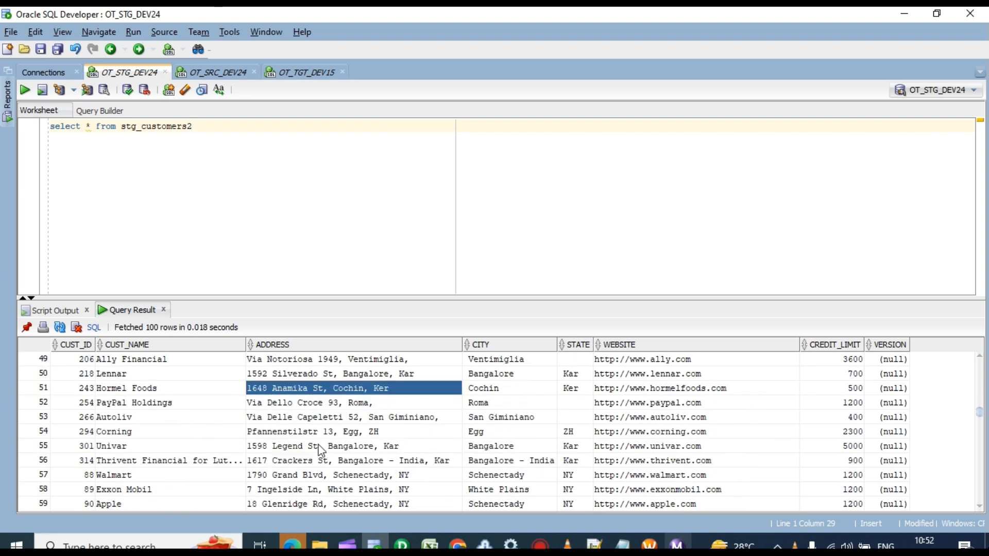
{"action": "left_click", "coordinate": [524, 300]}
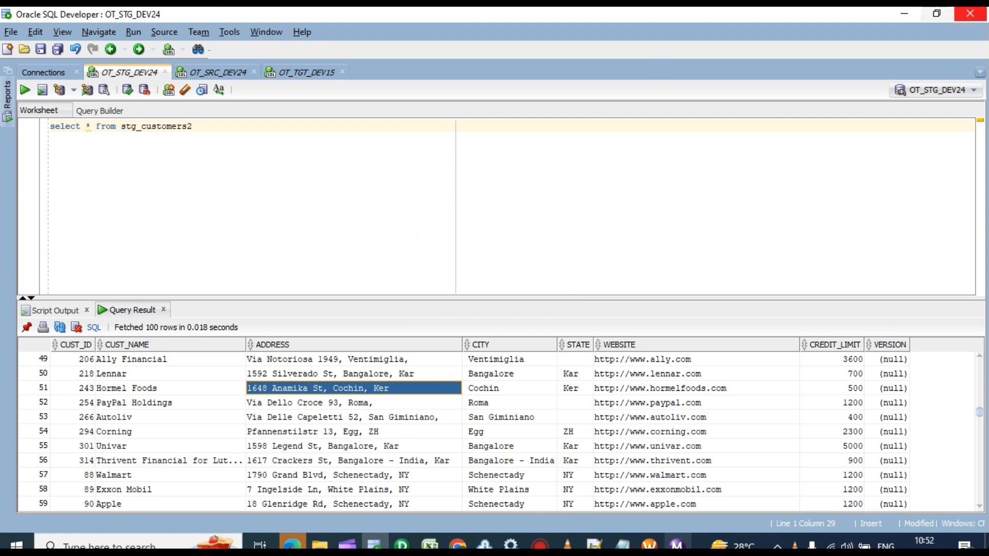
{"action": "left_click", "coordinate": [904, 14]}
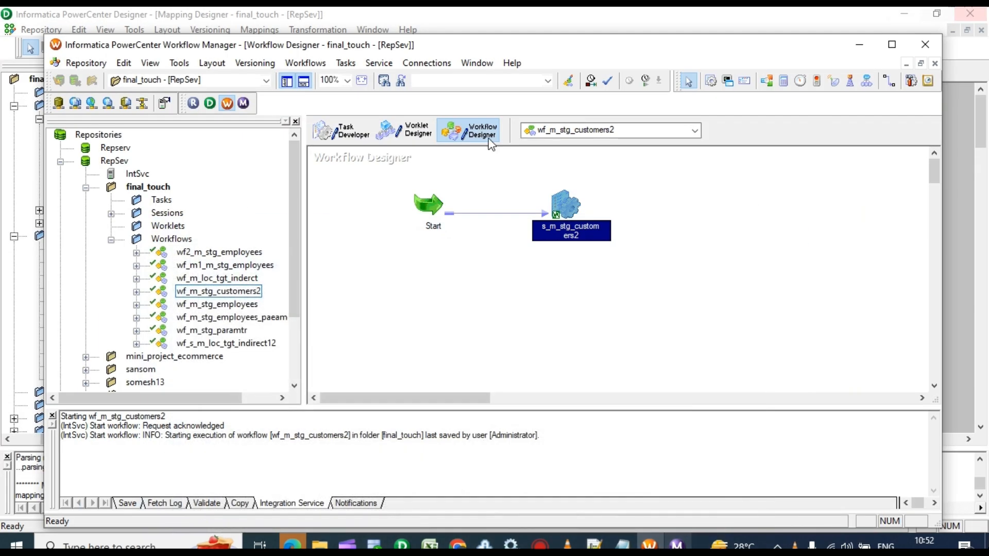
Return to the PowerCenter Designer and clear all objects from the Source Analyzer and Target Designer workspaces
{"action": "left_click", "coordinate": [402, 545]}
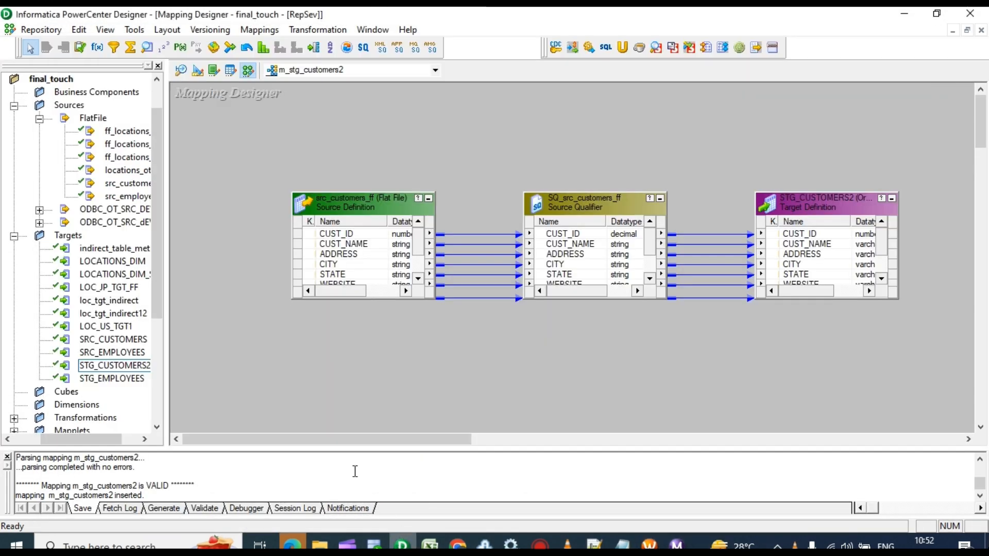
{"action": "left_click", "coordinate": [182, 70]}
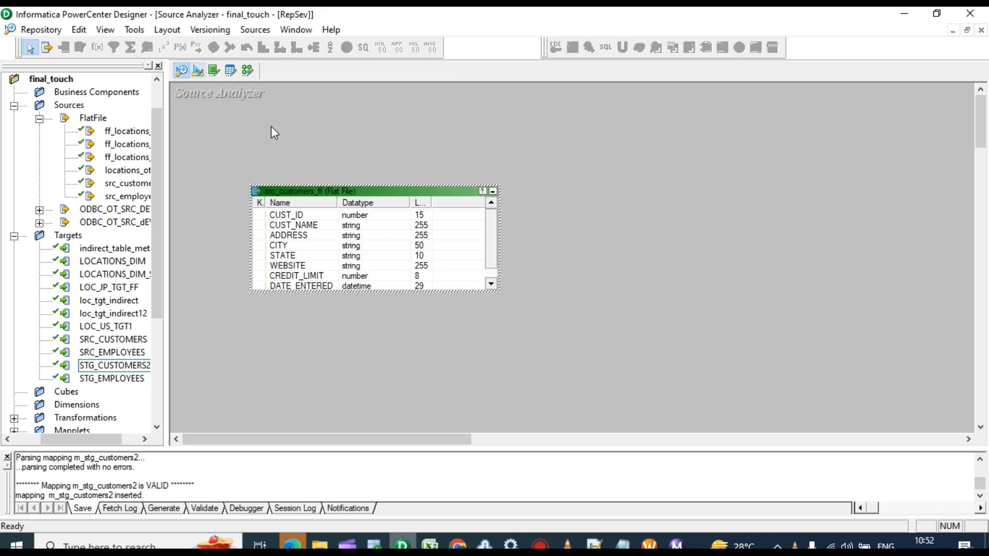
{"action": "right_click", "coordinate": [648, 181]}
{"action": "left_click", "coordinate": [691, 202]}
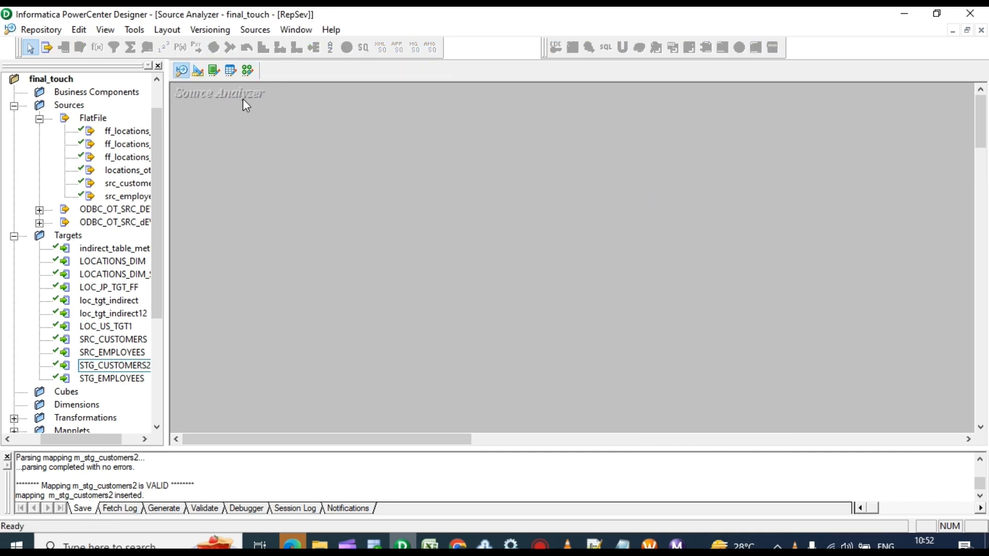
{"action": "left_click", "coordinate": [198, 71]}
{"action": "right_click", "coordinate": [678, 143]}
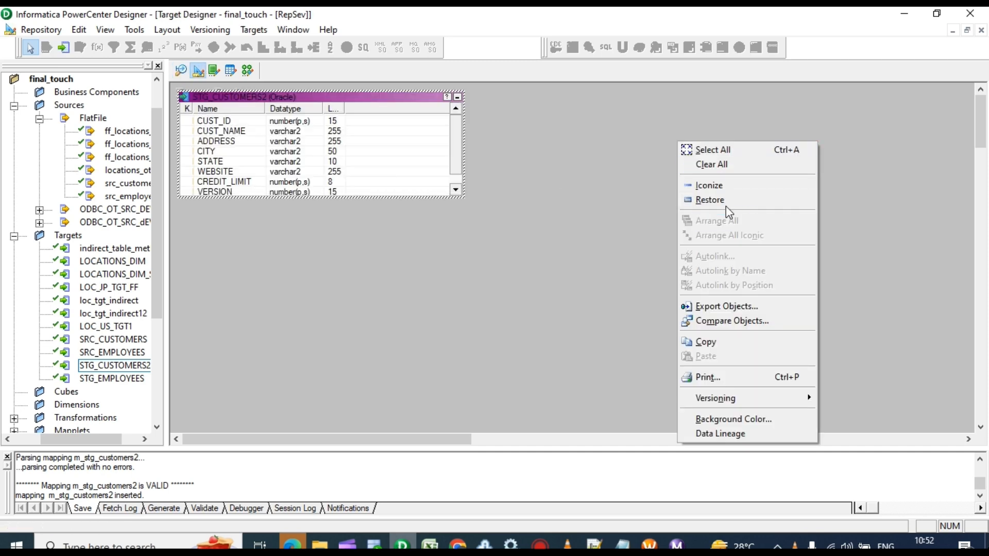
{"action": "left_click", "coordinate": [712, 164]}
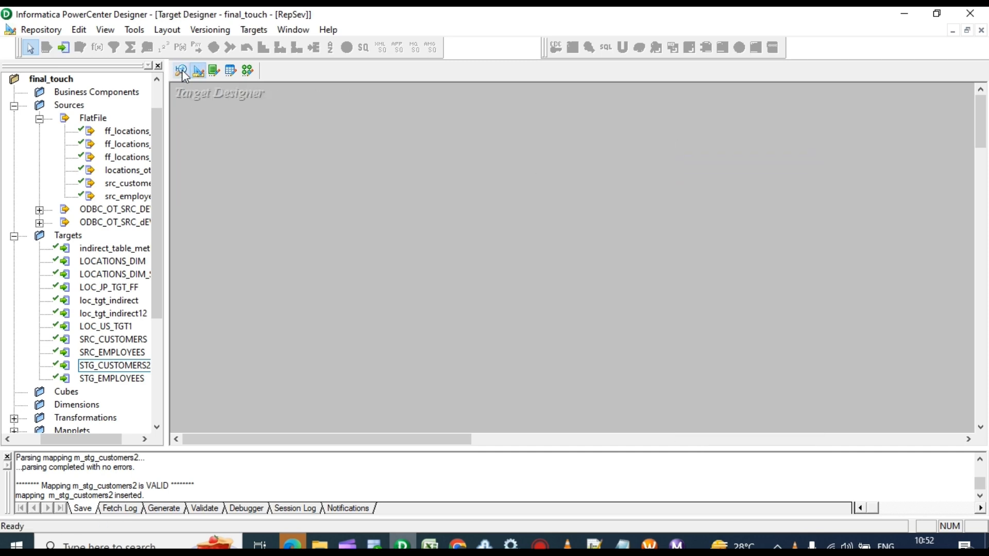
Start a source import from database and connect to the OT_STG_DEV24 data source as ot_stg_dev24 with the account password
{"action": "left_click", "coordinate": [181, 71]}
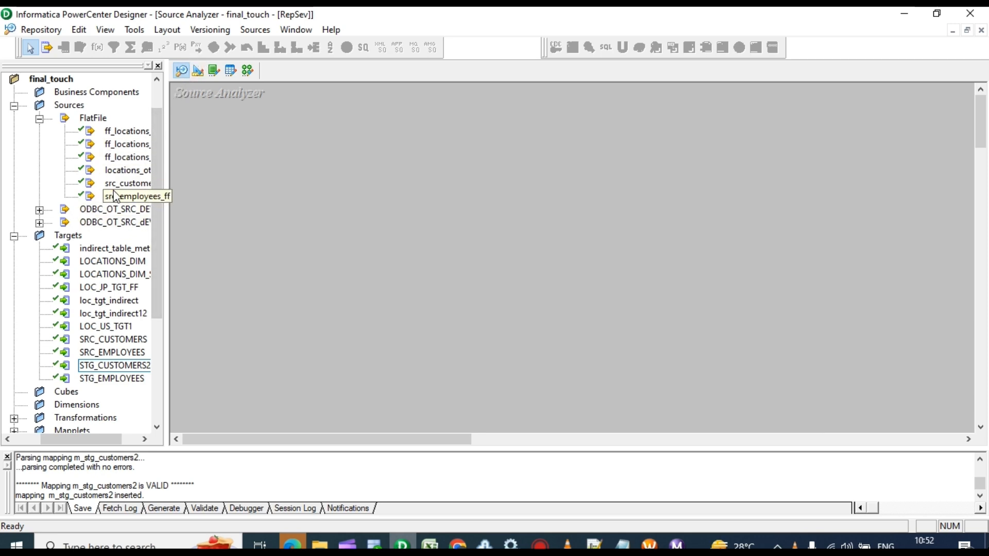
{"action": "left_click", "coordinate": [255, 28]}
{"action": "left_click", "coordinate": [301, 47]}
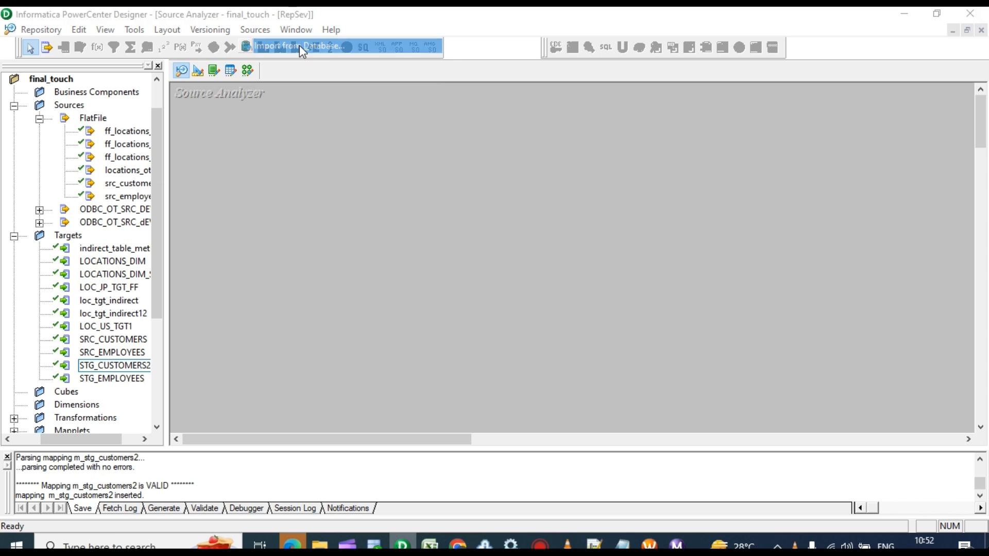
{"action": "left_click", "coordinate": [573, 165]}
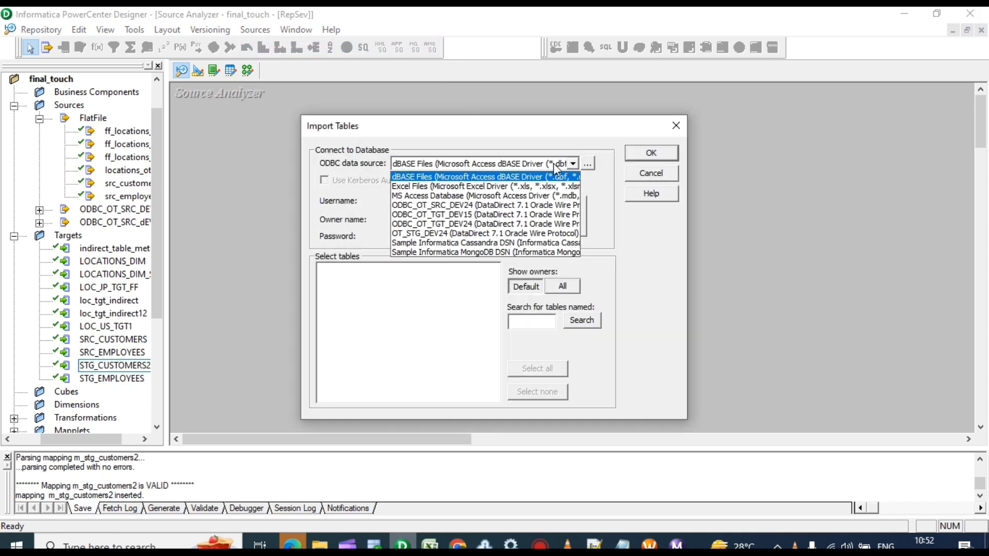
{"action": "left_click", "coordinate": [429, 232]}
{"action": "left_click", "coordinate": [513, 200]}
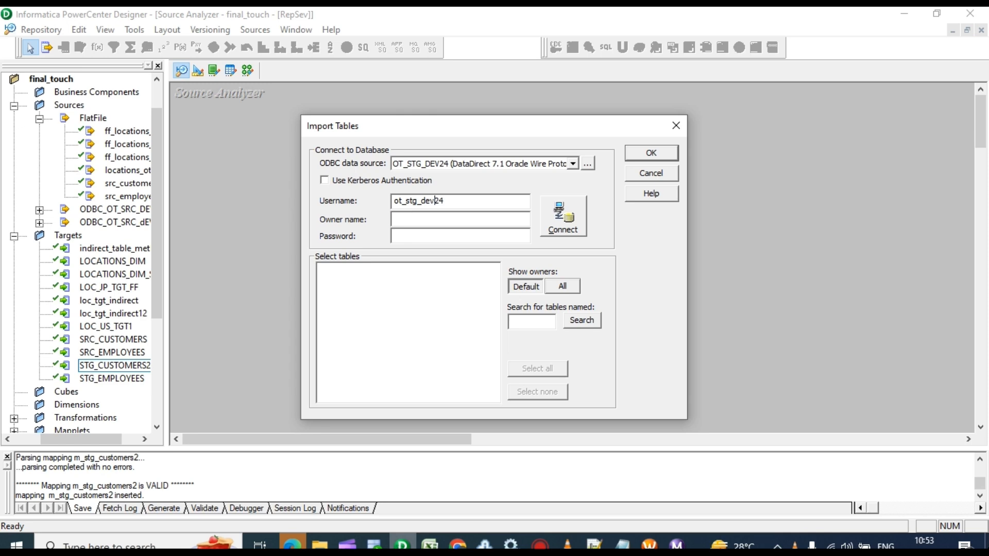
{"action": "left_click", "coordinate": [395, 218]}
{"action": "key", "text": "Return"}
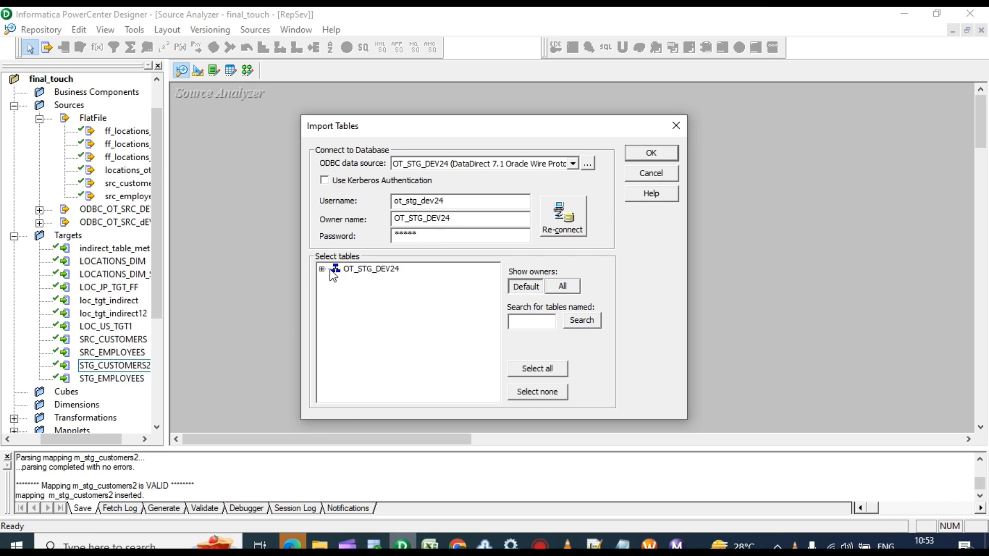
Import the STG_CUSTOMERS2 table of OT_STG_DEV24 as a source definition
{"action": "double_click", "coordinate": [334, 269]}
{"action": "left_click", "coordinate": [336, 280]}
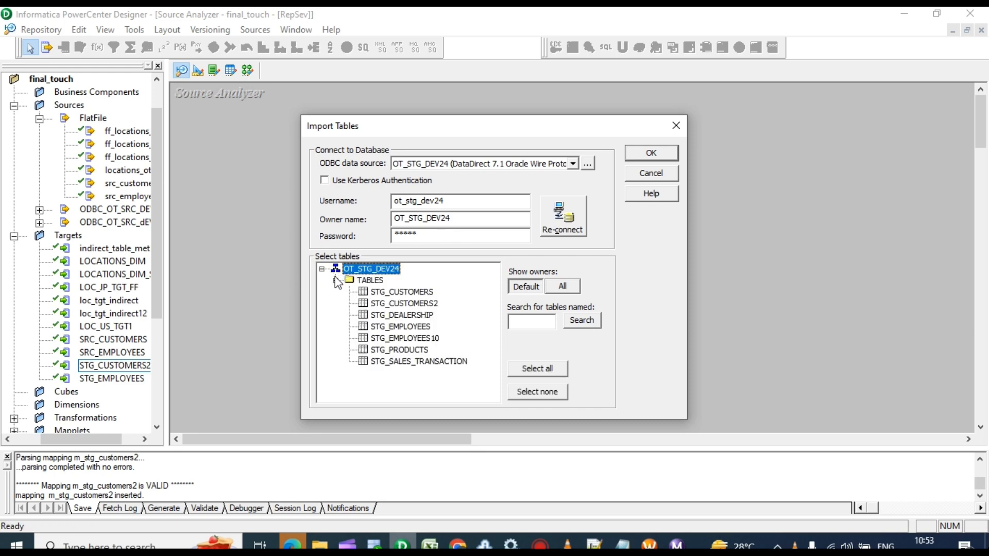
{"action": "left_click", "coordinate": [419, 304]}
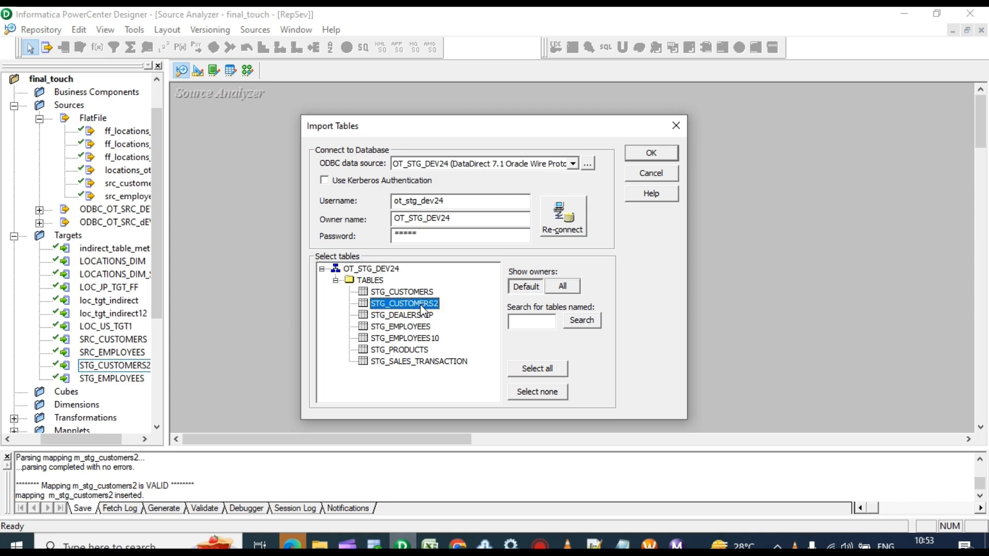
{"action": "left_click", "coordinate": [641, 153]}
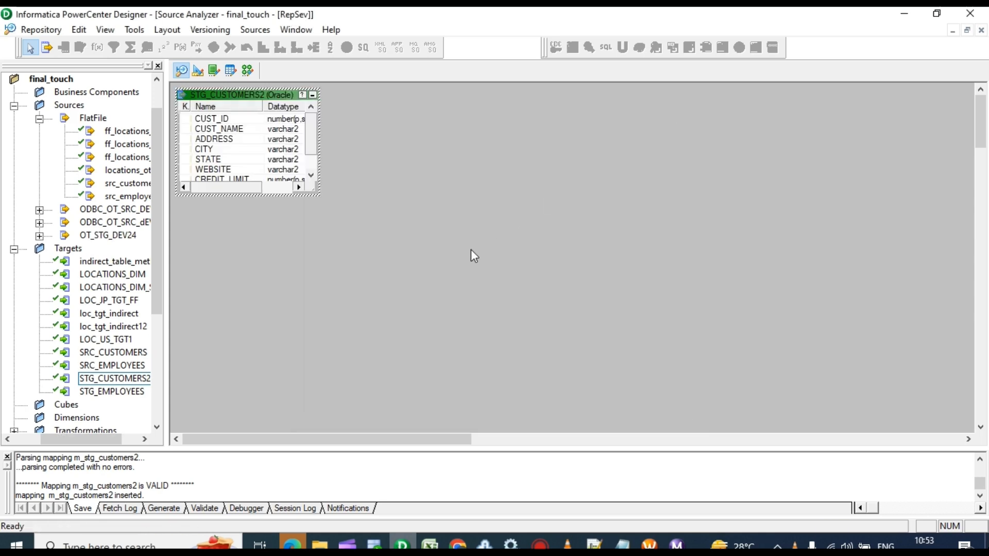
Start a target table import from database in the Target Designer, using the ODBC_OT_TGT_DEV15 data source
{"action": "left_click", "coordinate": [198, 70]}
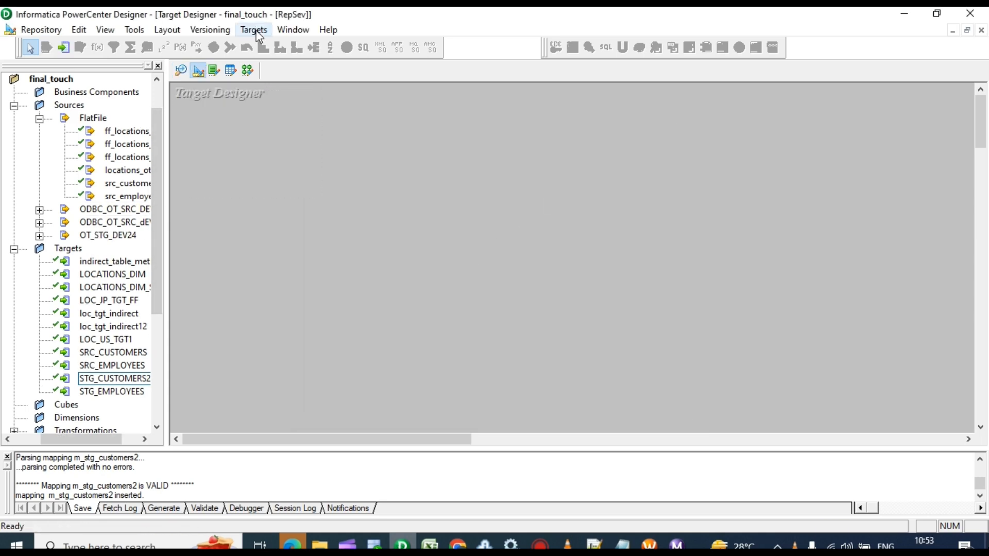
{"action": "left_click", "coordinate": [264, 31]}
{"action": "left_click", "coordinate": [289, 43]}
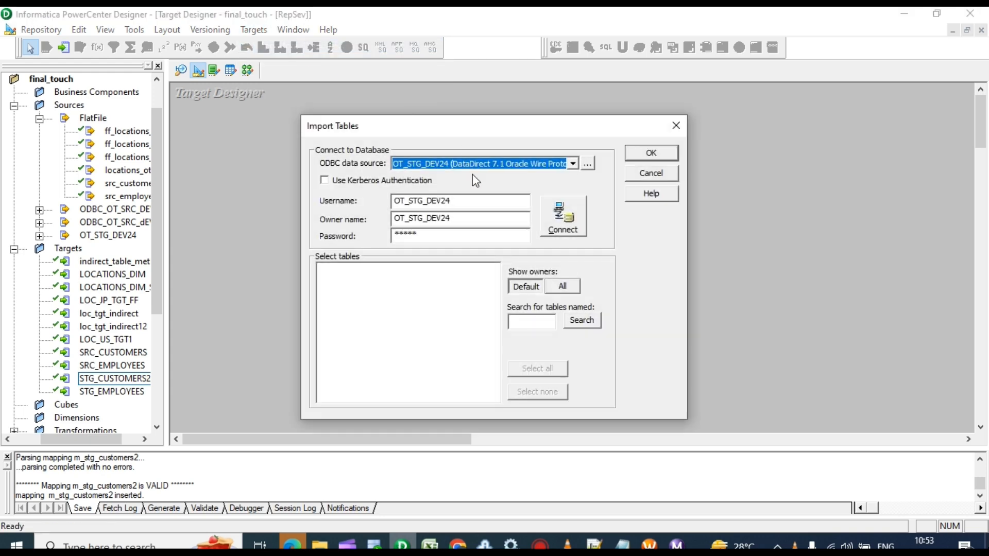
{"action": "left_click", "coordinate": [573, 164]}
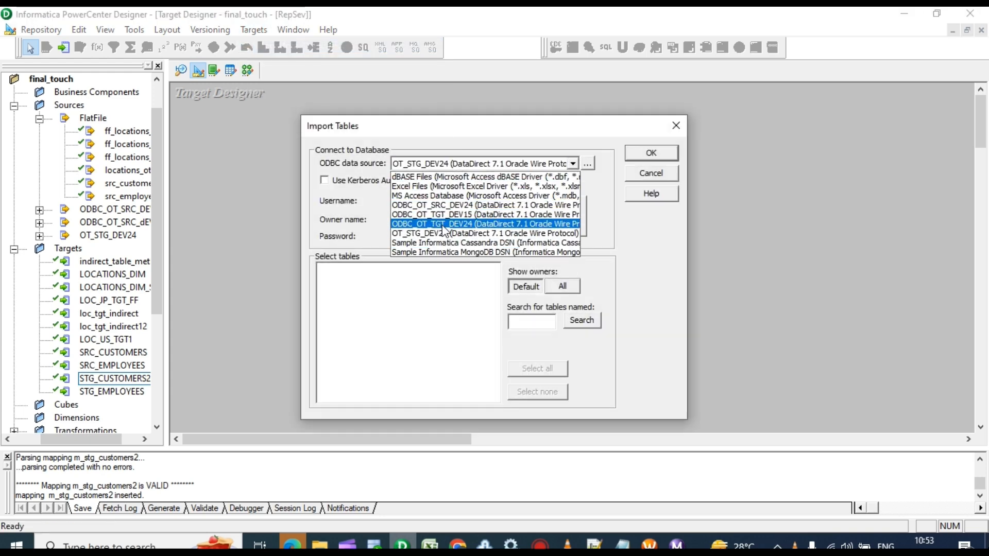
{"action": "left_click", "coordinate": [442, 216]}
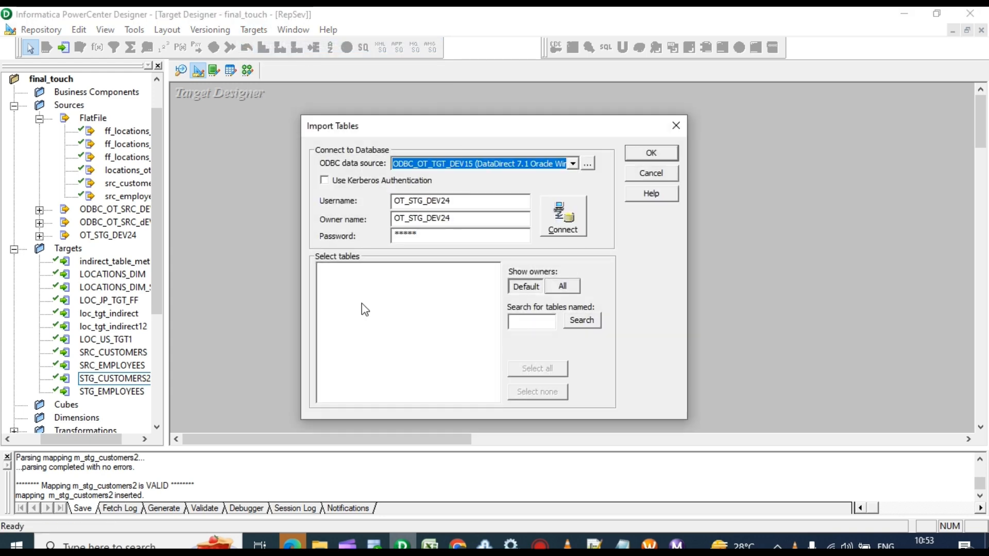
Set the import username to OT_tgt_DEV15 and connect to the target database
{"action": "left_click", "coordinate": [422, 200]}
{"action": "key", "text": "BackSpace"}
{"action": "key", "text": "BackSpace"}
{"action": "key", "text": "BackSpace"}
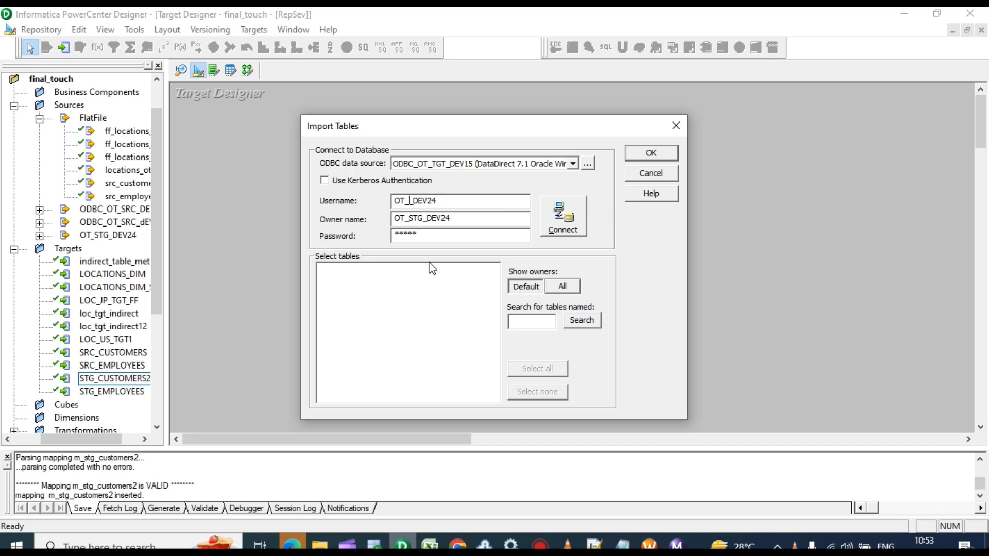
{"action": "type", "text": "tgt"}
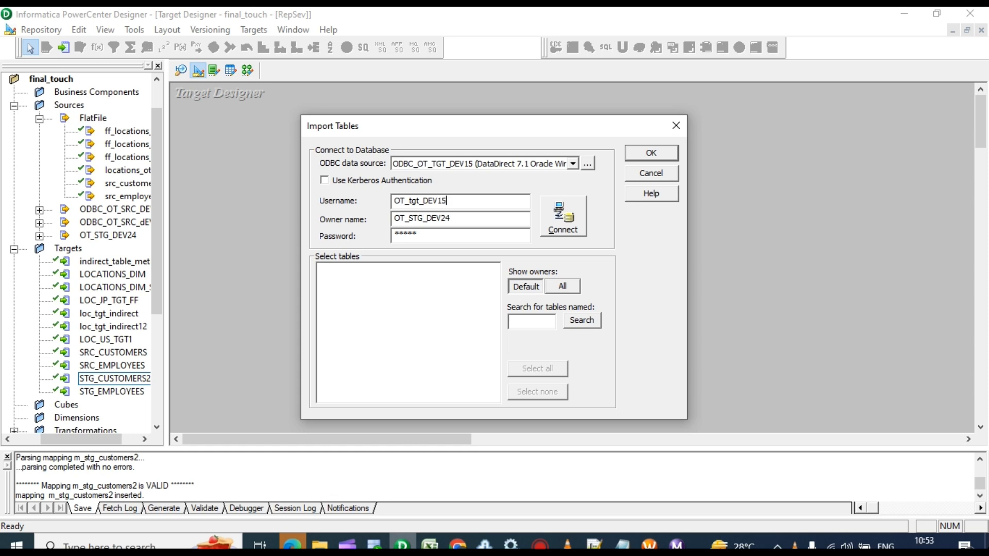
{"action": "left_click", "coordinate": [417, 234]}
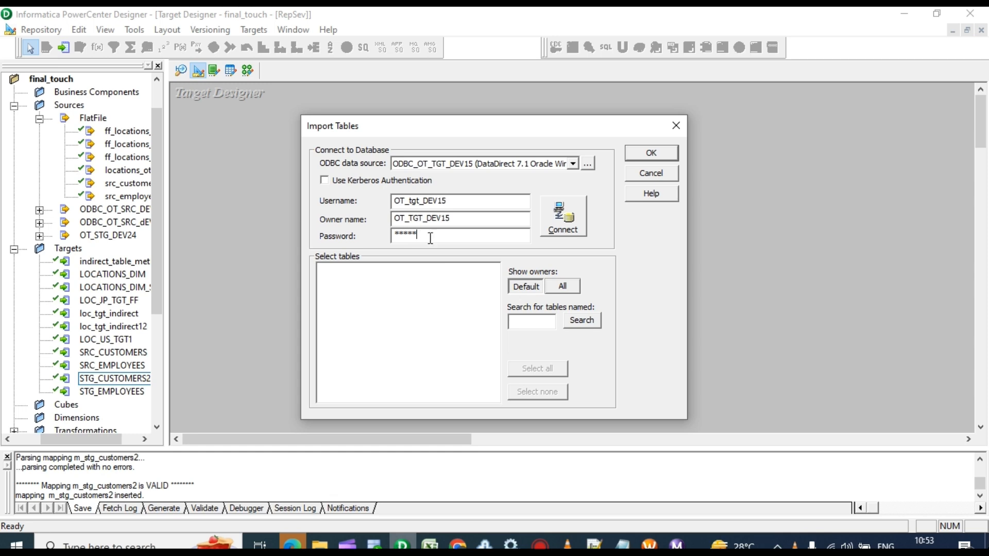
{"action": "left_click", "coordinate": [565, 233]}
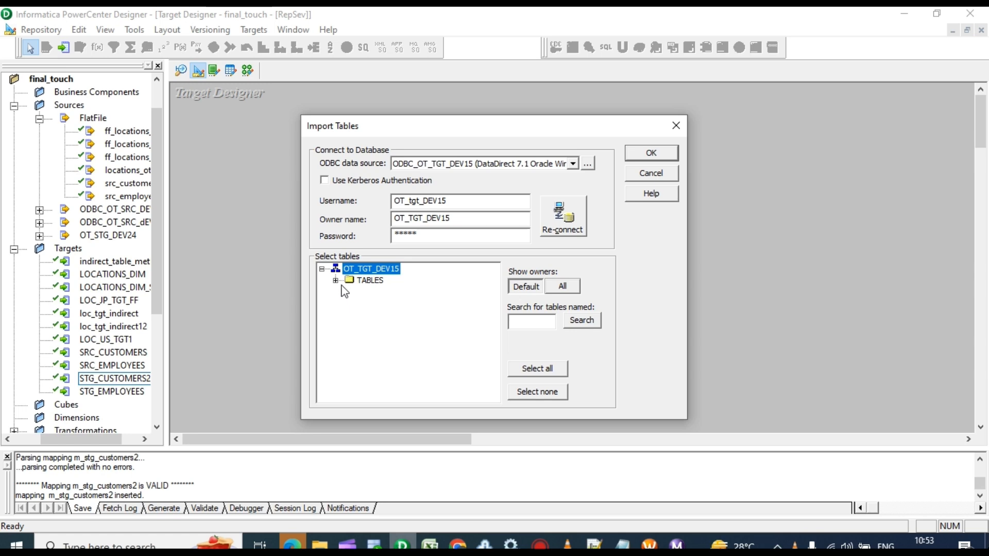
Import the DIM_CUSTOMERS2 table of OT_TGT_DEV15 as a target definition, checking the table name in the SQL Developer target worksheet
{"action": "left_click", "coordinate": [336, 280]}
{"action": "left_click", "coordinate": [410, 340]}
{"action": "scroll", "coordinate": [411, 344], "scroll_direction": "down", "scroll_amount": 2}
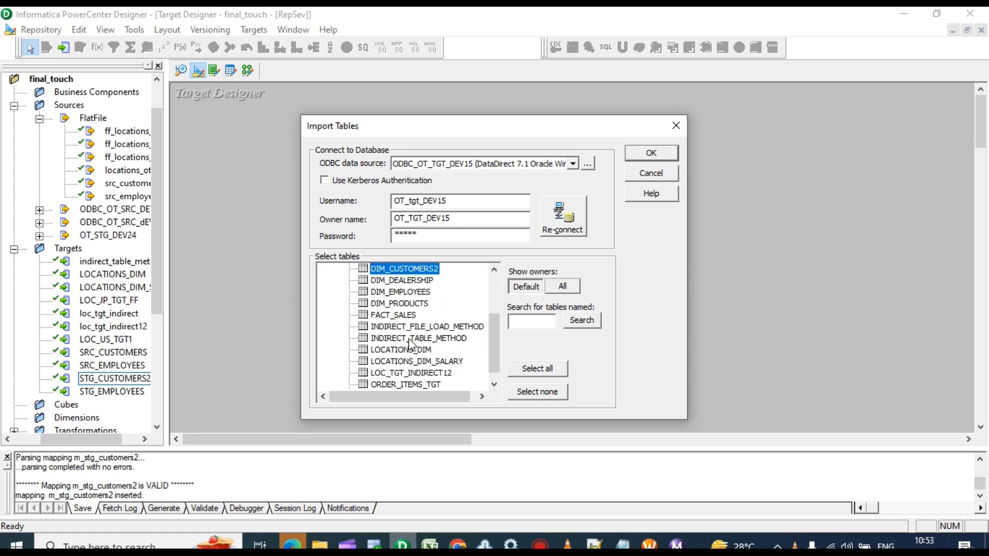
{"action": "scroll", "coordinate": [432, 344], "scroll_direction": "down", "scroll_amount": 1}
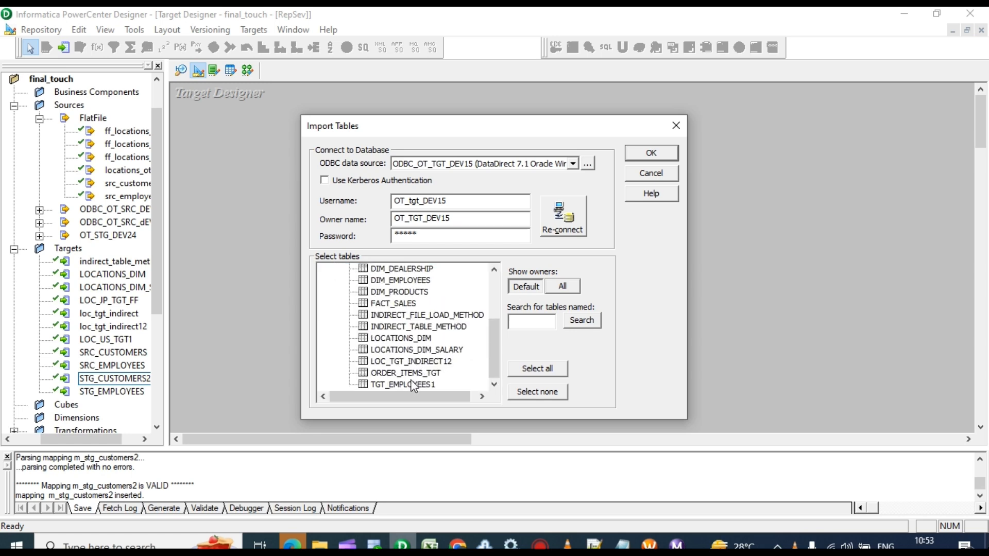
{"action": "scroll", "coordinate": [417, 366], "scroll_direction": "up", "scroll_amount": 3}
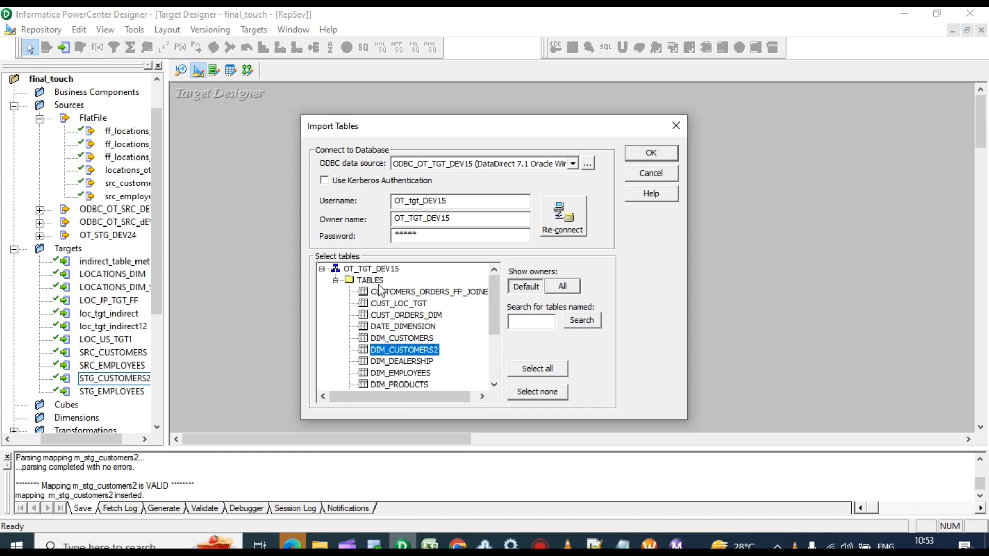
{"action": "left_click", "coordinate": [374, 545]}
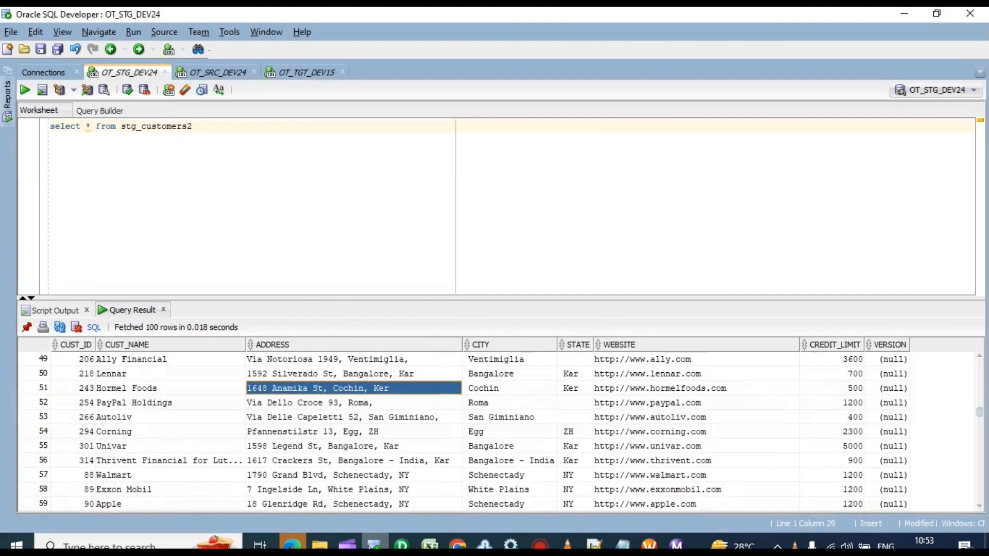
{"action": "left_click", "coordinate": [209, 74]}
{"action": "left_click", "coordinate": [292, 72]}
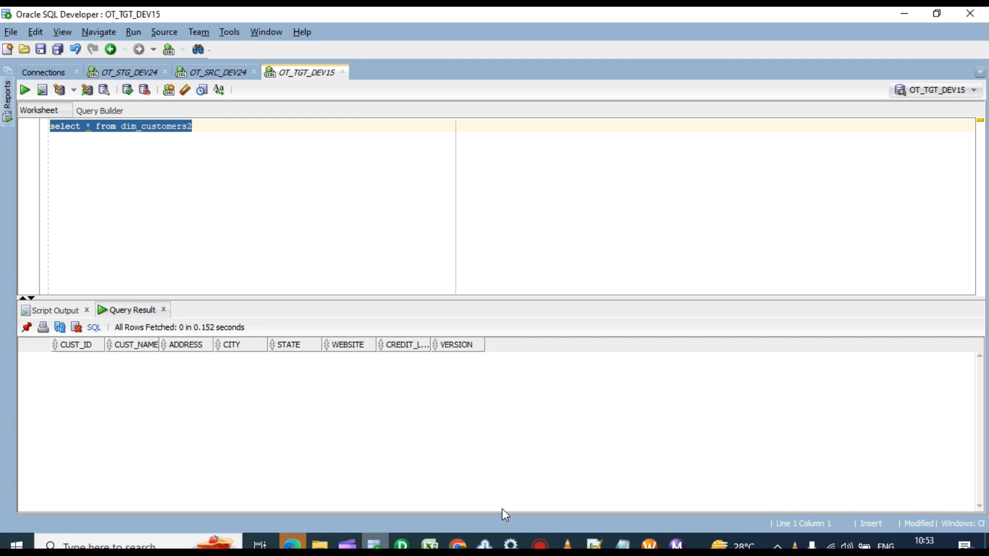
{"action": "left_click", "coordinate": [403, 544]}
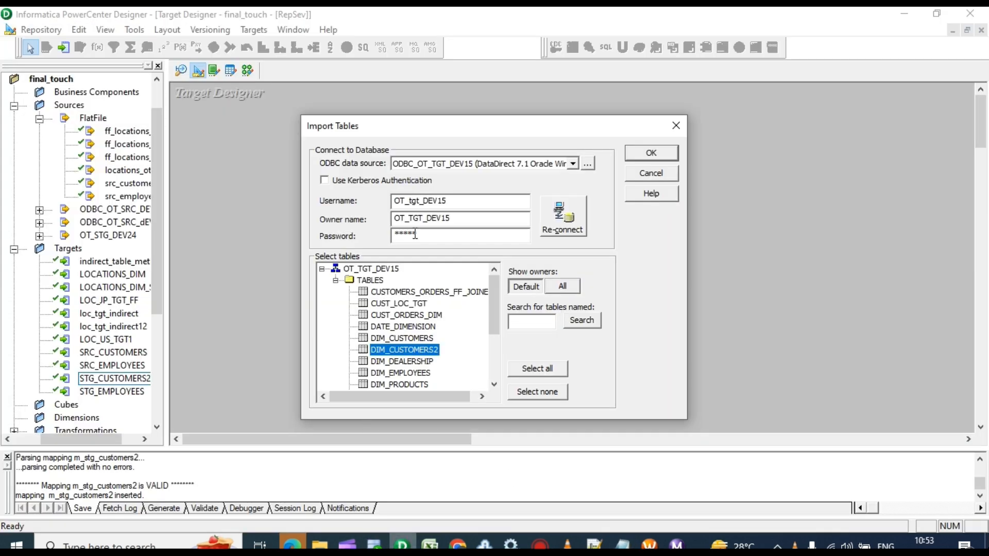
{"action": "left_click", "coordinate": [652, 155]}
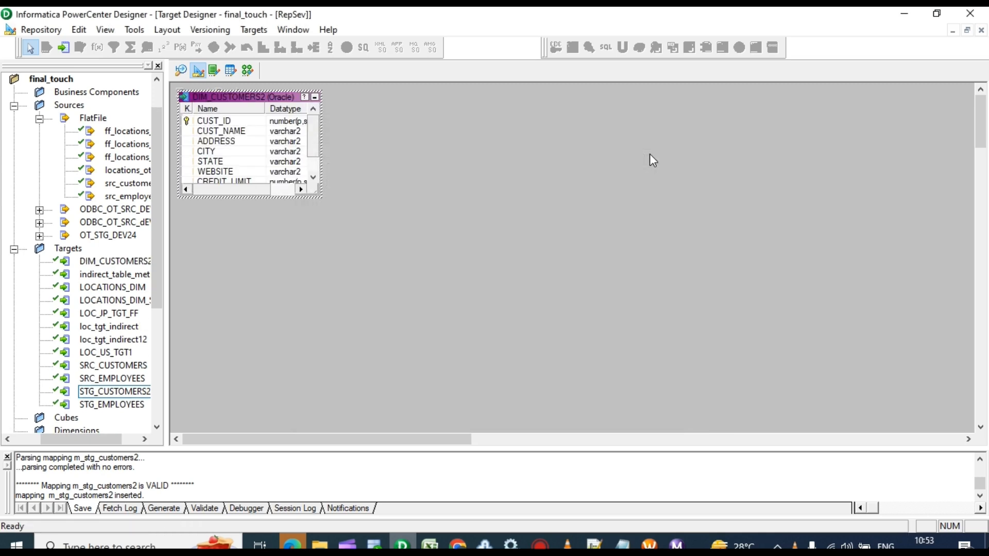
Create a new mapping named m_dim_customers_dynamic_lookup in the Mapping Designer
{"action": "left_click", "coordinate": [247, 70]}
{"action": "left_click", "coordinate": [259, 29]}
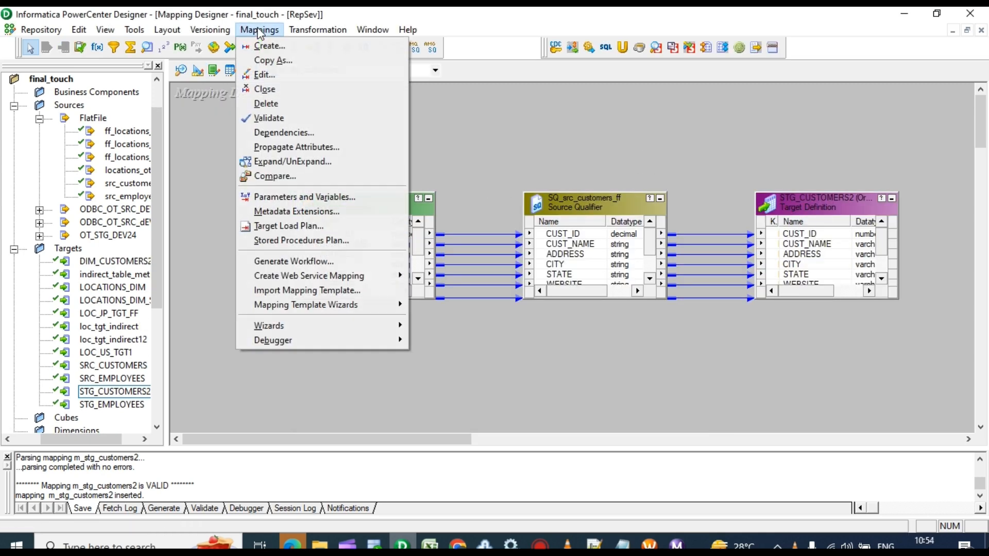
{"action": "left_click", "coordinate": [265, 46]}
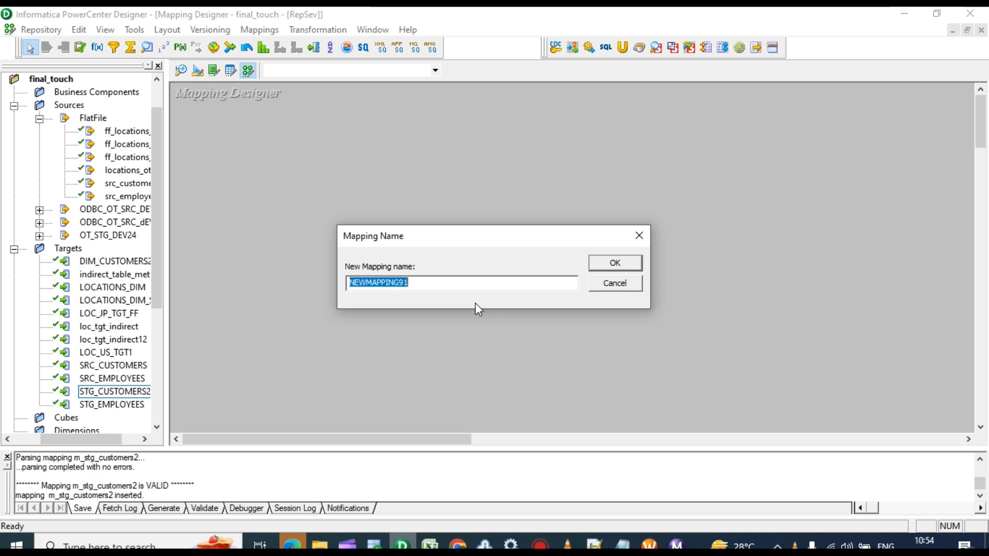
{"action": "type", "text": "m_"}
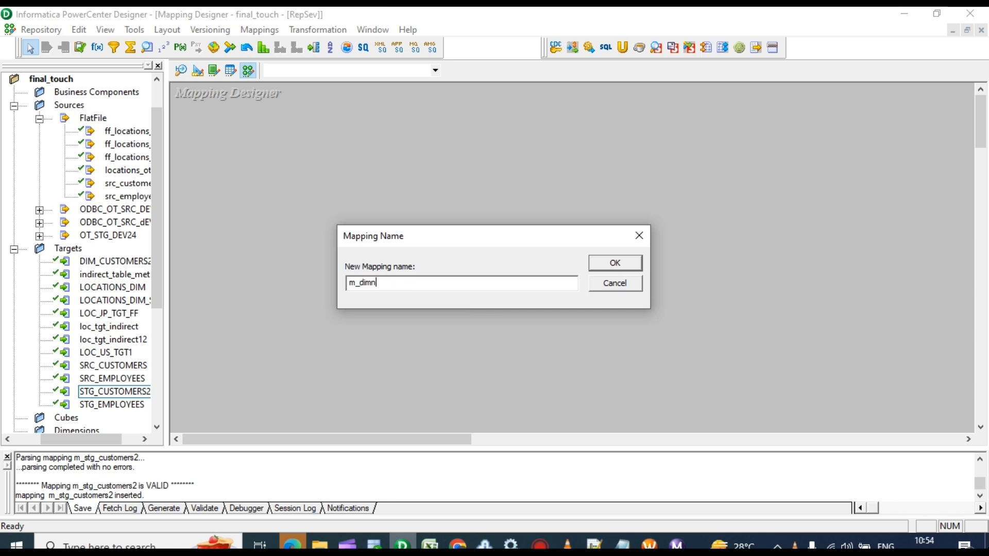
{"action": "type", "text": "dim_s"}
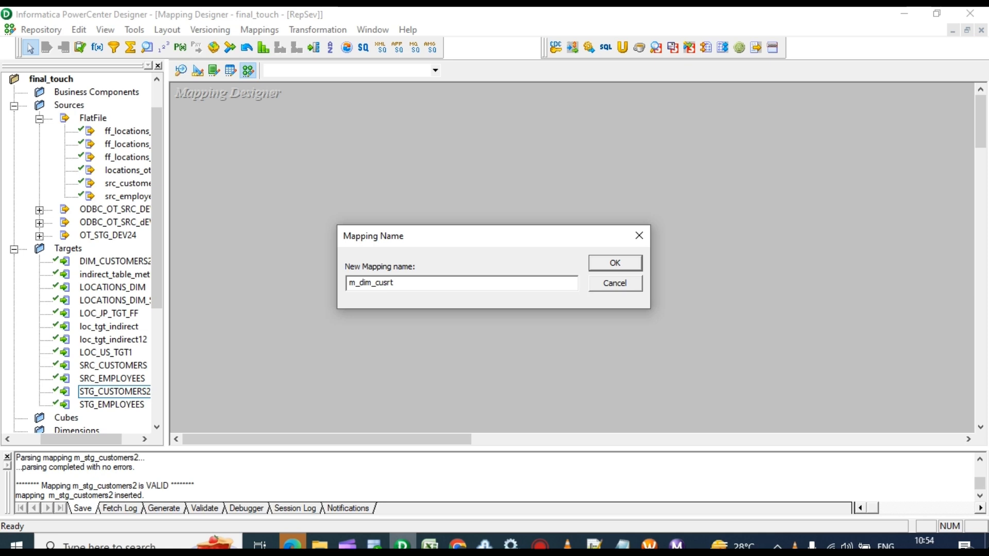
{"action": "key", "text": "BackSpace"}
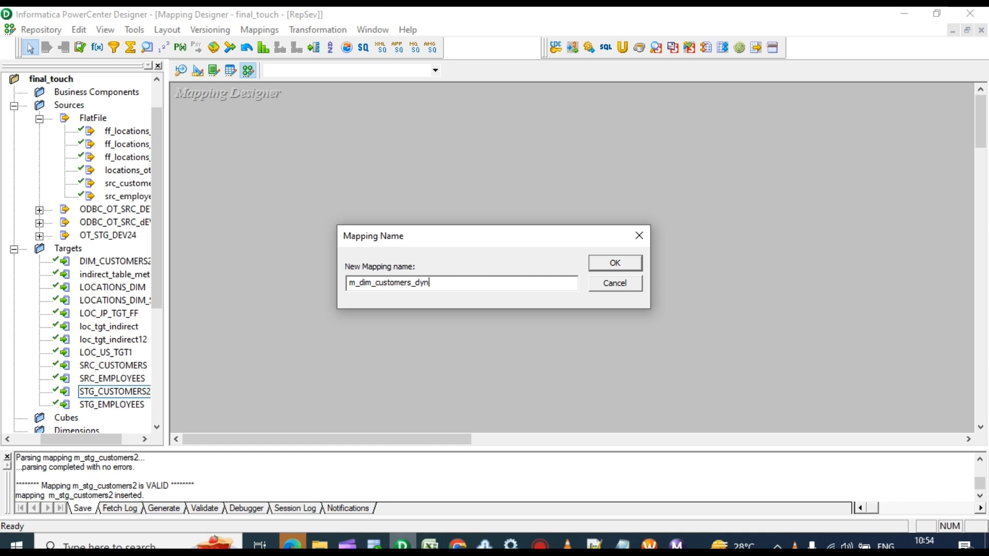
{"action": "type", "text": "amic"}
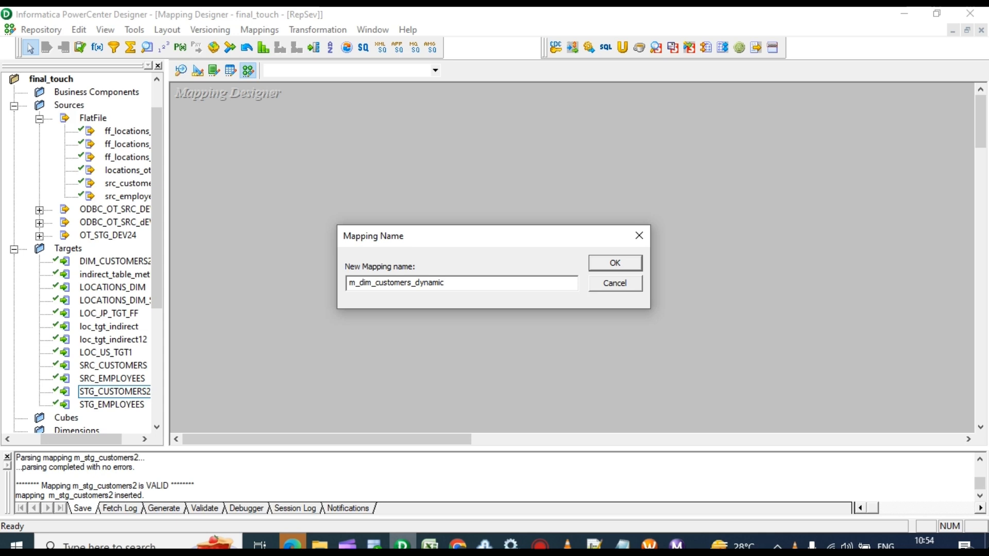
{"action": "type", "text": "_"}
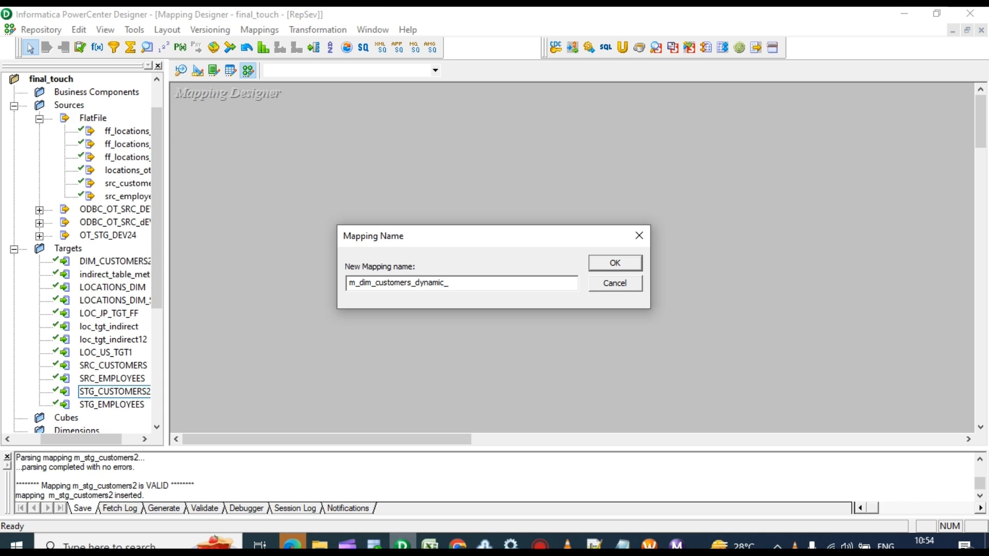
{"action": "type", "text": "lookup"}
{"action": "left_click", "coordinate": [616, 264]}
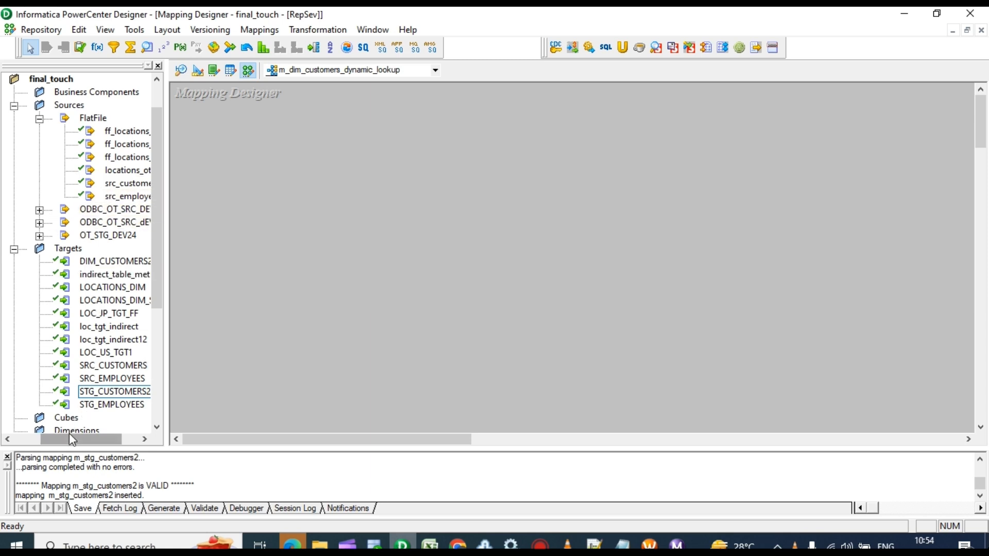
Add the OT_STG_DEV24 source STG_CUSTOMERS2 and the STG_CUSTOMERS2 target definition to the mapping
{"action": "left_click_drag", "start_coordinate": [69, 438], "coordinate": [76, 438]}
{"action": "left_click", "coordinate": [29, 118]}
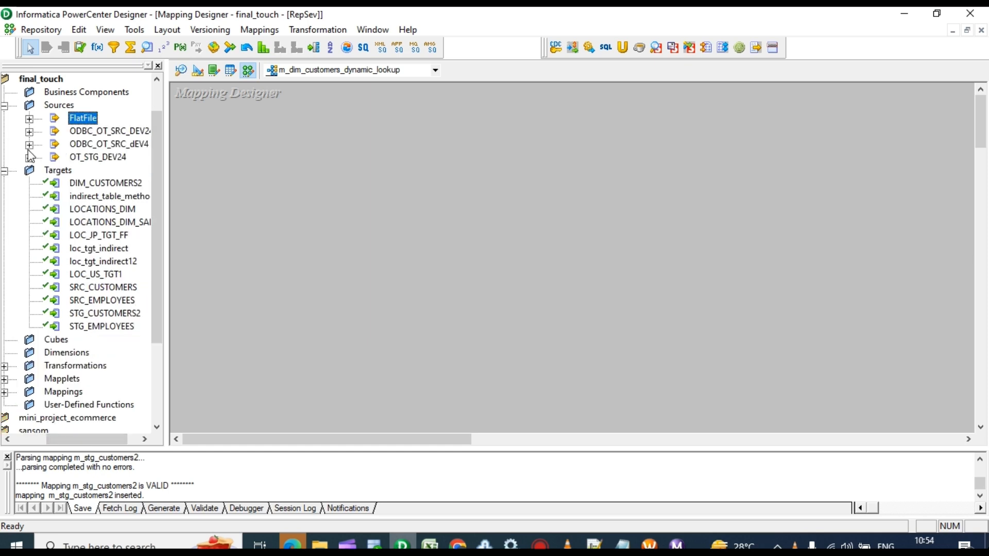
{"action": "left_click", "coordinate": [30, 158]}
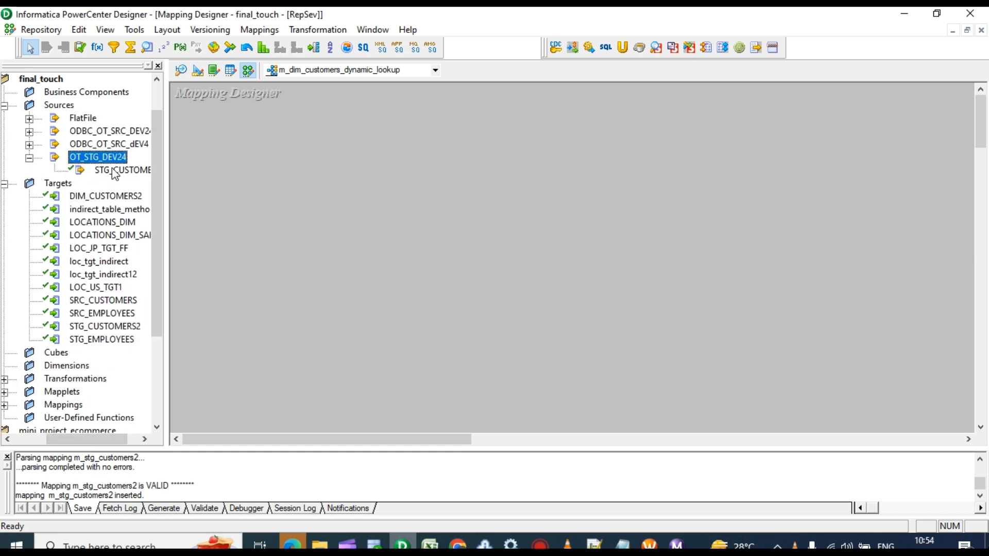
{"action": "left_click_drag", "start_coordinate": [111, 170], "coordinate": [239, 159]}
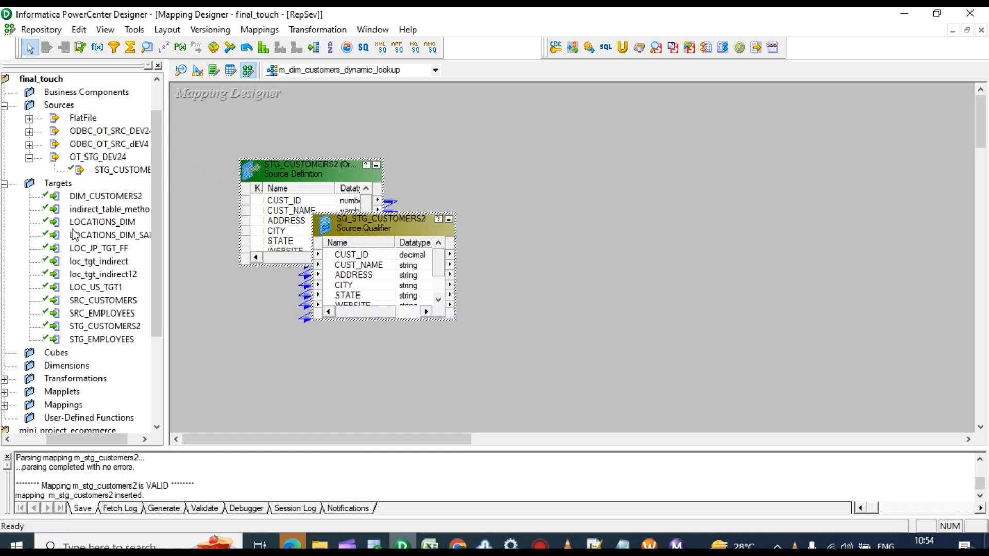
{"action": "left_click_drag", "start_coordinate": [103, 327], "coordinate": [715, 176]}
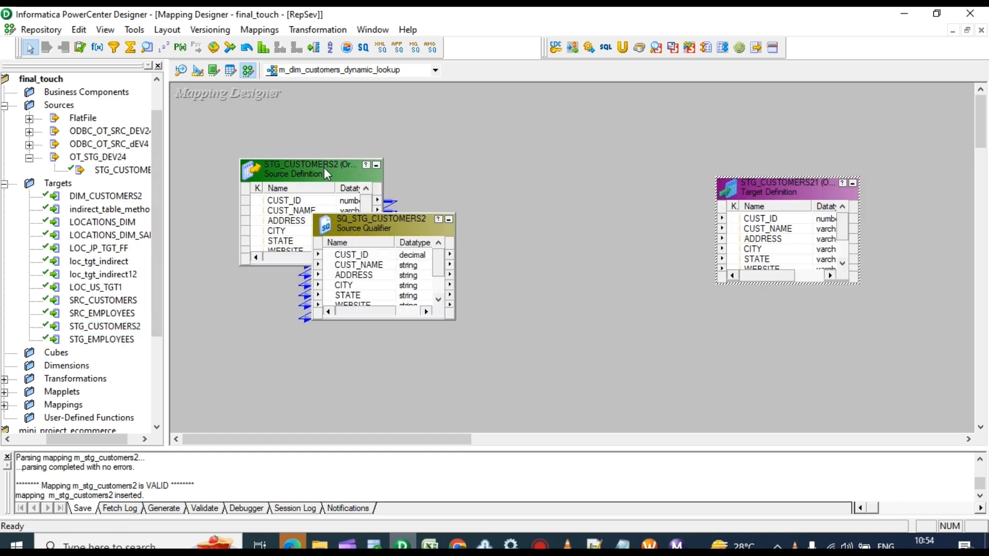
Spread out the source and target definitions and enlarge the source qualifier, leaving room between the qualifier and the target
{"action": "left_click_drag", "start_coordinate": [324, 169], "coordinate": [269, 179]}
{"action": "left_click_drag", "start_coordinate": [397, 214], "coordinate": [397, 173]}
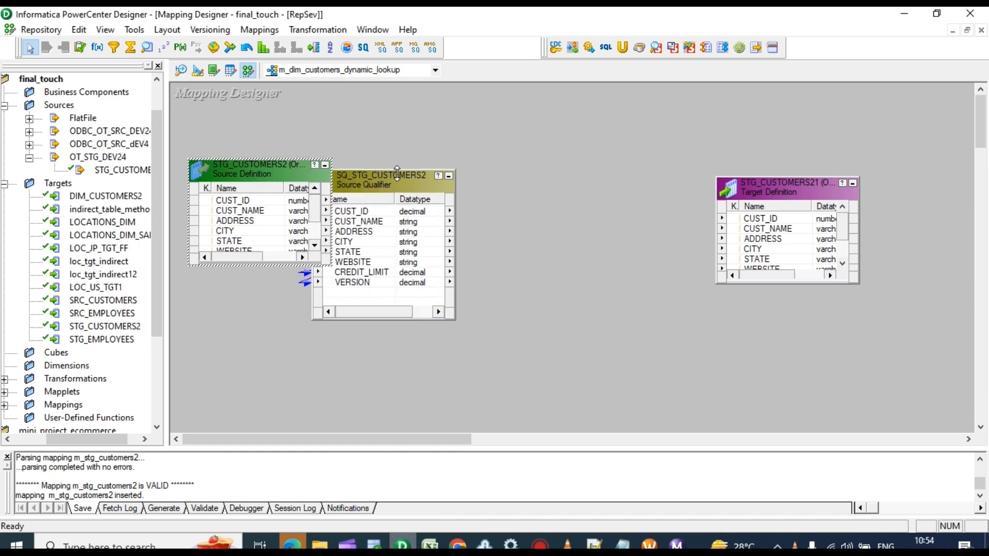
{"action": "left_click_drag", "start_coordinate": [266, 171], "coordinate": [249, 162]}
{"action": "left_click_drag", "start_coordinate": [796, 190], "coordinate": [861, 133]}
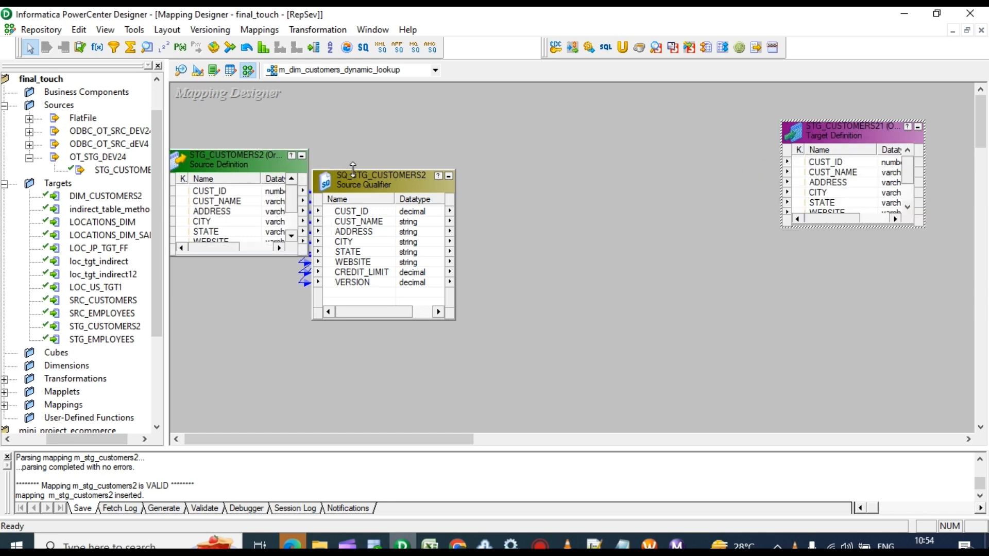
Add a Lookup transformation between the source qualifier and the target, using the STG_CUSTOMERS2 target as lookup table
{"action": "left_click", "coordinate": [147, 47]}
{"action": "left_click_drag", "start_coordinate": [557, 95], "coordinate": [711, 230]}
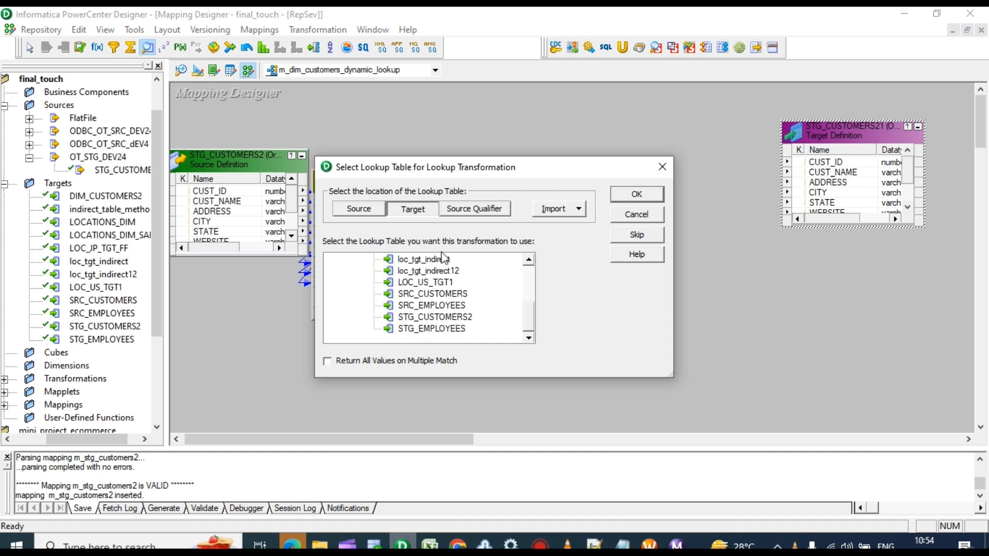
{"action": "scroll", "coordinate": [448, 299], "scroll_direction": "up", "scroll_amount": 1}
{"action": "scroll", "coordinate": [455, 311], "scroll_direction": "up", "scroll_amount": 2}
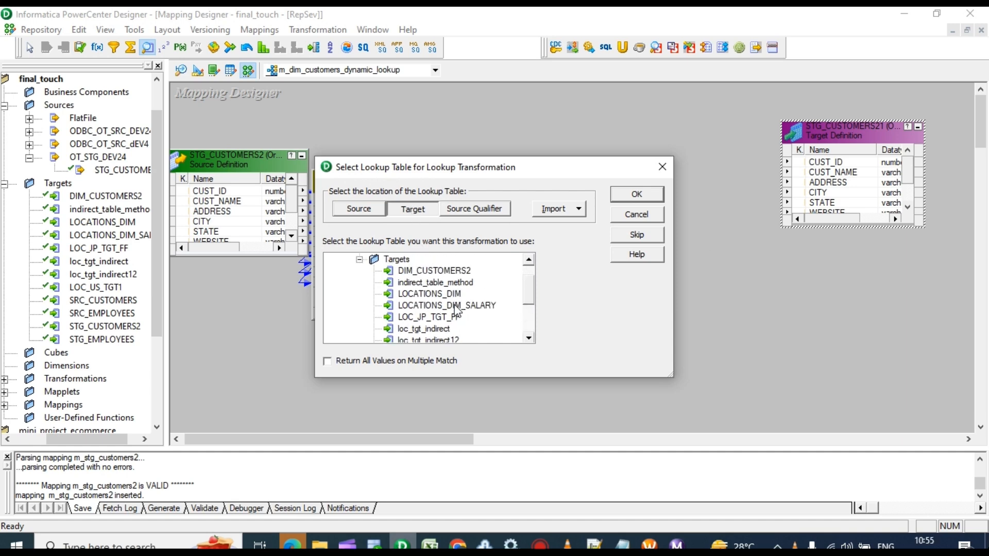
{"action": "scroll", "coordinate": [463, 299], "scroll_direction": "down", "scroll_amount": 3}
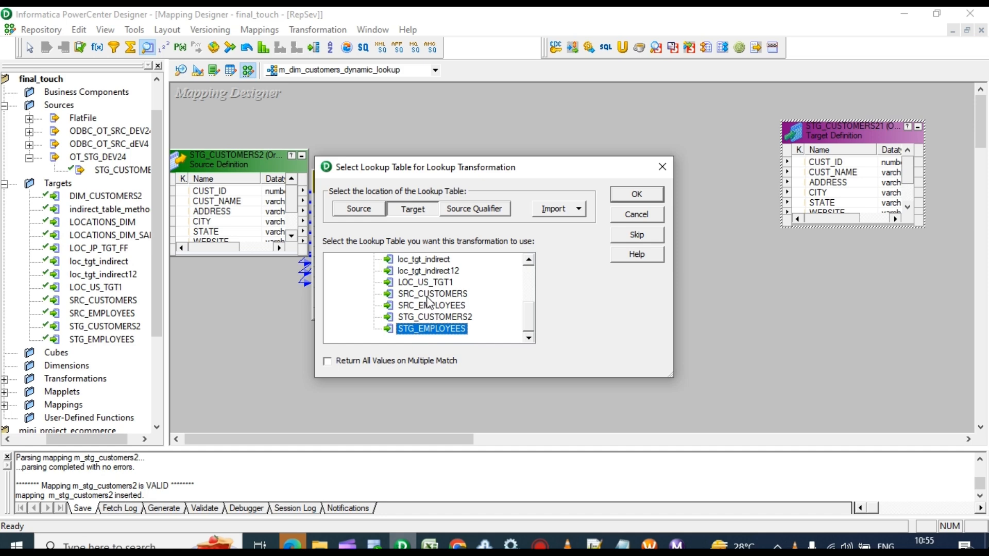
{"action": "left_click", "coordinate": [436, 318]}
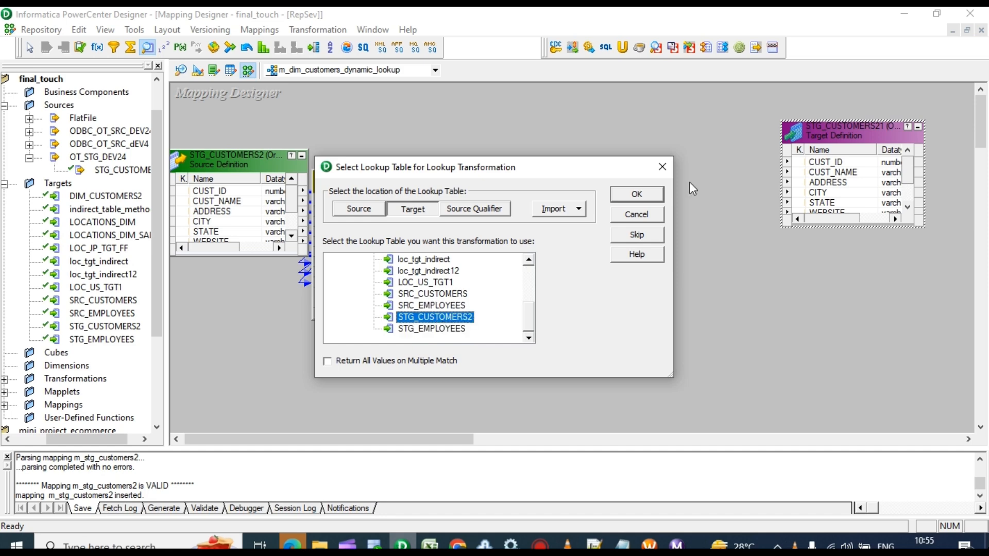
{"action": "left_click", "coordinate": [637, 196]}
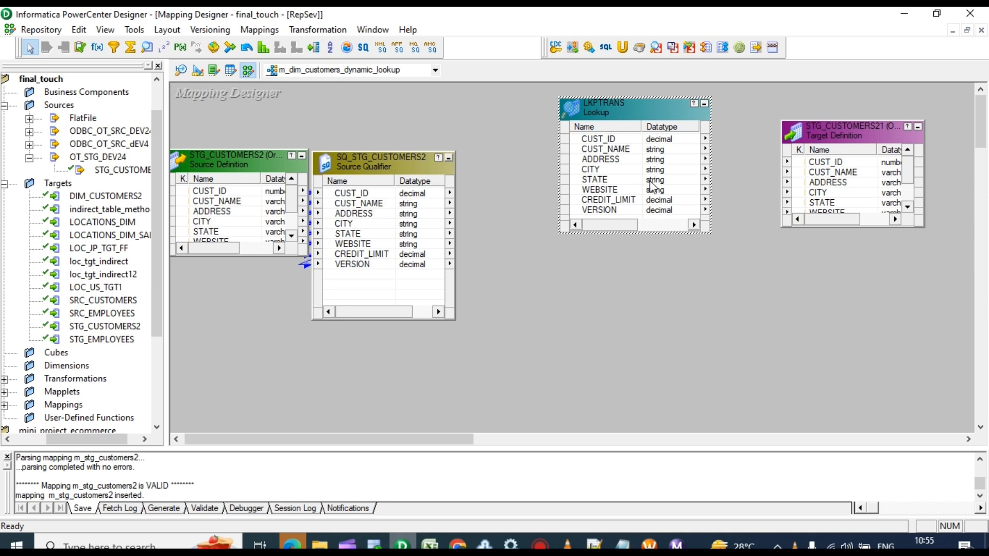
Delete every port of the lookup except CUST_ID and VERSION, and accept the transformation without a lookup condition
{"action": "double_click", "coordinate": [611, 187]}
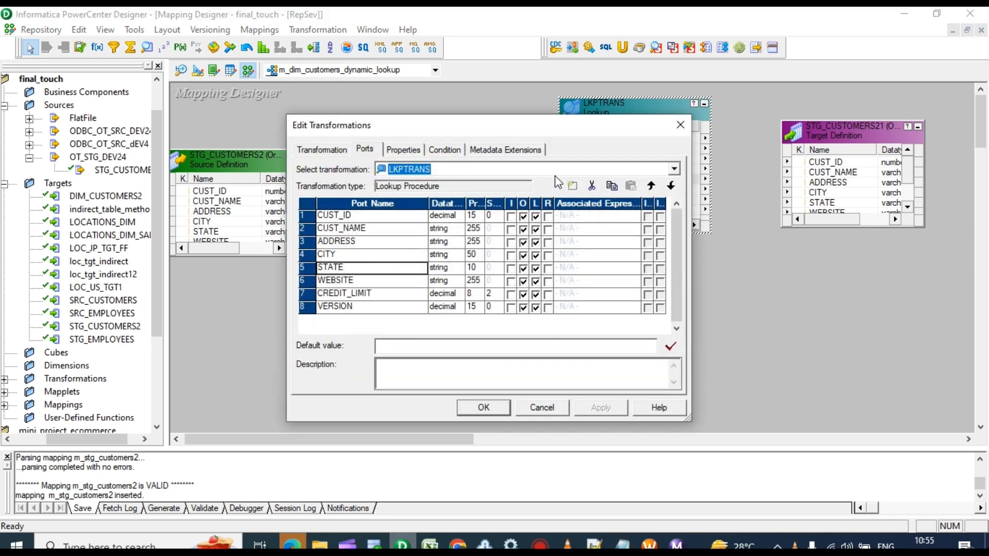
{"action": "left_click", "coordinate": [592, 186]}
{"action": "left_click", "coordinate": [592, 186]}
{"action": "left_click", "coordinate": [592, 186]}
{"action": "left_click", "coordinate": [592, 186]}
{"action": "left_click", "coordinate": [592, 186]}
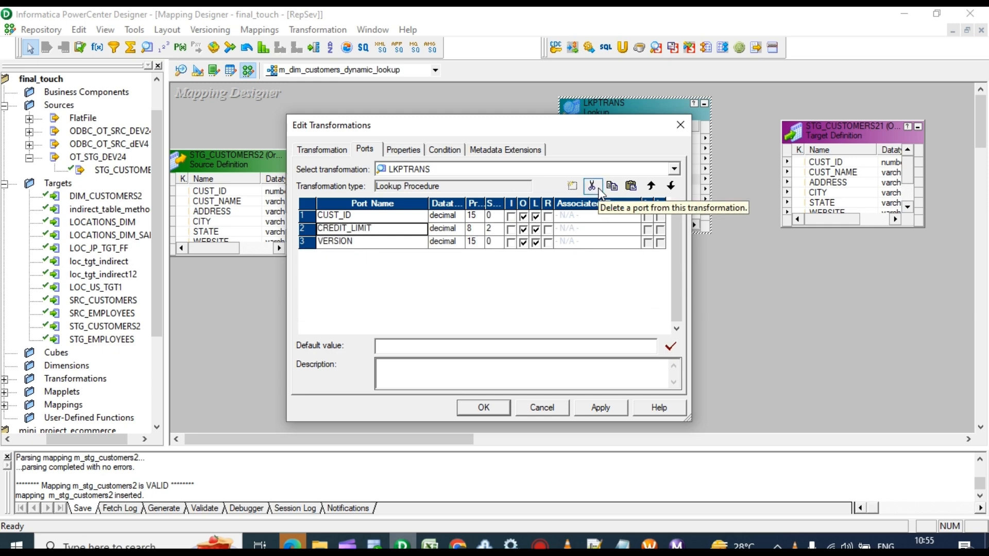
{"action": "left_click", "coordinate": [598, 189]}
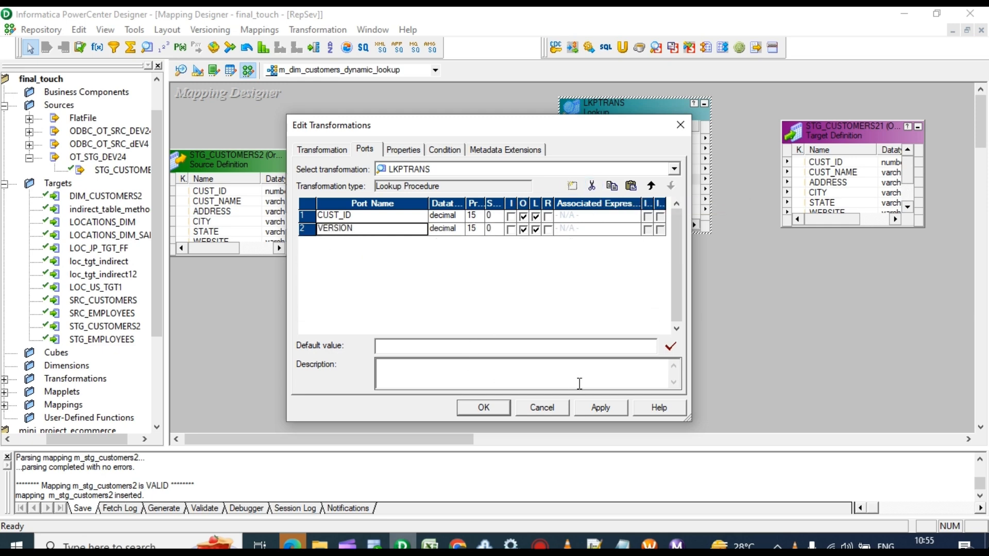
{"action": "left_click", "coordinate": [618, 408]}
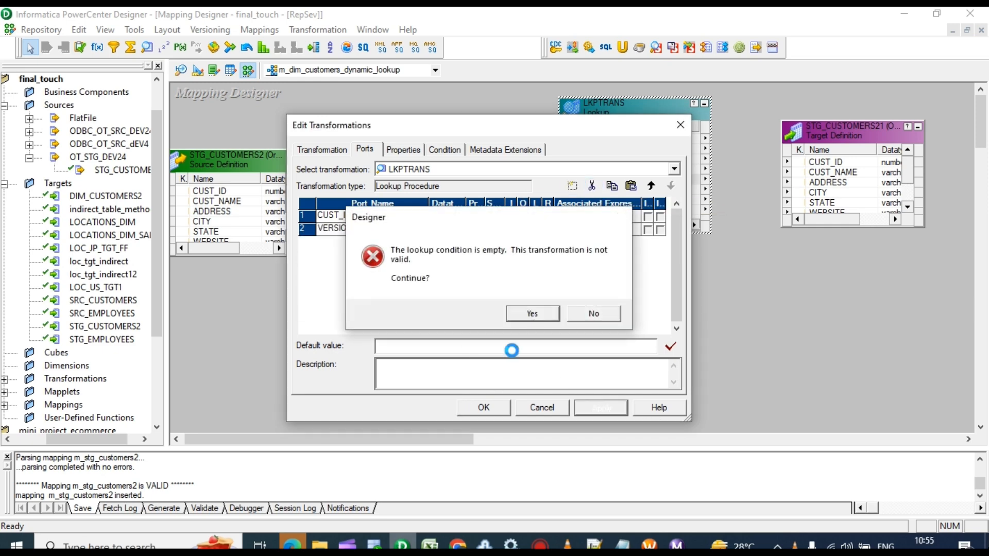
{"action": "key", "text": "Return"}
{"action": "left_click", "coordinate": [494, 407]}
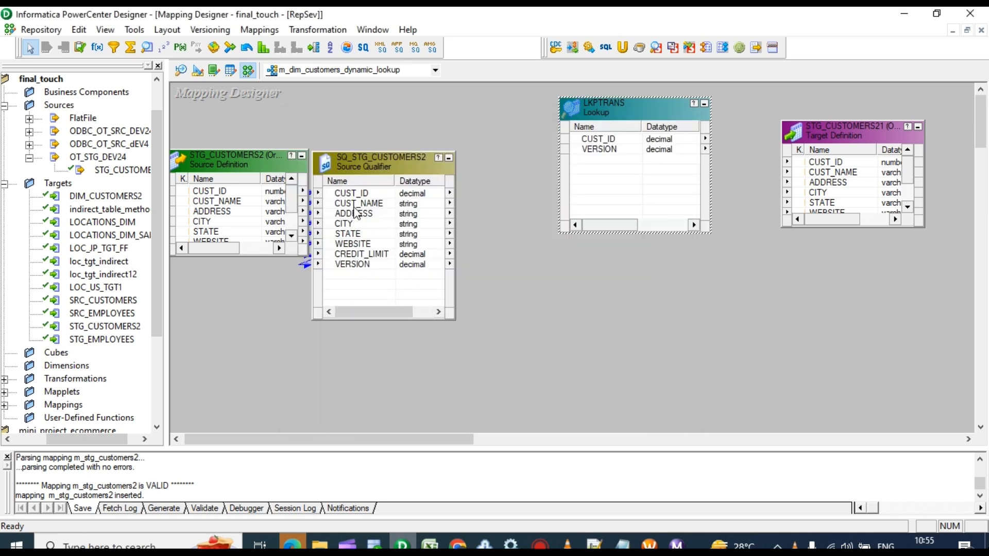
Link CUST_ID and VERSION from the source qualifier into the lookup and disable output for the CUST_ID1 and VERSION1 ports
{"action": "left_click_drag", "start_coordinate": [356, 193], "coordinate": [599, 177]}
{"action": "left_click", "coordinate": [375, 266]}
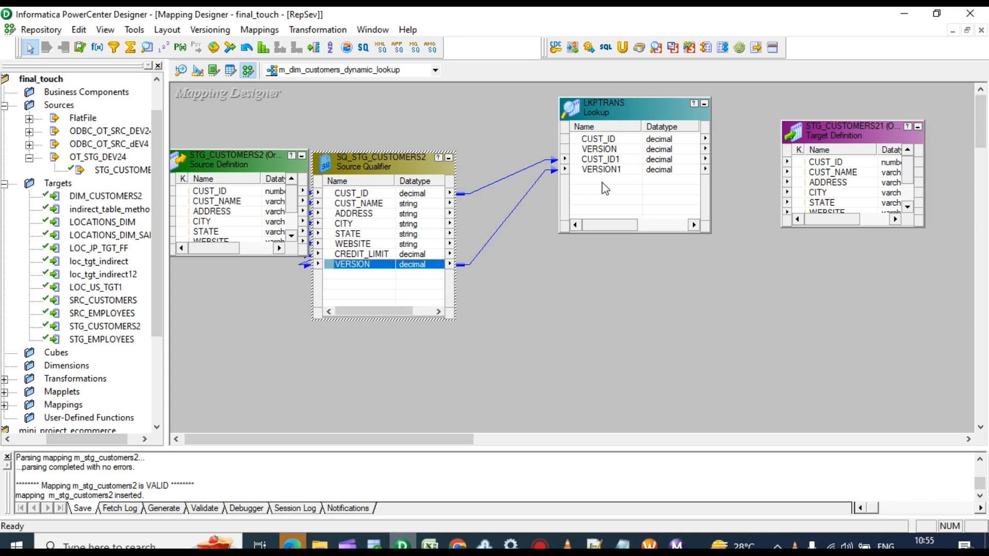
{"action": "double_click", "coordinate": [604, 202]}
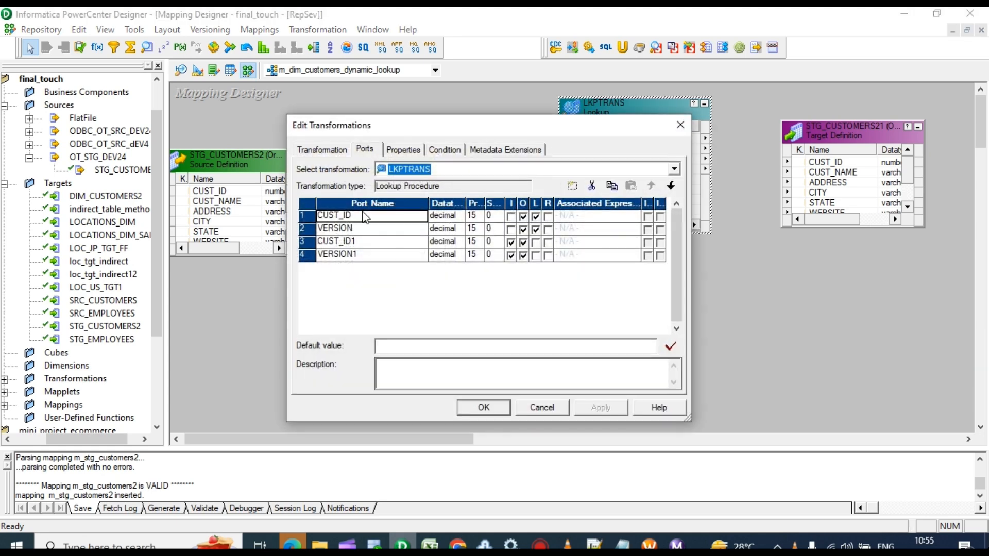
{"action": "left_click", "coordinate": [523, 242]}
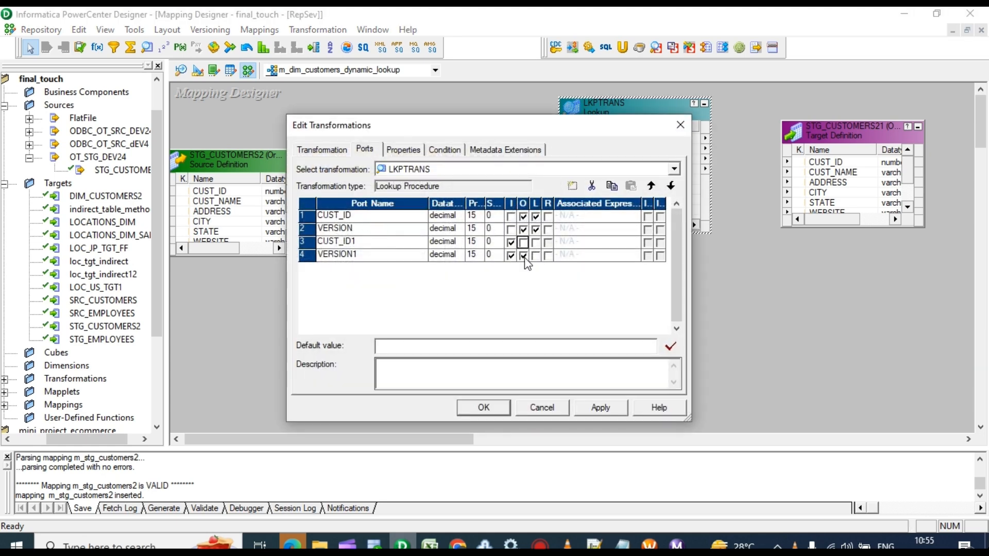
{"action": "left_click", "coordinate": [524, 256]}
{"action": "left_click", "coordinate": [524, 255]}
Add the lookup condition CUST_ID = CUST_ID1 to the Lookup transformation
{"action": "left_click", "coordinate": [442, 150]}
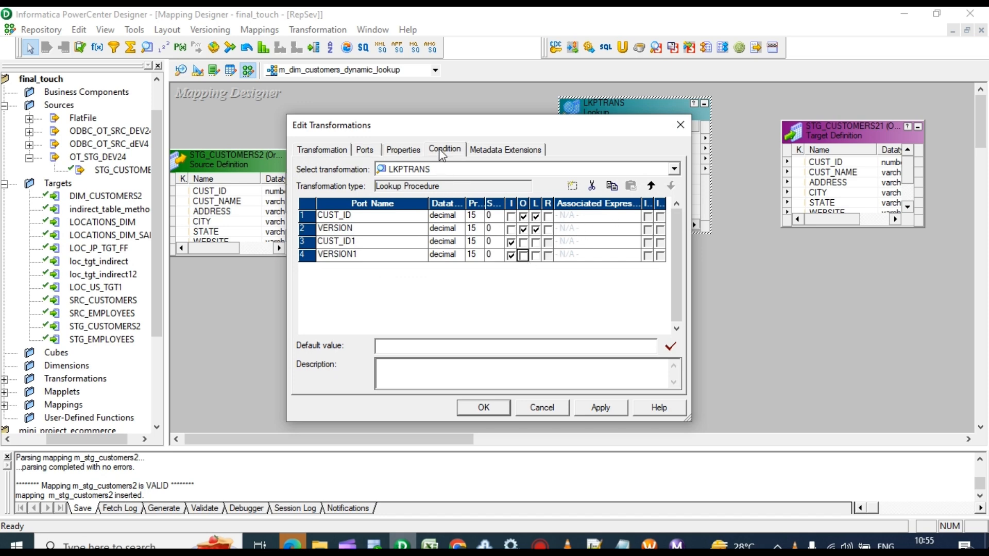
{"action": "left_click", "coordinate": [574, 187]}
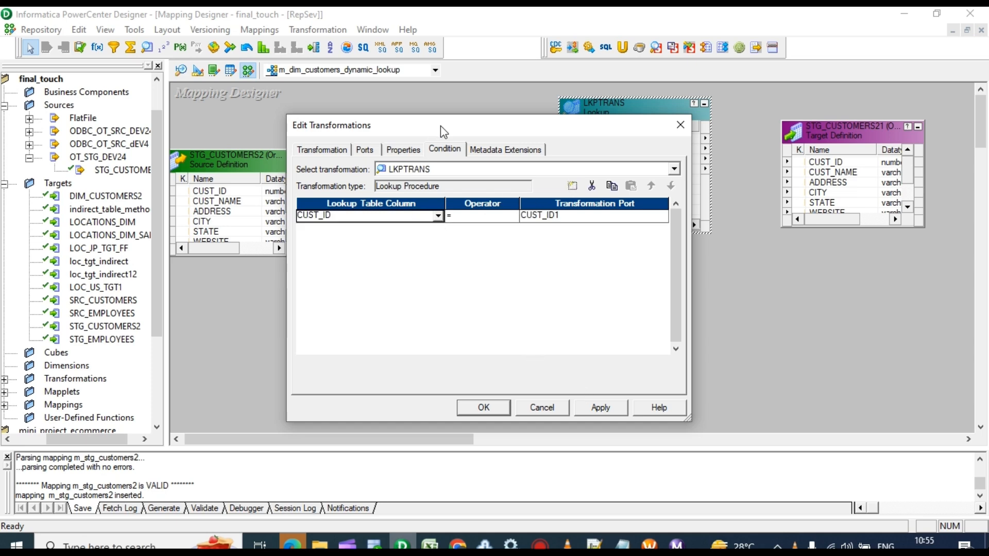
{"action": "left_click", "coordinate": [369, 151]}
Enlarge the transformation editor and enable Dynamic Lookup Cache in the lookup's properties
{"action": "left_click", "coordinate": [415, 153]}
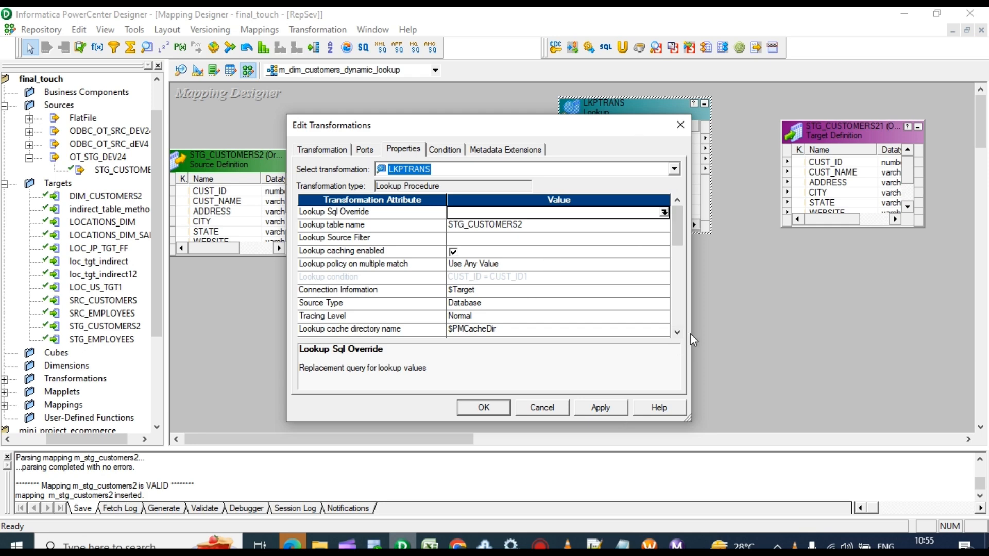
{"action": "left_click_drag", "start_coordinate": [566, 429], "coordinate": [567, 466]}
{"action": "scroll", "coordinate": [523, 289], "scroll_direction": "down", "scroll_amount": 2}
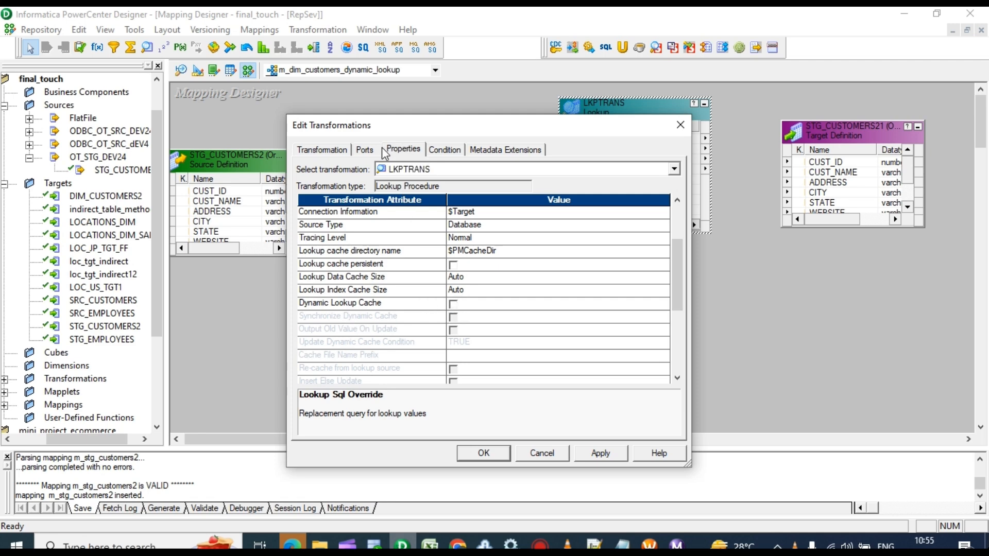
{"action": "left_click", "coordinate": [365, 150]}
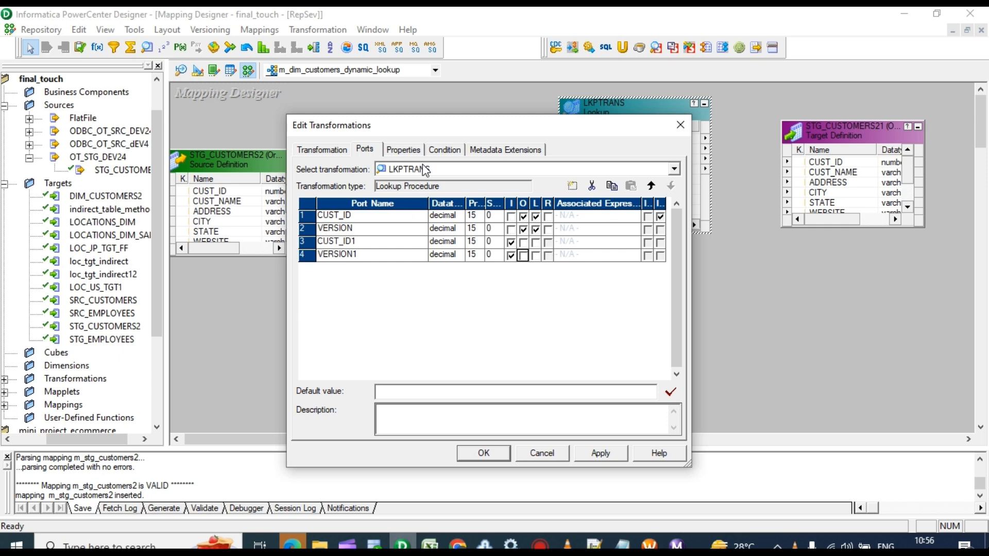
{"action": "left_click", "coordinate": [402, 152]}
{"action": "scroll", "coordinate": [460, 348], "scroll_direction": "down", "scroll_amount": 1}
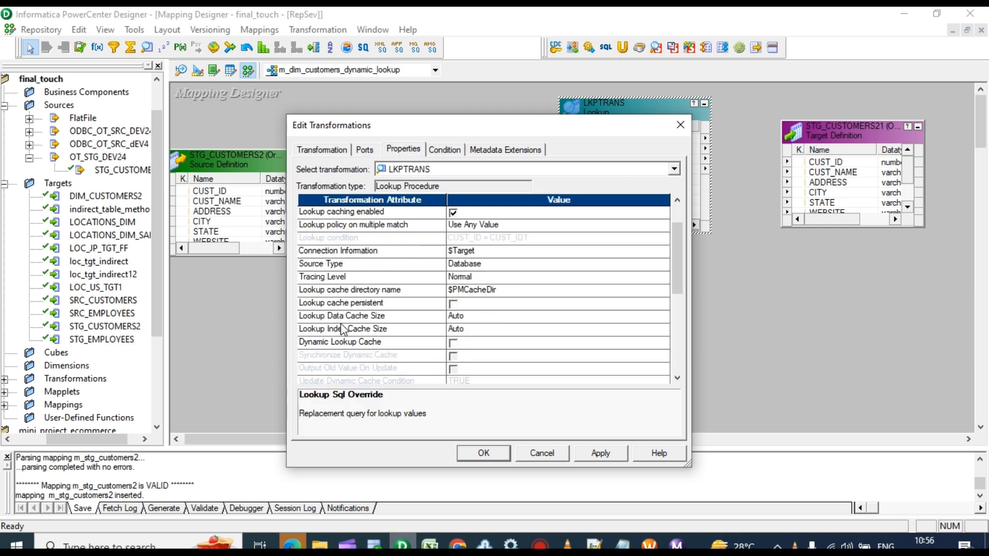
{"action": "left_click", "coordinate": [454, 344]}
{"action": "scroll", "coordinate": [510, 354], "scroll_direction": "down", "scroll_amount": 3}
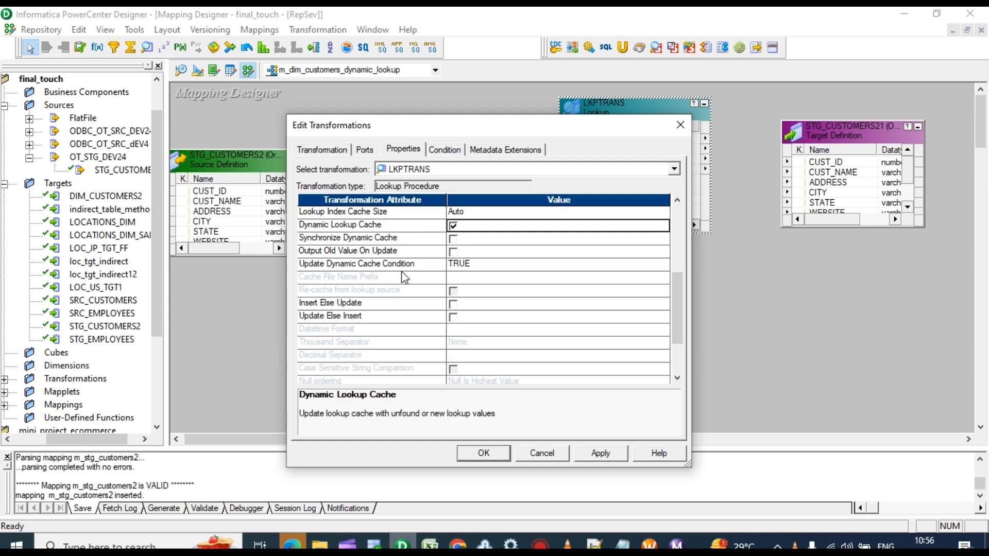
{"action": "scroll", "coordinate": [529, 322], "scroll_direction": "down", "scroll_amount": 2}
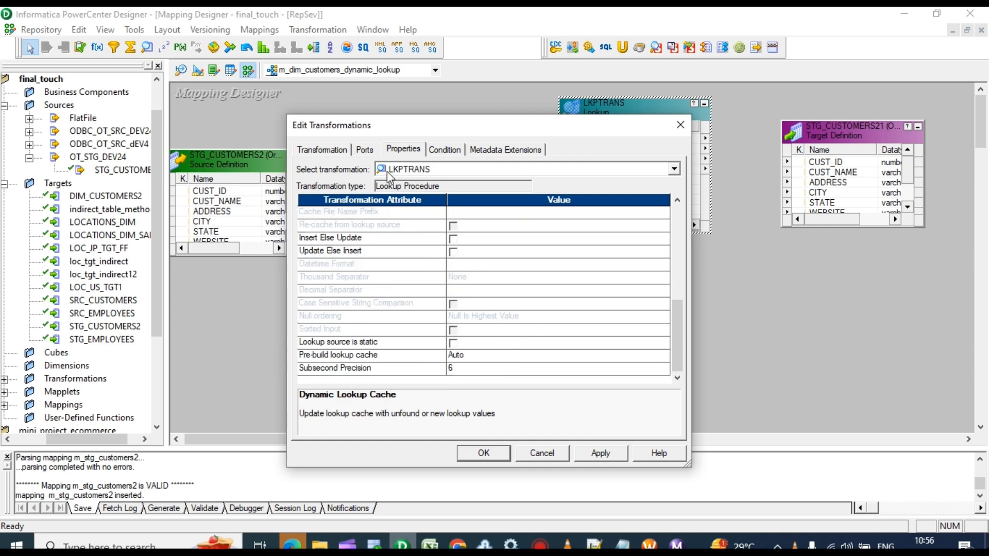
Set VERSION1 as the associated expression of the lookup's VERSION port and view the NewLookupRow port's description
{"action": "left_click", "coordinate": [372, 150]}
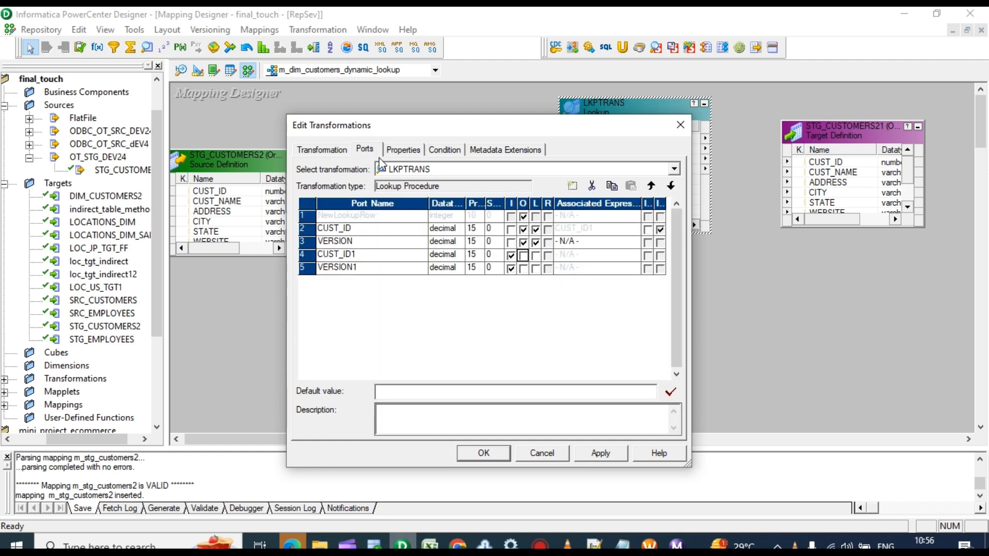
{"action": "left_click", "coordinate": [625, 242]}
{"action": "left_click", "coordinate": [632, 244]}
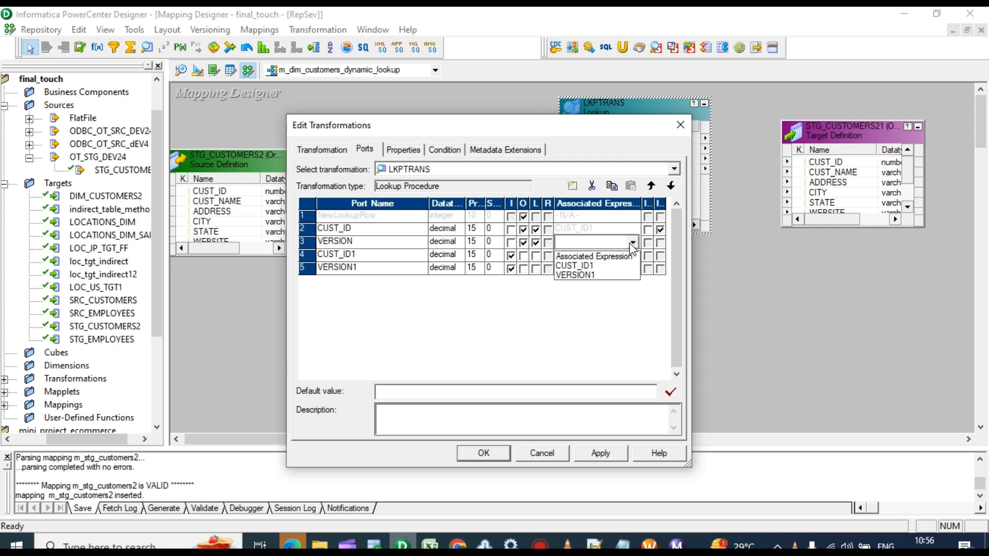
{"action": "left_click", "coordinate": [592, 275]}
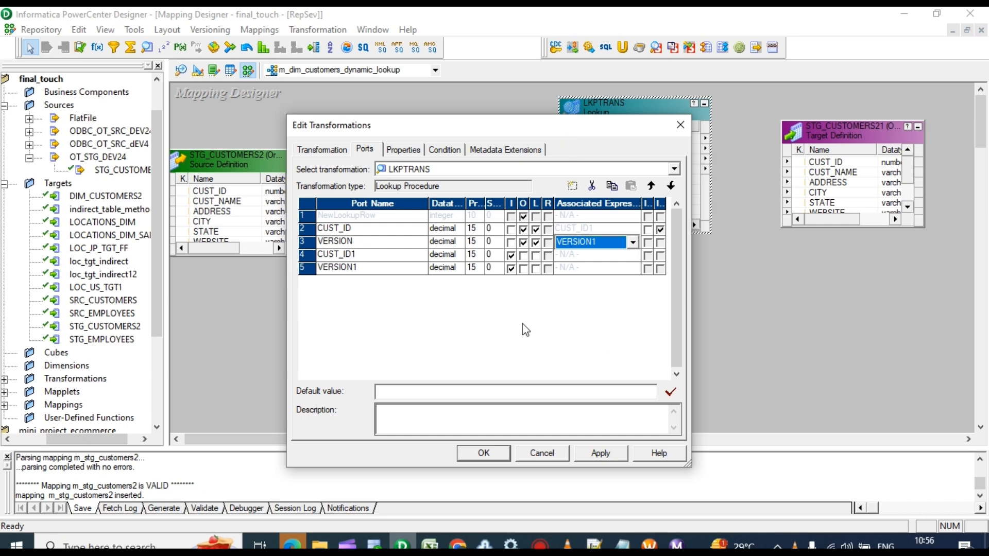
{"action": "left_click", "coordinate": [342, 215]}
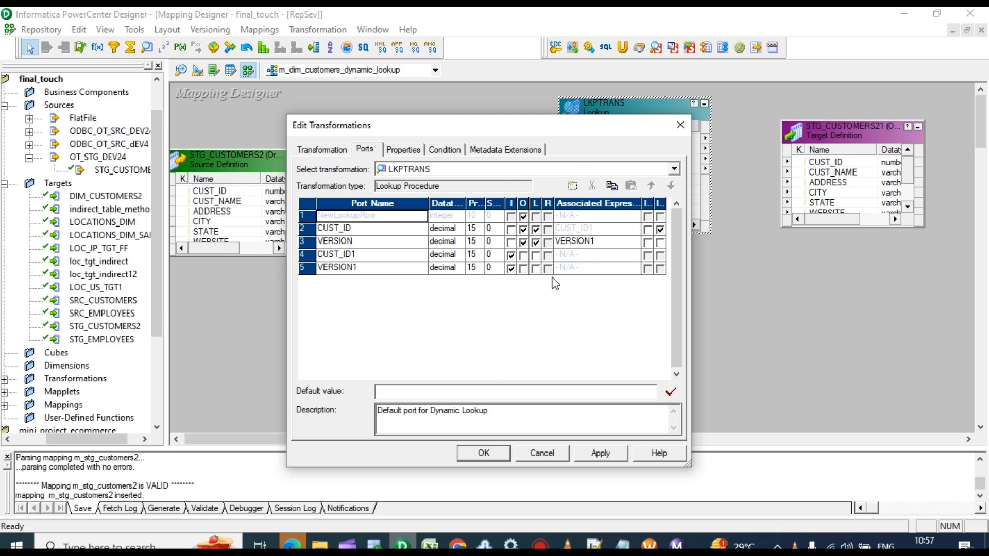
Rename the lookup's input ports to i_CUST_ID1 and i_VERSION1 and accept the transformation changes
{"action": "left_click", "coordinate": [320, 254]}
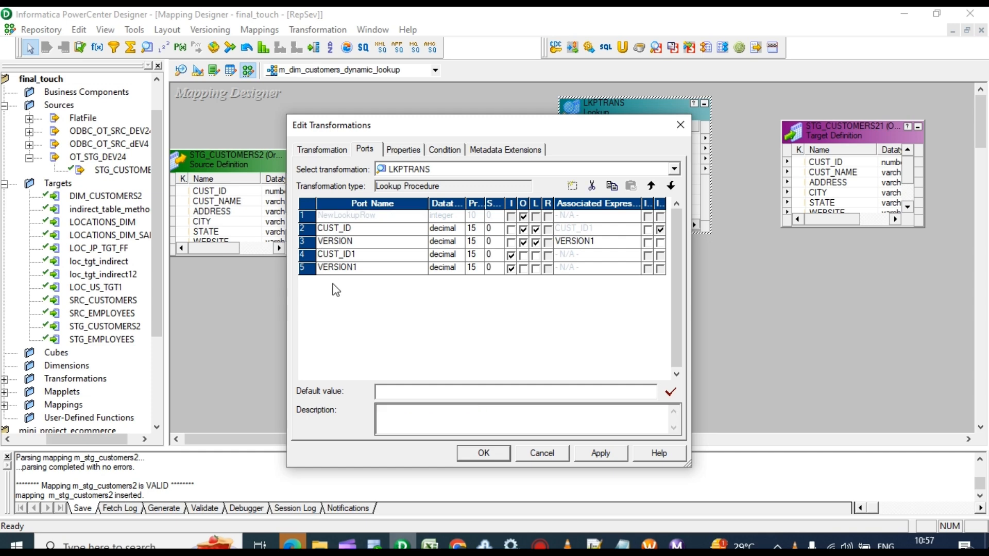
{"action": "type", "text": "i_"}
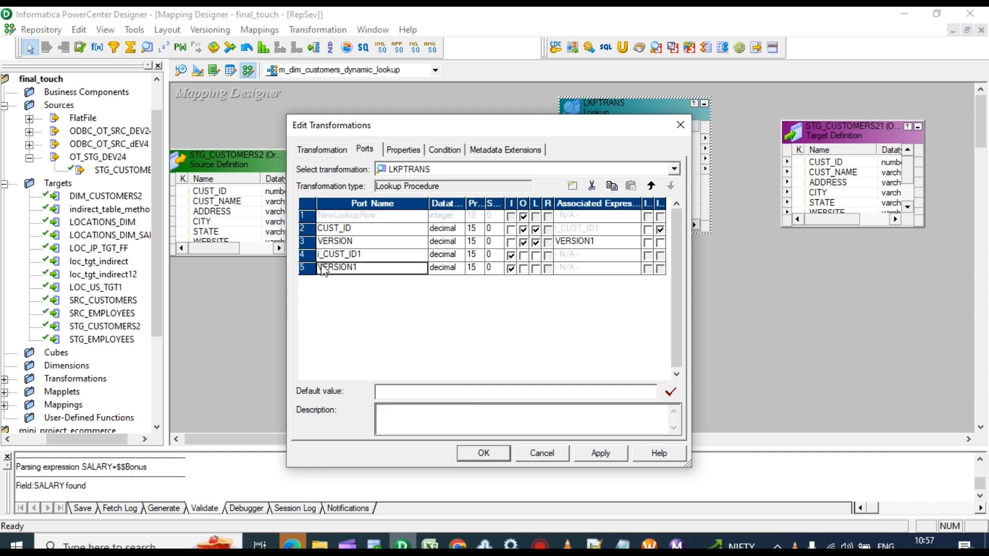
{"action": "left_click", "coordinate": [321, 268]}
{"action": "type", "text": "i_"}
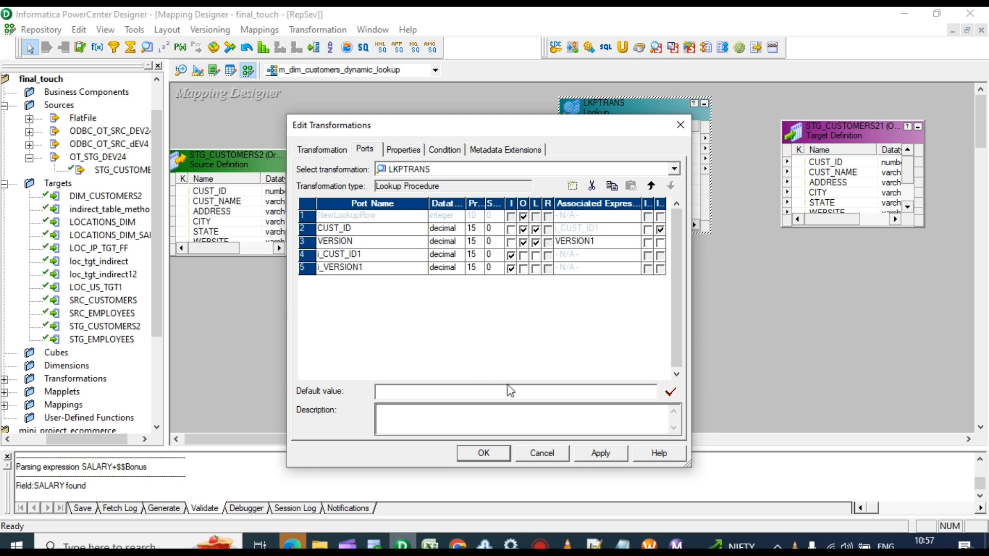
{"action": "left_click", "coordinate": [612, 451]}
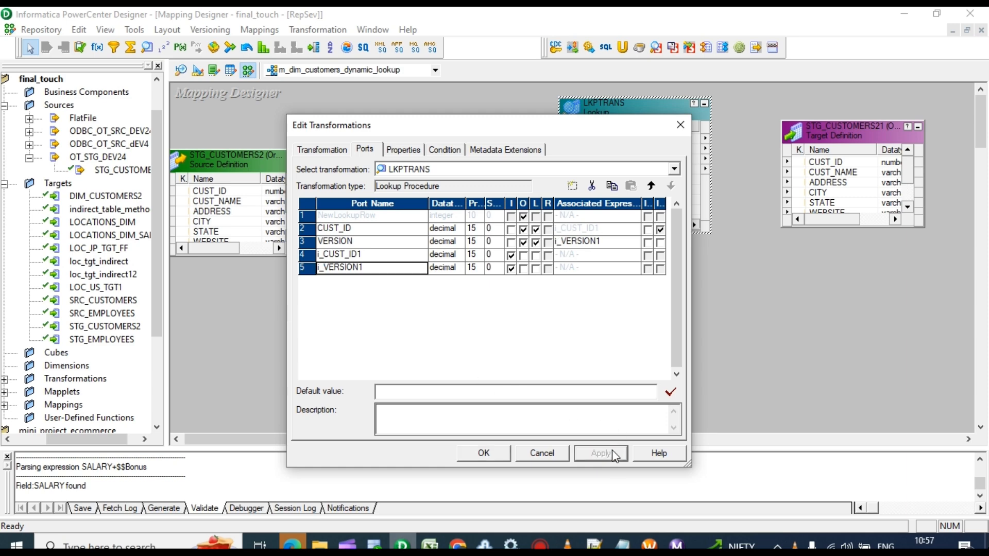
{"action": "left_click", "coordinate": [483, 453]}
Move the target definition up and away from the lookup, and shift the source qualifier and lookup back toward the source definition
{"action": "left_click", "coordinate": [846, 114]}
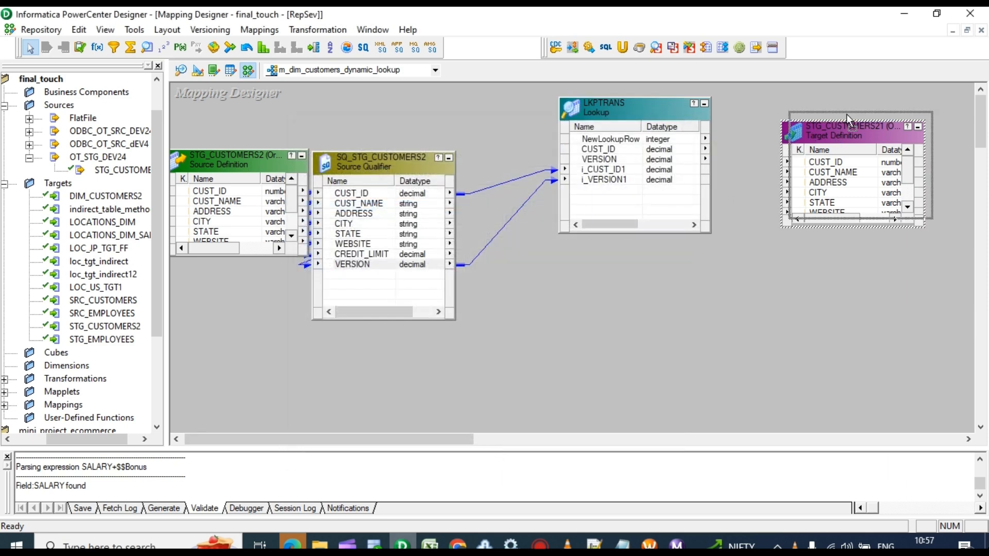
{"action": "left_click_drag", "start_coordinate": [846, 113], "coordinate": [855, 93]}
{"action": "left_click", "coordinate": [597, 106]}
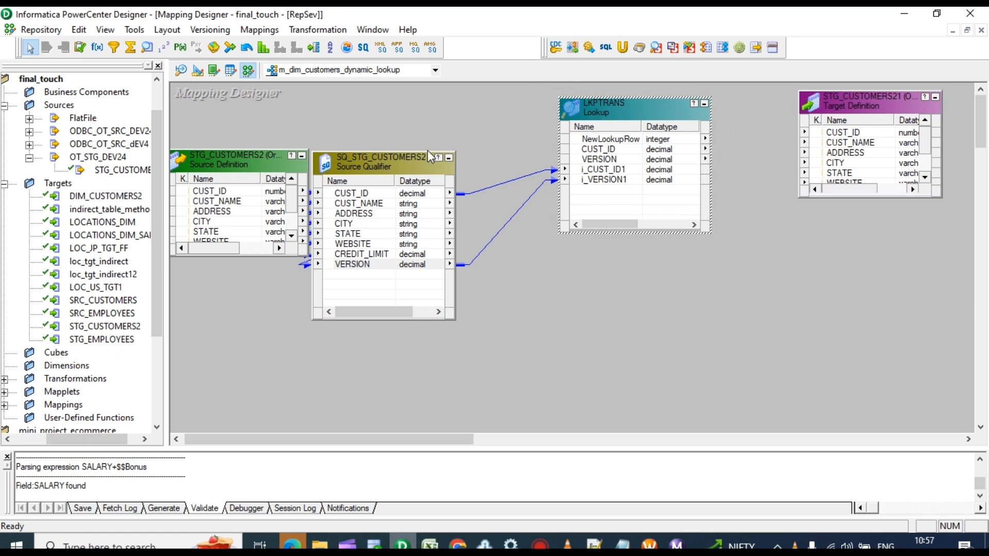
{"action": "left_click_drag", "start_coordinate": [382, 166], "coordinate": [352, 163]}
{"action": "left_click_drag", "start_coordinate": [617, 113], "coordinate": [585, 106]}
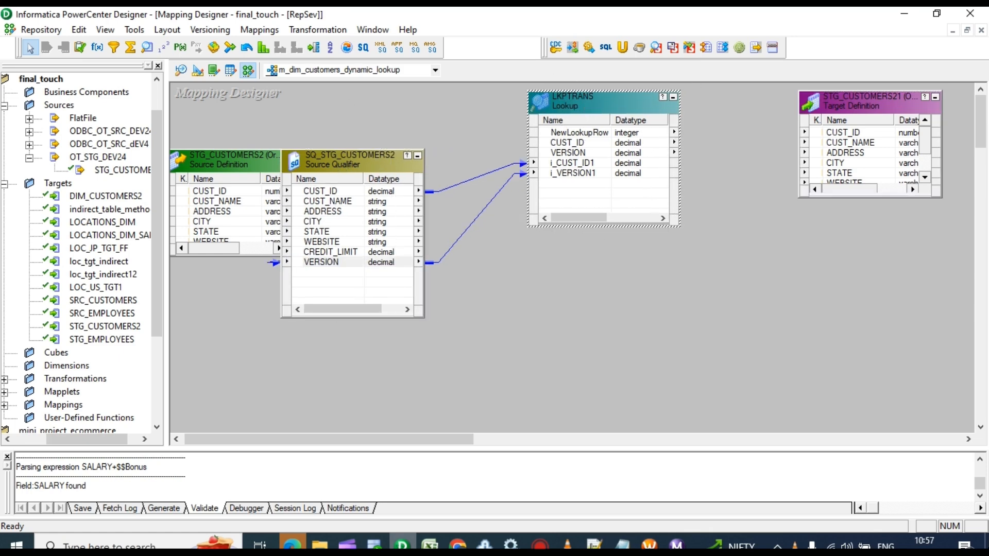
{"action": "left_click", "coordinate": [263, 47]}
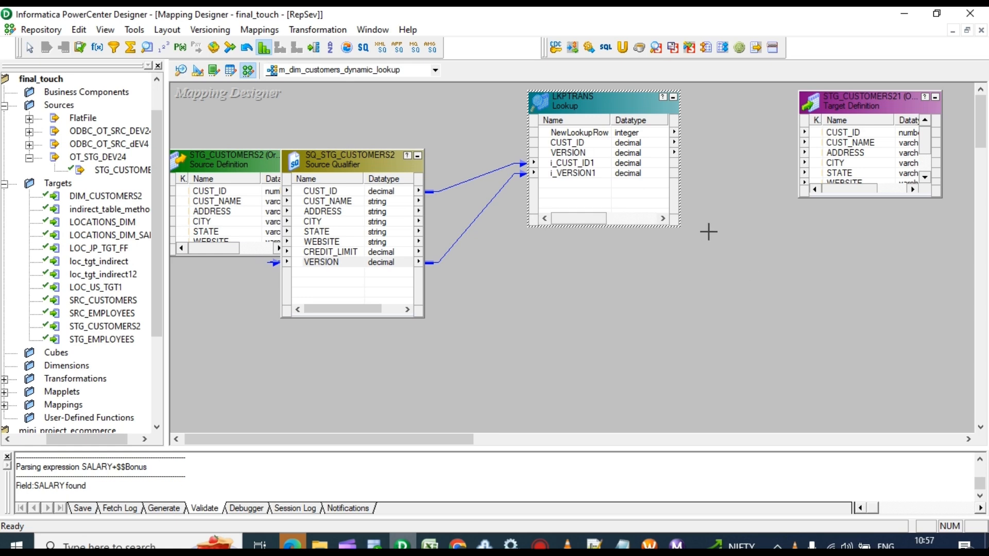
{"action": "left_click_drag", "start_coordinate": [709, 231], "coordinate": [798, 403]}
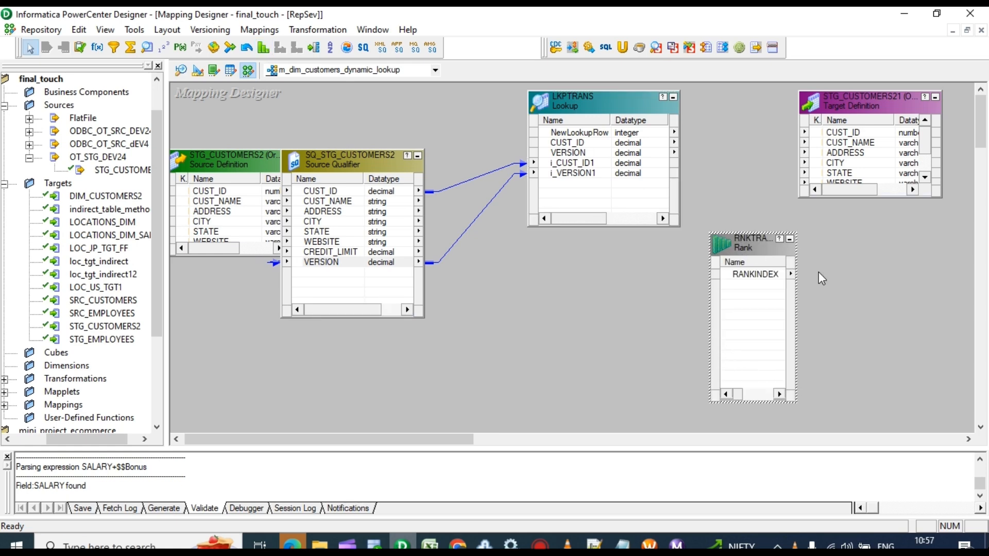
{"action": "key", "text": "Delete"}
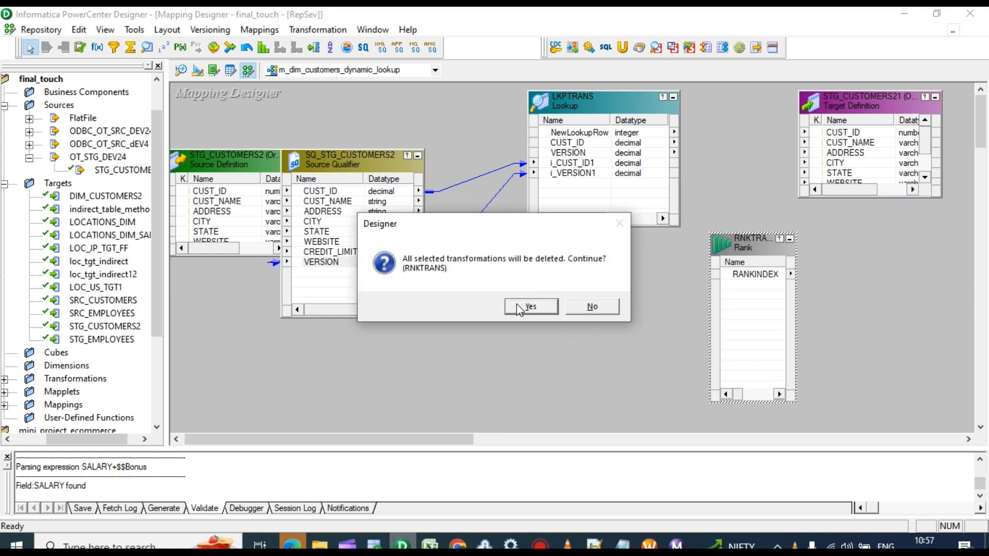
{"action": "left_click", "coordinate": [528, 309]}
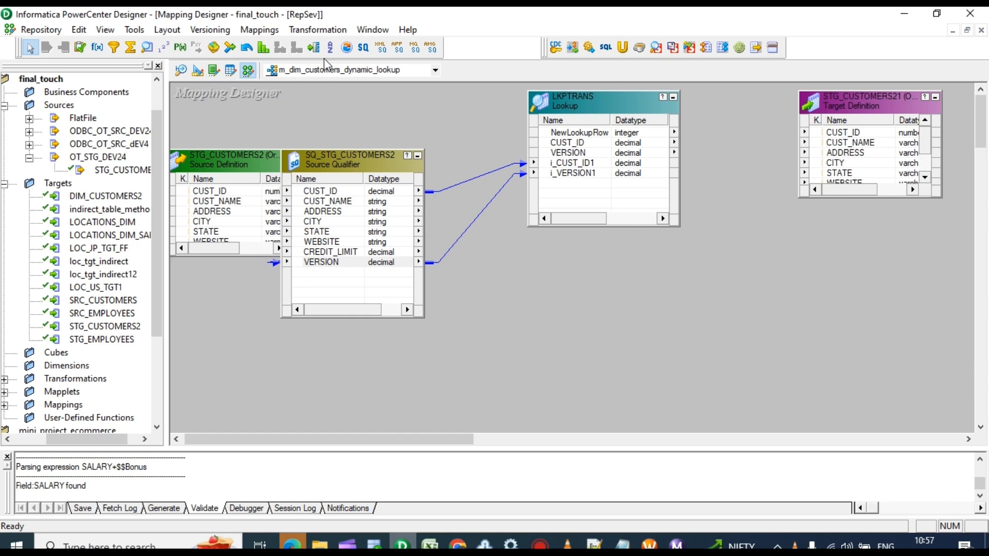
Add a Router transformation between the lookup and the target, and link all source qualifier ports from CUST_ID to VERSION into it
{"action": "left_click", "coordinate": [314, 48]}
{"action": "left_click_drag", "start_coordinate": [706, 204], "coordinate": [799, 397]}
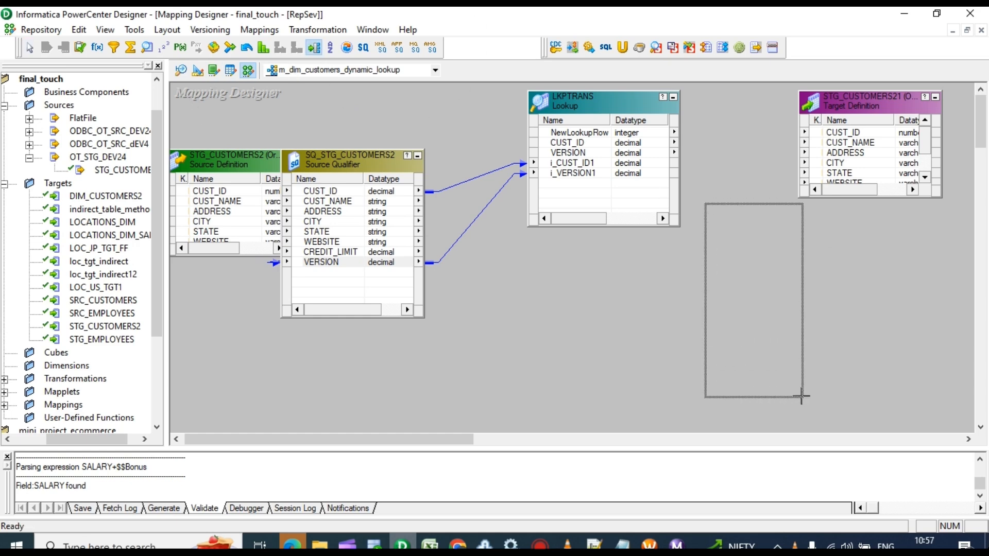
{"action": "left_click", "coordinate": [346, 194]}
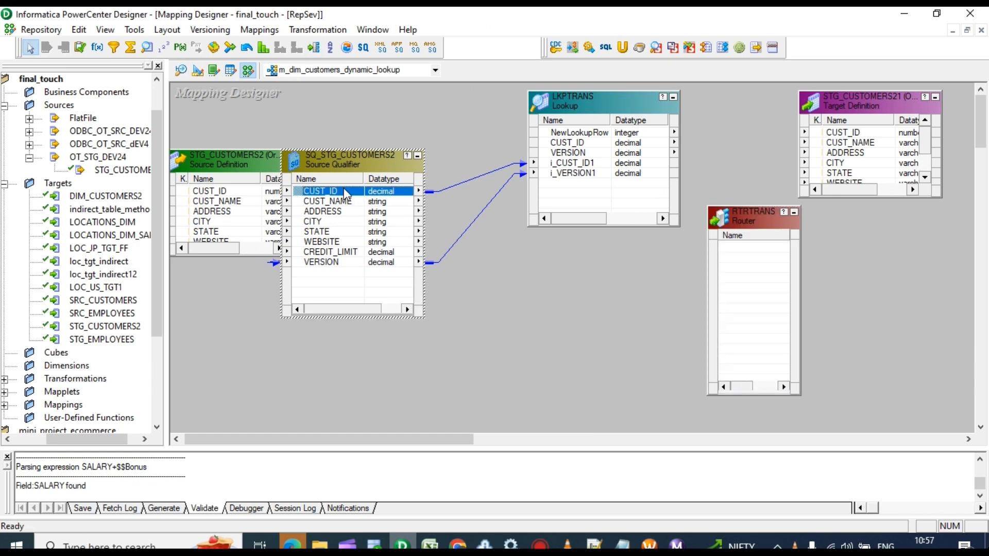
{"action": "left_click", "coordinate": [322, 263], "text": "shift"}
{"action": "left_click_drag", "start_coordinate": [333, 187], "coordinate": [758, 254]}
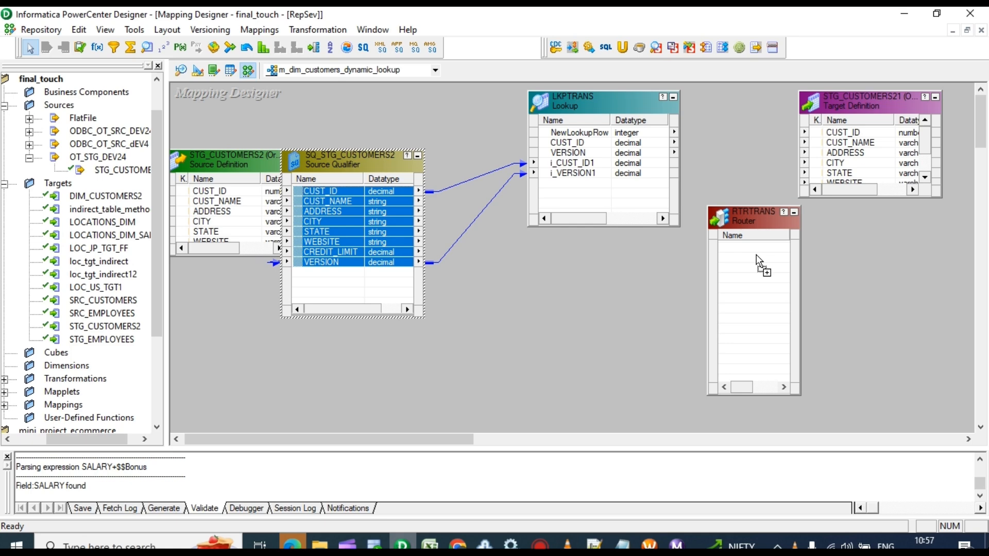
{"action": "left_click_drag", "start_coordinate": [756, 254], "coordinate": [756, 254]}
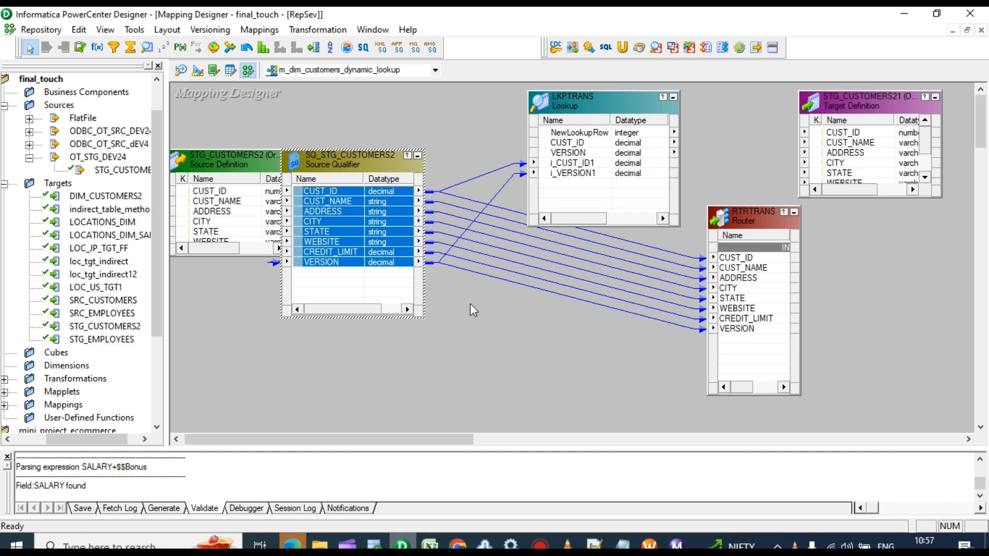
Delete the VERSION link between the source qualifier and the router, and remove the router's VERSION port
{"action": "left_click", "coordinate": [503, 279]}
{"action": "key", "text": "Delete"}
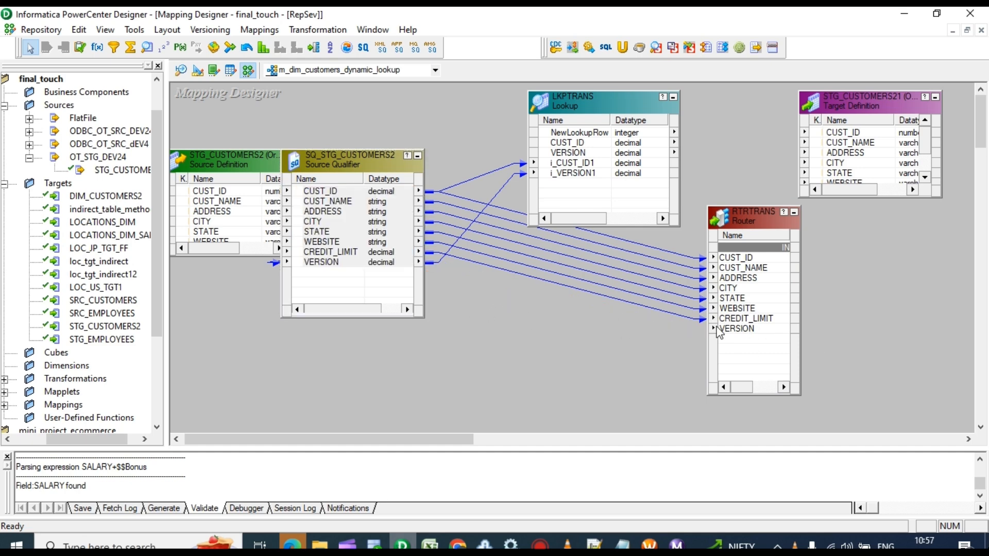
{"action": "left_click", "coordinate": [740, 330]}
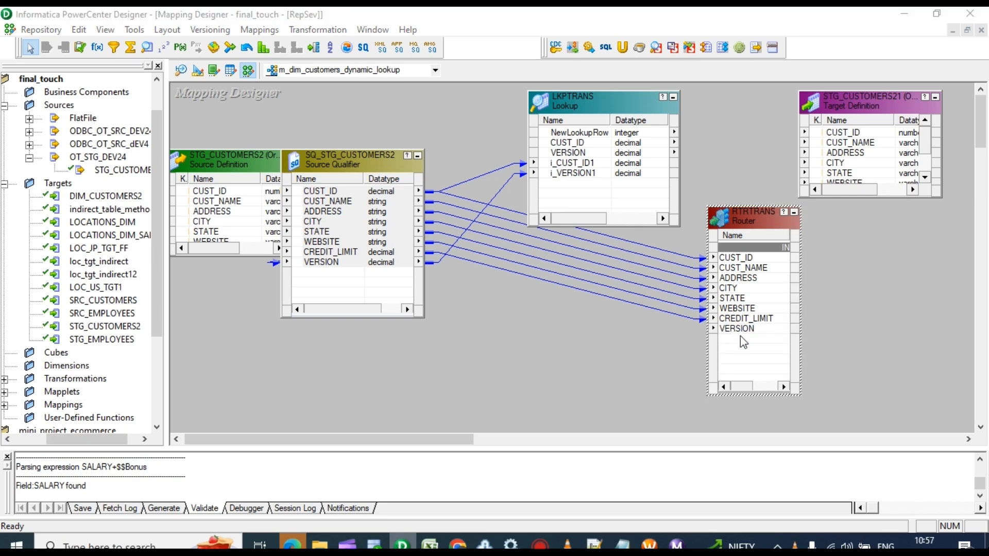
{"action": "double_click", "coordinate": [740, 334]}
{"action": "left_click", "coordinate": [354, 320]}
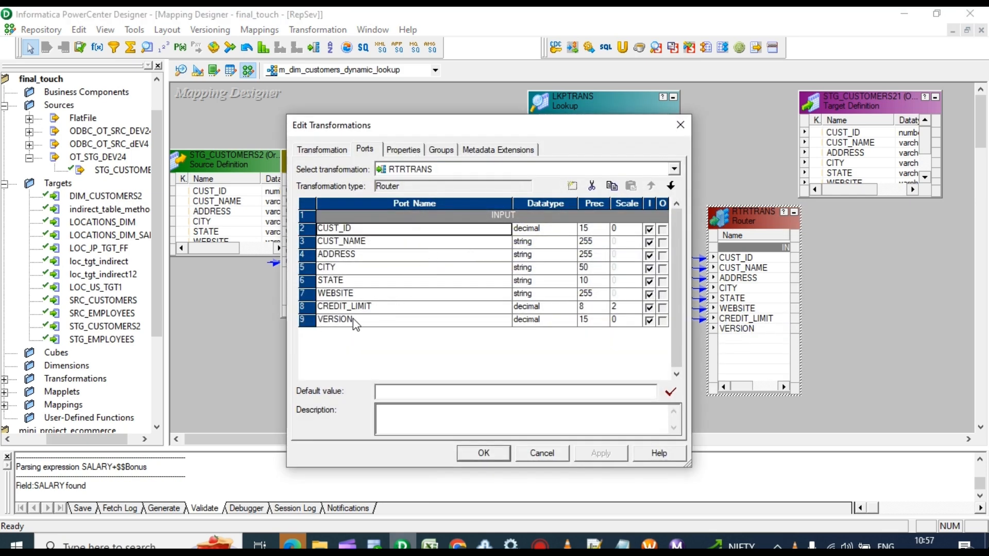
{"action": "left_click", "coordinate": [593, 187]}
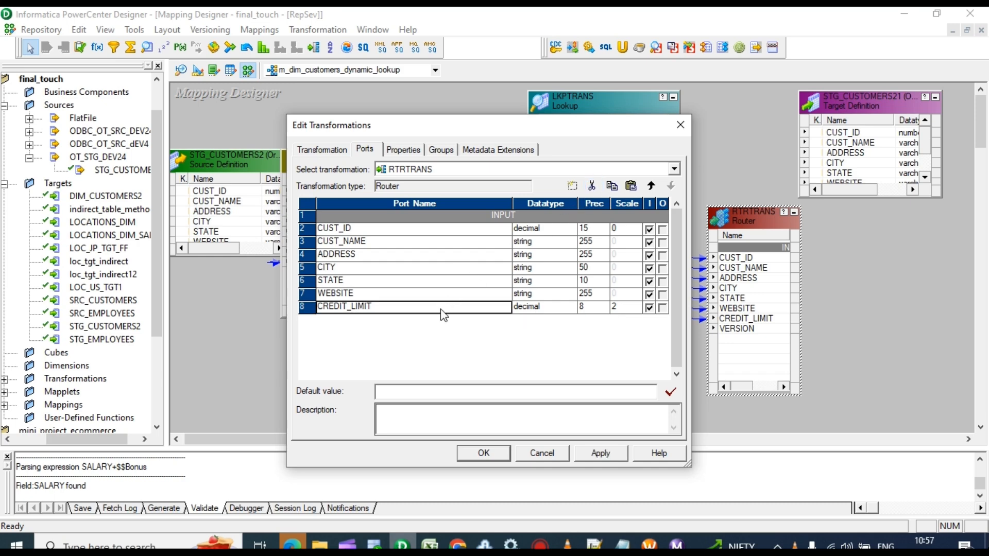
{"action": "left_click", "coordinate": [601, 454]}
{"action": "left_click", "coordinate": [513, 337]}
{"action": "left_click", "coordinate": [477, 451]}
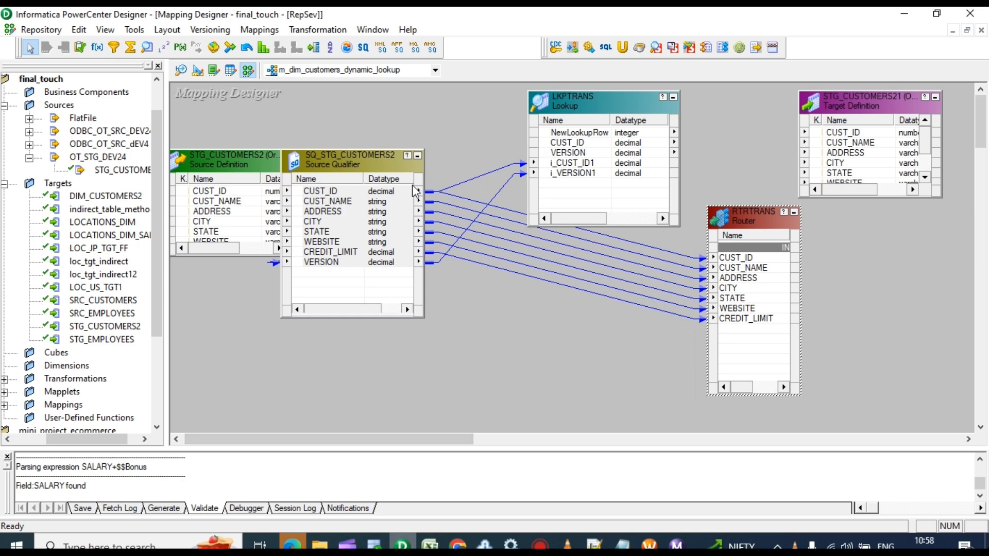
Move the source qualifier below the source definition, shift the lookup away from the router, and review the lookup's ports without changes
{"action": "left_click_drag", "start_coordinate": [393, 169], "coordinate": [335, 257]}
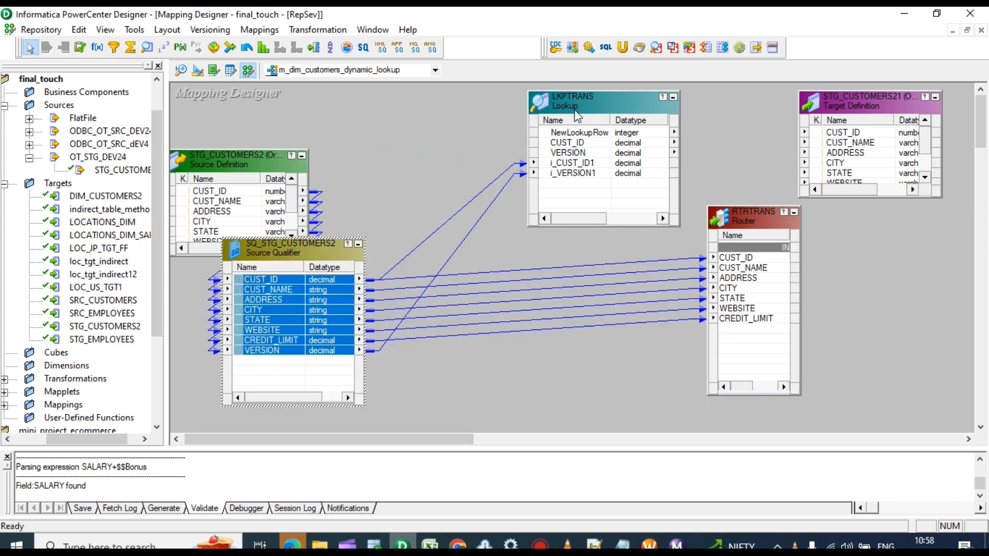
{"action": "left_click_drag", "start_coordinate": [573, 114], "coordinate": [522, 87]}
{"action": "double_click", "coordinate": [520, 146]}
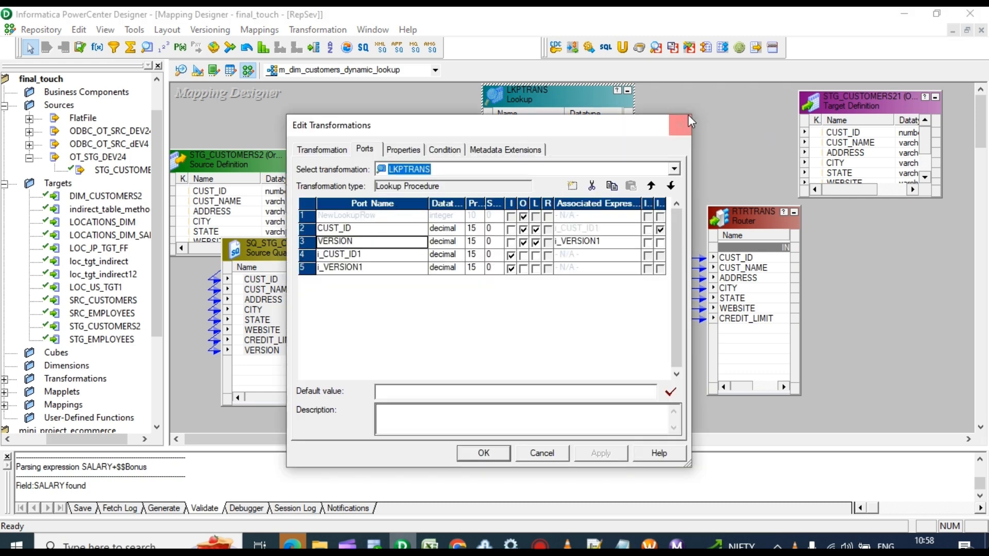
{"action": "left_click", "coordinate": [681, 128]}
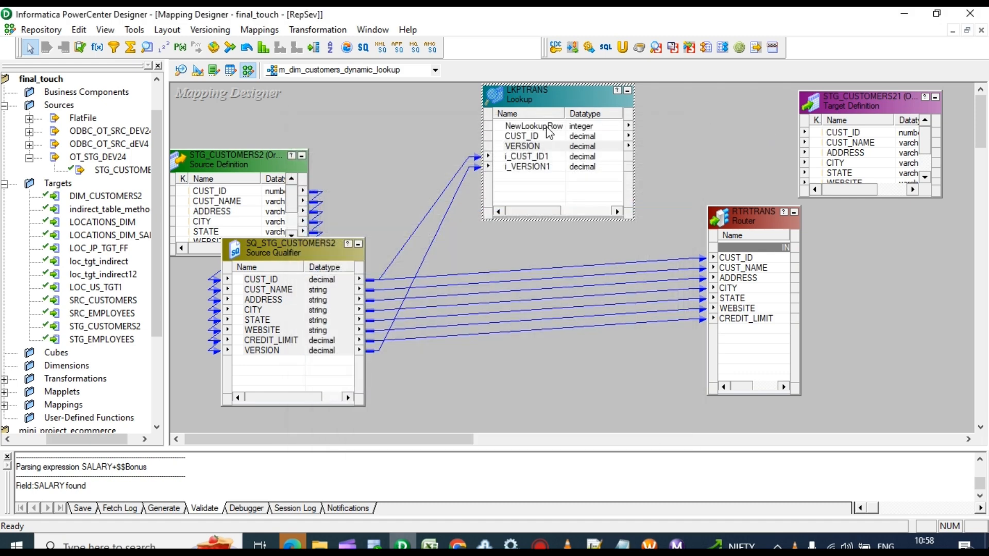
Link the lookup's VERSION and NewLookupRow ports into the router, and rename the router's VERSION port to lkp_VERSION
{"action": "left_click_drag", "start_coordinate": [539, 147], "coordinate": [741, 333]}
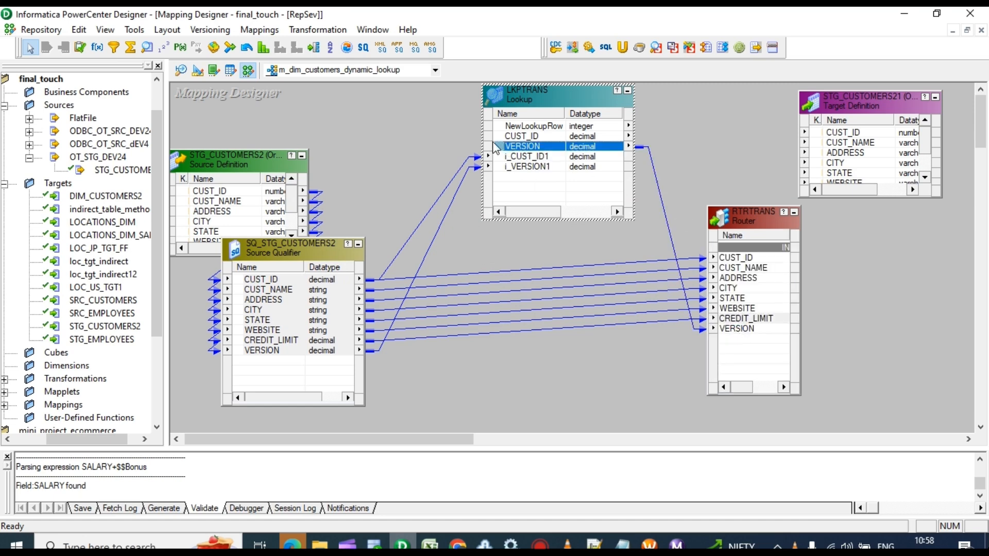
{"action": "left_click_drag", "start_coordinate": [533, 127], "coordinate": [747, 338]}
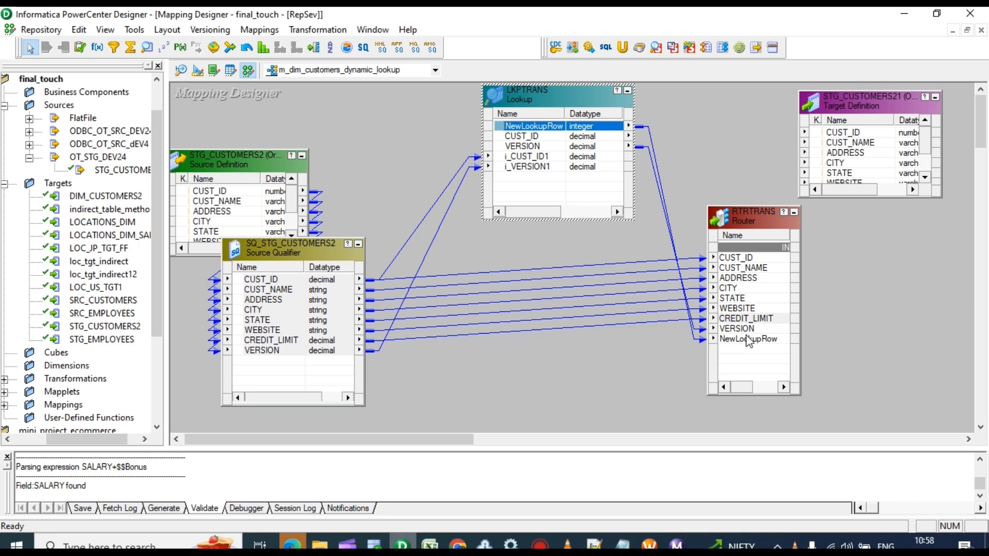
{"action": "double_click", "coordinate": [752, 329]}
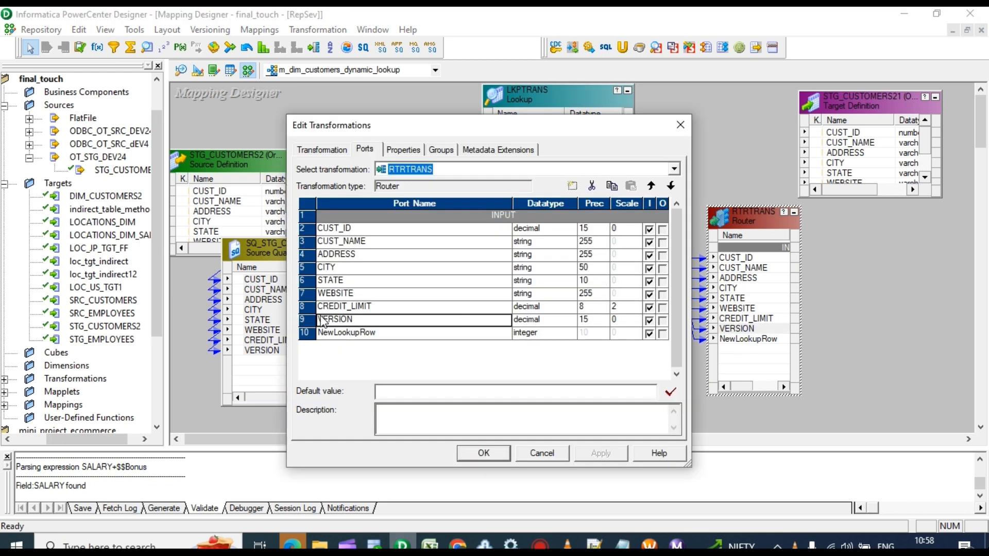
{"action": "left_click", "coordinate": [321, 320]}
{"action": "type", "text": "lkp_"}
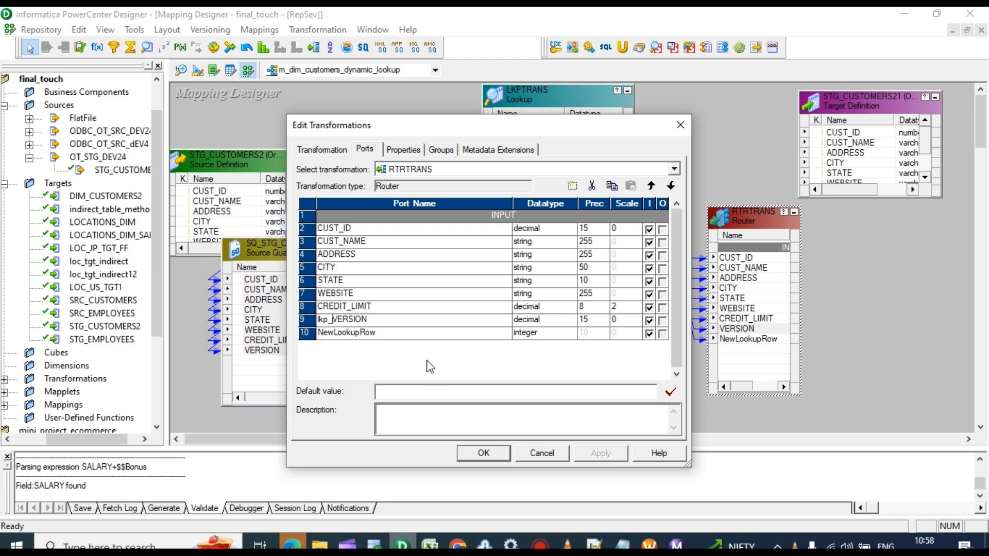
Add two groups to the router and name them insert and update
{"action": "left_click", "coordinate": [440, 151]}
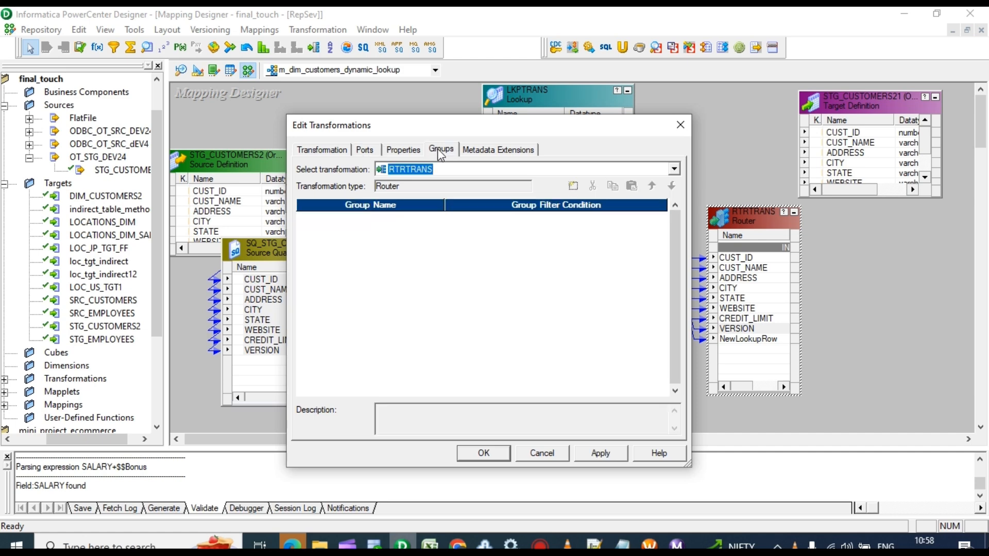
{"action": "left_click", "coordinate": [573, 185]}
{"action": "left_click", "coordinate": [574, 186]}
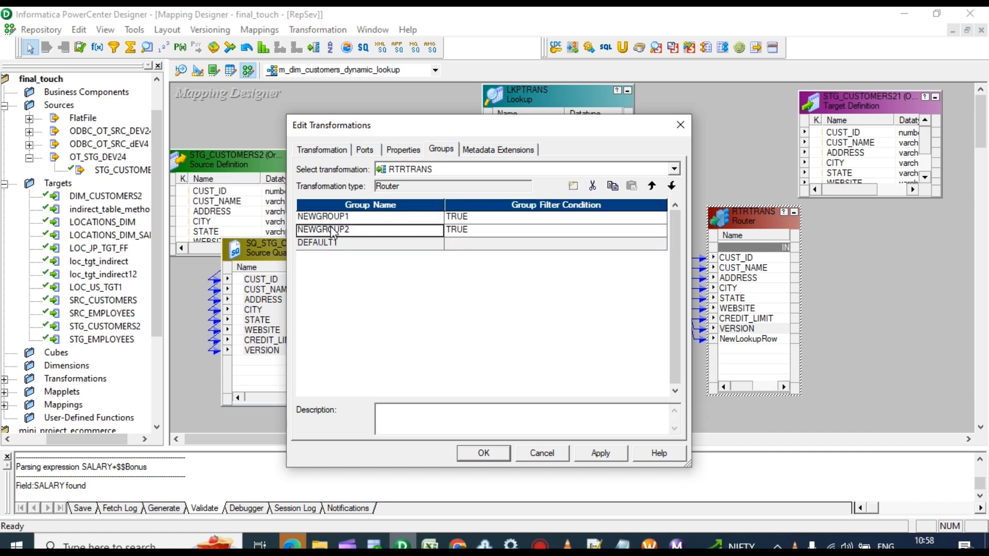
{"action": "key", "text": "Up"}
{"action": "type", "text": "in"}
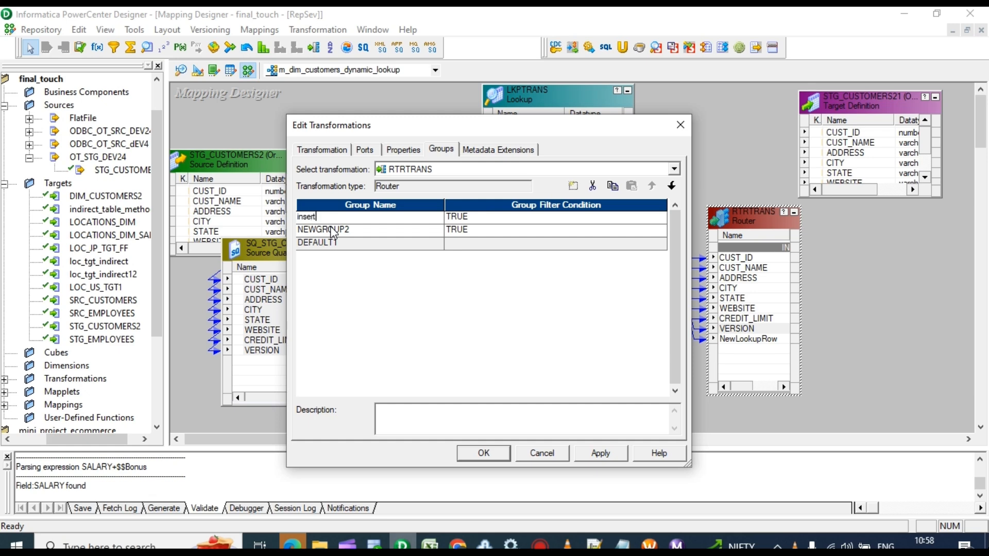
{"action": "left_click", "coordinate": [331, 230]}
{"action": "type", "text": "updsat"}
{"action": "left_click_drag", "start_coordinate": [383, 234], "coordinate": [259, 222]}
{"action": "type", "text": "update"}
Set the insert group's filter condition to NewLookupRow=1 and validate the expression
{"action": "left_click", "coordinate": [463, 217]}
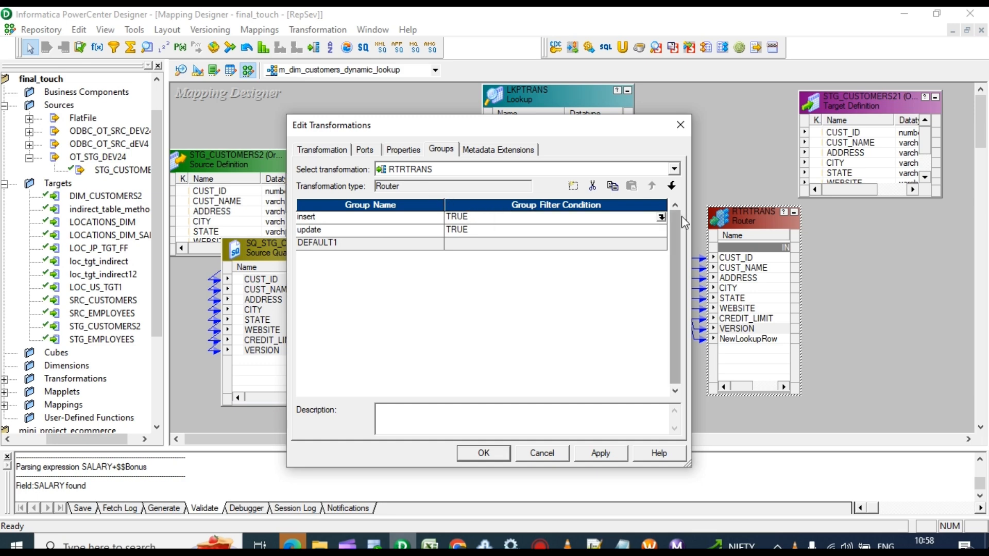
{"action": "left_click", "coordinate": [662, 217]}
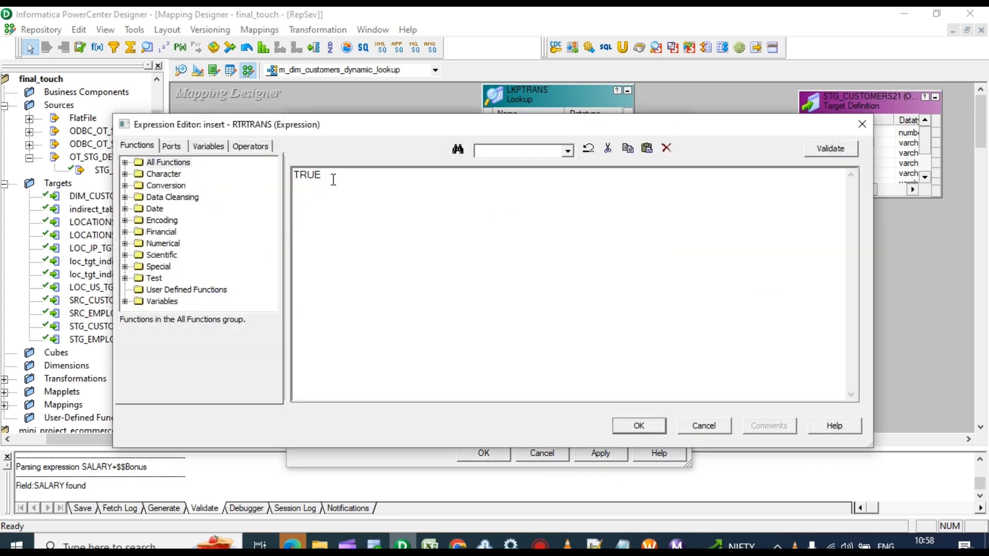
{"action": "key", "text": "ctrl+a"}
{"action": "left_click", "coordinate": [169, 145]}
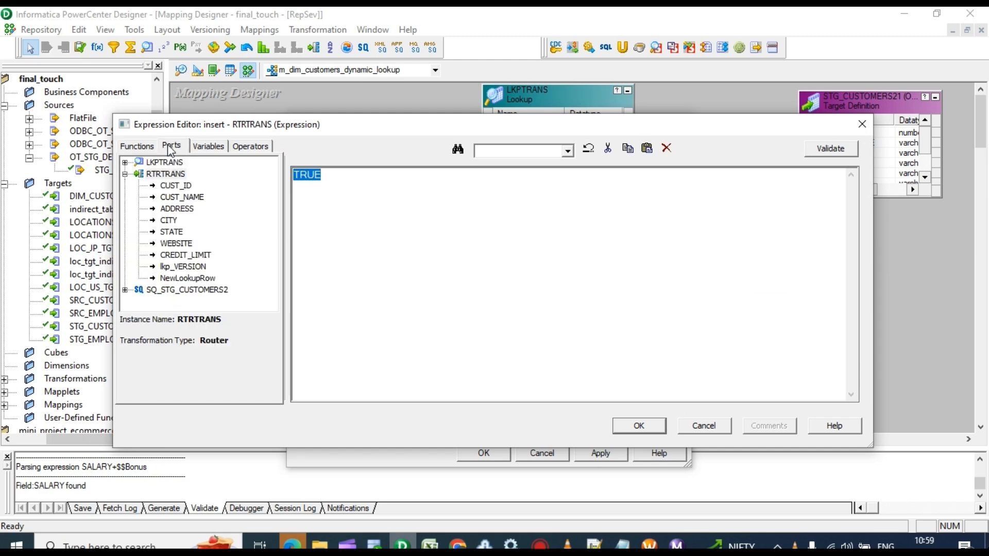
{"action": "double_click", "coordinate": [188, 278]}
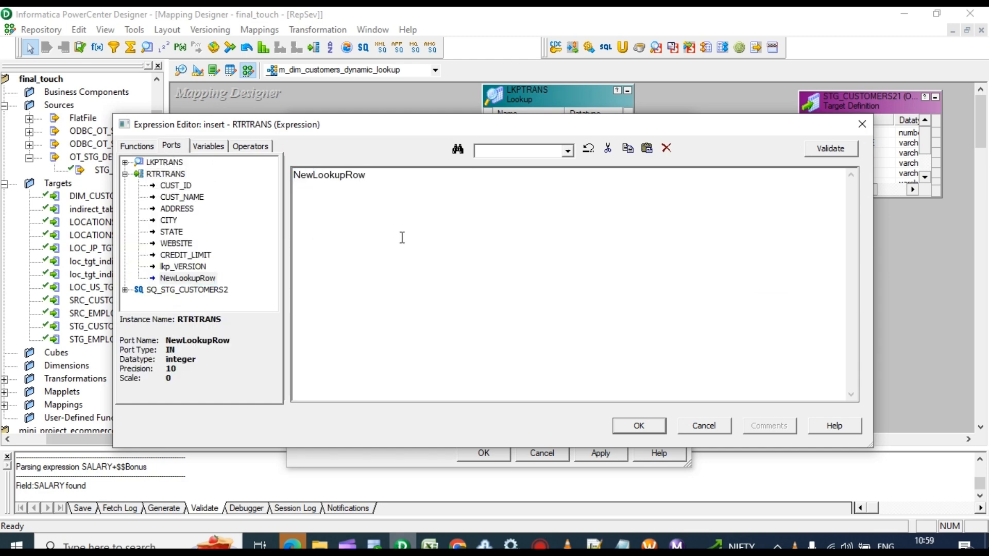
{"action": "type", "text": "=1"}
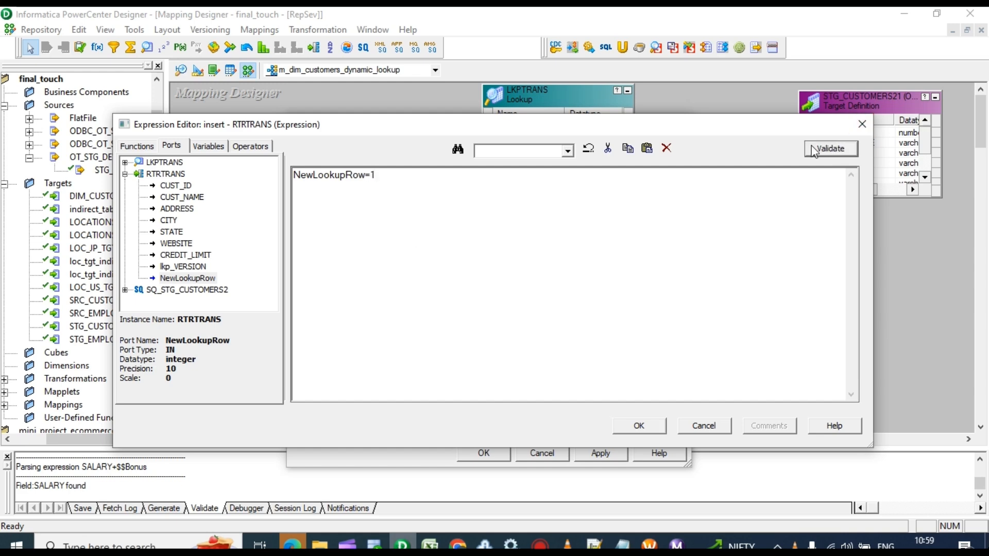
{"action": "left_click", "coordinate": [831, 148]}
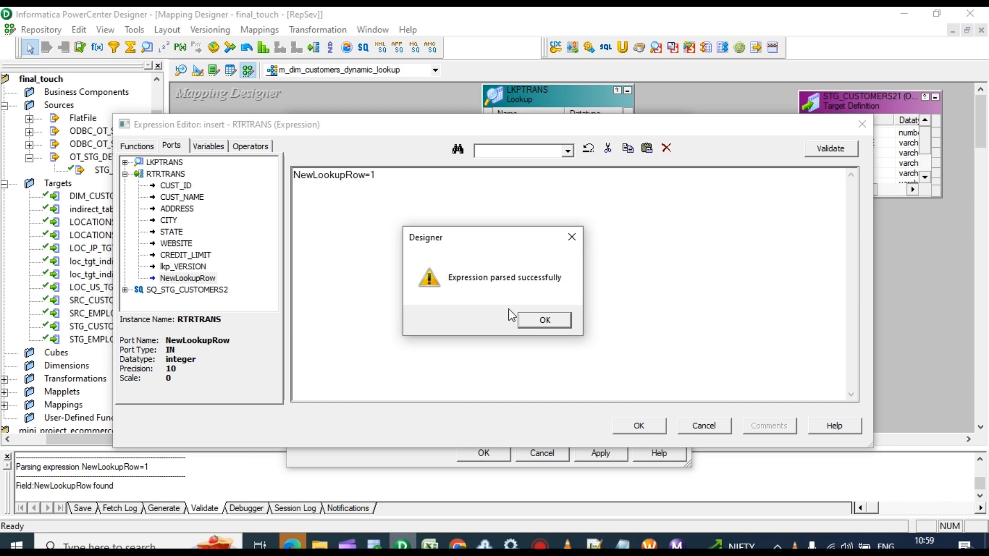
{"action": "left_click", "coordinate": [533, 321]}
{"action": "left_click", "coordinate": [639, 427]}
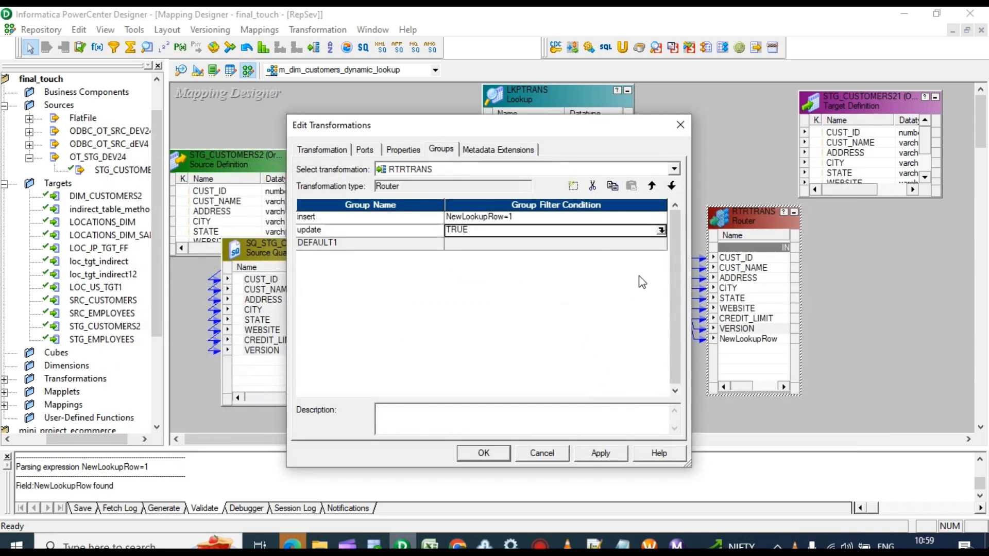
Set the update group's filter condition to NewLookupRow=2, validate it, and save the router's settings
{"action": "left_click", "coordinate": [637, 230]}
{"action": "left_click", "coordinate": [660, 230]}
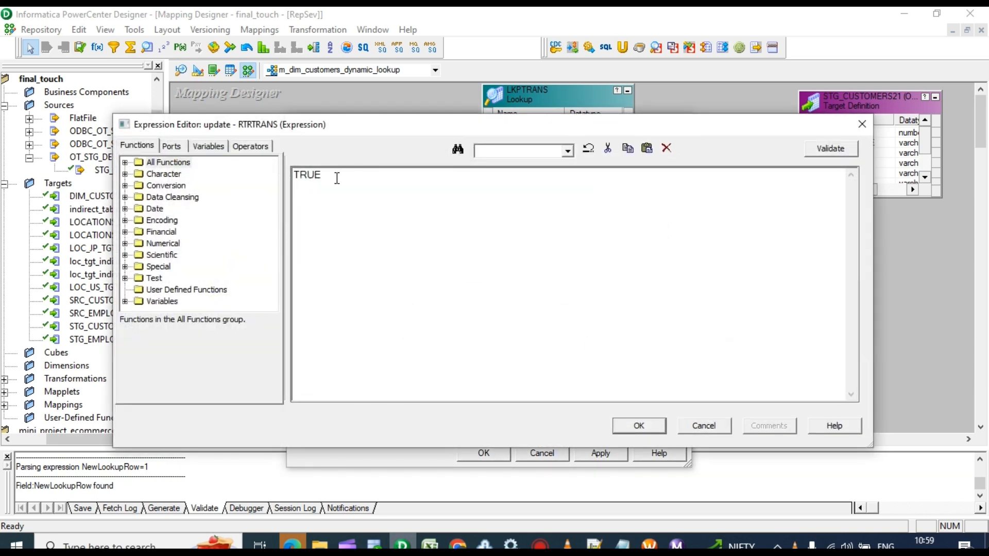
{"action": "left_click_drag", "start_coordinate": [336, 176], "coordinate": [291, 176]}
{"action": "left_click", "coordinate": [172, 146]}
{"action": "double_click", "coordinate": [189, 278]}
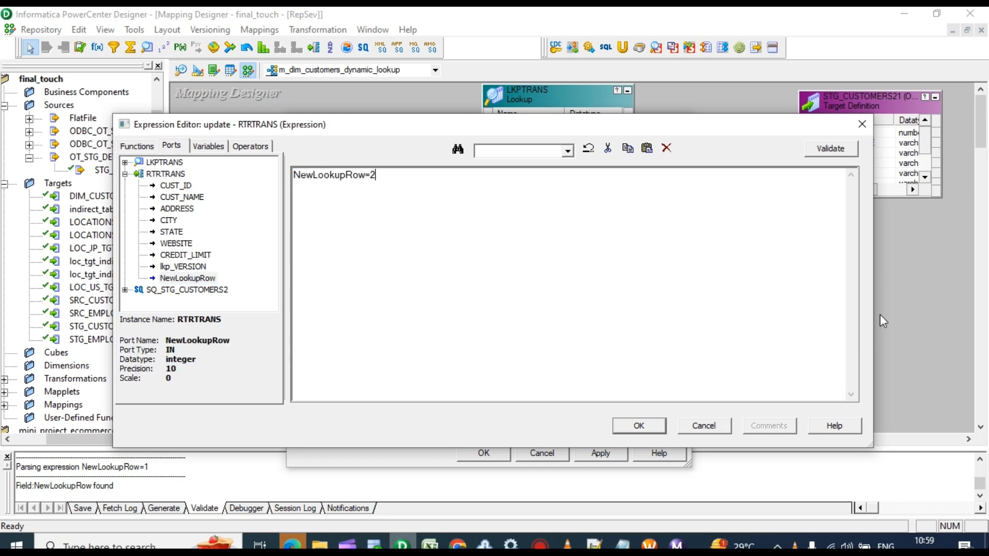
{"action": "left_click", "coordinate": [831, 149]}
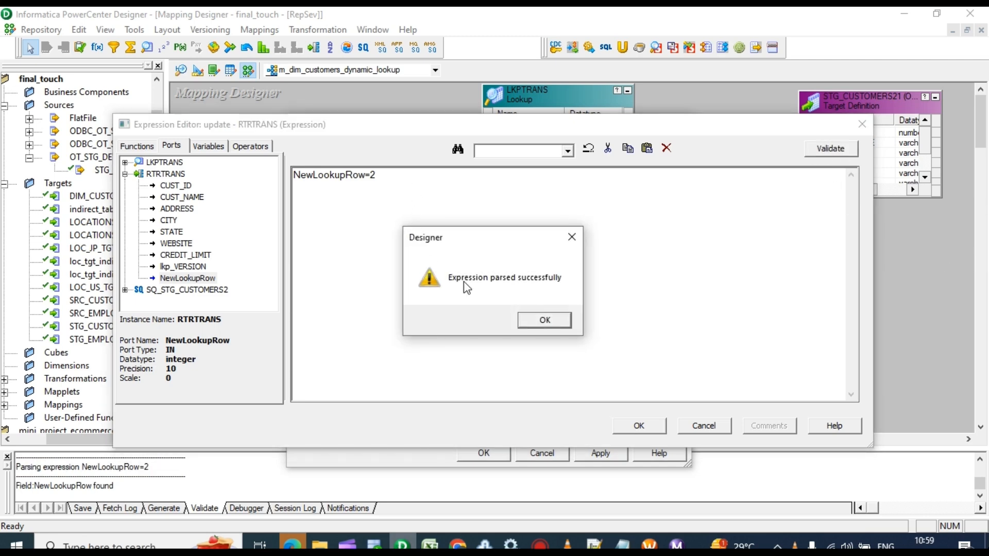
{"action": "left_click", "coordinate": [541, 325]}
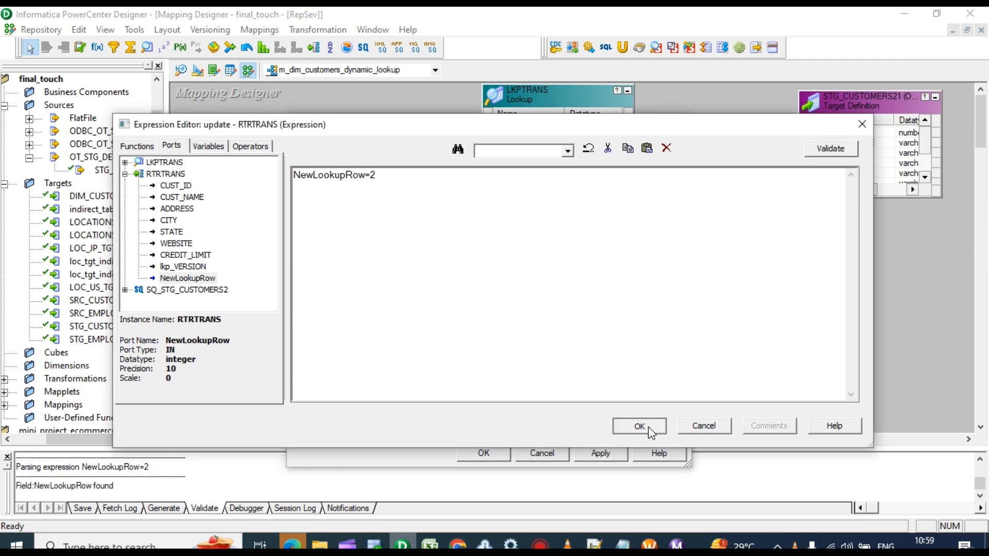
{"action": "left_click", "coordinate": [644, 426]}
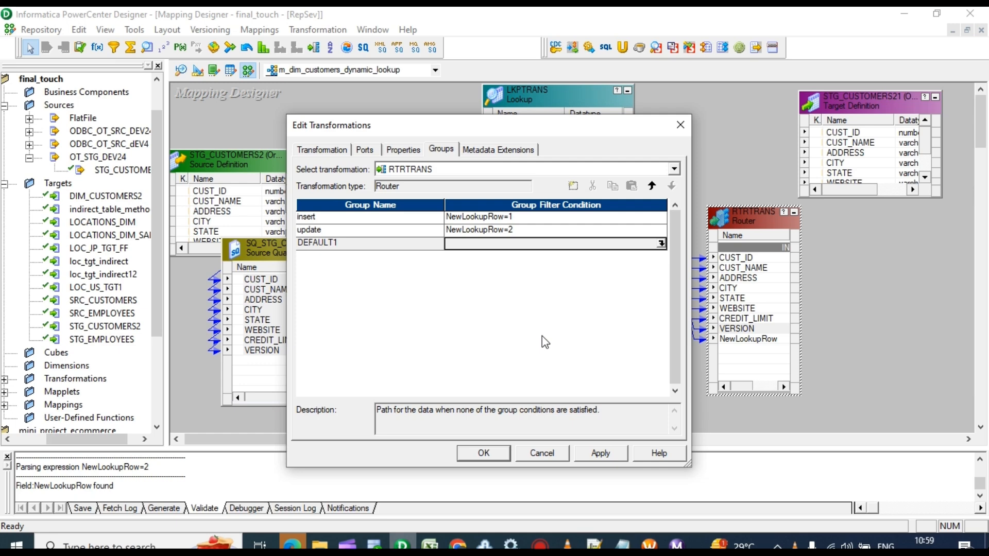
{"action": "left_click", "coordinate": [483, 453]}
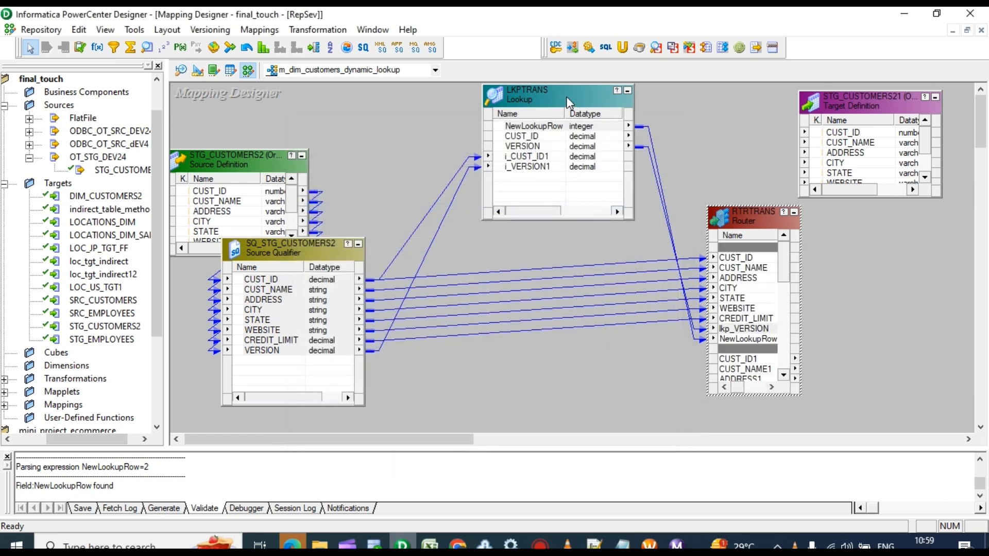
Move the lookup and router closer to the source qualifier to free space before the target definition
{"action": "left_click_drag", "start_coordinate": [567, 97], "coordinate": [509, 102]}
{"action": "left_click_drag", "start_coordinate": [735, 215], "coordinate": [654, 186]}
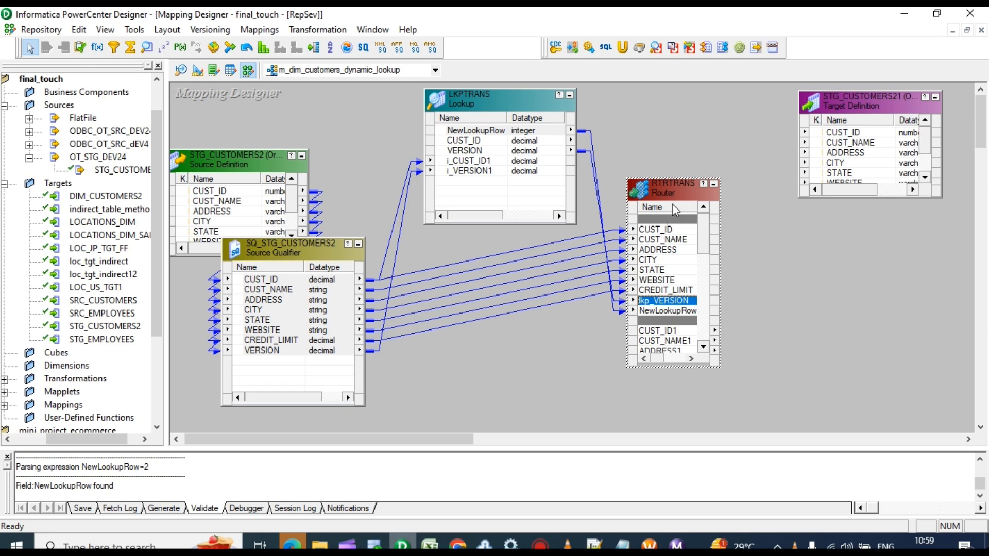
{"action": "left_click_drag", "start_coordinate": [671, 177], "coordinate": [670, 158]}
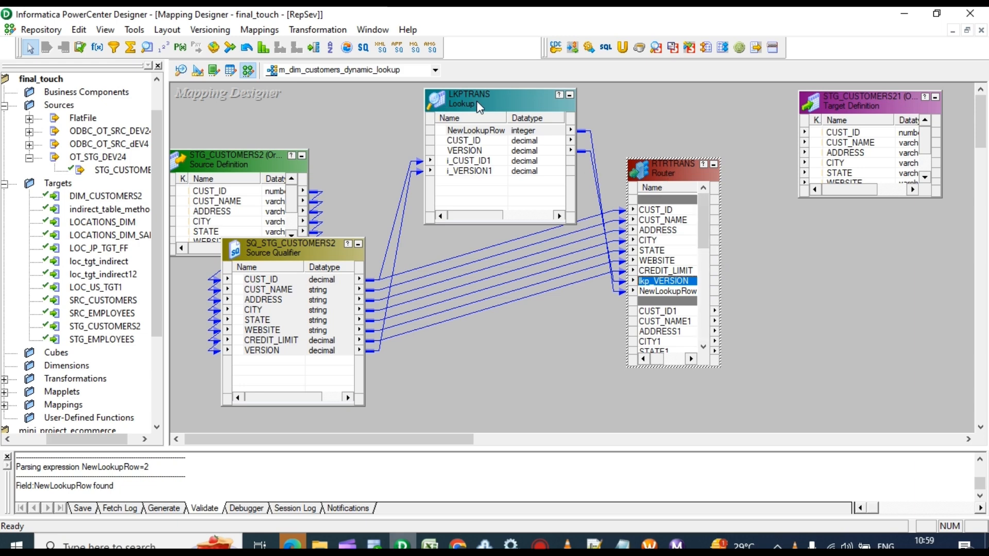
{"action": "left_click_drag", "start_coordinate": [477, 100], "coordinate": [340, 92]}
{"action": "left_click_drag", "start_coordinate": [659, 170], "coordinate": [500, 140]}
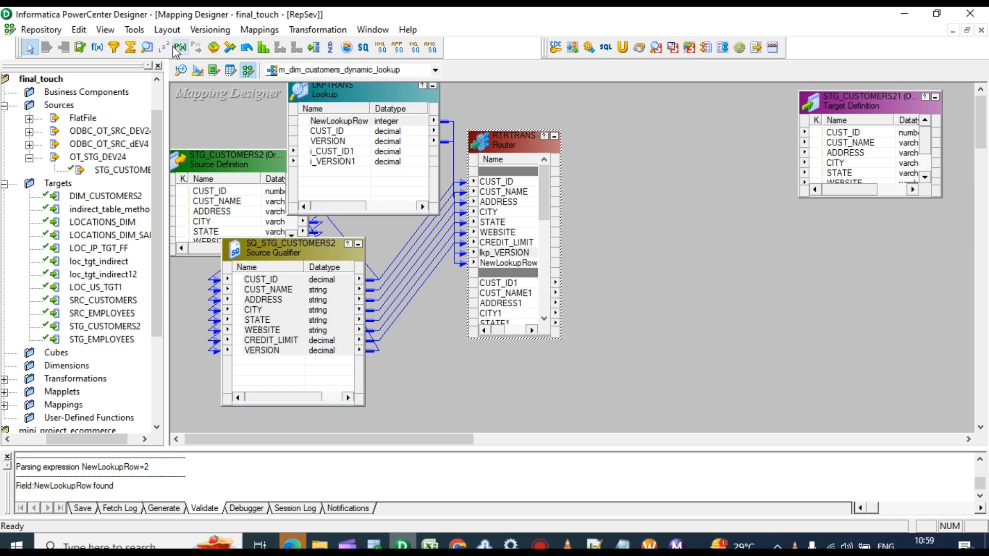
Add two Update Strategy transformations between the router and the target, one above the other
{"action": "left_click", "coordinate": [79, 48]}
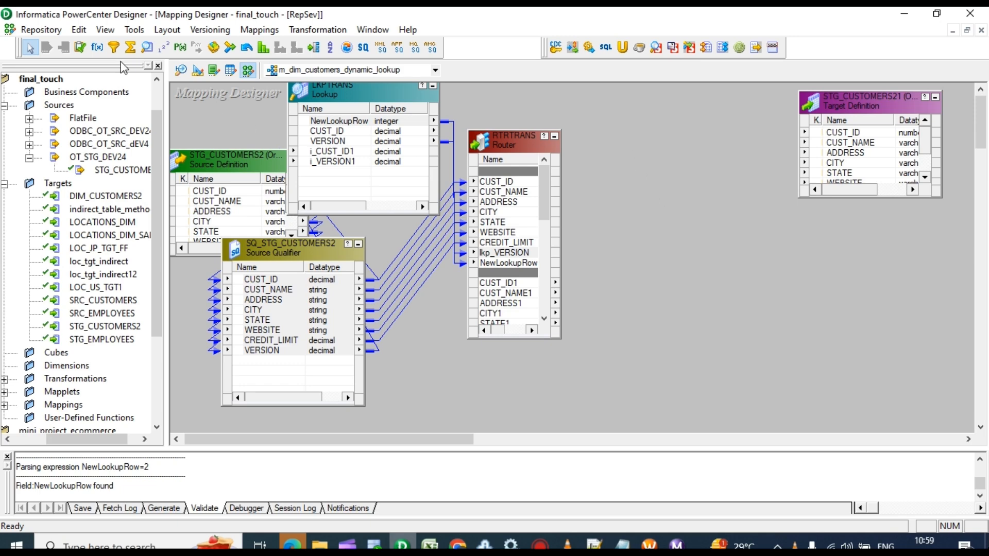
{"action": "left_click", "coordinate": [80, 48]}
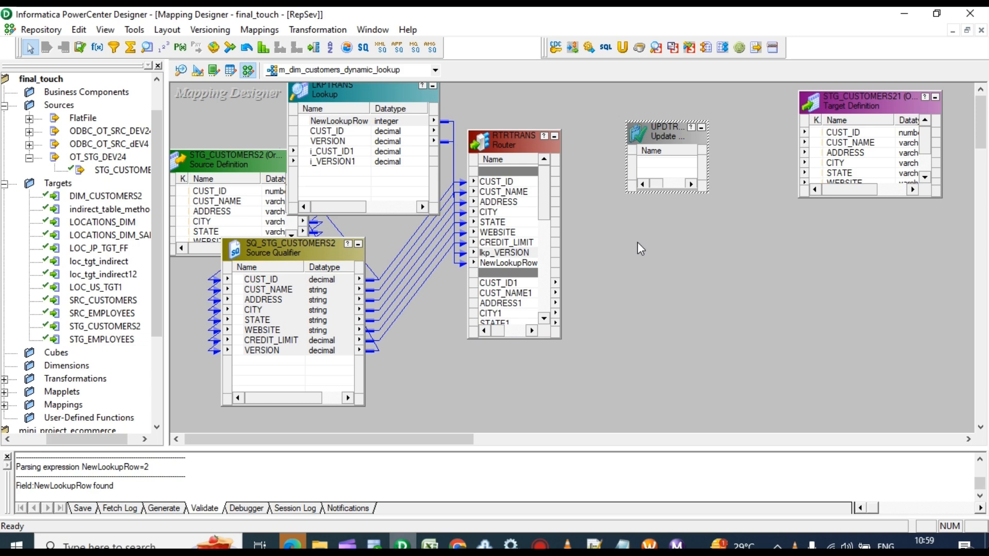
{"action": "left_click_drag", "start_coordinate": [675, 131], "coordinate": [679, 300]}
Rename the upper Update Strategy transformation to insert and apply the change
{"action": "double_click", "coordinate": [664, 164]}
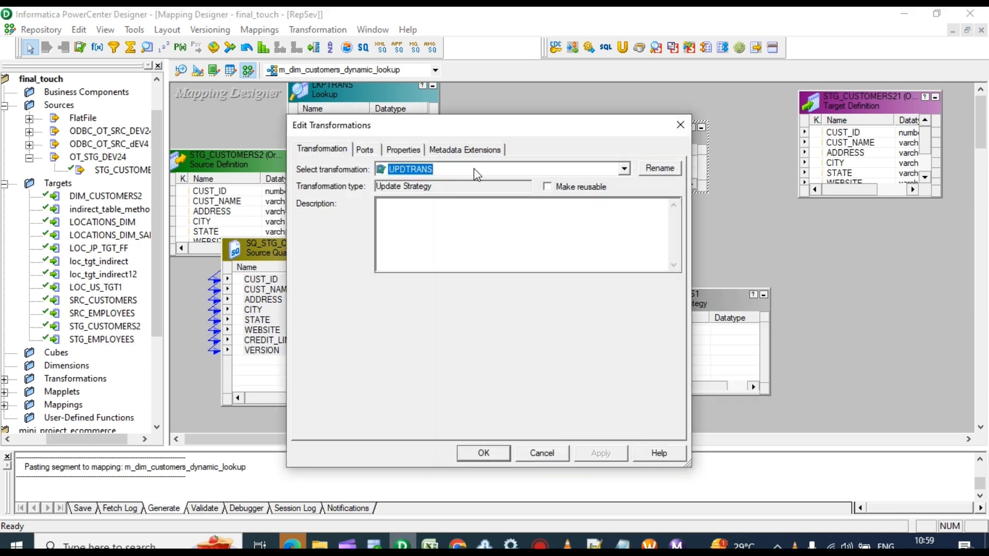
{"action": "left_click", "coordinate": [657, 168]}
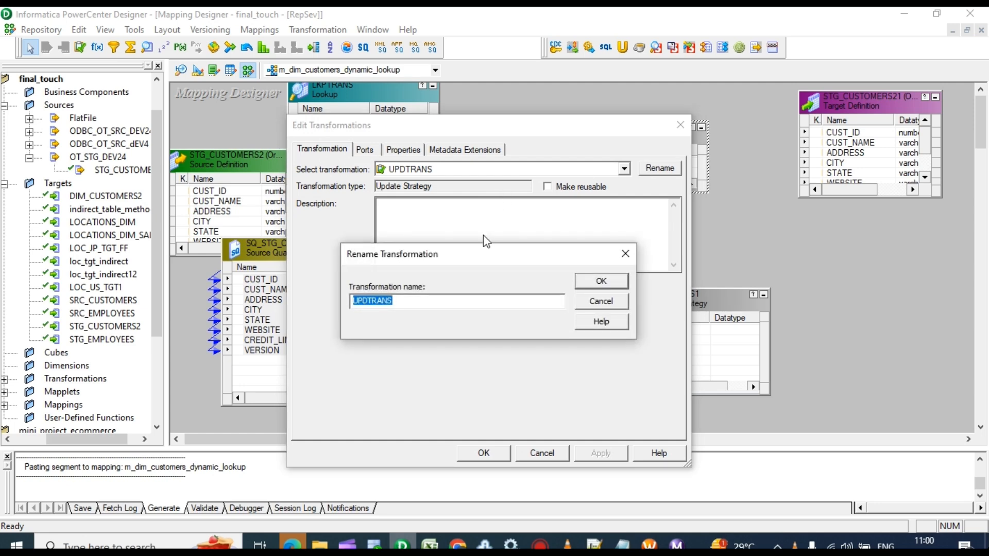
{"action": "type", "text": "insert"}
{"action": "left_click", "coordinate": [613, 281]}
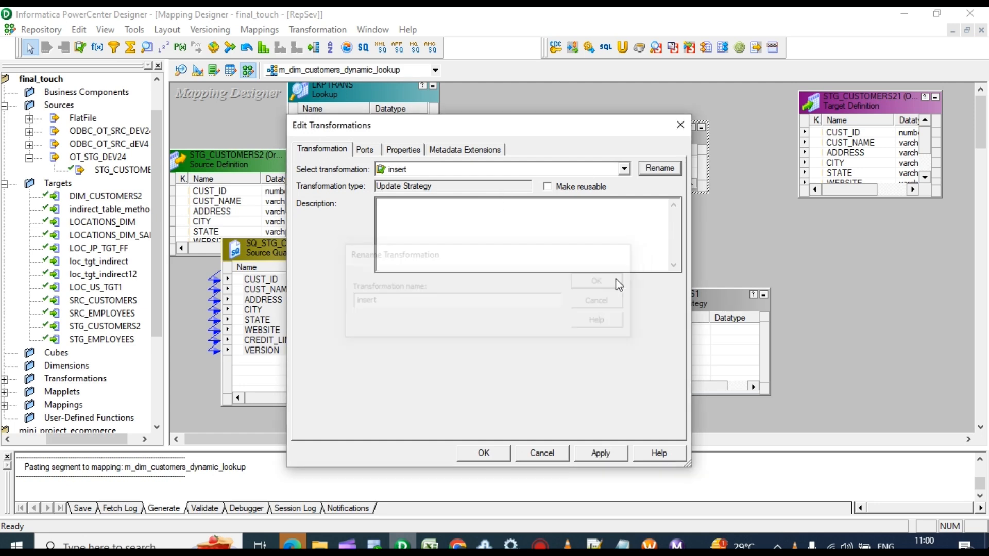
{"action": "left_click", "coordinate": [679, 126]}
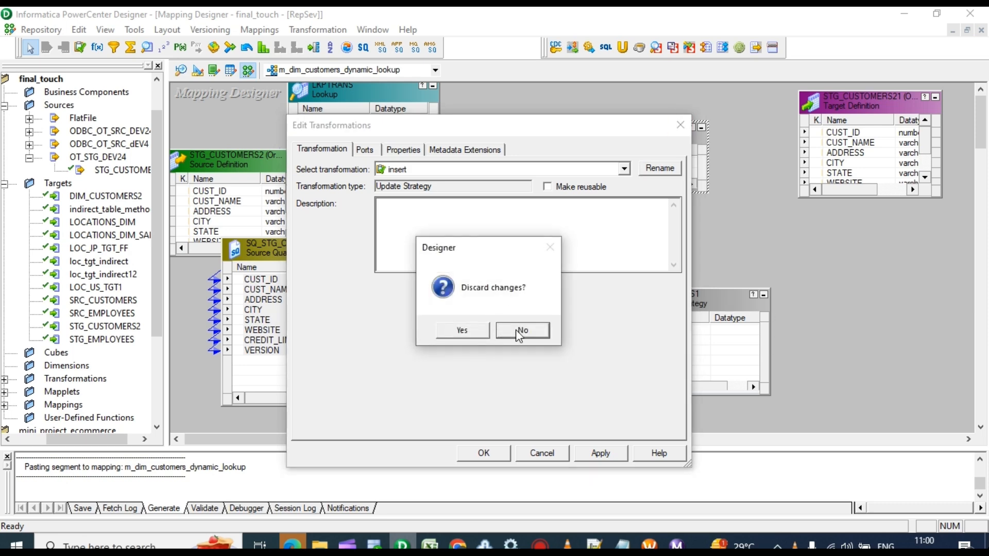
{"action": "left_click", "coordinate": [536, 332]}
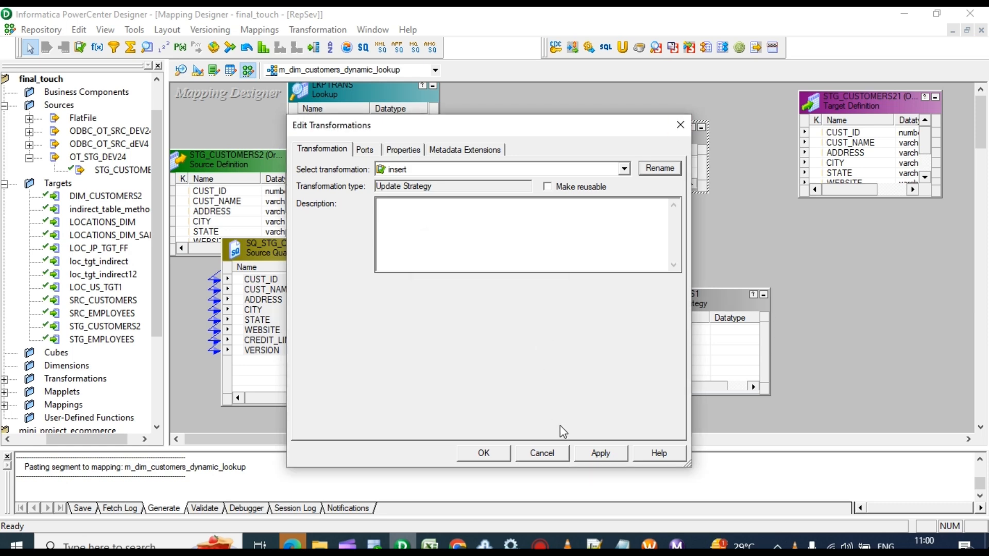
{"action": "left_click", "coordinate": [600, 453]}
{"action": "left_click", "coordinate": [502, 453]}
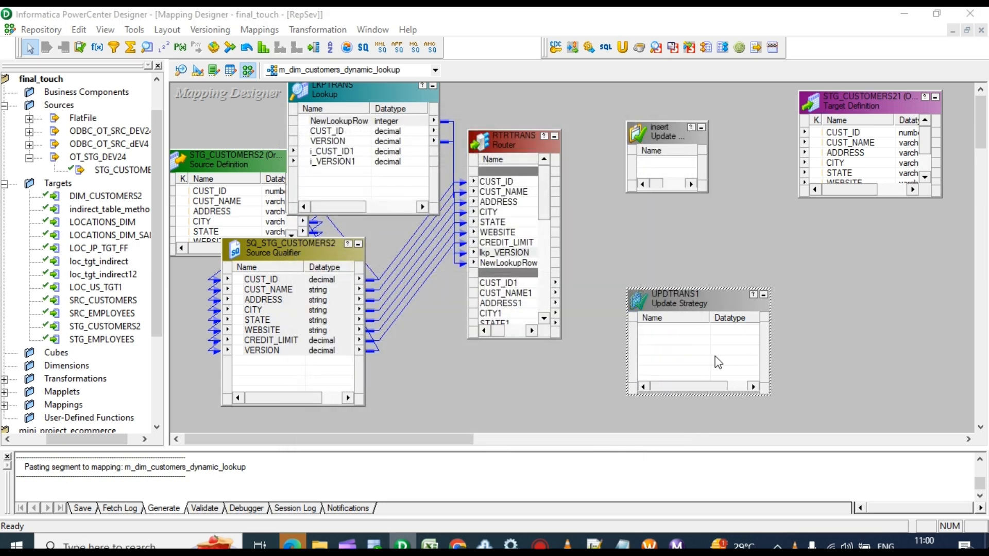
Rename the lower Update Strategy transformation to update, apply the change, and shift it slightly toward the router
{"action": "double_click", "coordinate": [718, 360]}
{"action": "left_click", "coordinate": [660, 168]}
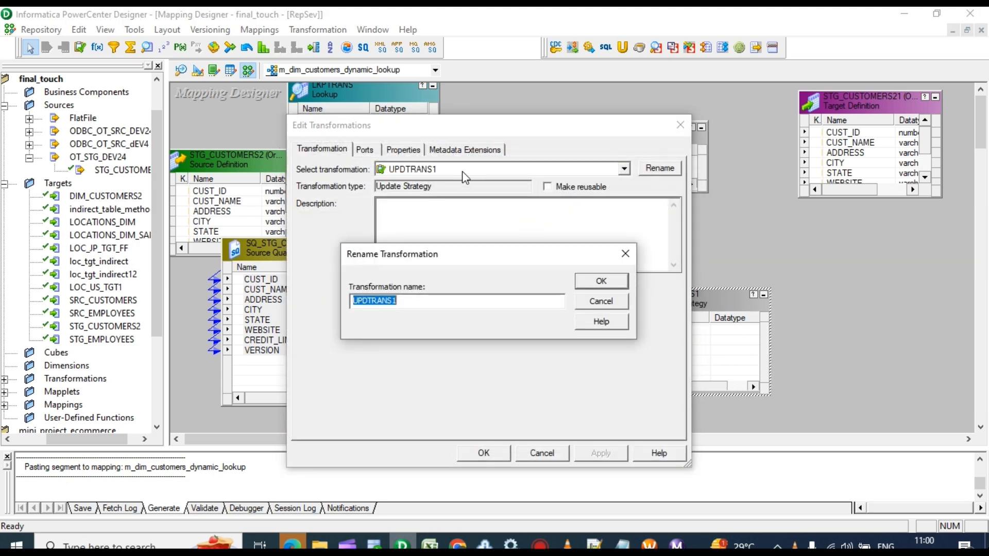
{"action": "type", "text": "updatre"}
{"action": "key", "text": "BackSpace"}
{"action": "key", "text": "BackSpace"}
{"action": "type", "text": "e"}
{"action": "left_click", "coordinate": [601, 280]}
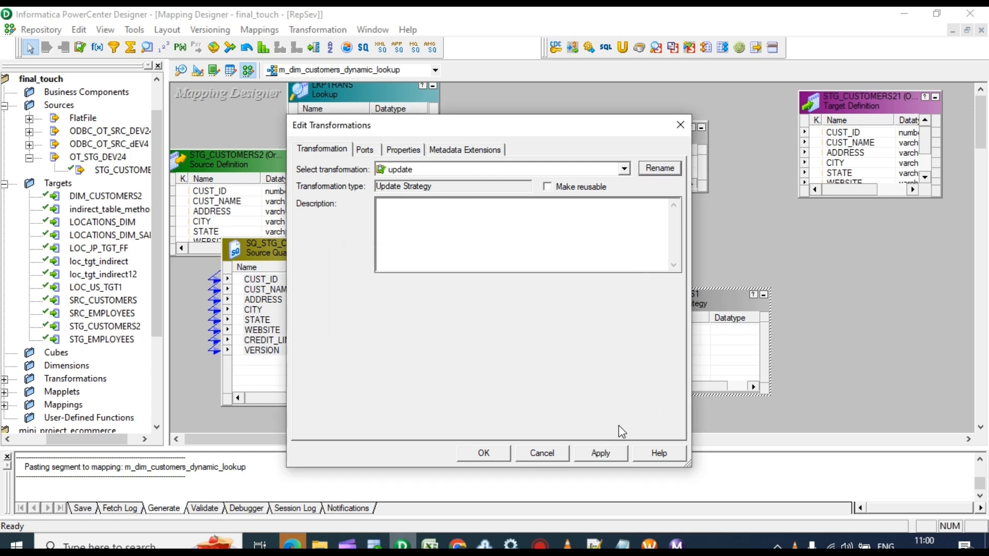
{"action": "left_click", "coordinate": [599, 453]}
{"action": "left_click", "coordinate": [482, 453]}
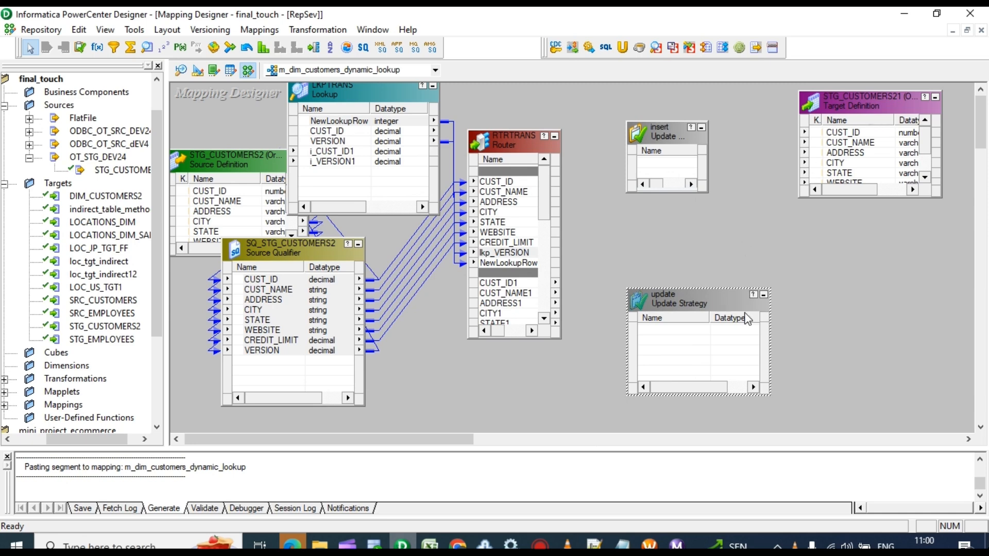
{"action": "left_click_drag", "start_coordinate": [718, 301], "coordinate": [694, 295]}
Duplicate the STG_CUSTOMERS21 target definition and place the copy below the original, beside the update strategy
{"action": "left_click", "coordinate": [848, 99]}
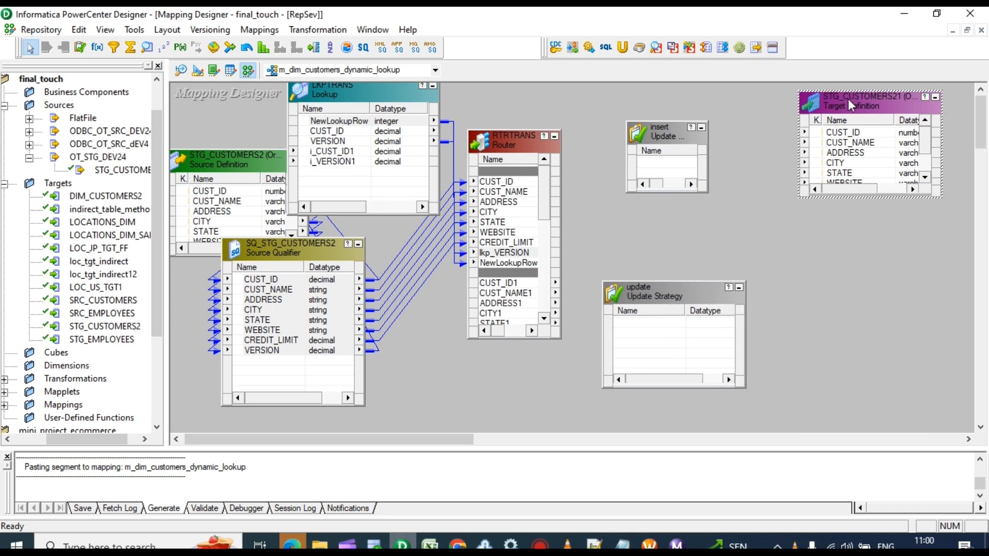
{"action": "key", "text": "ctrl+c"}
{"action": "left_click", "coordinate": [871, 264]}
{"action": "key", "text": "ctrl+v"}
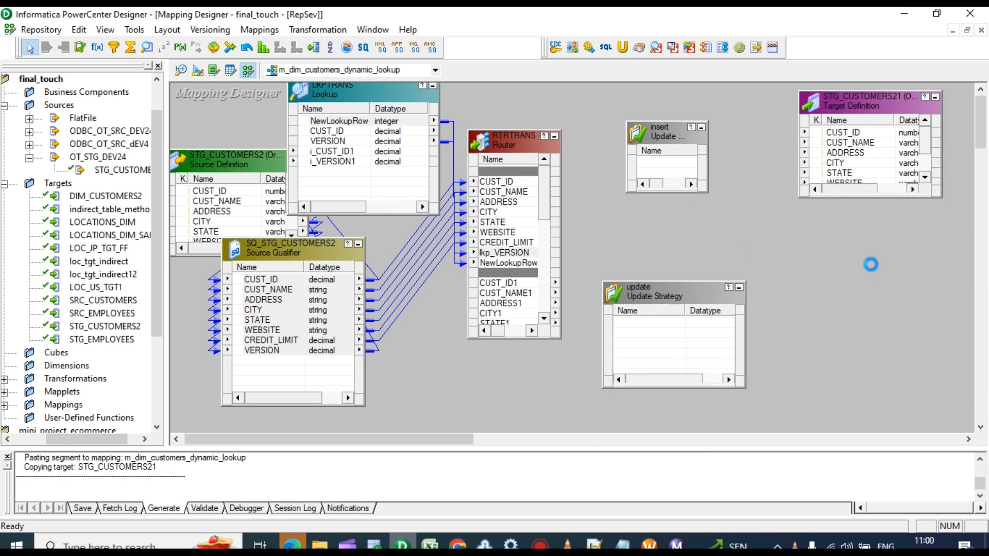
{"action": "left_click_drag", "start_coordinate": [908, 266], "coordinate": [831, 261]}
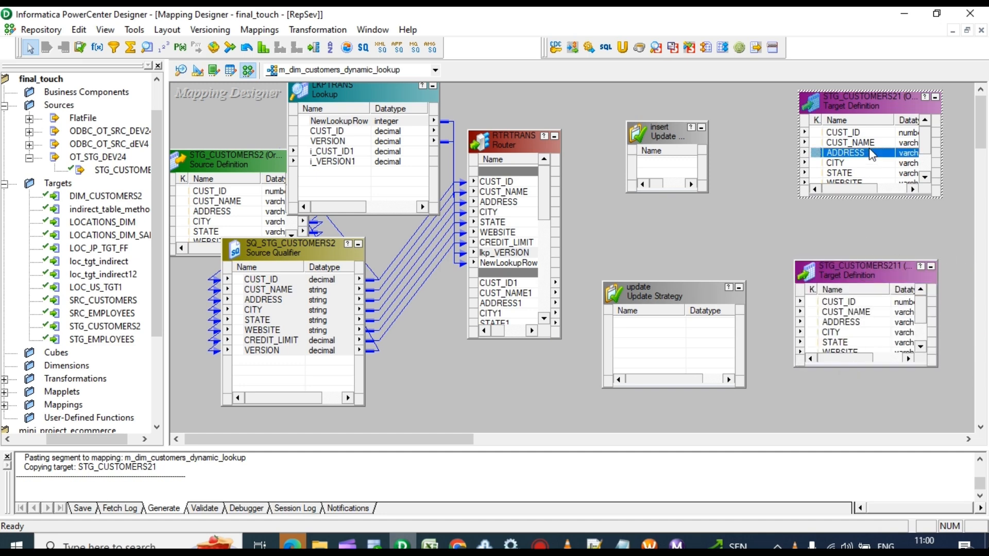
Rename the STG_CUSTOMERS21 target definition to insert and apply the change
{"action": "double_click", "coordinate": [871, 153]}
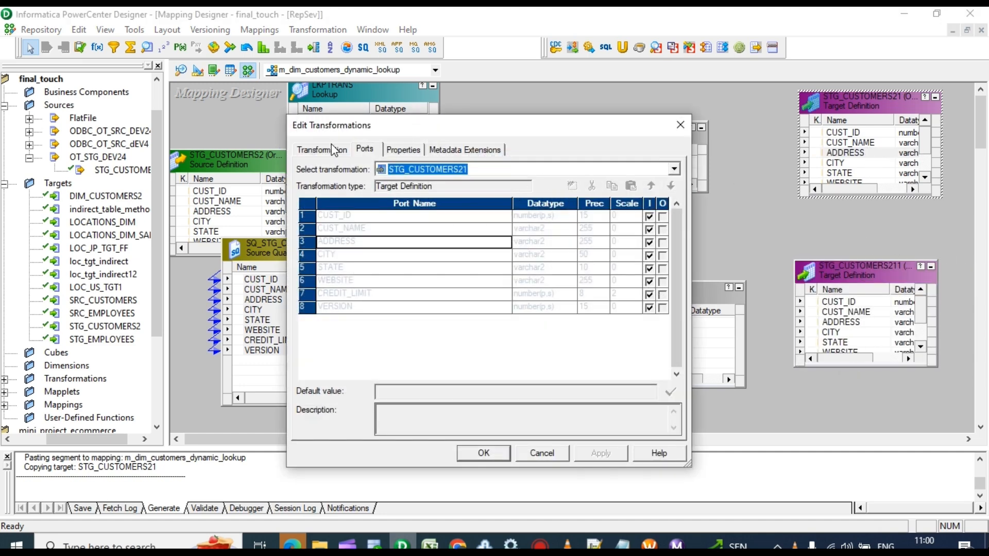
{"action": "left_click", "coordinate": [334, 149]}
{"action": "left_click", "coordinate": [660, 168]}
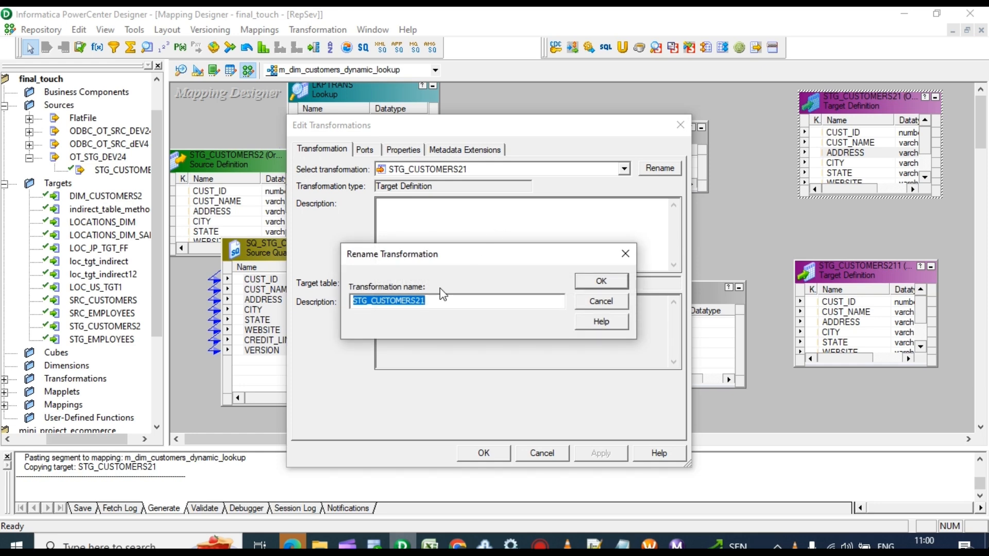
{"action": "type", "text": "insert"}
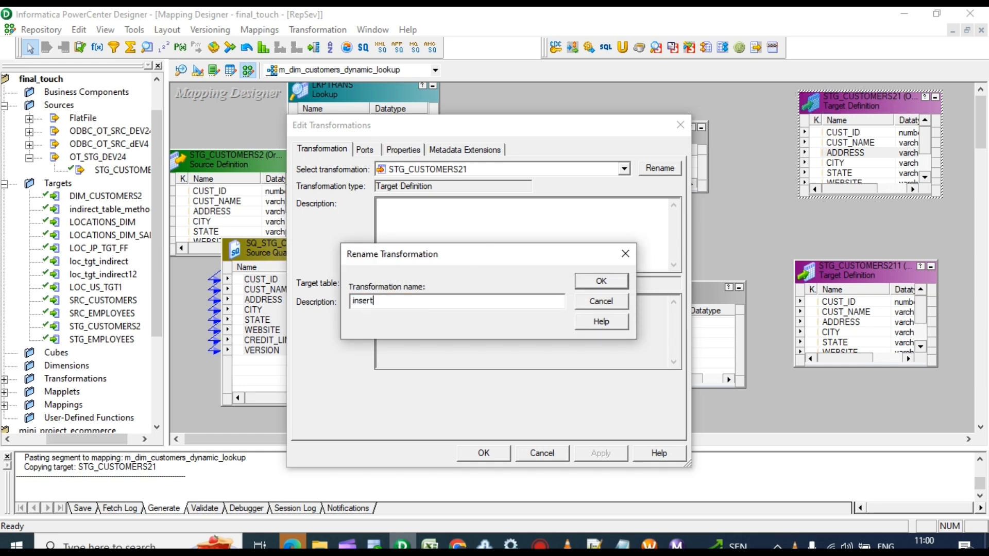
{"action": "left_click", "coordinate": [624, 284]}
{"action": "left_click", "coordinate": [601, 453]}
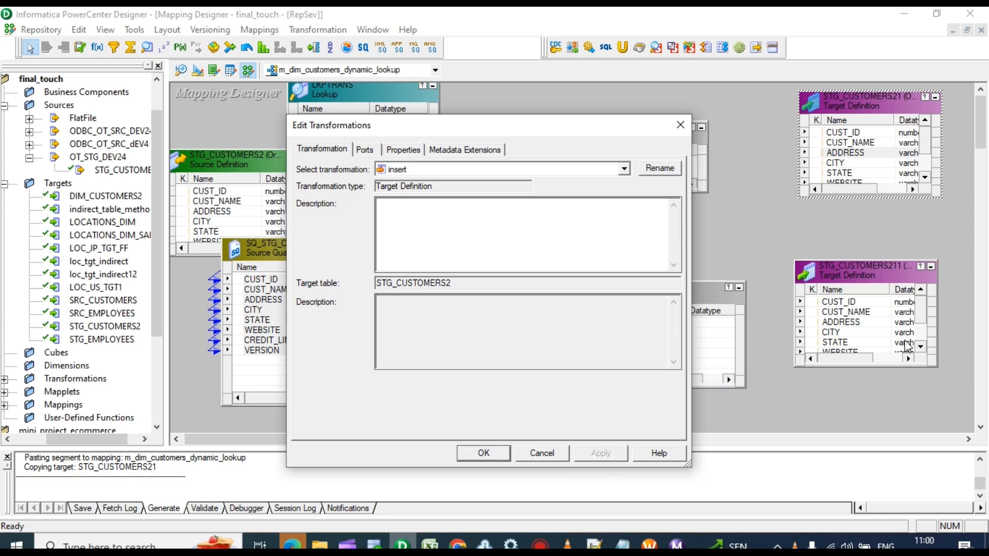
{"action": "left_click", "coordinate": [479, 452]}
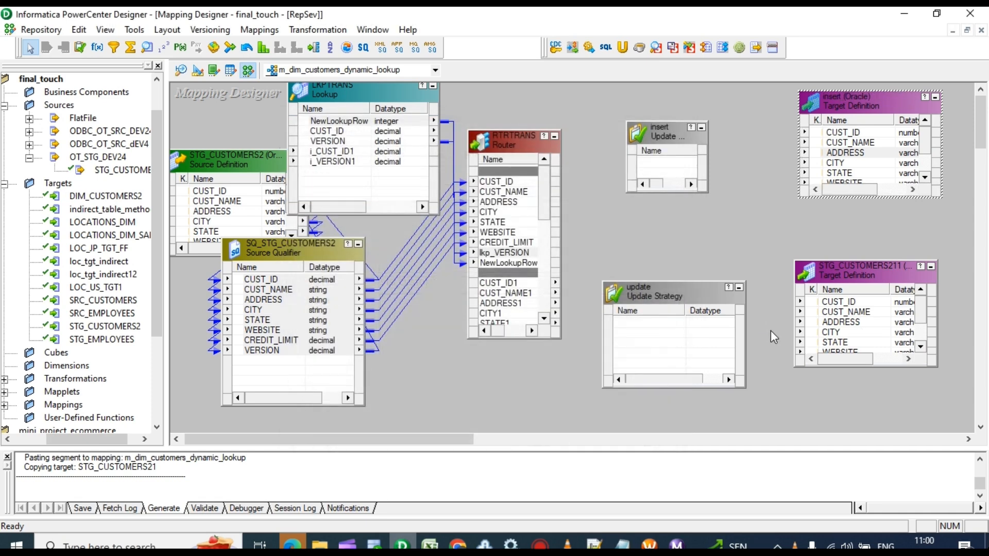
Rename the STG_CUSTOMERS211 target definition to update and apply the change
{"action": "left_click", "coordinate": [858, 314]}
{"action": "double_click", "coordinate": [858, 314]}
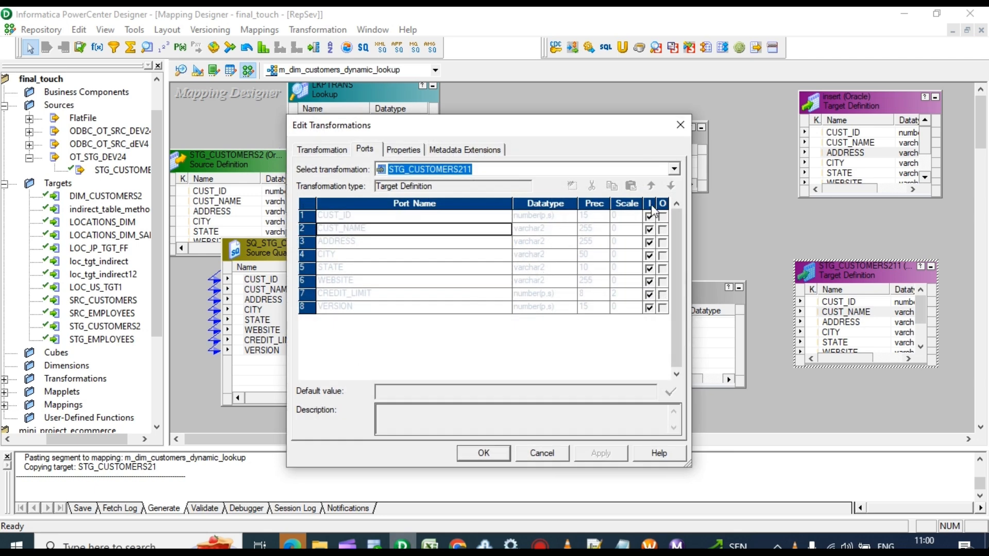
{"action": "left_click", "coordinate": [322, 149]}
{"action": "left_click", "coordinate": [660, 168]}
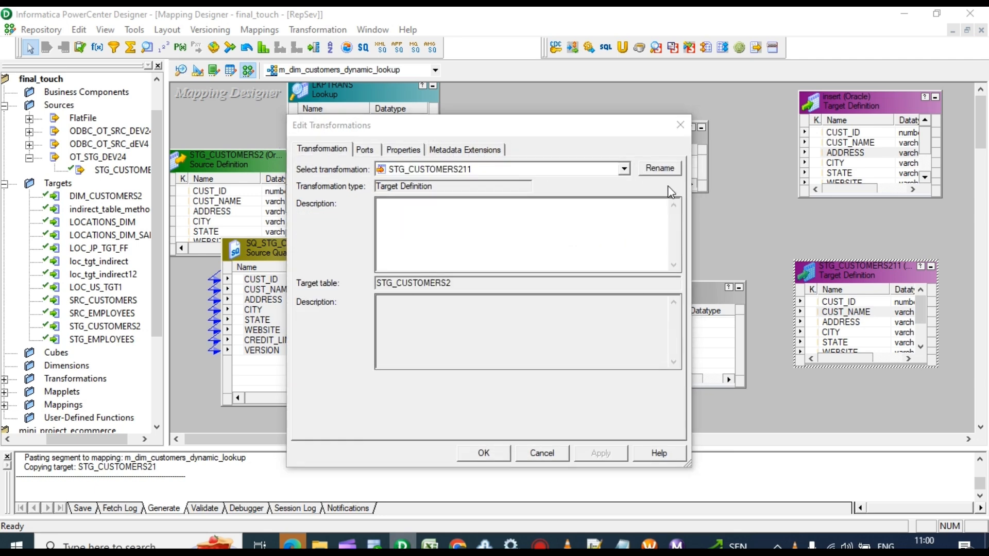
{"action": "type", "text": "u"}
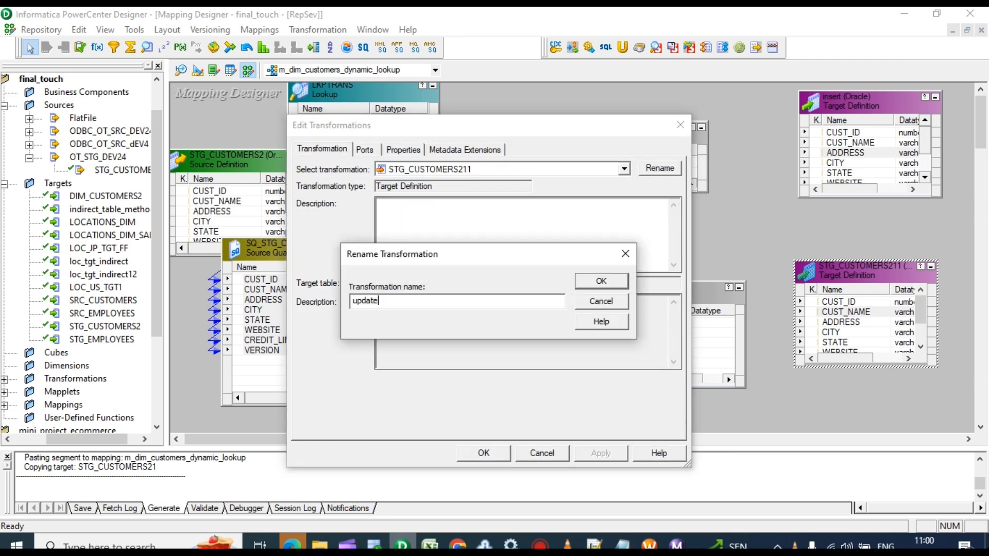
{"action": "type", "text": "pdate"}
{"action": "key", "text": "Return"}
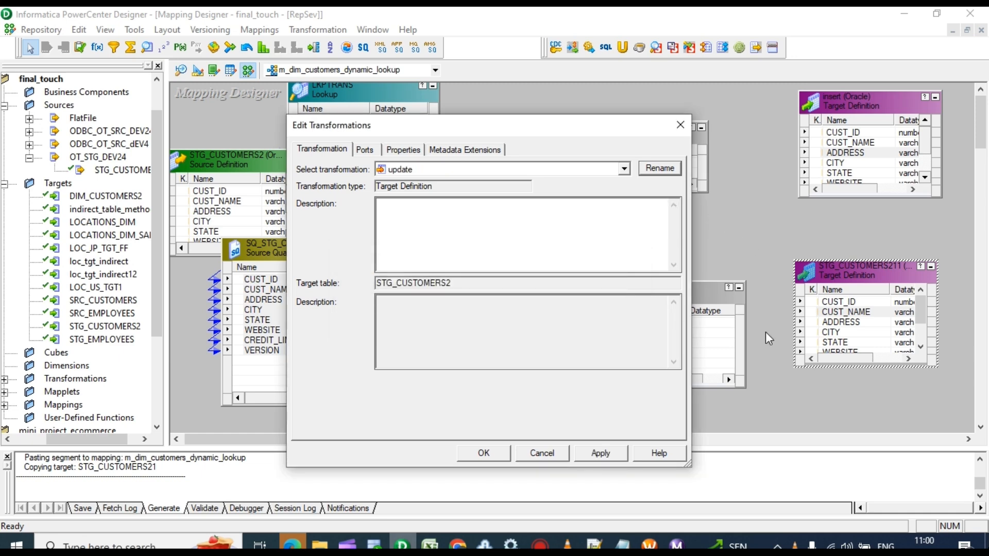
{"action": "left_click", "coordinate": [599, 452]}
{"action": "left_click", "coordinate": [468, 457]}
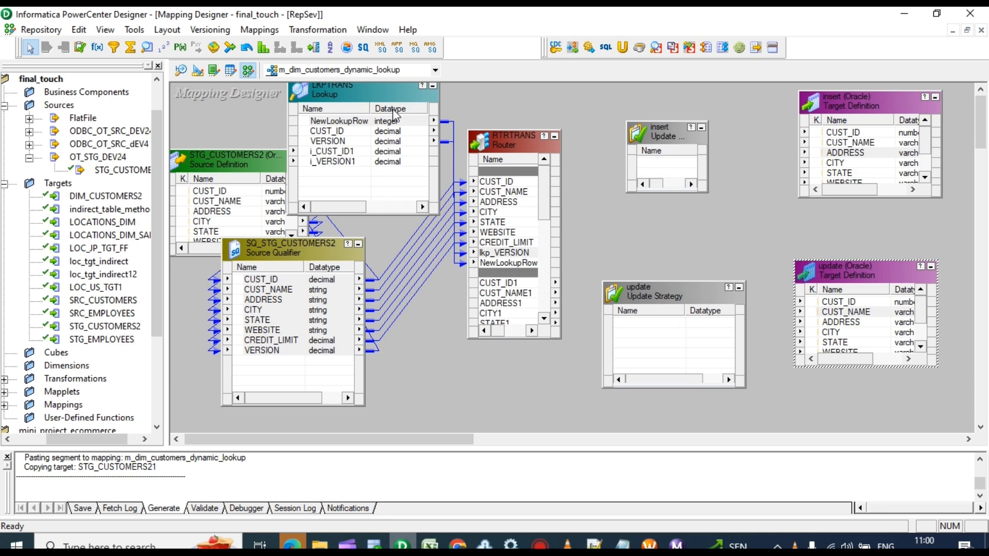
Enlarge the RTRTRANS router box in height and width to expose its insert and update group ports
{"action": "left_click_drag", "start_coordinate": [528, 130], "coordinate": [529, 86]}
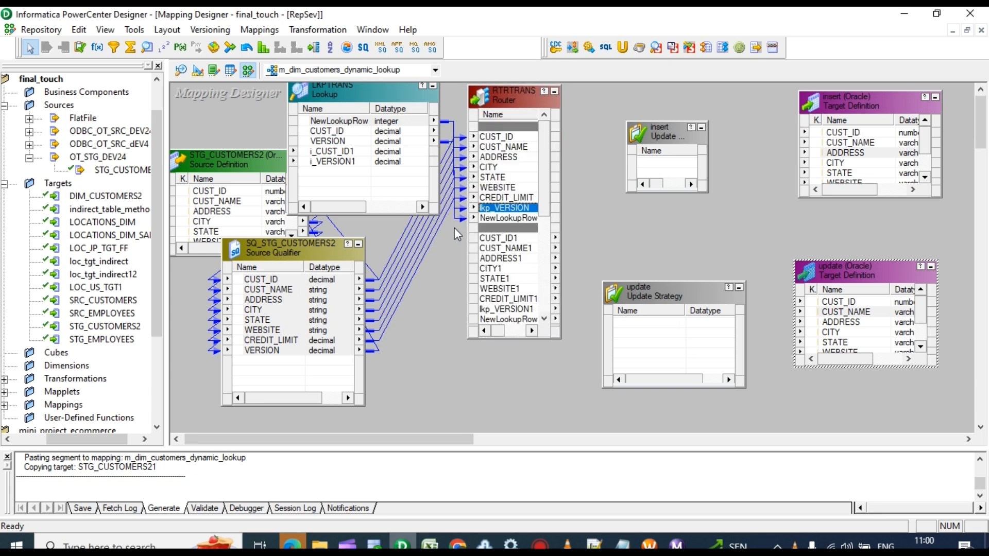
{"action": "left_click_drag", "start_coordinate": [468, 229], "coordinate": [251, 229]}
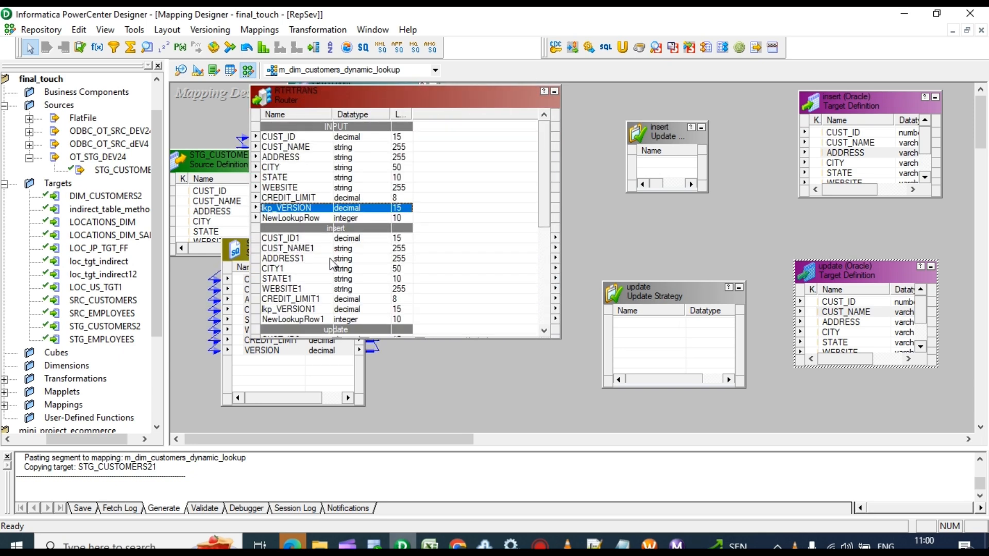
{"action": "scroll", "coordinate": [350, 207], "scroll_direction": "down", "scroll_amount": 3}
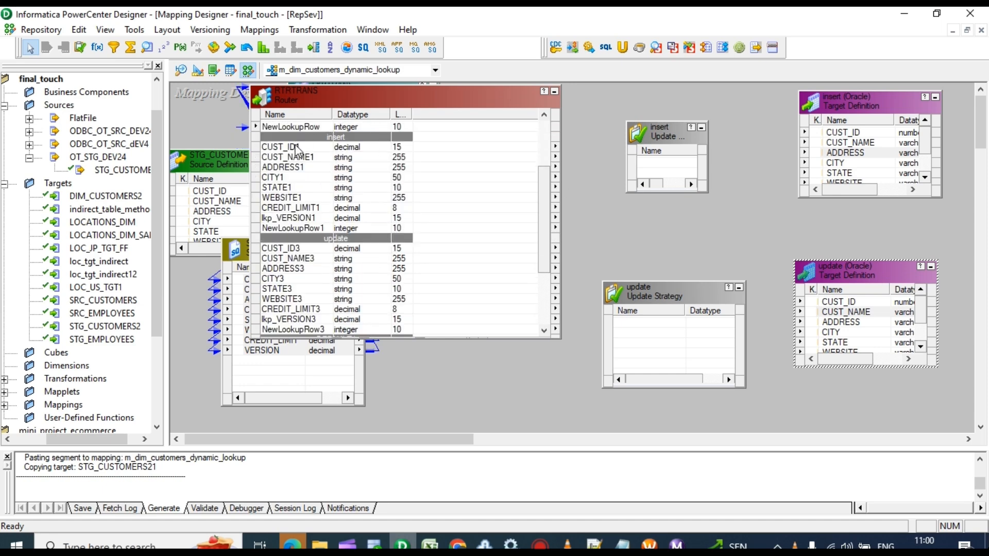
Enlarge the insert Update Strategy box in width and height to make room for its ports
{"action": "left_click_drag", "start_coordinate": [665, 123], "coordinate": [665, 85]}
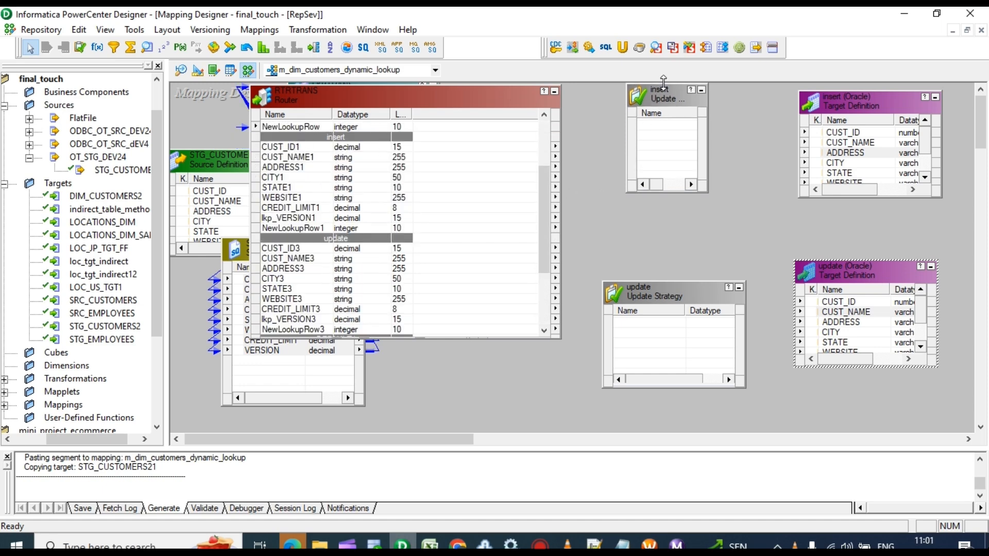
{"action": "left_click", "coordinate": [625, 148]}
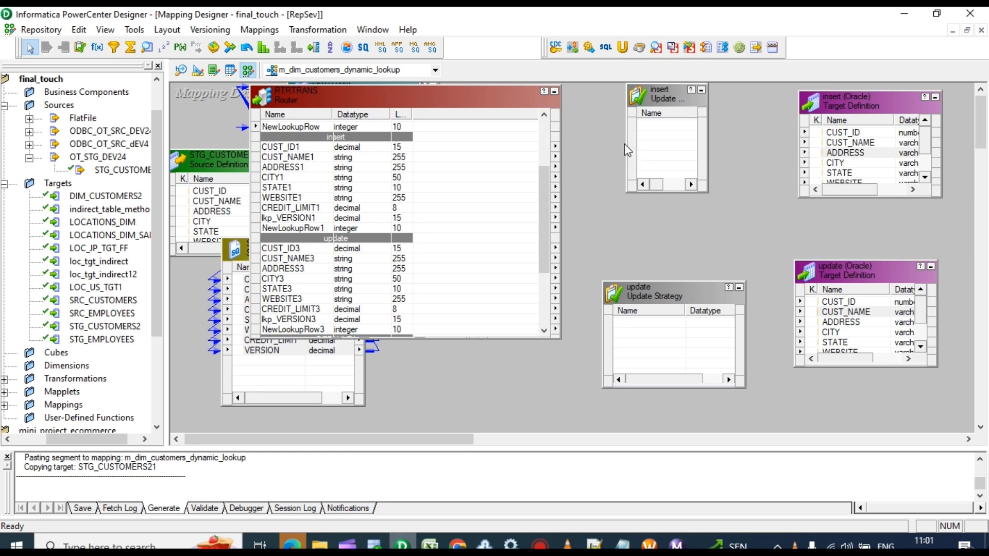
{"action": "left_click_drag", "start_coordinate": [626, 145], "coordinate": [579, 145]}
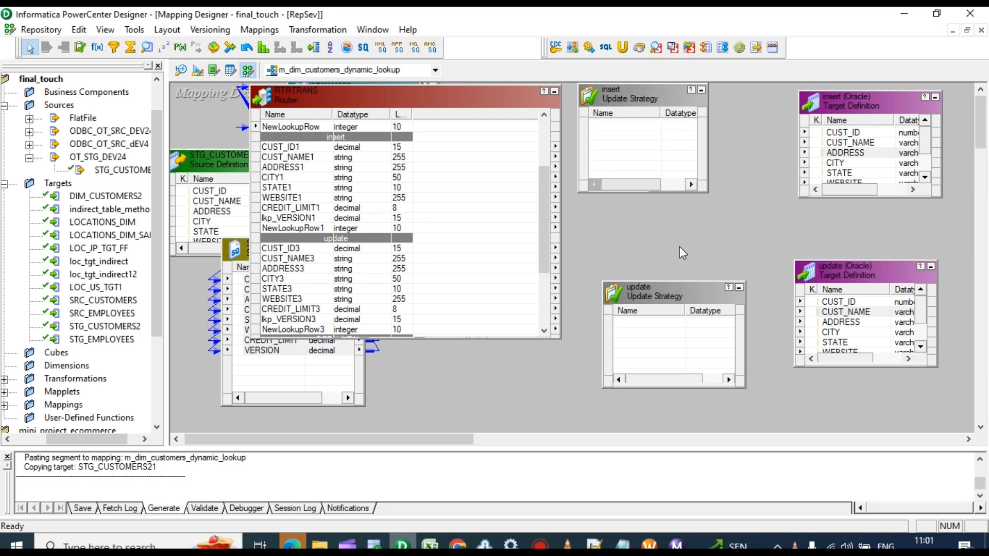
{"action": "left_click", "coordinate": [674, 186]}
{"action": "left_click_drag", "start_coordinate": [674, 192], "coordinate": [674, 256]}
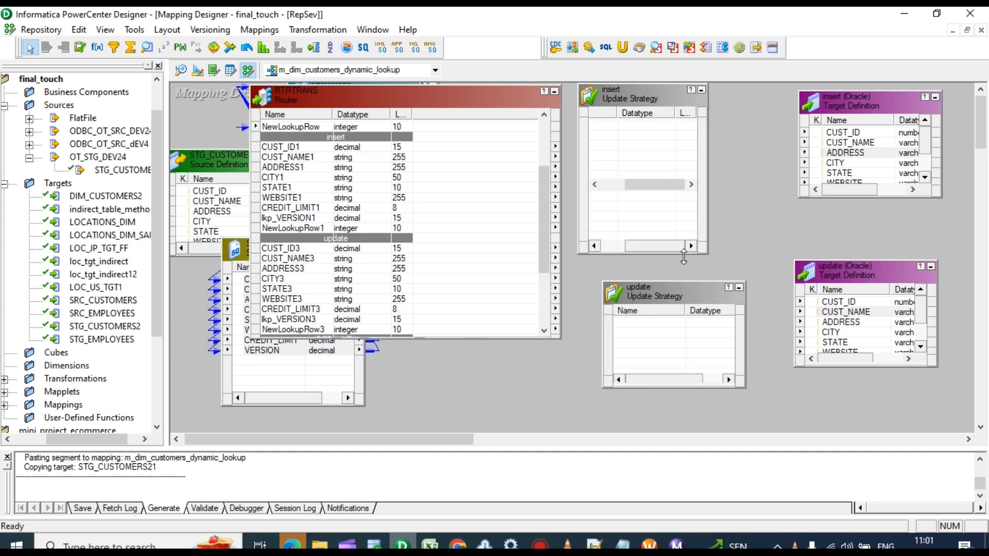
Link the router's insert group ports CUST_ID1 through lkp_VERSION1 into the insert Update Strategy
{"action": "left_click", "coordinate": [288, 148]}
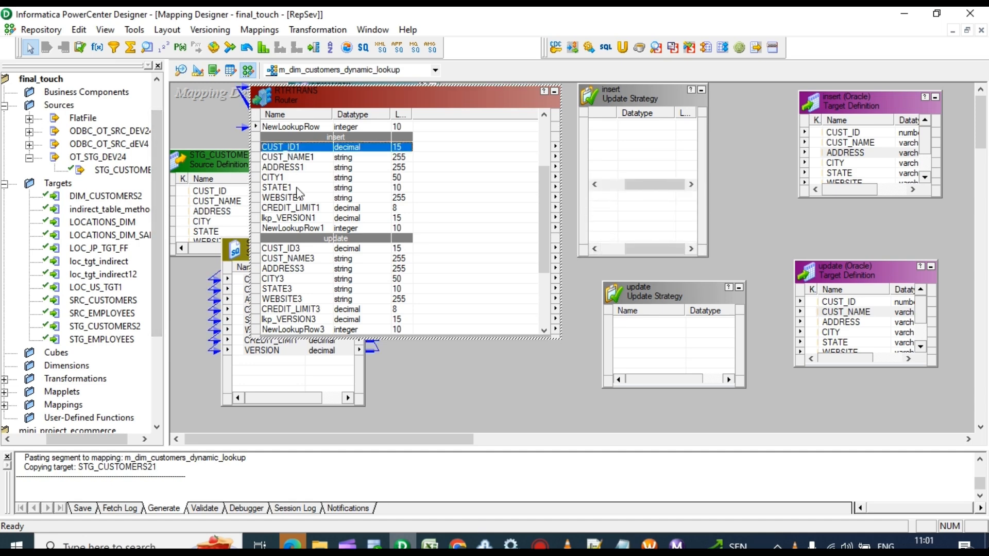
{"action": "left_click", "coordinate": [299, 219], "text": "shift"}
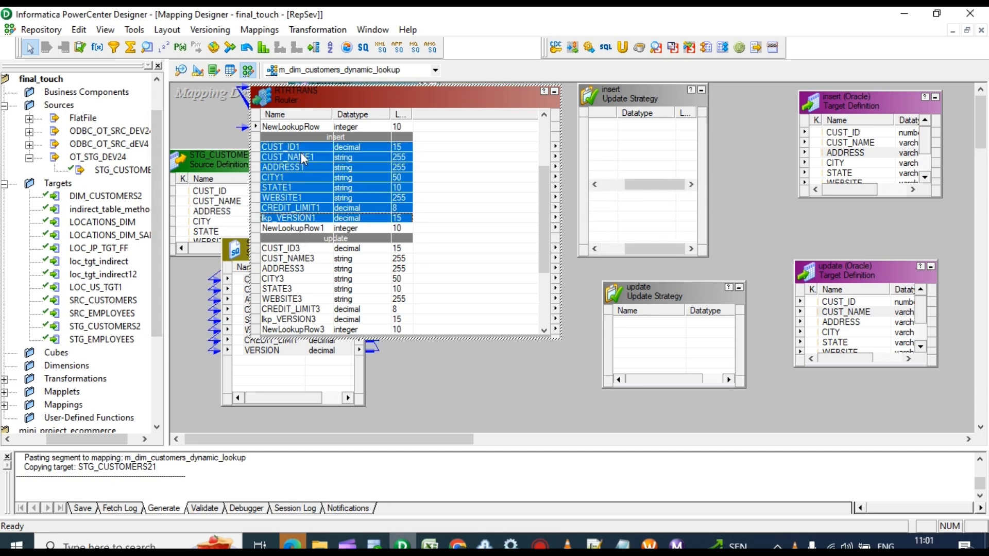
{"action": "left_click_drag", "start_coordinate": [304, 155], "coordinate": [616, 127]}
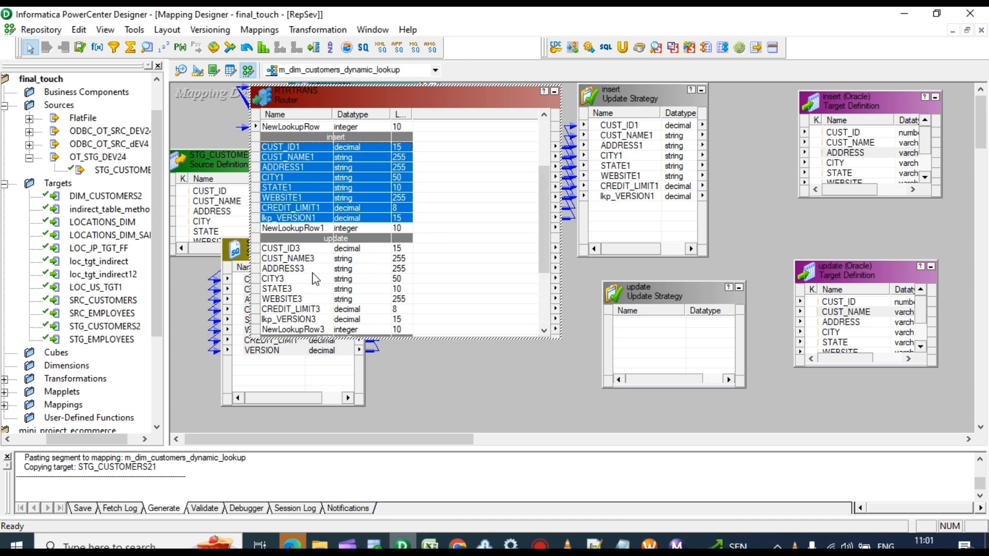
Link the router's update group ports CUST_ID3 through lkp_VERSION3 into the update Update Strategy
{"action": "scroll", "coordinate": [316, 279], "scroll_direction": "down", "scroll_amount": 1}
{"action": "left_click", "coordinate": [295, 218]}
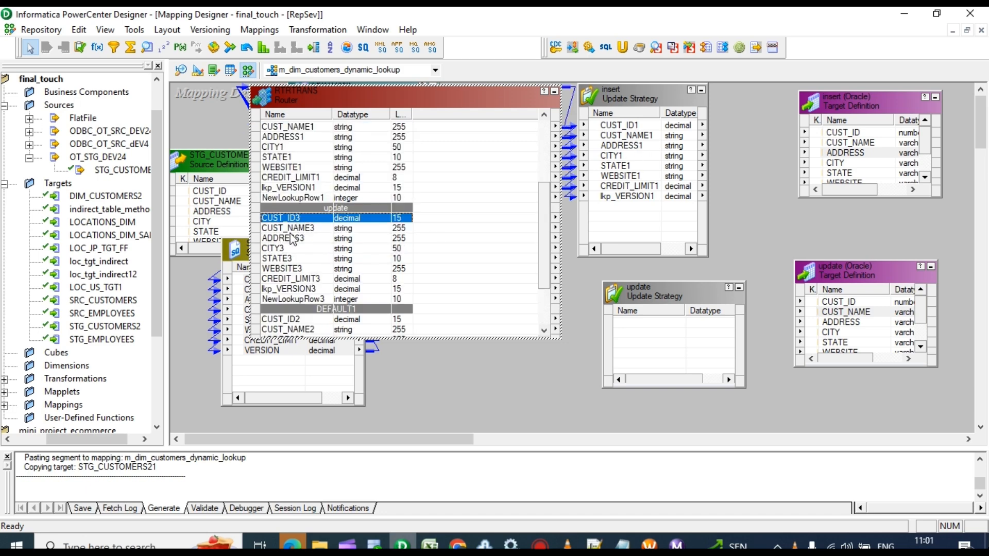
{"action": "left_click", "coordinate": [292, 289], "text": "shift"}
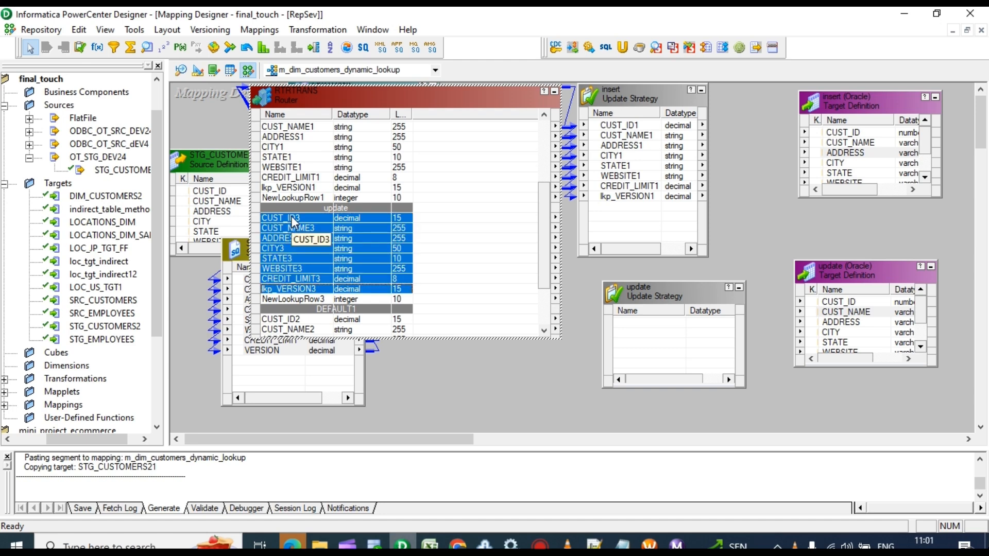
{"action": "left_click_drag", "start_coordinate": [291, 216], "coordinate": [666, 344]}
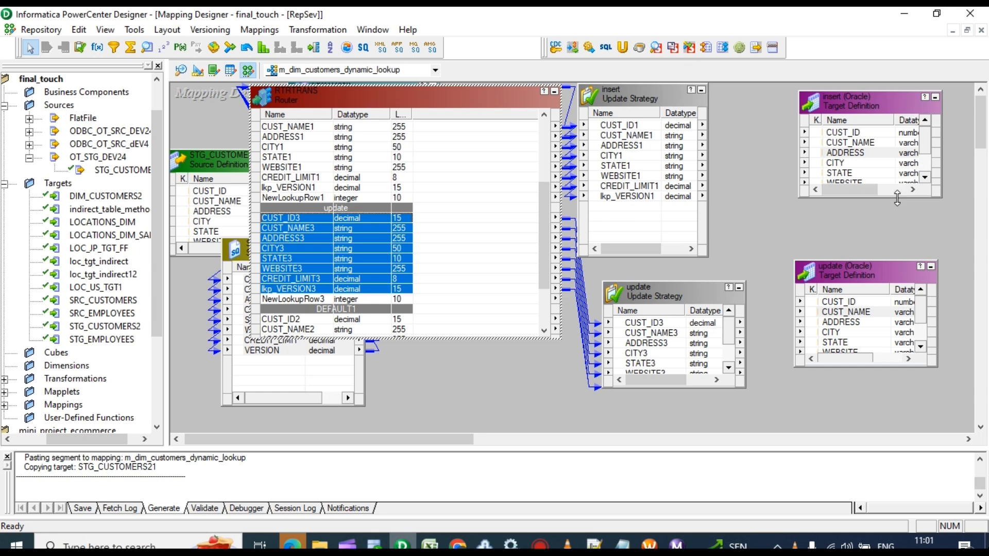
Enlarge the insert target and connect the insert Update Strategy's ports CUST_ID1 through lkp_VERSION1 to its CUST_ID through VERSION columns
{"action": "left_click_drag", "start_coordinate": [899, 199], "coordinate": [899, 232]}
{"action": "left_click", "coordinate": [627, 129]}
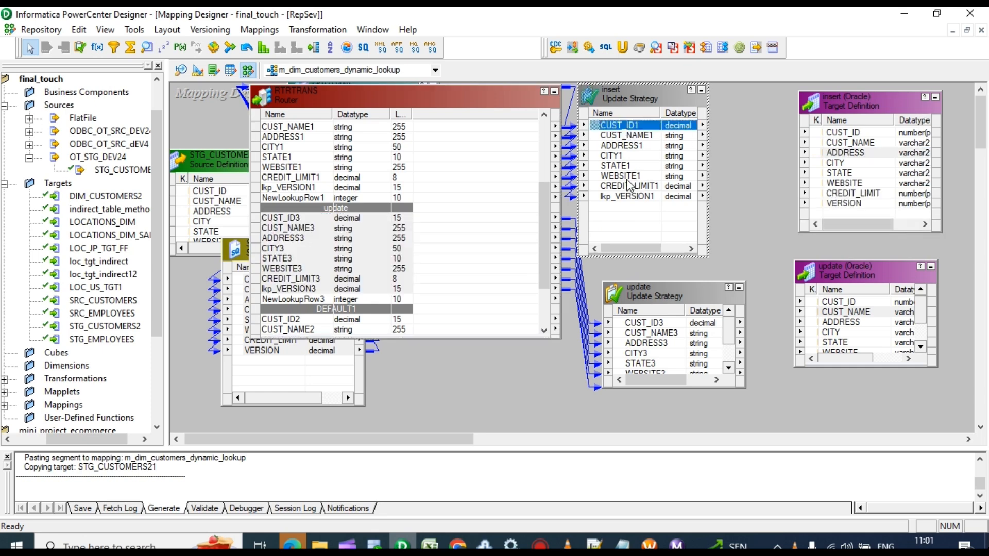
{"action": "left_click", "coordinate": [623, 199], "text": "shift"}
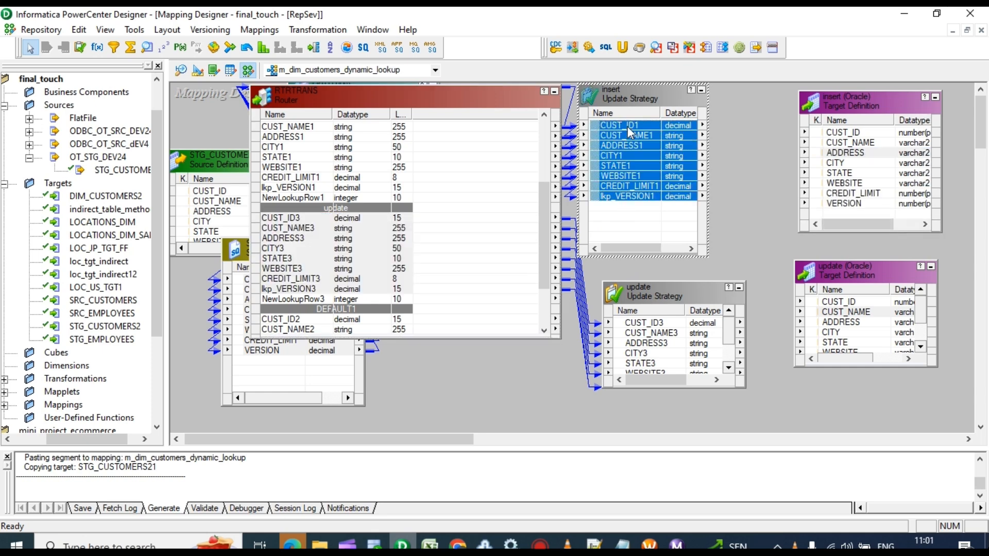
{"action": "left_click_drag", "start_coordinate": [628, 131], "coordinate": [813, 159]}
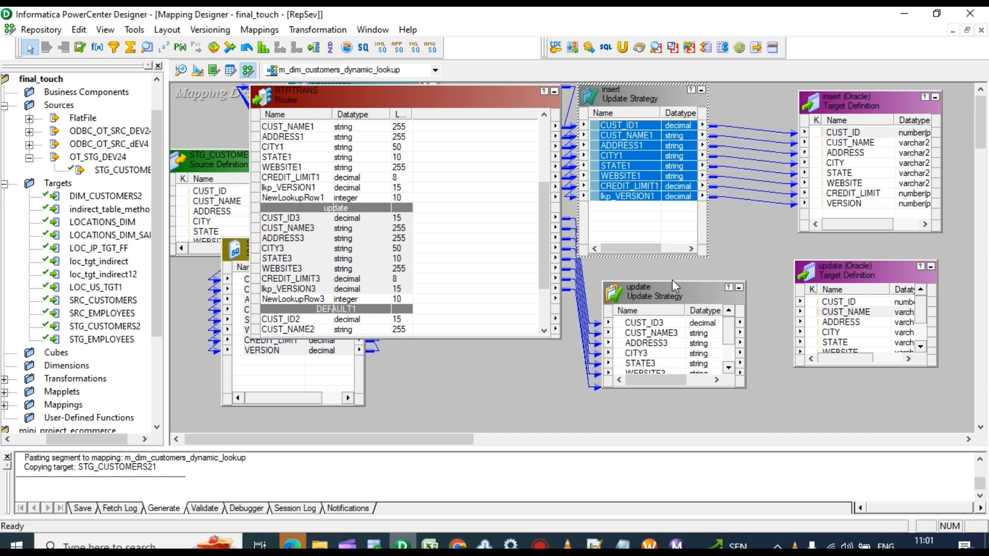
Connect the update Update Strategy's ports CUST_ID3 through lkp_VERSION3 to the update target's columns, enlarging both boxes to show all ports
{"action": "left_click_drag", "start_coordinate": [676, 283], "coordinate": [683, 217]}
{"action": "left_click", "coordinate": [646, 258]}
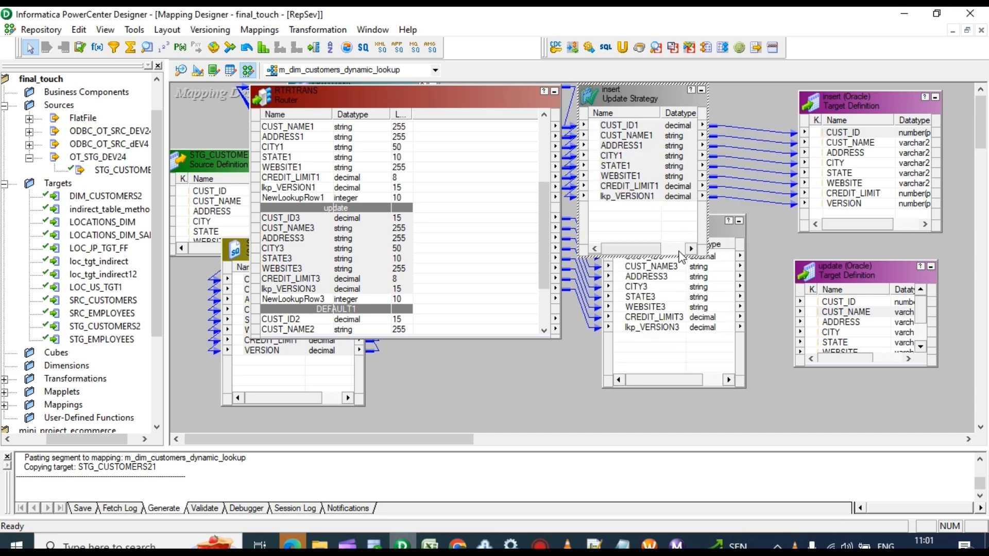
{"action": "left_click", "coordinate": [652, 328], "text": "shift"}
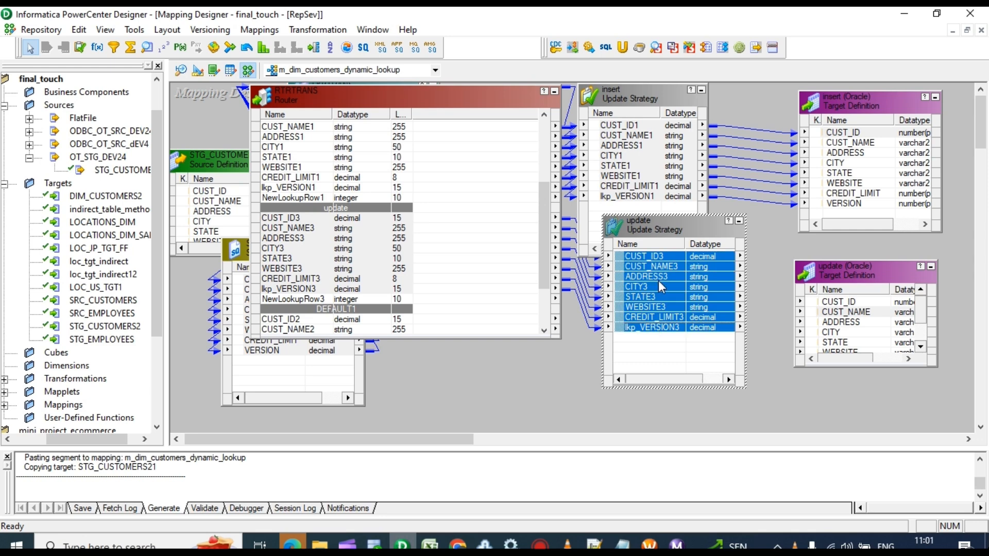
{"action": "left_click_drag", "start_coordinate": [664, 265], "coordinate": [836, 296]}
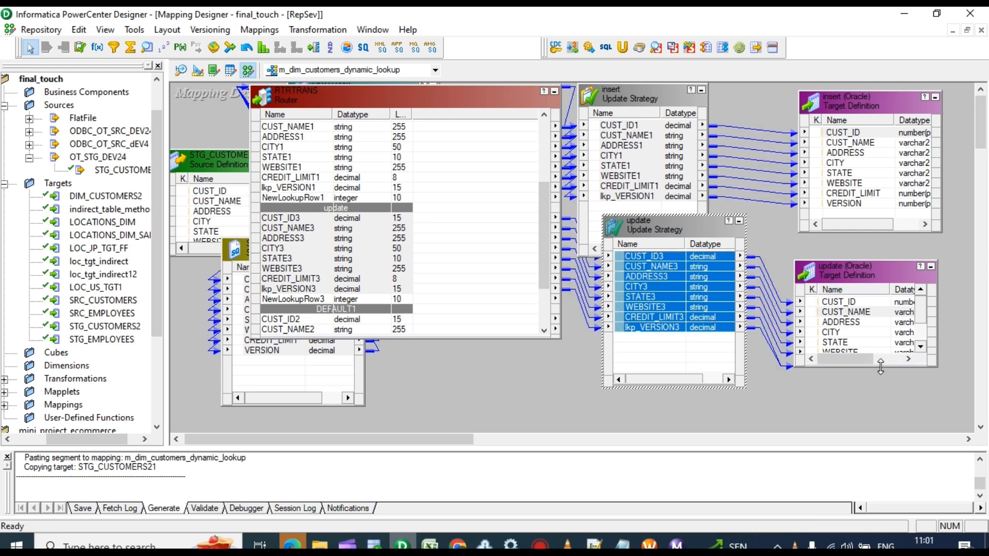
{"action": "left_click_drag", "start_coordinate": [881, 367], "coordinate": [881, 409]}
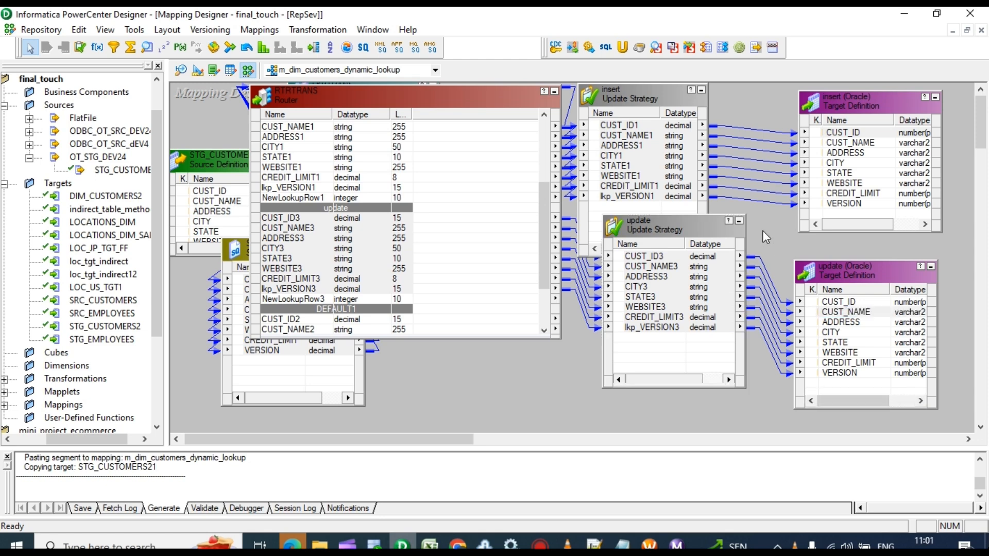
Set the insert Update Strategy's expression to dd_insert and validate it
{"action": "left_click", "coordinate": [678, 288]}
{"action": "double_click", "coordinate": [641, 166]}
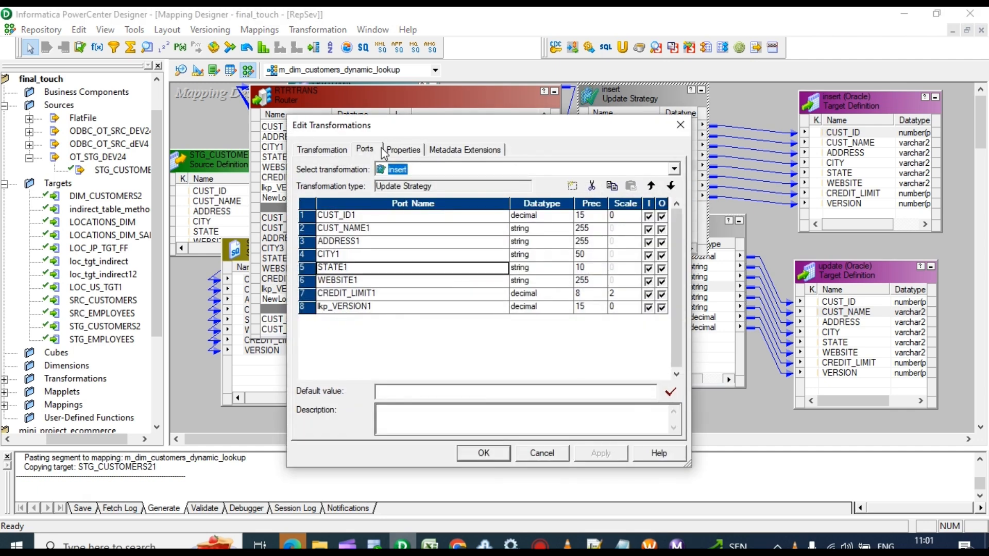
{"action": "left_click", "coordinate": [407, 150]}
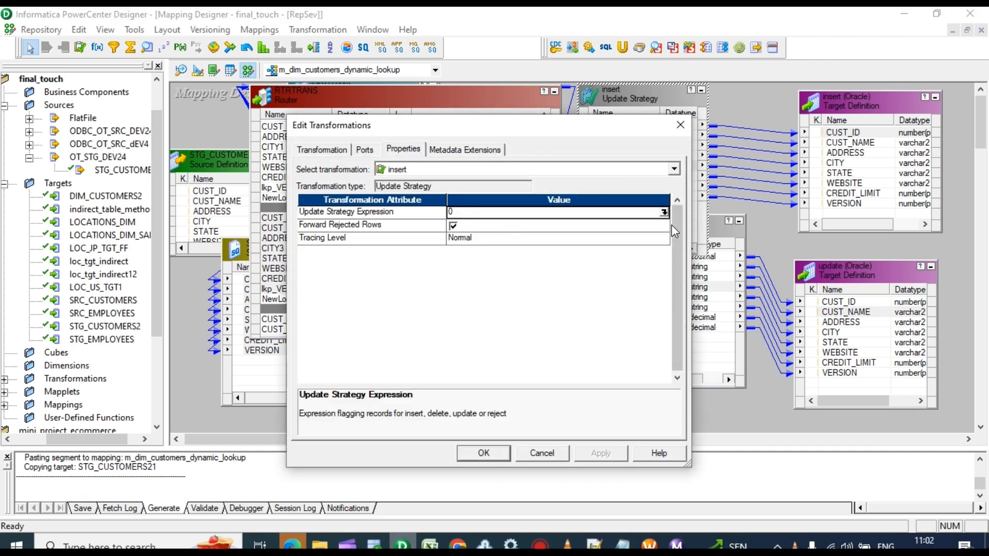
{"action": "left_click", "coordinate": [665, 212]}
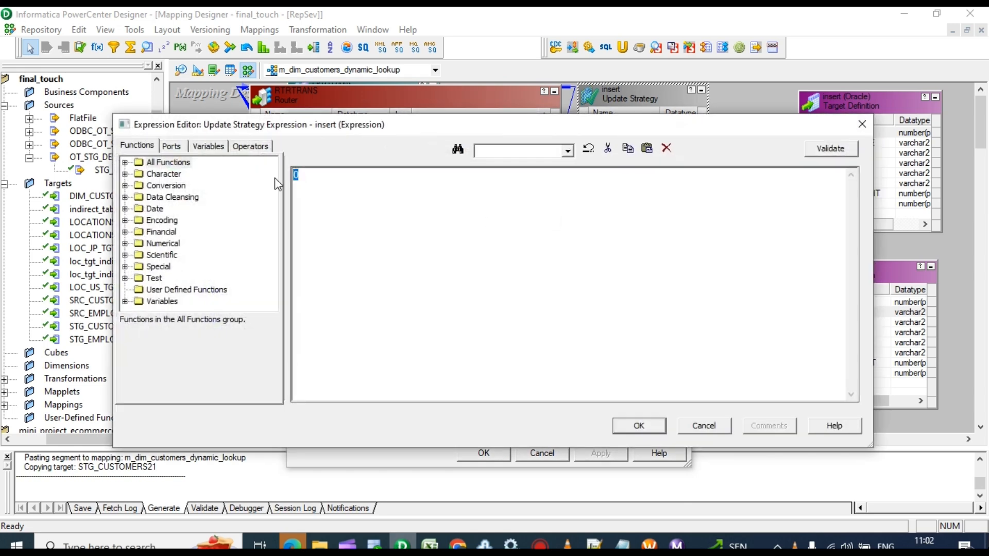
{"action": "type", "text": "dd_insert"}
{"action": "left_click", "coordinate": [848, 149]}
{"action": "left_click", "coordinate": [547, 308]}
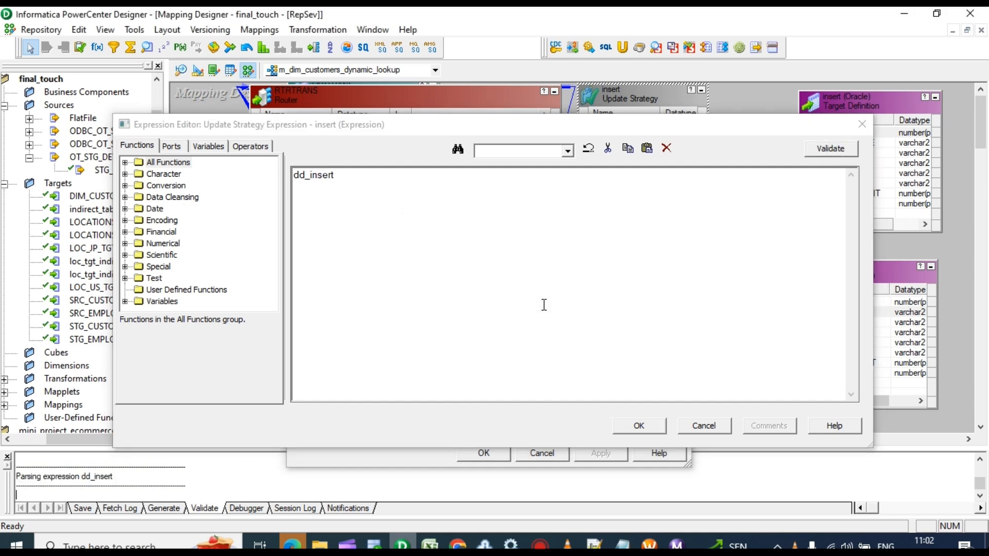
{"action": "left_click", "coordinate": [648, 427]}
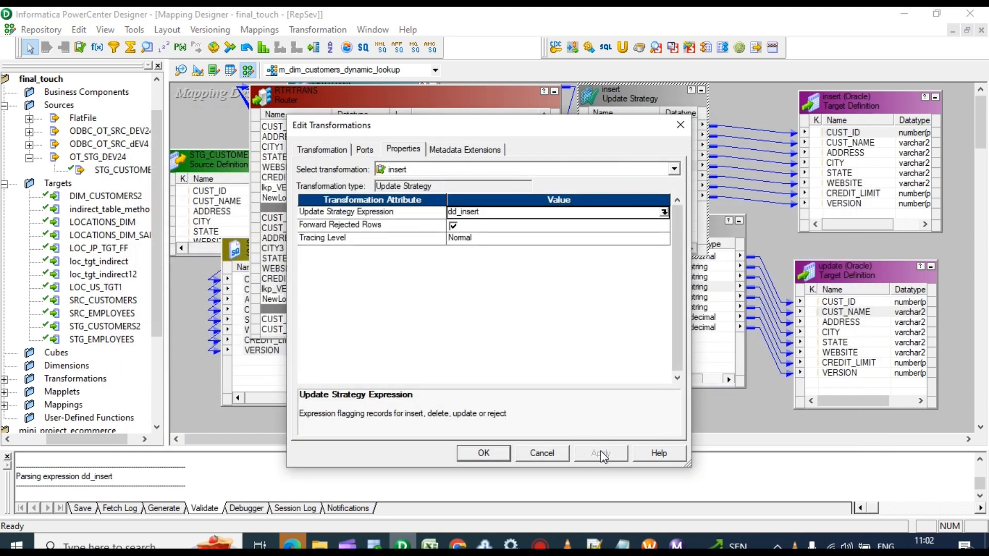
Set the update Update Strategy's expression to dd_update, validate it and apply the change
{"action": "left_click", "coordinate": [483, 453]}
{"action": "left_click", "coordinate": [677, 291]}
{"action": "double_click", "coordinate": [676, 297]}
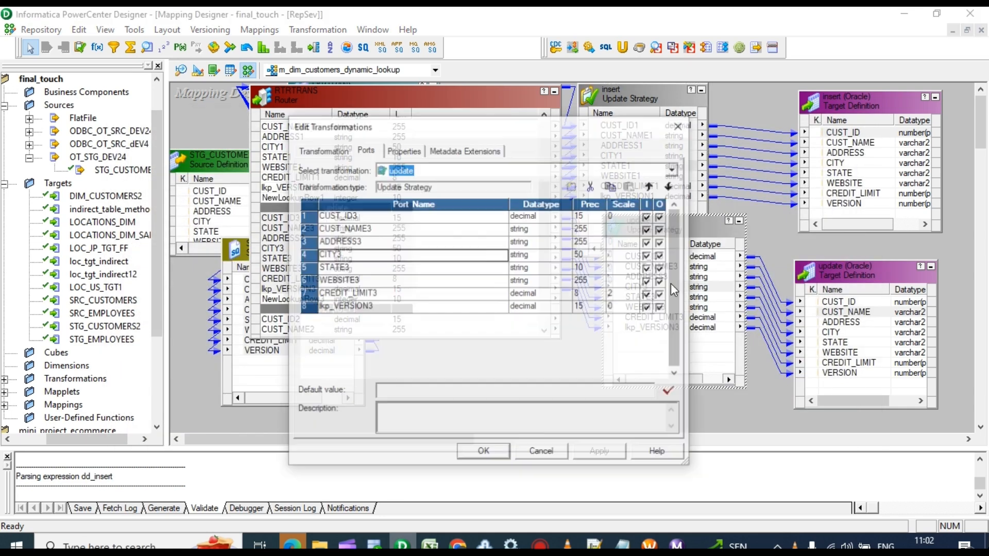
{"action": "left_click", "coordinate": [393, 150]}
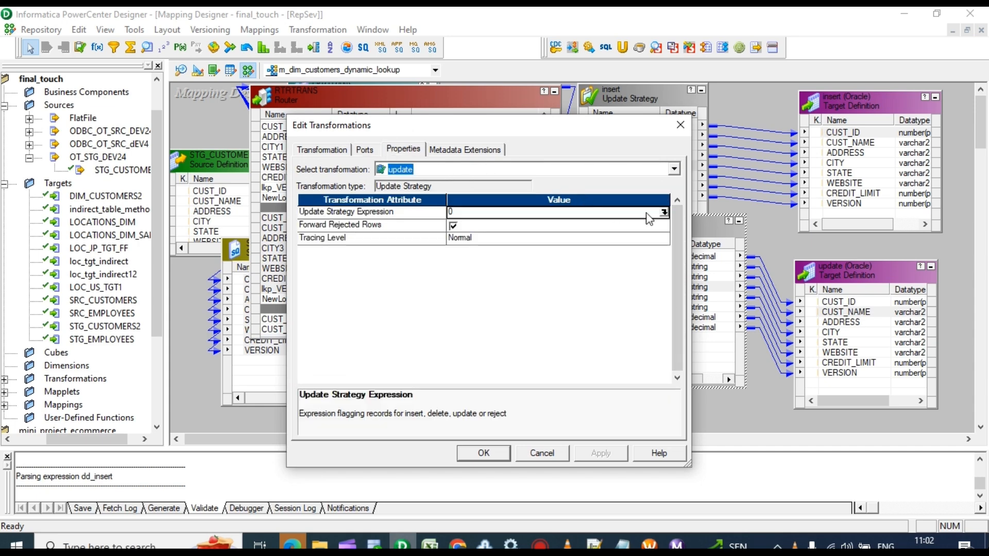
{"action": "left_click", "coordinate": [664, 212]}
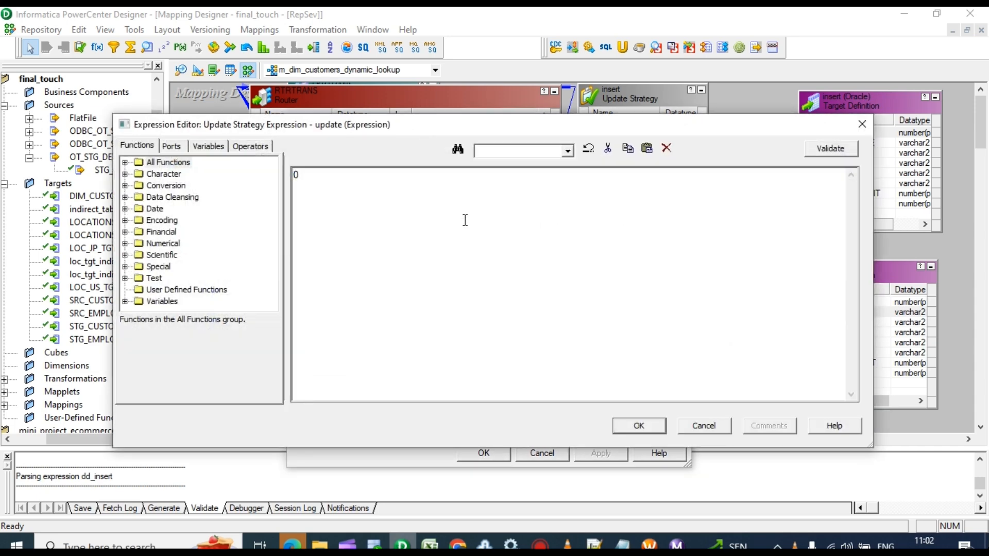
{"action": "type", "text": "dd_update"}
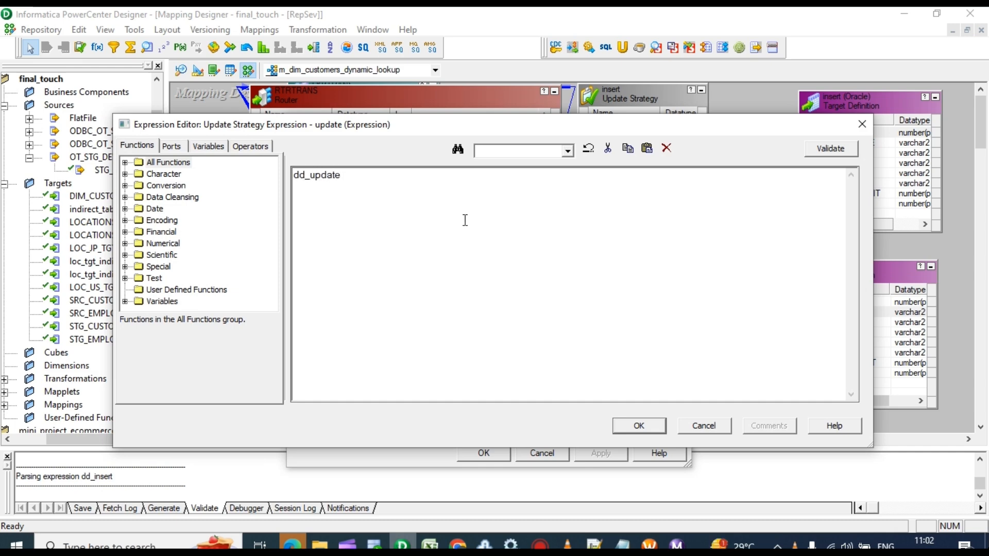
{"action": "left_click", "coordinate": [838, 149]}
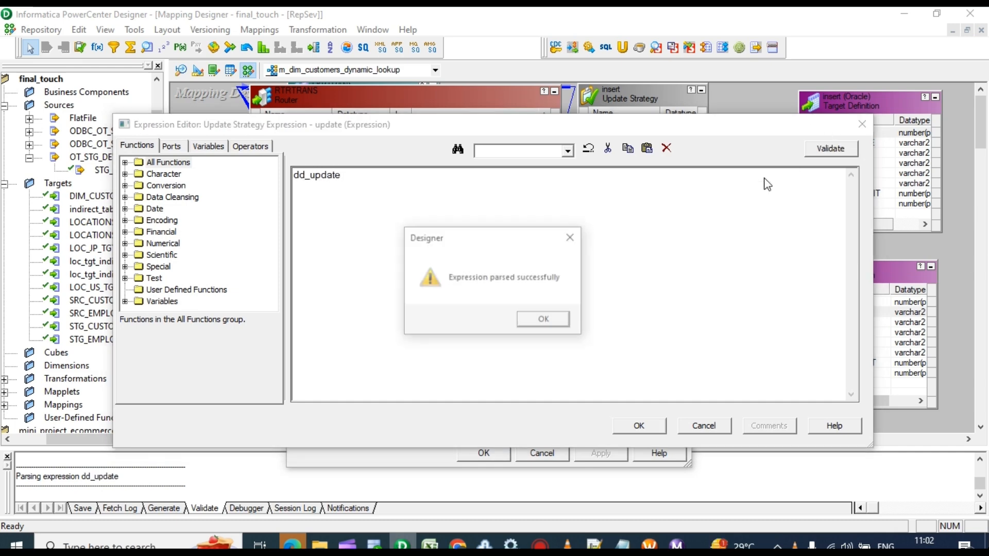
{"action": "left_click", "coordinate": [543, 318]}
{"action": "left_click", "coordinate": [653, 425]}
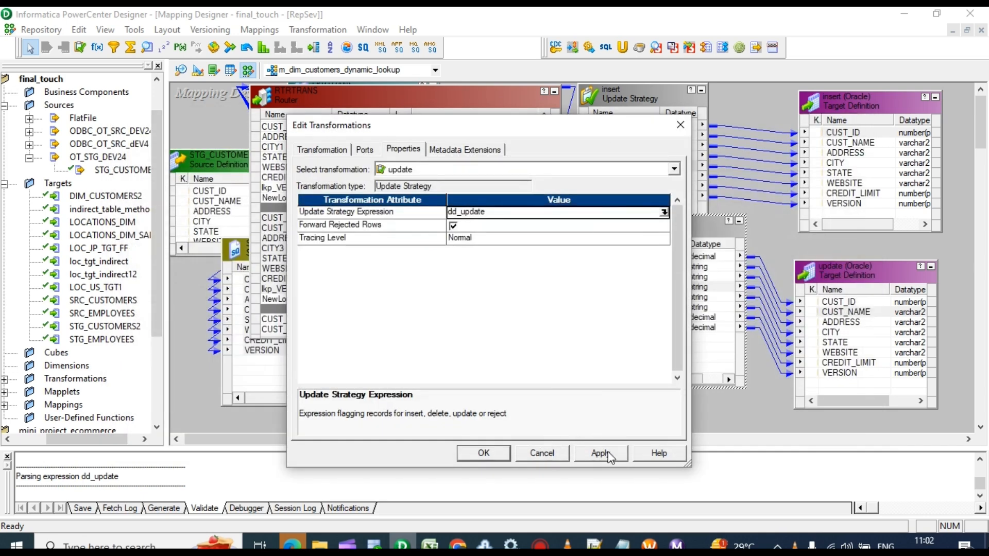
{"action": "left_click", "coordinate": [601, 453]}
{"action": "left_click", "coordinate": [508, 452]}
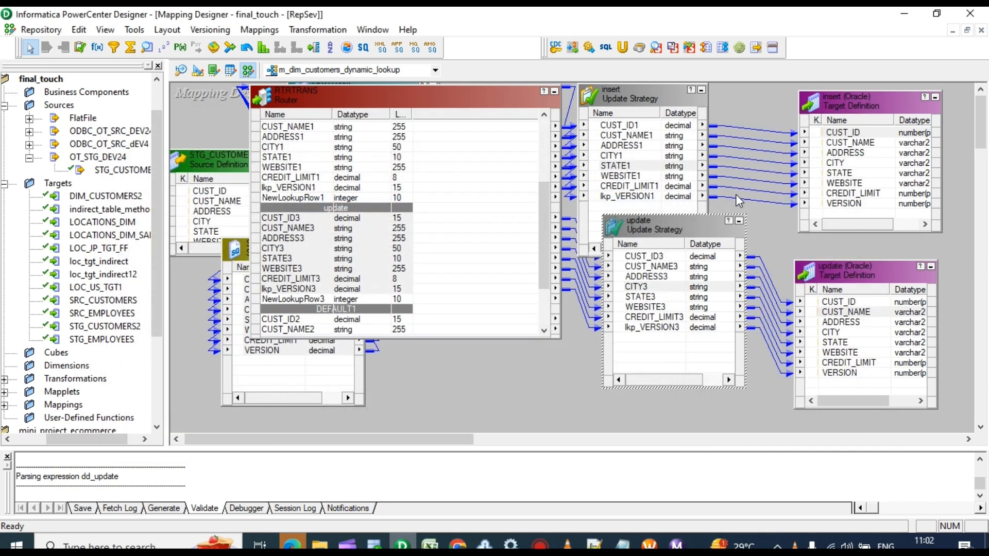
Save the mapping and arrange all of its objects as icons
{"action": "key", "text": "ctrl+s"}
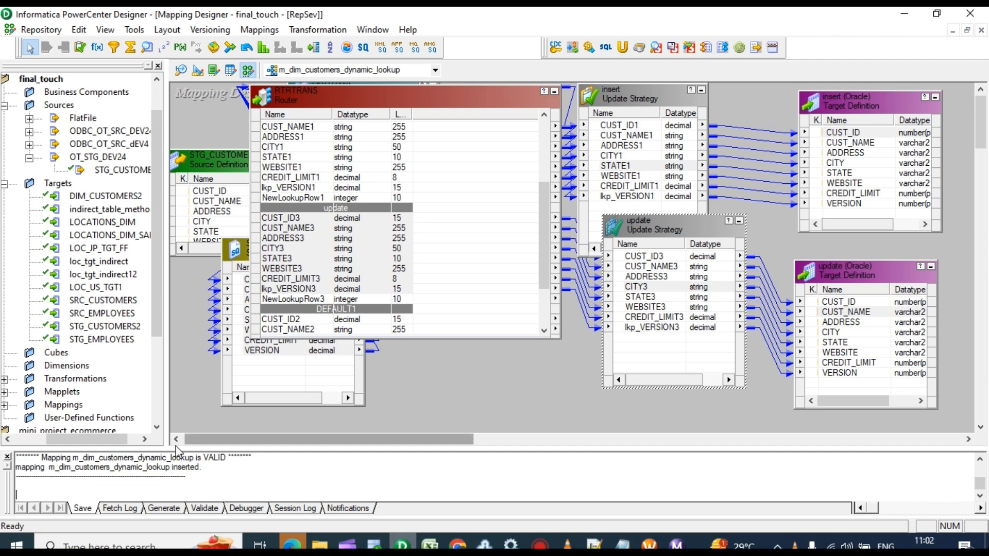
{"action": "scroll", "coordinate": [206, 489], "scroll_direction": "up", "scroll_amount": 1}
{"action": "scroll", "coordinate": [208, 464], "scroll_direction": "down", "scroll_amount": 1}
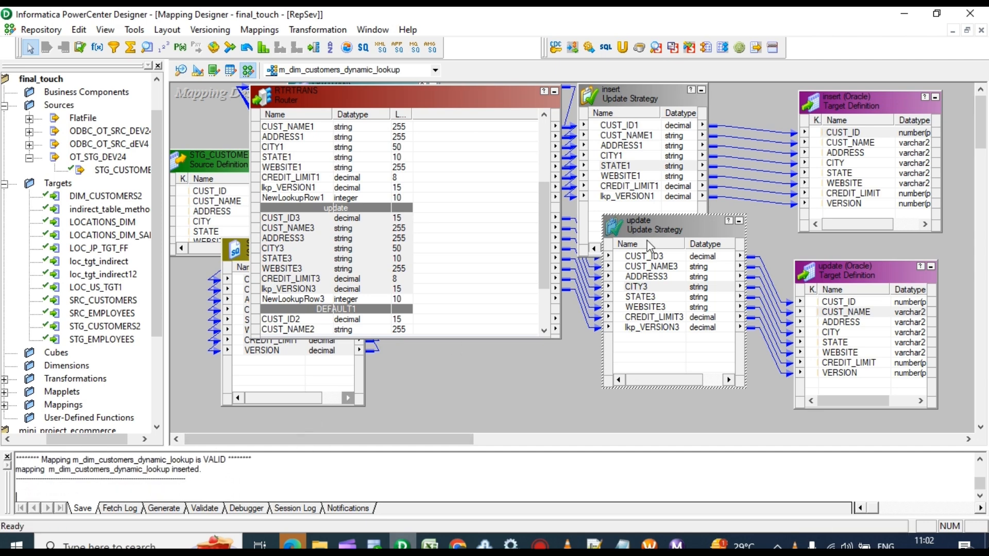
{"action": "left_click", "coordinate": [554, 93]}
{"action": "right_click", "coordinate": [490, 285]}
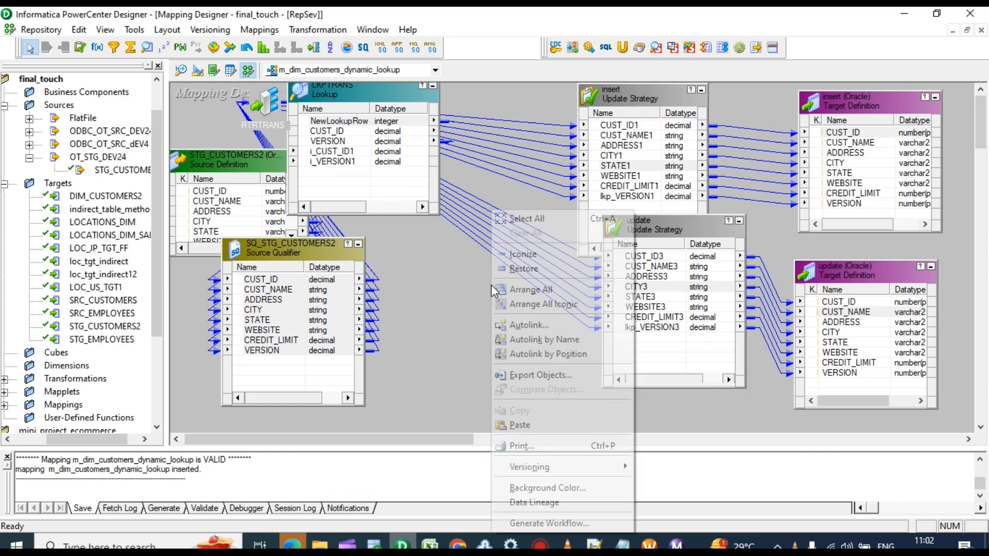
{"action": "left_click", "coordinate": [546, 305]}
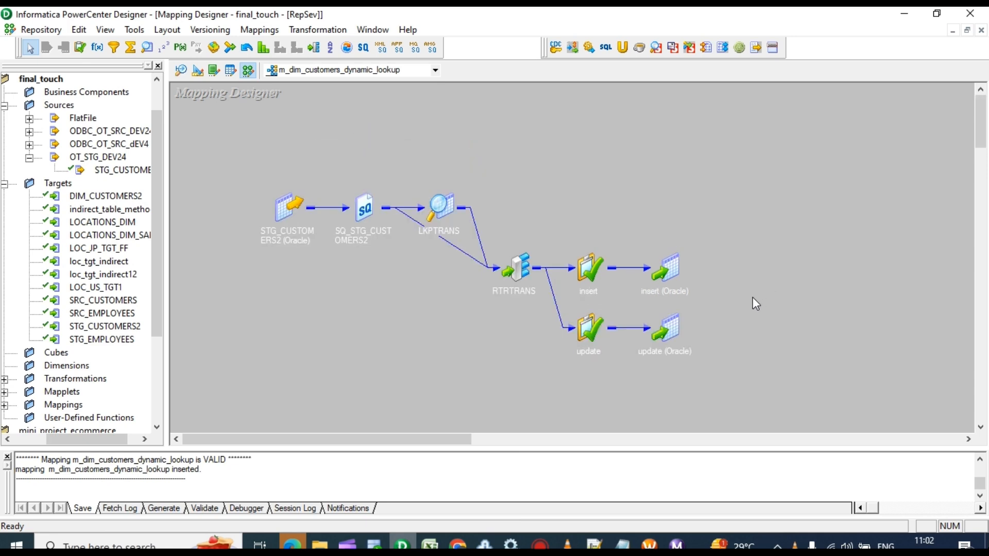
Rename the Lookup transformation LKPTRANS as LKPTRANS_dynamic and apply the change
{"action": "double_click", "coordinate": [440, 214]}
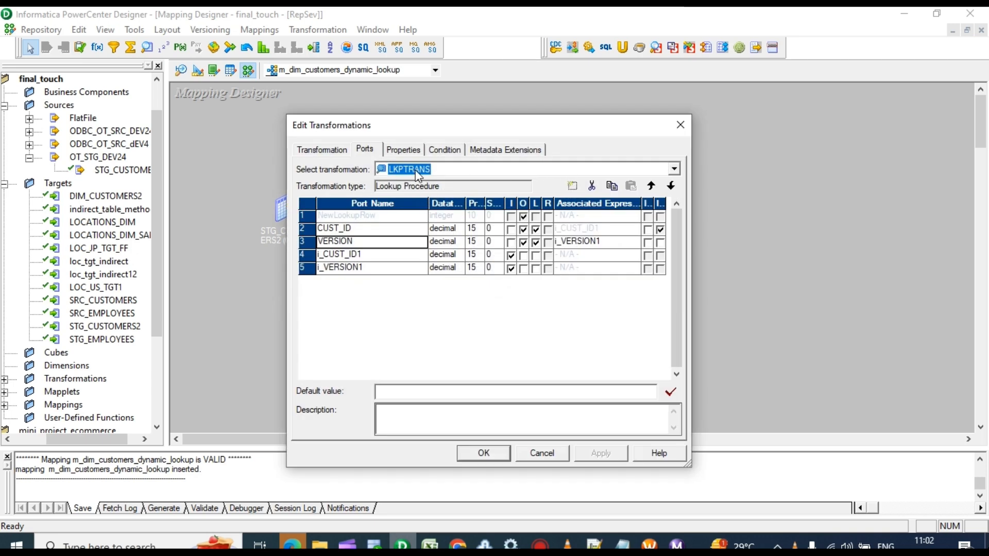
{"action": "left_click", "coordinate": [437, 168]}
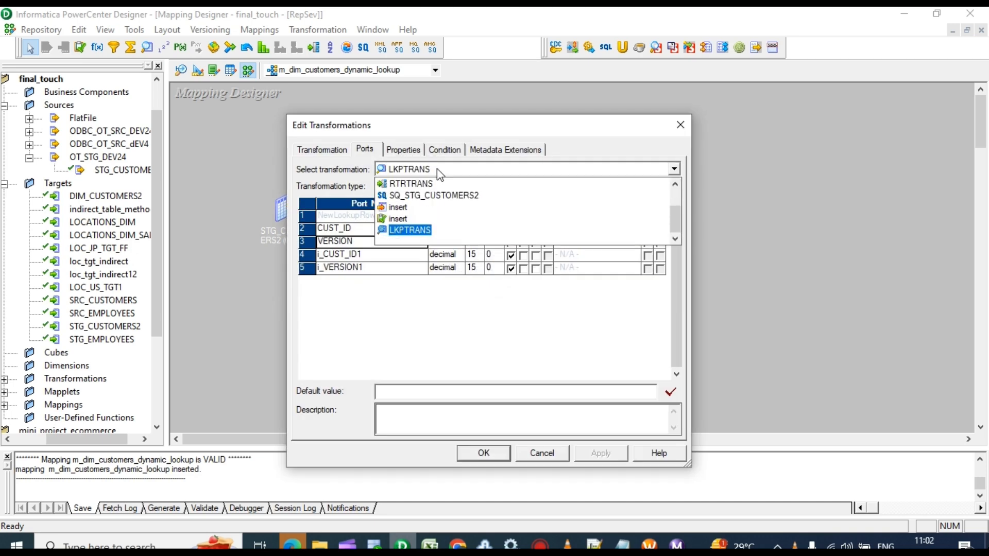
{"action": "left_click", "coordinate": [343, 149]}
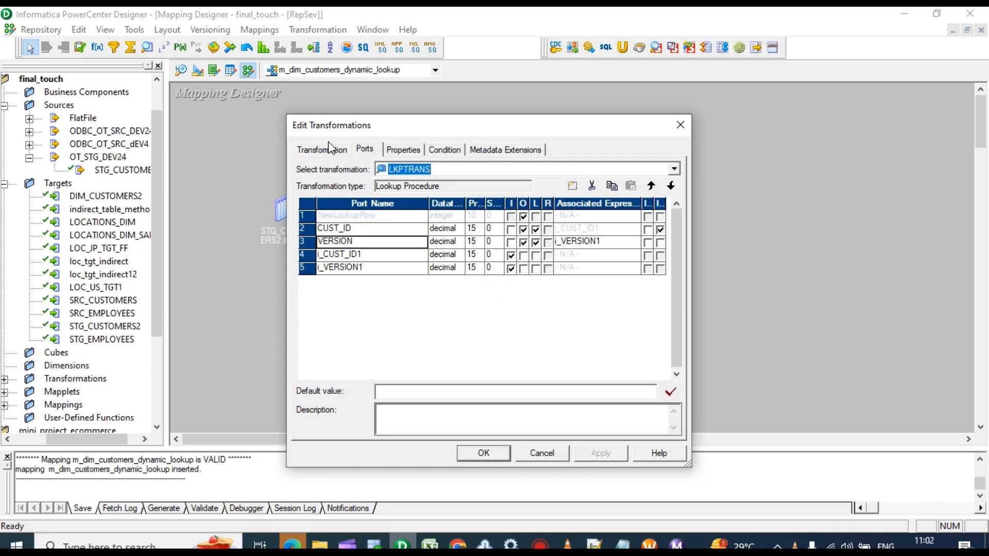
{"action": "left_click", "coordinate": [333, 149]}
{"action": "left_click", "coordinate": [650, 170]}
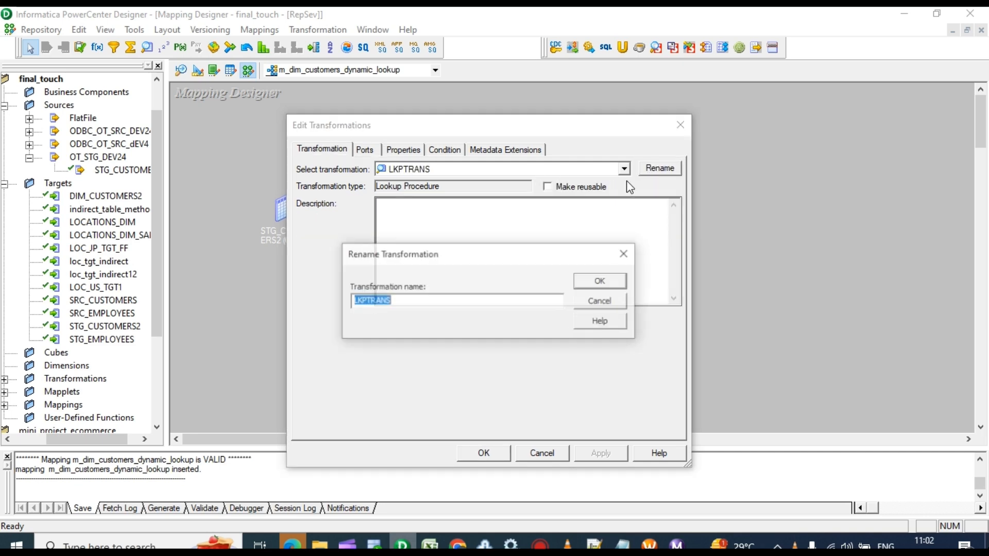
{"action": "left_click", "coordinate": [402, 301]}
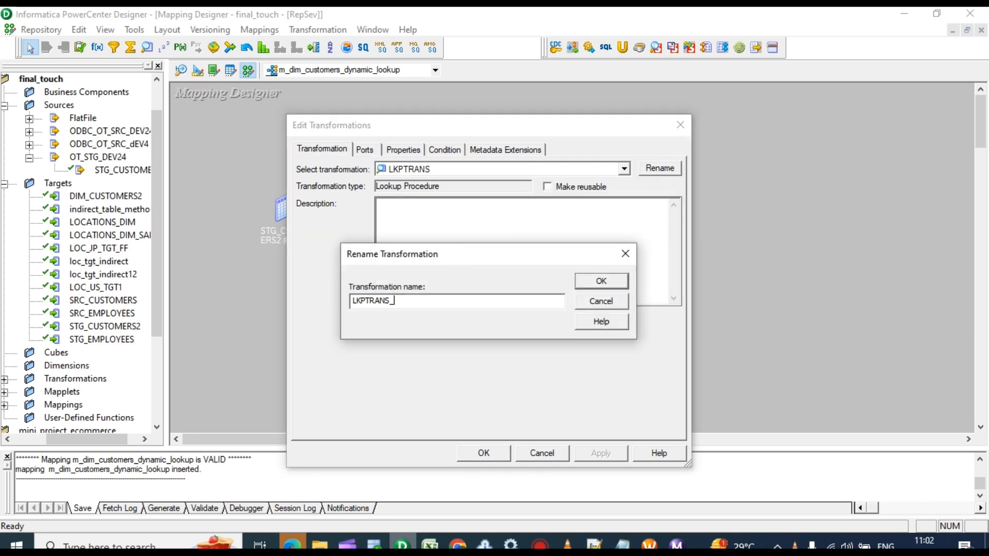
{"action": "type", "text": "_dynamic"}
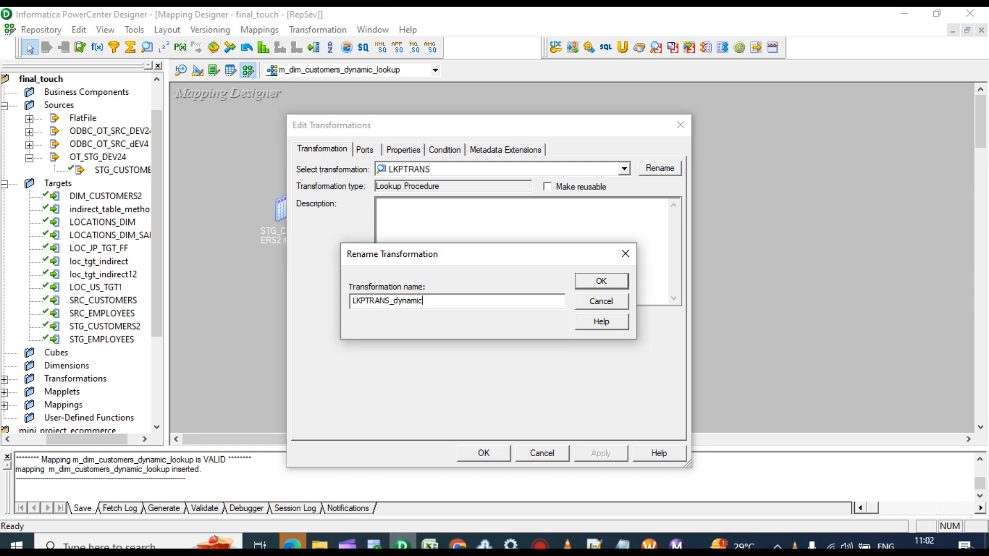
{"action": "left_click", "coordinate": [601, 282]}
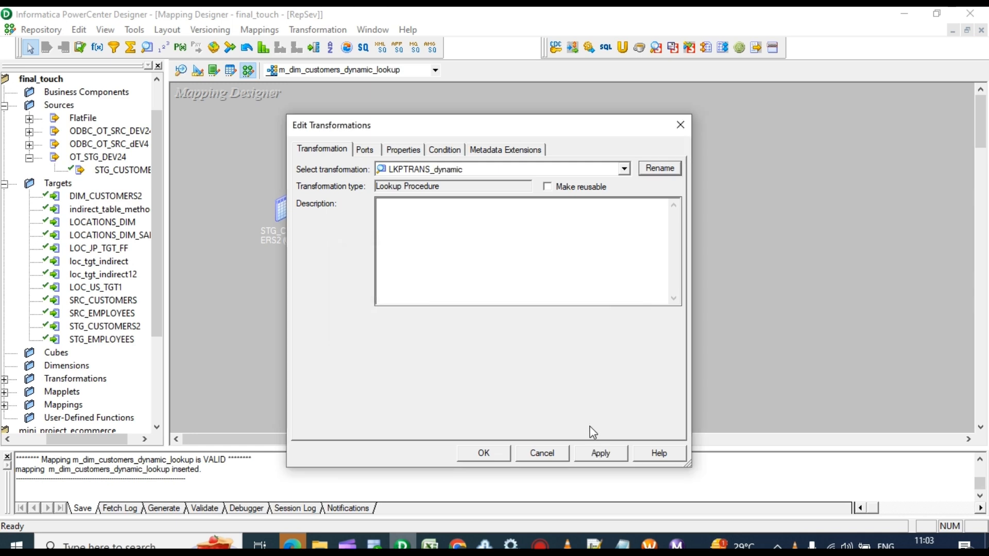
{"action": "left_click", "coordinate": [607, 454]}
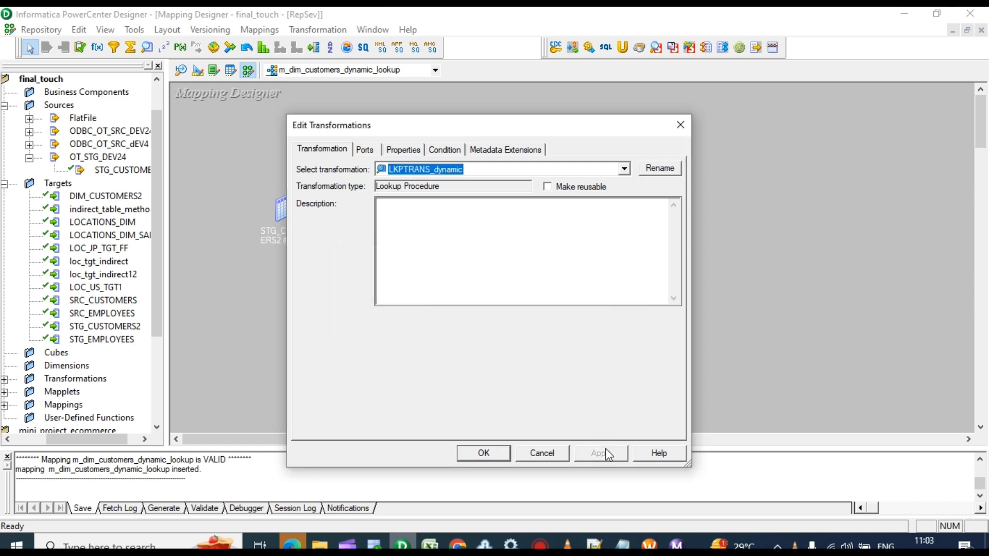
{"action": "left_click", "coordinate": [485, 458]}
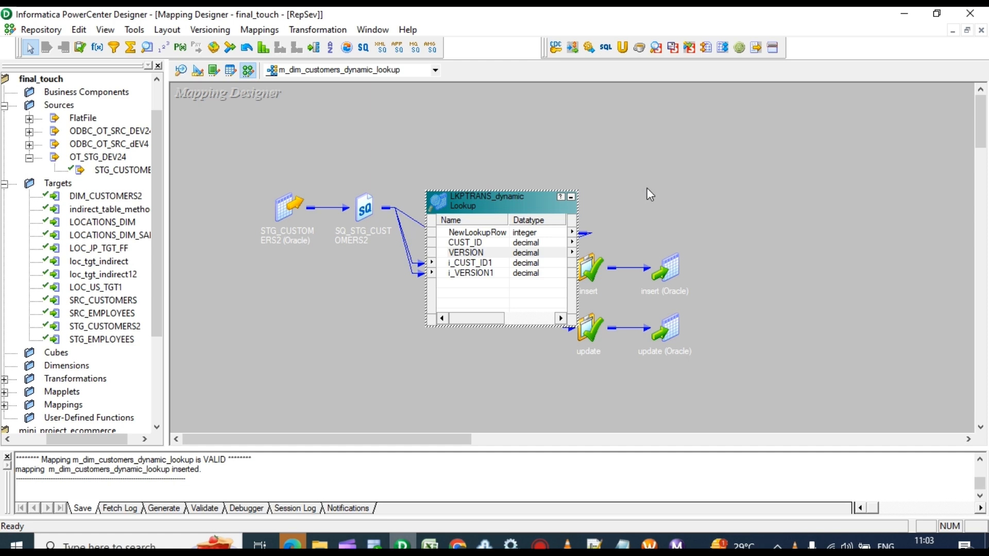
Save the renamed lookup in the mapping and collapse its box back to an icon
{"action": "key", "text": "ctrl+s"}
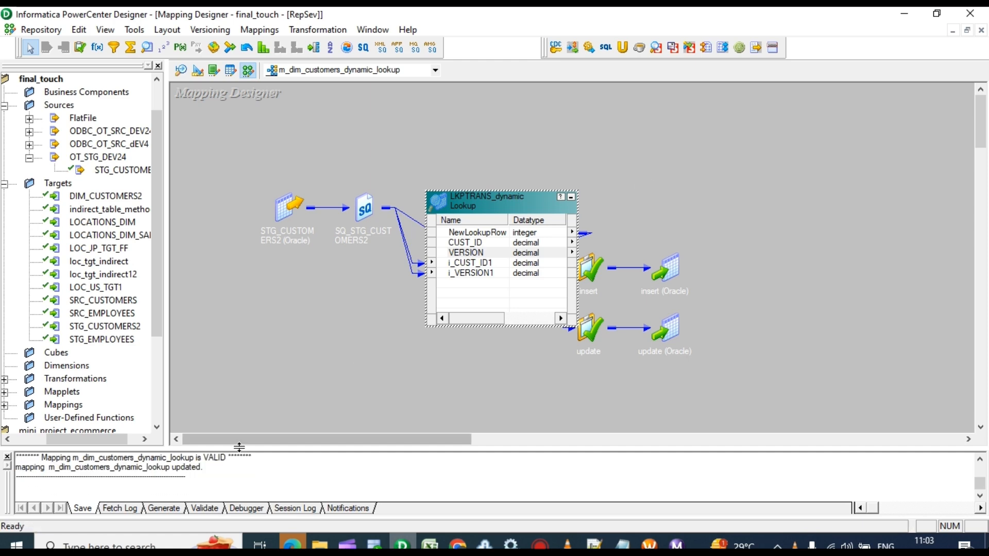
{"action": "left_click", "coordinate": [571, 198]}
{"action": "left_click", "coordinate": [515, 237]}
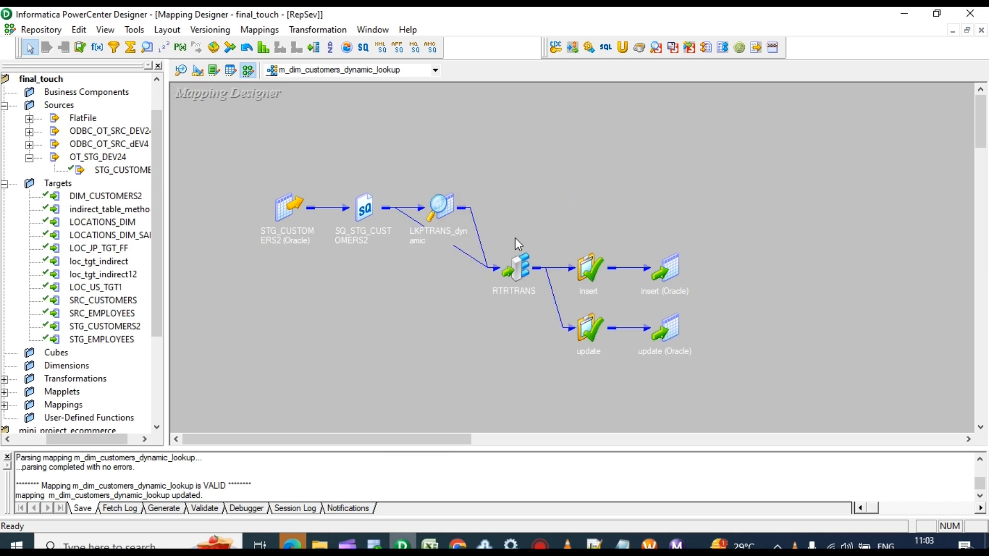
Switch to the Notes_11-10-2022 workbook in Excel and clear customer rows A11:D14 on the Scd Type-1-Dynamic Lookup Expla sheet
{"action": "left_click", "coordinate": [431, 545]}
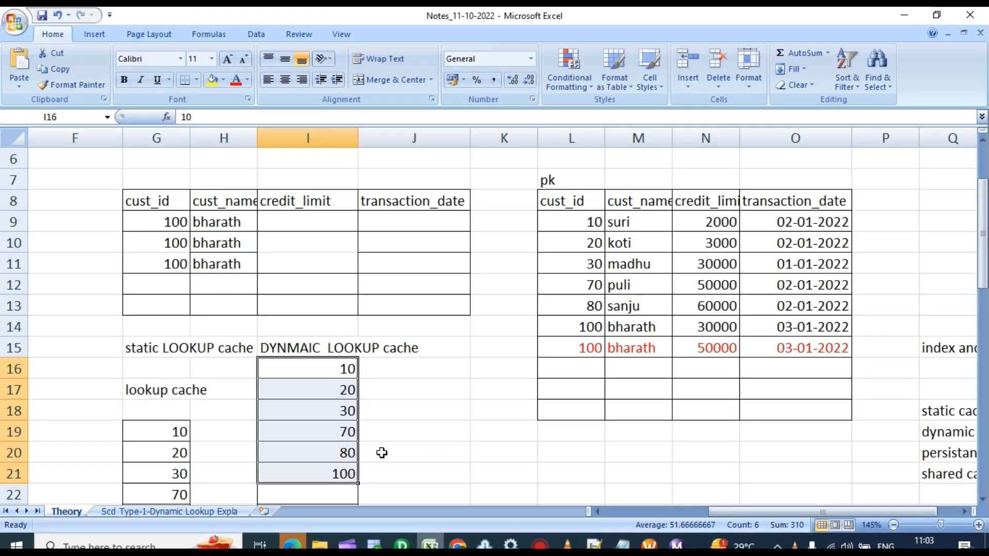
{"action": "left_click", "coordinate": [170, 512]}
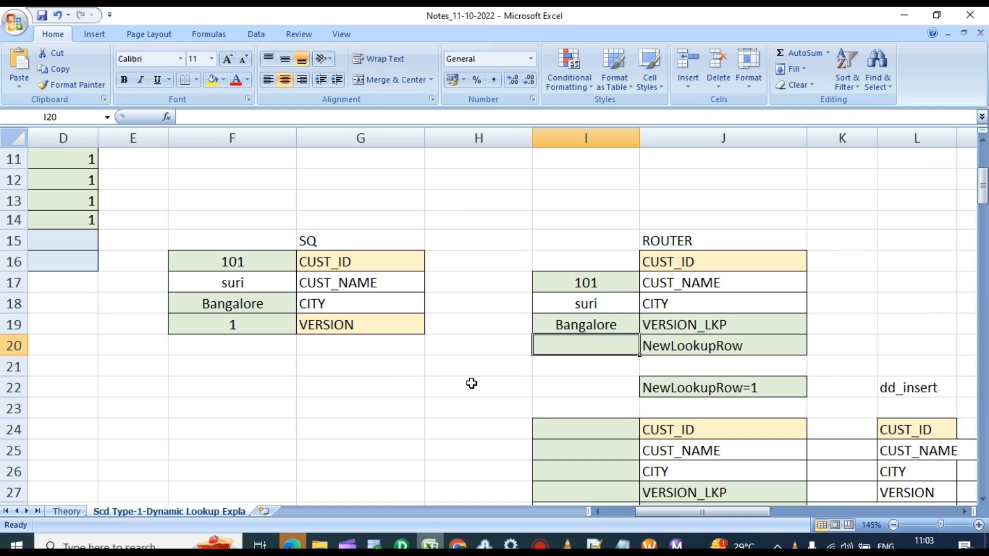
{"action": "left_click_drag", "start_coordinate": [669, 512], "coordinate": [636, 513]}
{"action": "scroll", "coordinate": [640, 515], "scroll_direction": "up", "scroll_amount": 3}
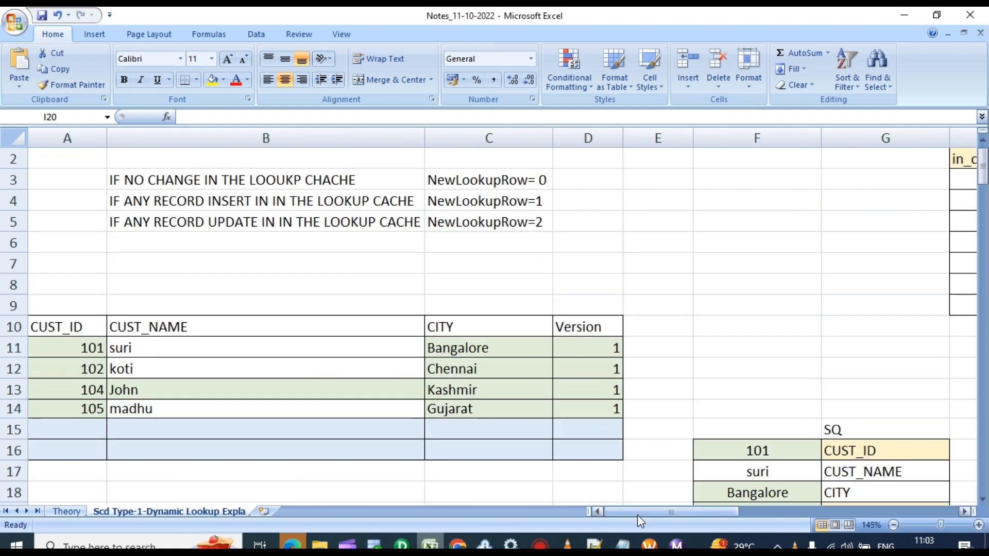
{"action": "scroll", "coordinate": [360, 371], "scroll_direction": "down", "scroll_amount": 5}
{"action": "scroll", "coordinate": [146, 261], "scroll_direction": "up", "scroll_amount": 3}
{"action": "left_click_drag", "start_coordinate": [62, 222], "coordinate": [572, 276]}
{"action": "key", "text": "Delete"}
Clear the sample values beside the SQ ports in F16:F19 and beside the ROUTER ports in I17:I20
{"action": "left_click_drag", "start_coordinate": [729, 323], "coordinate": [756, 386]}
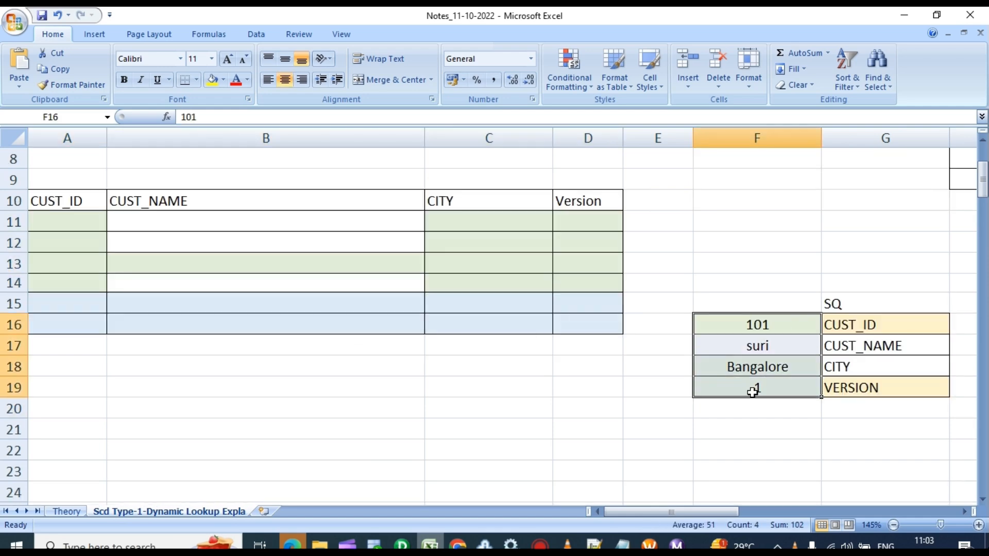
{"action": "key", "text": "Delete"}
{"action": "left_click_drag", "start_coordinate": [728, 511], "coordinate": [756, 510]}
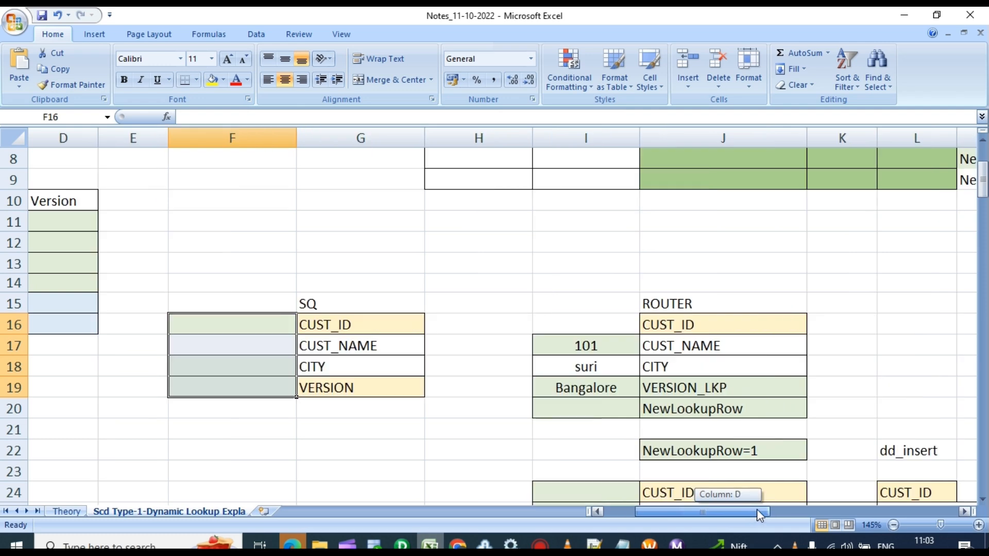
{"action": "scroll", "coordinate": [663, 272], "scroll_direction": "up", "scroll_amount": 2}
{"action": "scroll", "coordinate": [662, 271], "scroll_direction": "down", "scroll_amount": 2}
{"action": "left_click_drag", "start_coordinate": [570, 344], "coordinate": [573, 392]}
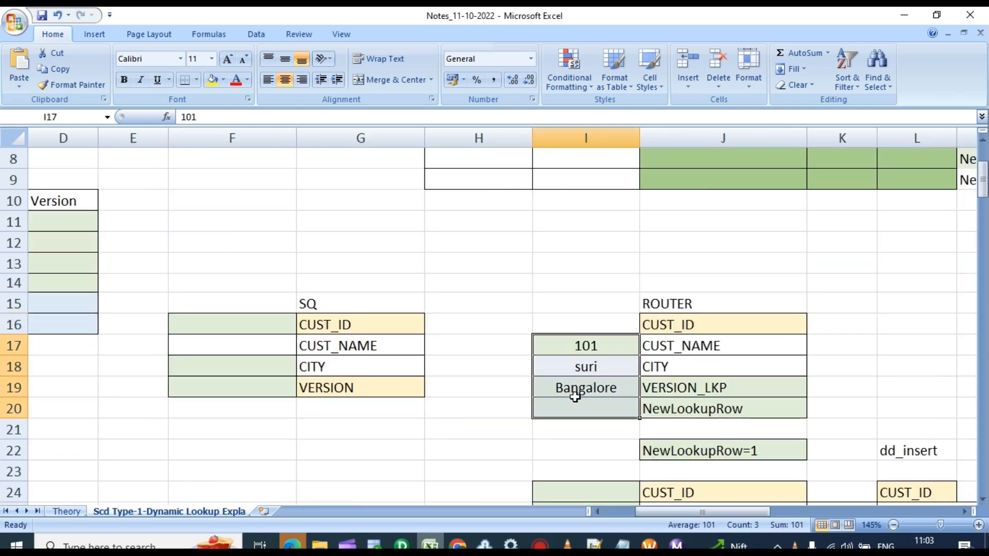
{"action": "key", "text": "Delete"}
Examine the router's insert and update flow tables and the dynamic lookup cache's NewLookupRow rules in B3:C5
{"action": "scroll", "coordinate": [593, 416], "scroll_direction": "down", "scroll_amount": 3}
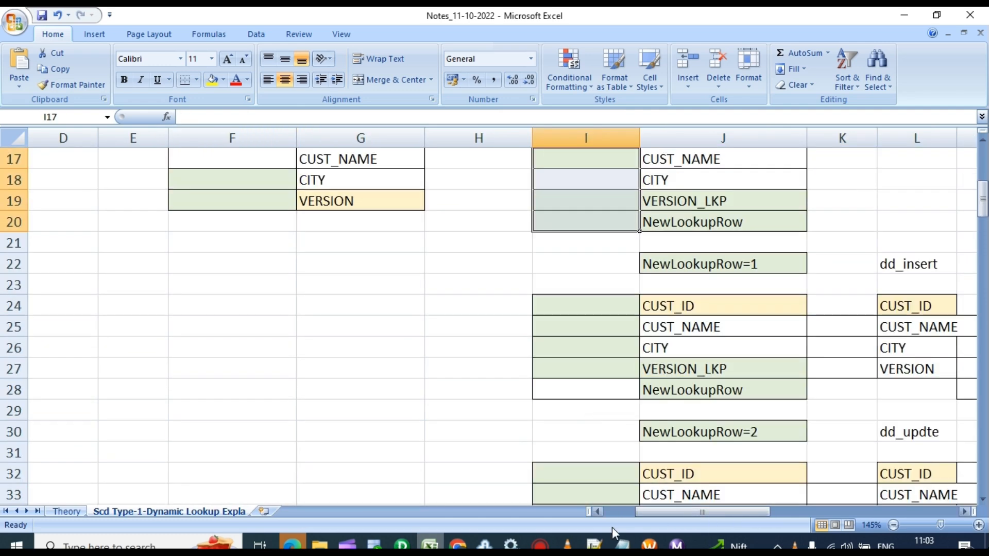
{"action": "left_click_drag", "start_coordinate": [648, 513], "coordinate": [701, 512]}
{"action": "scroll", "coordinate": [680, 426], "scroll_direction": "down", "scroll_amount": 2}
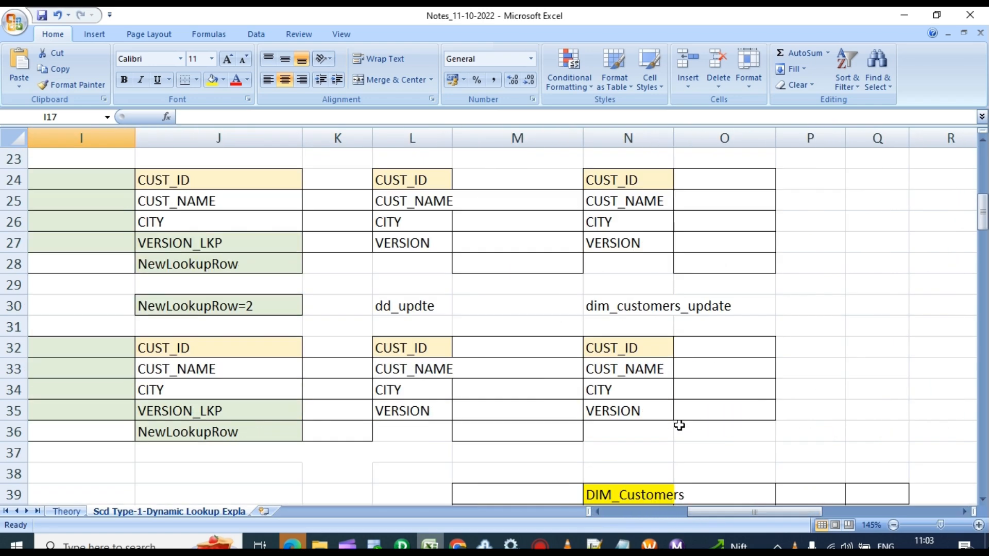
{"action": "scroll", "coordinate": [679, 425], "scroll_direction": "down", "scroll_amount": 4}
{"action": "scroll", "coordinate": [679, 425], "scroll_direction": "up", "scroll_amount": 10}
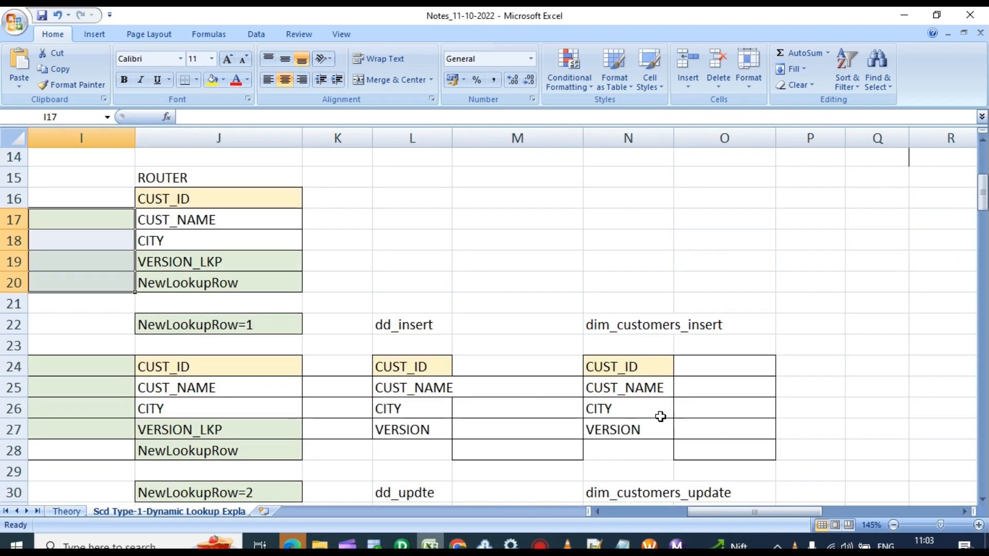
{"action": "left_click_drag", "start_coordinate": [703, 512], "coordinate": [567, 507]}
{"action": "scroll", "coordinate": [384, 349], "scroll_direction": "up", "scroll_amount": 2}
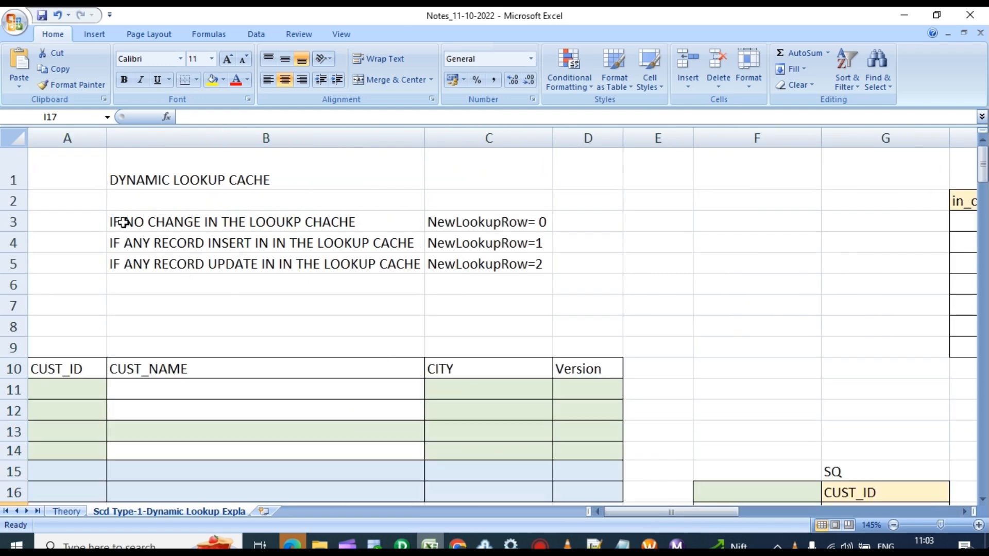
{"action": "left_click", "coordinate": [132, 183]}
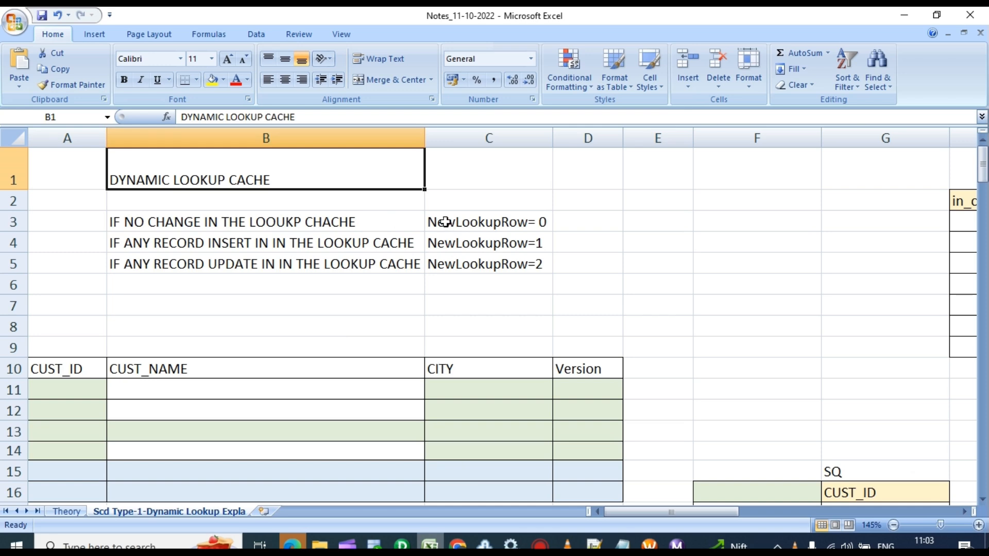
{"action": "left_click", "coordinate": [446, 222]}
{"action": "left_click", "coordinate": [473, 304]}
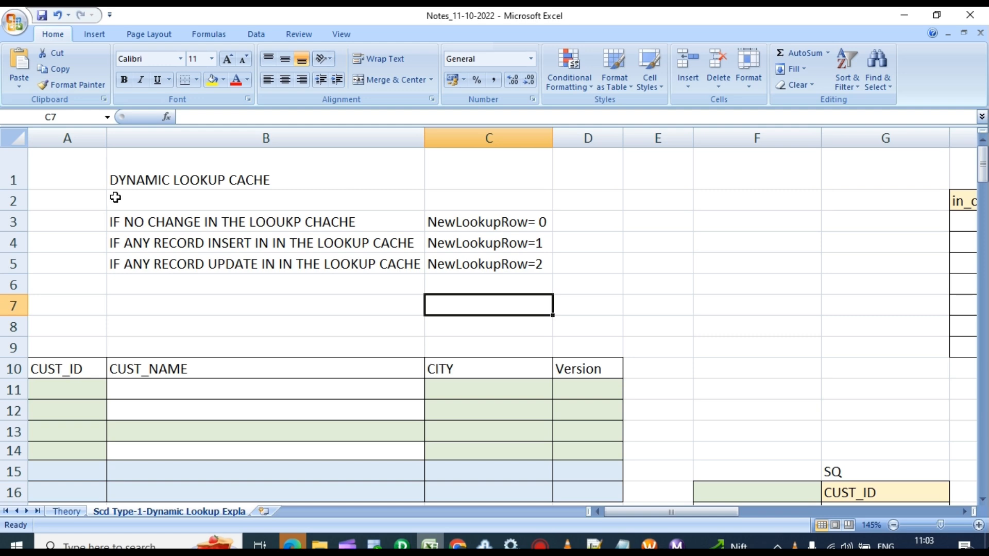
{"action": "left_click_drag", "start_coordinate": [116, 221], "coordinate": [521, 263]}
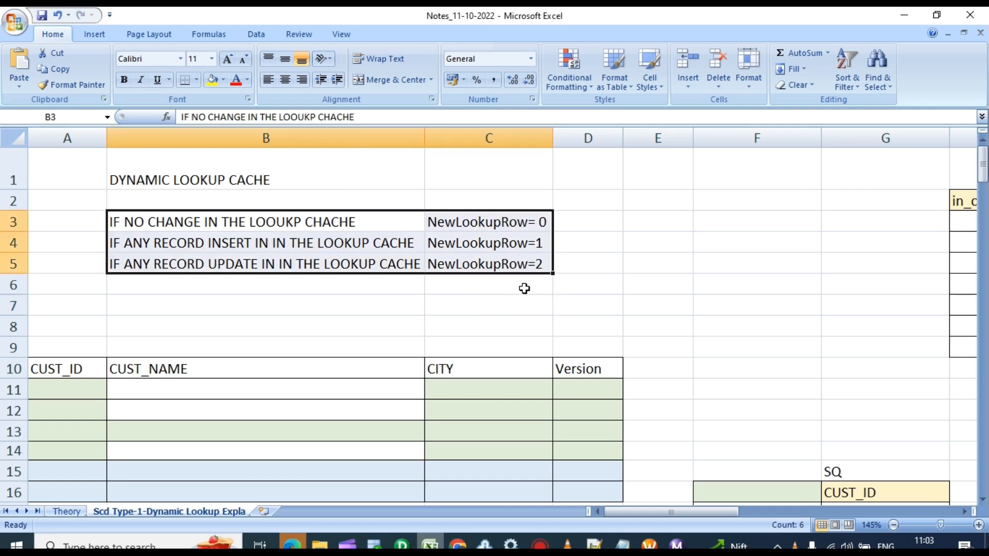
Review the NewLookupRow rules in B3:C5 one by one for the no-change, insert and update cases
{"action": "left_click", "coordinate": [460, 287]}
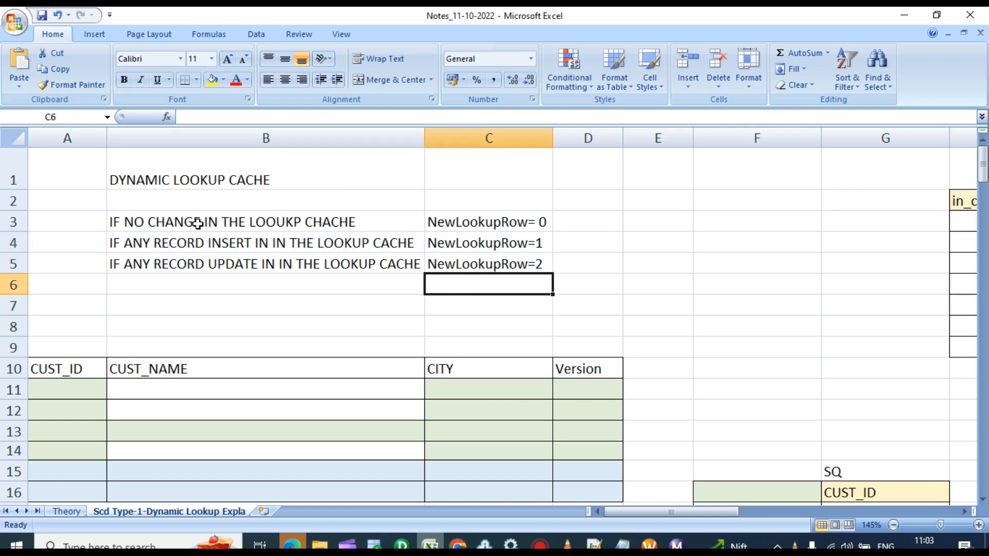
{"action": "left_click", "coordinate": [286, 223]}
{"action": "left_click", "coordinate": [487, 223]}
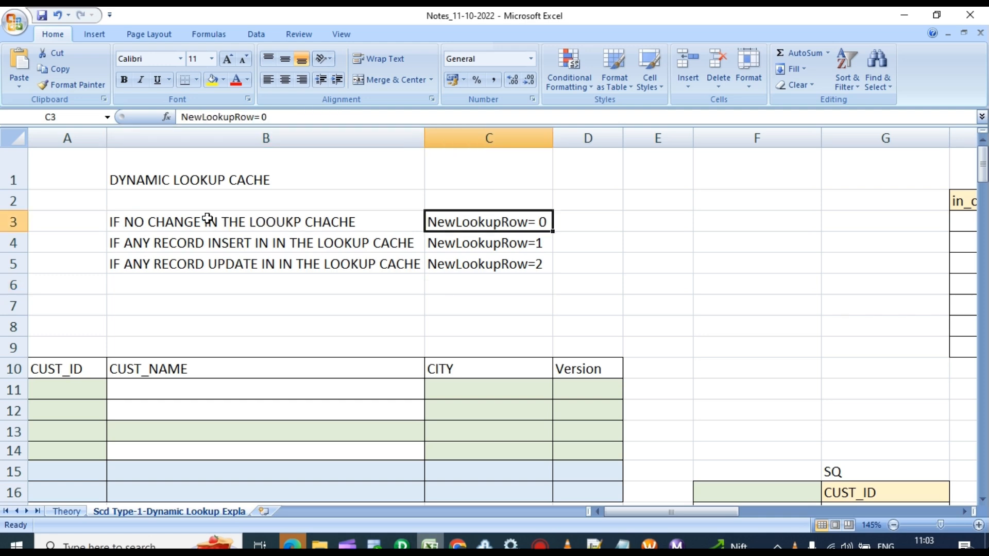
{"action": "left_click", "coordinate": [170, 221]}
{"action": "left_click", "coordinate": [458, 226]}
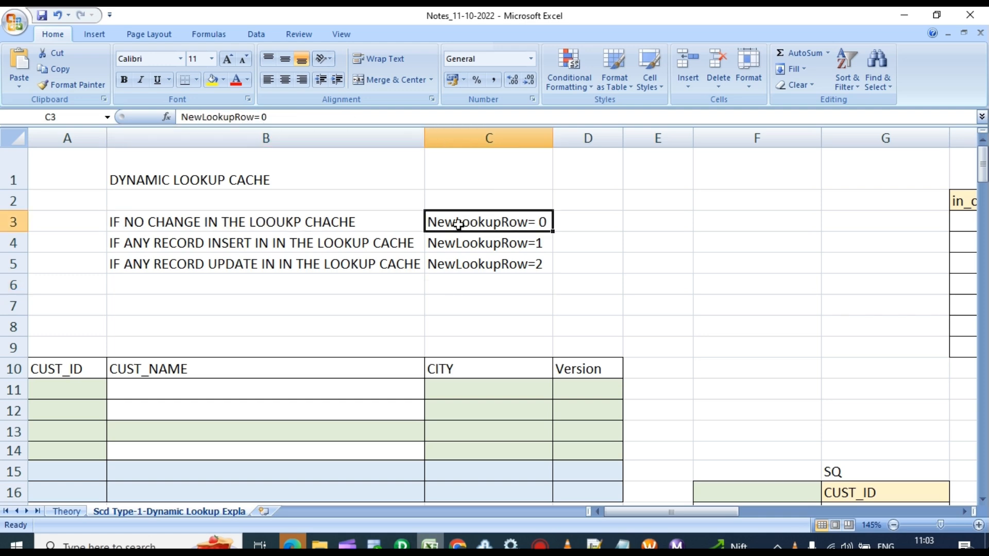
{"action": "double_click", "coordinate": [542, 223]}
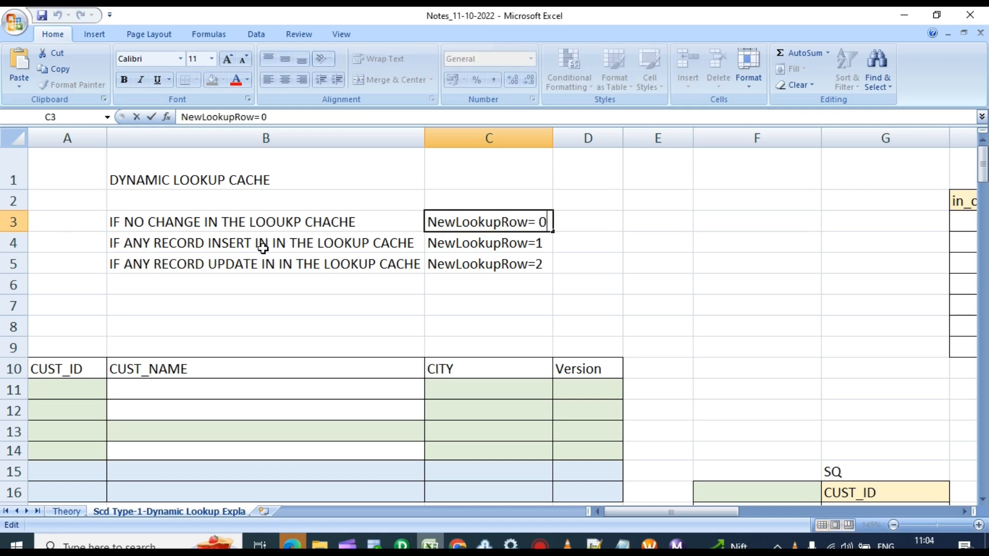
{"action": "left_click", "coordinate": [367, 246]}
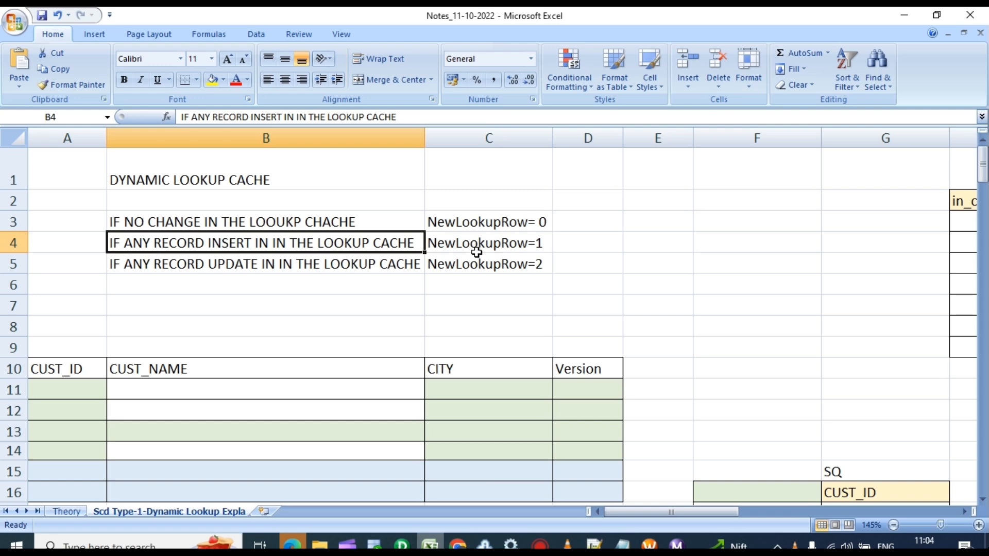
{"action": "left_click", "coordinate": [532, 243]}
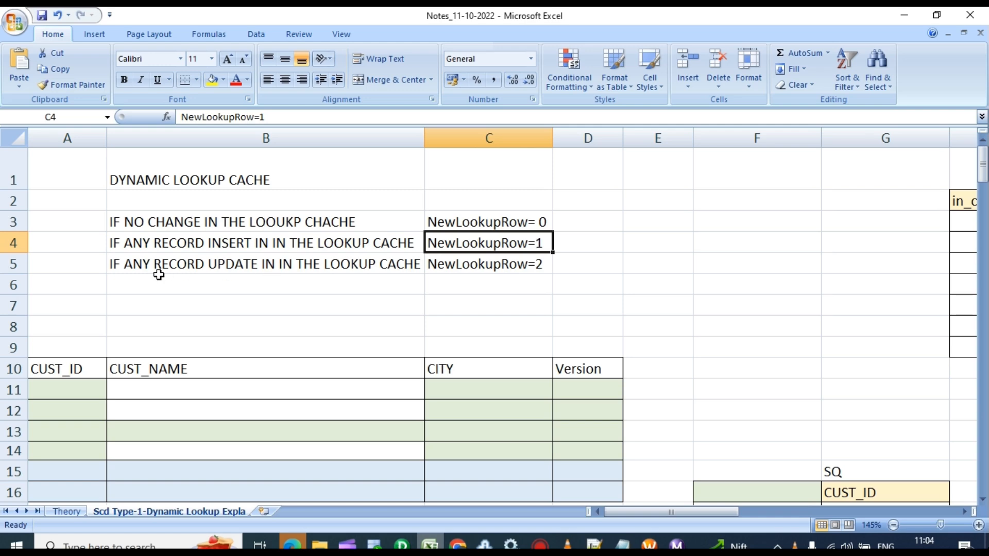
{"action": "left_click", "coordinate": [524, 264]}
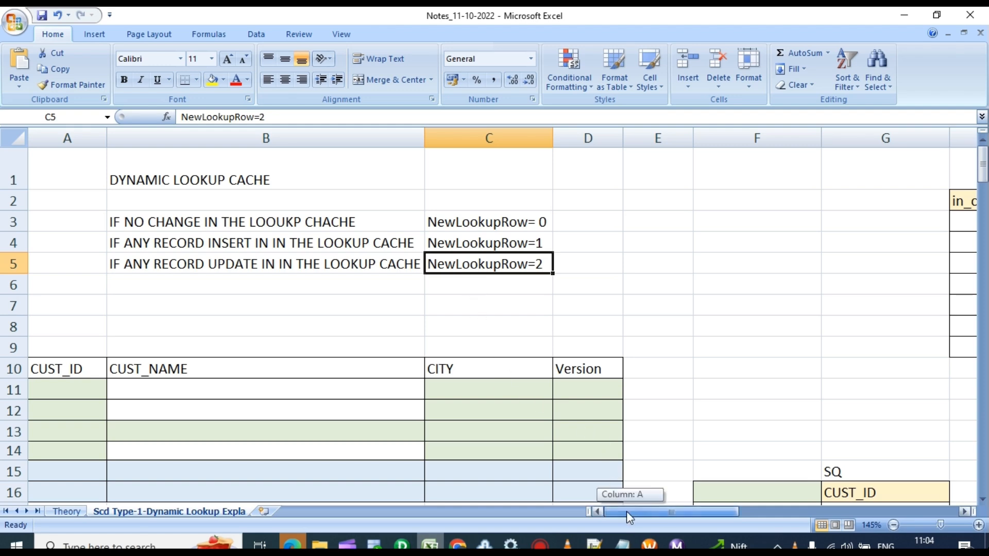
Copy the four day-1 customer records from B39:E42 into the source table at A11:D14
{"action": "scroll", "coordinate": [158, 277], "scroll_direction": "down", "scroll_amount": 2}
{"action": "scroll", "coordinate": [159, 278], "scroll_direction": "down", "scroll_amount": 9}
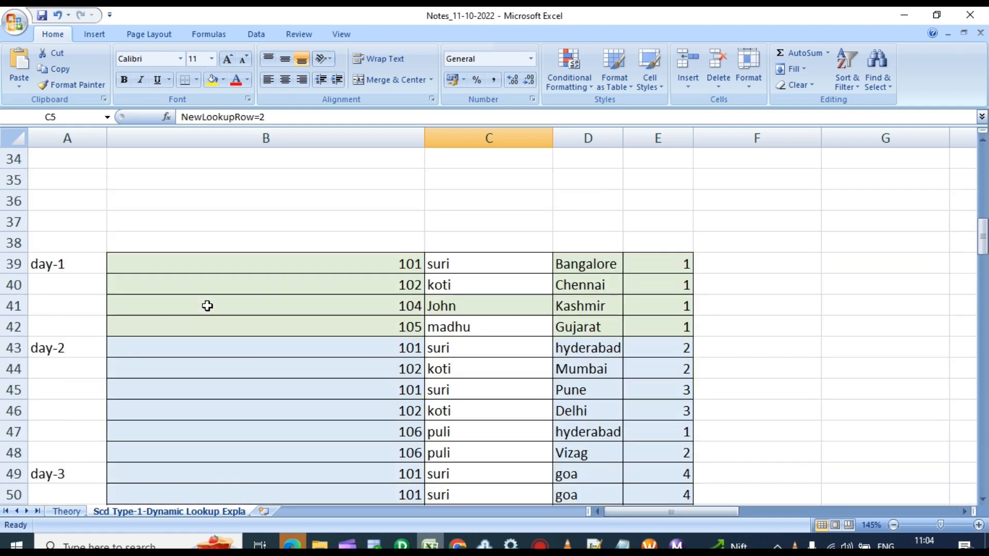
{"action": "scroll", "coordinate": [181, 304], "scroll_direction": "down", "scroll_amount": 2}
{"action": "scroll", "coordinate": [181, 303], "scroll_direction": "up", "scroll_amount": 1}
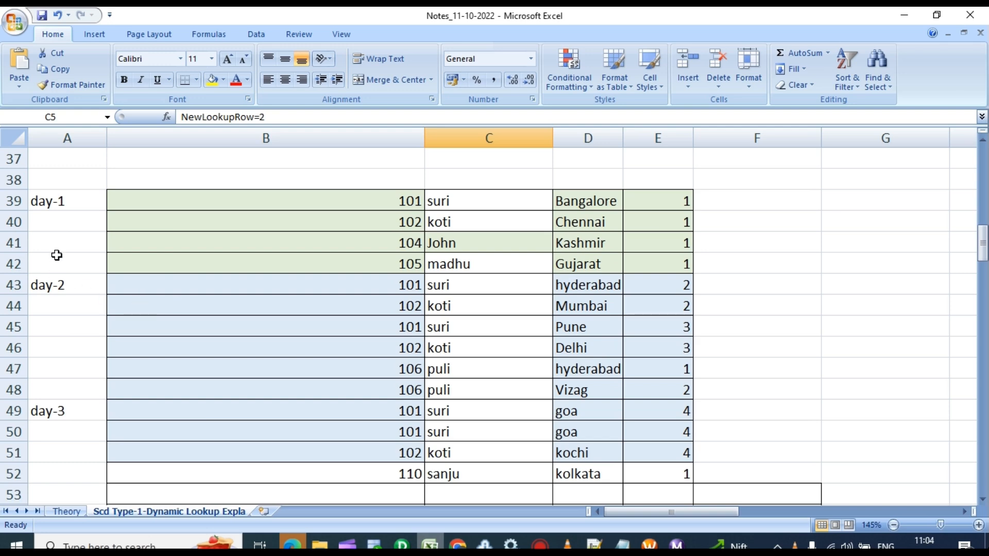
{"action": "left_click_drag", "start_coordinate": [379, 203], "coordinate": [647, 269]}
{"action": "key", "text": "ctrl+c"}
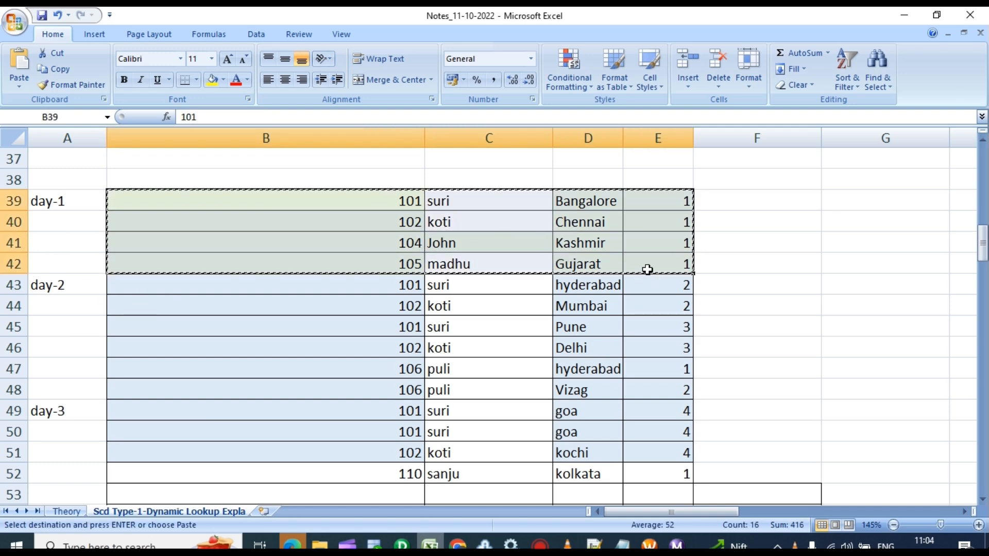
{"action": "scroll", "coordinate": [165, 203], "scroll_direction": "up", "scroll_amount": 10}
{"action": "left_click", "coordinate": [91, 242]}
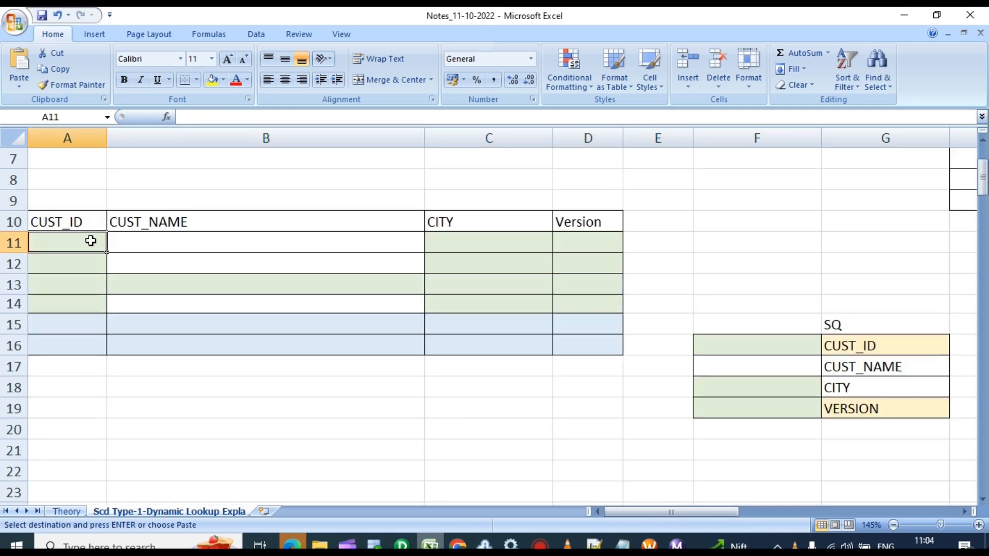
{"action": "key", "text": "ctrl+v"}
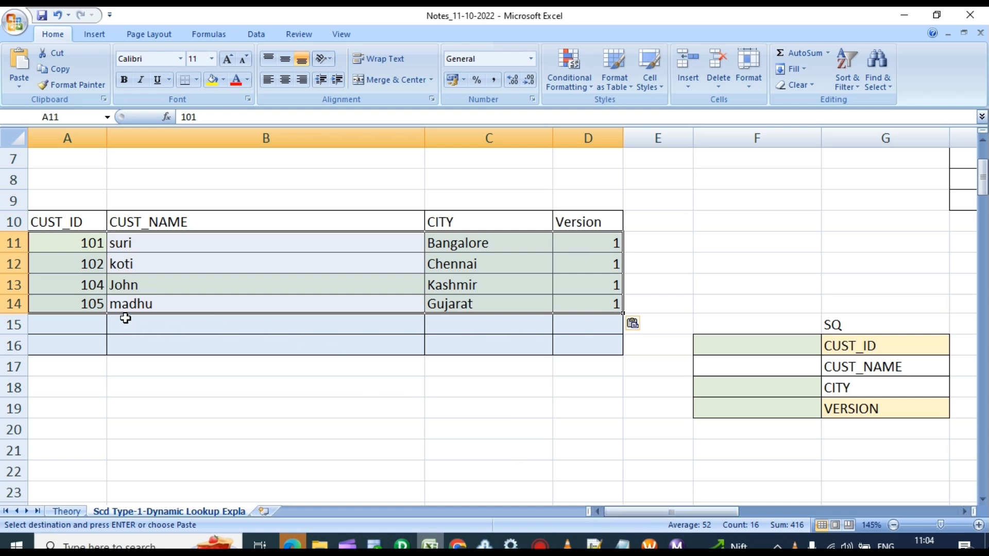
Copy the first customer's CUST_ID and CUST_NAME from A11 and B11 beside the SQ ports in F16 and F17
{"action": "scroll", "coordinate": [608, 436], "scroll_direction": "up", "scroll_amount": 1}
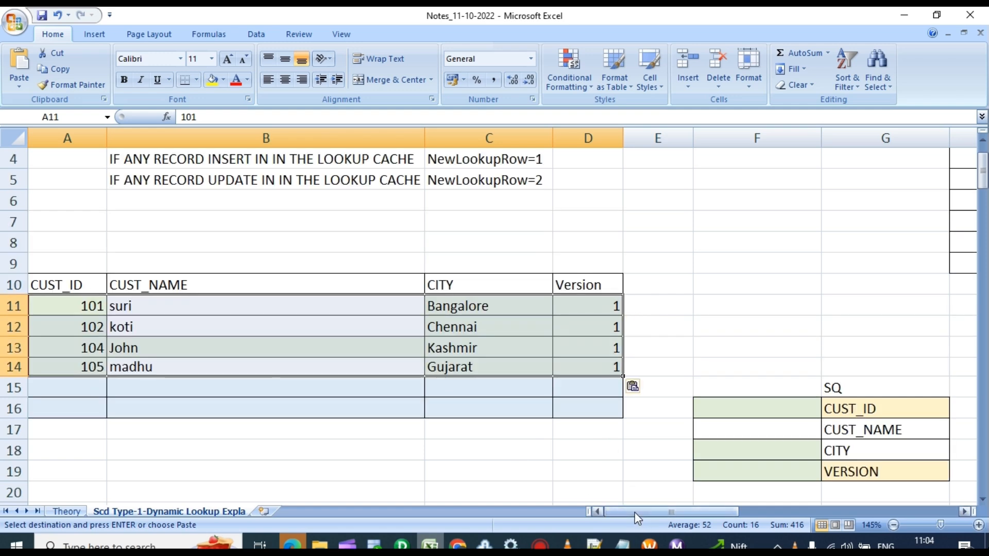
{"action": "left_click_drag", "start_coordinate": [85, 305], "coordinate": [199, 307]}
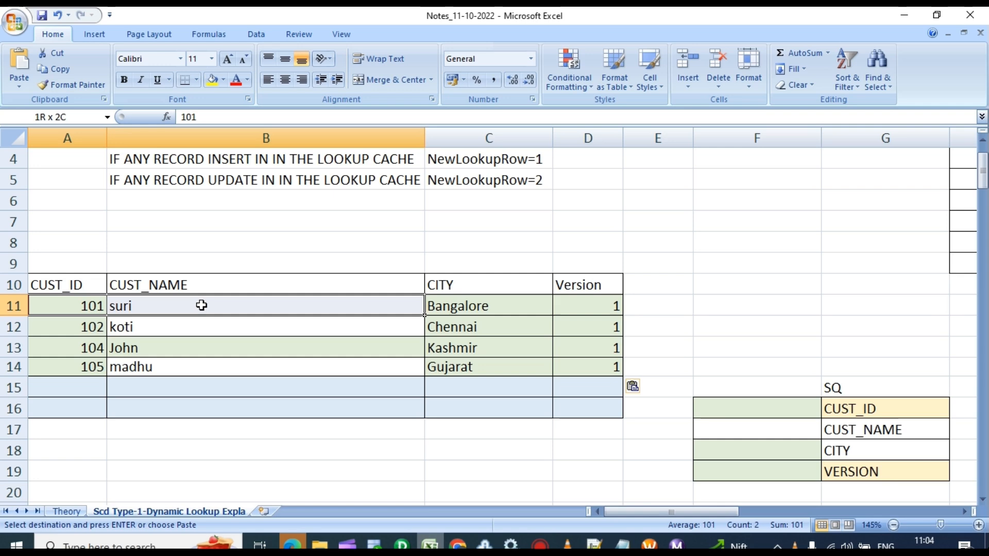
{"action": "left_click", "coordinate": [68, 305]}
{"action": "key", "text": "ctrl+c"}
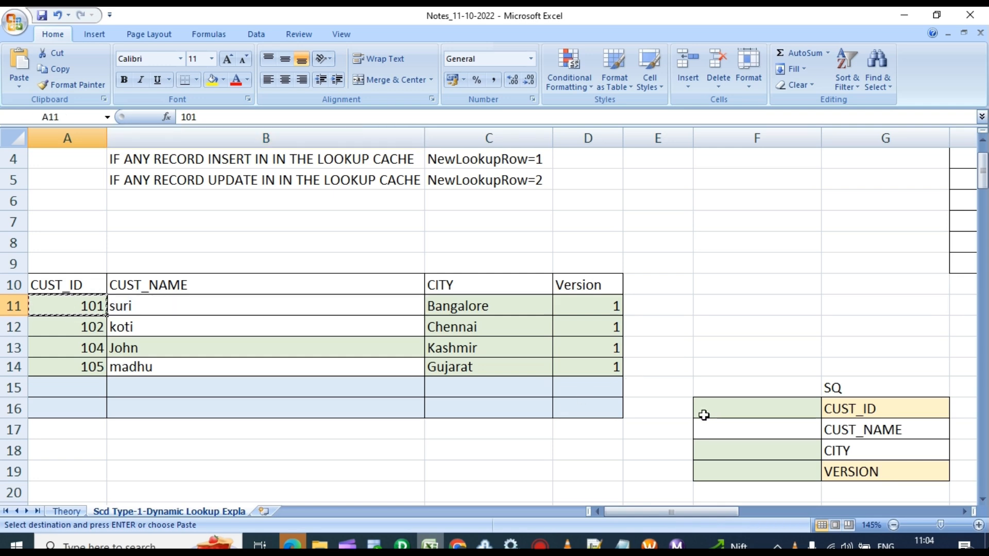
{"action": "left_click", "coordinate": [798, 413]}
{"action": "key", "text": "ctrl+v"}
{"action": "left_click", "coordinate": [162, 310]}
{"action": "key", "text": "ctrl+c"}
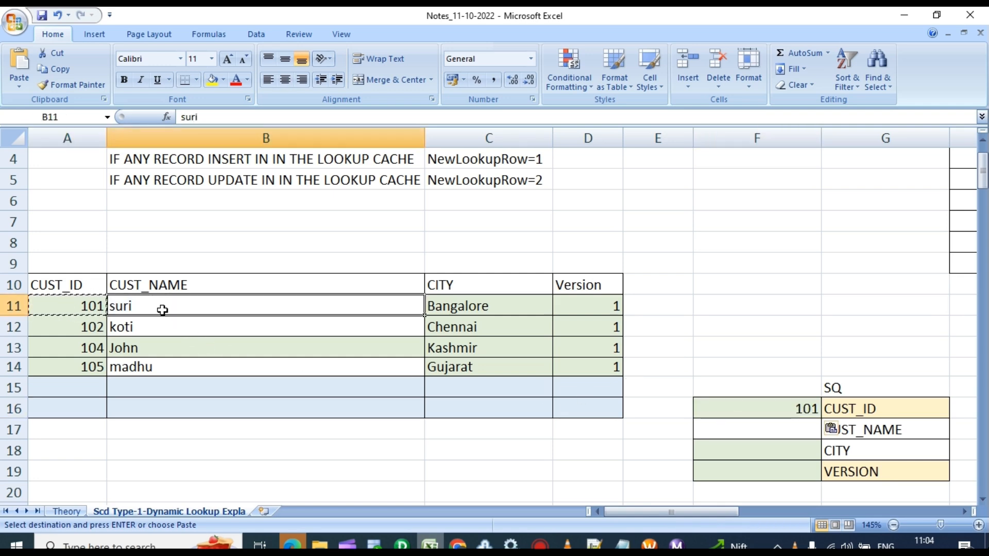
{"action": "left_click", "coordinate": [744, 425]}
{"action": "key", "text": "ctrl+v"}
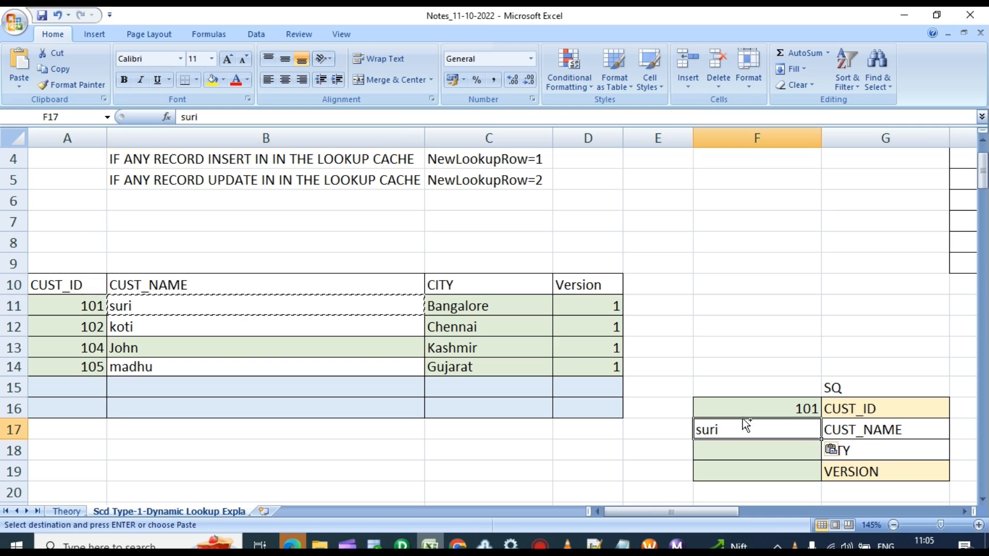
Copy the first customer's CITY and Version from C11 and D11 beside the SQ ports in F18 and F19
{"action": "left_click", "coordinate": [483, 306]}
{"action": "key", "text": "ctrl+c"}
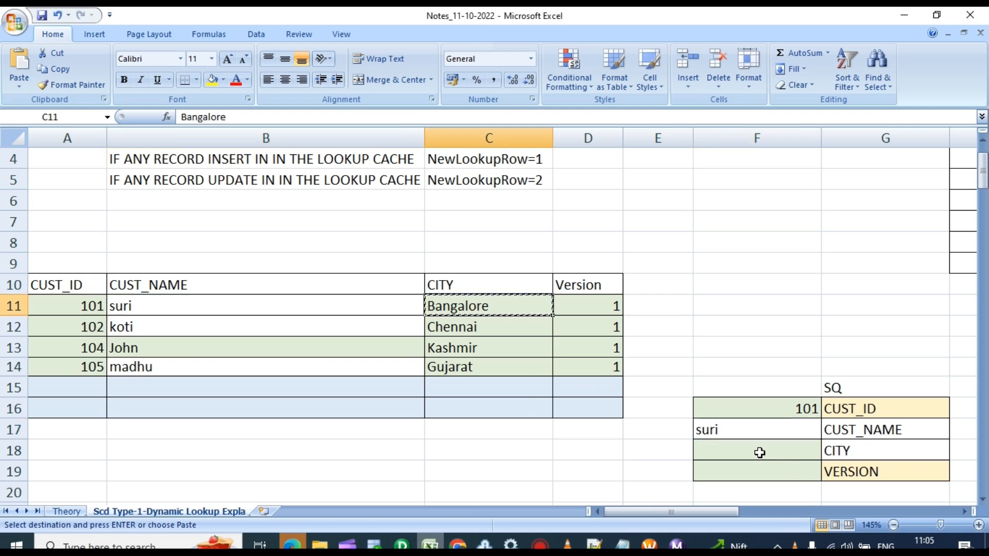
{"action": "left_click", "coordinate": [759, 452]}
{"action": "key", "text": "ctrl+v"}
{"action": "left_click", "coordinate": [610, 308]}
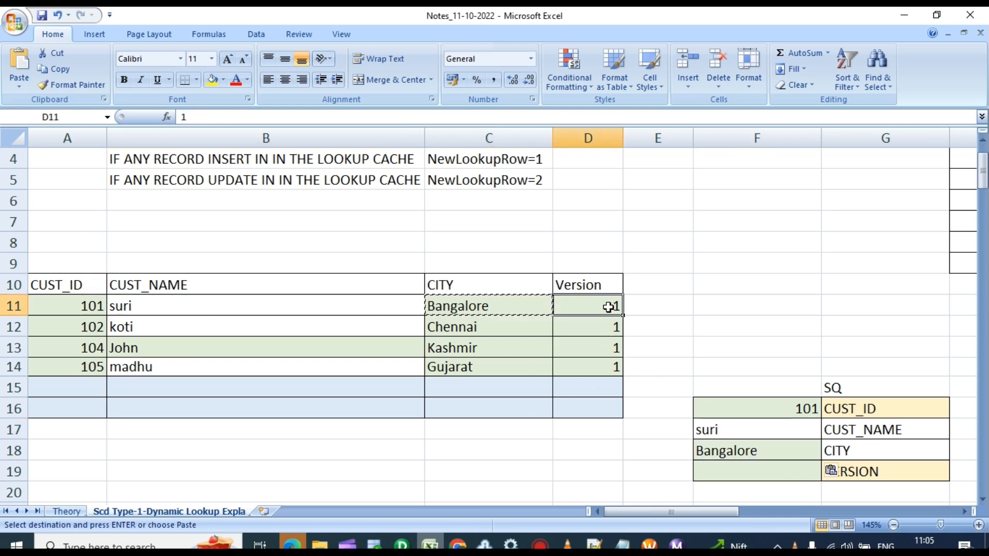
{"action": "key", "text": "ctrl+c"}
{"action": "left_click", "coordinate": [757, 473]}
{"action": "key", "text": "ctrl+v"}
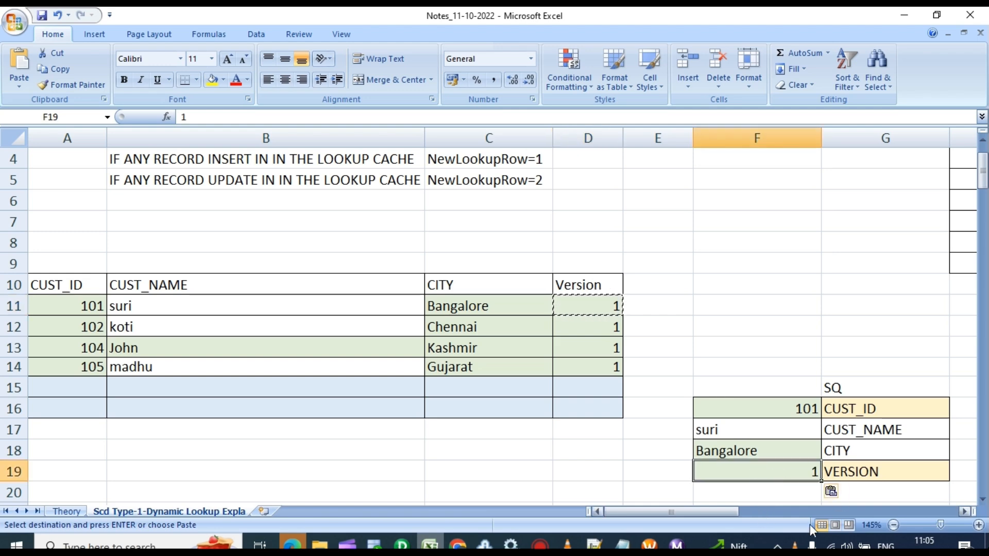
Copy the SQ customer ID, name and city values in F16:F18 beside the ROUTER ports, starting at I17
{"action": "left_click_drag", "start_coordinate": [688, 510], "coordinate": [735, 514]}
{"action": "scroll", "coordinate": [456, 429], "scroll_direction": "down", "scroll_amount": 1}
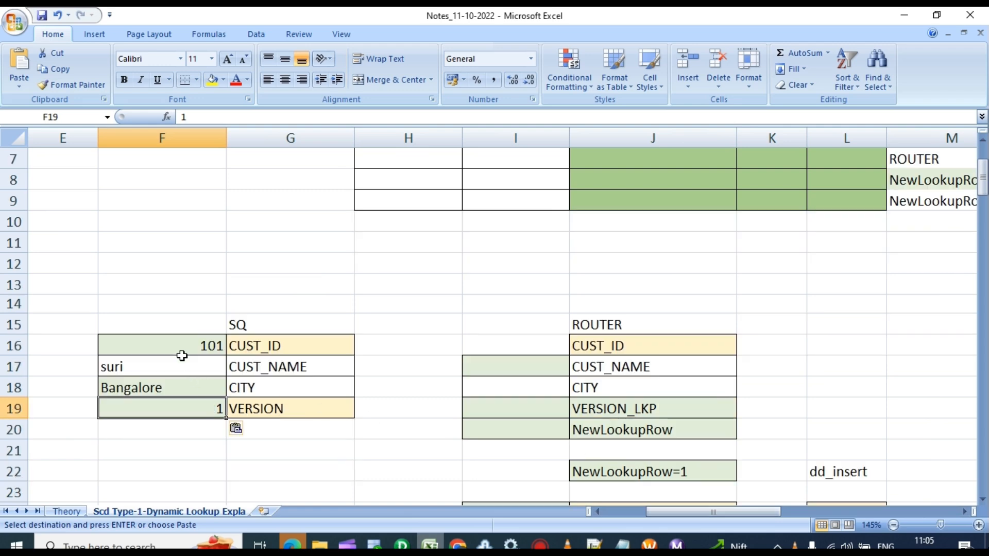
{"action": "left_click_drag", "start_coordinate": [184, 354], "coordinate": [191, 379]}
{"action": "key", "text": "ctrl+c"}
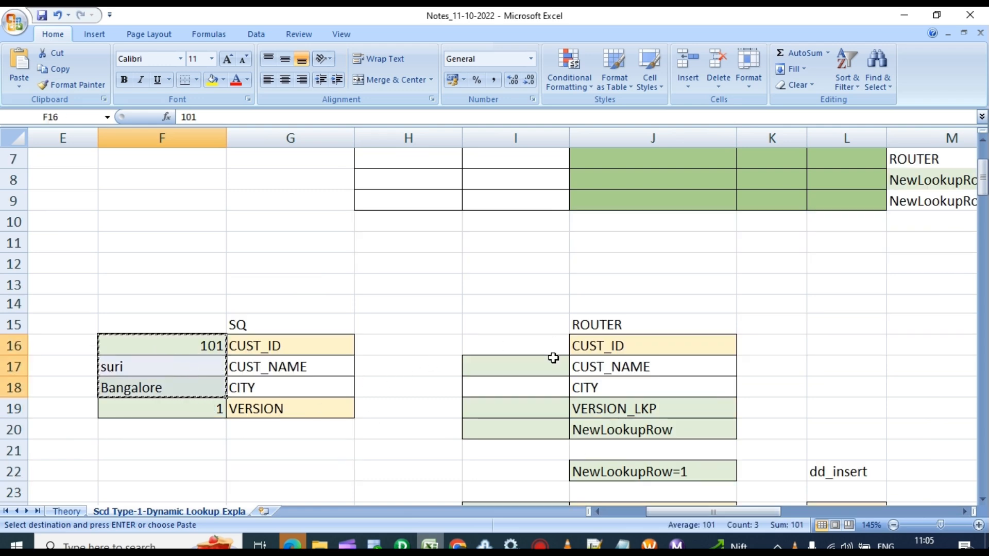
{"action": "mouse_move", "coordinate": [543, 367]}
{"action": "left_mouse_down"}
{"action": "mouse_move", "coordinate": [548, 397]}
{"action": "mouse_move", "coordinate": [540, 371]}
{"action": "left_mouse_up"}
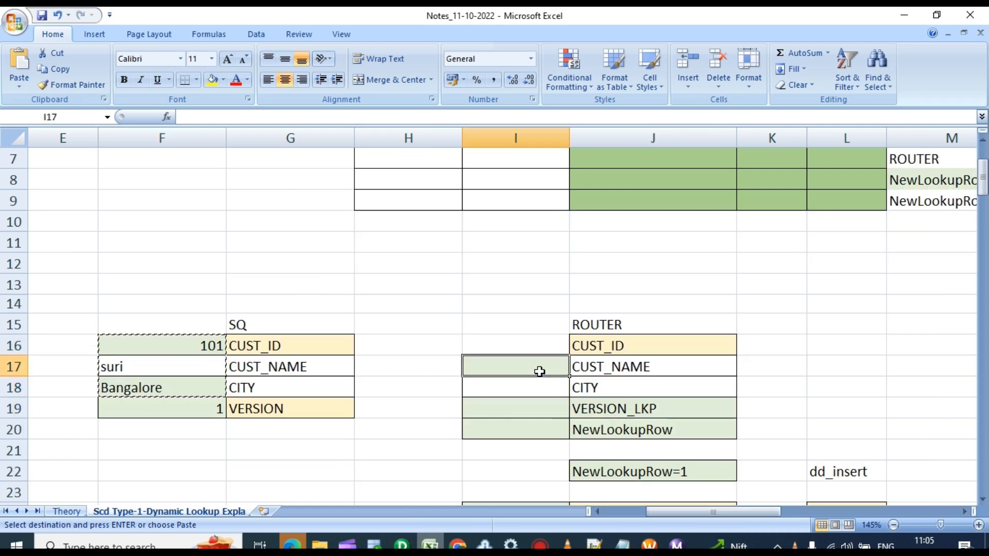
{"action": "key", "text": "ctrl+v"}
Examine the DYNAMIC LOOKUP CACHE table in H2:L9 and compare its input ports with the SQ values
{"action": "scroll", "coordinate": [426, 379], "scroll_direction": "up", "scroll_amount": 1}
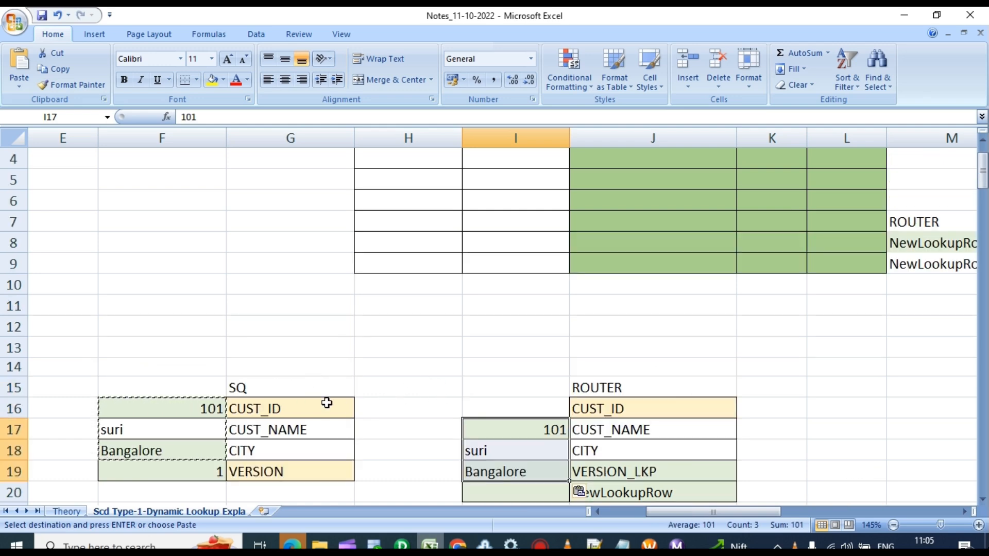
{"action": "scroll", "coordinate": [332, 387], "scroll_direction": "up", "scroll_amount": 1}
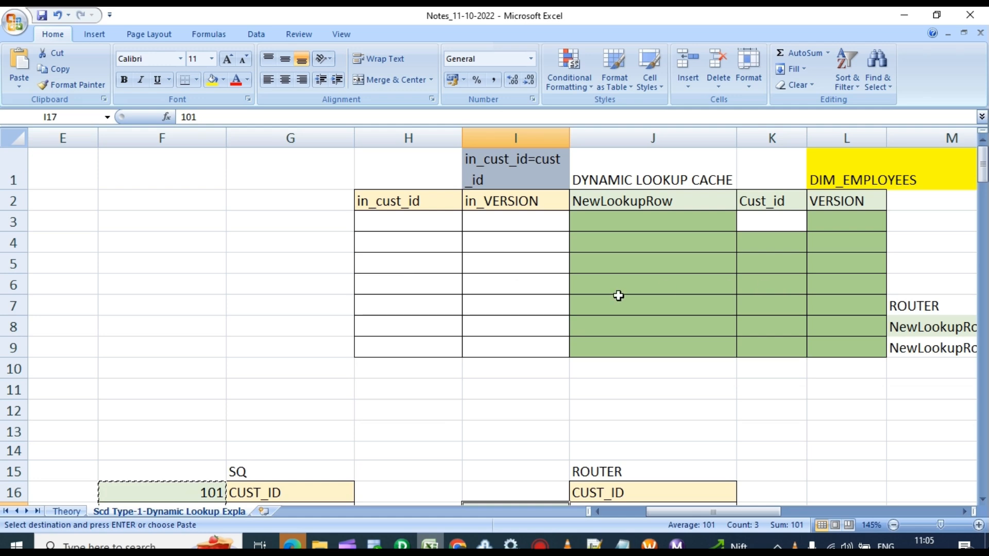
{"action": "left_click_drag", "start_coordinate": [398, 195], "coordinate": [810, 353]}
{"action": "left_click", "coordinate": [743, 406]}
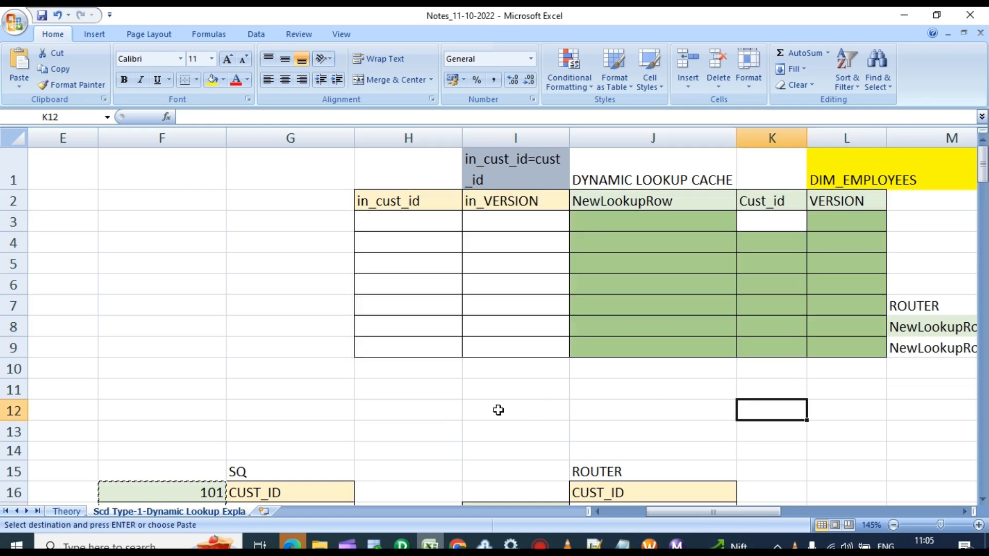
{"action": "scroll", "coordinate": [407, 355], "scroll_direction": "down", "scroll_amount": 1}
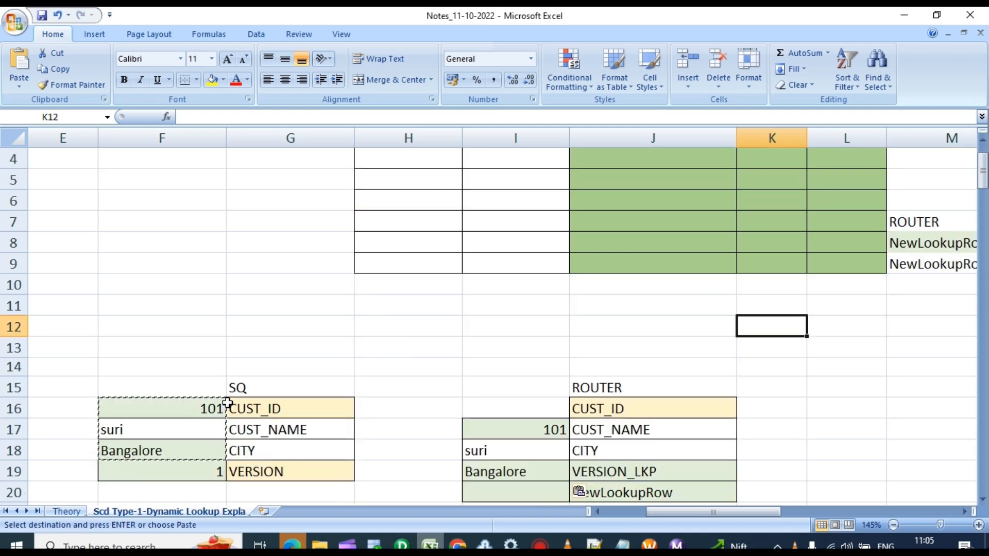
{"action": "scroll", "coordinate": [361, 237], "scroll_direction": "up", "scroll_amount": 1}
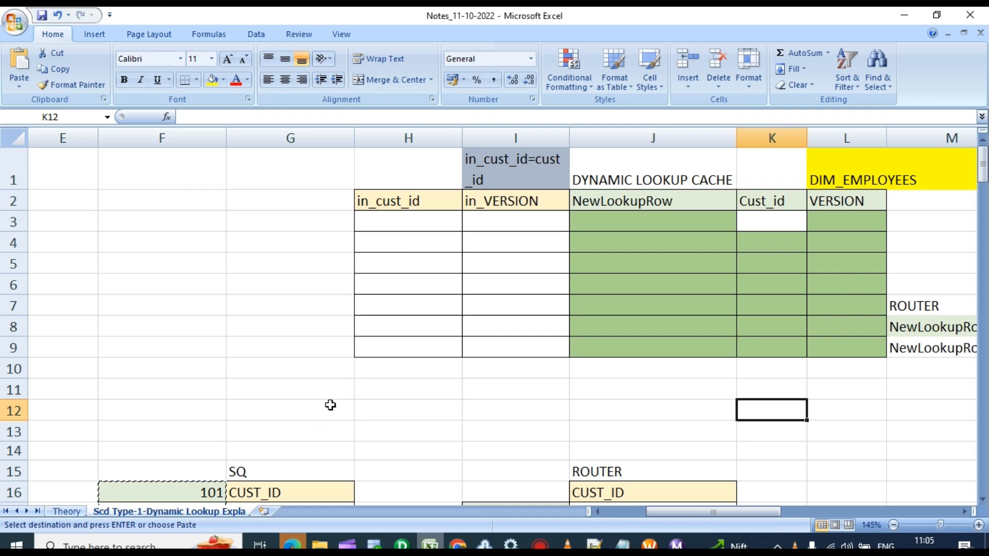
{"action": "scroll", "coordinate": [354, 330], "scroll_direction": "down", "scroll_amount": 1}
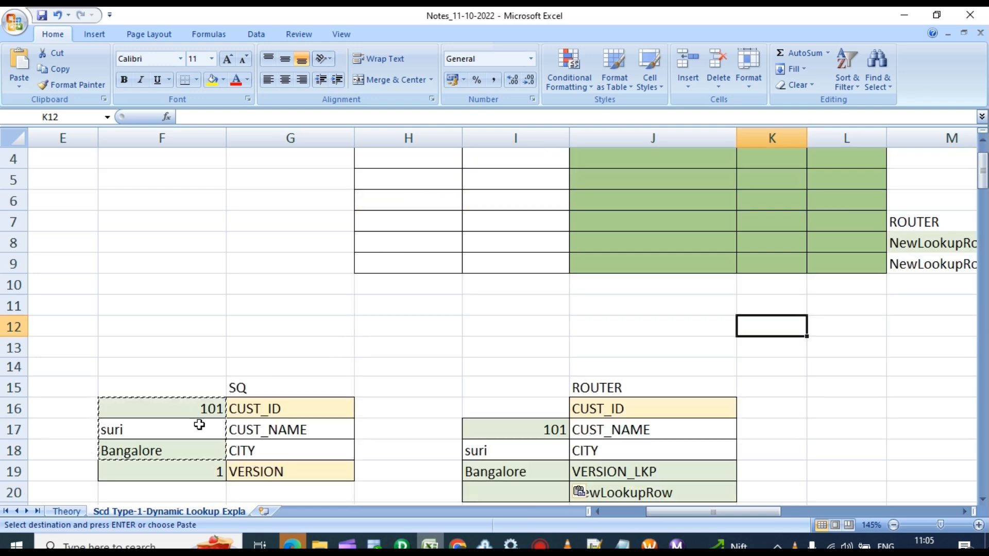
Copy the SQ CUST_ID value from F16 into the lookup cache's in_cust_id column at H3
{"action": "left_click", "coordinate": [201, 409]}
{"action": "scroll", "coordinate": [386, 201], "scroll_direction": "up", "scroll_amount": 1, "text": "ctrl"}
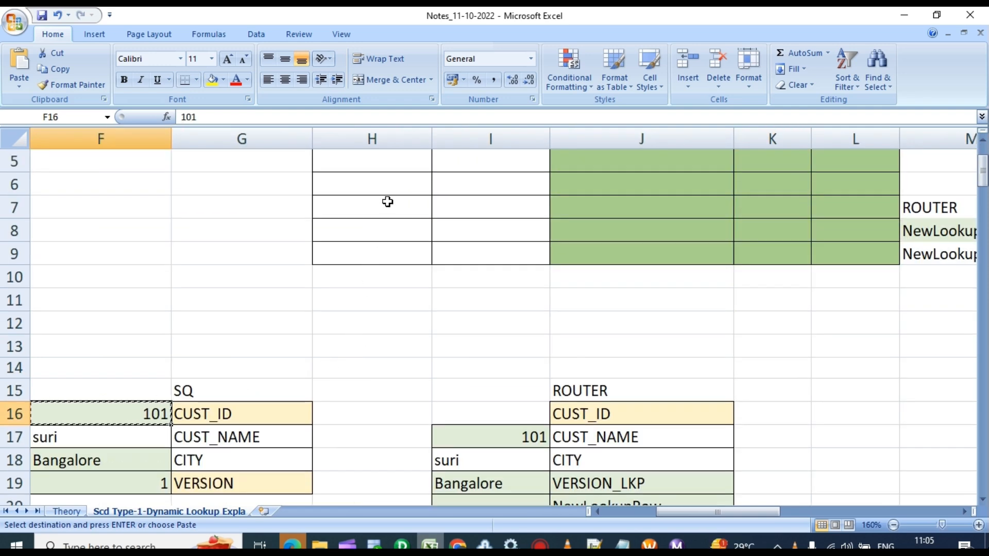
{"action": "scroll", "coordinate": [386, 214], "scroll_direction": "up", "scroll_amount": 1}
{"action": "left_click", "coordinate": [389, 185]}
{"action": "key", "text": "ctrl+v"}
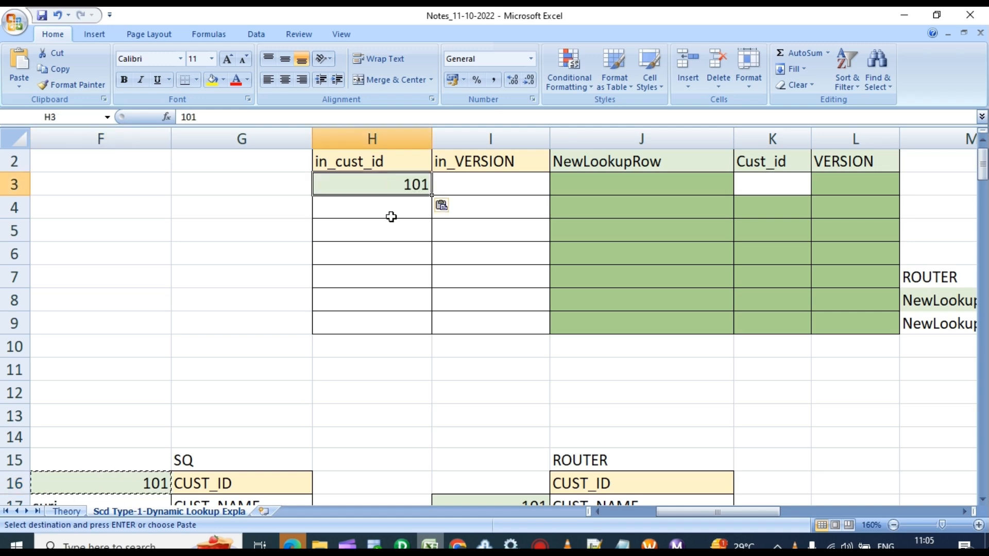
Copy the SQ VERSION value from F19 into the lookup cache's in_VERSION column at I3
{"action": "scroll", "coordinate": [272, 434], "scroll_direction": "down", "scroll_amount": 1}
{"action": "left_click", "coordinate": [146, 484]}
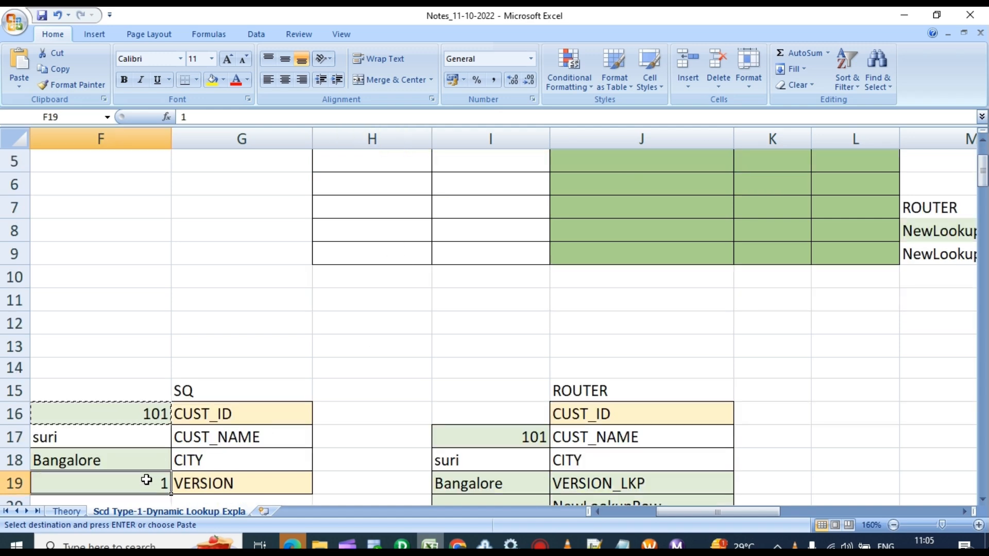
{"action": "key", "text": "ctrl+c"}
{"action": "scroll", "coordinate": [477, 293], "scroll_direction": "up", "scroll_amount": 1, "text": "ctrl"}
{"action": "scroll", "coordinate": [511, 159], "scroll_direction": "up", "scroll_amount": 2}
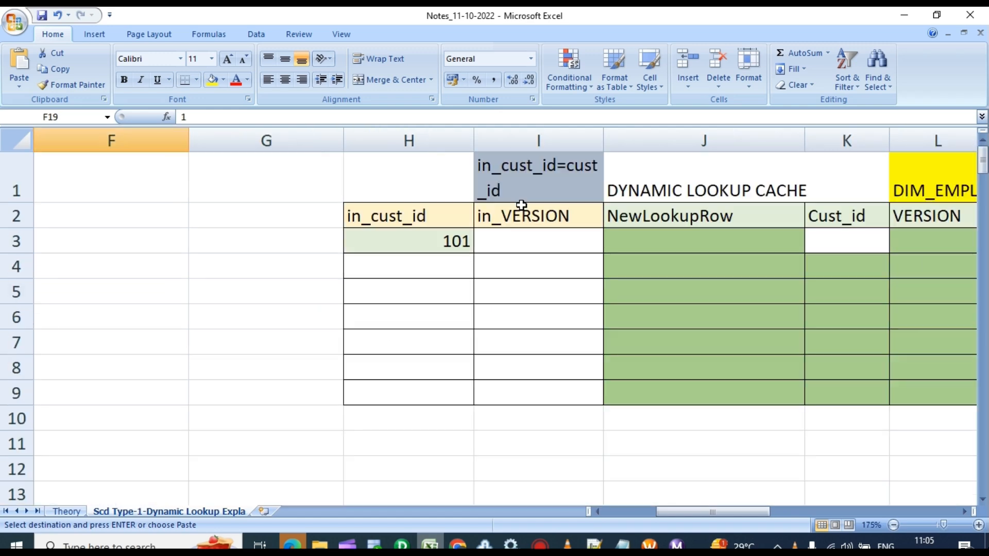
{"action": "left_click", "coordinate": [515, 240]}
{"action": "key", "text": "ctrl+v"}
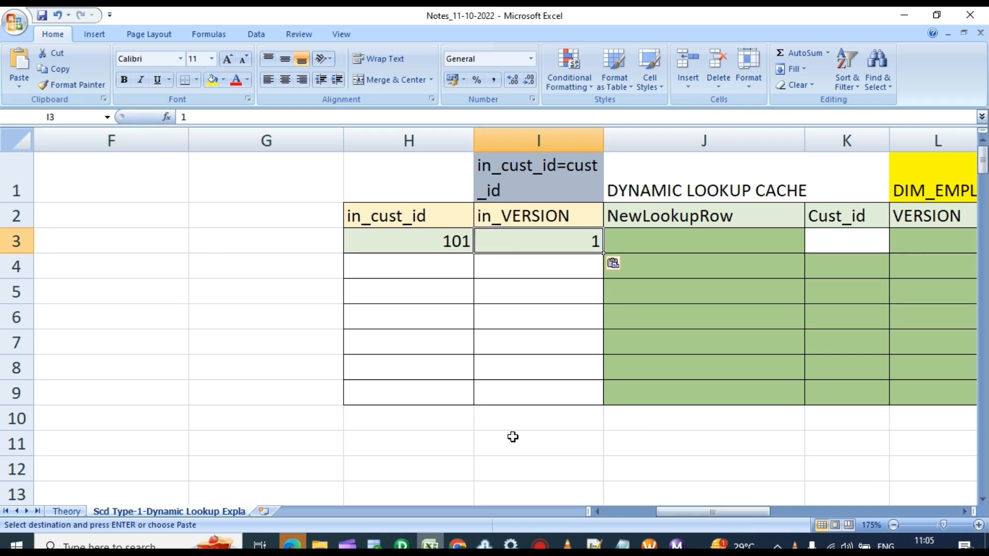
Switch to PowerCenter Designer and review the ports and lookup condition of the LKPTRANS_dynamic transformation
{"action": "left_click", "coordinate": [402, 545]}
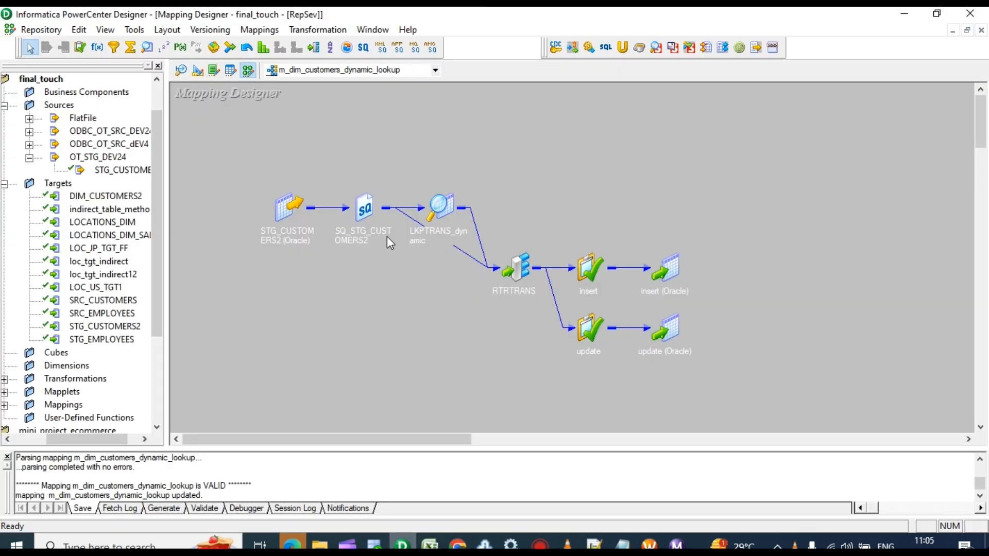
{"action": "double_click", "coordinate": [441, 206]}
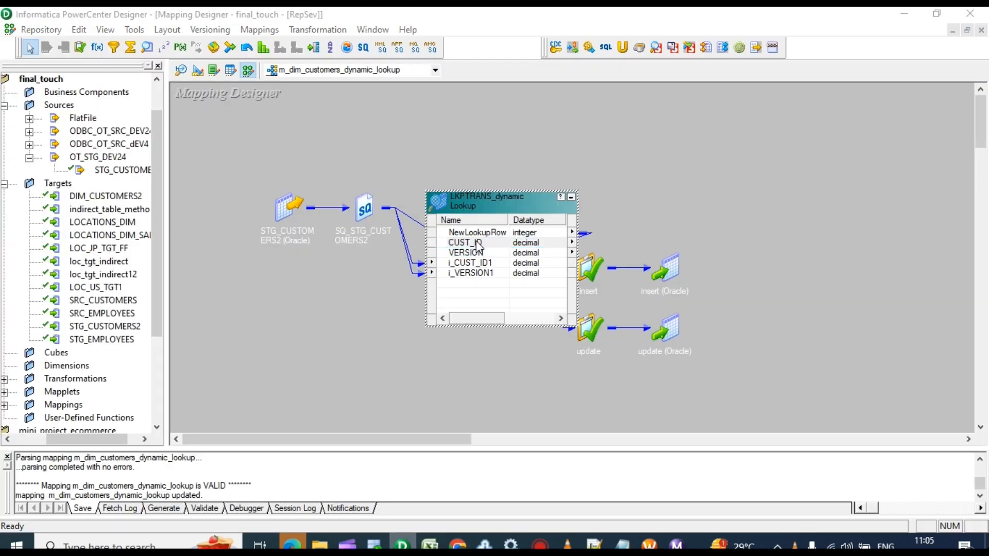
{"action": "double_click", "coordinate": [478, 244]}
{"action": "left_click", "coordinate": [359, 240]}
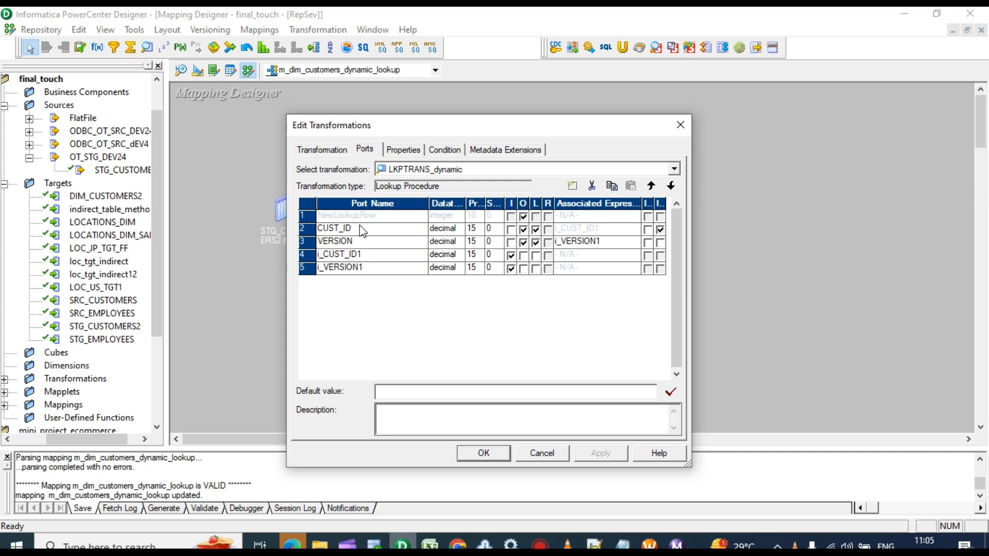
{"action": "left_click", "coordinate": [361, 228]}
{"action": "left_click", "coordinate": [357, 229]}
{"action": "key", "text": "Return"}
{"action": "left_click", "coordinate": [445, 150]}
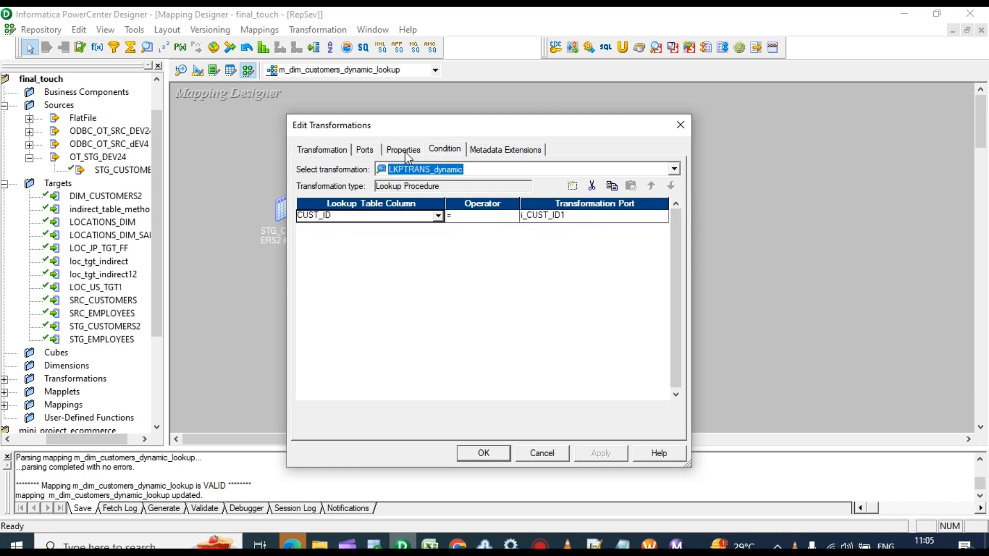
Generate the lookup SQL override query for LKPTRANS_dynamic, review its selected columns, and close the editor without keeping it
{"action": "left_click", "coordinate": [404, 150]}
{"action": "left_click", "coordinate": [664, 212]}
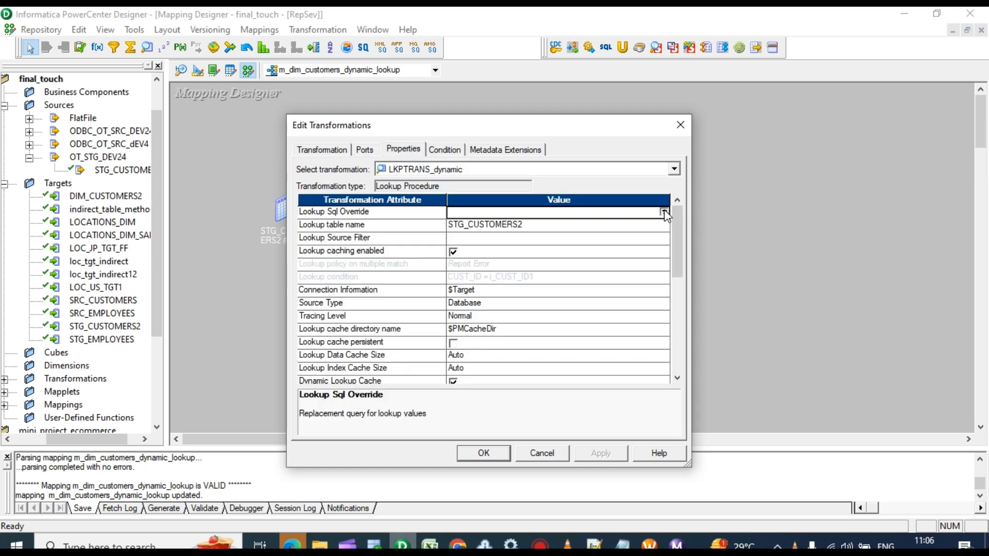
{"action": "left_click", "coordinate": [677, 364]}
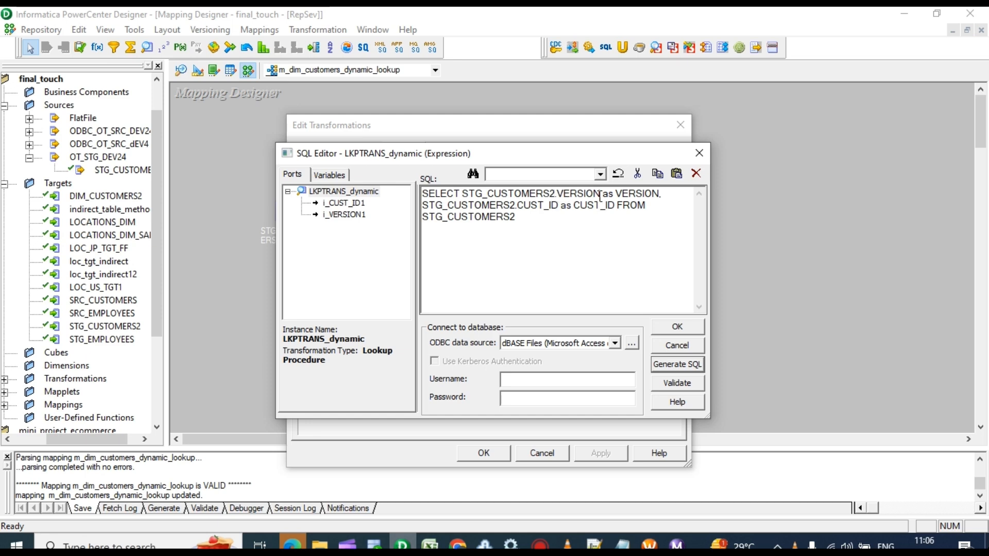
{"action": "left_click_drag", "start_coordinate": [561, 205], "coordinate": [510, 206]}
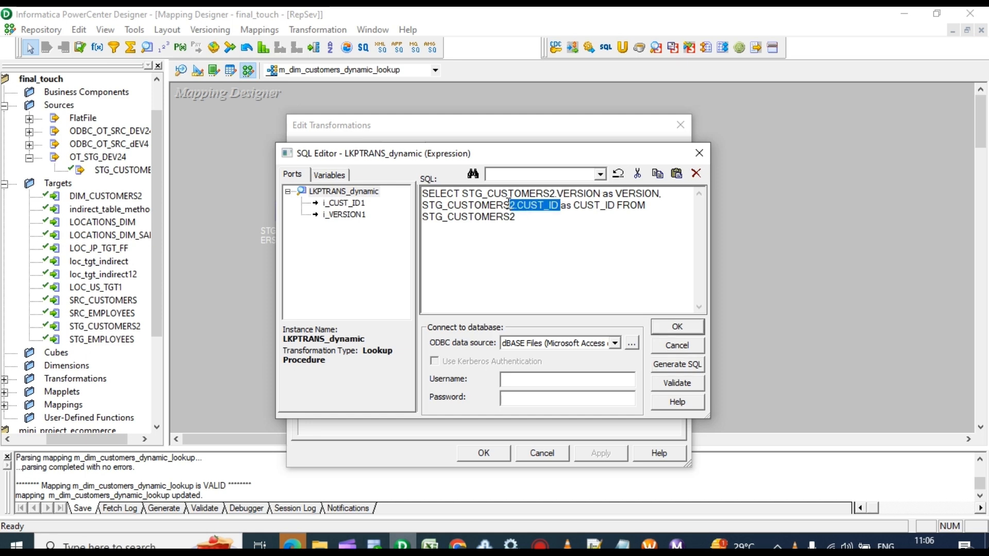
{"action": "left_click", "coordinate": [533, 218]}
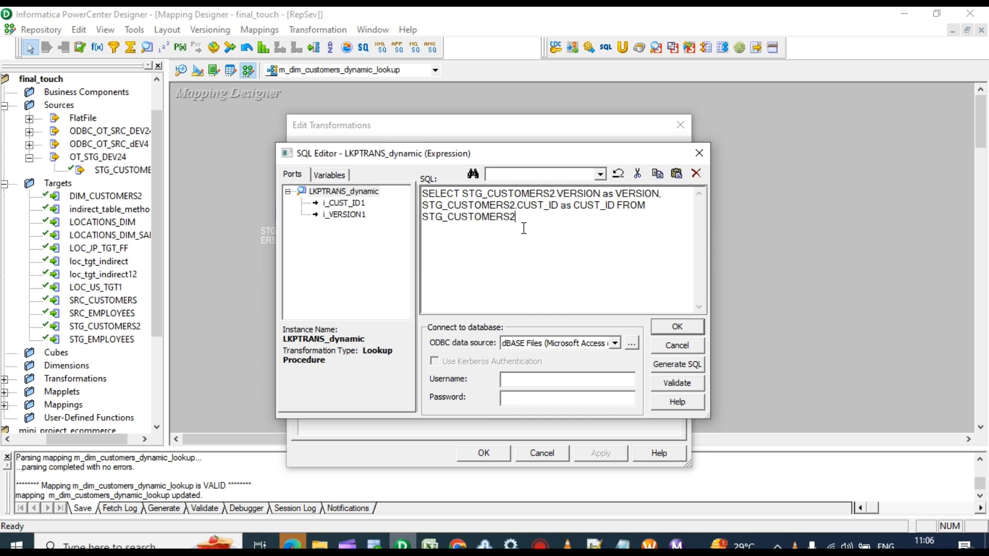
{"action": "left_click_drag", "start_coordinate": [558, 207], "coordinate": [417, 196]}
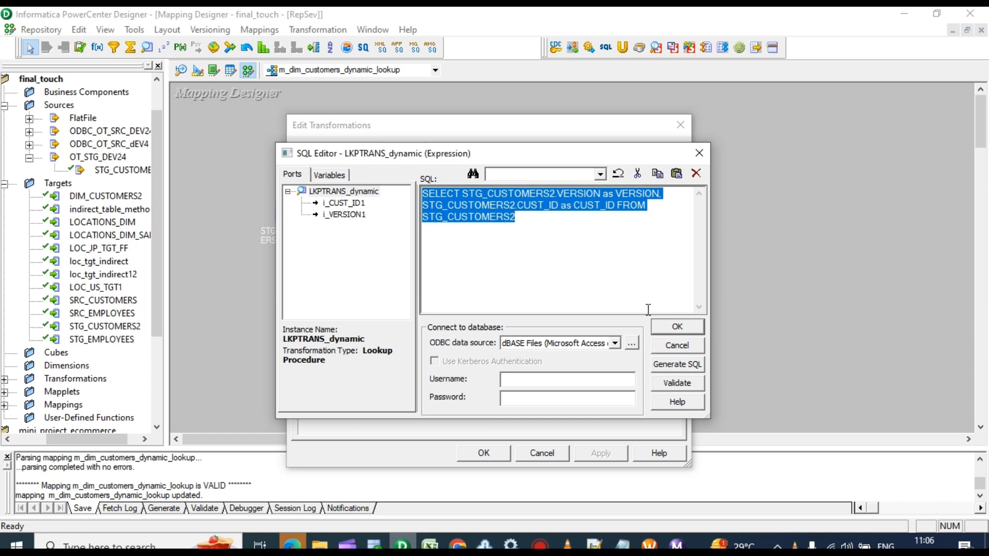
{"action": "left_click", "coordinate": [671, 349]}
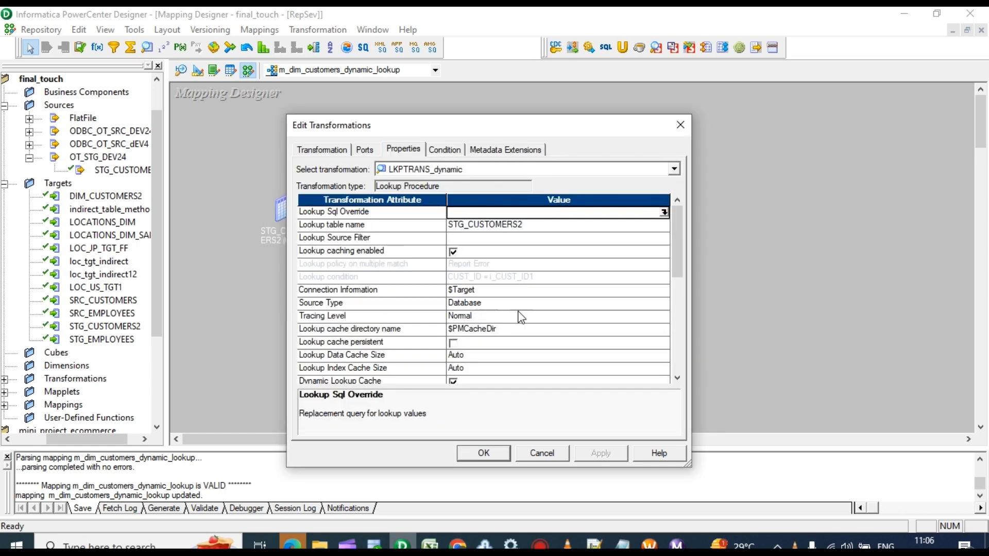
{"action": "left_click", "coordinate": [497, 456]}
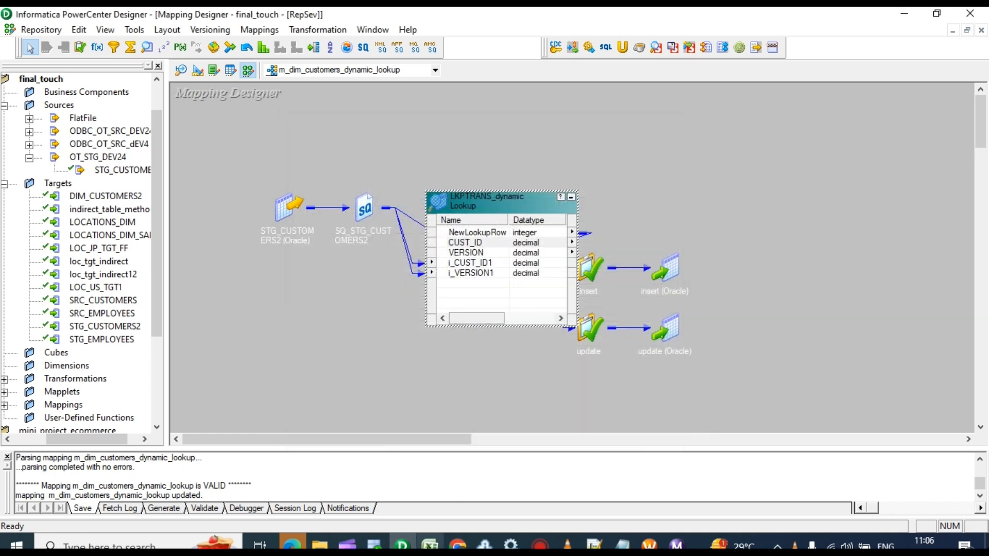
Switch back to the Excel notes and compare the input ports in H2:I2 with the cache columns in J2:L9
{"action": "key", "text": "alt+Tab"}
{"action": "left_click", "coordinate": [464, 222]}
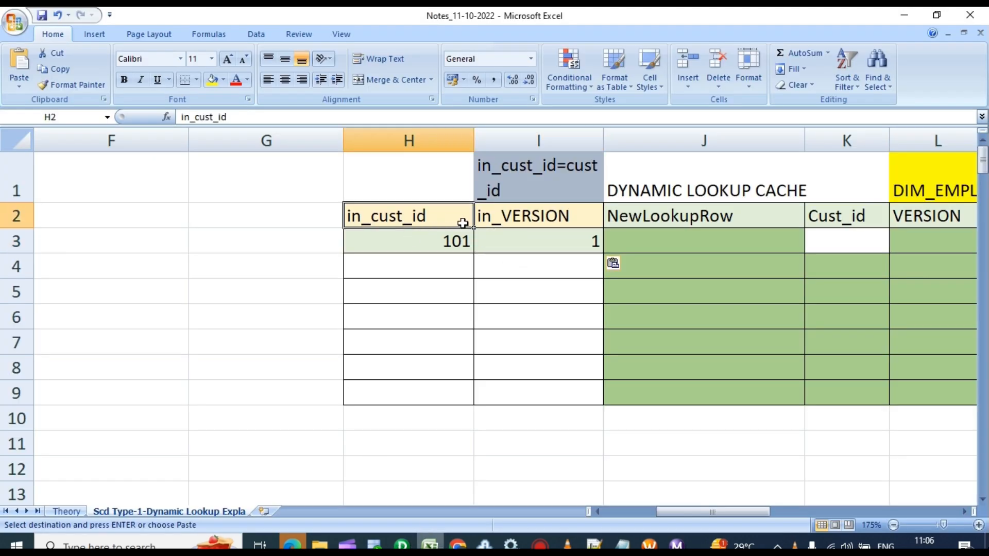
{"action": "left_click", "coordinate": [501, 219]}
{"action": "left_click", "coordinate": [863, 228]}
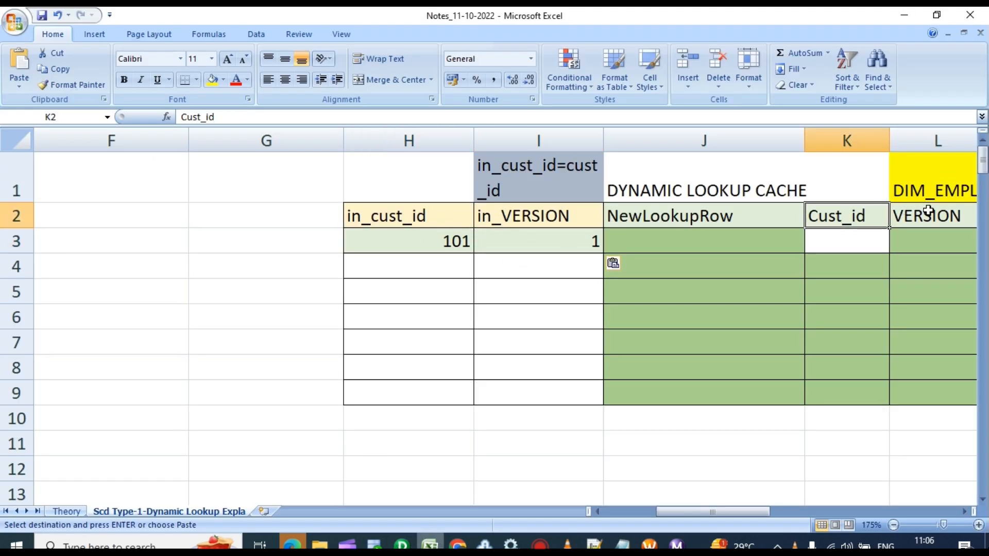
{"action": "left_click", "coordinate": [925, 211]}
{"action": "left_click", "coordinate": [876, 220]}
{"action": "left_click", "coordinate": [855, 284]}
{"action": "left_click_drag", "start_coordinate": [848, 215], "coordinate": [927, 384]}
{"action": "left_click", "coordinate": [902, 361]}
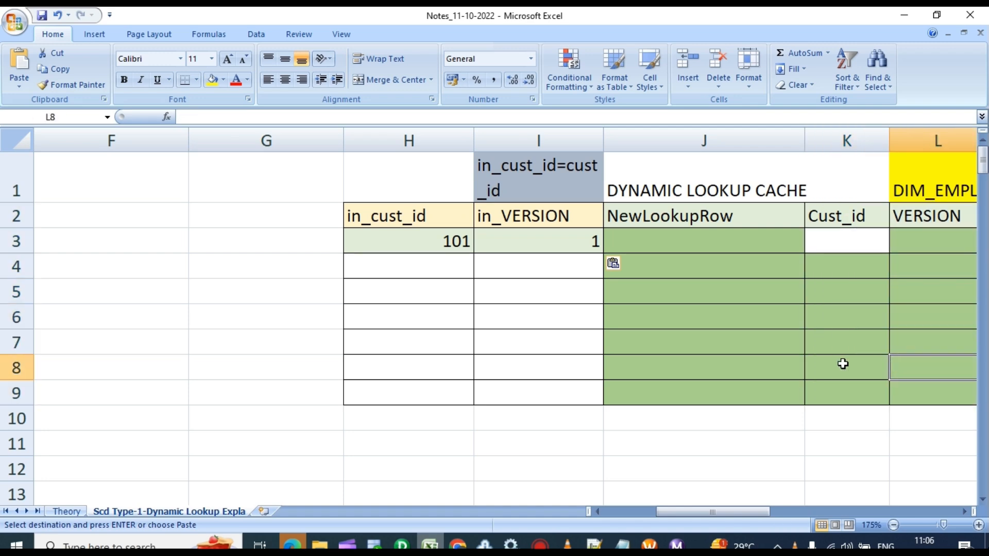
{"action": "left_click", "coordinate": [857, 206]}
{"action": "left_click_drag", "start_coordinate": [679, 514], "coordinate": [689, 514]}
{"action": "left_click_drag", "start_coordinate": [537, 216], "coordinate": [760, 393]}
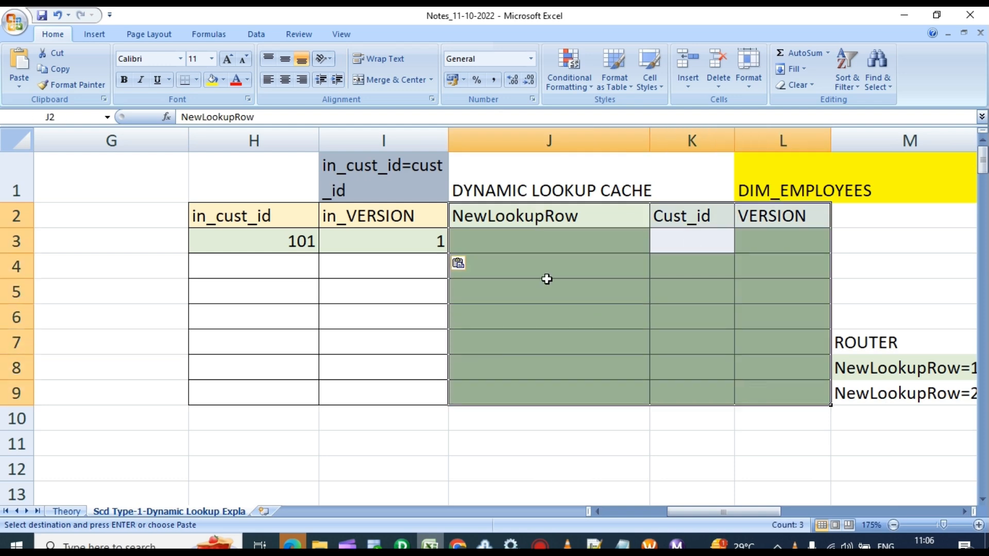
{"action": "left_click_drag", "start_coordinate": [546, 216], "coordinate": [746, 402]}
{"action": "left_click", "coordinate": [646, 345]}
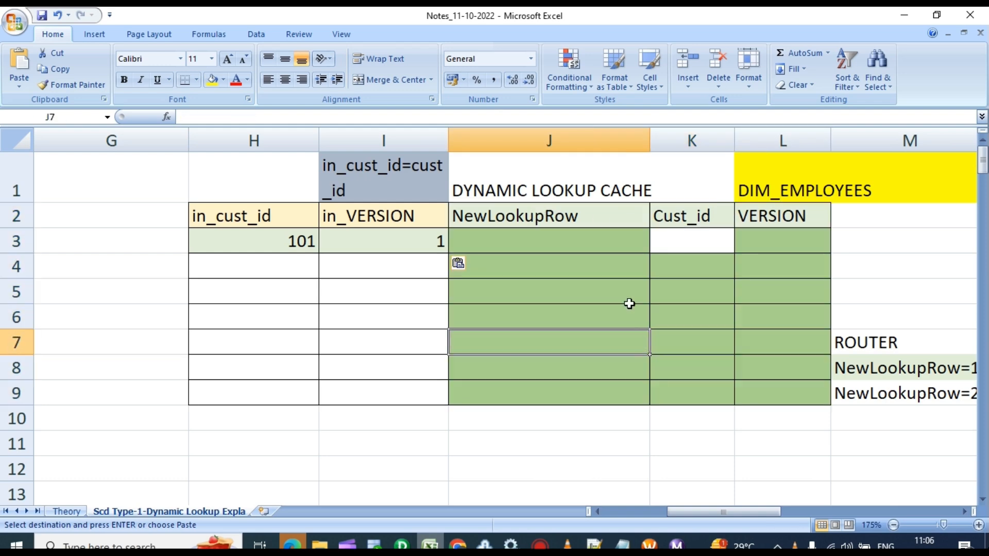
Examine the cache's Cust_id and VERSION columns in K2:L9 for a record matching the incoming customer ID 101
{"action": "left_click", "coordinate": [685, 215]}
{"action": "left_click", "coordinate": [778, 232]}
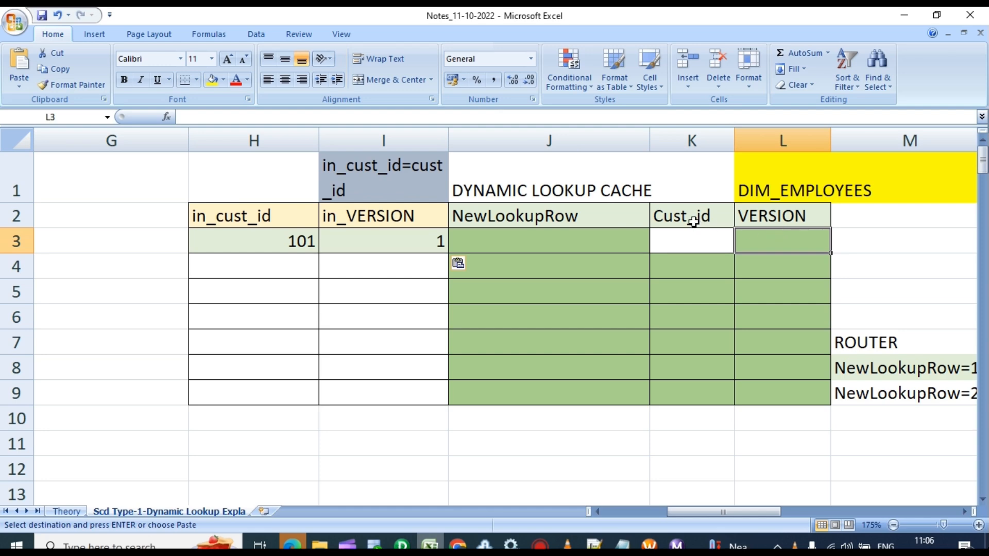
{"action": "left_click", "coordinate": [721, 221]}
{"action": "left_click", "coordinate": [731, 290]}
{"action": "left_click", "coordinate": [700, 219]}
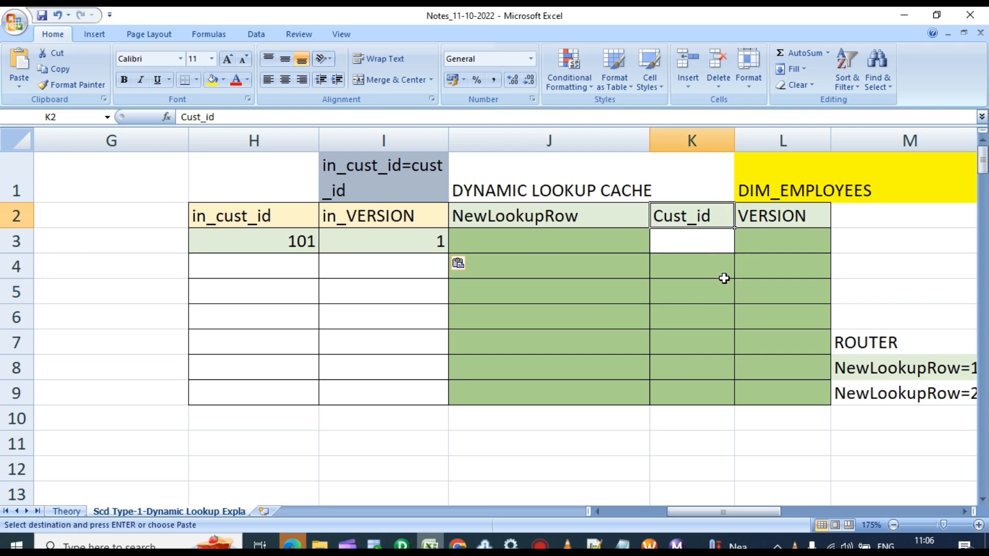
{"action": "left_click", "coordinate": [721, 276]}
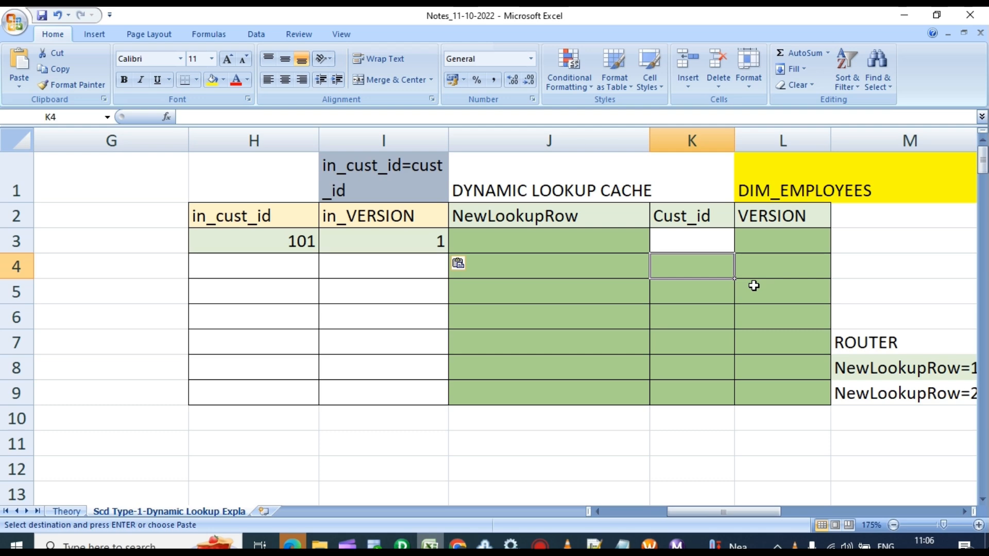
{"action": "left_click", "coordinate": [756, 331]}
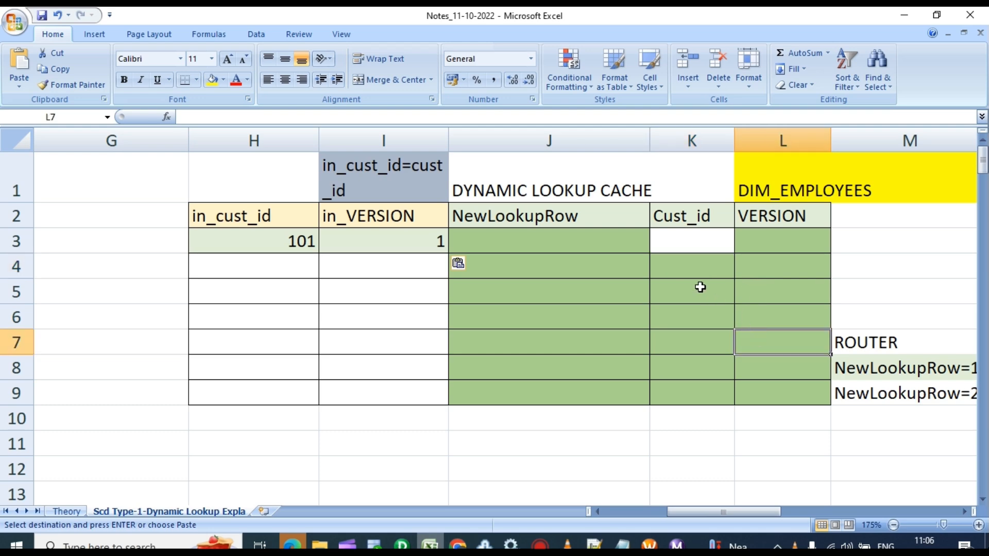
{"action": "left_click", "coordinate": [679, 223]}
{"action": "left_click", "coordinate": [701, 276]}
{"action": "left_click_drag", "start_coordinate": [680, 216], "coordinate": [791, 400]}
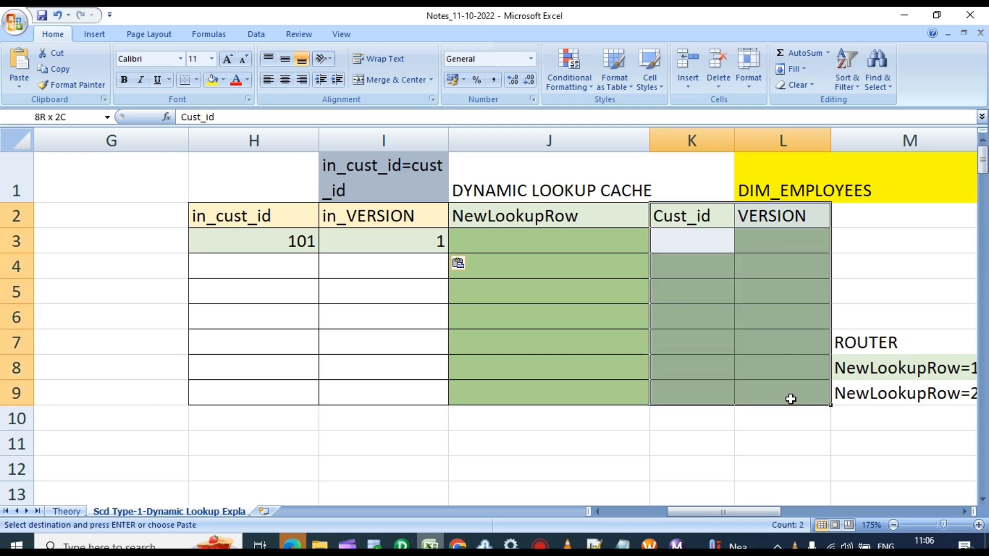
{"action": "left_click", "coordinate": [716, 315]}
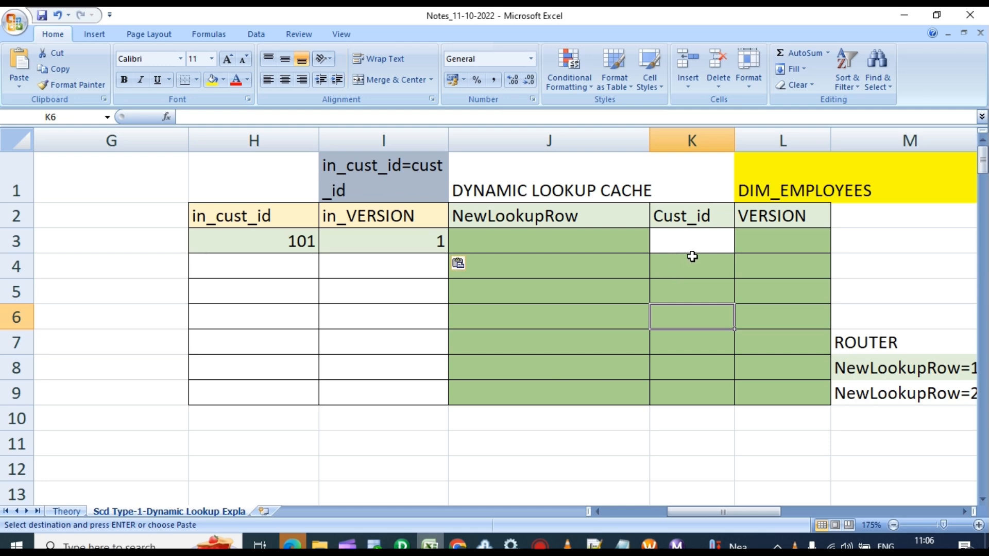
{"action": "left_click", "coordinate": [766, 285]}
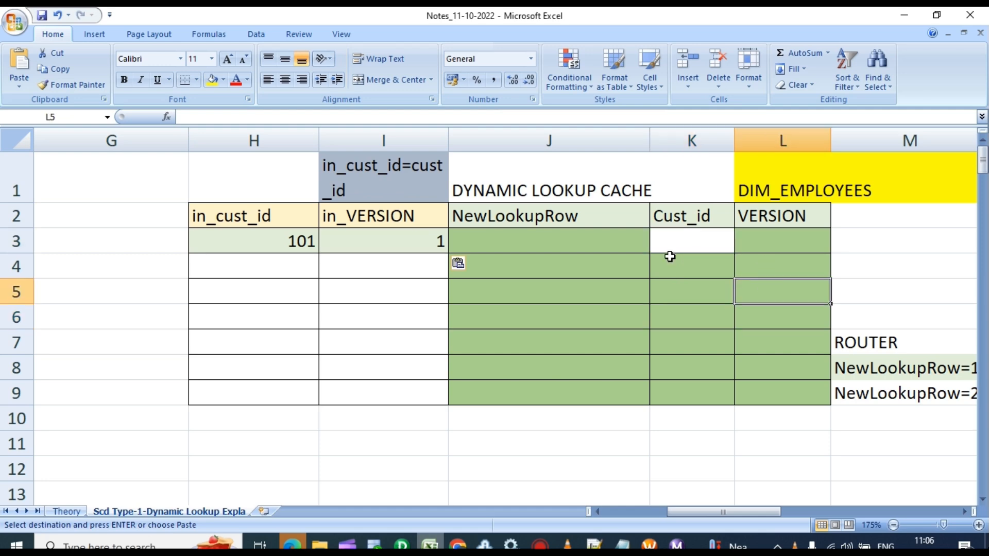
{"action": "left_click", "coordinate": [689, 270]}
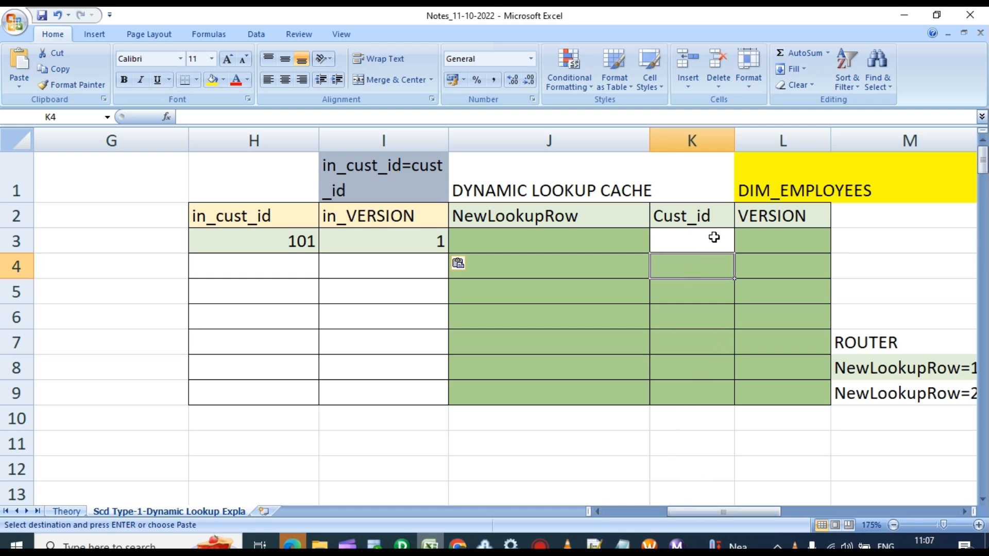
{"action": "left_click", "coordinate": [751, 246]}
Set NewLookupRow to 1 for the first cache record in J3
{"action": "left_click", "coordinate": [618, 245]}
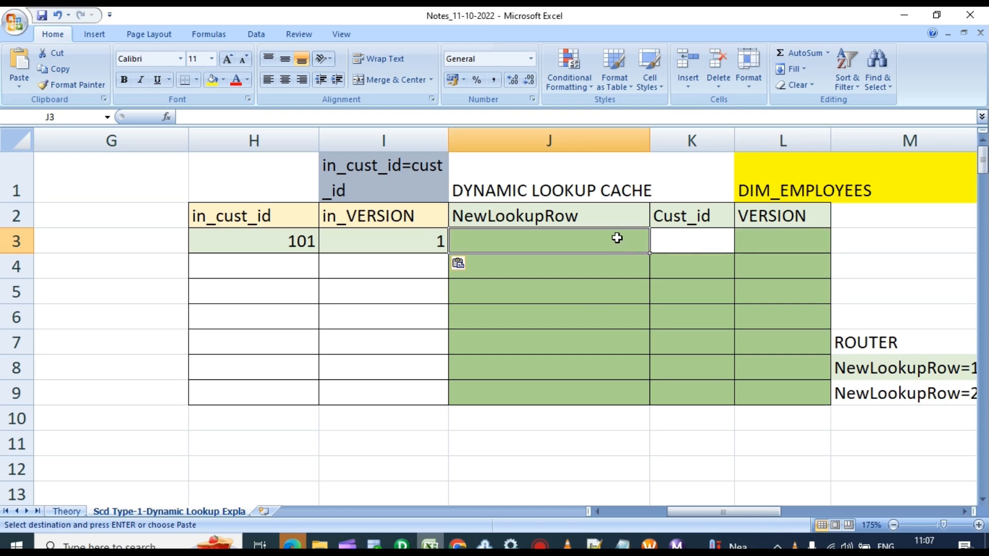
{"action": "type", "text": "1"}
{"action": "left_click", "coordinate": [701, 262]}
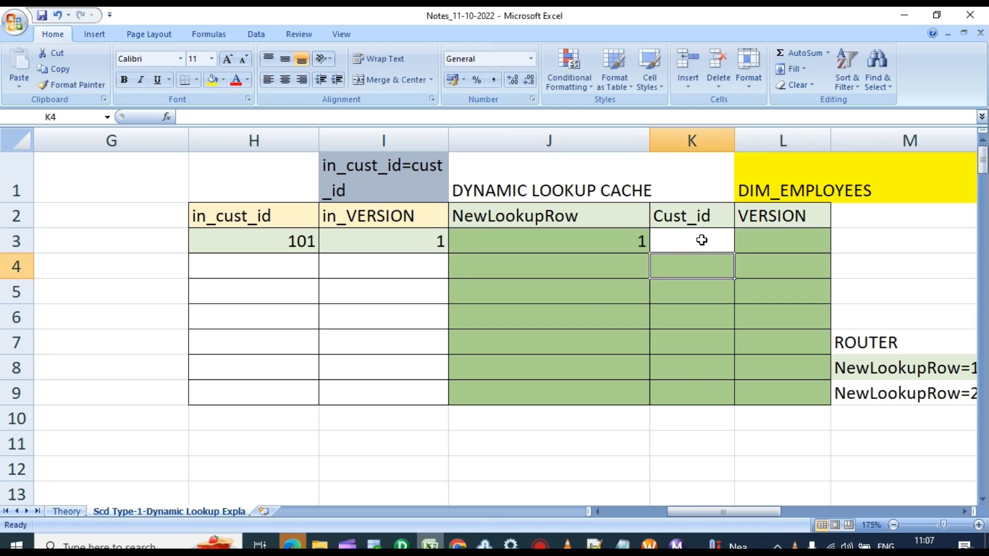
Copy the in_cust_id and in_VERSION values from H3:I3 into the cache's Cust_id and VERSION columns at K3:L3
{"action": "left_click_drag", "start_coordinate": [273, 246], "coordinate": [376, 247]}
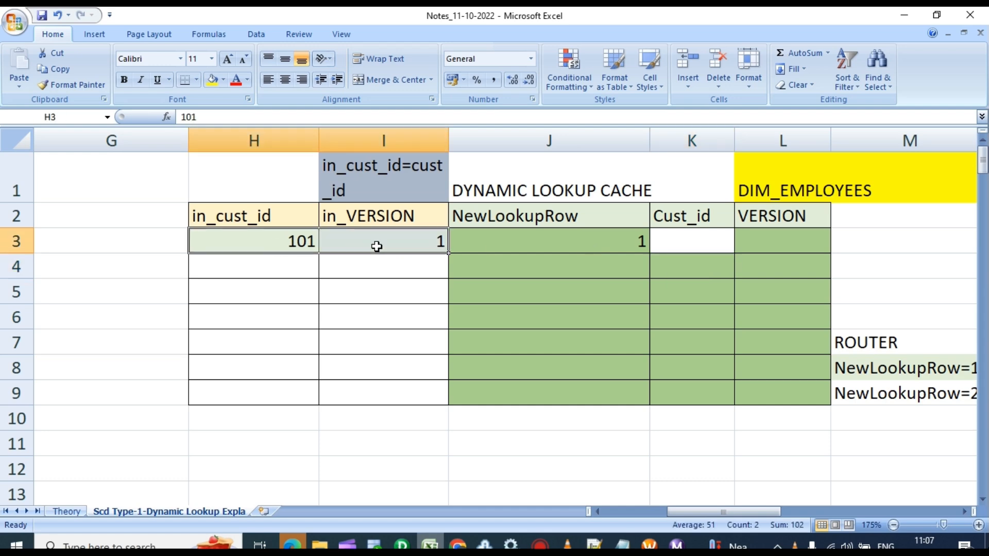
{"action": "key", "text": "ctrl+c"}
{"action": "left_click", "coordinate": [690, 240]}
{"action": "key", "text": "ctrl+v"}
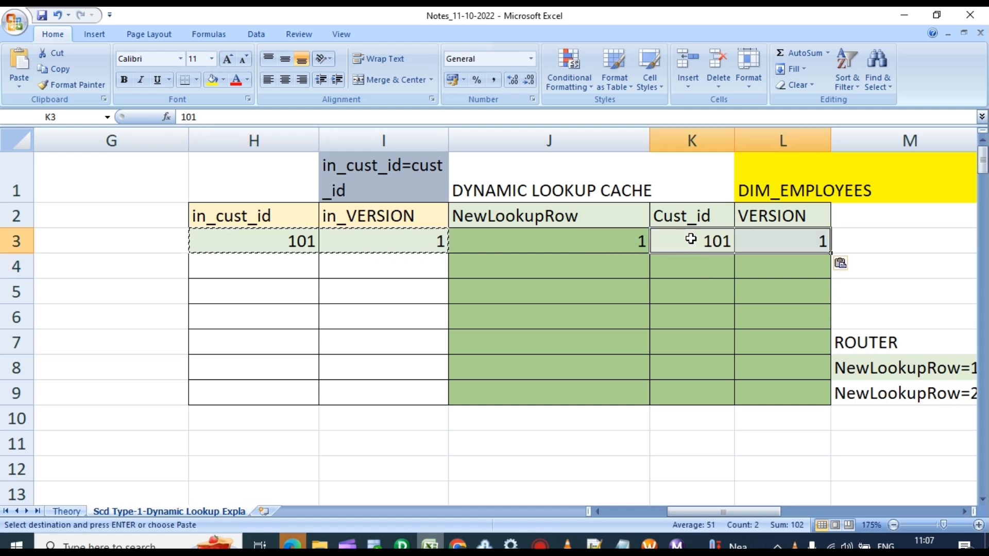
{"action": "left_click", "coordinate": [746, 291]}
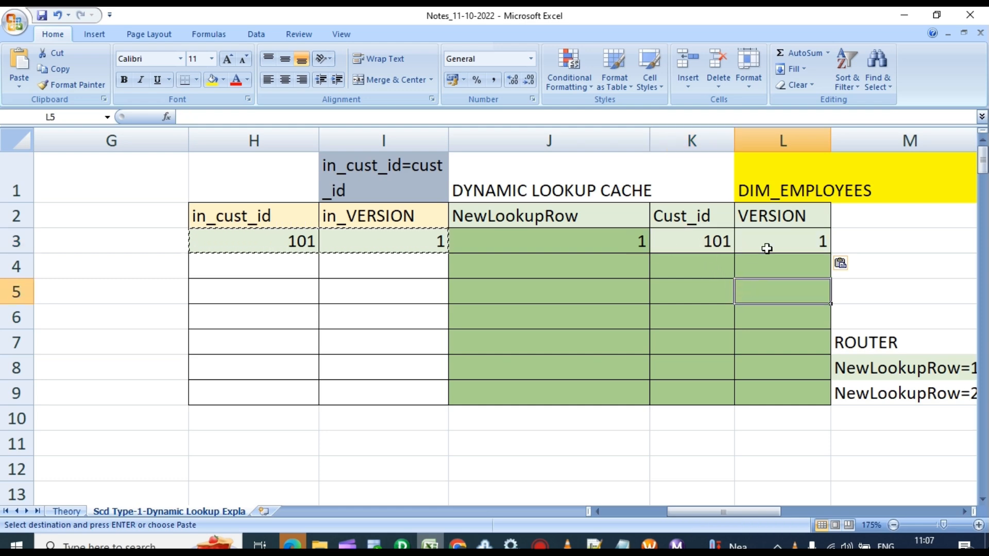
Review the NewLookupRow flag in J3 together with the cached customer ID and version in K3:L3
{"action": "double_click", "coordinate": [601, 245]}
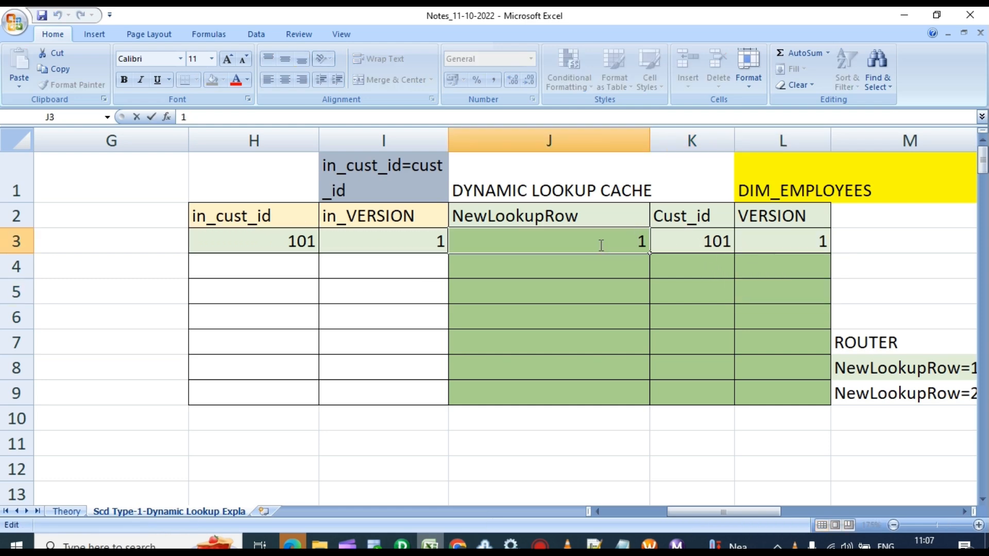
{"action": "left_click", "coordinate": [598, 286]}
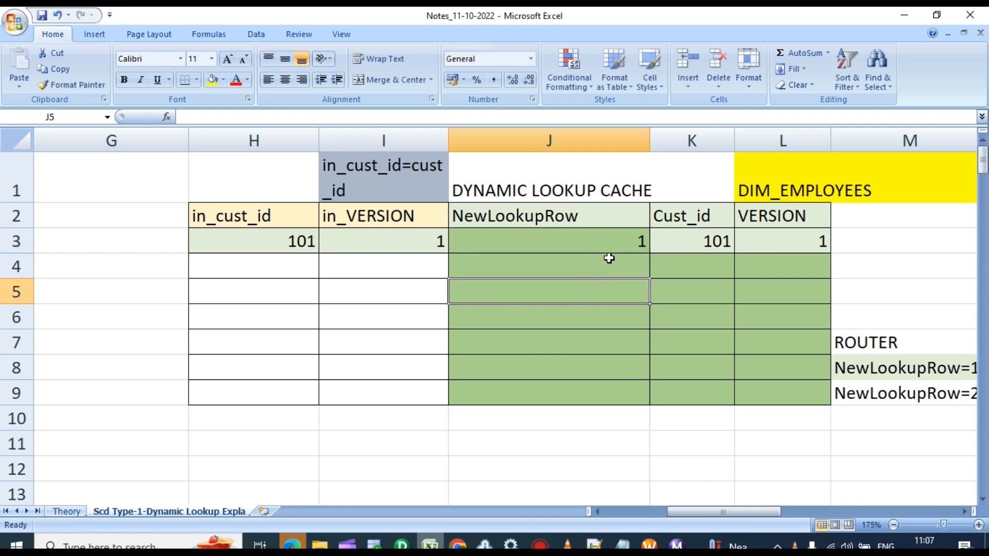
{"action": "left_click", "coordinate": [625, 238]}
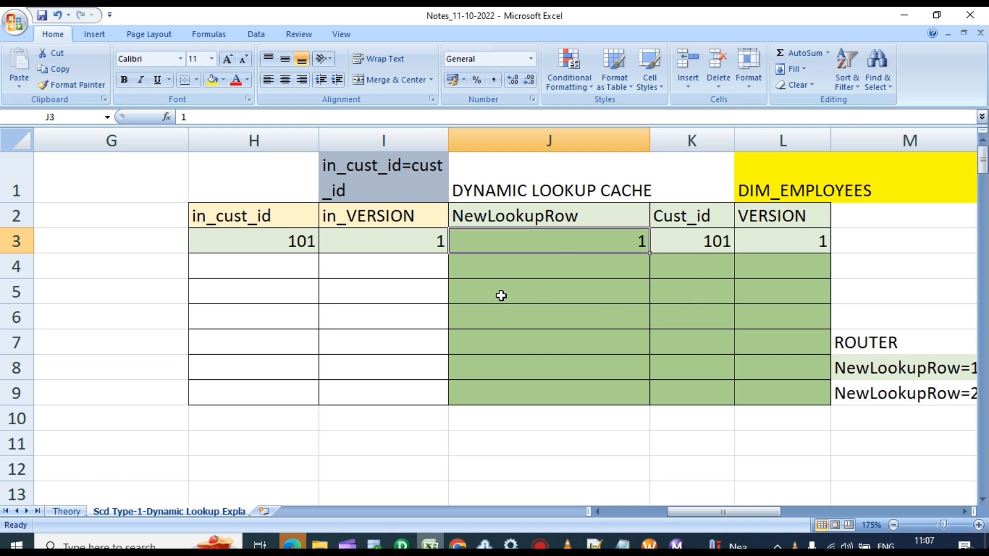
{"action": "left_click", "coordinate": [582, 289]}
{"action": "left_click", "coordinate": [680, 273]}
{"action": "left_click", "coordinate": [610, 236]}
{"action": "left_click_drag", "start_coordinate": [717, 242], "coordinate": [750, 242]}
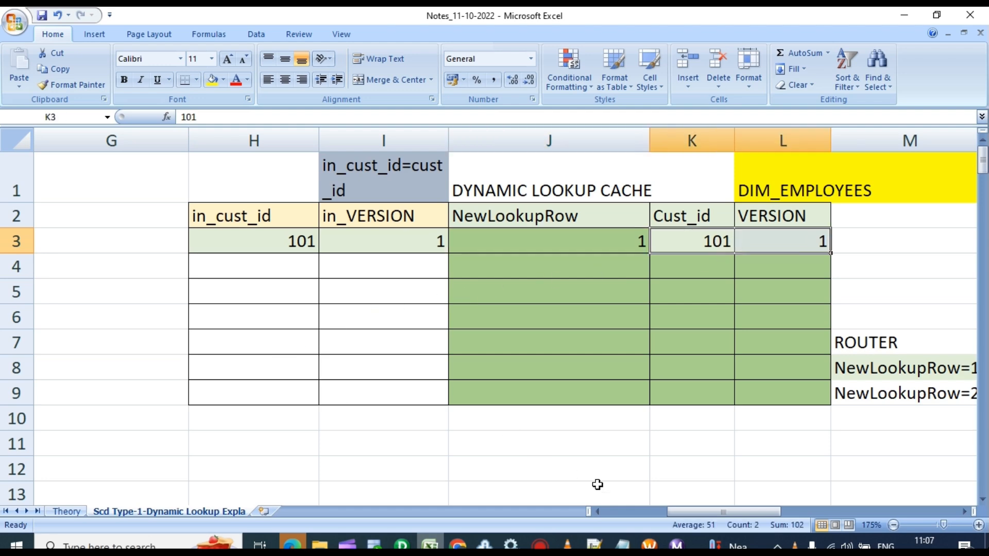
Enter 1 in I20 beside the NewLookupRow field of the ROUTER table
{"action": "mouse_move", "coordinate": [735, 516]}
{"action": "left_mouse_down"}
{"action": "mouse_move", "coordinate": [653, 515]}
{"action": "mouse_move", "coordinate": [745, 509]}
{"action": "left_mouse_up"}
{"action": "left_click_drag", "start_coordinate": [725, 509], "coordinate": [724, 509]}
{"action": "scroll", "coordinate": [562, 240], "scroll_direction": "down", "scroll_amount": 4}
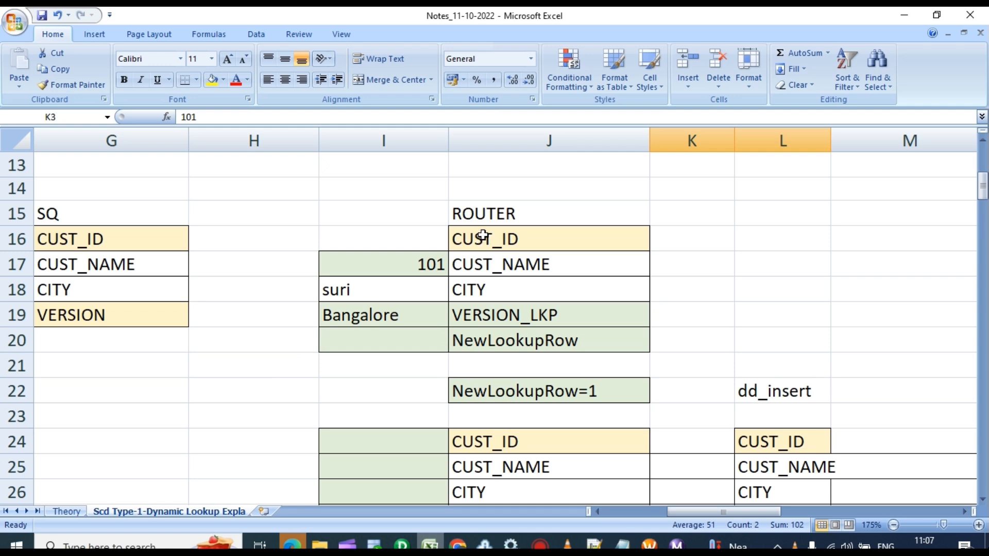
{"action": "left_click", "coordinate": [505, 340]}
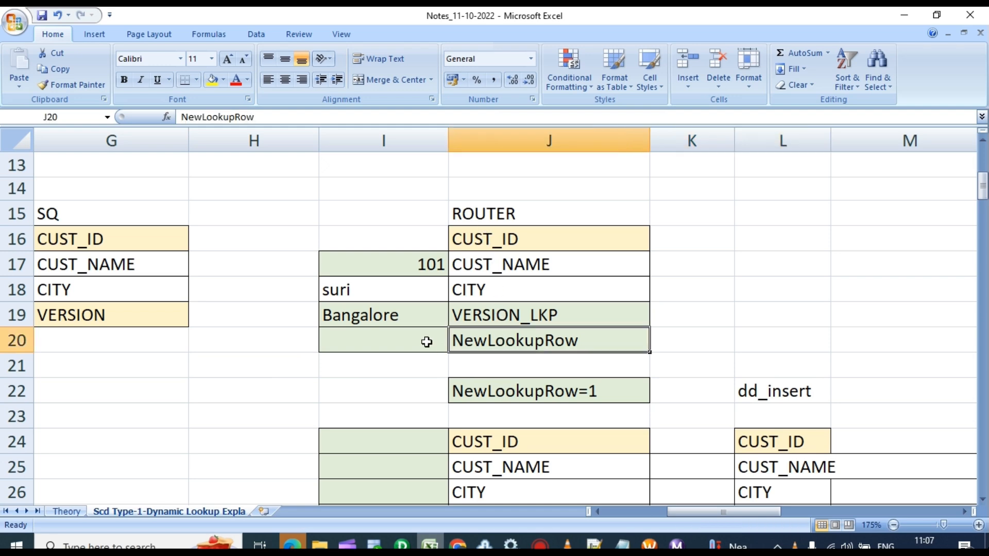
{"action": "left_click", "coordinate": [397, 345]}
{"action": "type", "text": "1"}
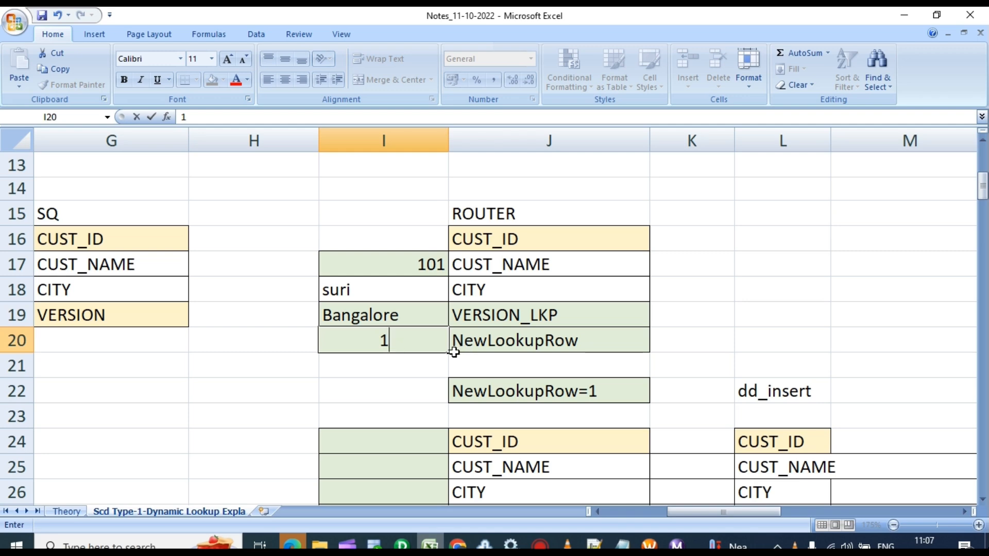
{"action": "scroll", "coordinate": [454, 352], "scroll_direction": "down", "scroll_amount": 1}
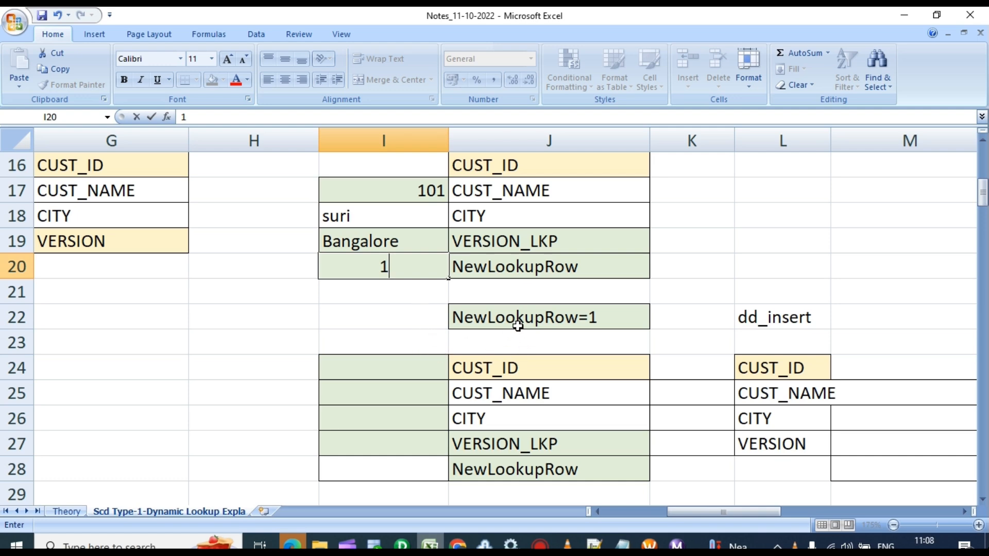
Switch to PowerCenter Designer and examine the insert and update group filter conditions of the RTRTRANS router
{"action": "left_click", "coordinate": [402, 545]}
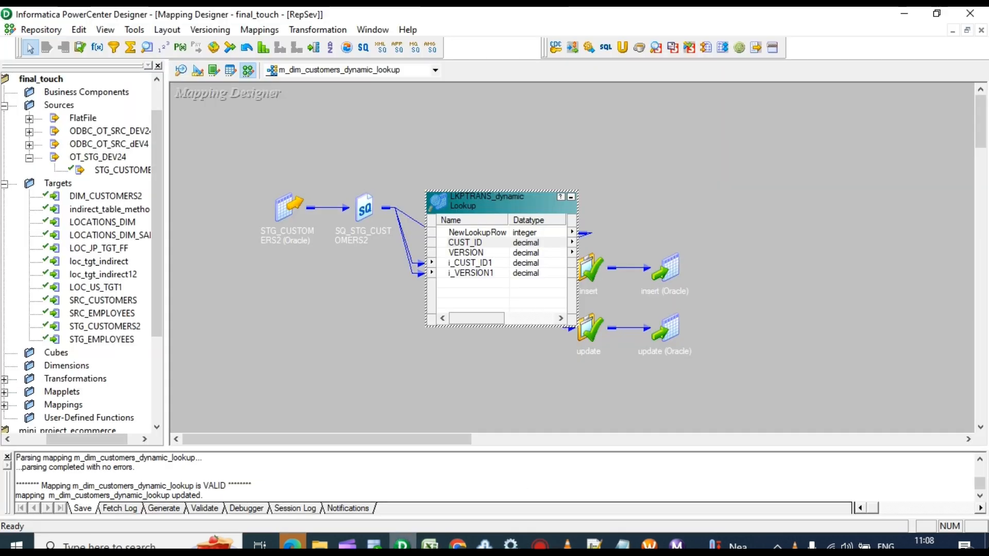
{"action": "left_click", "coordinate": [571, 197]}
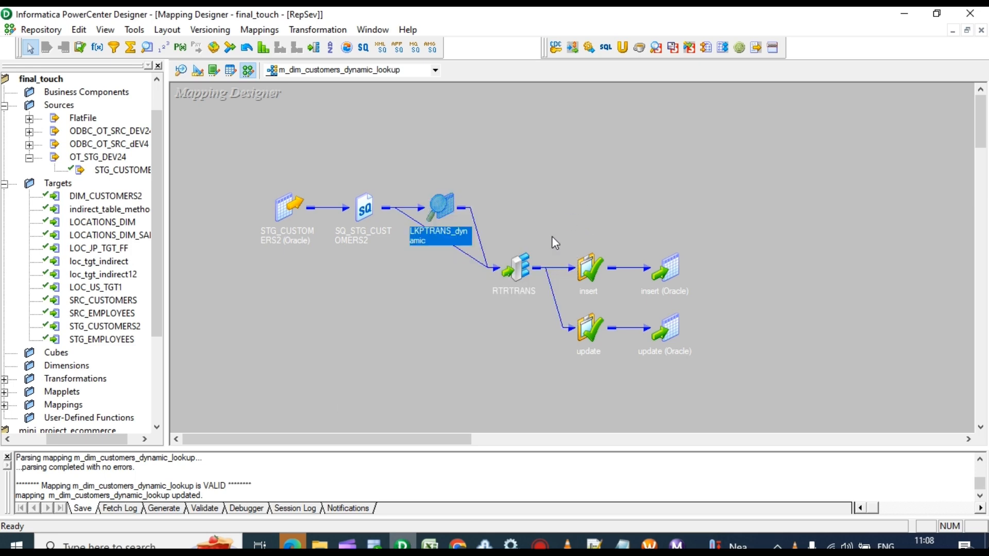
{"action": "double_click", "coordinate": [521, 270]}
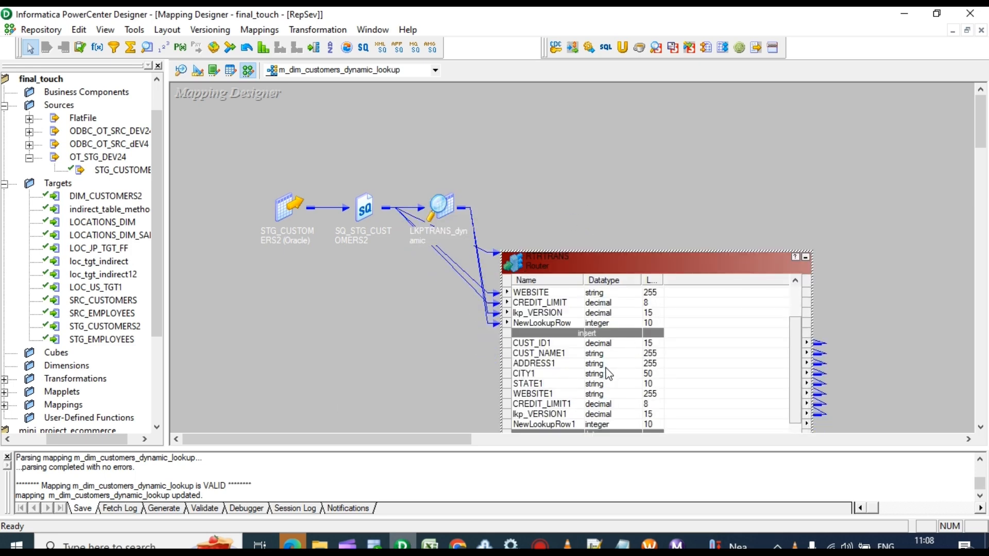
{"action": "double_click", "coordinate": [630, 344]}
{"action": "left_click", "coordinate": [439, 151]}
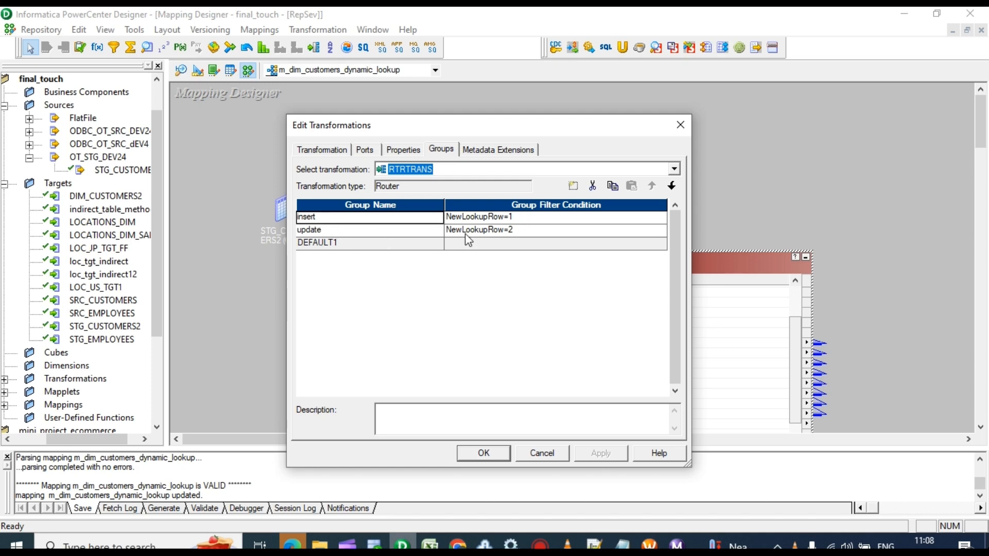
{"action": "left_click", "coordinate": [484, 454]}
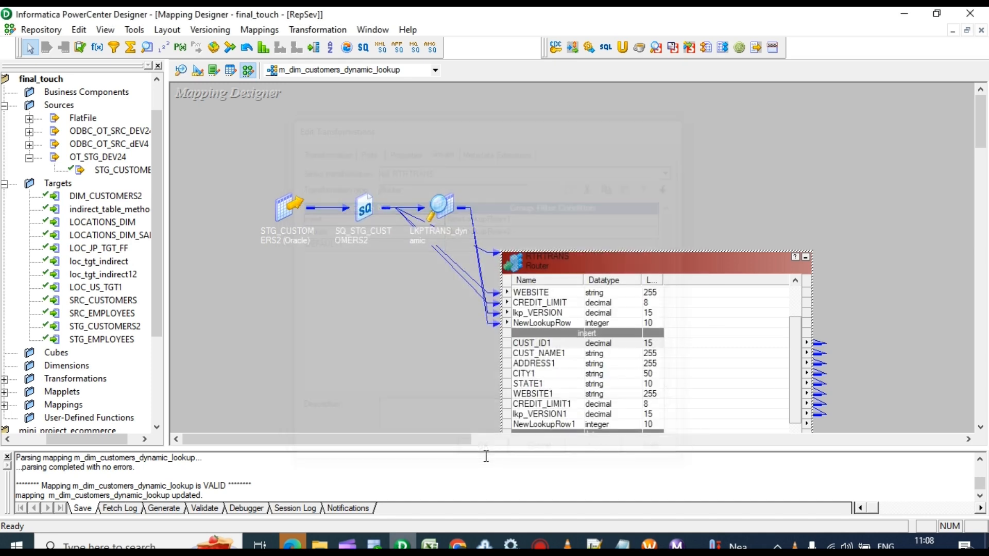
Switch back to Excel and review the router's NewLookupRow=1 group table in I22:J29
{"action": "left_click", "coordinate": [431, 545]}
{"action": "scroll", "coordinate": [489, 280], "scroll_direction": "down", "scroll_amount": 1}
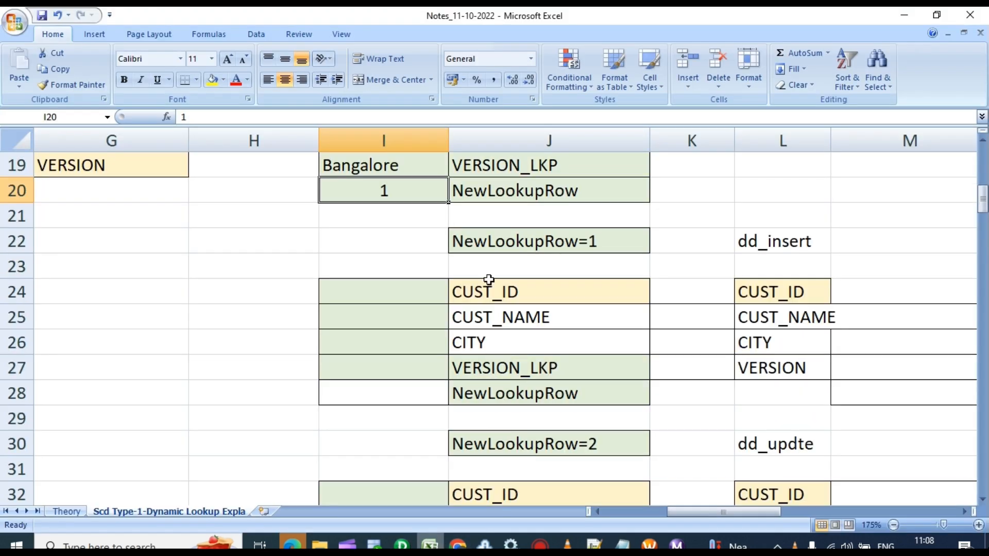
{"action": "left_click_drag", "start_coordinate": [384, 241], "coordinate": [567, 418]}
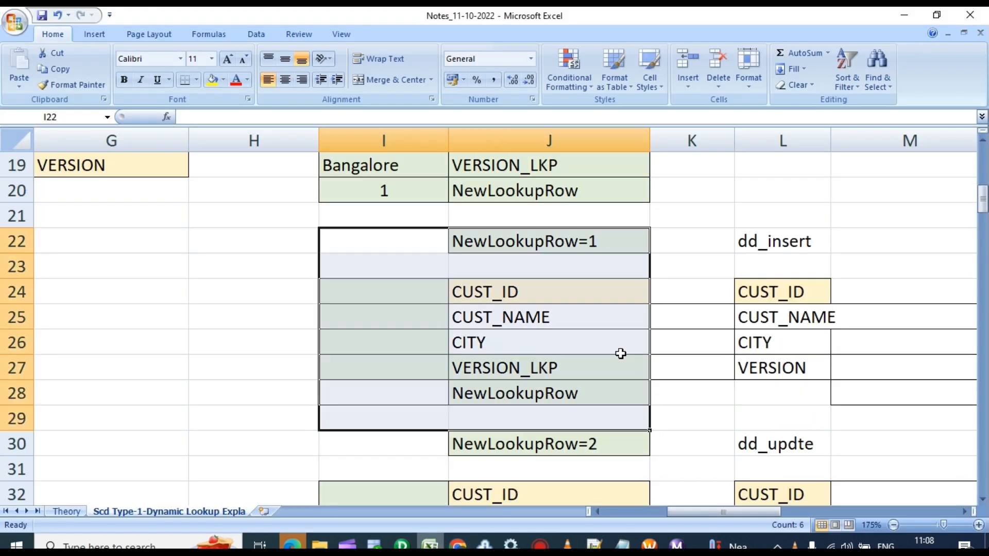
{"action": "left_click", "coordinate": [487, 241]}
Center the router record's values in I17:I20
{"action": "scroll", "coordinate": [410, 255], "scroll_direction": "up", "scroll_amount": 1}
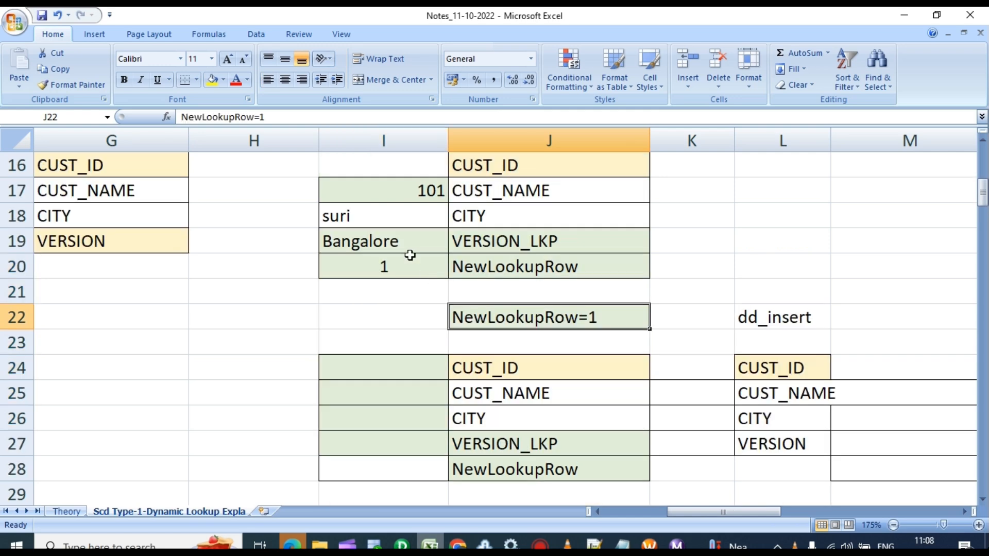
{"action": "left_click_drag", "start_coordinate": [410, 190], "coordinate": [411, 264]}
{"action": "left_click", "coordinate": [285, 80]}
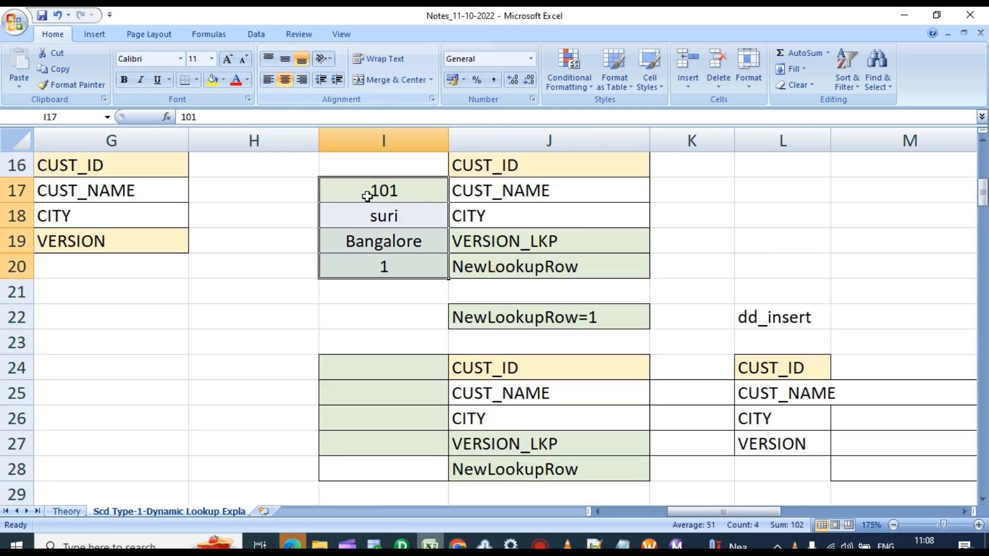
Copy the router values from I17:I20 into the NewLookupRow=1 group at I24:I27, and enter 1 for NewLookupRow in I28
{"action": "key", "text": "ctrl+c"}
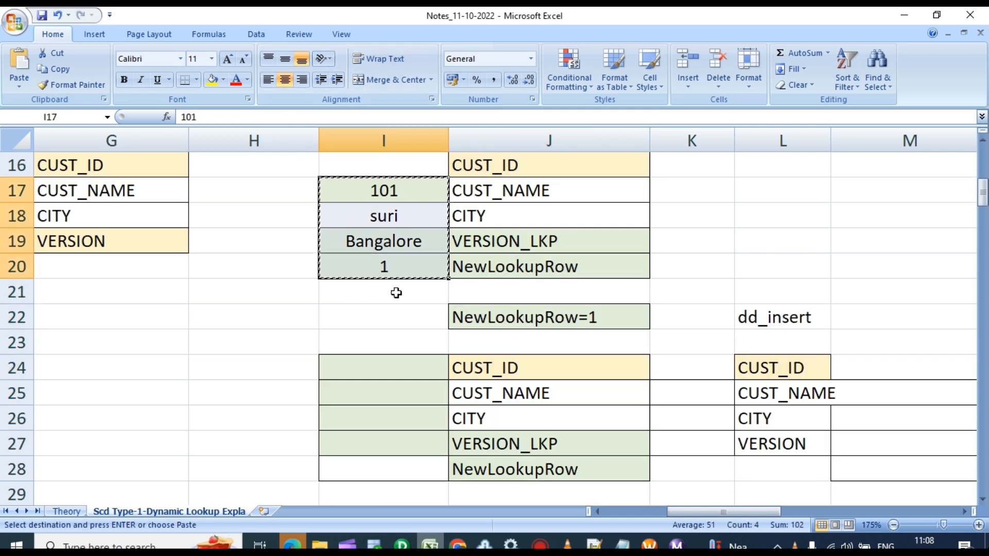
{"action": "left_click", "coordinate": [401, 361]}
{"action": "scroll", "coordinate": [415, 360], "scroll_direction": "down", "scroll_amount": 1}
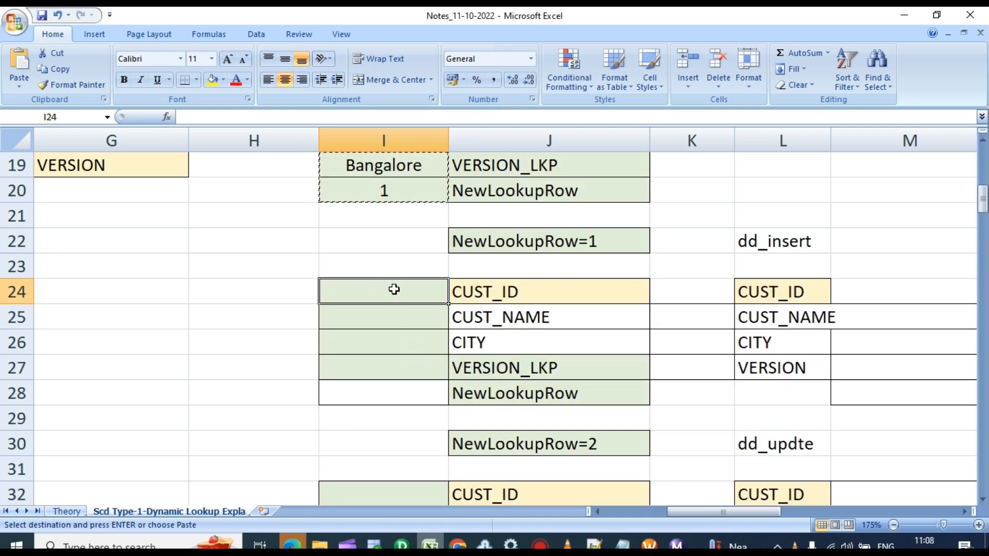
{"action": "key", "text": "ctrl+v"}
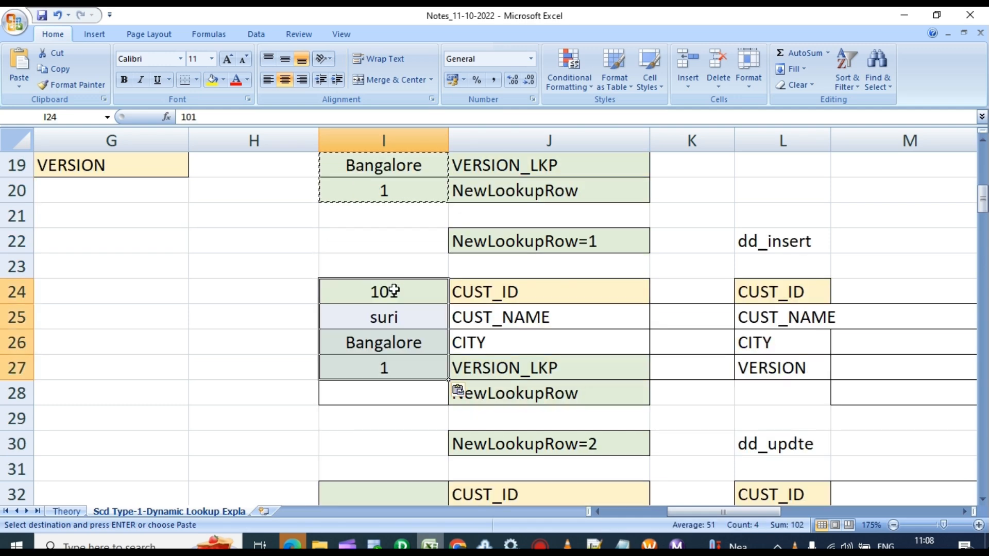
{"action": "left_click", "coordinate": [368, 394]}
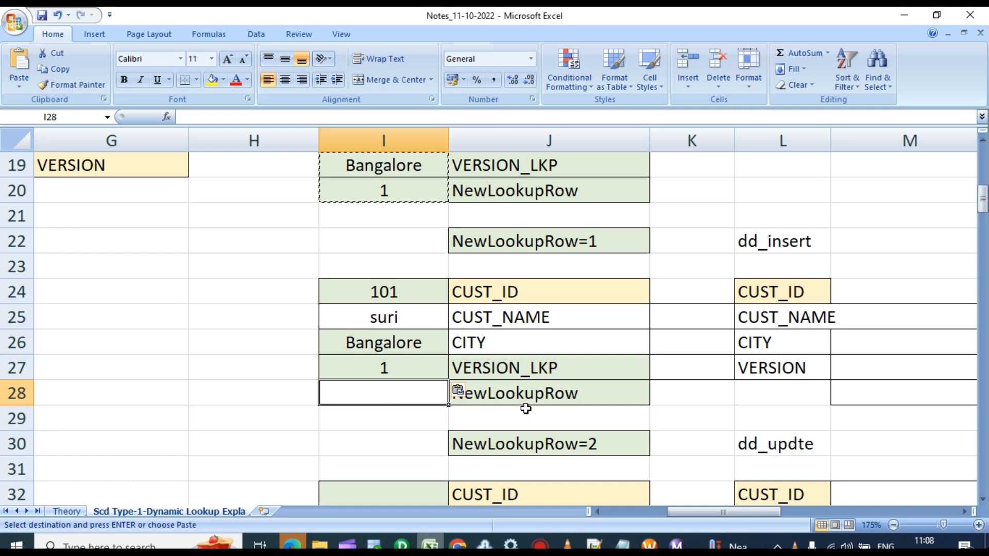
{"action": "type", "text": "1"}
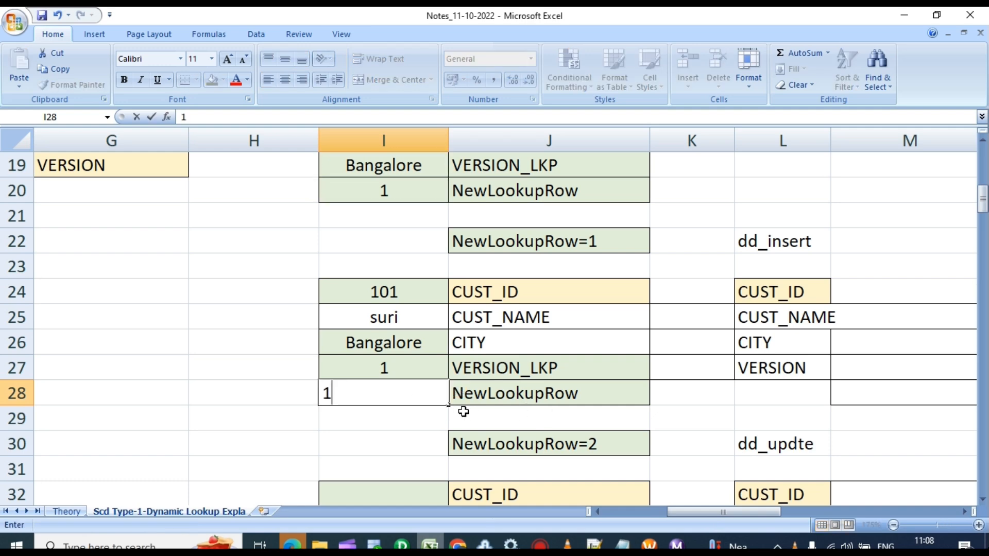
{"action": "key", "text": "Tab"}
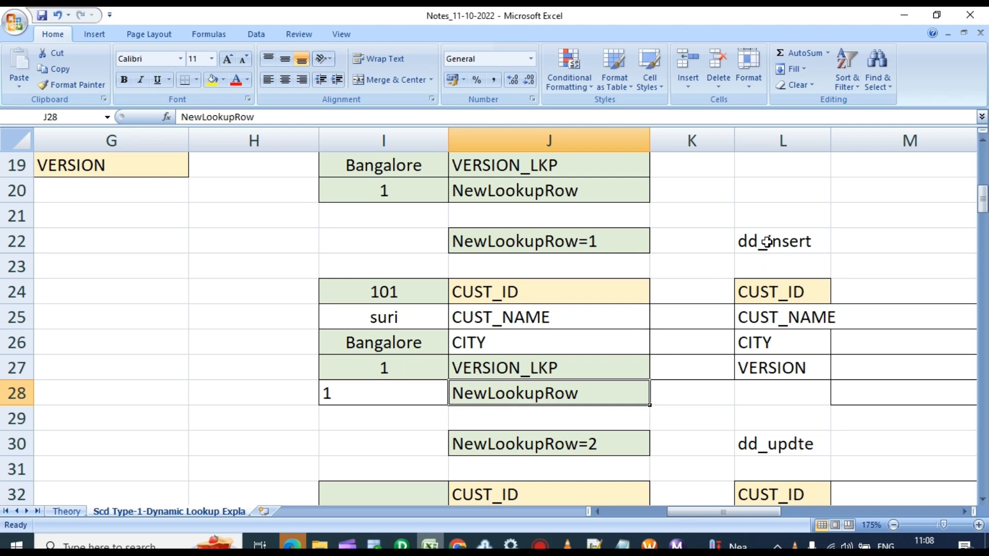
Review the dd_insert fields in L22:L27, the dim_customers_insert table and the DIM_Customers target table
{"action": "left_click_drag", "start_coordinate": [767, 243], "coordinate": [853, 367]}
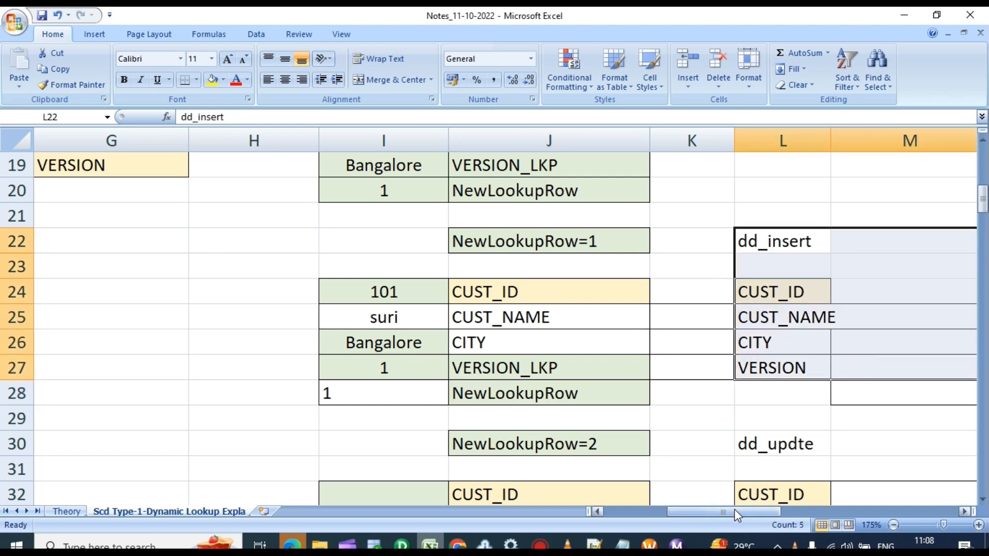
{"action": "left_click_drag", "start_coordinate": [736, 512], "coordinate": [756, 511]}
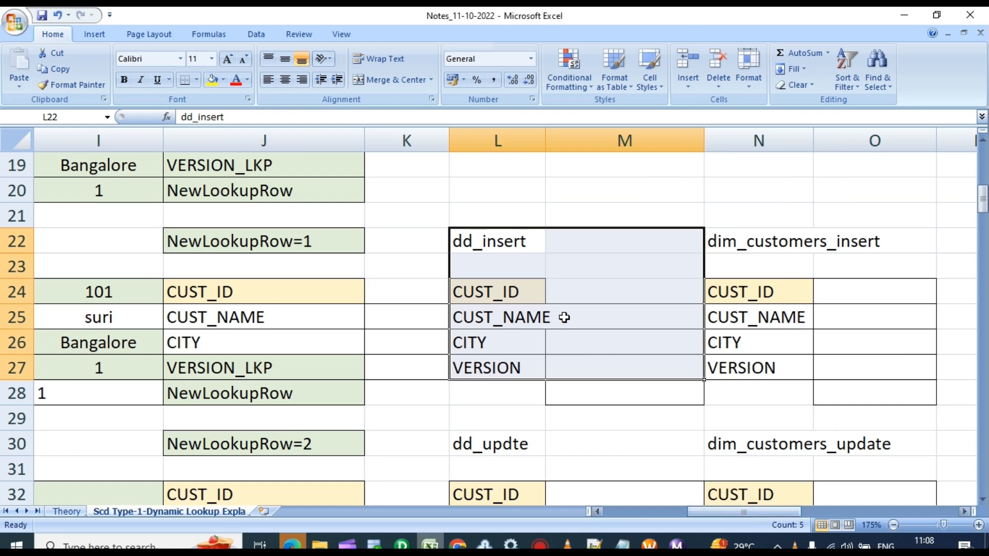
{"action": "left_click", "coordinate": [537, 289]}
{"action": "left_click_drag", "start_coordinate": [460, 242], "coordinate": [484, 360]}
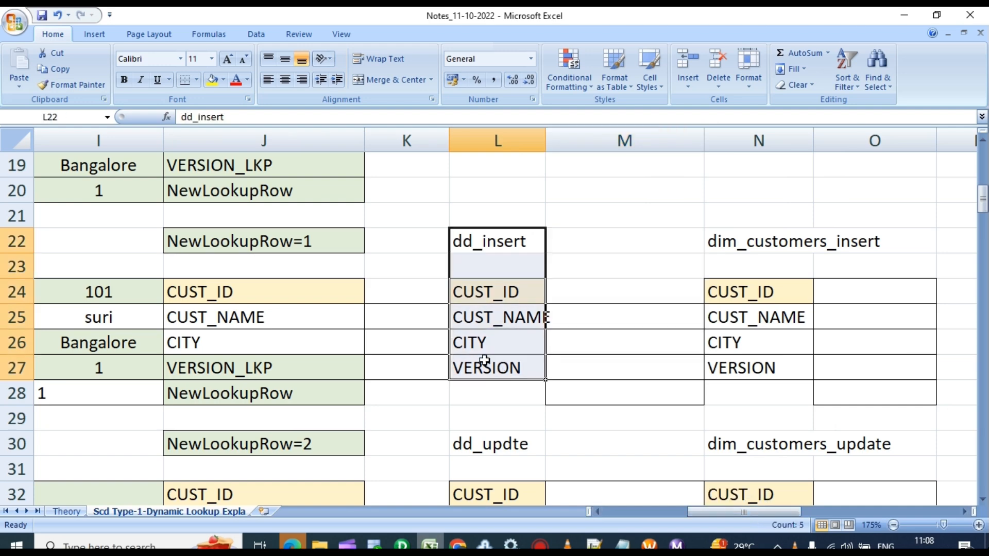
{"action": "left_click", "coordinate": [854, 313]}
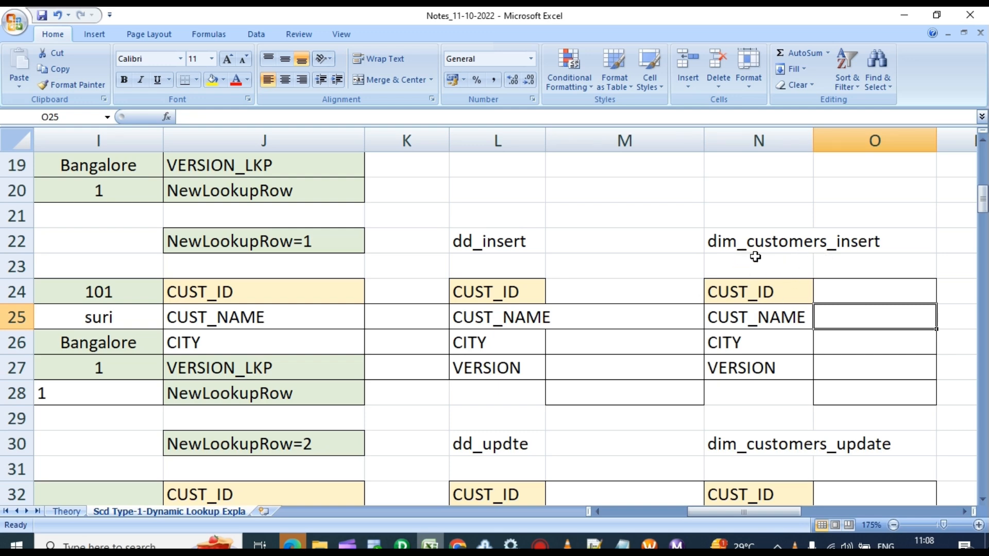
{"action": "scroll", "coordinate": [800, 294], "scroll_direction": "down", "scroll_amount": 2}
{"action": "scroll", "coordinate": [722, 335], "scroll_direction": "down", "scroll_amount": 5}
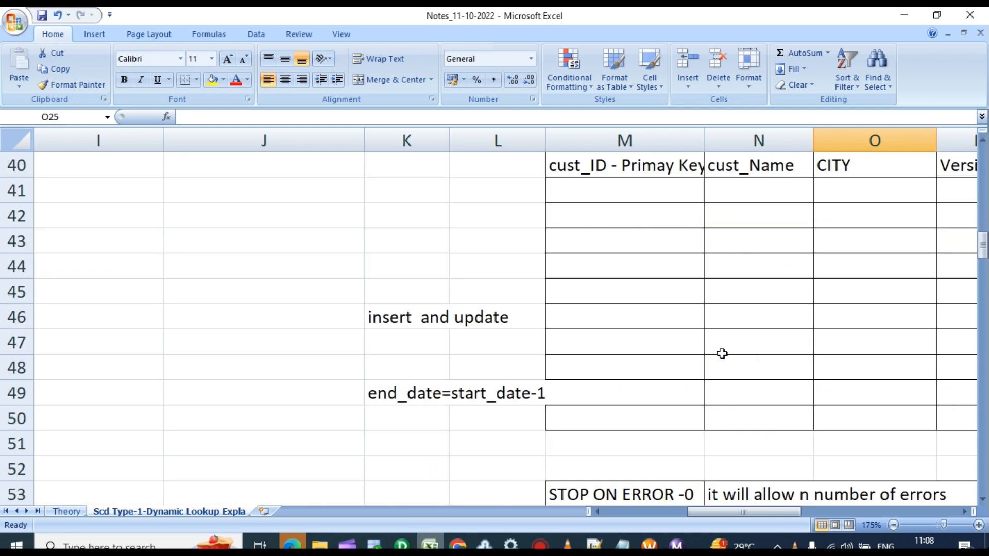
{"action": "scroll", "coordinate": [719, 340], "scroll_direction": "up", "scroll_amount": 1}
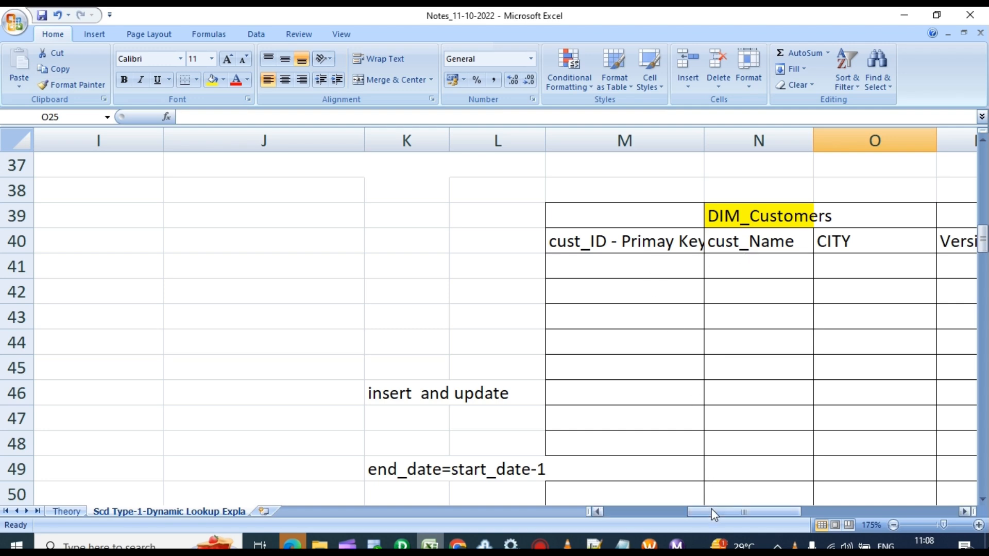
Copy the first source customer record from A11:D11 into the first row of the DIM_Customers table at M41:P41
{"action": "left_click_drag", "start_coordinate": [712, 510], "coordinate": [620, 513]}
{"action": "scroll", "coordinate": [148, 281], "scroll_direction": "up", "scroll_amount": 11}
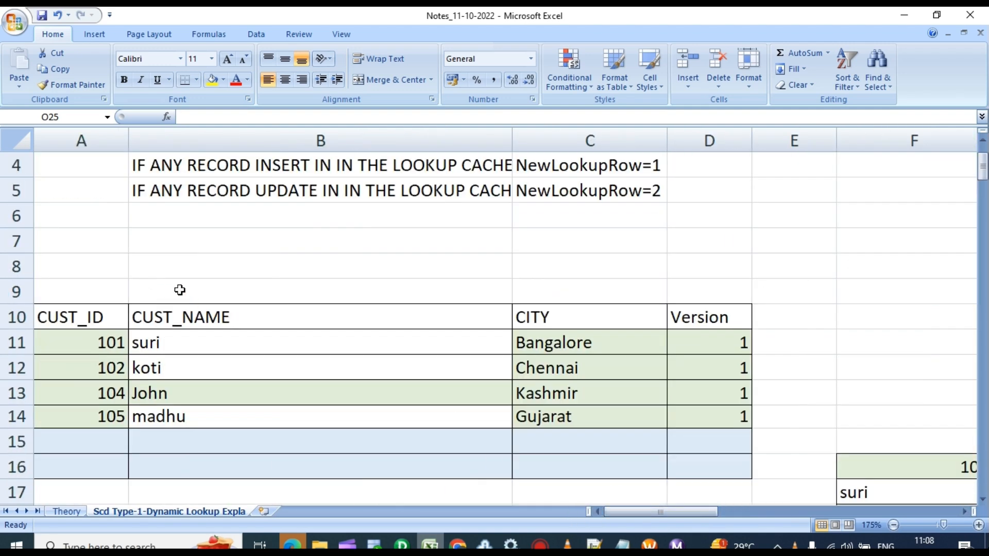
{"action": "scroll", "coordinate": [177, 287], "scroll_direction": "up", "scroll_amount": 1}
{"action": "scroll", "coordinate": [82, 415], "scroll_direction": "down", "scroll_amount": 1}
{"action": "left_click_drag", "start_coordinate": [92, 342], "coordinate": [711, 337]}
{"action": "key", "text": "ctrl+c"}
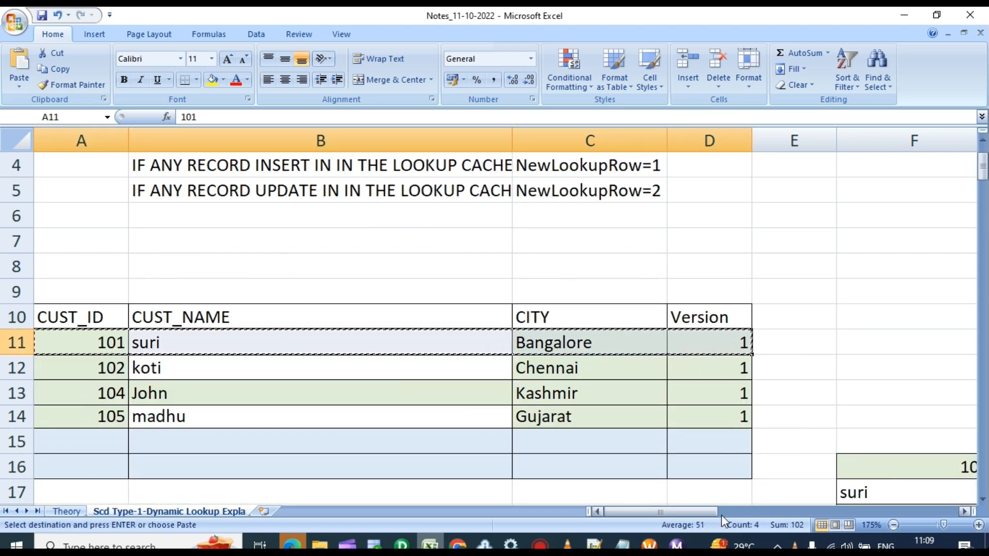
{"action": "scroll", "coordinate": [721, 360], "scroll_direction": "right", "scroll_amount": 5}
{"action": "scroll", "coordinate": [735, 401], "scroll_direction": "down", "scroll_amount": 7}
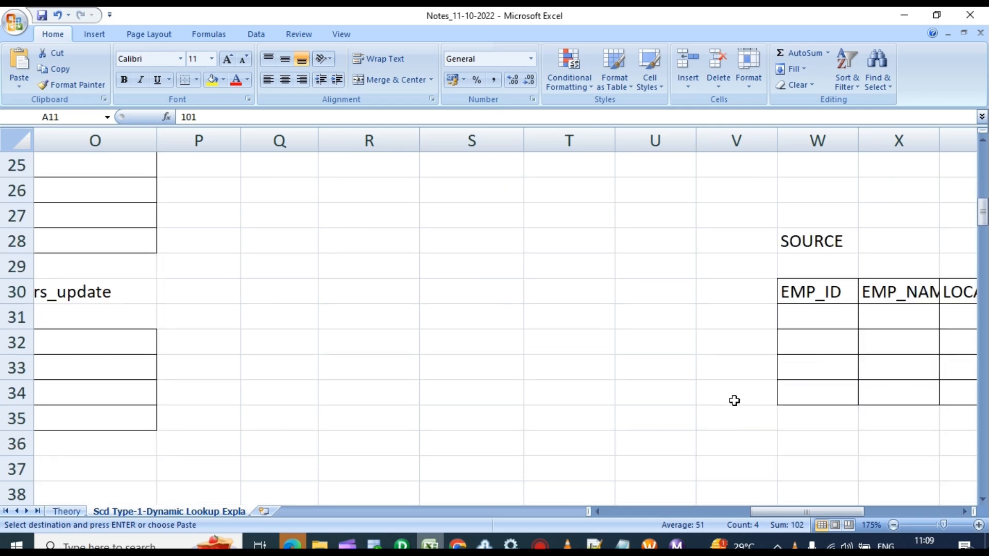
{"action": "scroll", "coordinate": [735, 401], "scroll_direction": "up", "scroll_amount": 1}
{"action": "left_click_drag", "start_coordinate": [780, 509], "coordinate": [725, 514]}
{"action": "scroll", "coordinate": [325, 395], "scroll_direction": "down", "scroll_amount": 3}
{"action": "left_click", "coordinate": [496, 420]}
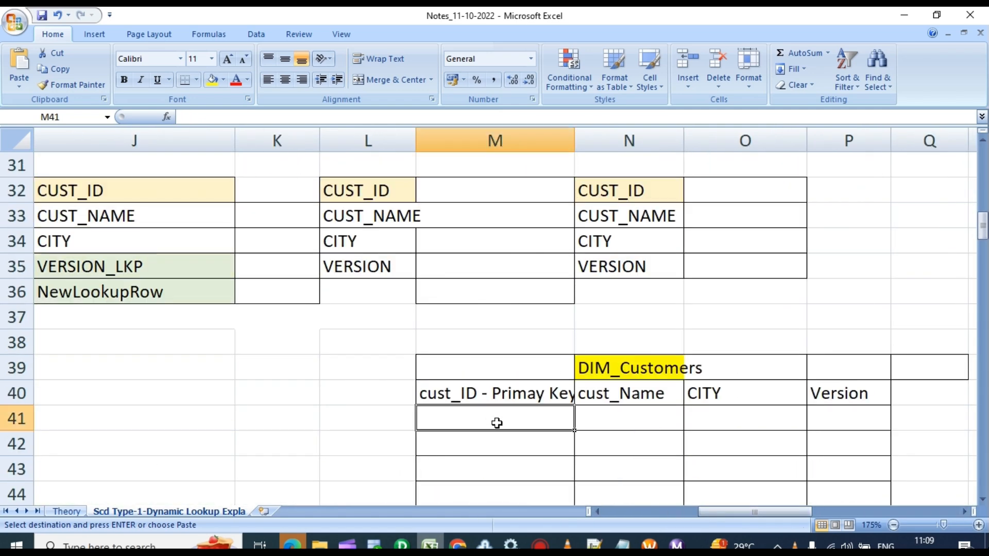
{"action": "key", "text": "ctrl+v"}
Review the record's customer ID, name, city and version in row 41 of the DIM_Customers table
{"action": "left_click_drag", "start_coordinate": [732, 514], "coordinate": [742, 514]}
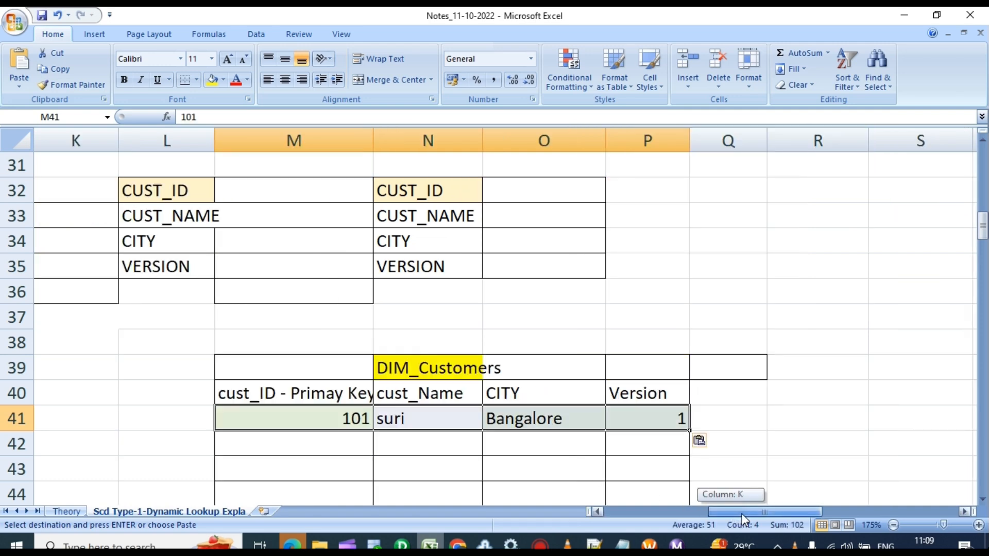
{"action": "scroll", "coordinate": [423, 370], "scroll_direction": "down", "scroll_amount": 1}
{"action": "left_click_drag", "start_coordinate": [310, 297], "coordinate": [491, 371]}
{"action": "left_click", "coordinate": [491, 397]}
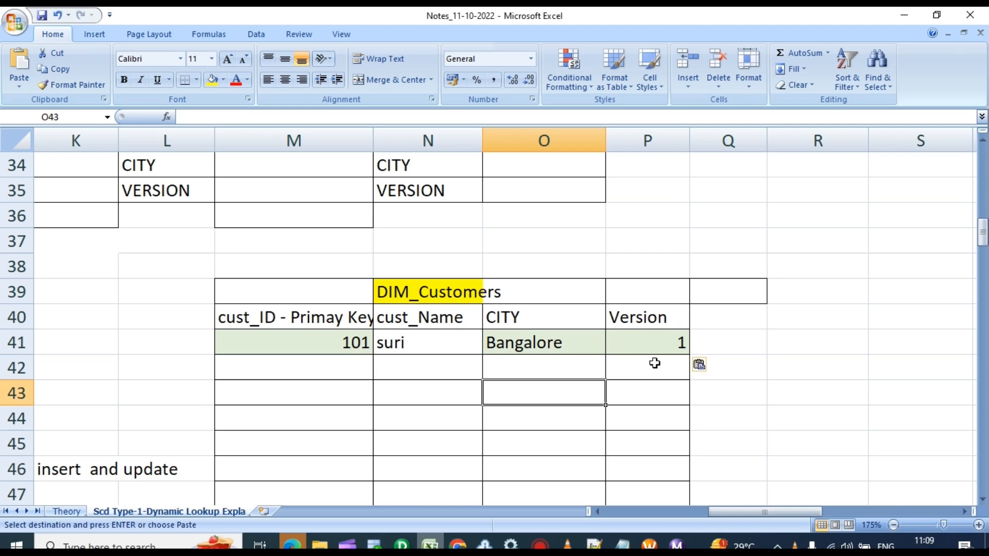
{"action": "left_click", "coordinate": [327, 349]}
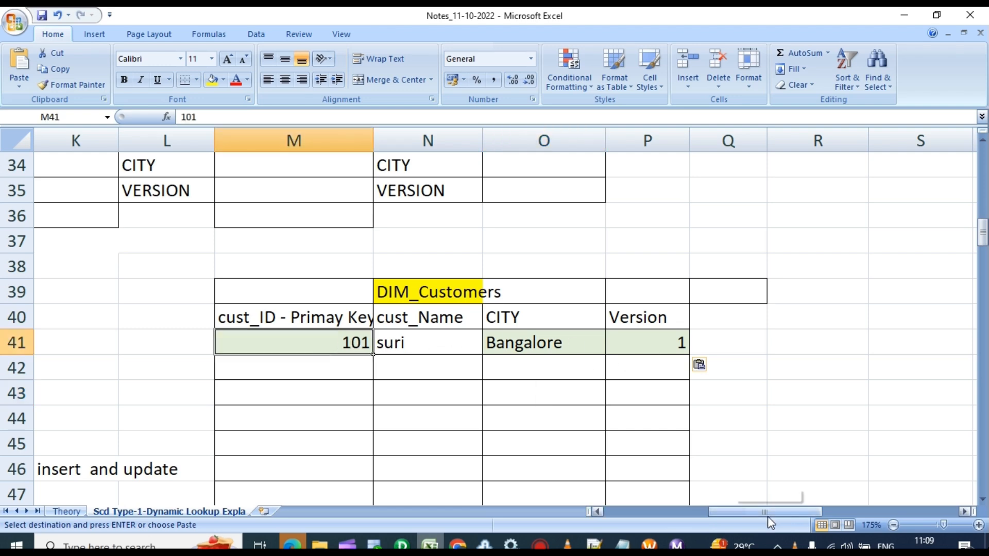
Copy customer ID 102 from A12 of the source table into in_cust_id cell H4 of the dynamic lookup table
{"action": "left_click_drag", "start_coordinate": [768, 517], "coordinate": [631, 512]}
{"action": "scroll", "coordinate": [187, 329], "scroll_direction": "up", "scroll_amount": 11}
{"action": "scroll", "coordinate": [434, 412], "scroll_direction": "down", "scroll_amount": 4}
{"action": "scroll", "coordinate": [115, 263], "scroll_direction": "up", "scroll_amount": 2}
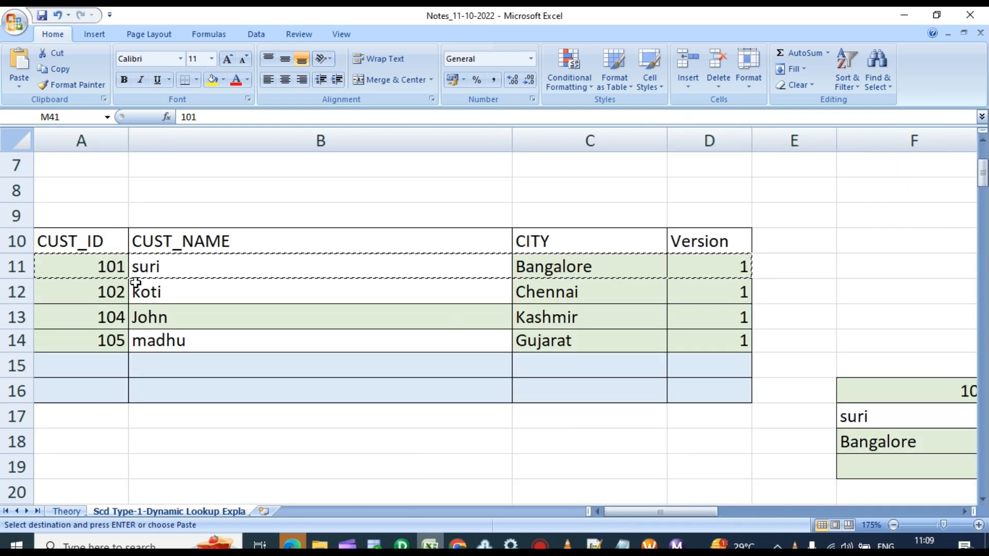
{"action": "left_click", "coordinate": [112, 290]}
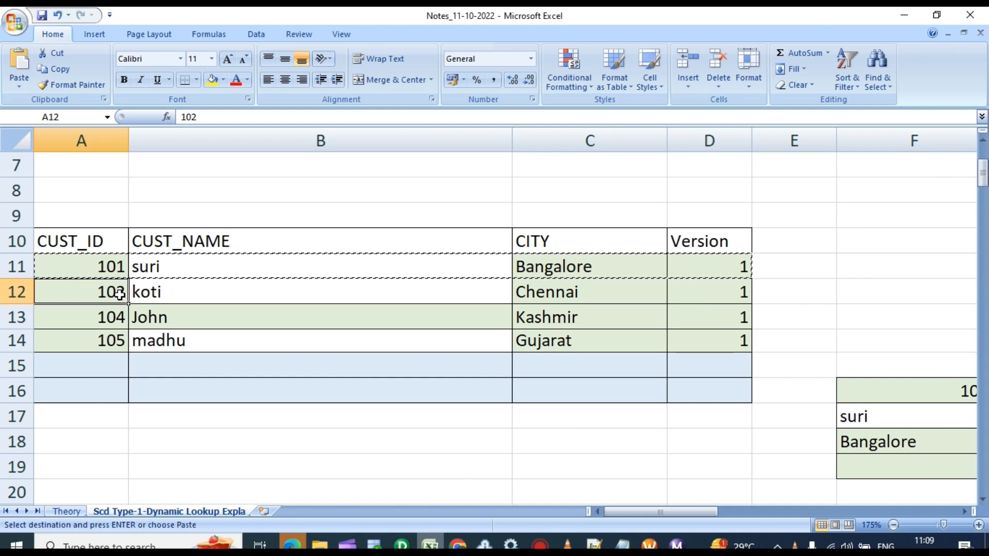
{"action": "left_click_drag", "start_coordinate": [709, 512], "coordinate": [760, 515]}
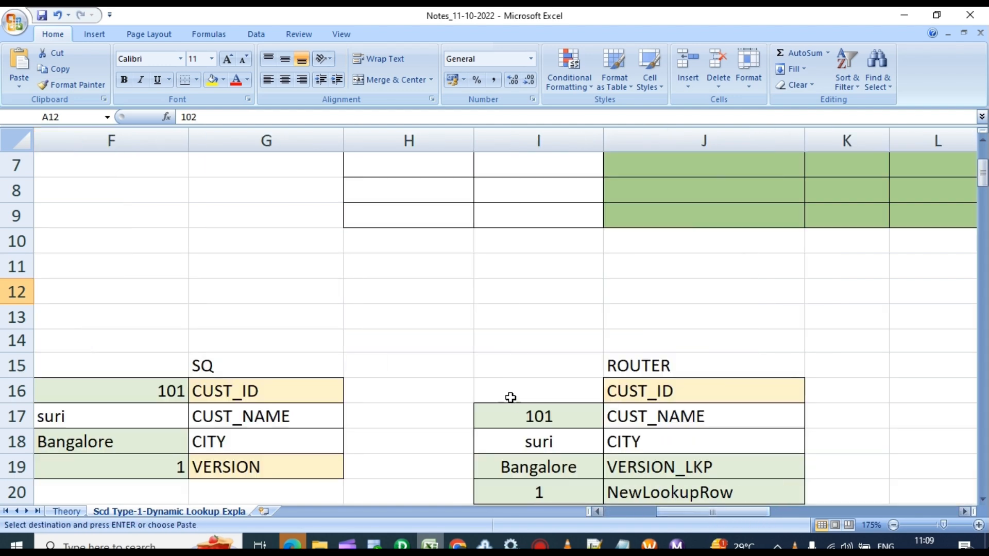
{"action": "scroll", "coordinate": [510, 397], "scroll_direction": "up", "scroll_amount": 2}
{"action": "left_click", "coordinate": [446, 270]}
{"action": "key", "text": "ctrl+v"}
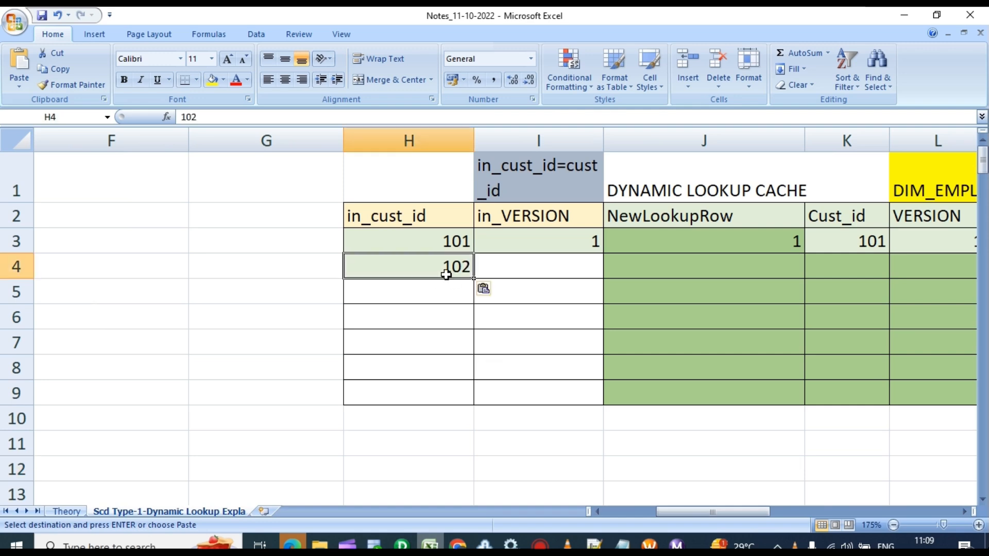
Paste customer ID 102 into cell I17 beside the ROUTER fields
{"action": "left_click", "coordinate": [538, 270]}
{"action": "scroll", "coordinate": [529, 328], "scroll_direction": "down", "scroll_amount": 3}
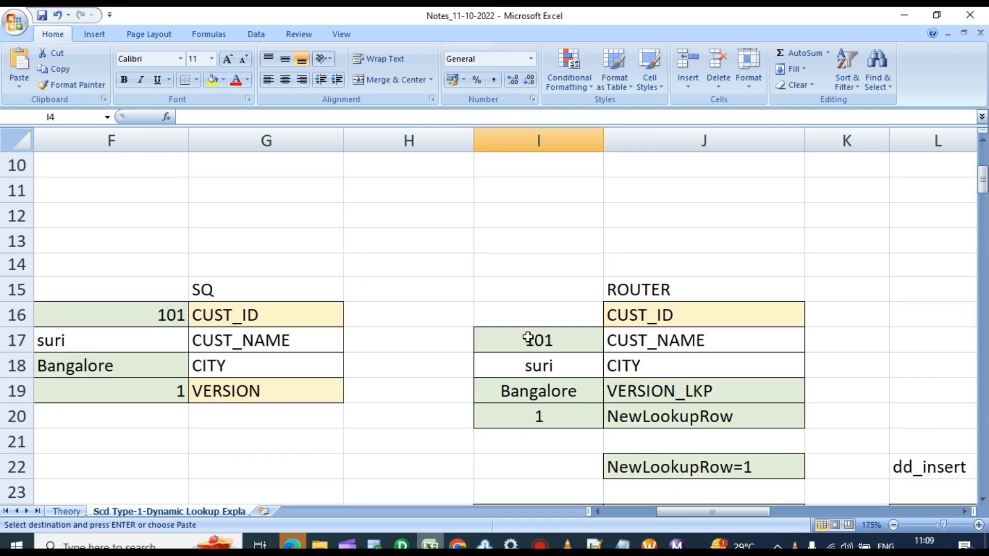
{"action": "left_click", "coordinate": [529, 340]}
{"action": "key", "text": "ctrl+v"}
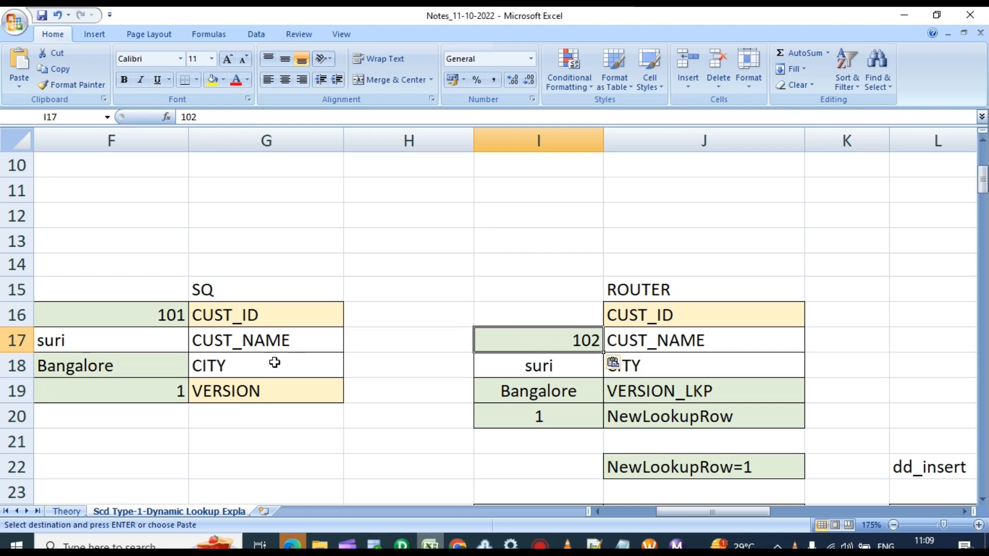
Copy the second source record's customer name from B12 into F18 and its version 1 from D12 into F19 beside the SQ fields
{"action": "left_click_drag", "start_coordinate": [669, 511], "coordinate": [617, 511]}
{"action": "left_click", "coordinate": [155, 215]}
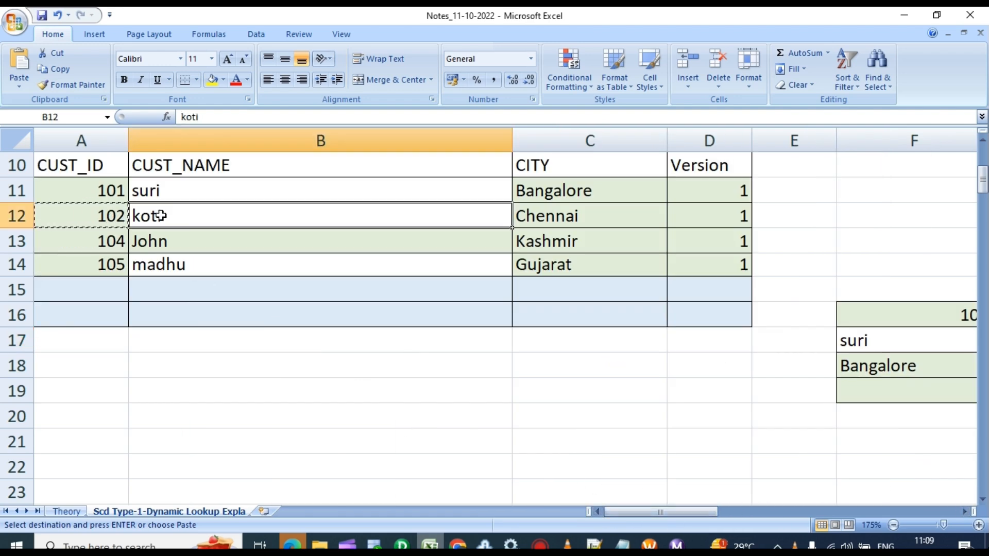
{"action": "key", "text": "ctrl+c"}
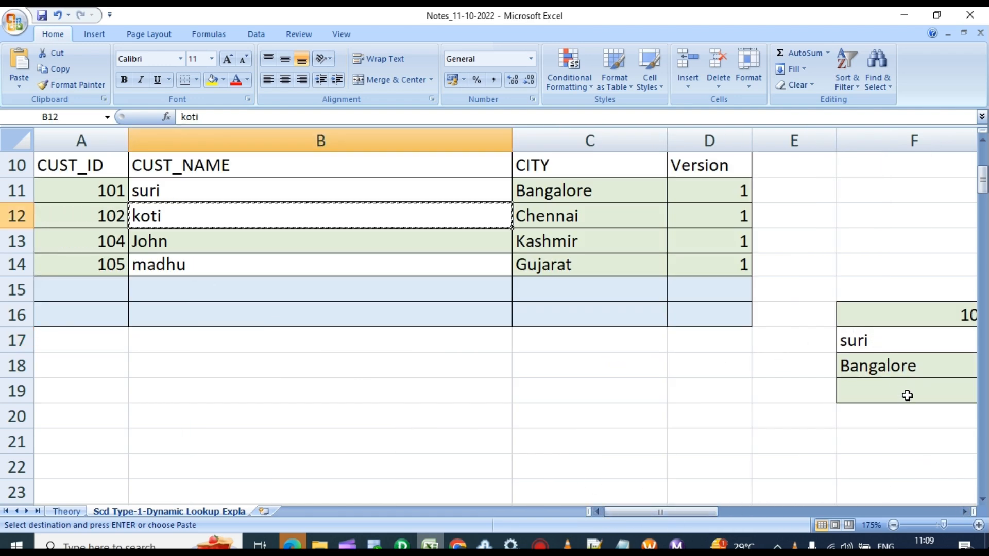
{"action": "left_click", "coordinate": [876, 363]}
{"action": "key", "text": "ctrl+v"}
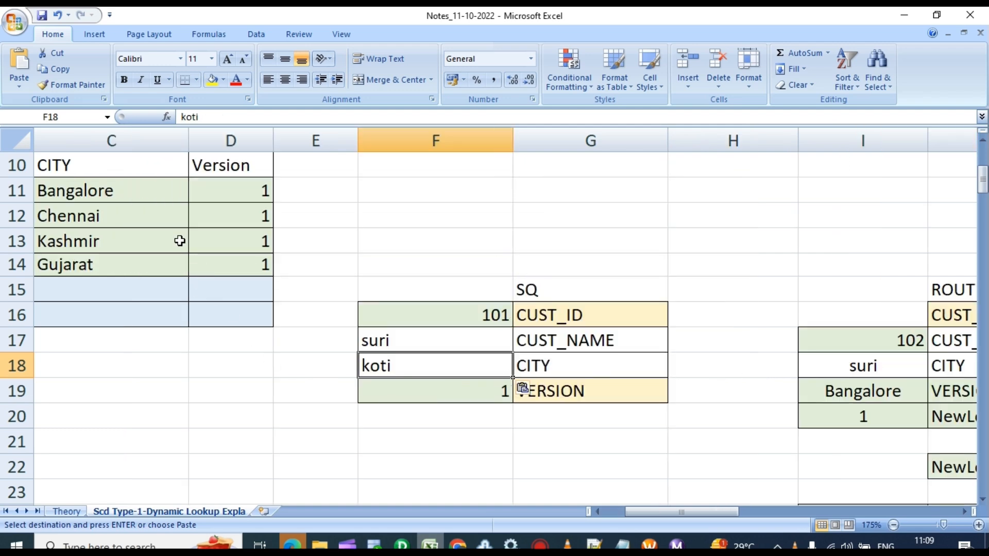
{"action": "left_click", "coordinate": [247, 213]}
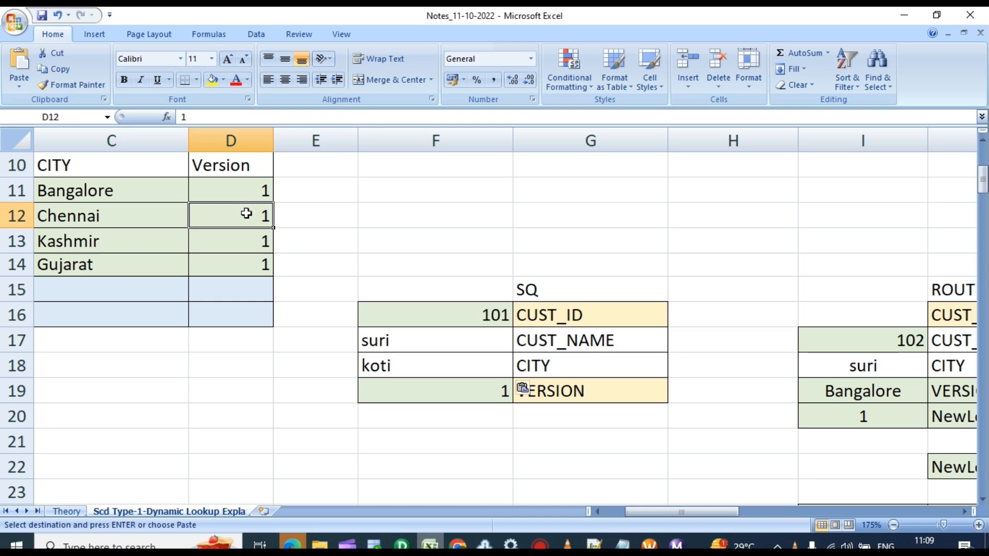
{"action": "key", "text": "ctrl+c"}
{"action": "left_click", "coordinate": [416, 391]}
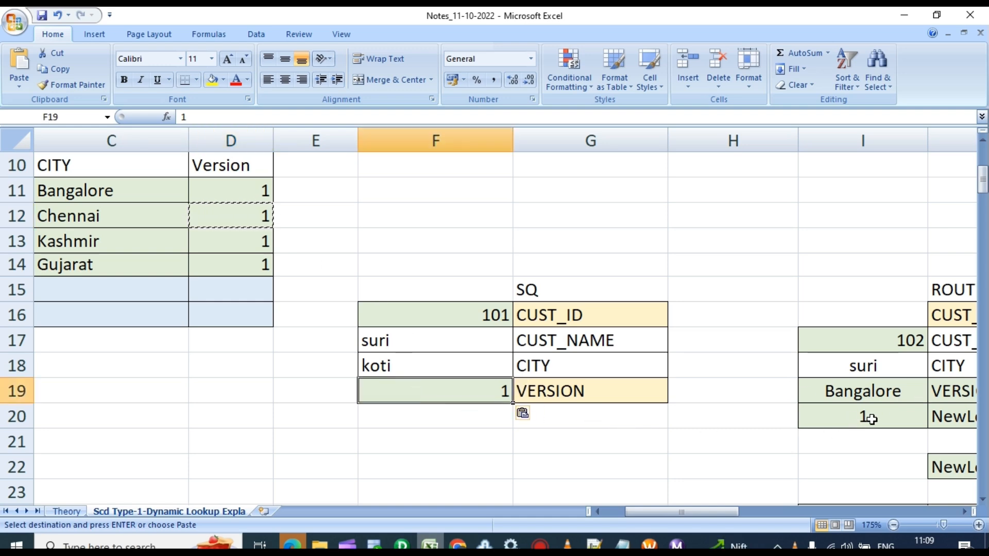
Copy the customer name from F18 into the SQ CUST_NAME cell F17, and the city Chennai from C12 into F18
{"action": "left_click", "coordinate": [378, 366]}
{"action": "key", "text": "ctrl+c"}
{"action": "left_click", "coordinate": [390, 344]}
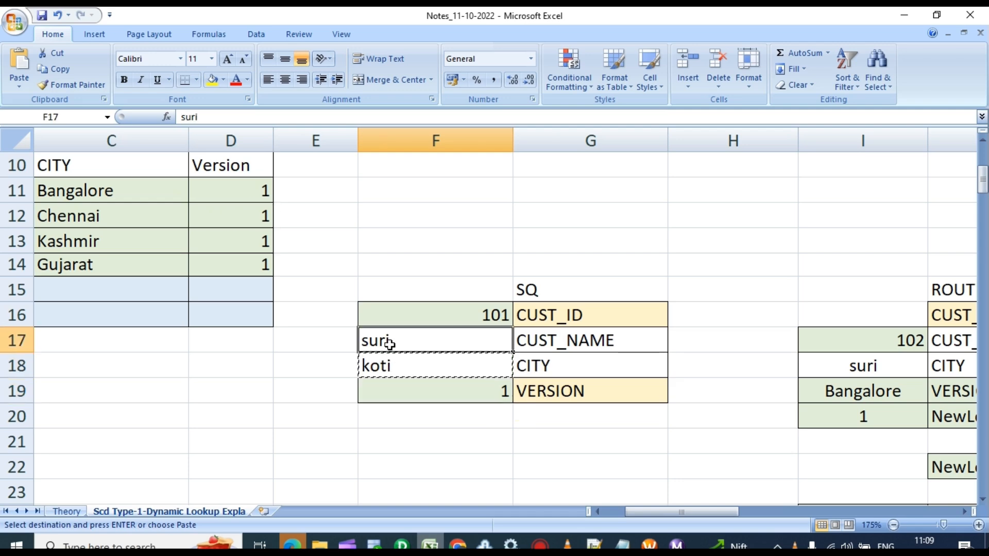
{"action": "key", "text": "ctrl+v"}
{"action": "left_click", "coordinate": [77, 219]}
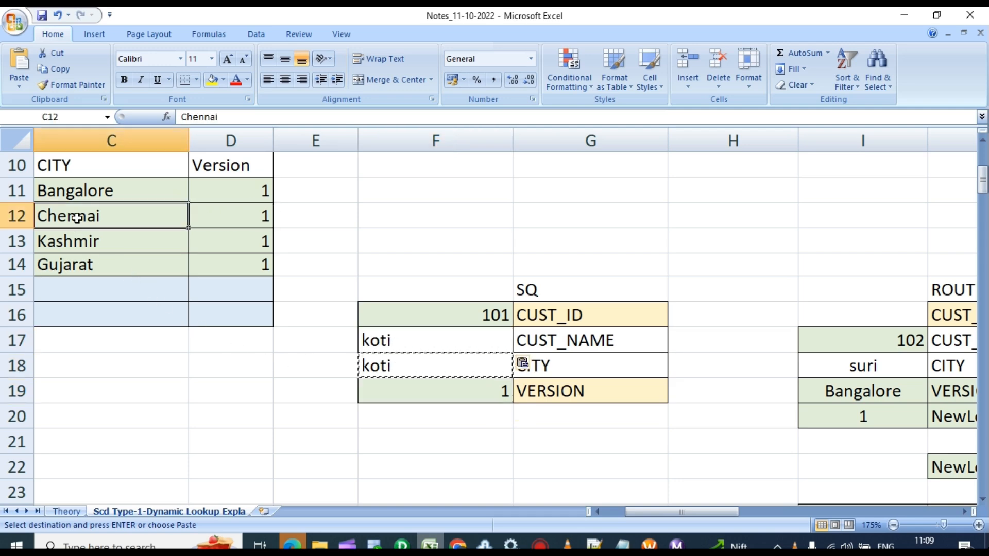
{"action": "key", "text": "ctrl+c"}
{"action": "left_click", "coordinate": [386, 366]}
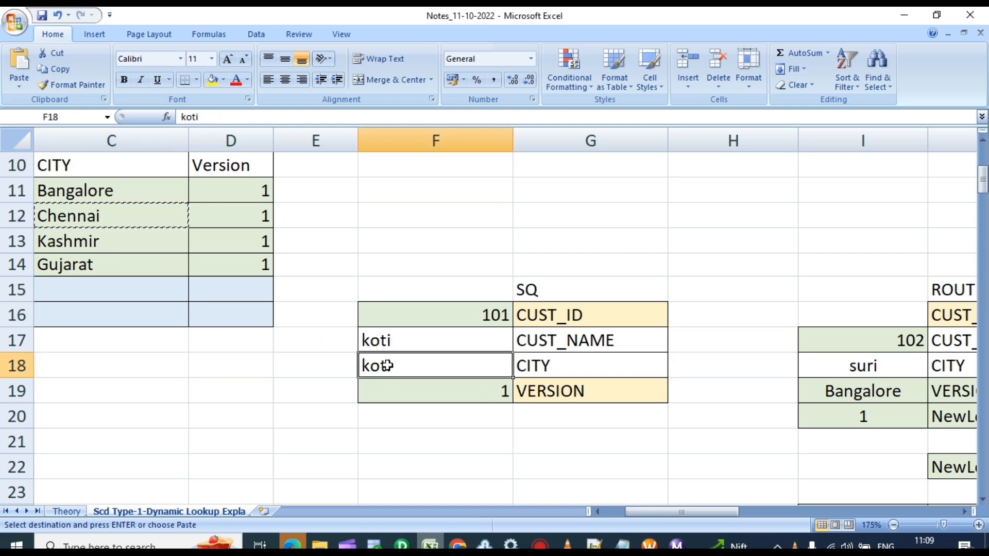
{"action": "key", "text": "ctrl+v"}
Change the SQ CUST_ID value in F16 to 102
{"action": "left_click_drag", "start_coordinate": [430, 311], "coordinate": [452, 387]}
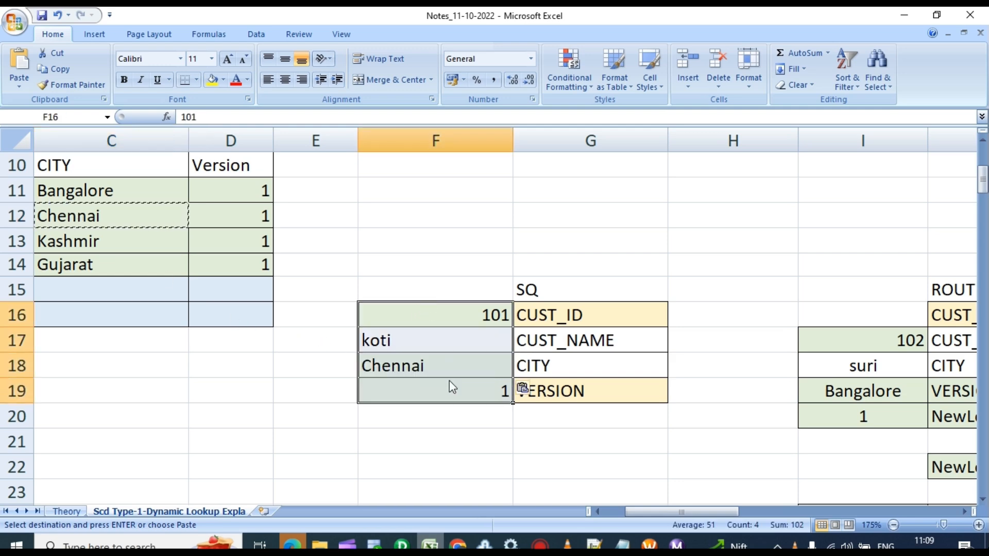
{"action": "left_click", "coordinate": [487, 314]}
{"action": "double_click", "coordinate": [507, 314]}
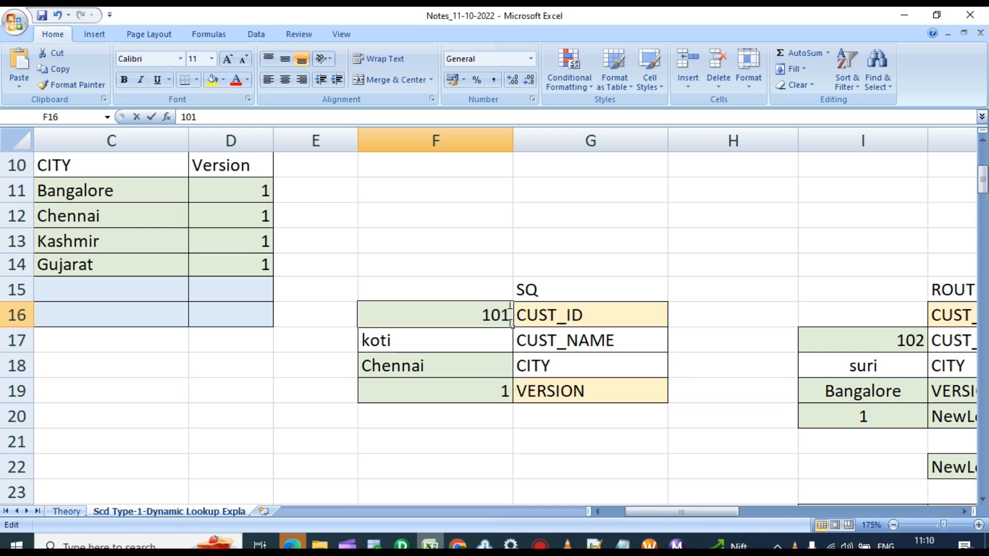
{"action": "key", "text": "BackSpace"}
{"action": "type", "text": "2"}
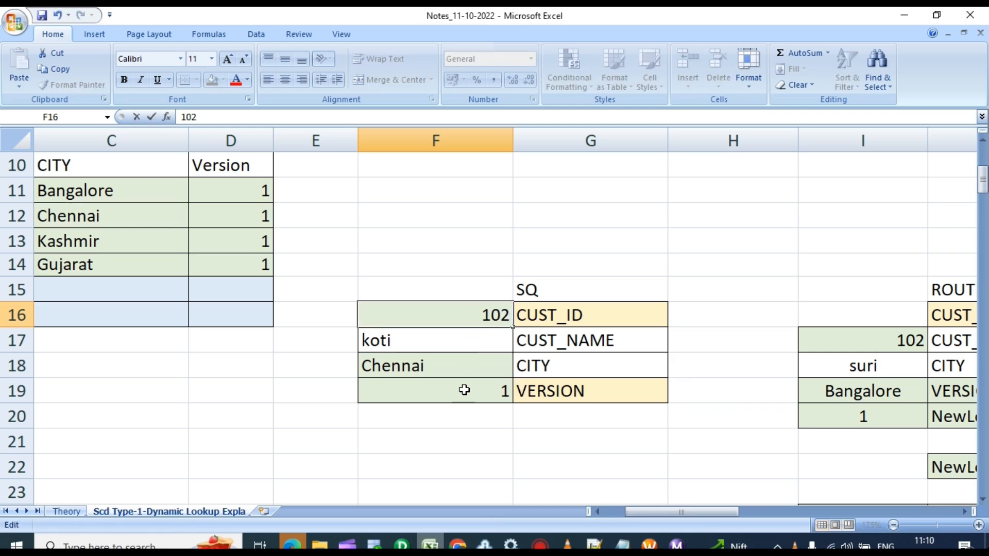
{"action": "left_click", "coordinate": [458, 434]}
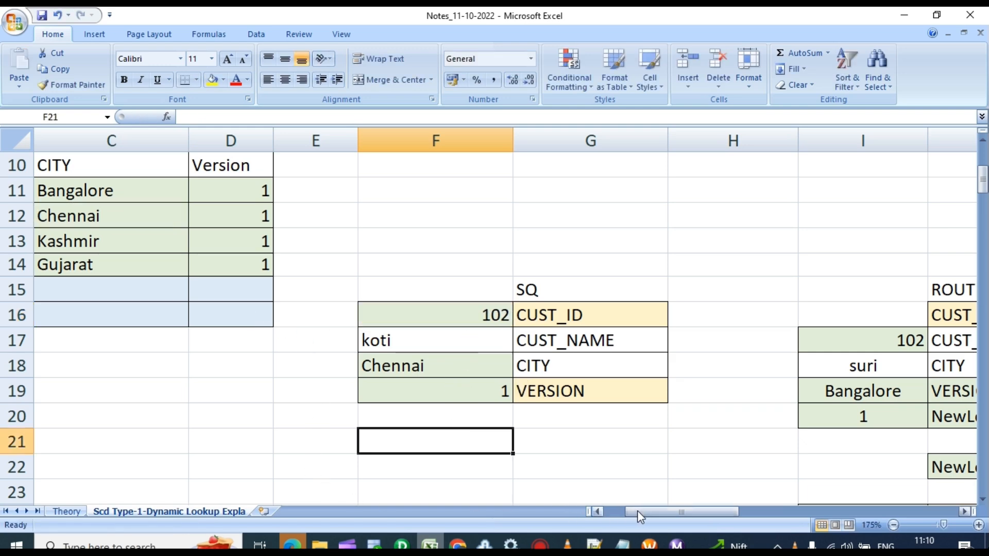
Copy the SQ record values from F16:F19 into I17:I20 beside the ROUTER fields
{"action": "mouse_move", "coordinate": [641, 511]}
{"action": "left_mouse_down"}
{"action": "mouse_move", "coordinate": [613, 510]}
{"action": "mouse_move", "coordinate": [644, 512]}
{"action": "left_mouse_up"}
{"action": "left_click_drag", "start_coordinate": [419, 311], "coordinate": [452, 393]}
{"action": "key", "text": "ctrl+c"}
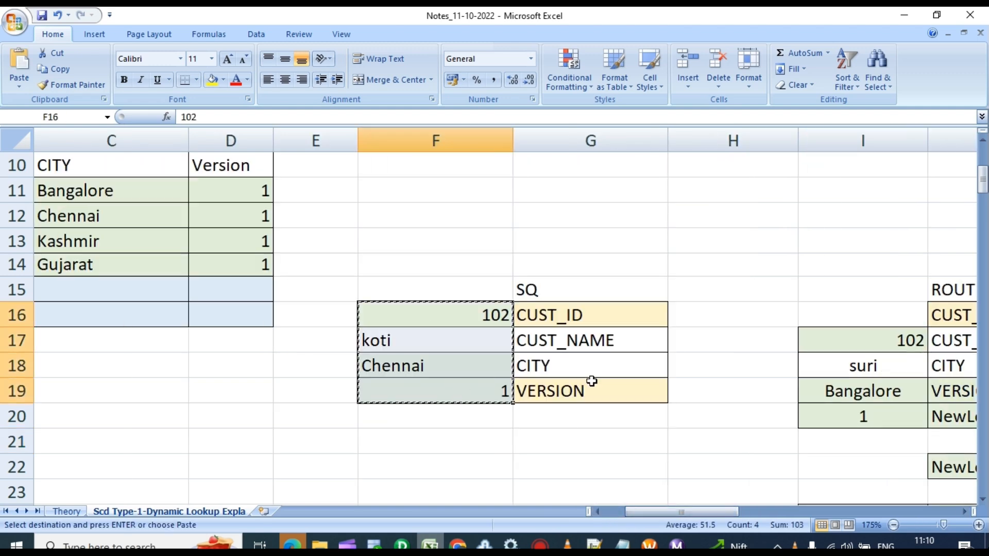
{"action": "left_click", "coordinate": [822, 343]}
{"action": "key", "text": "ctrl+v"}
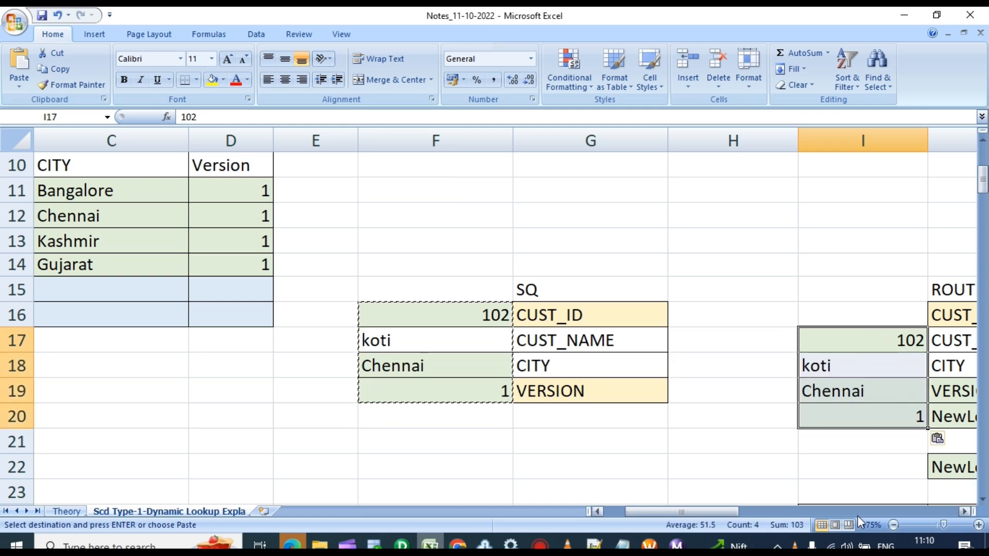
Clear the value beside the ROUTER's NewLookupRow field in I20
{"action": "left_click_drag", "start_coordinate": [695, 512], "coordinate": [716, 516]}
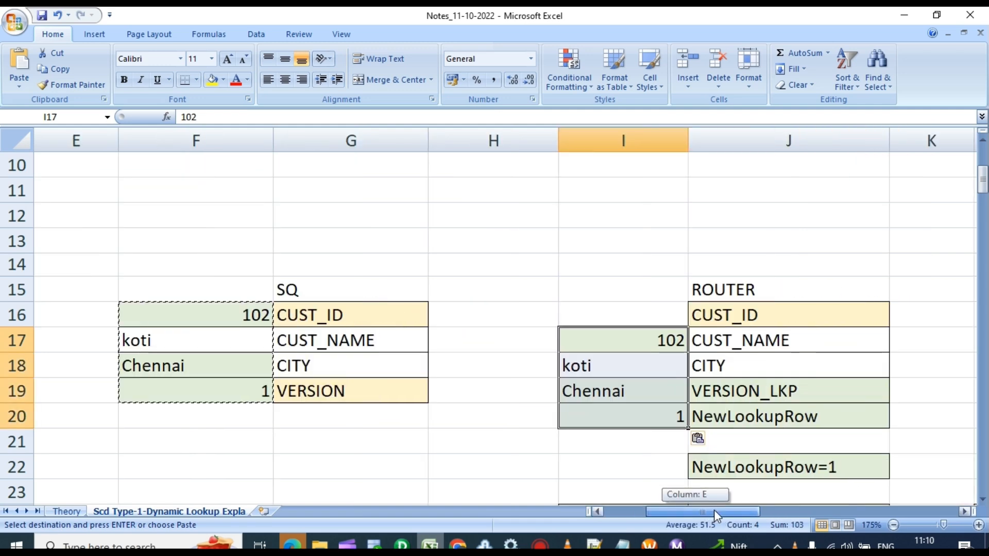
{"action": "left_click", "coordinate": [665, 419]}
{"action": "double_click", "coordinate": [686, 416]}
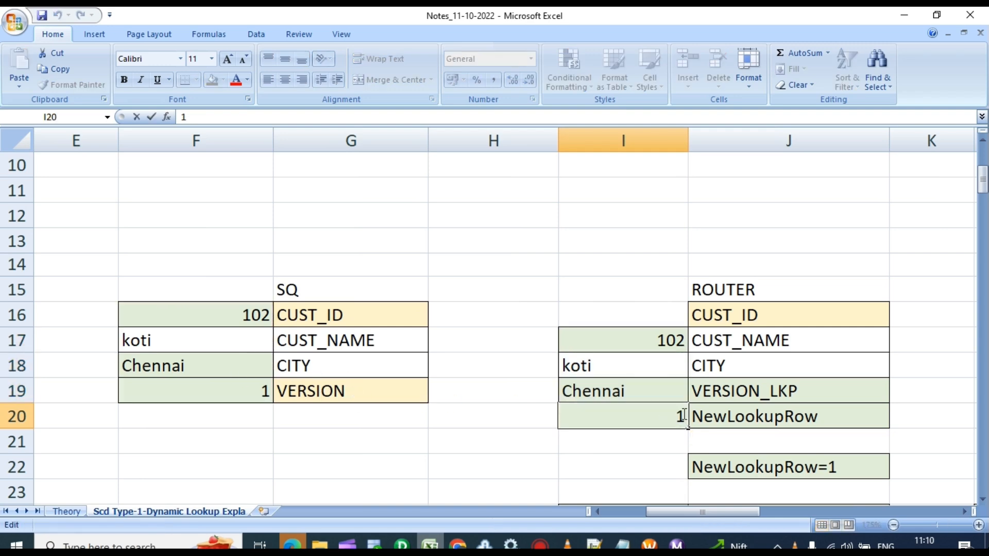
{"action": "key", "text": "BackSpace"}
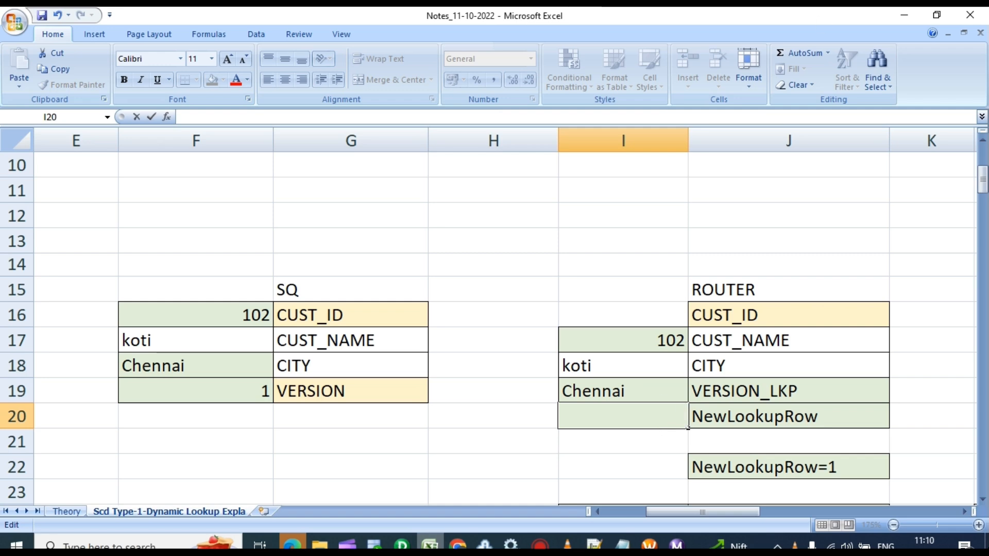
Shift the ROUTER's ID, name and city values up to I16:I18, and clear the VERSION_LKP value in I19
{"action": "left_click", "coordinate": [648, 337]}
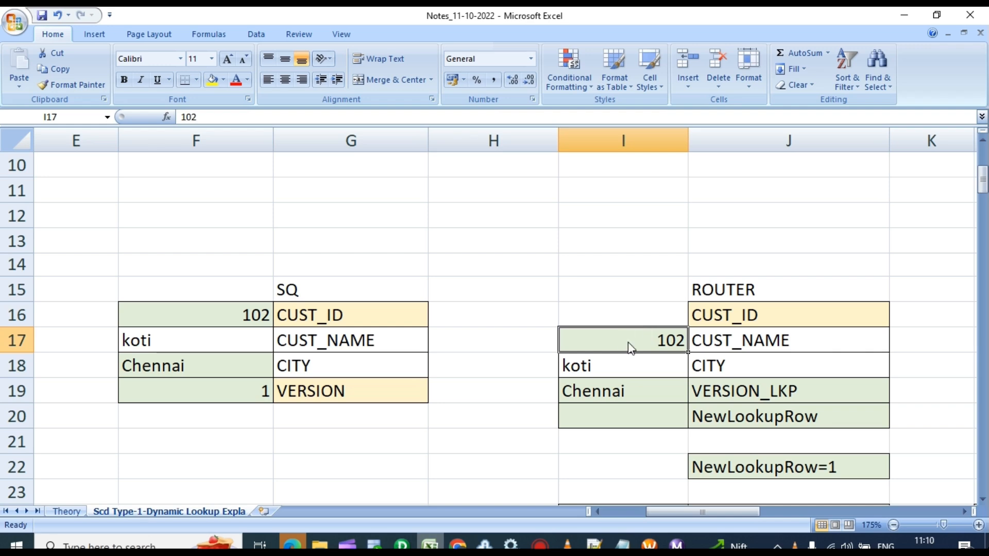
{"action": "left_click_drag", "start_coordinate": [635, 334], "coordinate": [643, 392]}
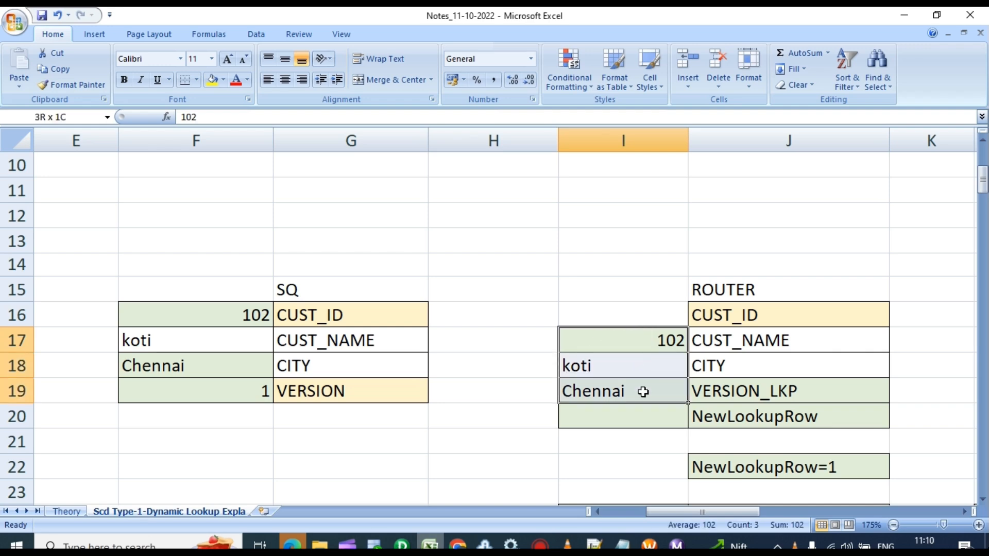
{"action": "left_click_drag", "start_coordinate": [642, 329], "coordinate": [639, 309]}
{"action": "left_click", "coordinate": [614, 392]}
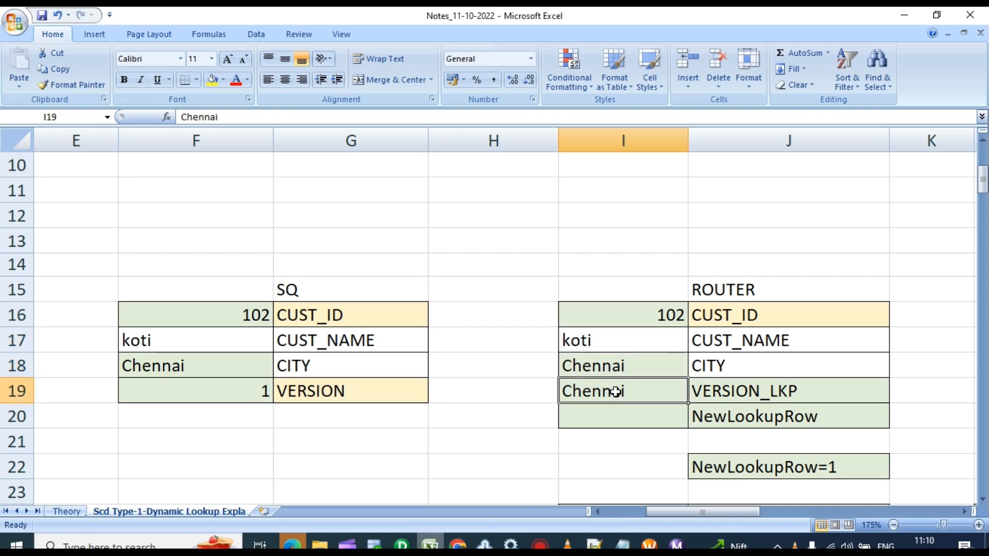
{"action": "key", "text": "Delete"}
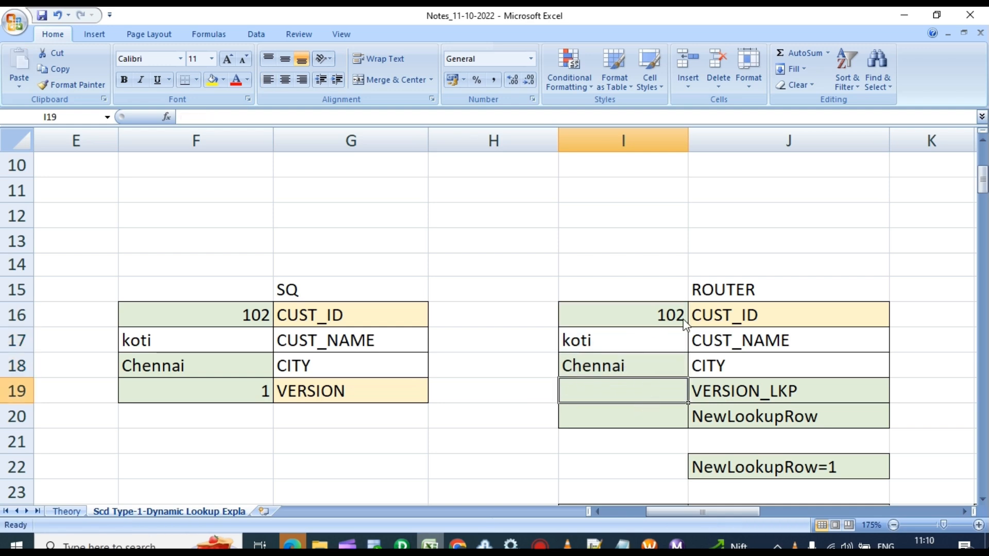
Enter 1 for in_VERSION in I4 of the dynamic lookup table, next to customer ID 102
{"action": "scroll", "coordinate": [666, 366], "scroll_direction": "up", "scroll_amount": 1}
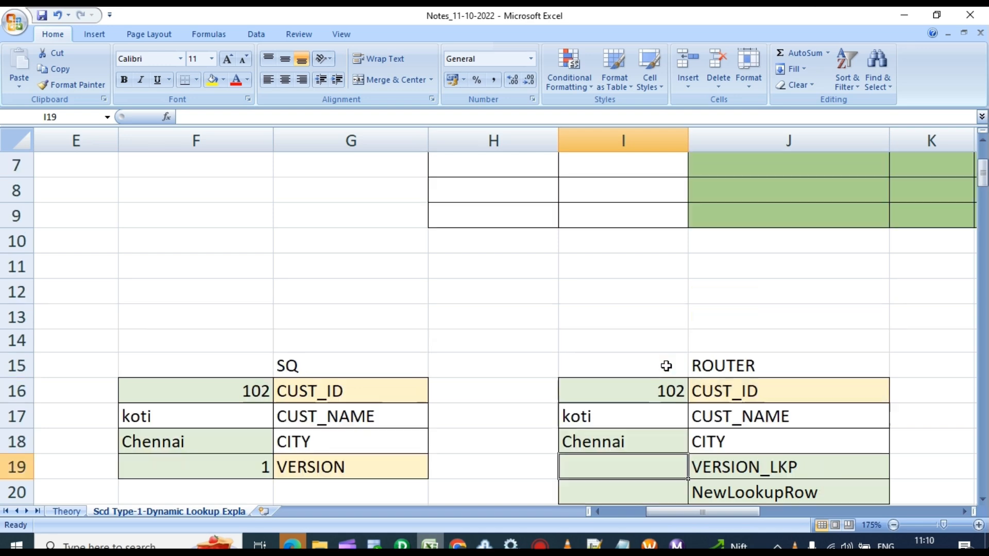
{"action": "scroll", "coordinate": [666, 366], "scroll_direction": "up", "scroll_amount": 1}
{"action": "scroll", "coordinate": [660, 364], "scroll_direction": "down", "scroll_amount": 2}
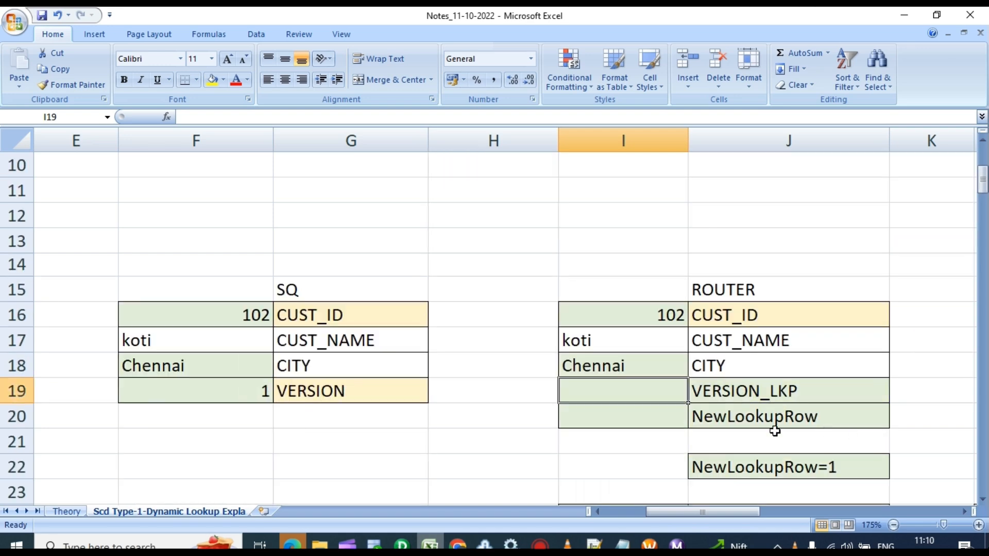
{"action": "left_click", "coordinate": [760, 423]}
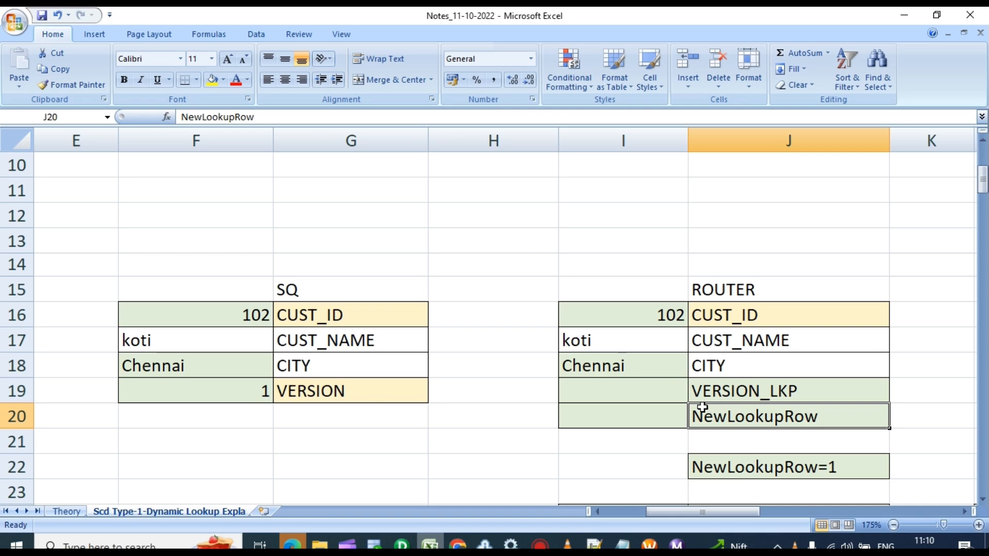
{"action": "scroll", "coordinate": [567, 366], "scroll_direction": "up", "scroll_amount": 3}
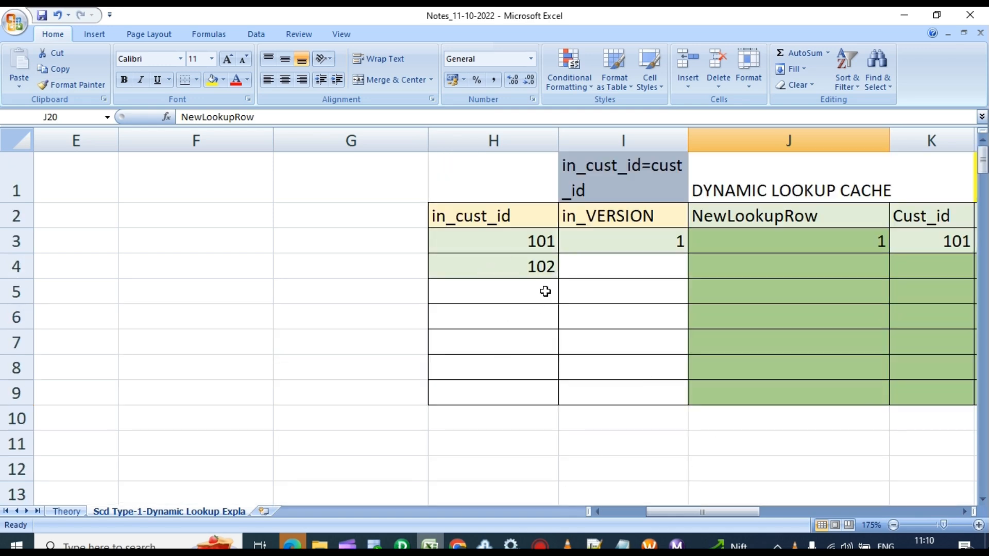
{"action": "mouse_move", "coordinate": [664, 512]}
{"action": "left_mouse_down"}
{"action": "mouse_move", "coordinate": [636, 513]}
{"action": "mouse_move", "coordinate": [664, 510]}
{"action": "left_mouse_up"}
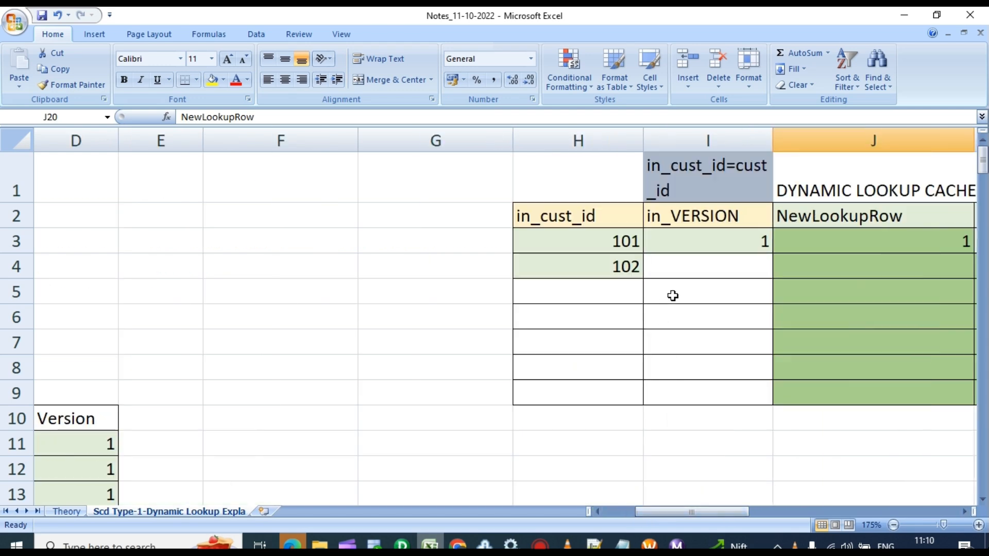
{"action": "left_click", "coordinate": [713, 271]}
{"action": "type", "text": "1"}
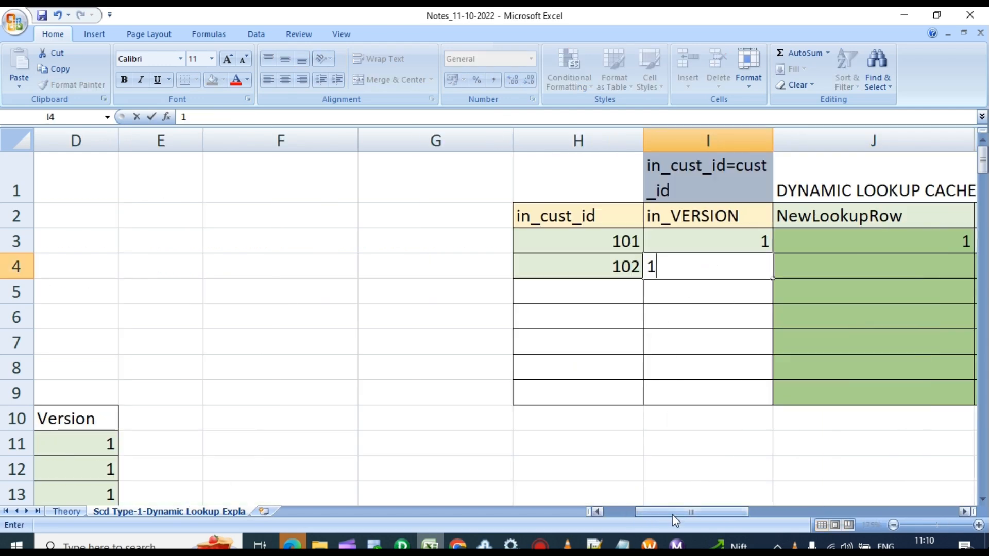
{"action": "left_click_drag", "start_coordinate": [672, 514], "coordinate": [707, 515]}
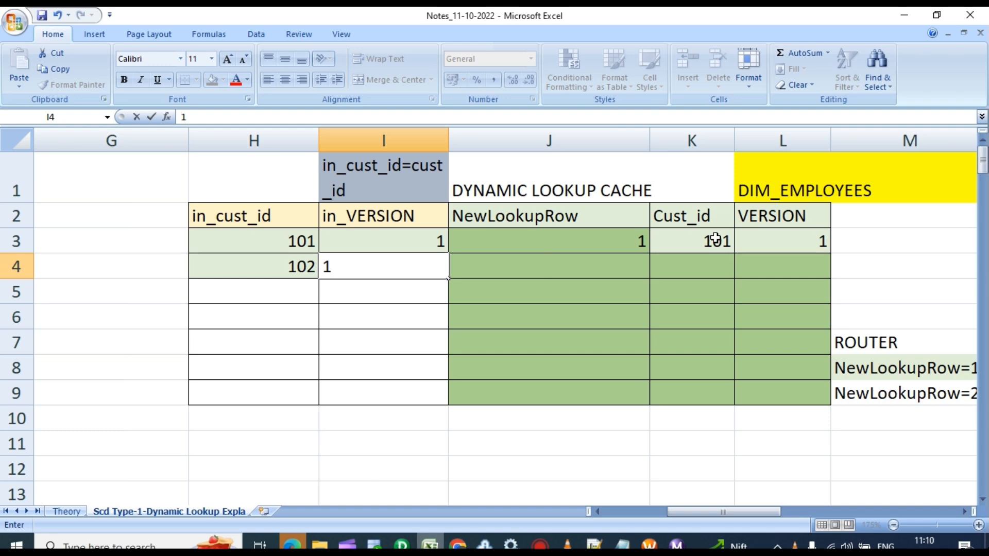
{"action": "left_click", "coordinate": [713, 261]}
{"action": "left_click", "coordinate": [716, 298]}
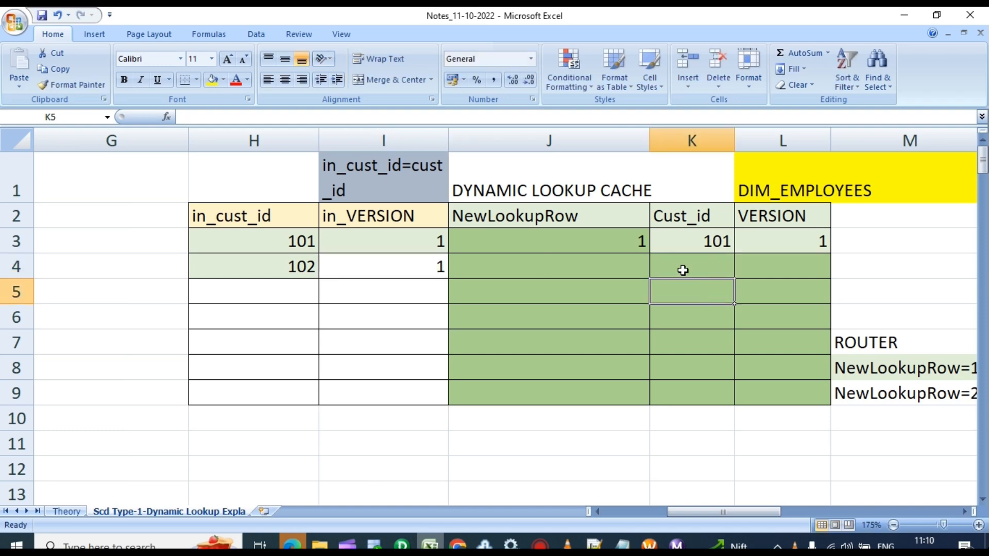
Copy customer 102's in_cust_id and in_VERSION values from H4:I4 into the dynamic lookup cache's Cust_id and VERSION cells, K4:L4
{"action": "left_click_drag", "start_coordinate": [690, 272], "coordinate": [747, 391]}
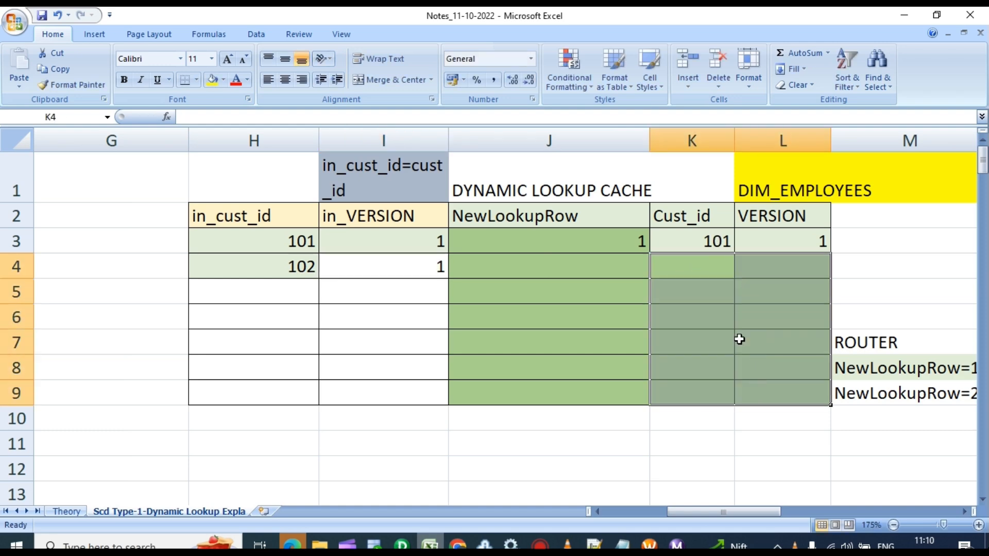
{"action": "left_click", "coordinate": [695, 263]}
{"action": "left_click", "coordinate": [718, 279]}
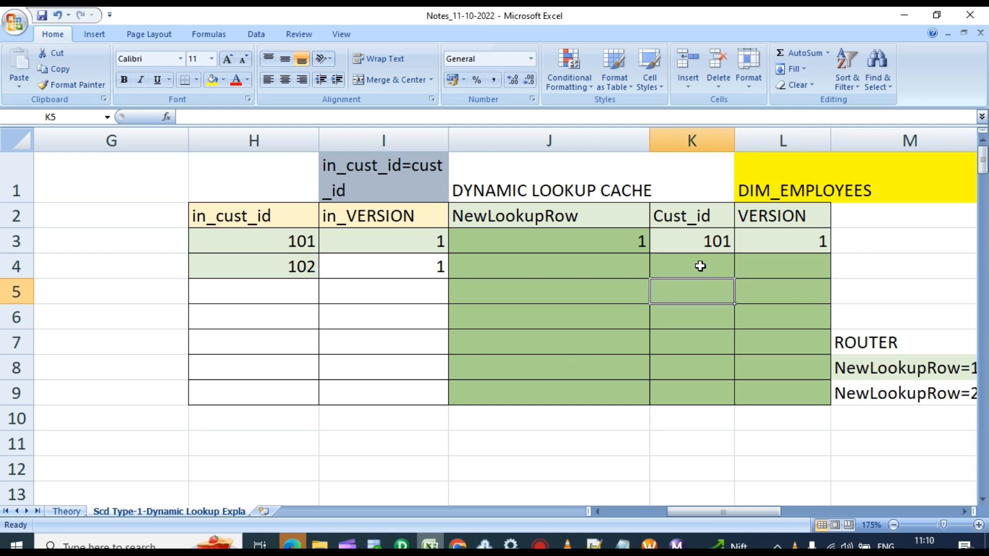
{"action": "left_click", "coordinate": [700, 266]}
{"action": "left_click", "coordinate": [768, 275]}
{"action": "left_click", "coordinate": [711, 269]}
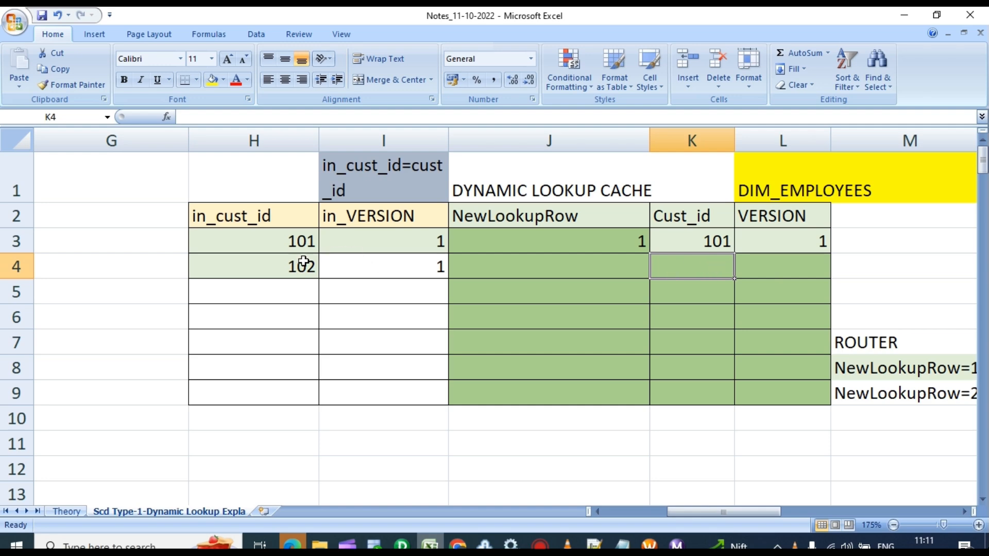
{"action": "left_click_drag", "start_coordinate": [304, 263], "coordinate": [357, 269]}
{"action": "key", "text": "ctrl+c"}
{"action": "left_click", "coordinate": [721, 279]}
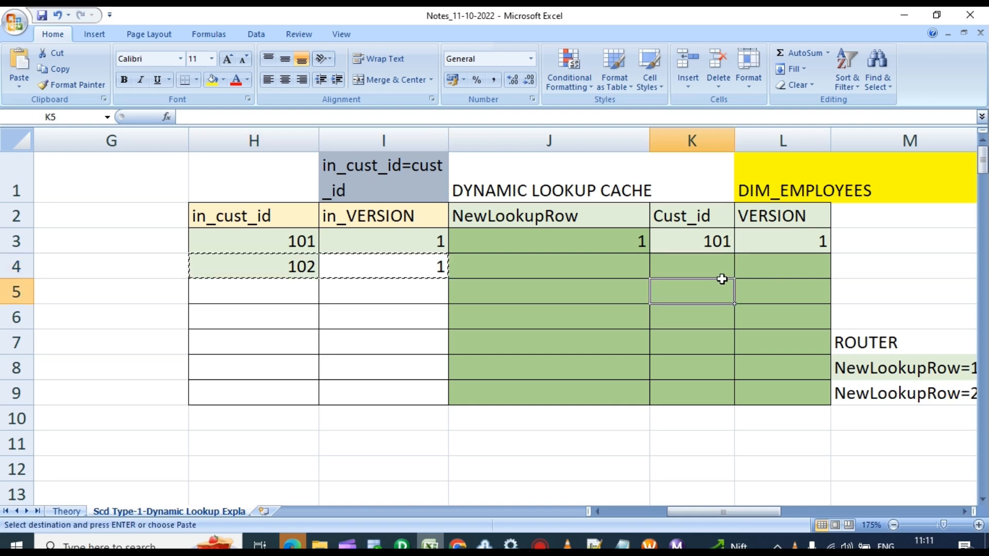
{"action": "left_click", "coordinate": [719, 276]}
{"action": "key", "text": "ctrl+v"}
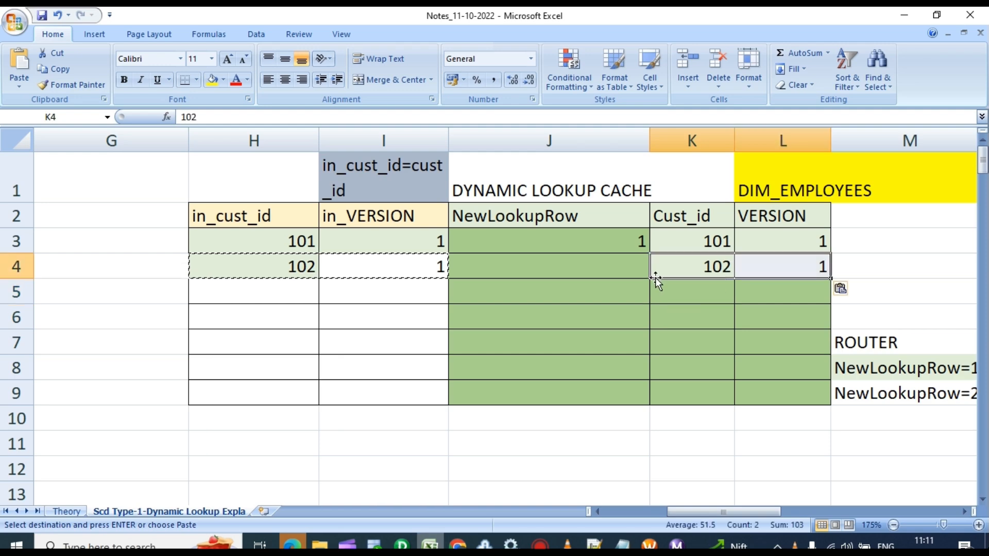
Enter 1 for NewLookupRow in J4 of the dynamic lookup cache, in customer 102's row
{"action": "left_click", "coordinate": [613, 263]}
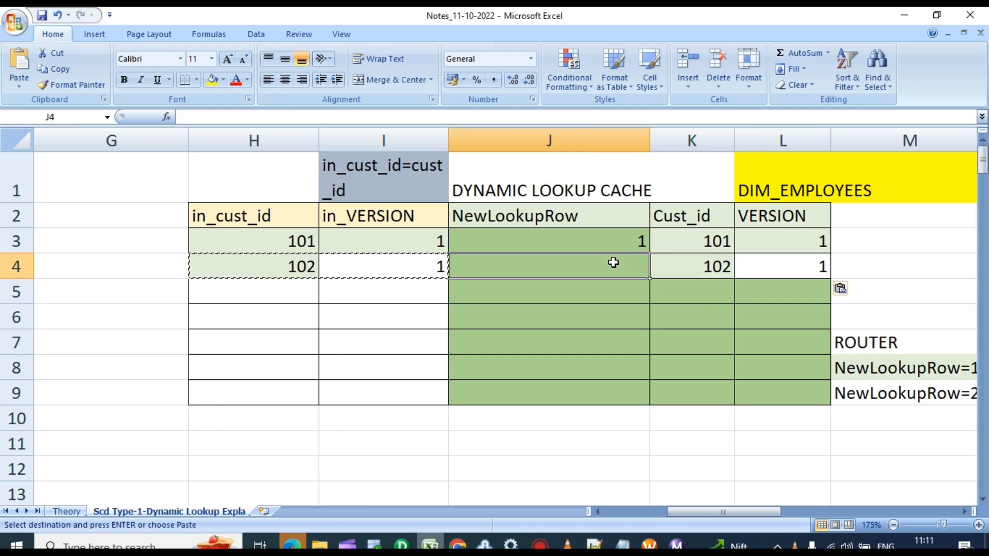
{"action": "type", "text": "1"}
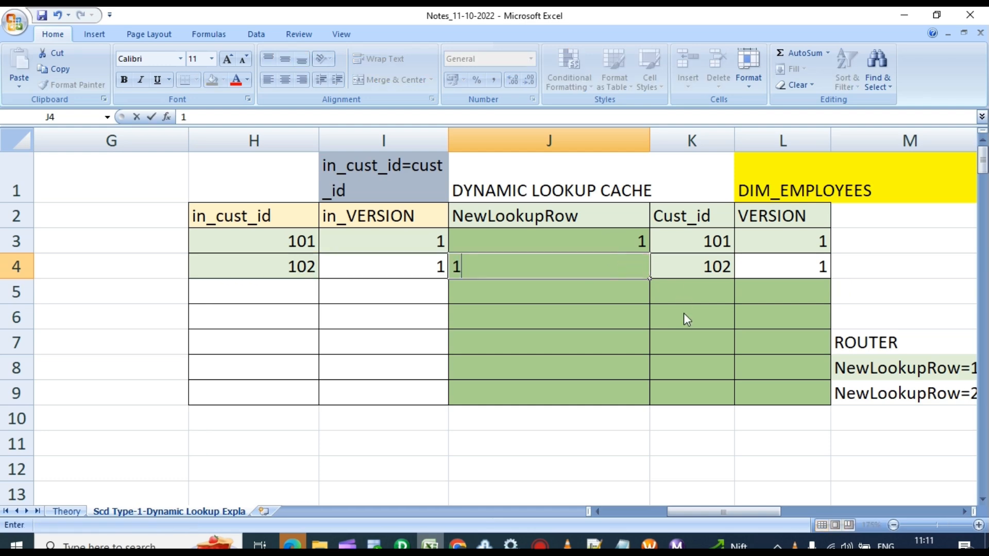
{"action": "left_click", "coordinate": [630, 332]}
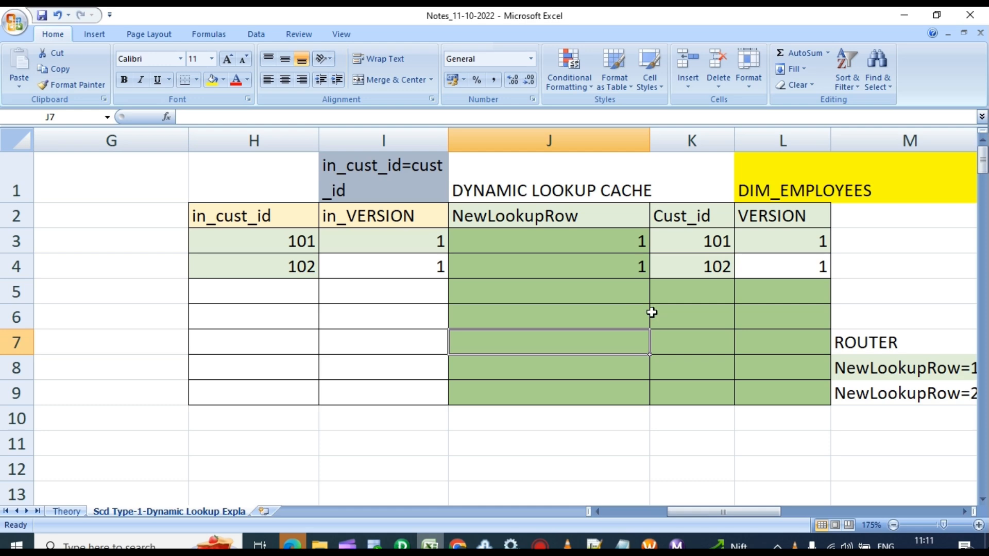
Enter 1 beside both VERSION_LKP in I19 and NewLookupRow in I20 of the ROUTER
{"action": "scroll", "coordinate": [683, 405], "scroll_direction": "down", "scroll_amount": 1}
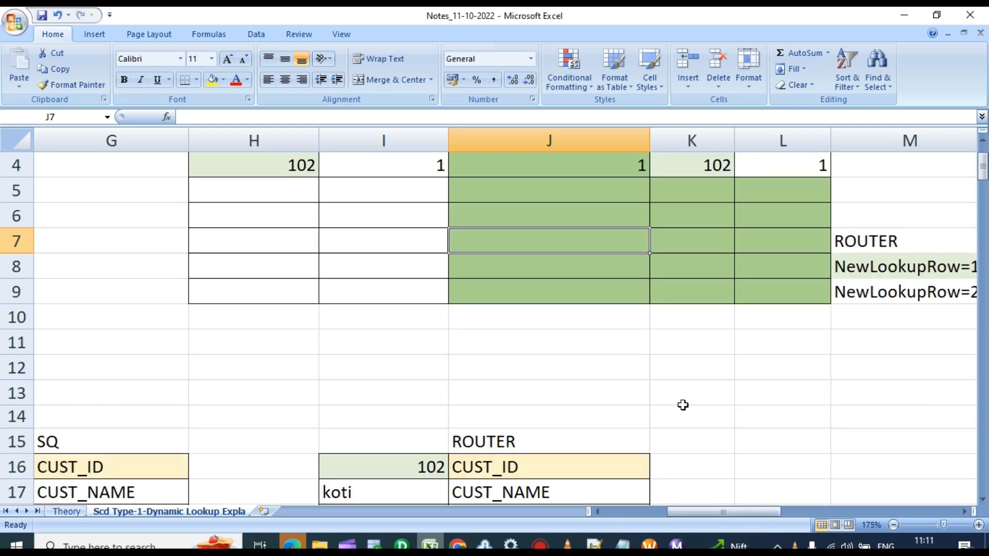
{"action": "scroll", "coordinate": [683, 405], "scroll_direction": "down", "scroll_amount": 2}
{"action": "scroll", "coordinate": [487, 406], "scroll_direction": "up", "scroll_amount": 3}
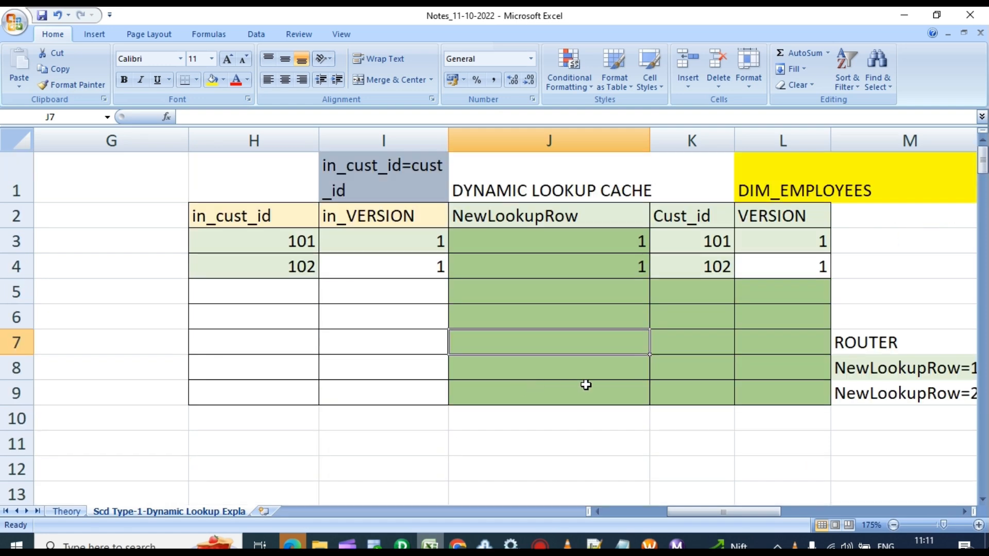
{"action": "scroll", "coordinate": [616, 388], "scroll_direction": "down", "scroll_amount": 4}
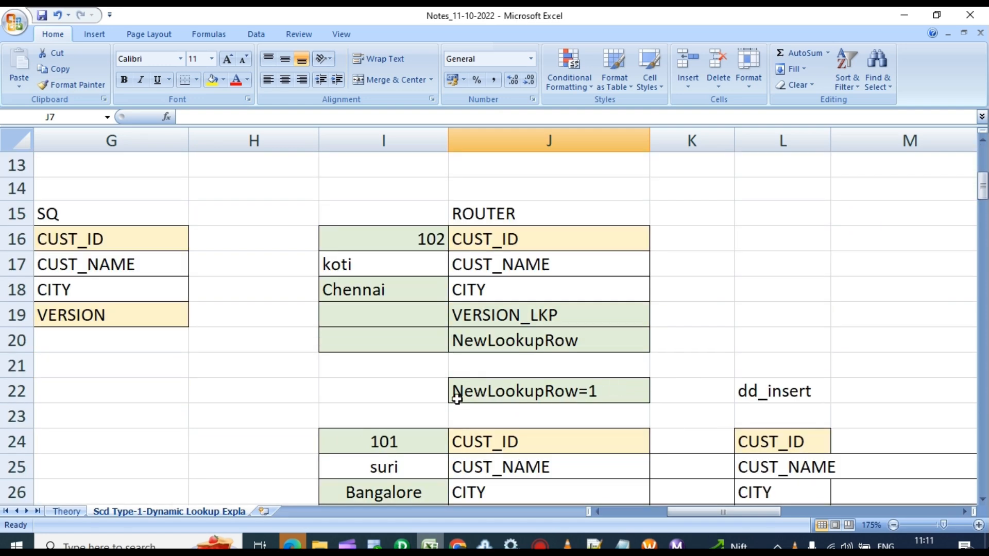
{"action": "left_click", "coordinate": [417, 321]}
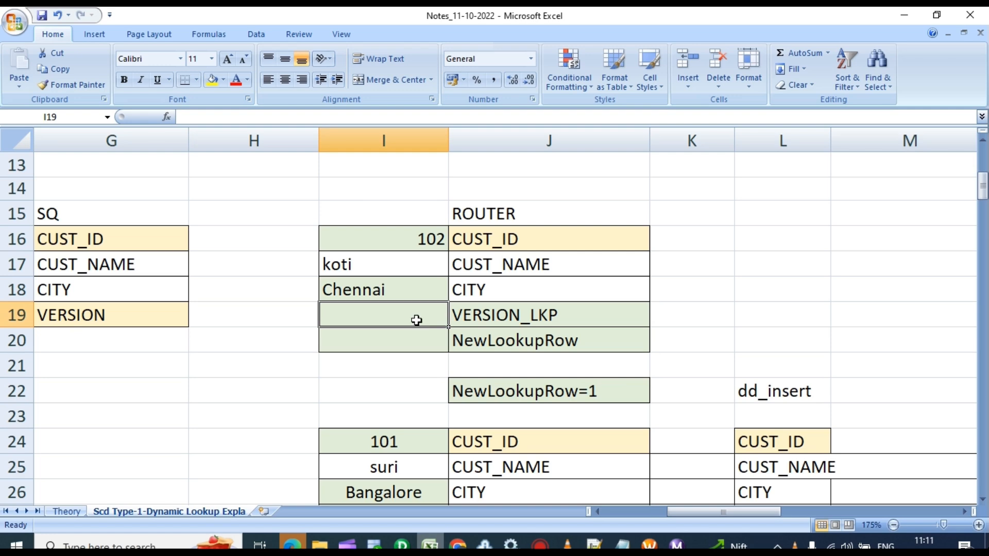
{"action": "type", "text": "1"}
{"action": "left_click", "coordinate": [412, 344]}
{"action": "type", "text": "1"}
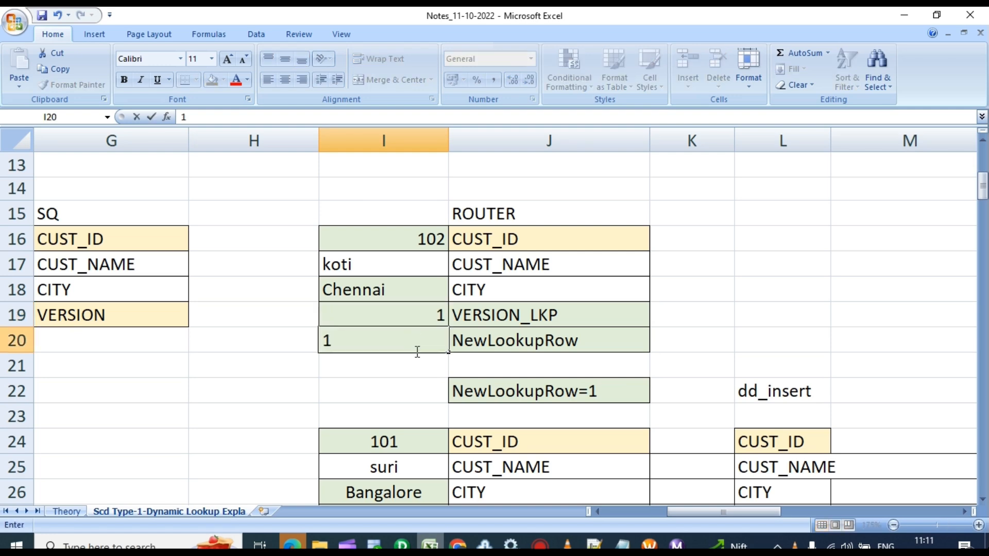
Copy the ROUTER's record values from I16:I20 into I24:I28, beside the fields of the NewLookupRow=1 group
{"action": "scroll", "coordinate": [417, 352], "scroll_direction": "down", "scroll_amount": 2}
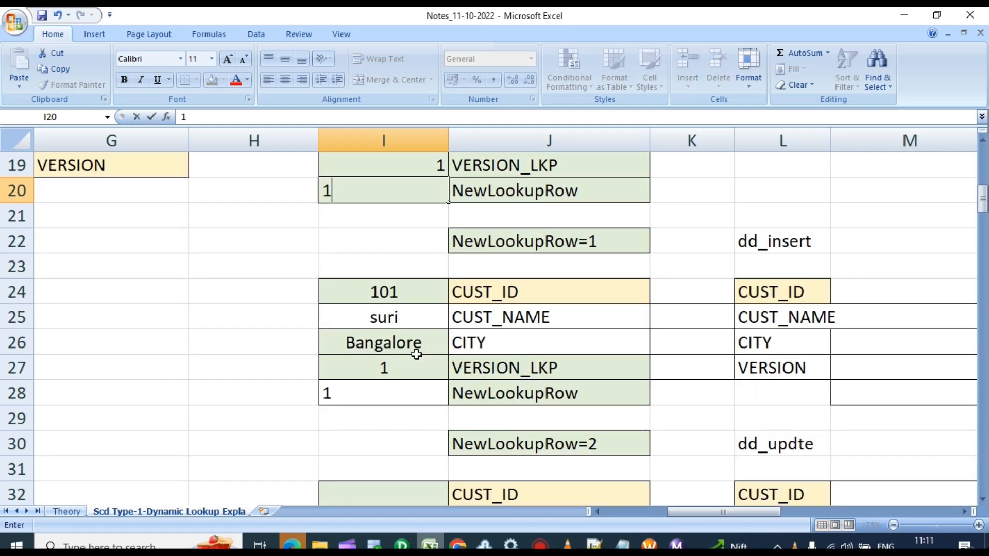
{"action": "left_click", "coordinate": [393, 388]}
{"action": "scroll", "coordinate": [389, 356], "scroll_direction": "up", "scroll_amount": 1}
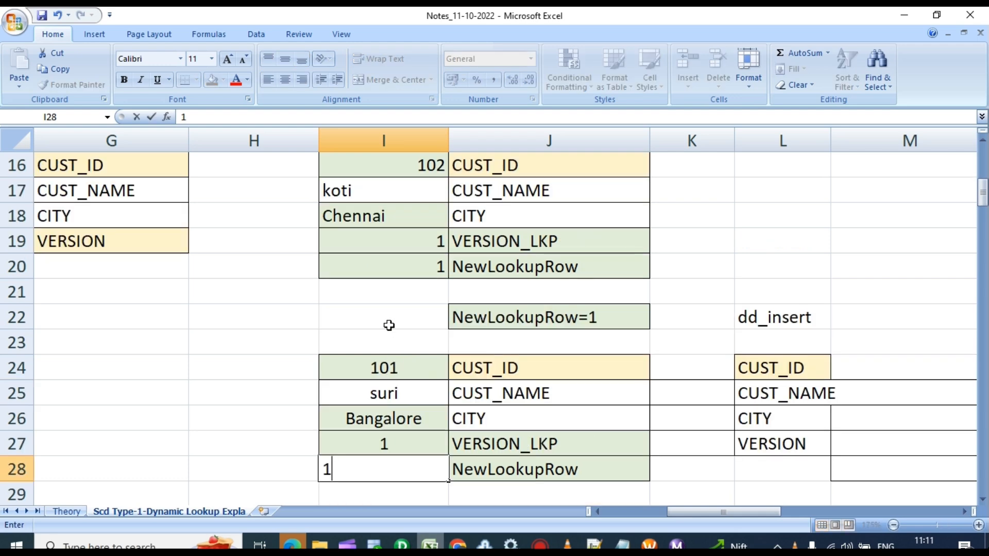
{"action": "left_click_drag", "start_coordinate": [426, 166], "coordinate": [417, 268]}
{"action": "key", "text": "ctrl+c"}
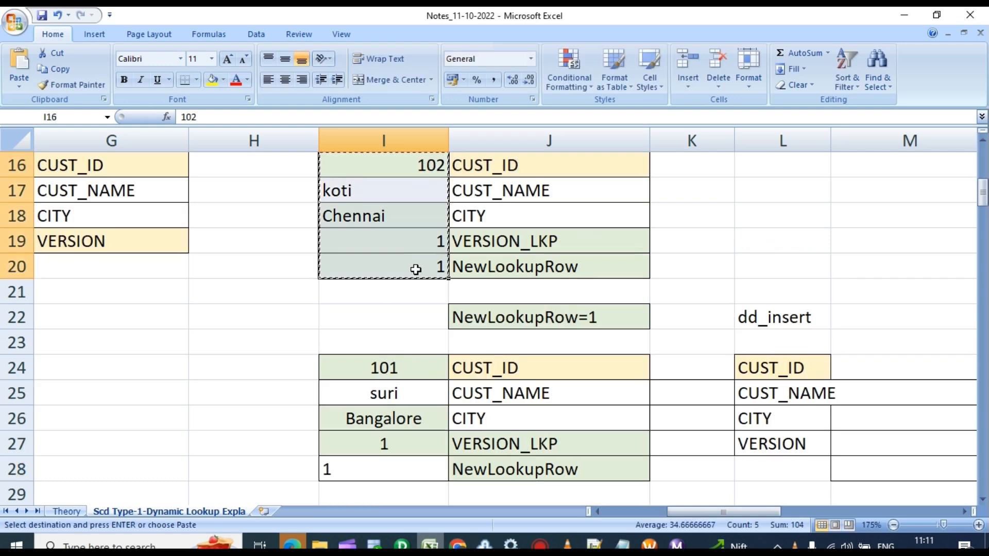
{"action": "scroll", "coordinate": [365, 364], "scroll_direction": "down", "scroll_amount": 1}
{"action": "left_click", "coordinate": [386, 297]}
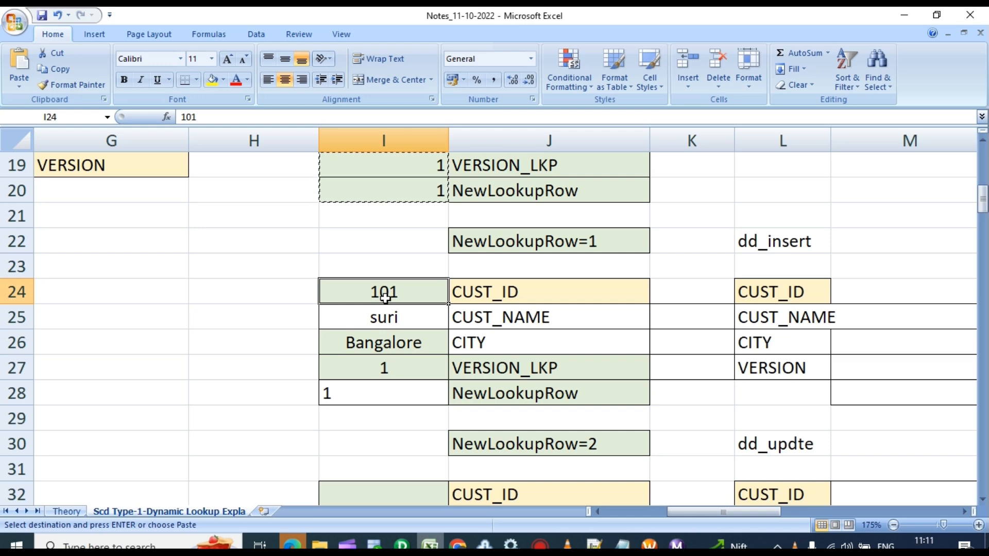
{"action": "key", "text": "shift+Down"}
{"action": "key", "text": "shift+Down"}
{"action": "key", "text": "shift+Down"}
{"action": "key", "text": "shift+Down"}
{"action": "key", "text": "ctrl+v"}
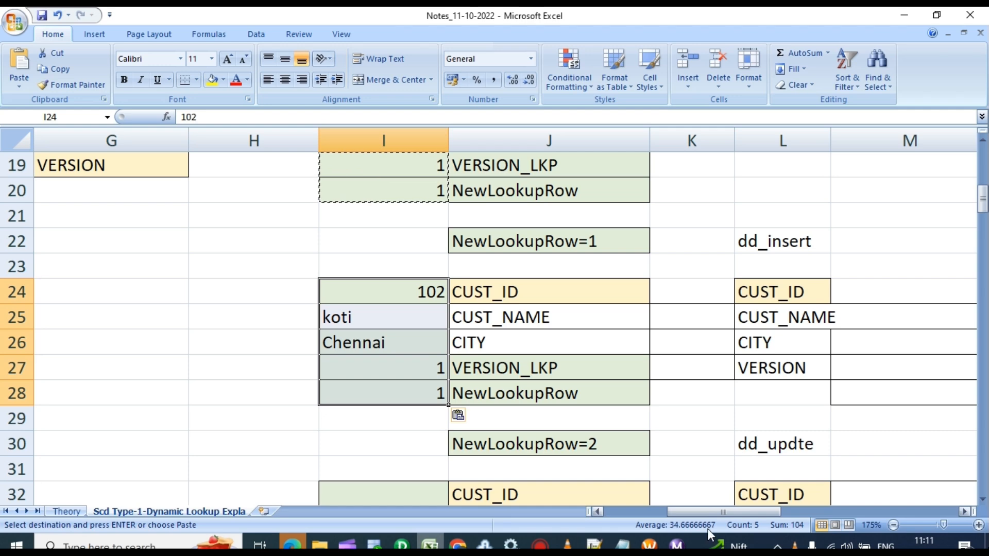
Copy customer 102's source row A12:D12 into row 42 of the DIM_Customers table, starting at M42
{"action": "left_click_drag", "start_coordinate": [719, 514], "coordinate": [628, 517]}
{"action": "scroll", "coordinate": [327, 339], "scroll_direction": "up", "scroll_amount": 4}
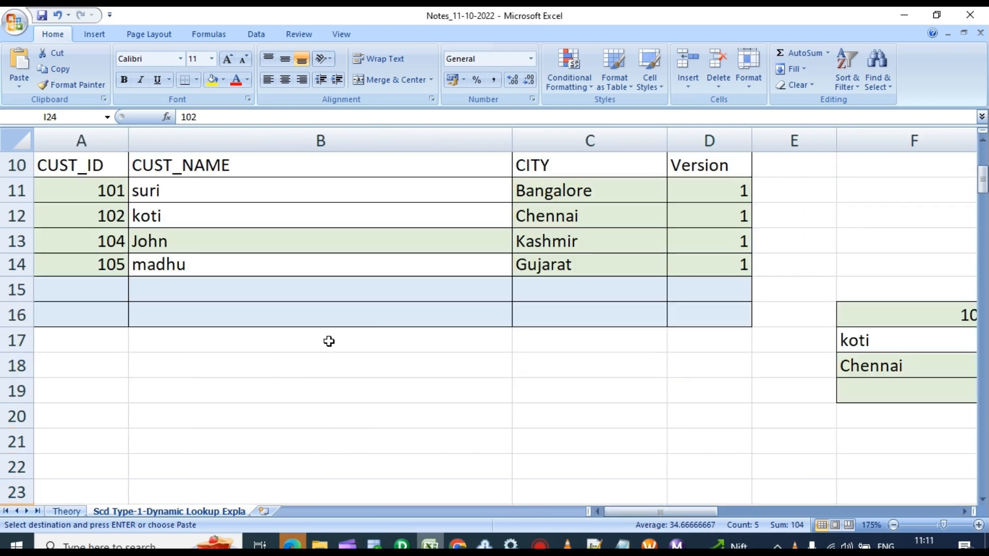
{"action": "left_click", "coordinate": [119, 292]}
{"action": "left_click_drag", "start_coordinate": [133, 296], "coordinate": [740, 287]}
{"action": "key", "text": "ctrl+c"}
{"action": "left_click_drag", "start_coordinate": [663, 513], "coordinate": [771, 505]}
{"action": "scroll", "coordinate": [282, 437], "scroll_direction": "down", "scroll_amount": 2}
{"action": "scroll", "coordinate": [282, 437], "scroll_direction": "down", "scroll_amount": 7}
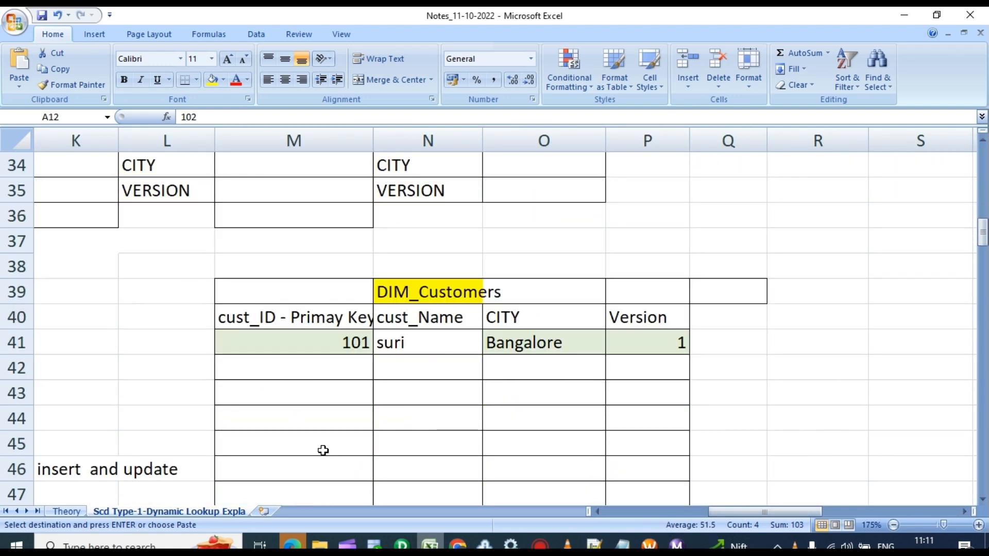
{"action": "left_click", "coordinate": [338, 372]}
{"action": "key", "text": "ctrl+v"}
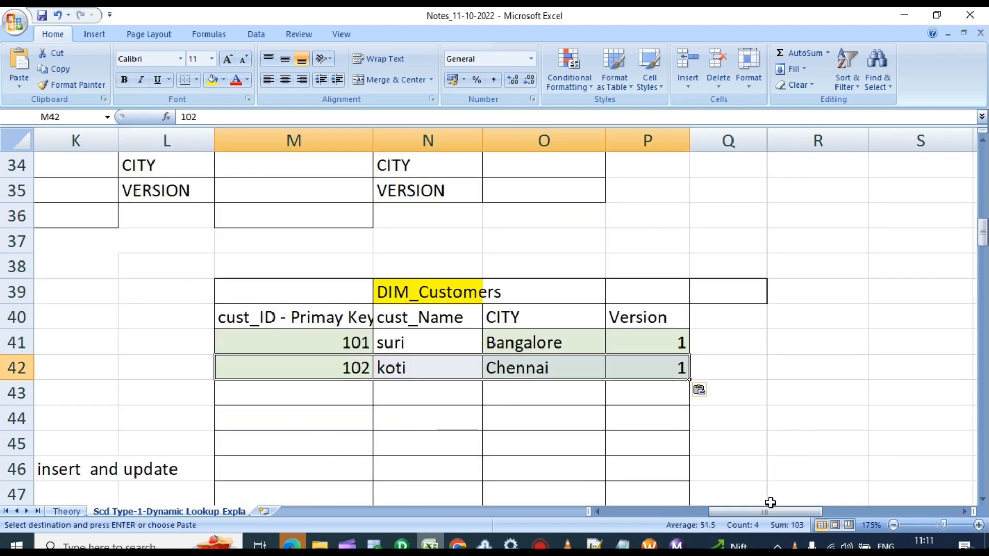
Copy the source rows of customers 104 and 105 into DIM_Customers, starting at M43
{"action": "left_click_drag", "start_coordinate": [769, 514], "coordinate": [617, 514]}
{"action": "scroll", "coordinate": [213, 338], "scroll_direction": "up", "scroll_amount": 9}
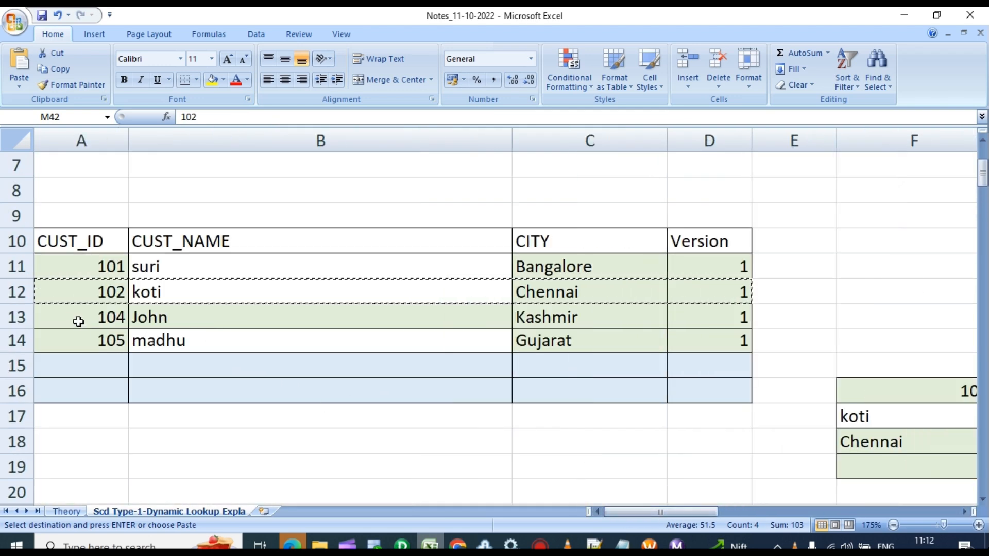
{"action": "left_click_drag", "start_coordinate": [78, 321], "coordinate": [718, 344]}
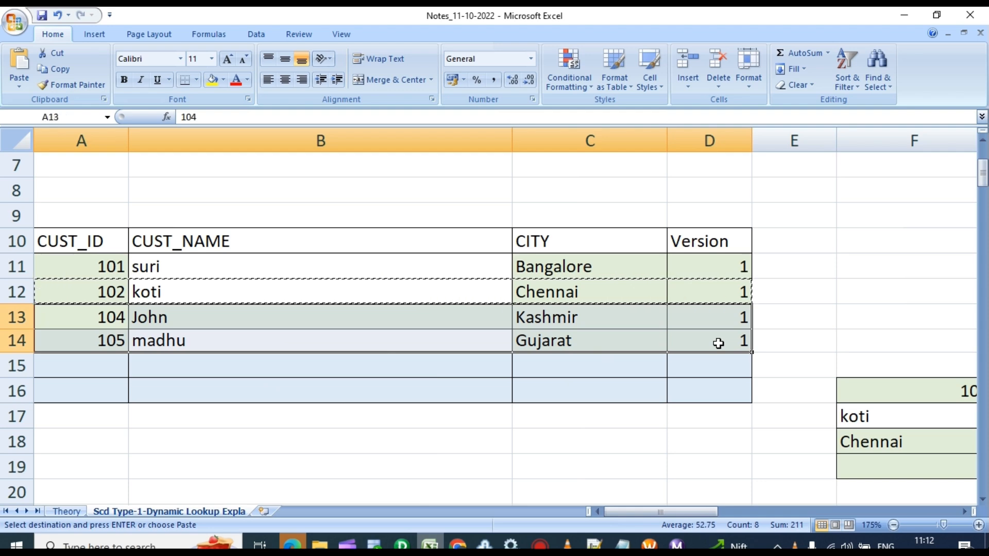
{"action": "scroll", "coordinate": [676, 410], "scroll_direction": "down", "scroll_amount": 5}
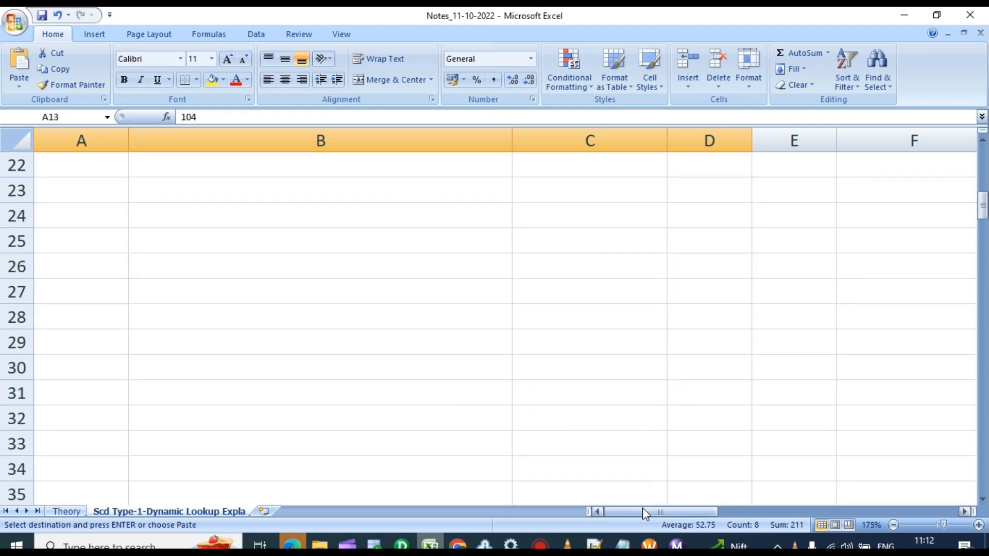
{"action": "left_click_drag", "start_coordinate": [645, 510], "coordinate": [705, 508]}
{"action": "scroll", "coordinate": [597, 450], "scroll_direction": "down", "scroll_amount": 8}
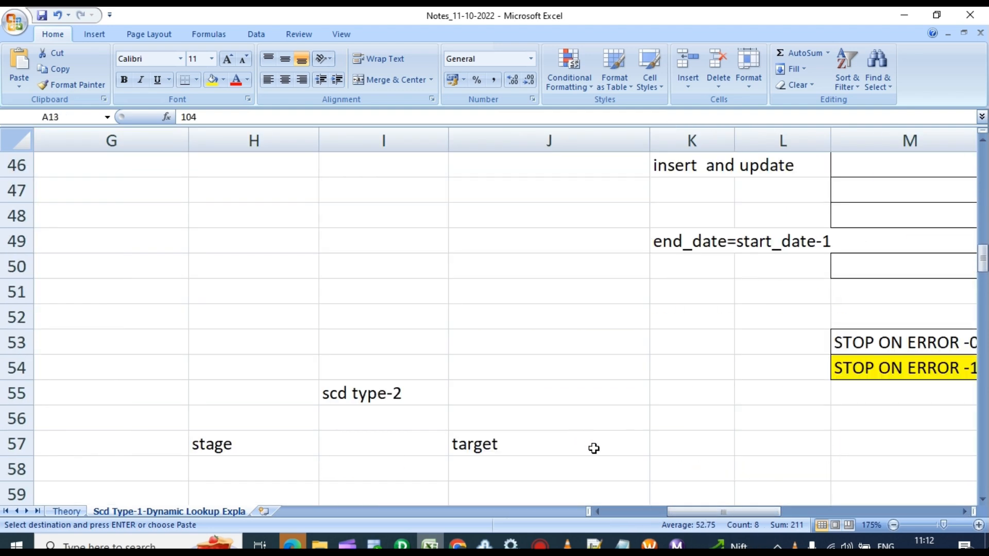
{"action": "scroll", "coordinate": [592, 448], "scroll_direction": "down", "scroll_amount": 3}
{"action": "scroll", "coordinate": [592, 448], "scroll_direction": "up", "scroll_amount": 7}
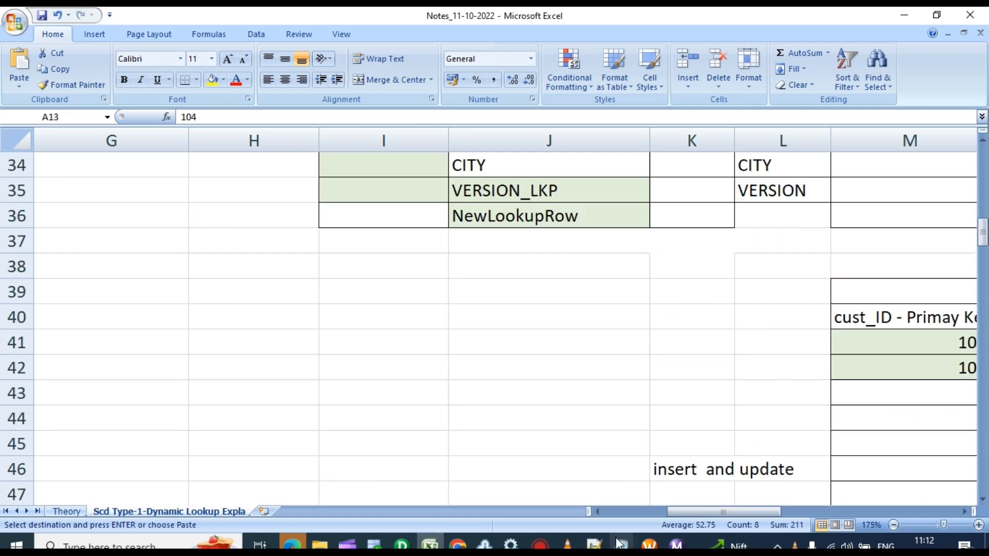
{"action": "left_click_drag", "start_coordinate": [685, 509], "coordinate": [717, 508]}
{"action": "left_click", "coordinate": [535, 400]}
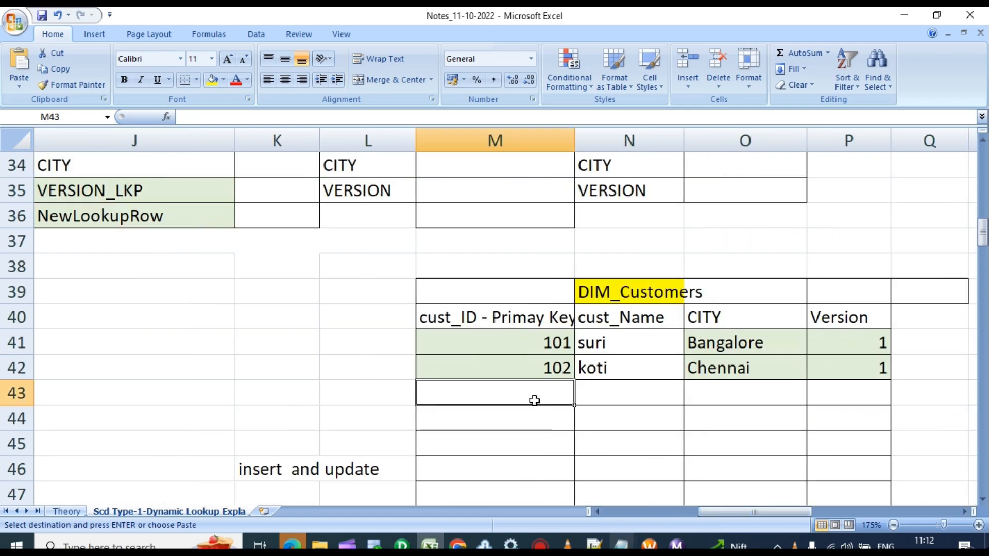
{"action": "key", "text": "ctrl+v"}
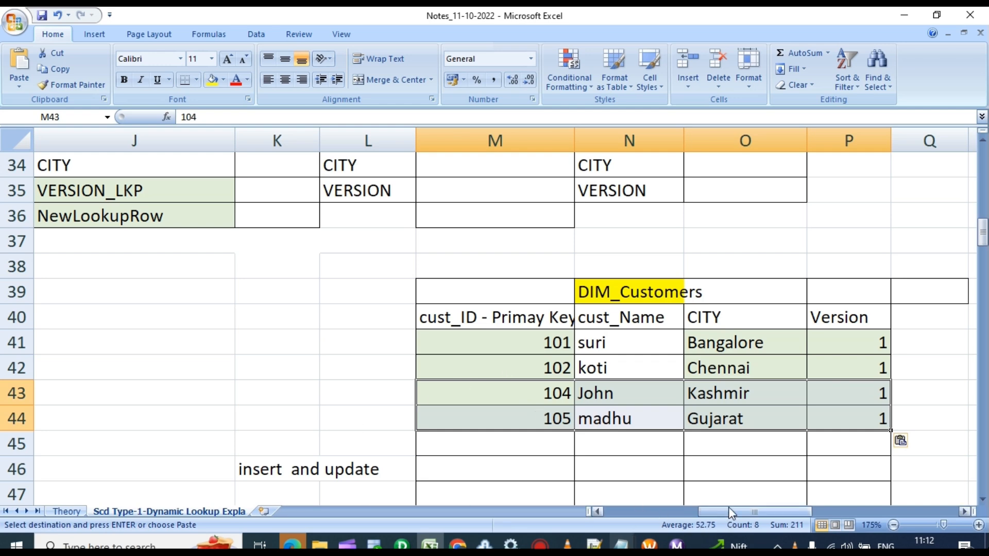
Copy the six day-2 records from B43:E48 over the source table's data, starting at A11
{"action": "left_click_drag", "start_coordinate": [729, 507], "coordinate": [634, 526]}
{"action": "scroll", "coordinate": [401, 414], "scroll_direction": "down", "scroll_amount": 1}
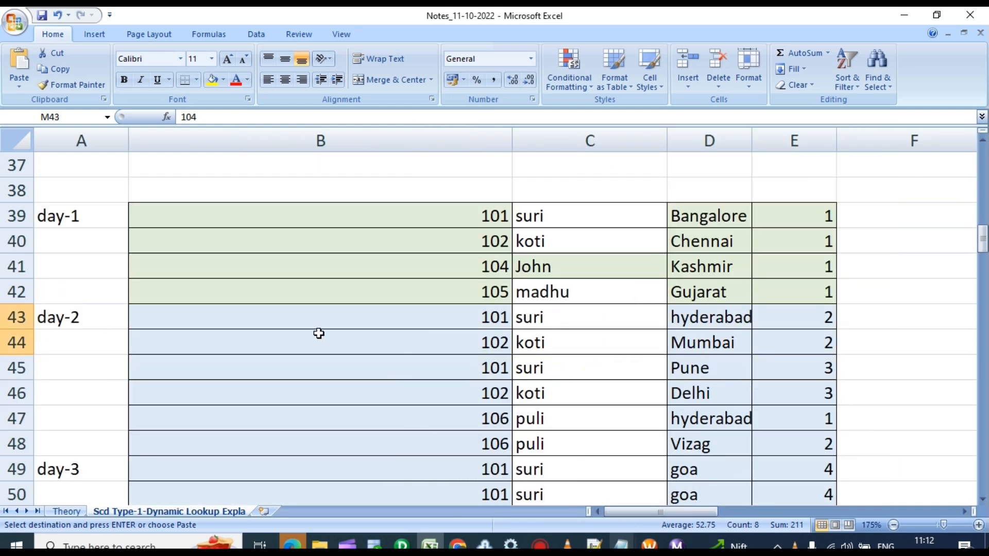
{"action": "left_click_drag", "start_coordinate": [493, 317], "coordinate": [767, 446]}
{"action": "key", "text": "ctrl+c"}
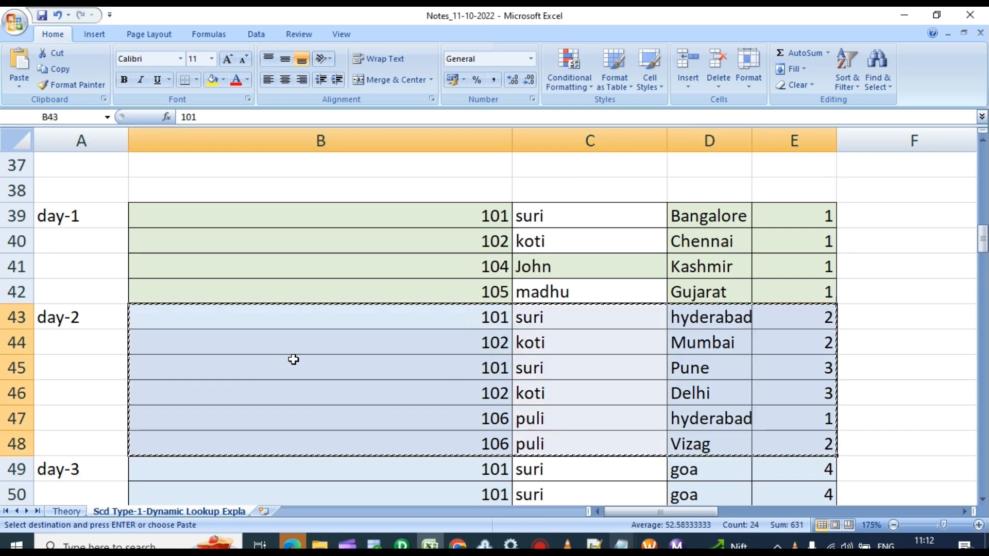
{"action": "scroll", "coordinate": [227, 333], "scroll_direction": "up", "scroll_amount": 11}
{"action": "left_click", "coordinate": [120, 352]}
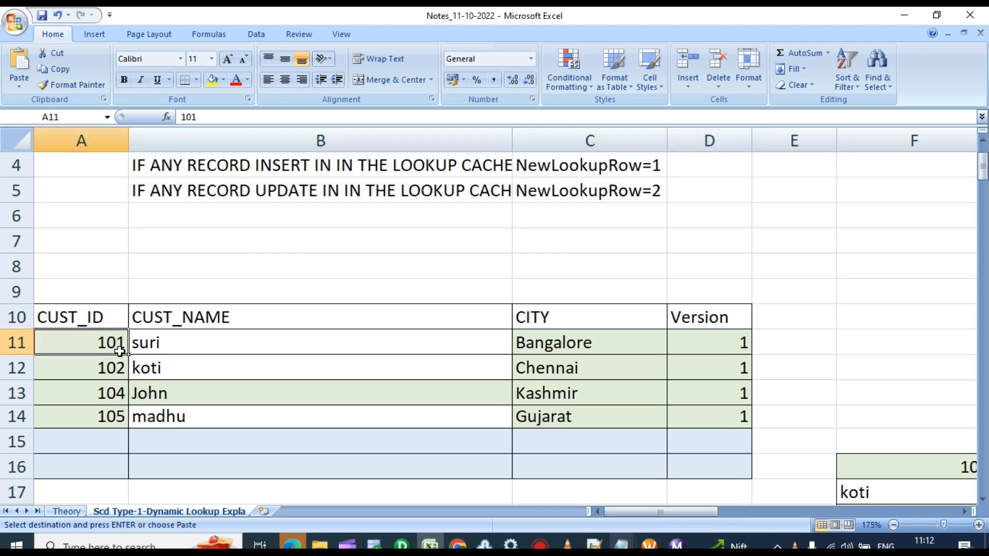
{"action": "key", "text": "ctrl+v"}
{"action": "scroll", "coordinate": [255, 379], "scroll_direction": "down", "scroll_amount": 1}
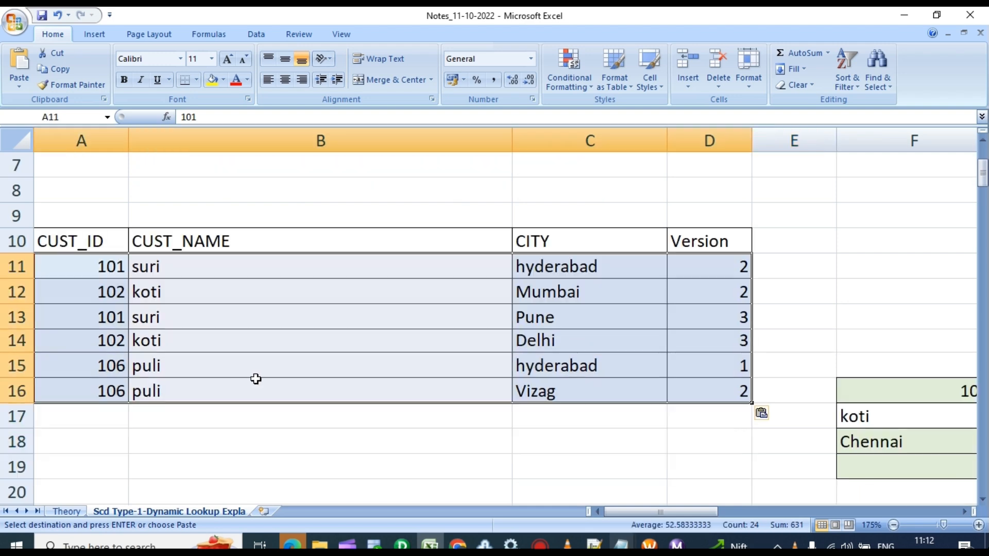
Clear the record values beside the SQ fields in F16:F19 and beside the ROUTER fields in I16:I20
{"action": "left_click_drag", "start_coordinate": [617, 511], "coordinate": [659, 512]}
{"action": "left_click_drag", "start_coordinate": [206, 392], "coordinate": [224, 451]}
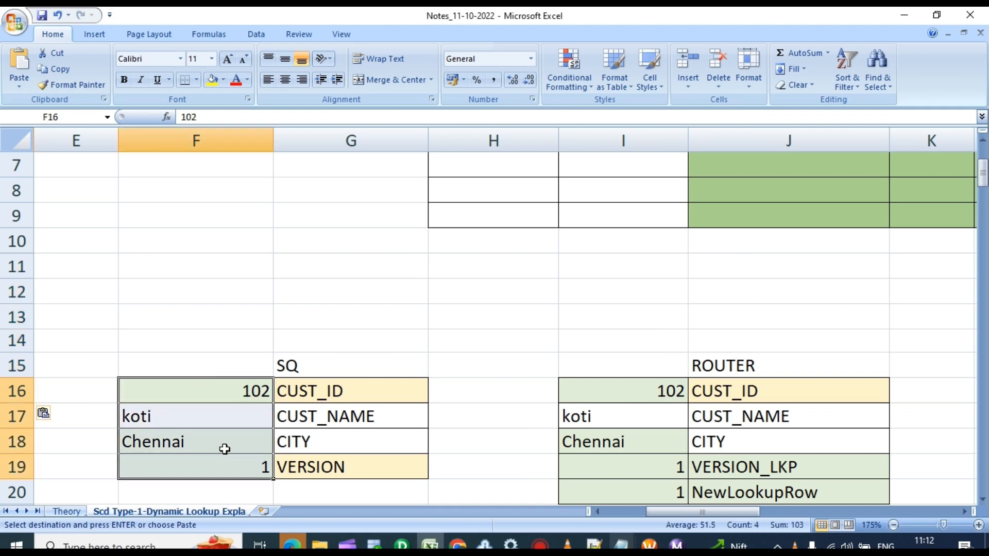
{"action": "key", "text": "Delete"}
{"action": "left_click_drag", "start_coordinate": [608, 400], "coordinate": [629, 483]}
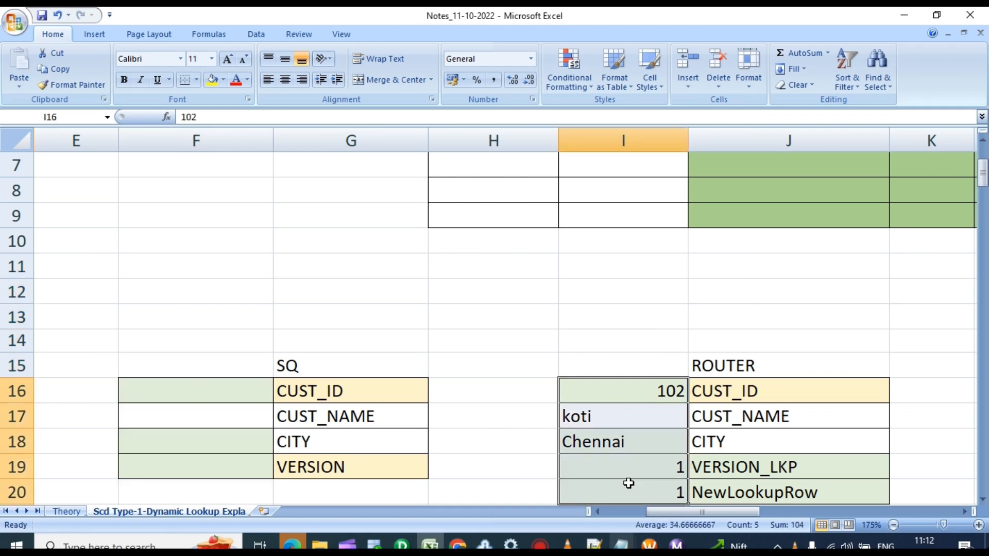
{"action": "key", "text": "Delete"}
Clear the record values in I24:I28 beside the fields of the NewLookupRow=1 group
{"action": "scroll", "coordinate": [630, 479], "scroll_direction": "down", "scroll_amount": 2}
{"action": "left_click_drag", "start_coordinate": [634, 441], "coordinate": [634, 466]}
{"action": "key", "text": "Delete"}
{"action": "scroll", "coordinate": [699, 502], "scroll_direction": "down", "scroll_amount": 2}
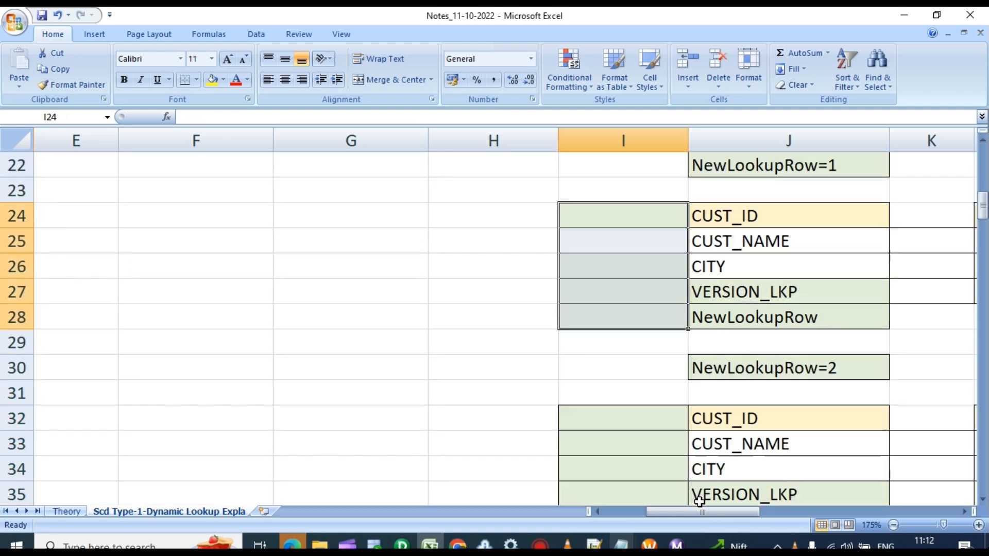
Copy the four customer IDs in M41:M44 of DIM_Customers into the dynamic lookup cache's Cust_id column, starting at K3
{"action": "scroll", "coordinate": [673, 451], "scroll_direction": "up", "scroll_amount": 3}
{"action": "left_click_drag", "start_coordinate": [701, 512], "coordinate": [770, 515]}
{"action": "scroll", "coordinate": [684, 380], "scroll_direction": "up", "scroll_amount": 4}
{"action": "scroll", "coordinate": [788, 443], "scroll_direction": "down", "scroll_amount": 12}
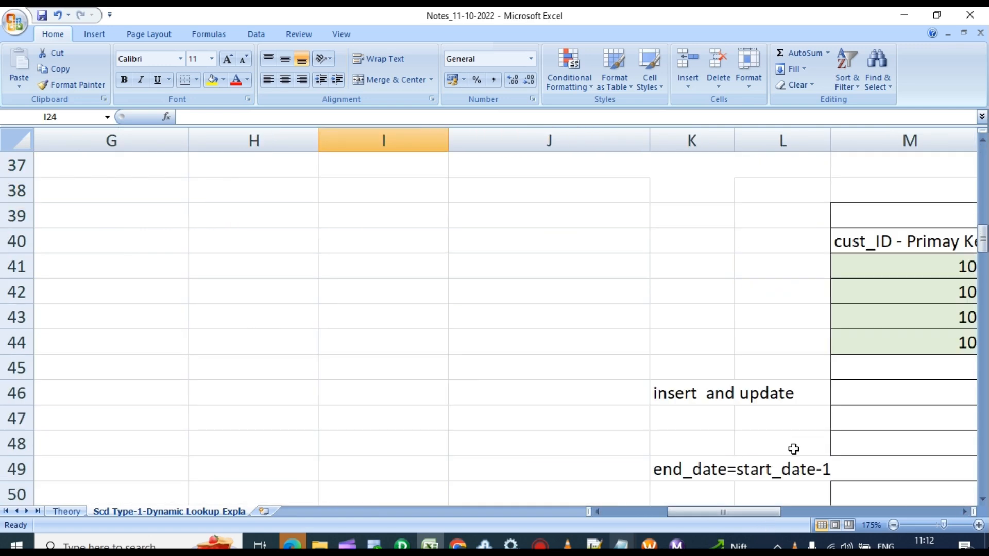
{"action": "scroll", "coordinate": [796, 453], "scroll_direction": "down", "scroll_amount": 5}
{"action": "left_click_drag", "start_coordinate": [735, 517], "coordinate": [762, 523]}
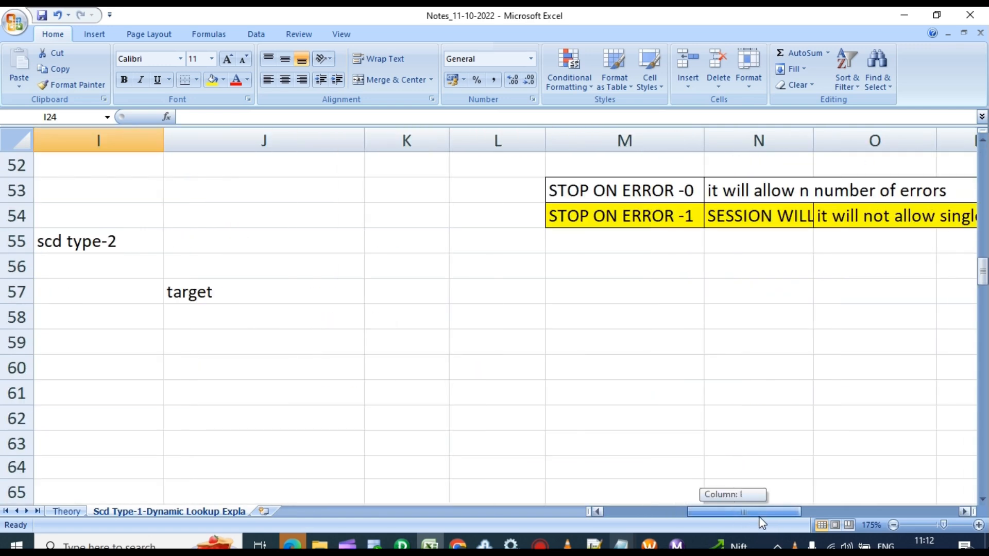
{"action": "scroll", "coordinate": [487, 316], "scroll_direction": "up", "scroll_amount": 4}
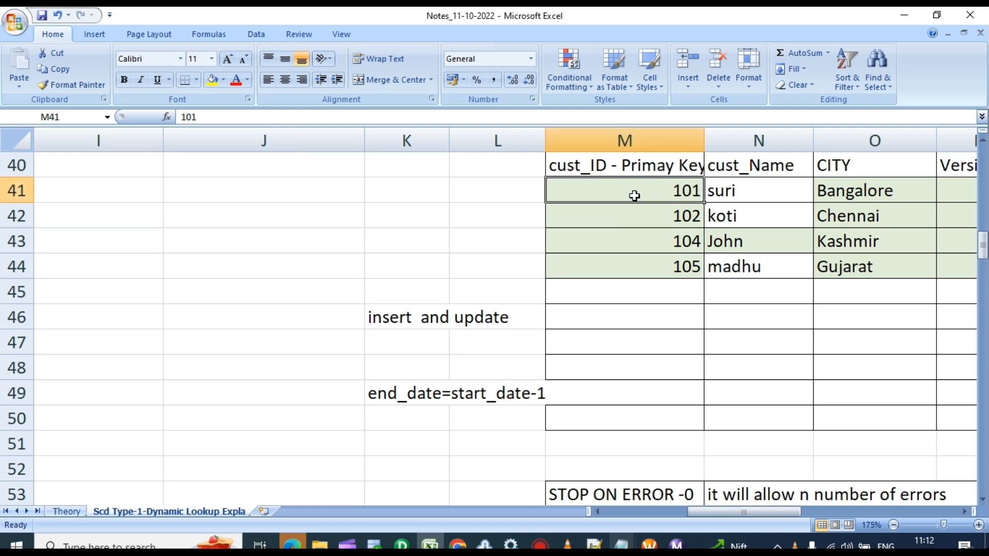
{"action": "left_click_drag", "start_coordinate": [634, 194], "coordinate": [667, 273]}
{"action": "key", "text": "ctrl+c"}
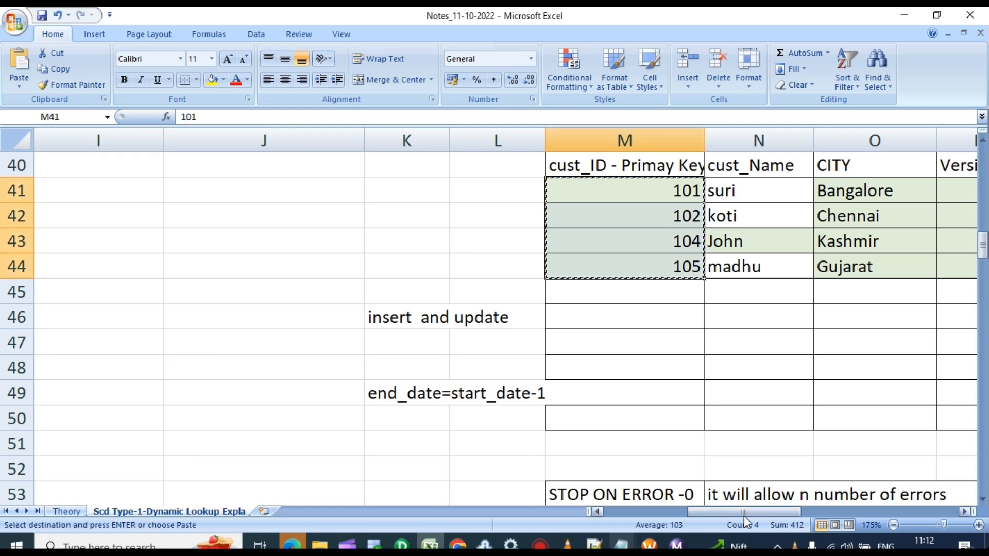
{"action": "mouse_move", "coordinate": [744, 515]}
{"action": "left_mouse_down"}
{"action": "mouse_move", "coordinate": [753, 515]}
{"action": "mouse_move", "coordinate": [732, 514]}
{"action": "left_mouse_up"}
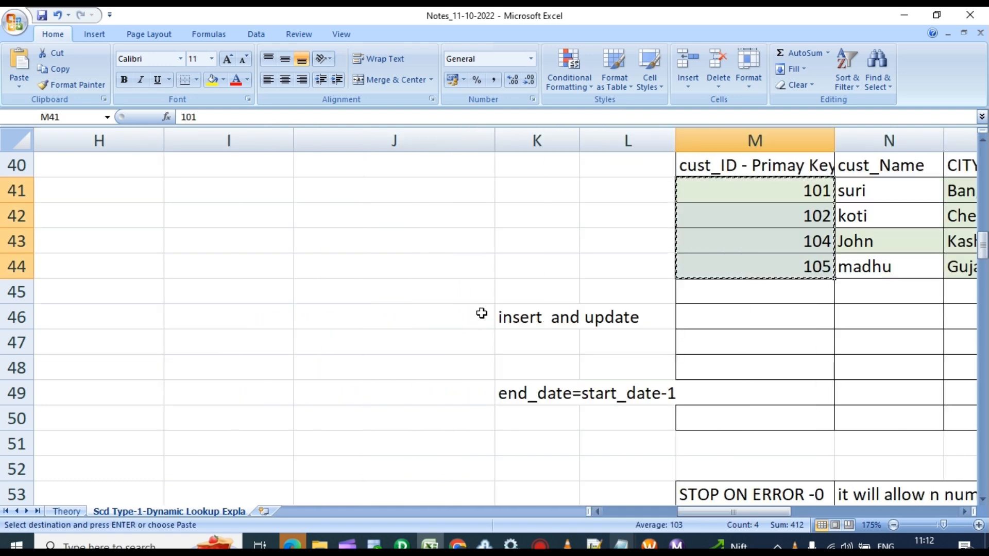
{"action": "scroll", "coordinate": [486, 289], "scroll_direction": "up", "scroll_amount": 13}
{"action": "left_click", "coordinate": [557, 243]}
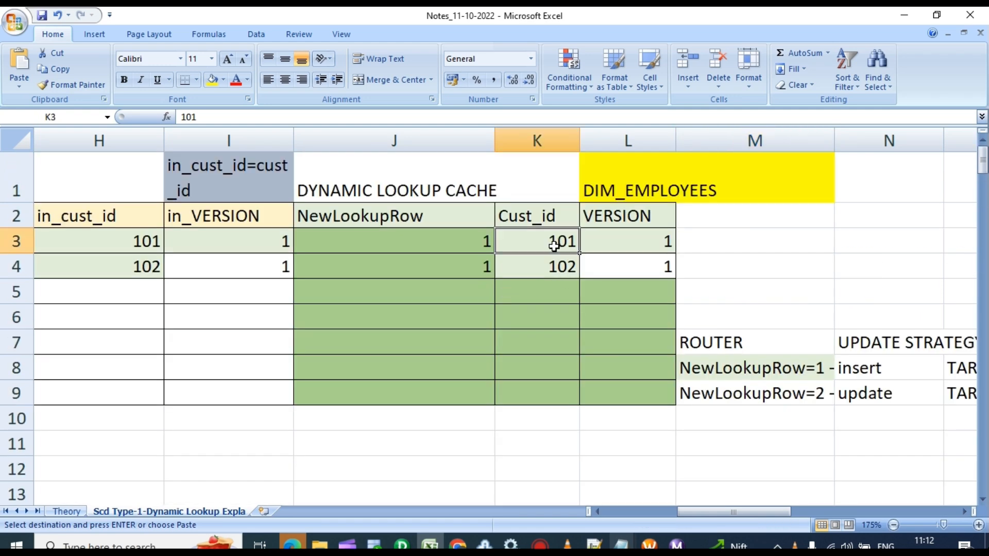
{"action": "key", "text": "ctrl+v"}
Fill VERSION and NewLookupRow with 1 in the cache rows of customers 104 and 105, copying the values from J3:J4
{"action": "left_click", "coordinate": [623, 243]}
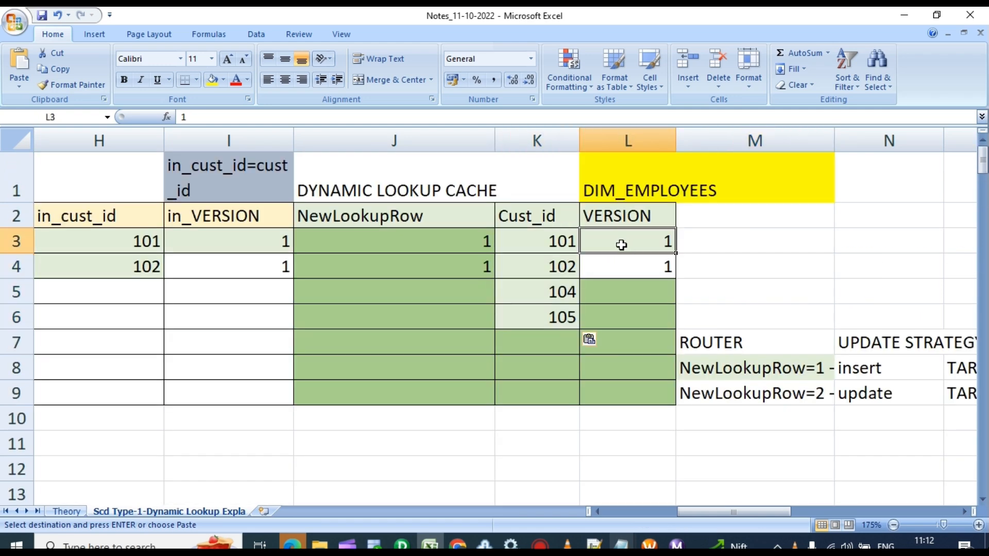
{"action": "left_click_drag", "start_coordinate": [486, 238], "coordinate": [483, 268]}
{"action": "key", "text": "ctrl+c"}
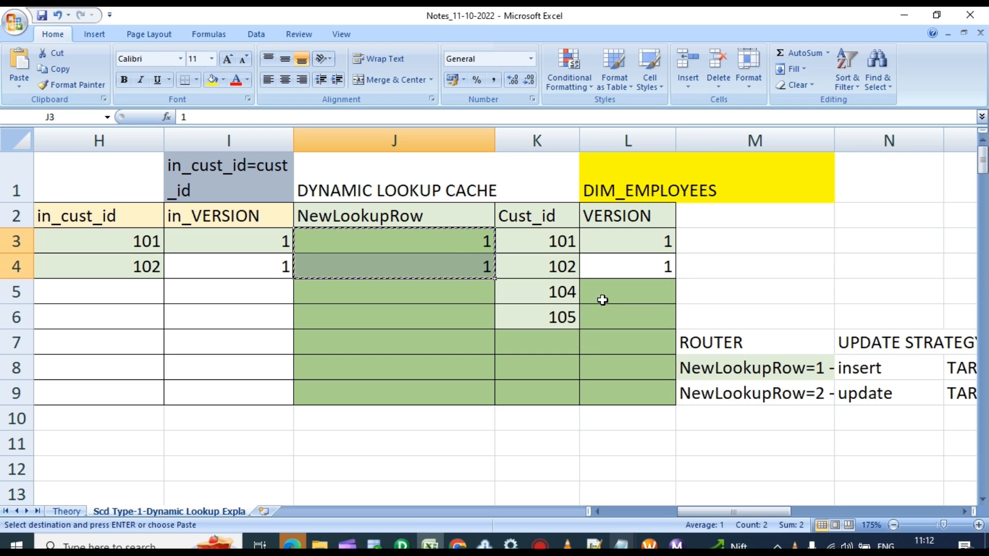
{"action": "left_click", "coordinate": [608, 291]}
{"action": "key", "text": "ctrl+v"}
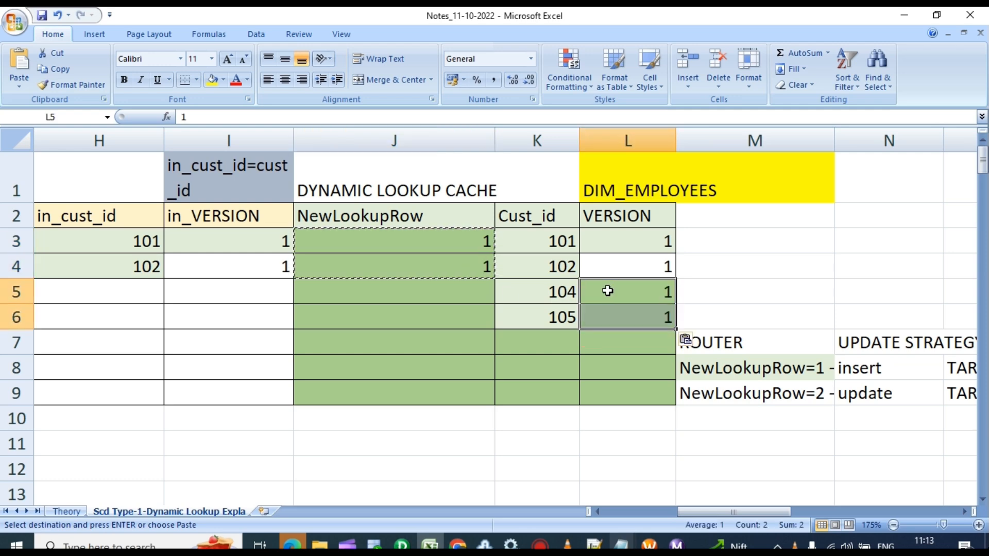
{"action": "left_click", "coordinate": [441, 299]}
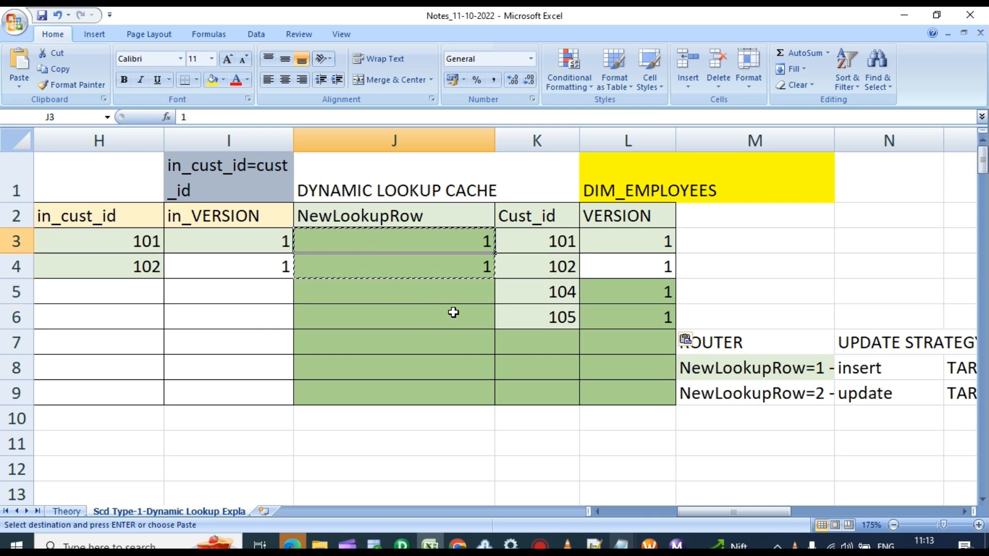
{"action": "left_click_drag", "start_coordinate": [456, 299], "coordinate": [457, 315]}
{"action": "key", "text": "ctrl+v"}
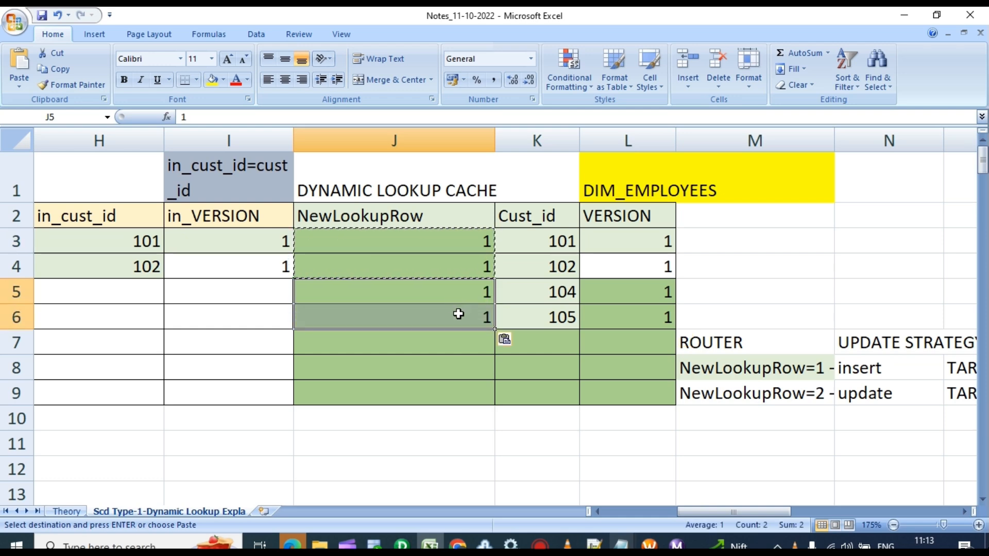
{"action": "left_click", "coordinate": [461, 344]}
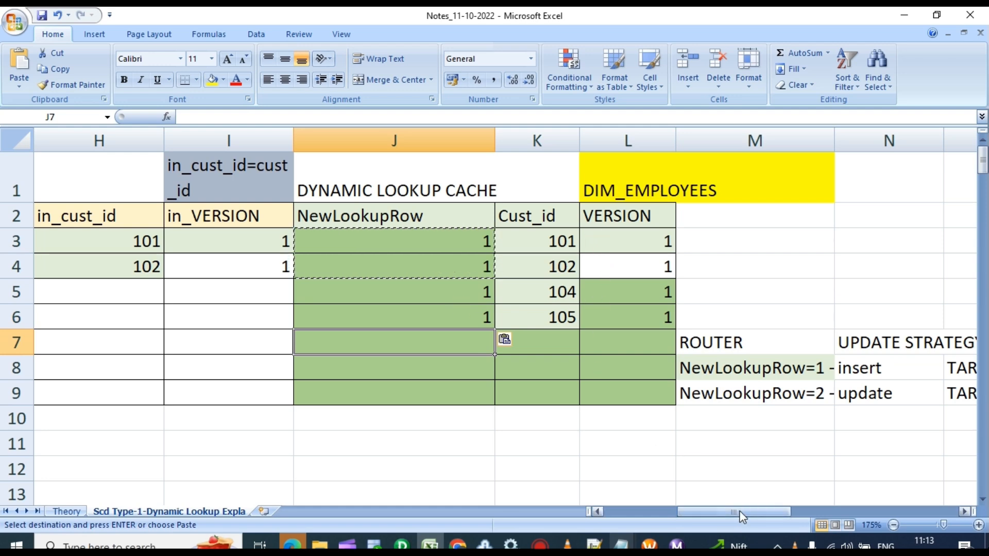
Clear the incoming in_cust_id and in_VERSION values in H3:I4, keeping the lookup cache rows
{"action": "left_click_drag", "start_coordinate": [740, 511], "coordinate": [722, 511]}
{"action": "left_click_drag", "start_coordinate": [366, 235], "coordinate": [516, 264]}
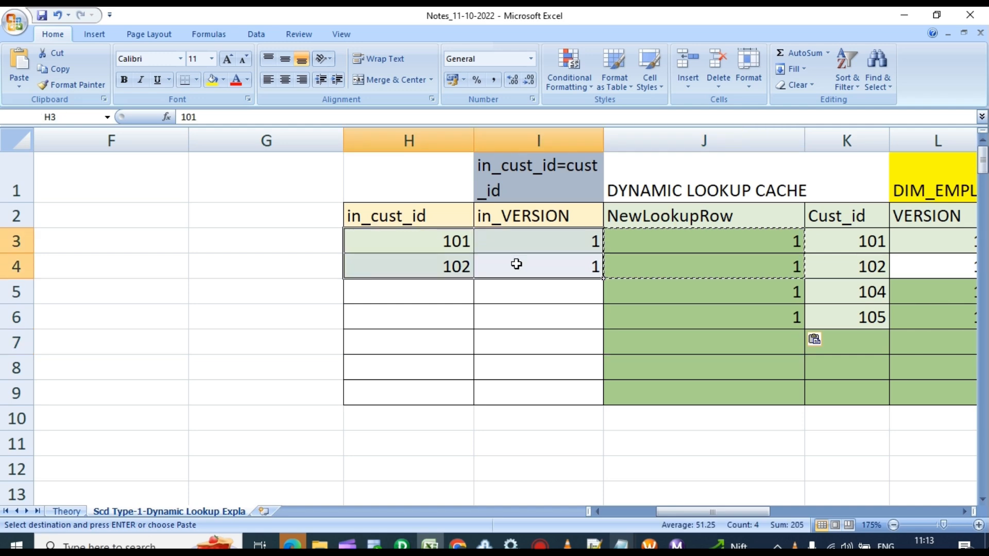
{"action": "key", "text": "Delete"}
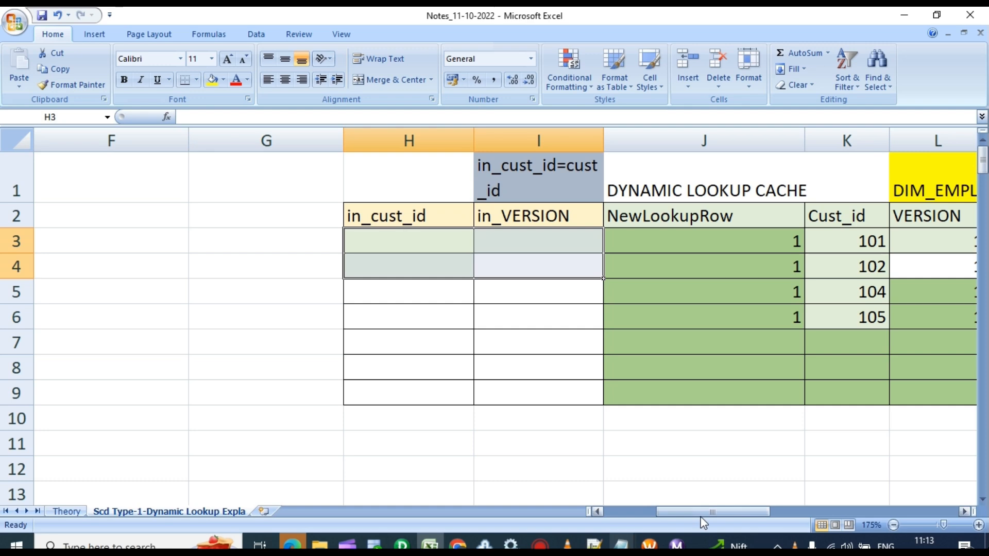
{"action": "left_click_drag", "start_coordinate": [701, 517], "coordinate": [725, 518]}
{"action": "left_click_drag", "start_coordinate": [541, 240], "coordinate": [639, 324]}
Copy the CUST_ID and CUST_NAME of the first day-2 source row into F16 and F17 beside the SQ fields
{"action": "left_click_drag", "start_coordinate": [718, 517], "coordinate": [645, 515]}
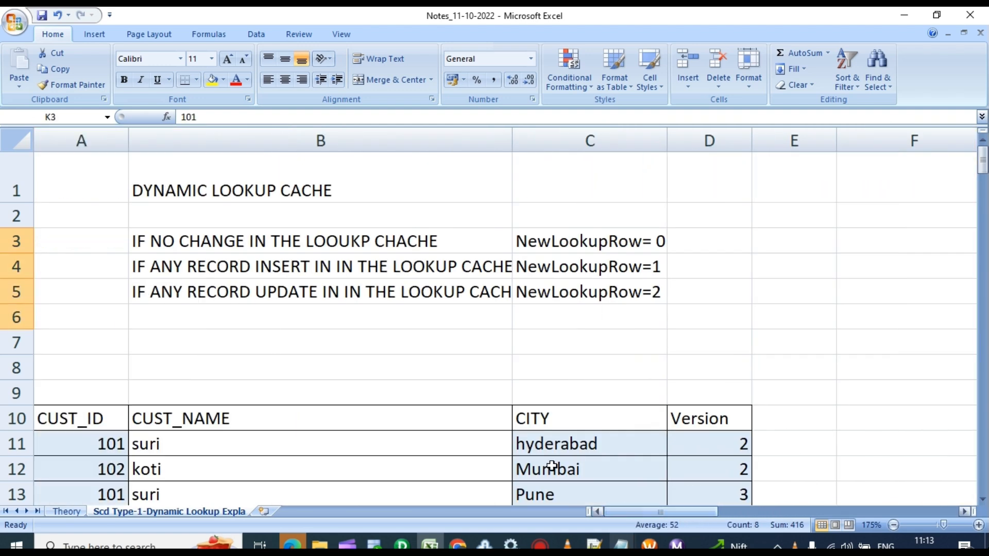
{"action": "scroll", "coordinate": [337, 397], "scroll_direction": "down", "scroll_amount": 1}
{"action": "left_click", "coordinate": [114, 343]}
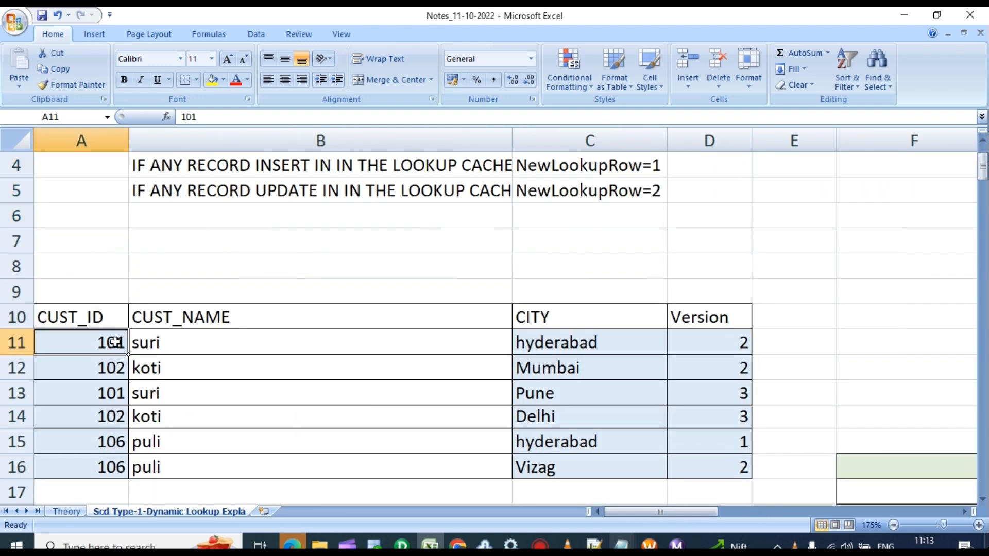
{"action": "key", "text": "ctrl+c"}
{"action": "scroll", "coordinate": [474, 370], "scroll_direction": "down", "scroll_amount": 2}
{"action": "left_click", "coordinate": [852, 309]}
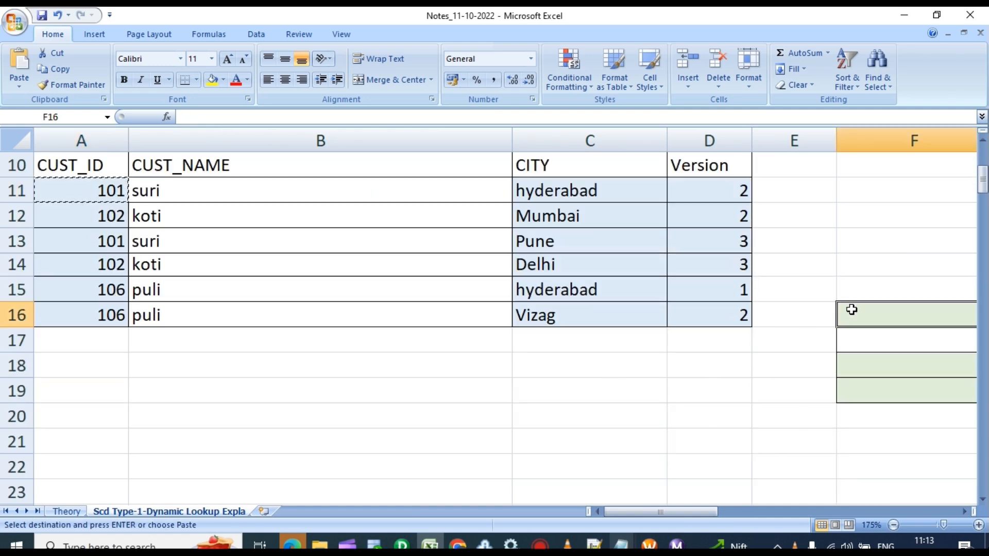
{"action": "key", "text": "ctrl+v"}
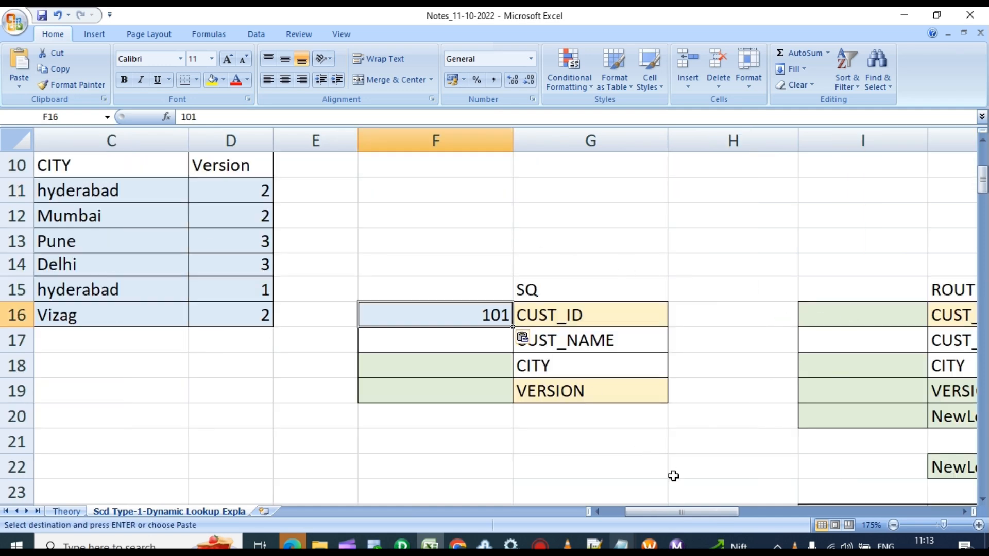
{"action": "left_click", "coordinate": [599, 511]}
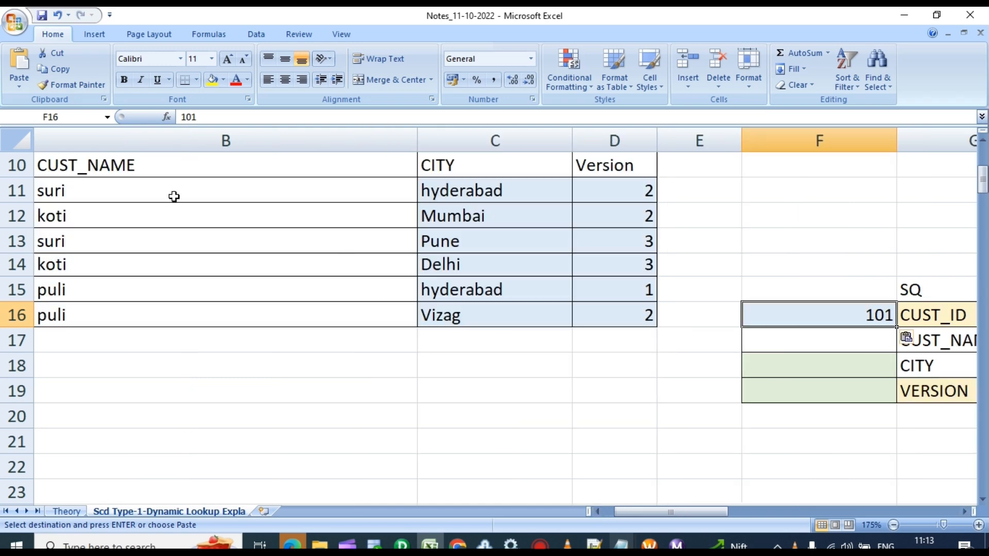
{"action": "left_click", "coordinate": [93, 194]}
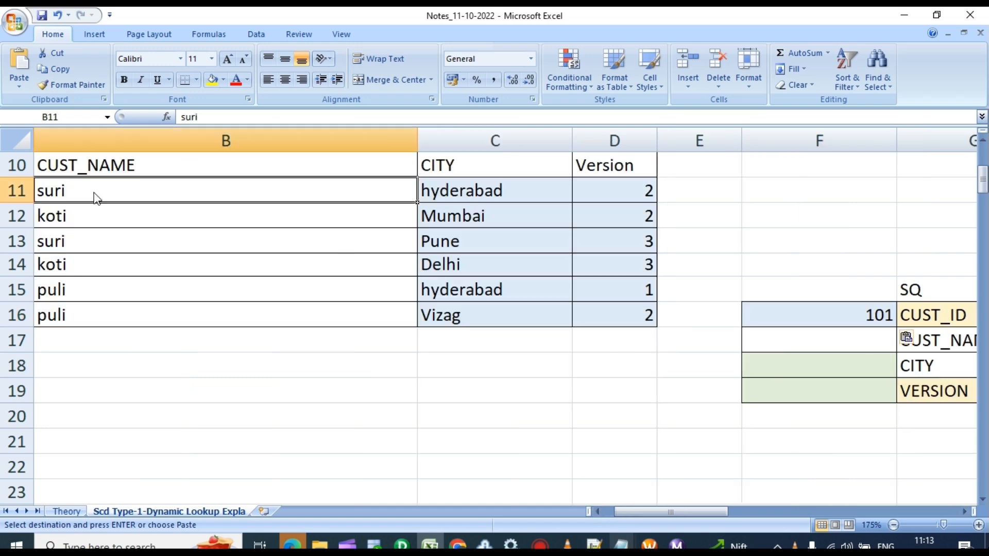
{"action": "key", "text": "ctrl+c"}
{"action": "left_click", "coordinate": [862, 342]}
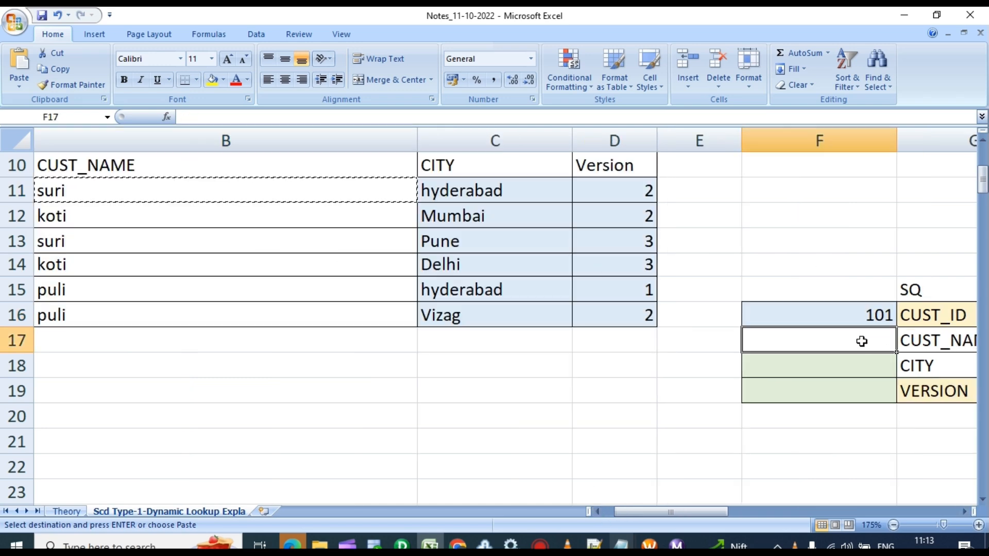
{"action": "key", "text": "ctrl+v"}
Copy the first source row's city hyderabad and version 2 into F18 and F19 beside the SQ fields
{"action": "left_click", "coordinate": [456, 193]}
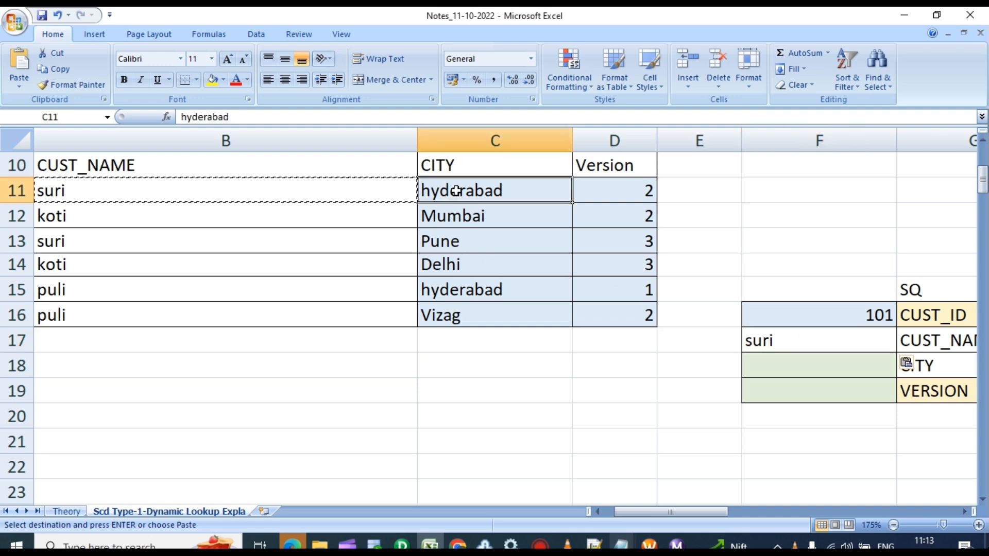
{"action": "key", "text": "ctrl+c"}
{"action": "left_click", "coordinate": [789, 360]}
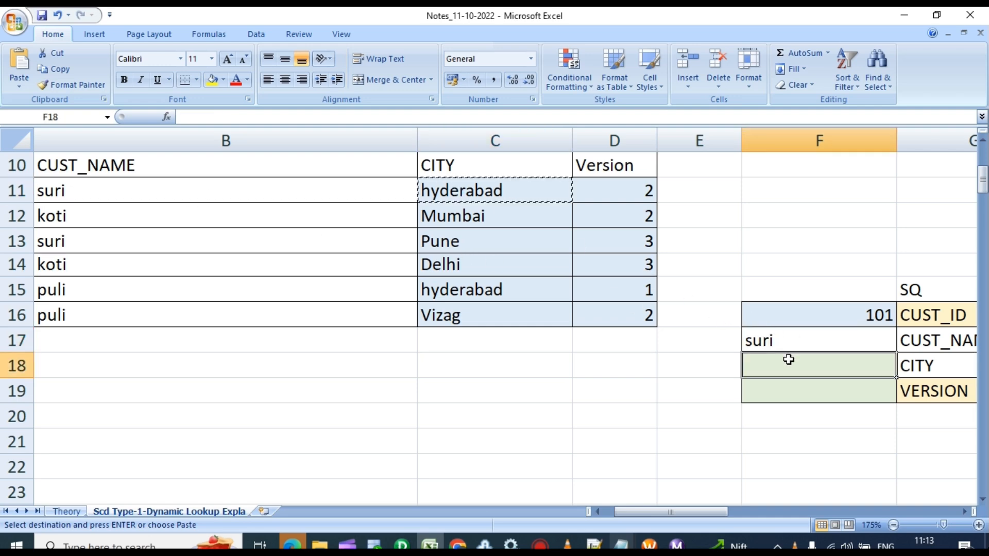
{"action": "key", "text": "ctrl+v"}
{"action": "left_click", "coordinate": [588, 193]}
{"action": "key", "text": "ctrl+c"}
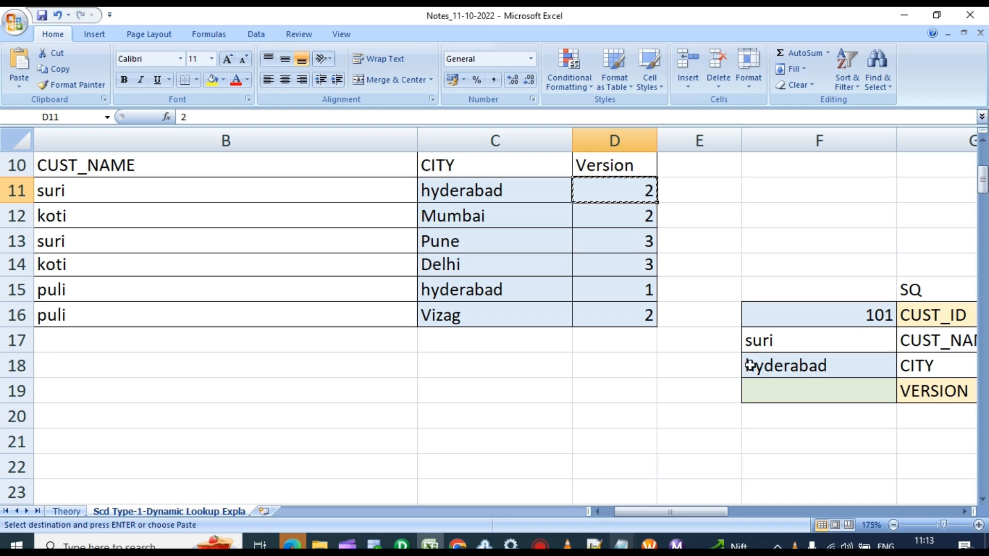
{"action": "left_click", "coordinate": [783, 384]}
{"action": "key", "text": "ctrl+v"}
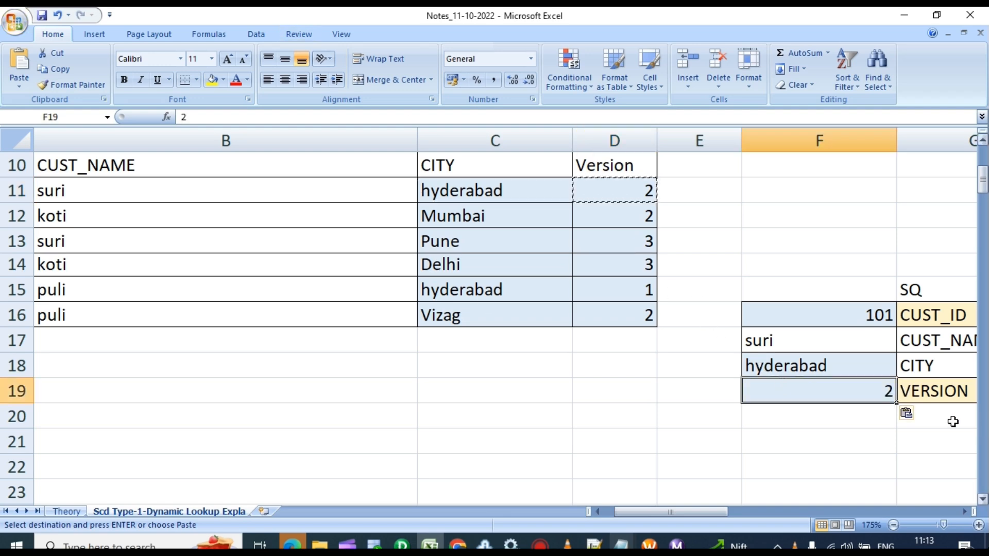
Pass the SQ record to the lookup input by setting in_cust_id to 101 in H3 and in_VERSION to 2 in I3
{"action": "scroll", "coordinate": [756, 401], "scroll_direction": "up", "scroll_amount": 3}
{"action": "left_click_drag", "start_coordinate": [683, 515], "coordinate": [716, 515]}
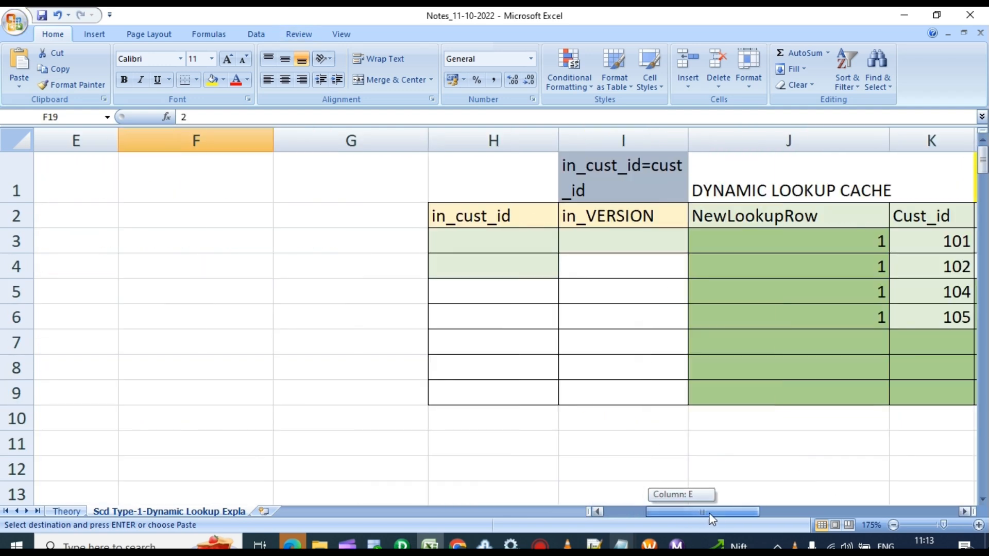
{"action": "scroll", "coordinate": [603, 392], "scroll_direction": "down", "scroll_amount": 2}
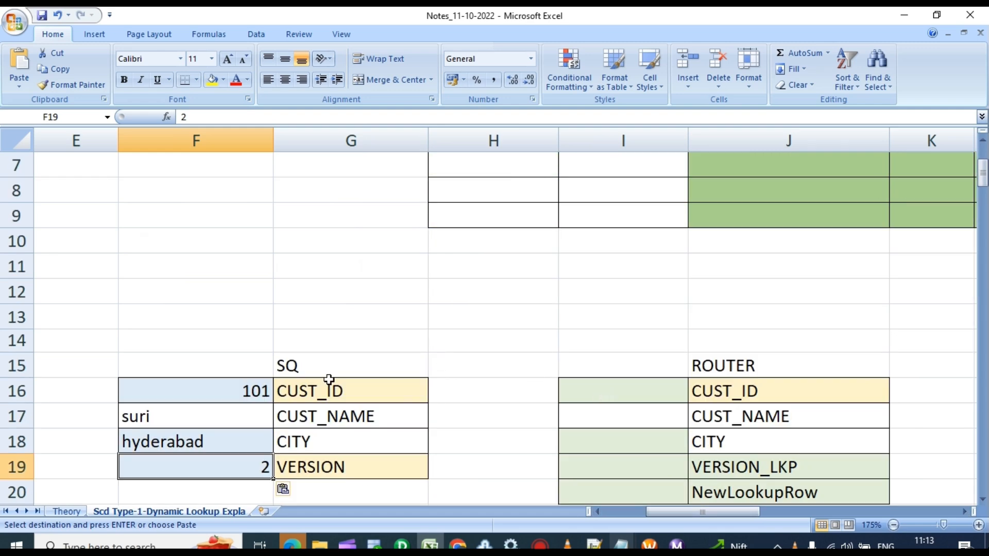
{"action": "left_click", "coordinate": [221, 392]}
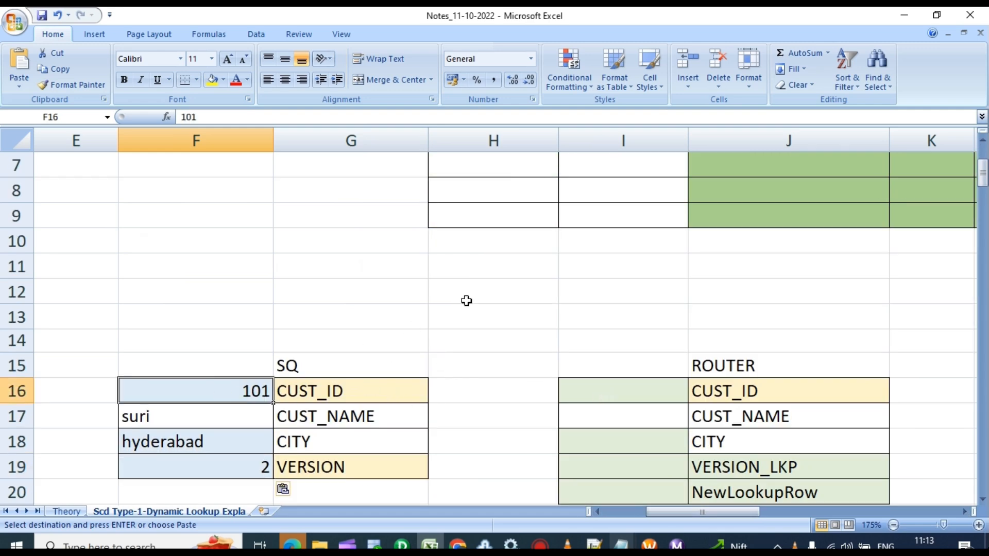
{"action": "scroll", "coordinate": [483, 293], "scroll_direction": "up", "scroll_amount": 2}
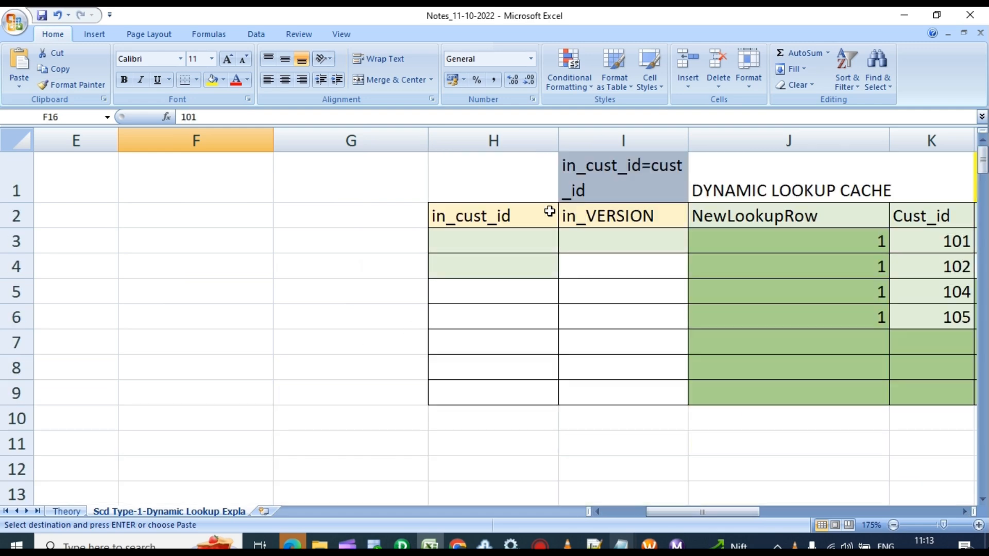
{"action": "left_click", "coordinate": [499, 240]}
{"action": "key", "text": "ctrl+v"}
{"action": "left_click", "coordinate": [628, 232]}
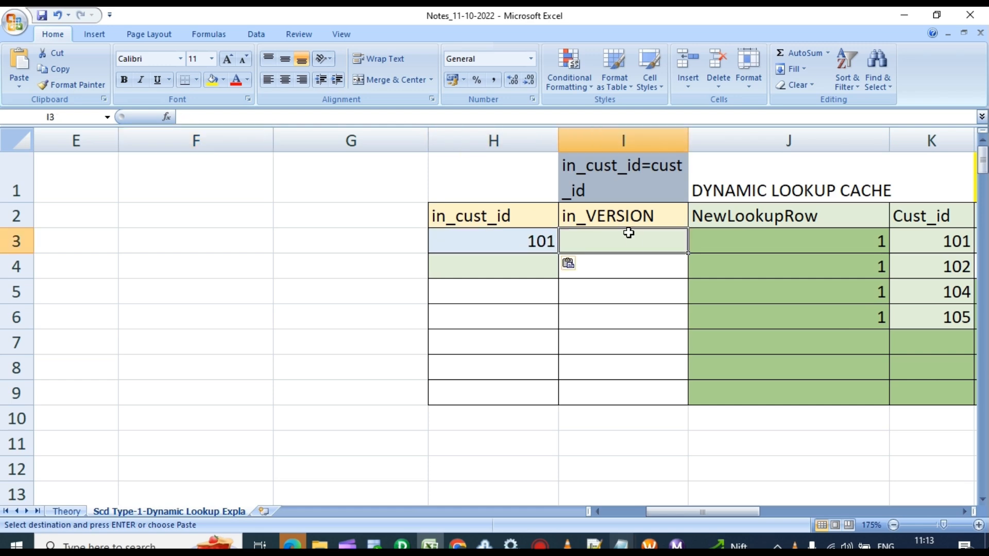
{"action": "scroll", "coordinate": [631, 237], "scroll_direction": "down", "scroll_amount": 2}
{"action": "scroll", "coordinate": [623, 285], "scroll_direction": "up", "scroll_amount": 2}
{"action": "type", "text": "2"}
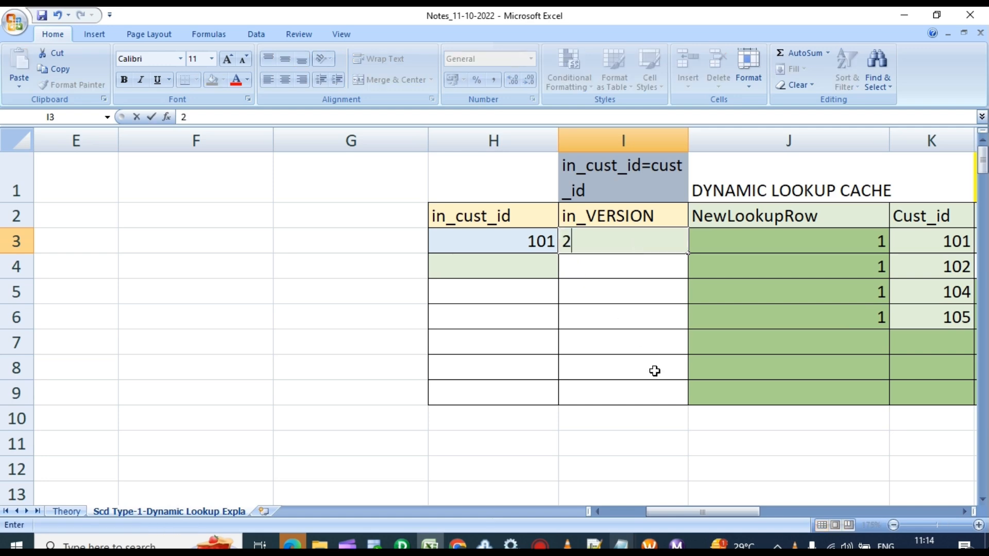
Compare the incoming in_cust_id and in_VERSION in row 3 with Cust_id and VERSION of the first lookup cache row
{"action": "left_click_drag", "start_coordinate": [736, 511], "coordinate": [754, 512]}
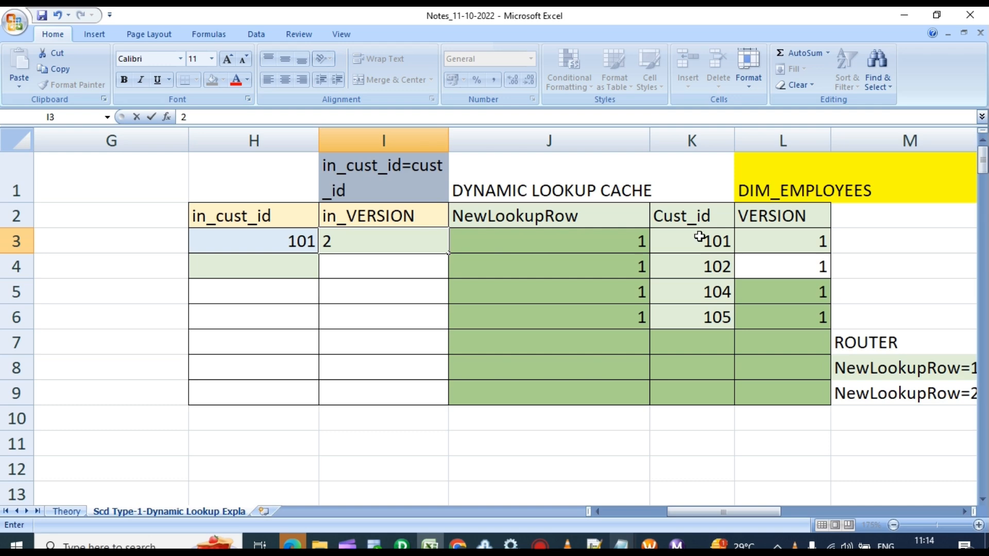
{"action": "left_click", "coordinate": [708, 241]}
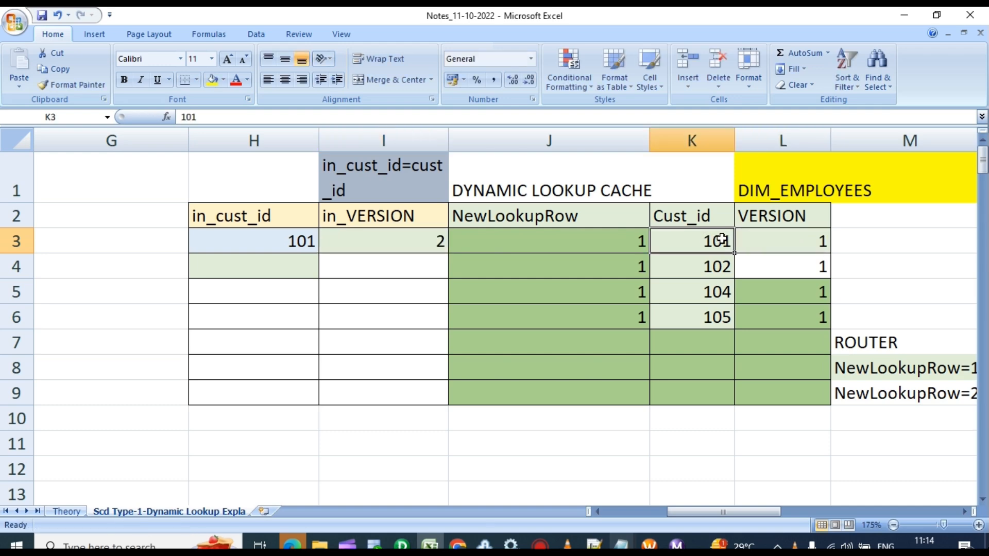
{"action": "double_click", "coordinate": [728, 241]}
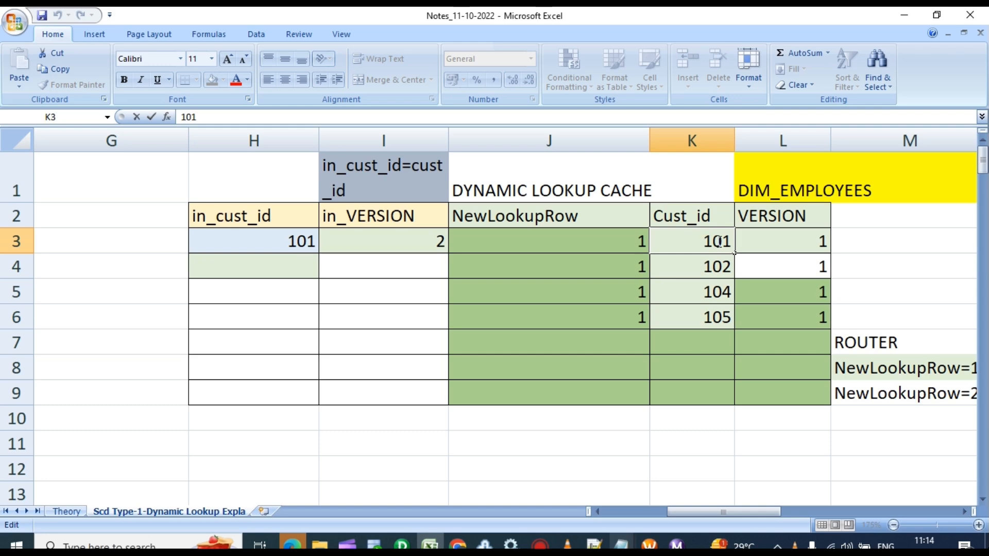
{"action": "double_click", "coordinate": [730, 240]}
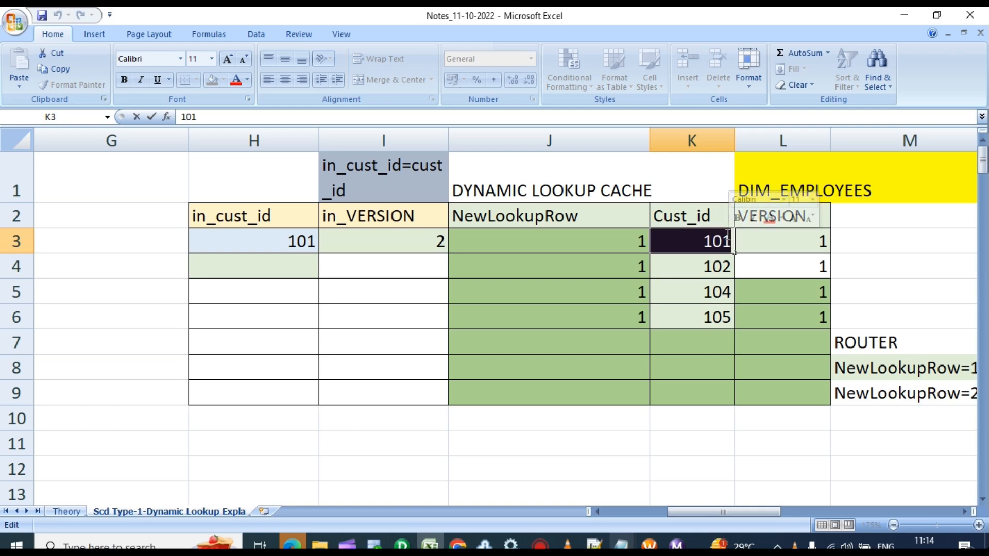
{"action": "left_click", "coordinate": [732, 242]}
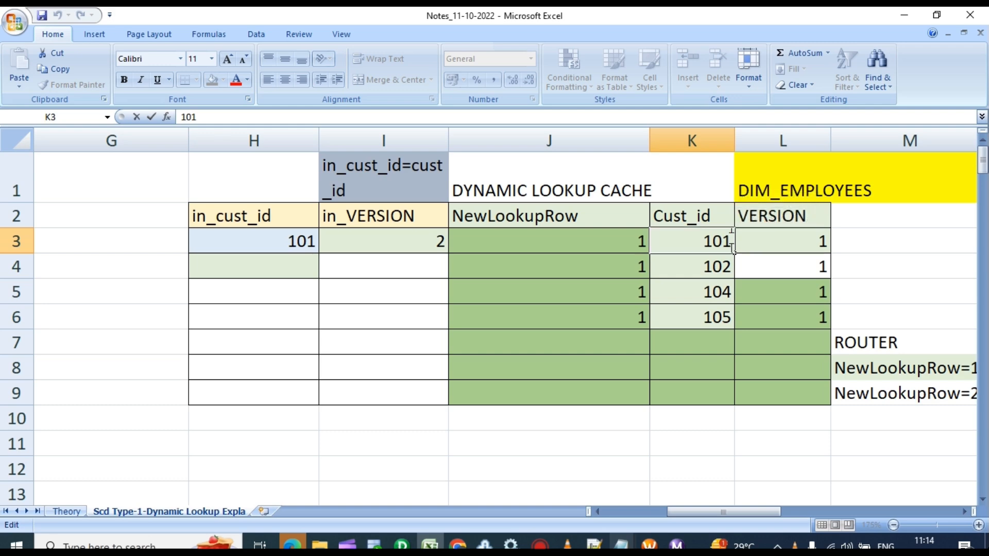
{"action": "left_click", "coordinate": [780, 247]}
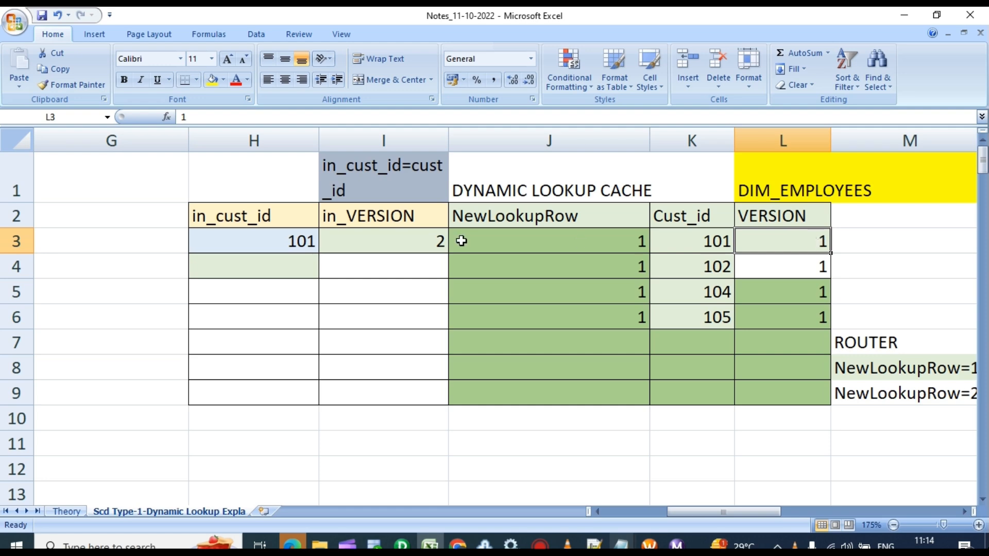
{"action": "left_click", "coordinate": [430, 240]}
{"action": "left_click", "coordinate": [794, 243]}
{"action": "left_click", "coordinate": [784, 216]}
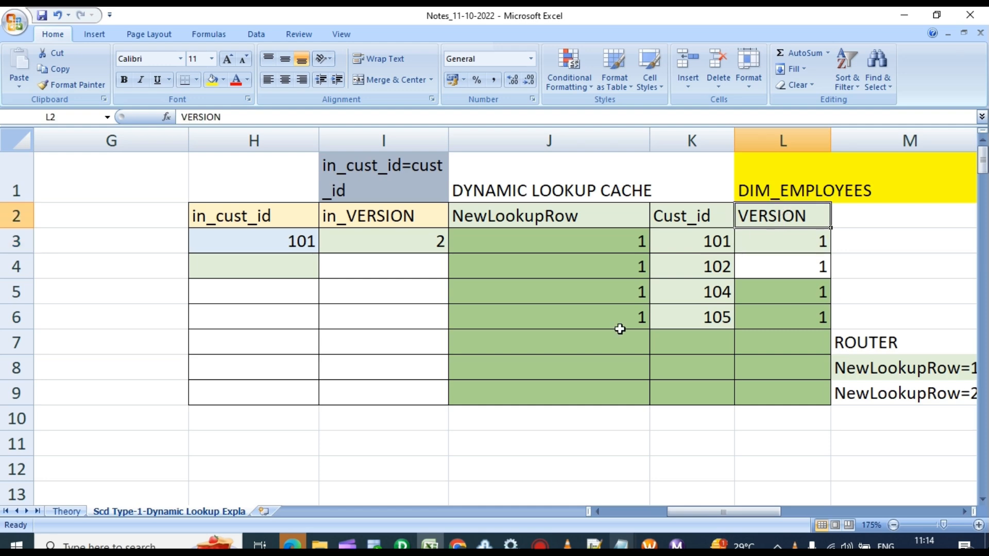
Switch to PowerCenter Designer and review the ports and associated expressions of the LKPTRANS_dynamic lookup
{"action": "left_click", "coordinate": [401, 545]}
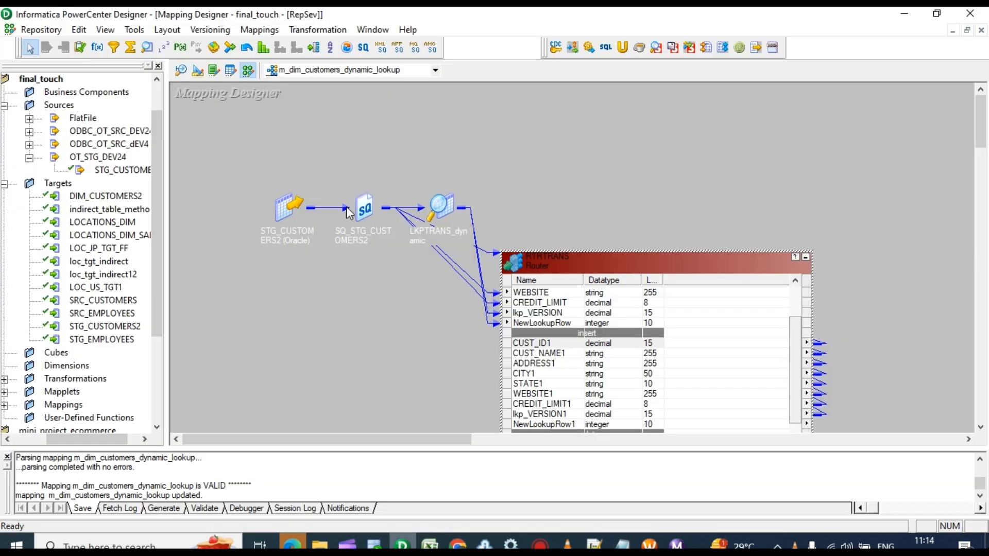
{"action": "double_click", "coordinate": [444, 215]}
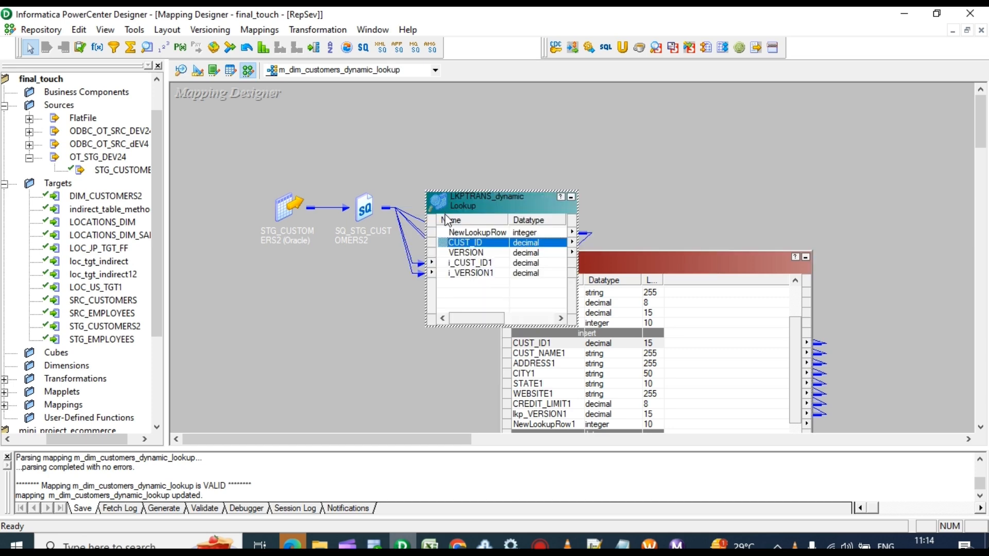
{"action": "left_click", "coordinate": [489, 250]}
{"action": "double_click", "coordinate": [489, 250]}
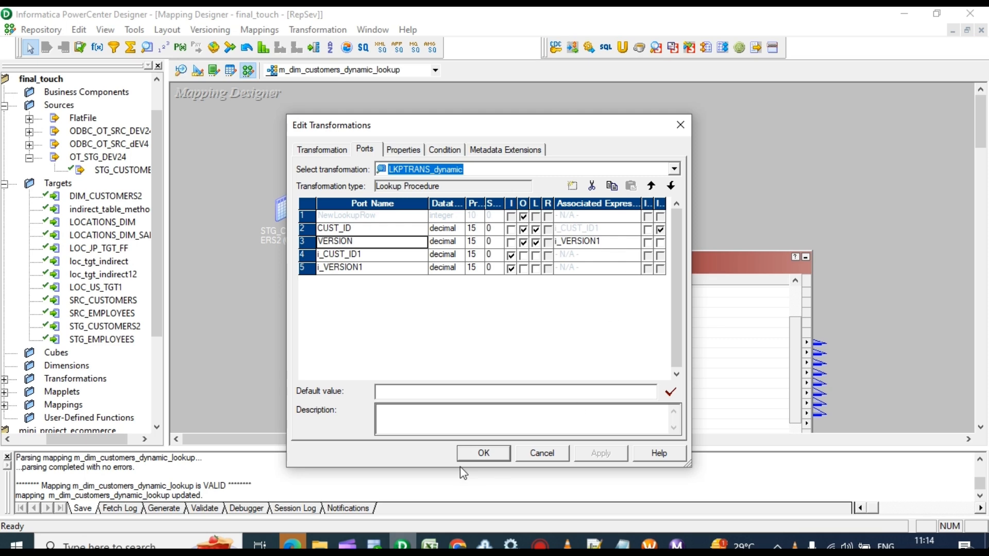
{"action": "left_click", "coordinate": [484, 452]}
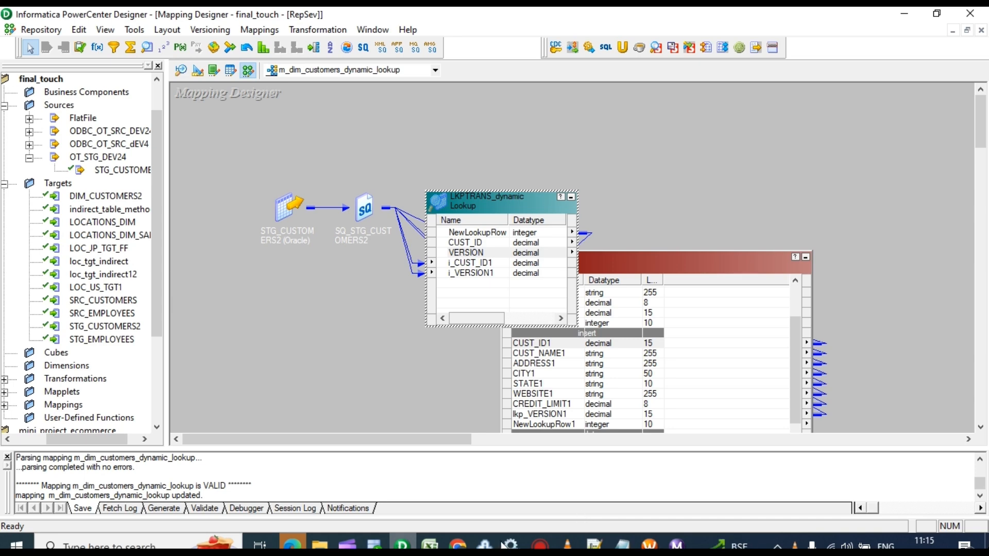
Back in Excel, set NewLookupRow for cache record 101 to 2 in J3 and clear J4:J7
{"action": "left_click", "coordinate": [429, 544]}
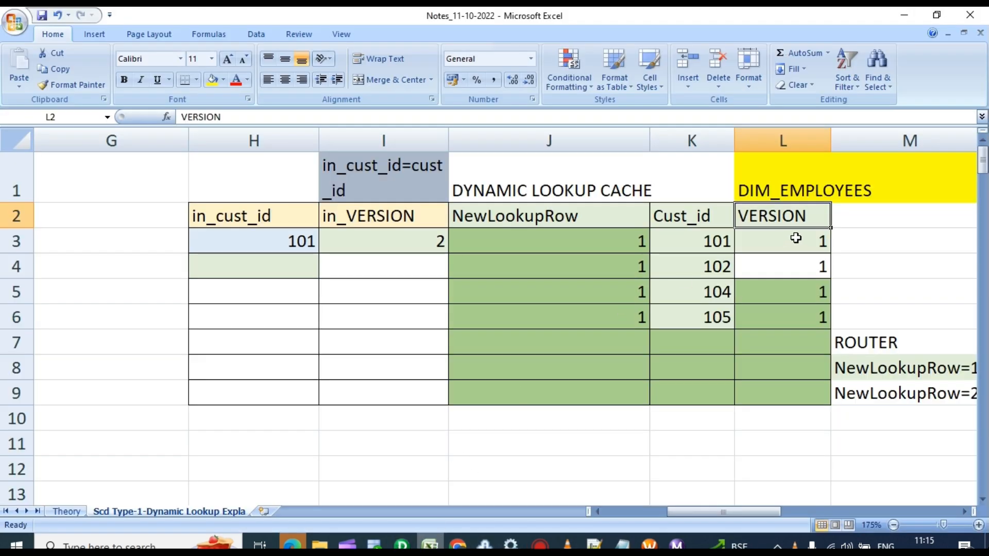
{"action": "left_click", "coordinate": [608, 248]}
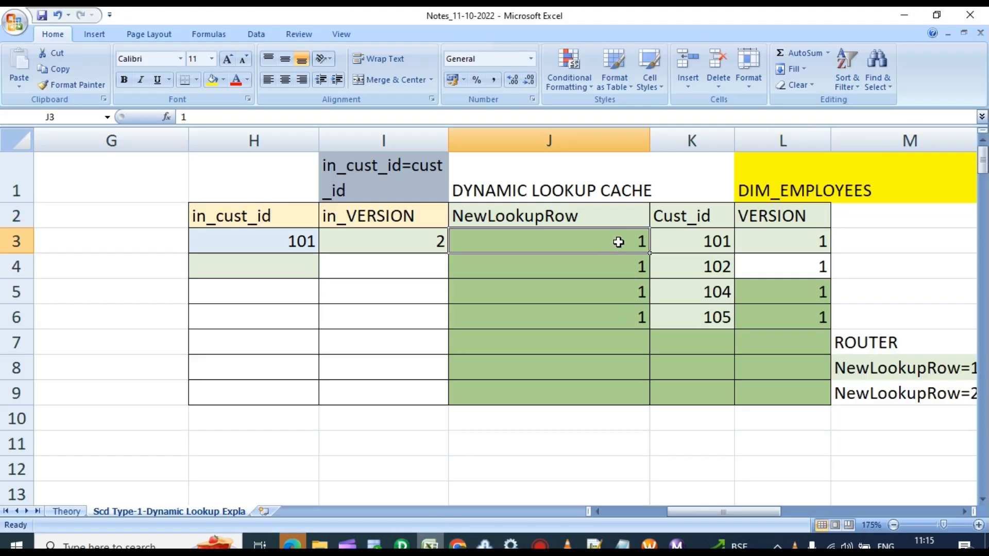
{"action": "type", "text": "2"}
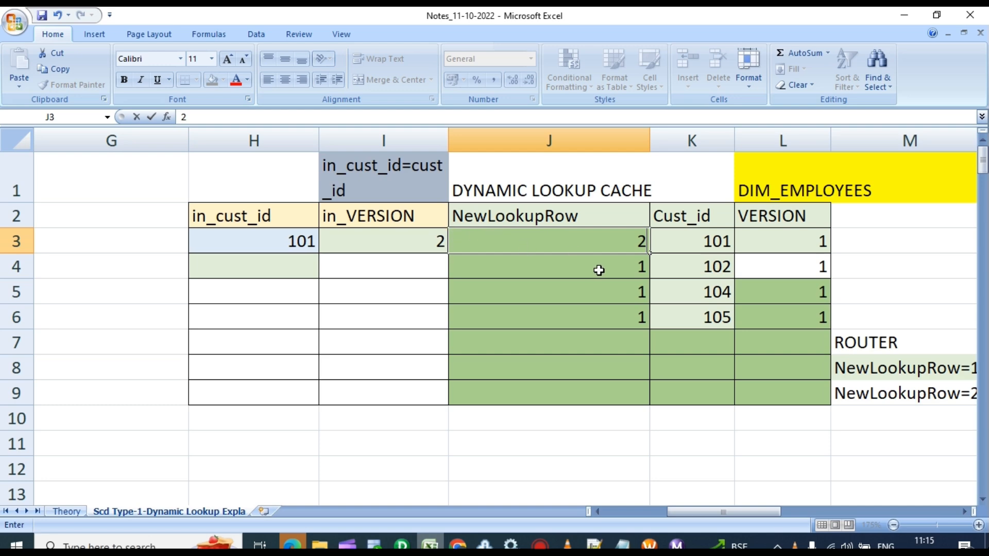
{"action": "left_click_drag", "start_coordinate": [598, 269], "coordinate": [619, 342]}
{"action": "key", "text": "Delete"}
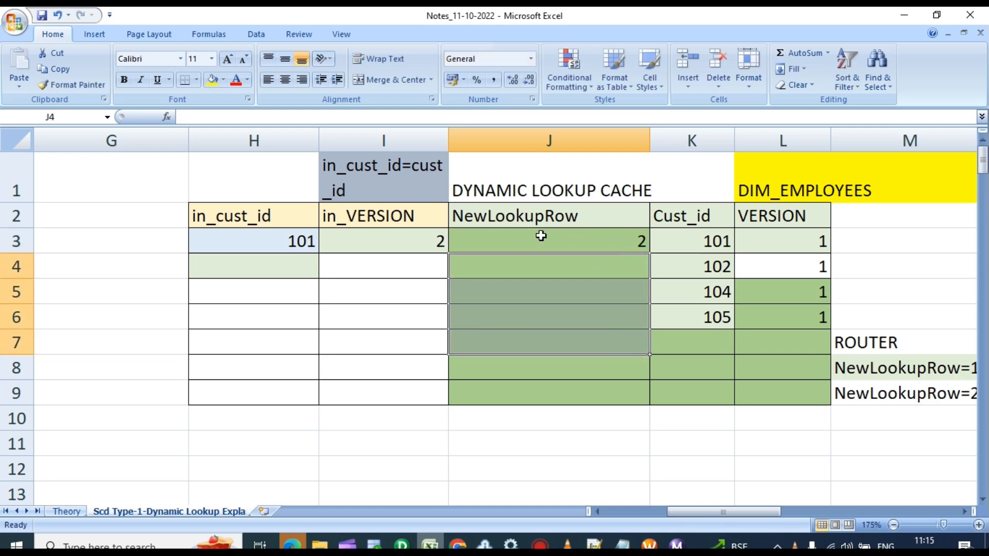
Check the NewLookupRow rules in B3:C5 for unchanged, inserted and updated lookup cache records
{"action": "left_click_drag", "start_coordinate": [709, 514], "coordinate": [644, 514]}
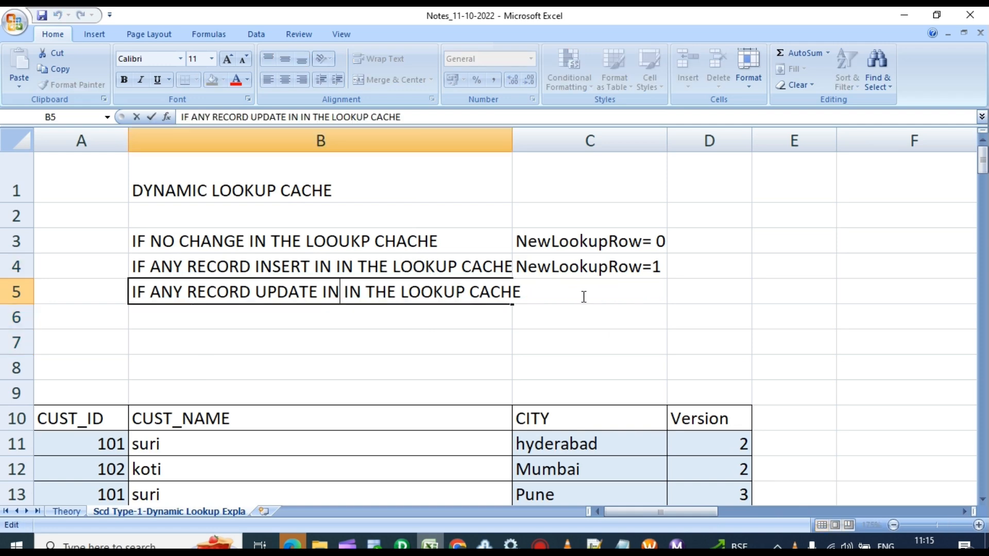
{"action": "left_click", "coordinate": [419, 361]}
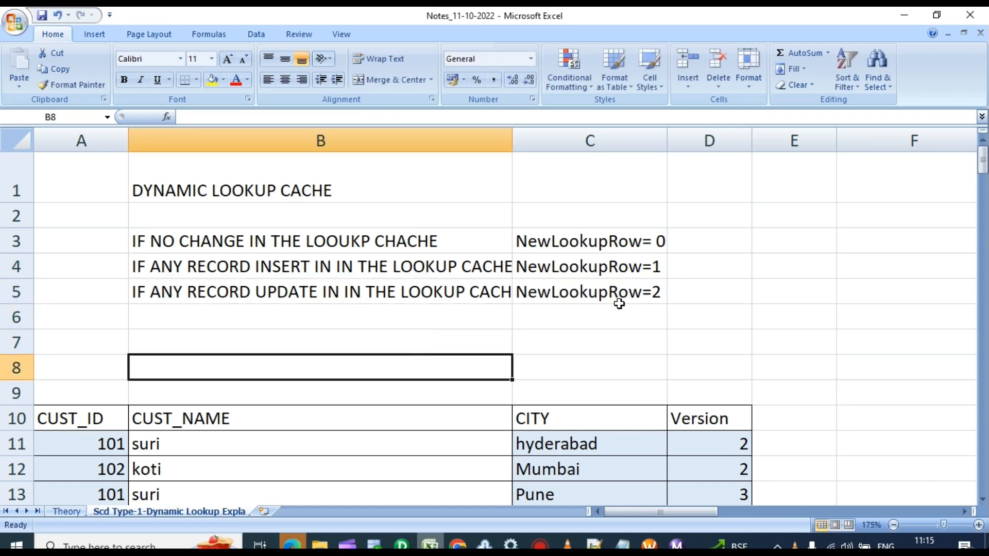
{"action": "left_click_drag", "start_coordinate": [678, 512], "coordinate": [746, 509]}
Copy the SQ record values from F16:F19 into the router fields I16:I19 and set the router's NewLookupRow to 2 in I20
{"action": "scroll", "coordinate": [499, 311], "scroll_direction": "down", "scroll_amount": 3}
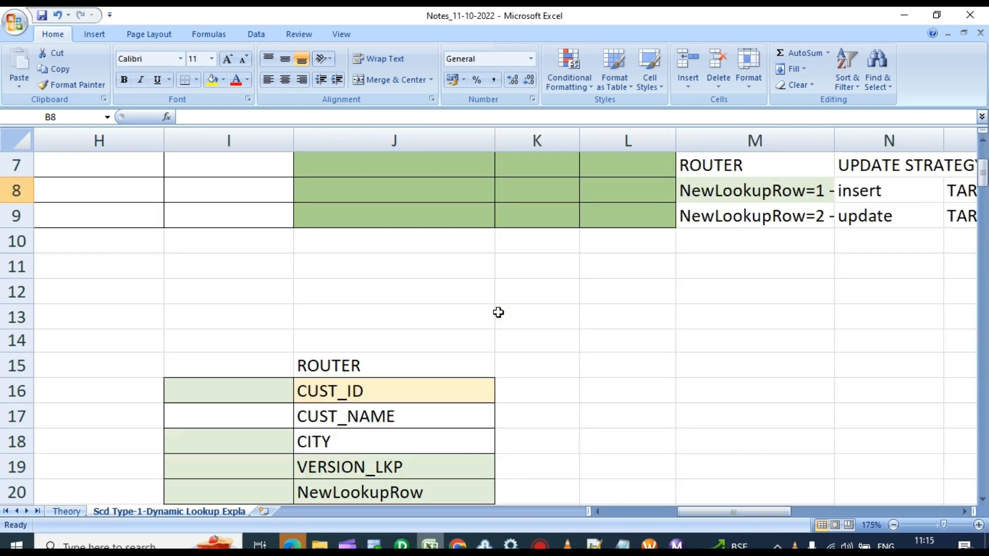
{"action": "scroll", "coordinate": [453, 297], "scroll_direction": "up", "scroll_amount": 1}
{"action": "scroll", "coordinate": [452, 296], "scroll_direction": "down", "scroll_amount": 1}
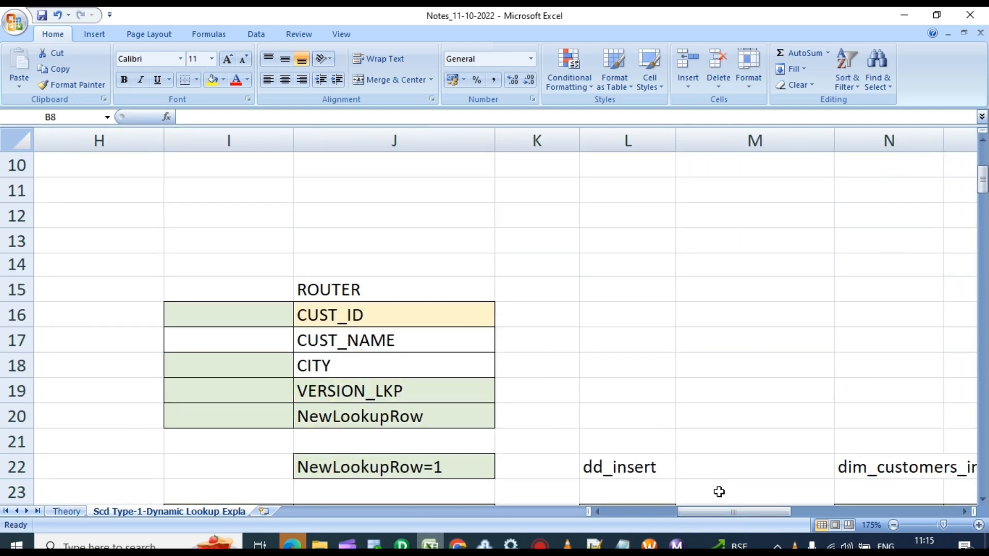
{"action": "left_click_drag", "start_coordinate": [722, 513], "coordinate": [705, 509]}
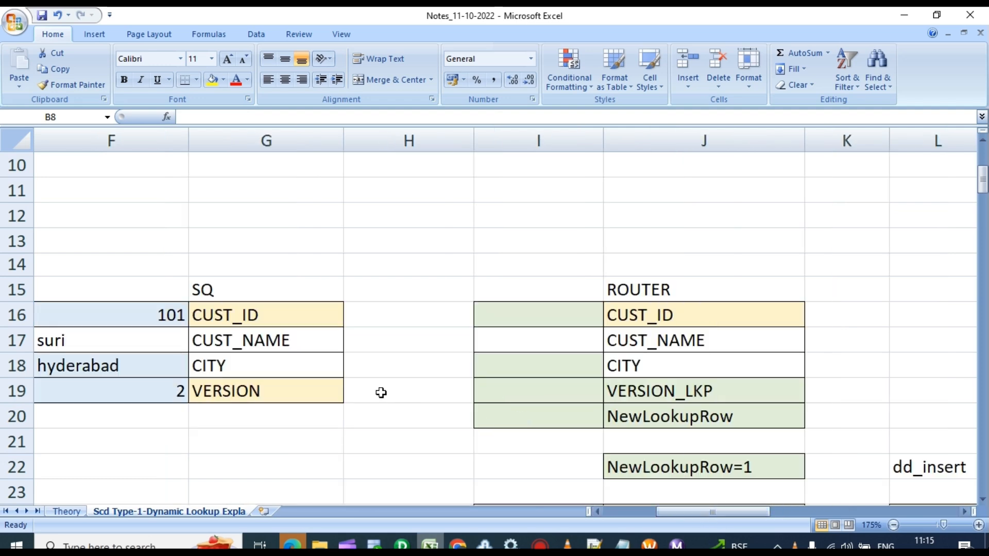
{"action": "left_click_drag", "start_coordinate": [150, 327], "coordinate": [159, 382]}
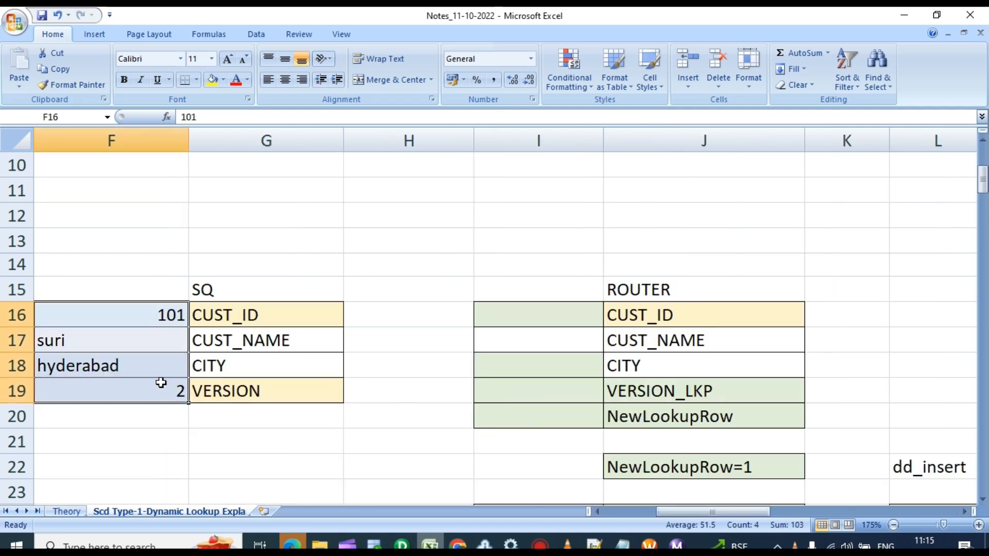
{"action": "key", "text": "ctrl+c"}
{"action": "left_click", "coordinate": [514, 319]}
{"action": "key", "text": "ctrl+v"}
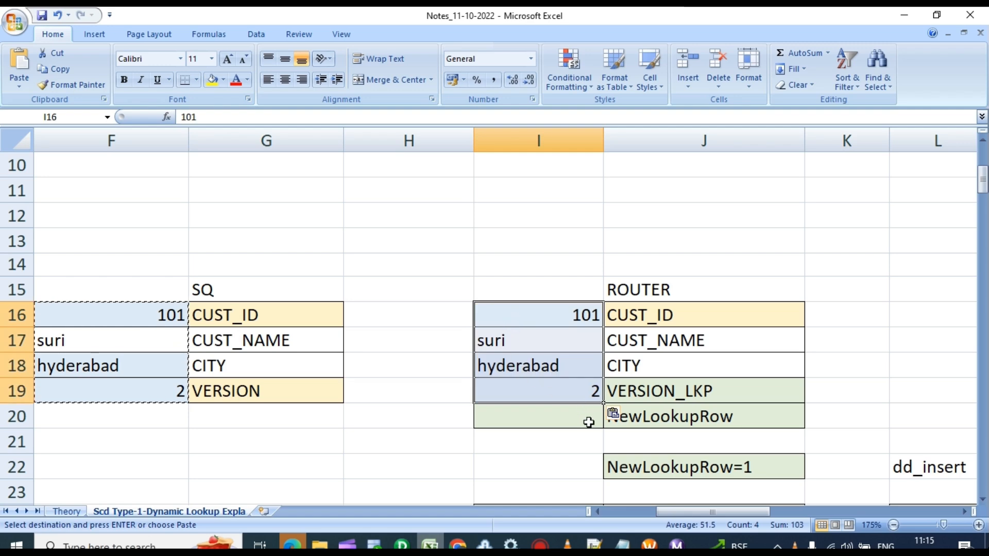
{"action": "left_click", "coordinate": [580, 421]}
{"action": "type", "text": "2"}
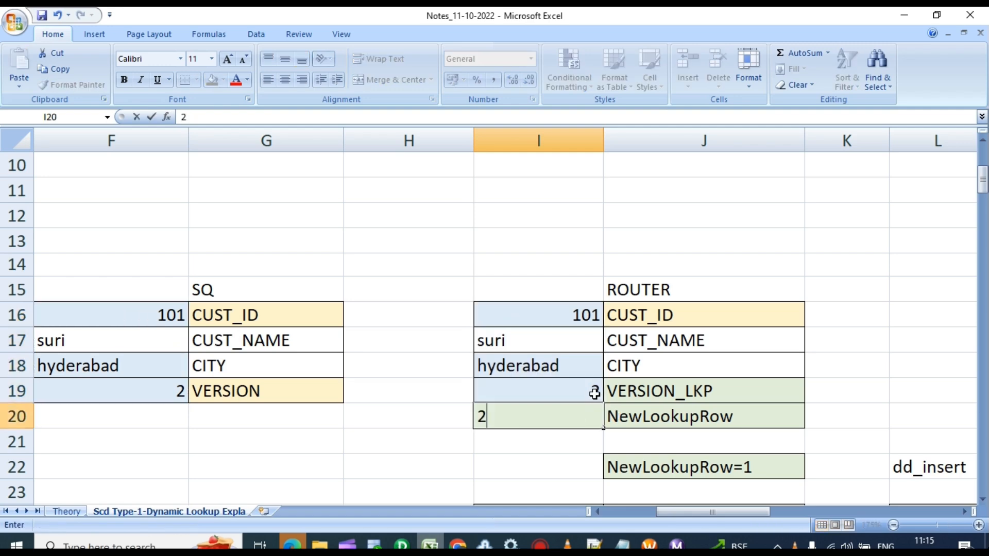
Check the router record's NewLookupRow value against the NewLookupRow=1 and NewLookupRow=2 group conditions in J22 and J30
{"action": "scroll", "coordinate": [621, 364], "scroll_direction": "down", "scroll_amount": 1}
{"action": "scroll", "coordinate": [577, 291], "scroll_direction": "down", "scroll_amount": 1}
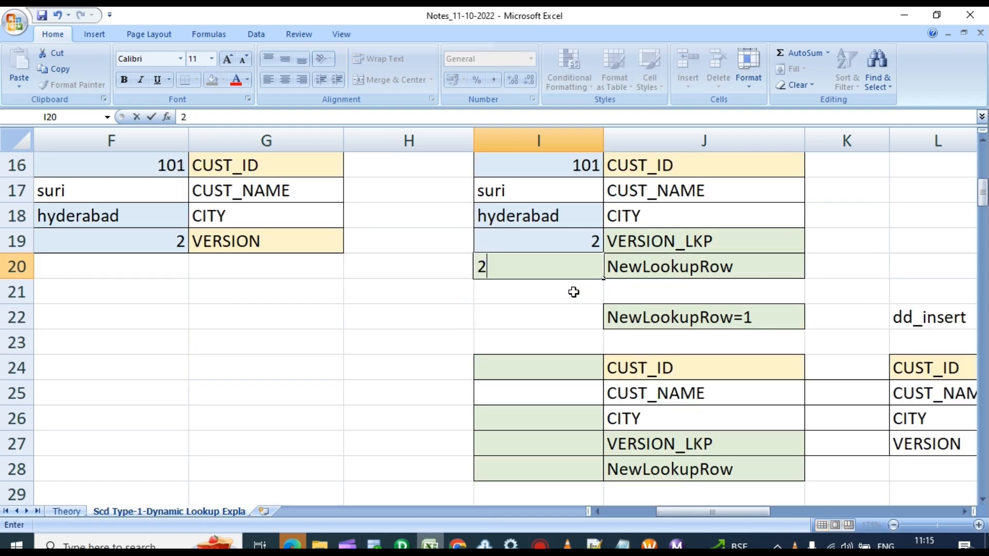
{"action": "scroll", "coordinate": [577, 239], "scroll_direction": "up", "scroll_amount": 1}
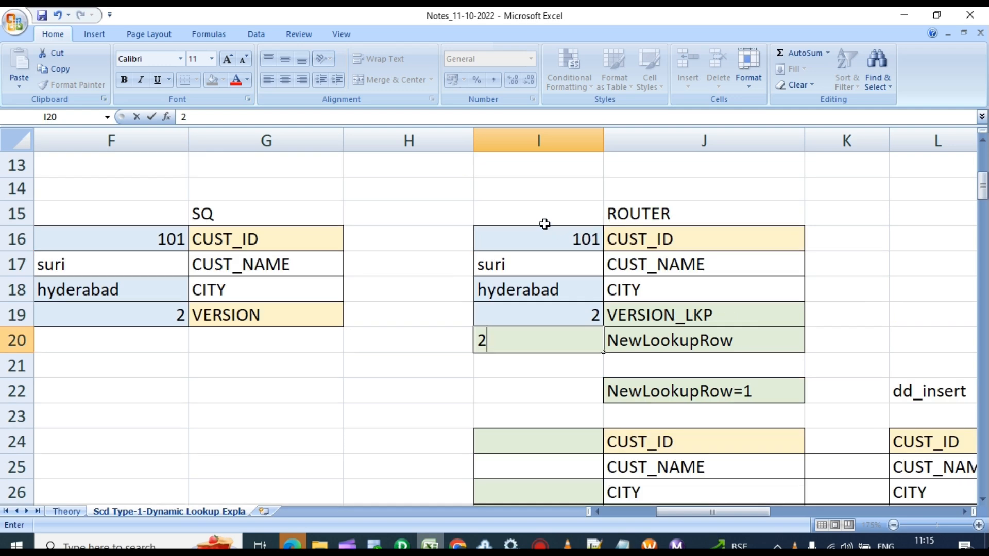
{"action": "left_click_drag", "start_coordinate": [545, 223], "coordinate": [658, 336]}
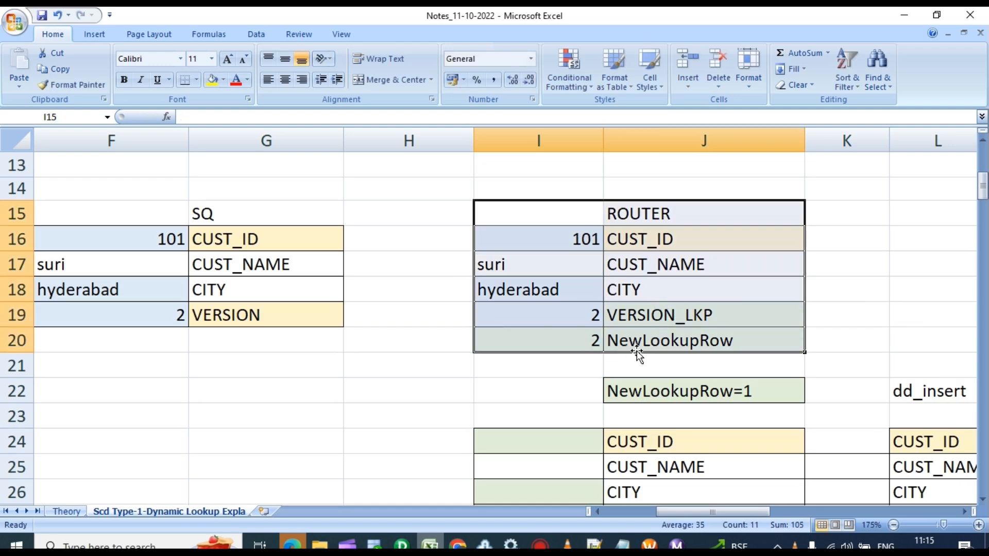
{"action": "scroll", "coordinate": [693, 343], "scroll_direction": "down", "scroll_amount": 1}
{"action": "left_click", "coordinate": [596, 275]}
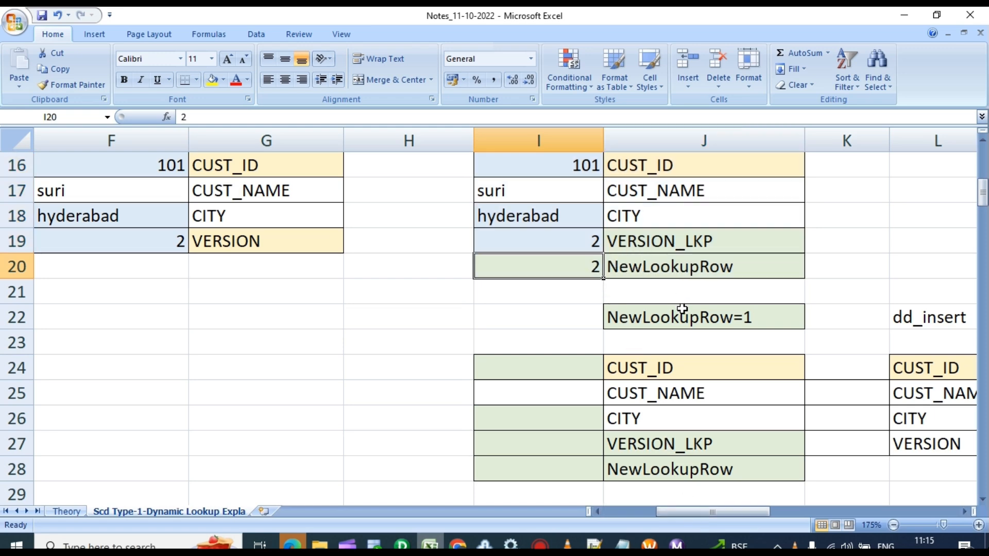
{"action": "scroll", "coordinate": [685, 317], "scroll_direction": "down", "scroll_amount": 3}
{"action": "left_click", "coordinate": [664, 308]}
{"action": "left_click", "coordinate": [685, 295]}
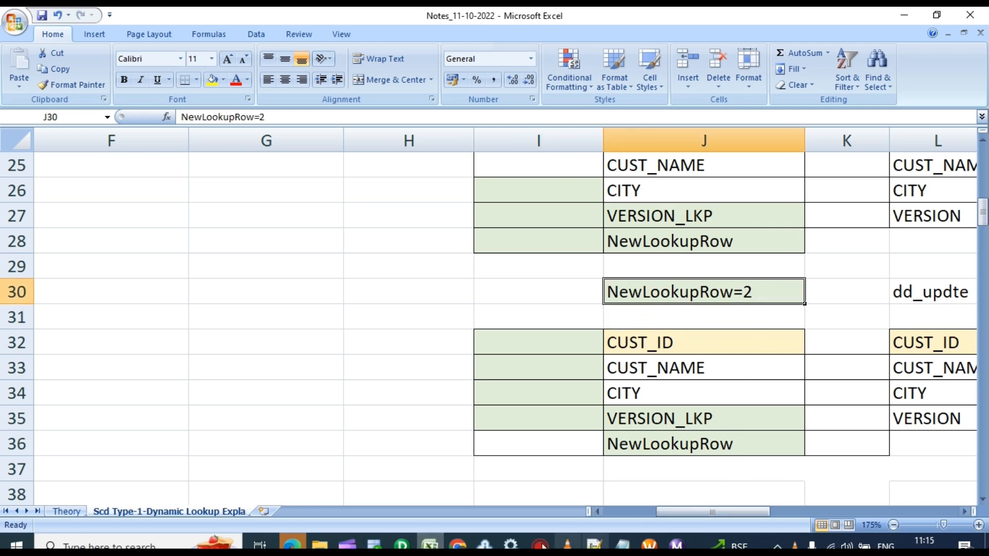
Switch to PowerCenter Designer and review the insert and update group filter conditions of the RTRTRANS router
{"action": "left_click", "coordinate": [402, 538]}
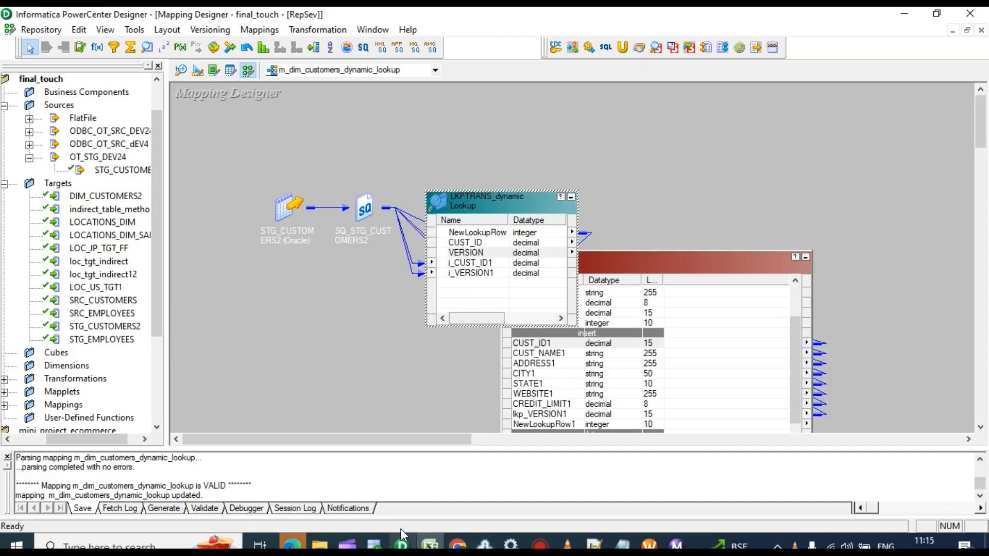
{"action": "left_click", "coordinate": [571, 197]}
{"action": "double_click", "coordinate": [571, 339]}
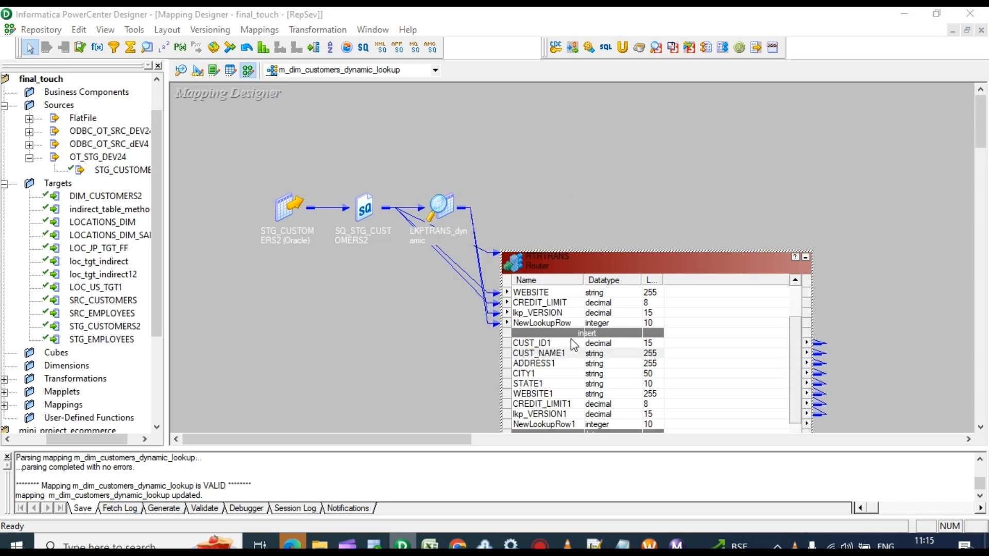
{"action": "left_click", "coordinate": [442, 149]}
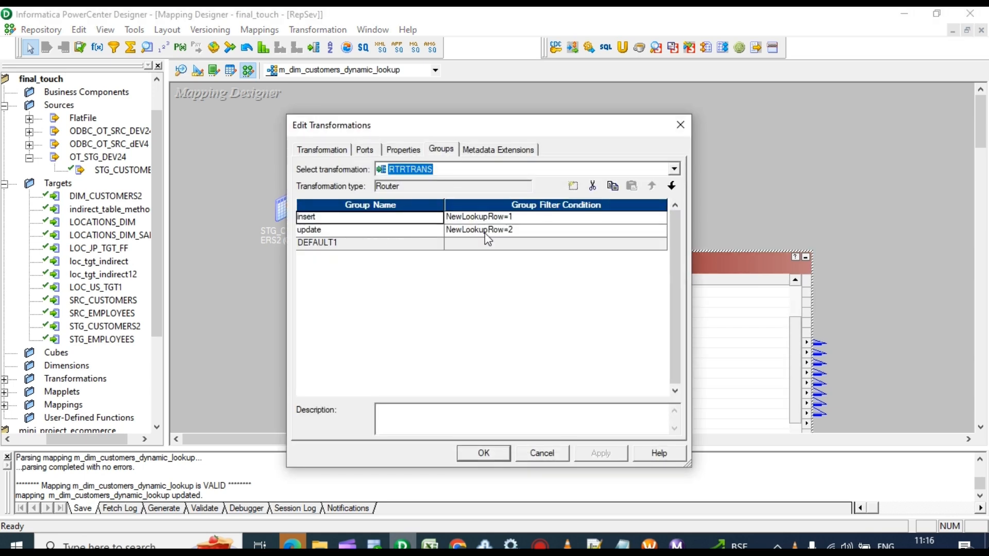
{"action": "left_click", "coordinate": [485, 232]}
{"action": "left_click", "coordinate": [353, 232]}
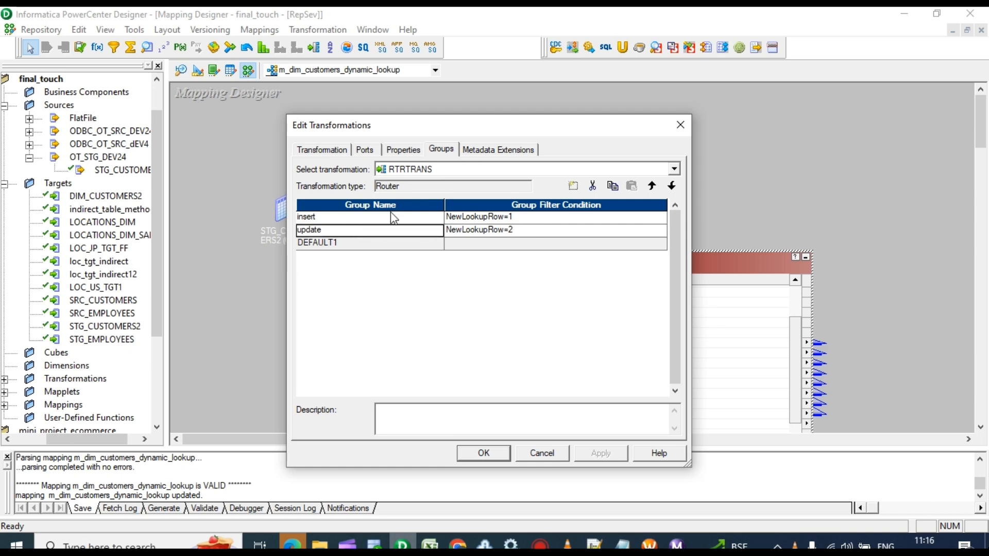
{"action": "left_click", "coordinate": [680, 125]}
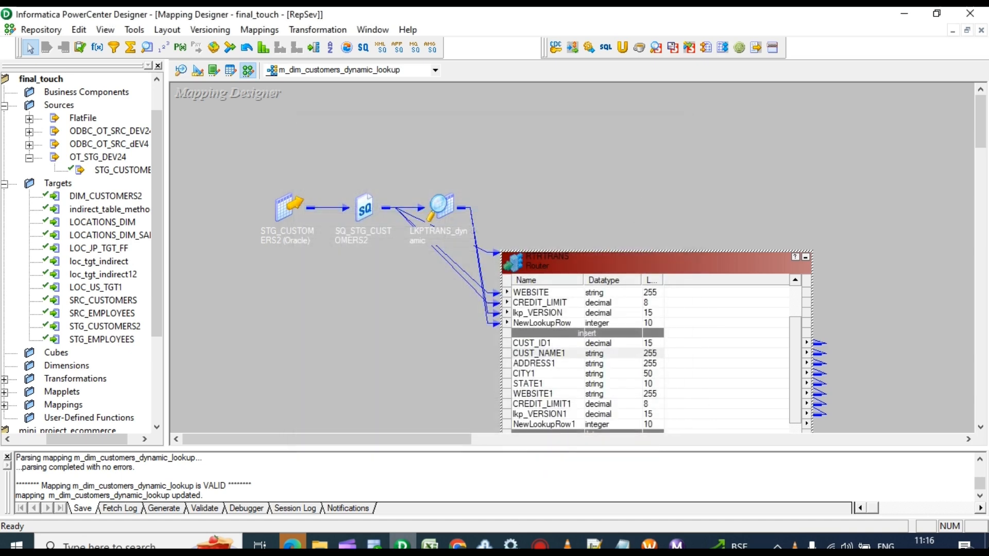
Switch to the Excel notes and check the first DIM_Customers record and its version in row 41 against the NewLookupRow=2 update flow
{"action": "left_click", "coordinate": [429, 545]}
{"action": "left_click_drag", "start_coordinate": [707, 513], "coordinate": [716, 516]}
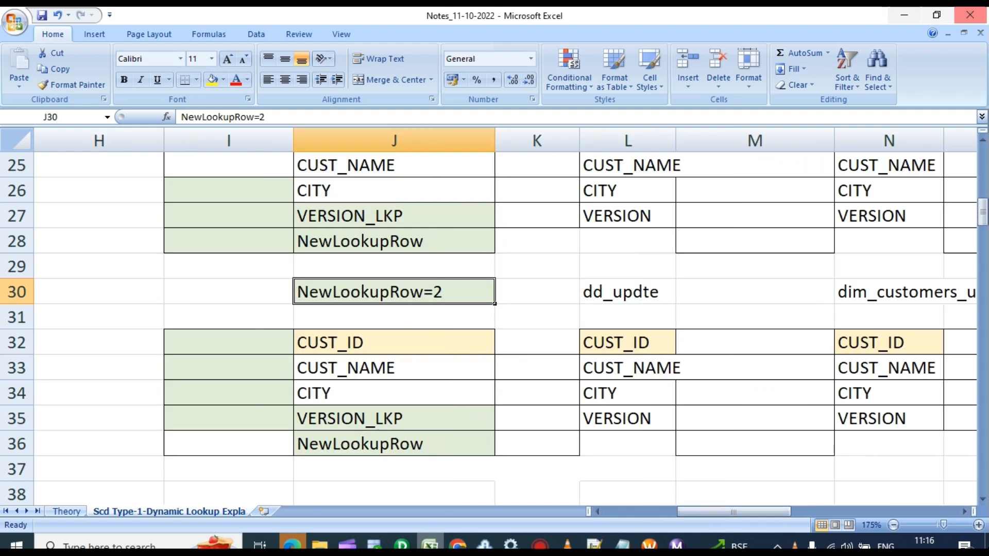
{"action": "scroll", "coordinate": [430, 367], "scroll_direction": "down", "scroll_amount": 1}
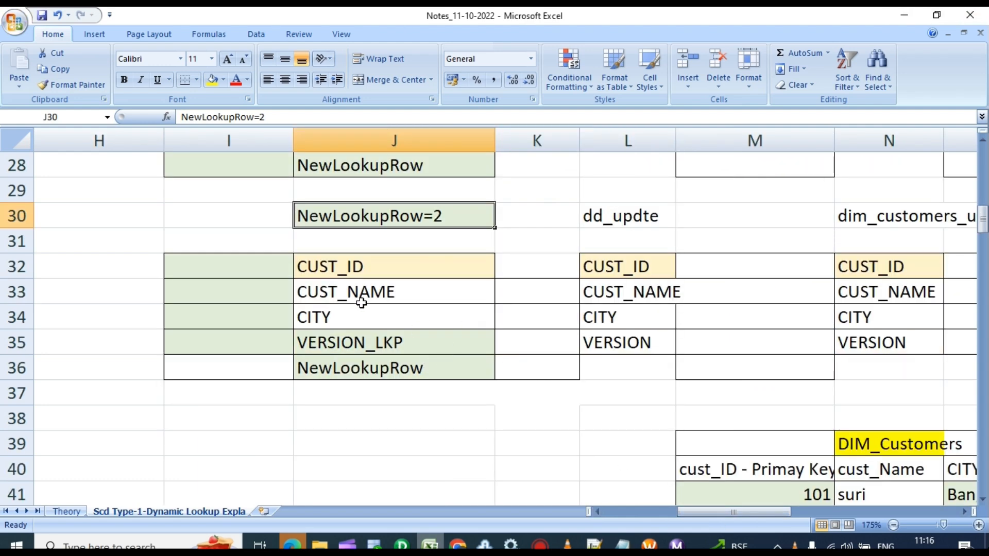
{"action": "scroll", "coordinate": [548, 370], "scroll_direction": "down", "scroll_amount": 1}
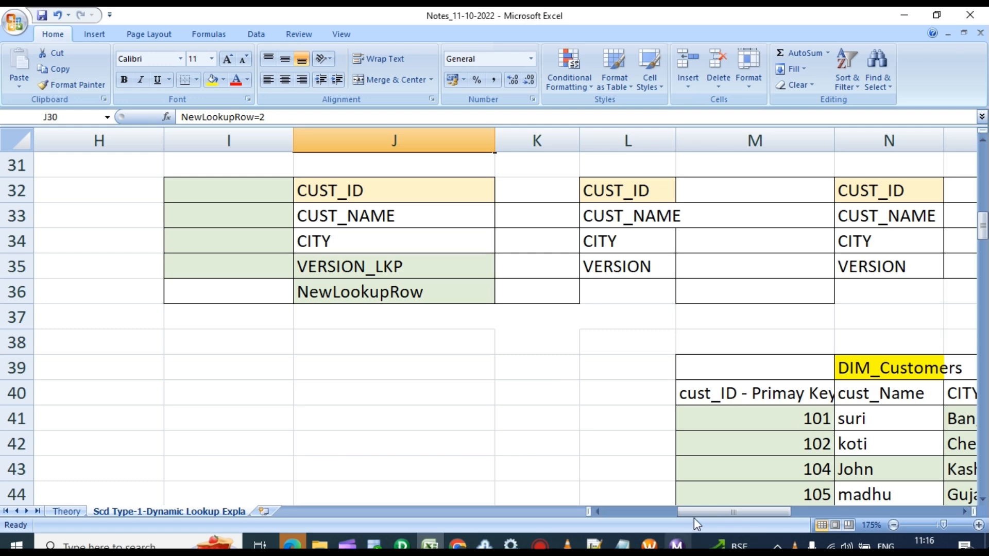
{"action": "mouse_move", "coordinate": [696, 513]}
{"action": "left_mouse_down"}
{"action": "mouse_move", "coordinate": [722, 511]}
{"action": "mouse_move", "coordinate": [713, 511]}
{"action": "left_mouse_up"}
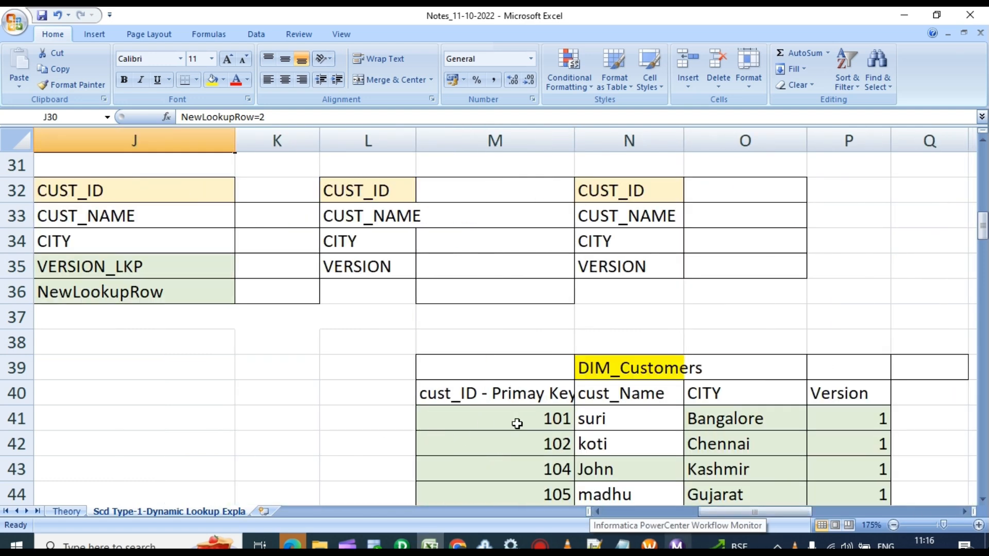
{"action": "left_click", "coordinate": [543, 422]}
{"action": "left_click", "coordinate": [834, 412]}
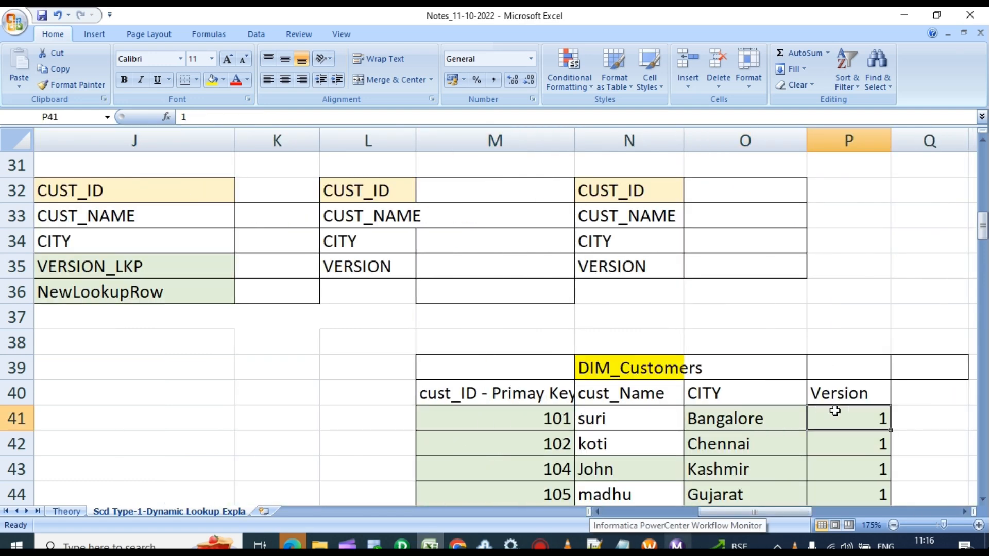
Copy the first day-2 record from B43:E43 over the first DIM_Customers record in M41:P41, with city hyderabad and version 2
{"action": "left_click_drag", "start_coordinate": [772, 511], "coordinate": [679, 531]}
{"action": "scroll", "coordinate": [307, 377], "scroll_direction": "up", "scroll_amount": 1}
{"action": "scroll", "coordinate": [326, 379], "scroll_direction": "down", "scroll_amount": 3}
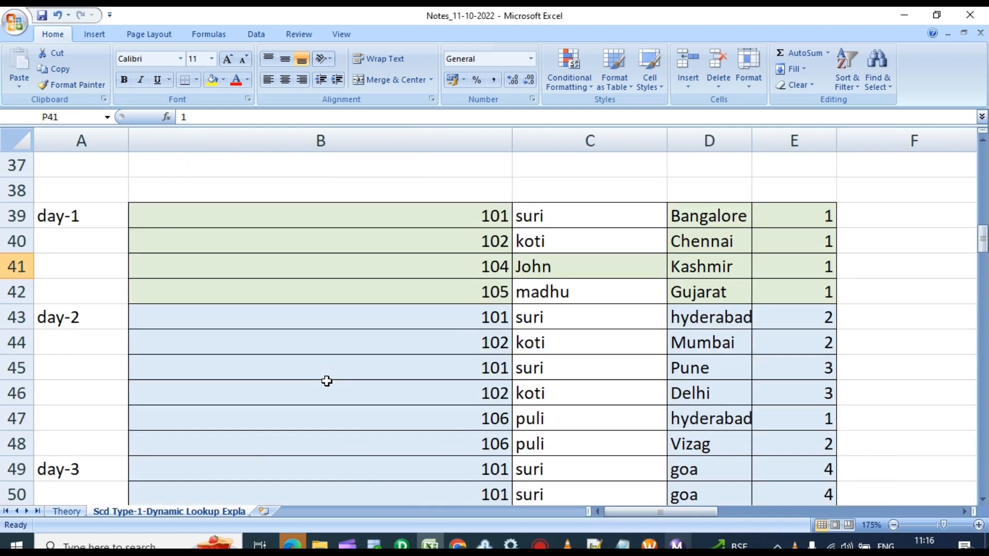
{"action": "left_click_drag", "start_coordinate": [484, 321], "coordinate": [781, 317]}
{"action": "key", "text": "ctrl+c"}
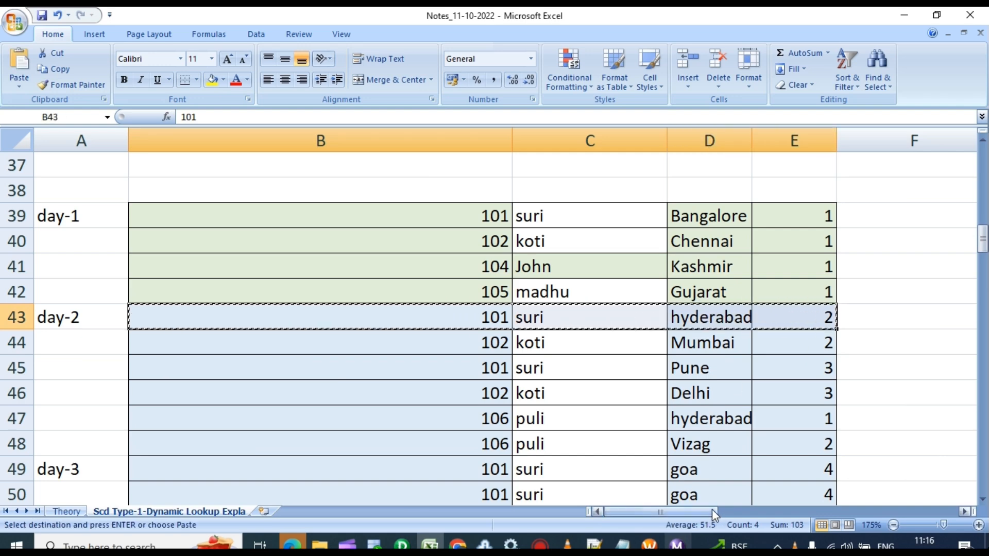
{"action": "left_click_drag", "start_coordinate": [710, 512], "coordinate": [822, 500]}
{"action": "left_click", "coordinate": [270, 269]}
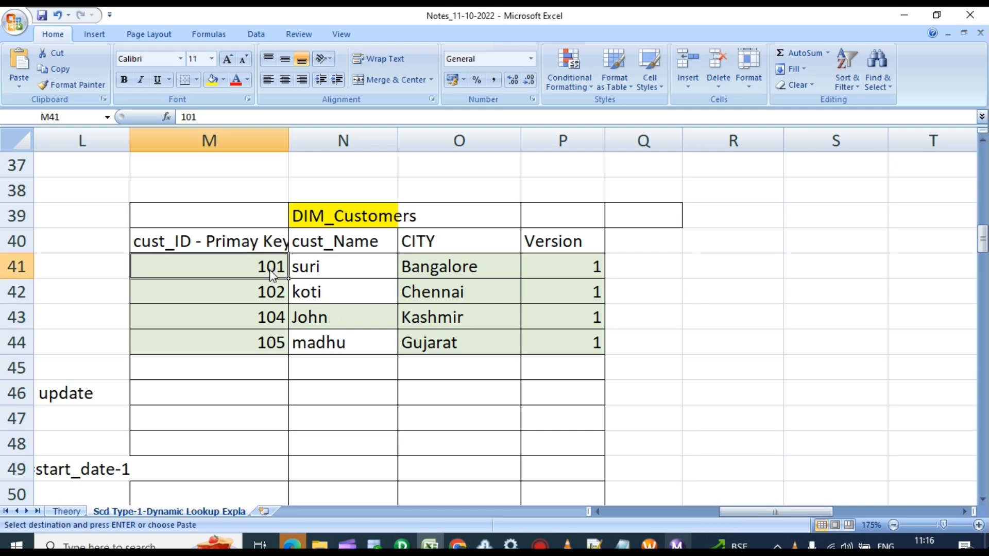
{"action": "key", "text": "ctrl+v"}
{"action": "left_click", "coordinate": [458, 271]}
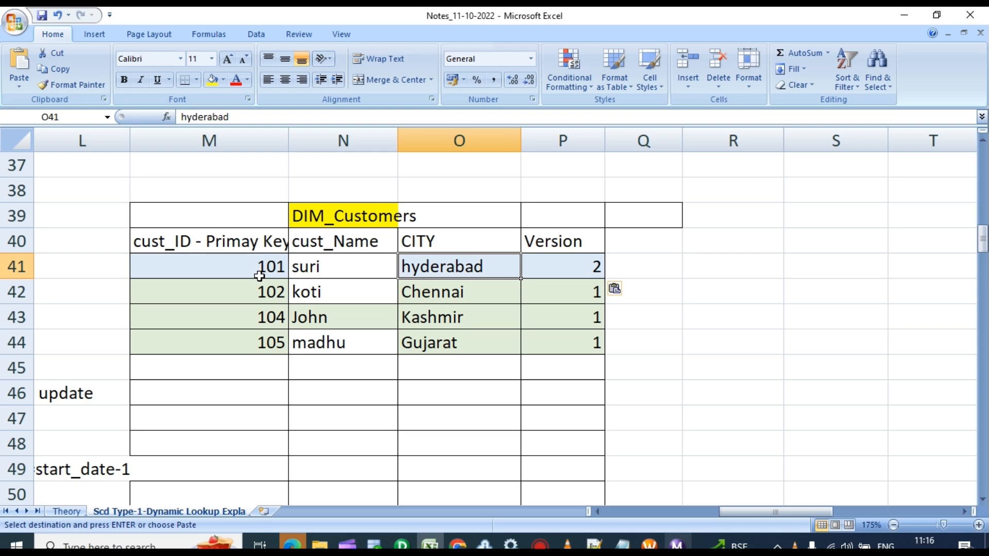
Copy the second source record's CUST_ID from A12 into the SQ CUST_ID field in F16
{"action": "left_click_drag", "start_coordinate": [743, 511], "coordinate": [619, 511]}
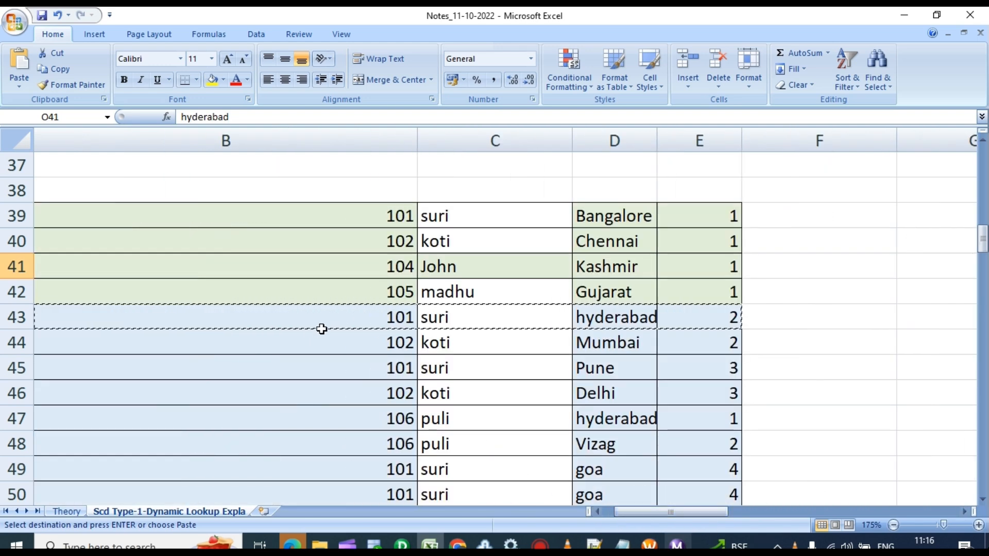
{"action": "scroll", "coordinate": [325, 328], "scroll_direction": "up", "scroll_amount": 3}
{"action": "scroll", "coordinate": [325, 328], "scroll_direction": "up", "scroll_amount": 7}
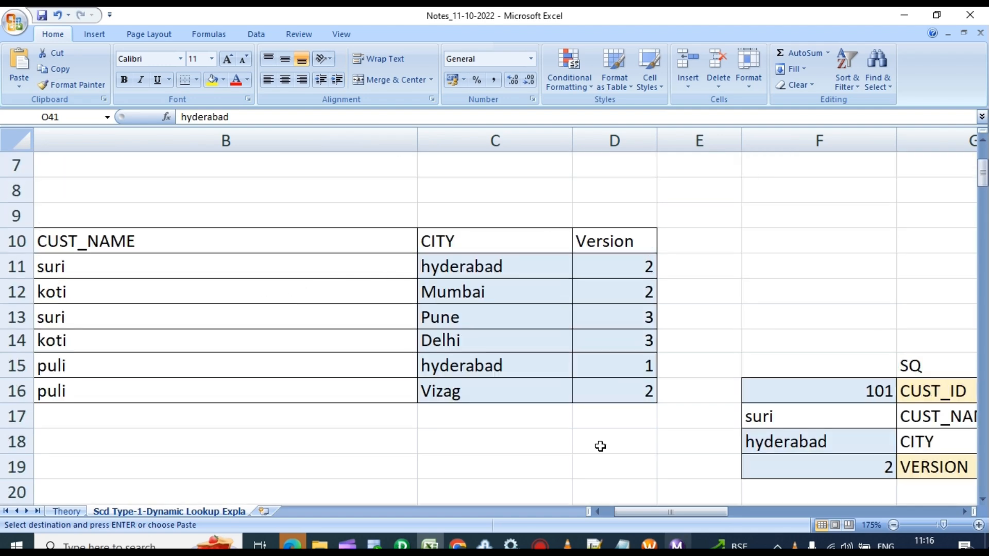
{"action": "left_click_drag", "start_coordinate": [676, 509], "coordinate": [666, 510]}
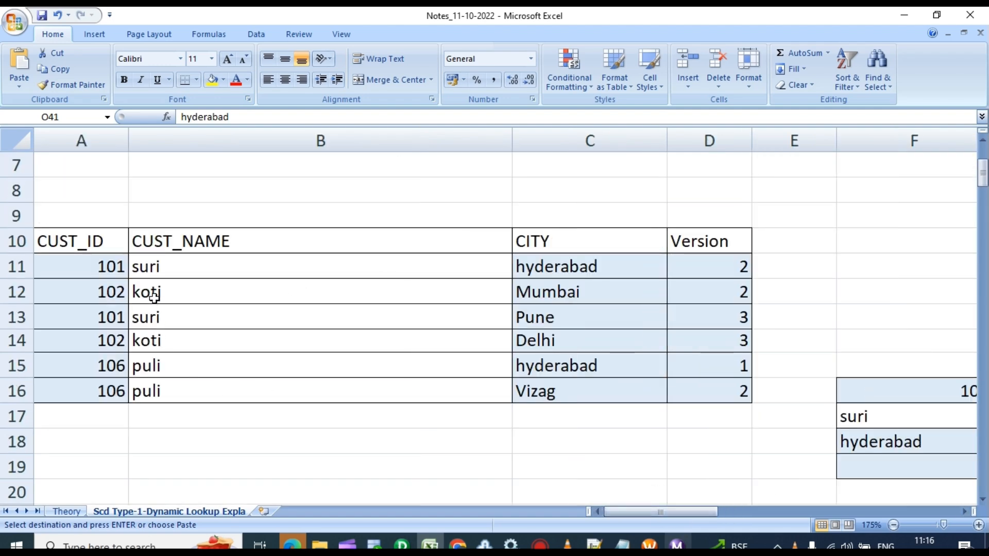
{"action": "left_click", "coordinate": [103, 298]}
{"action": "key", "text": "ctrl+c"}
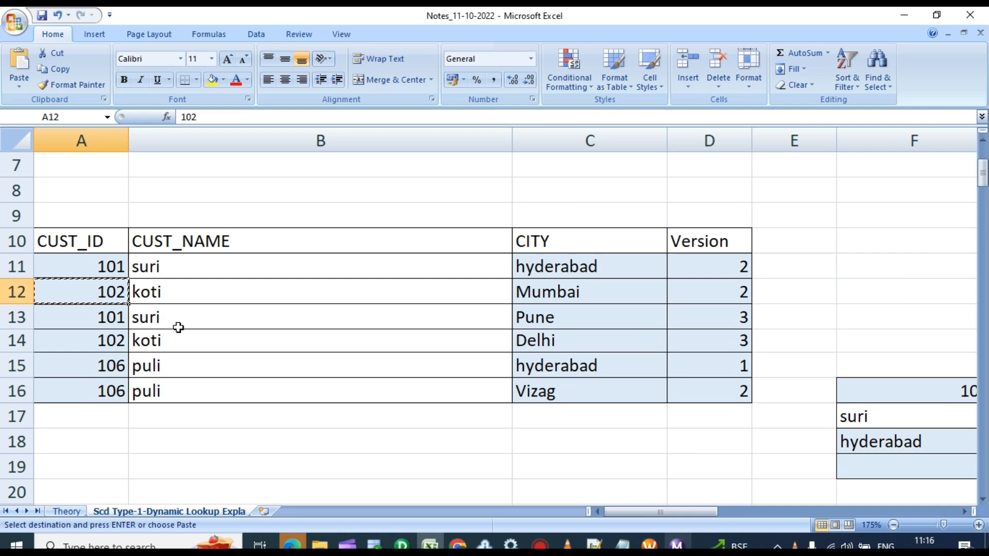
{"action": "left_click_drag", "start_coordinate": [659, 515], "coordinate": [681, 515]}
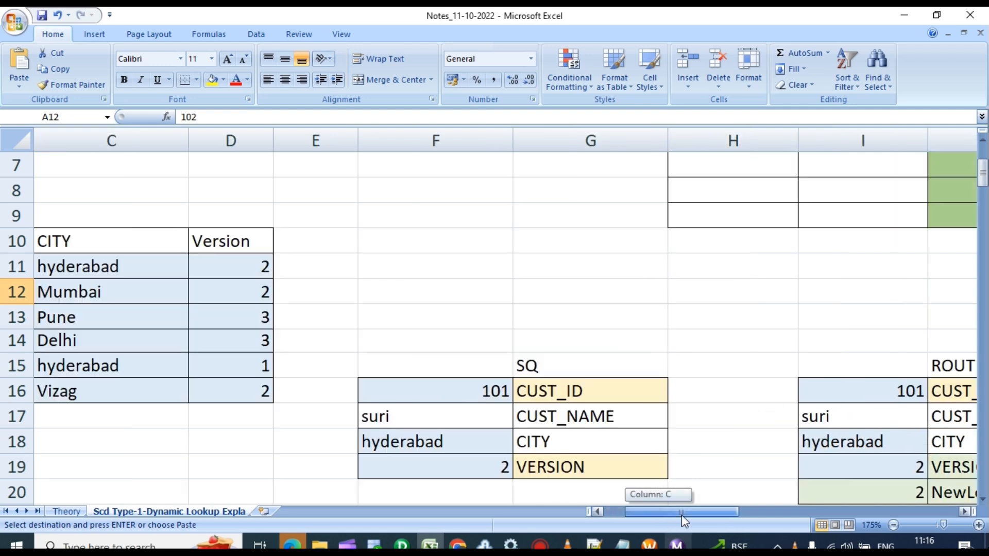
{"action": "left_click", "coordinate": [448, 394]}
{"action": "key", "text": "ctrl+v"}
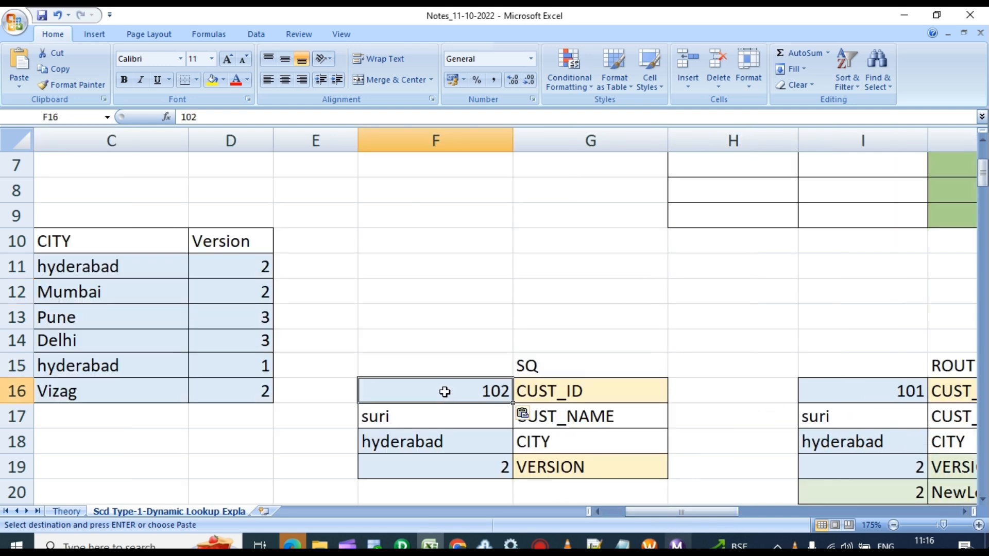
Copy the second source record's CUST_NAME from B12 into the SQ CUST_NAME field in F17
{"action": "mouse_move", "coordinate": [685, 514]}
{"action": "left_mouse_down"}
{"action": "mouse_move", "coordinate": [665, 514]}
{"action": "mouse_move", "coordinate": [692, 511]}
{"action": "left_mouse_up"}
{"action": "left_click", "coordinate": [161, 304]}
{"action": "key", "text": "ctrl+c"}
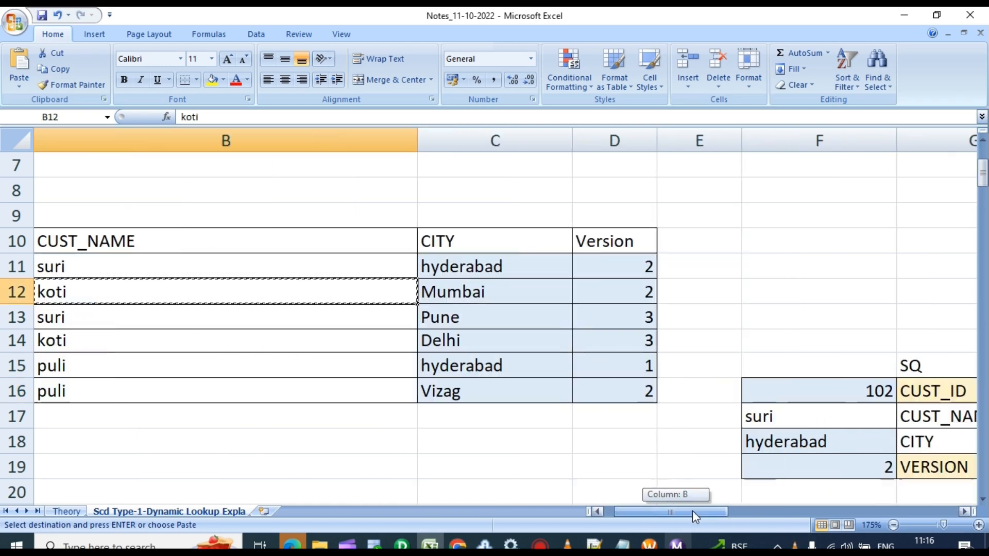
{"action": "left_click", "coordinate": [301, 423]}
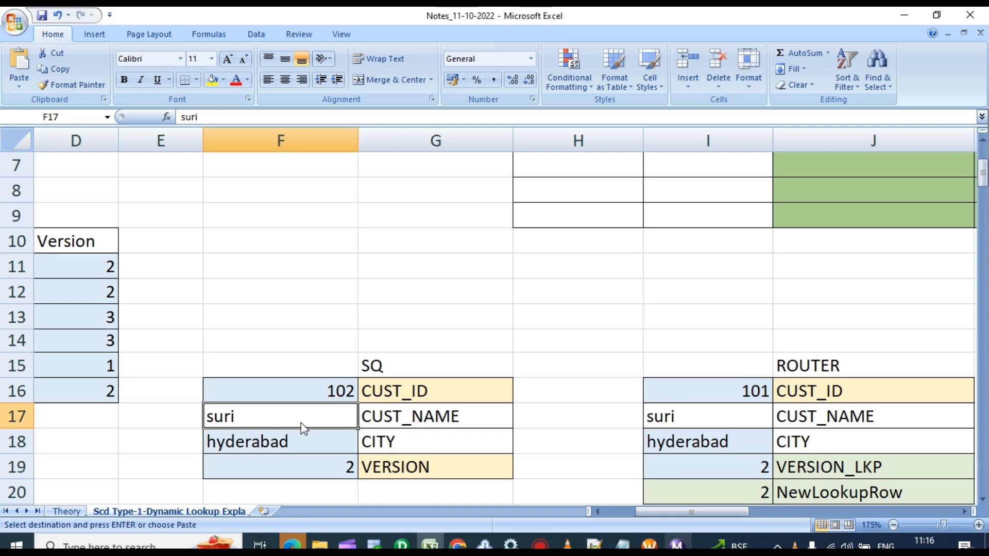
{"action": "key", "text": "ctrl+v"}
Copy the city Mumbai from C12 and version 2 from D12 into the SQ fields F18 and F19
{"action": "left_click_drag", "start_coordinate": [693, 512], "coordinate": [661, 513]}
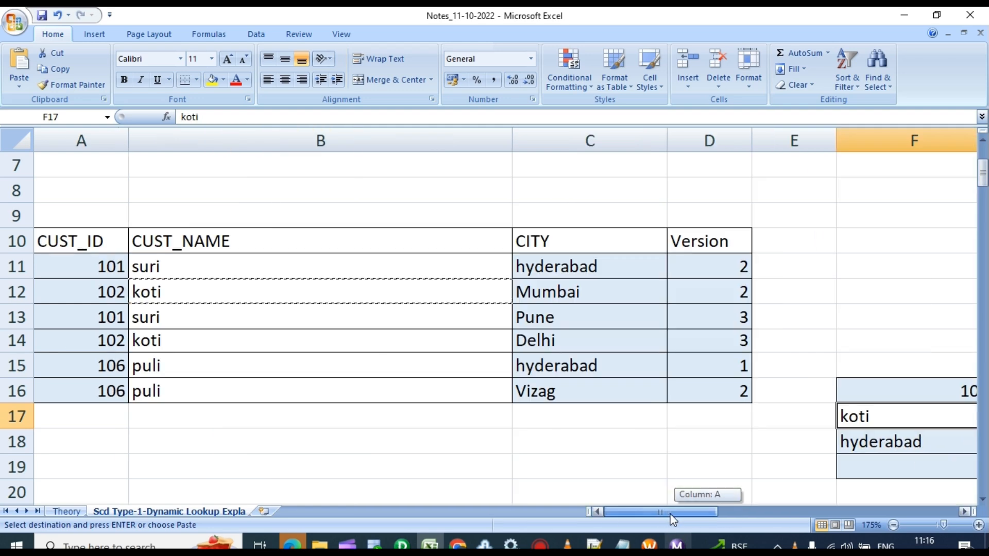
{"action": "left_click", "coordinate": [531, 291]}
{"action": "key", "text": "ctrl+c"}
{"action": "left_click", "coordinate": [895, 440]}
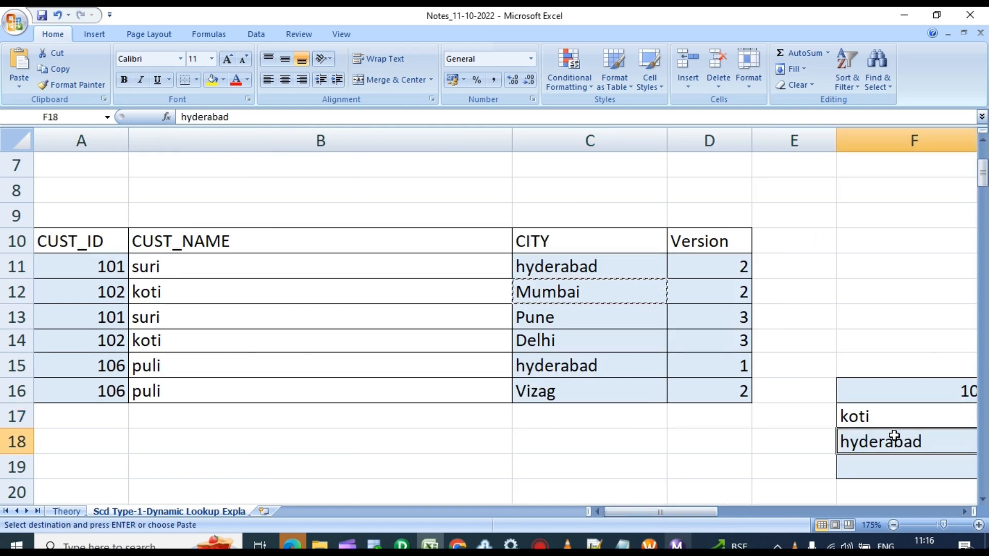
{"action": "key", "text": "ctrl+v"}
{"action": "left_click", "coordinate": [261, 293]}
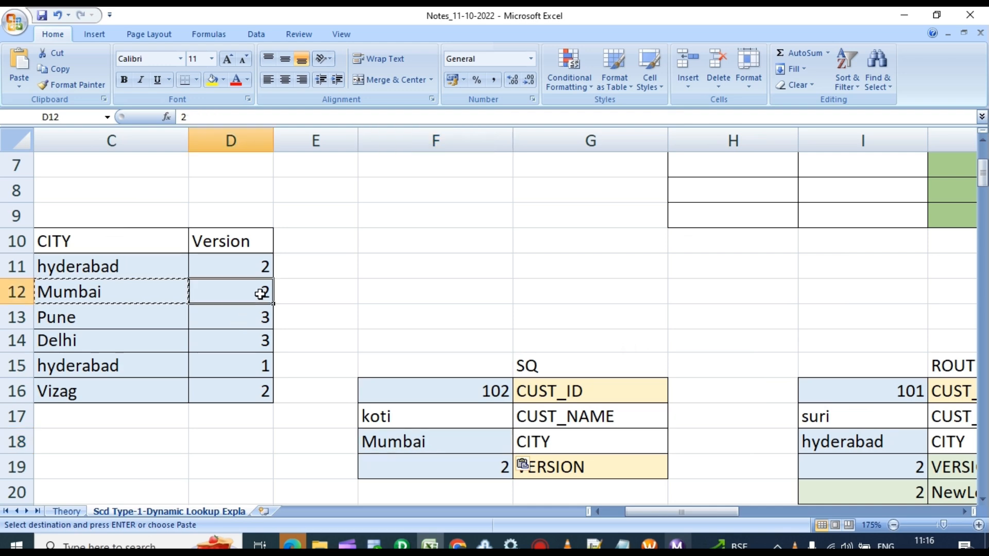
{"action": "key", "text": "ctrl+c"}
{"action": "left_click", "coordinate": [486, 470]}
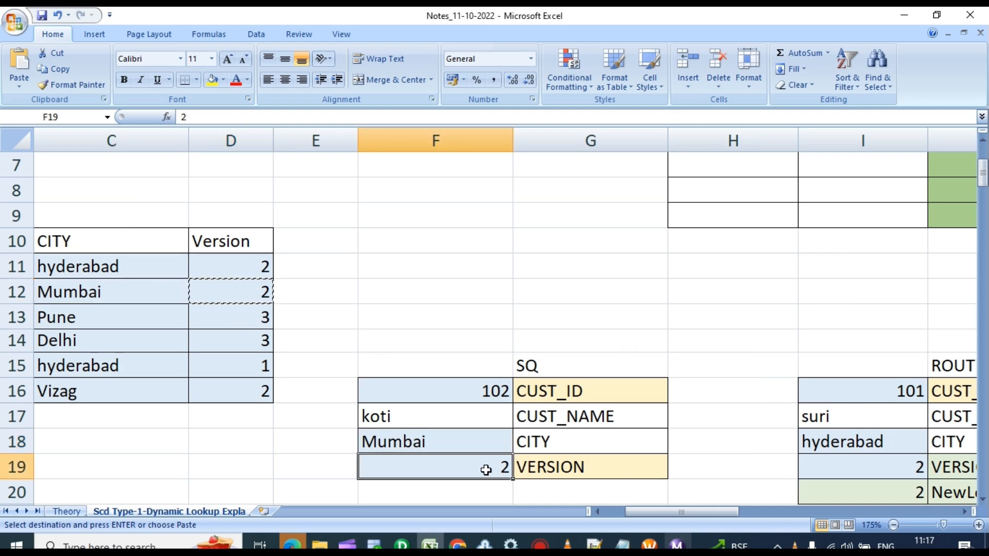
{"action": "key", "text": "ctrl+v"}
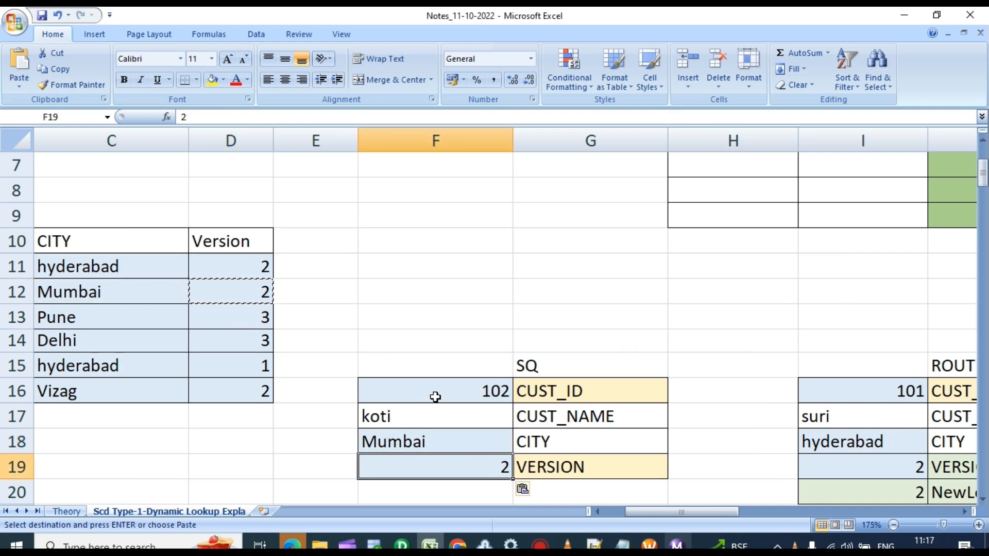
Copy the SQ record values from F16:F19 into the router's CUST_ID through VERSION_LKP fields in I16:I19
{"action": "left_click_drag", "start_coordinate": [436, 397], "coordinate": [452, 459]}
{"action": "key", "text": "ctrl+c"}
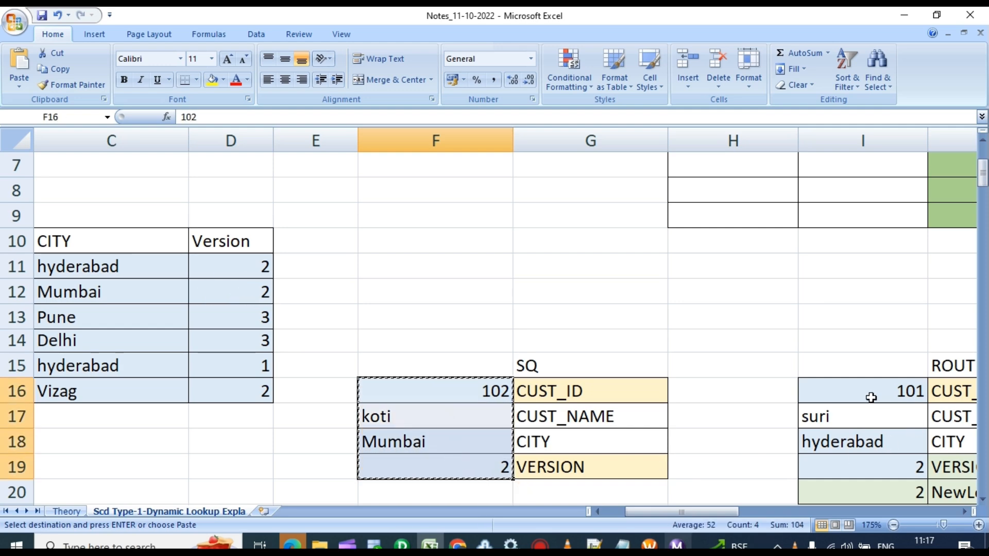
{"action": "left_click", "coordinate": [870, 398]}
{"action": "key", "text": "ctrl+v"}
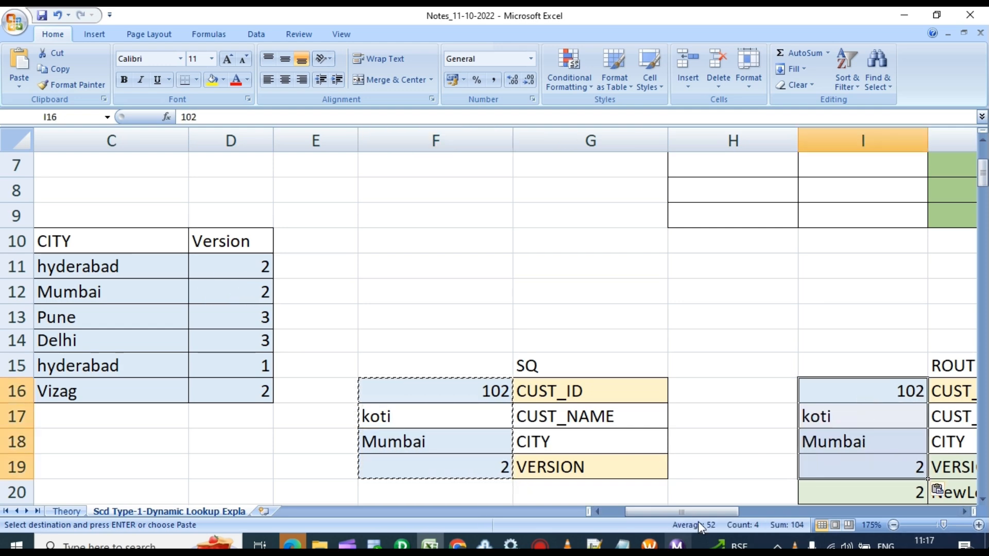
Set the dynamic lookup's in_cust_id in H3 to the customer ID of the current SQ record
{"action": "left_click_drag", "start_coordinate": [700, 511], "coordinate": [721, 511]}
{"action": "scroll", "coordinate": [536, 398], "scroll_direction": "up", "scroll_amount": 2}
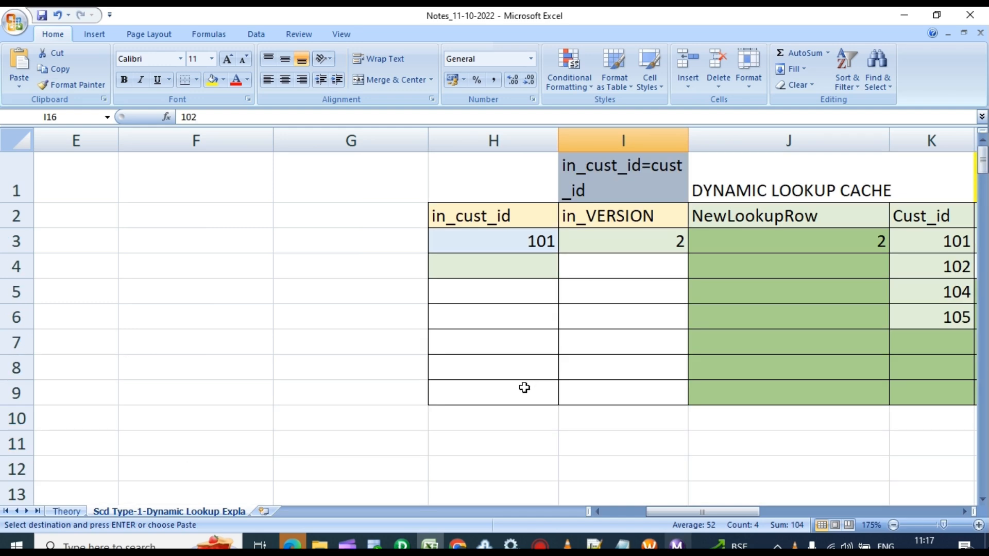
{"action": "left_click", "coordinate": [527, 241]}
{"action": "type", "text": "0102"}
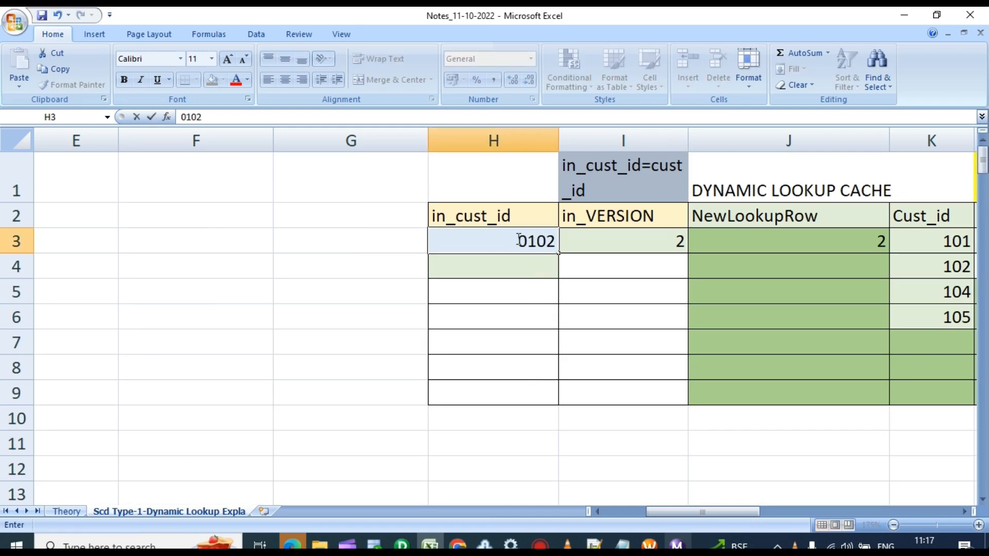
{"action": "left_click_drag", "start_coordinate": [518, 240], "coordinate": [557, 242]}
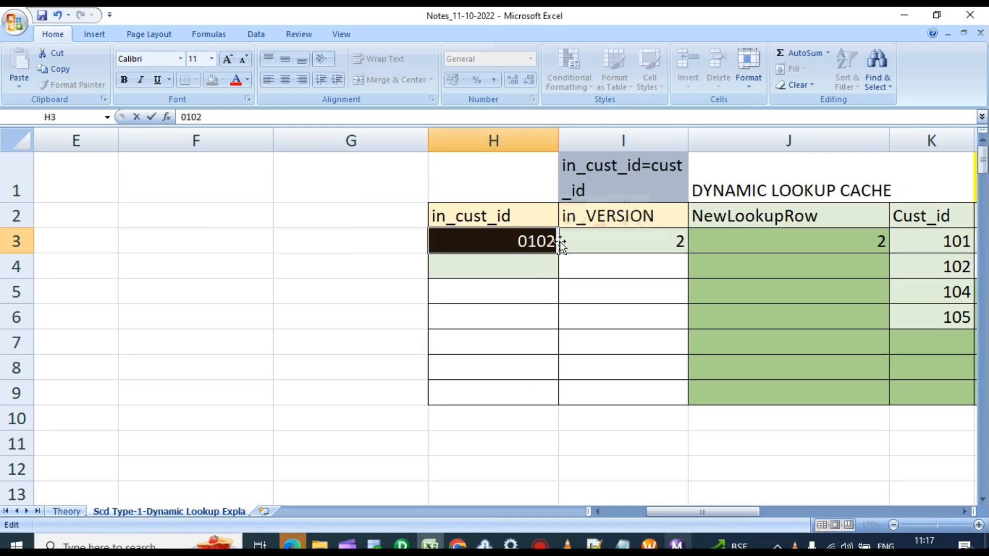
{"action": "type", "text": "102"}
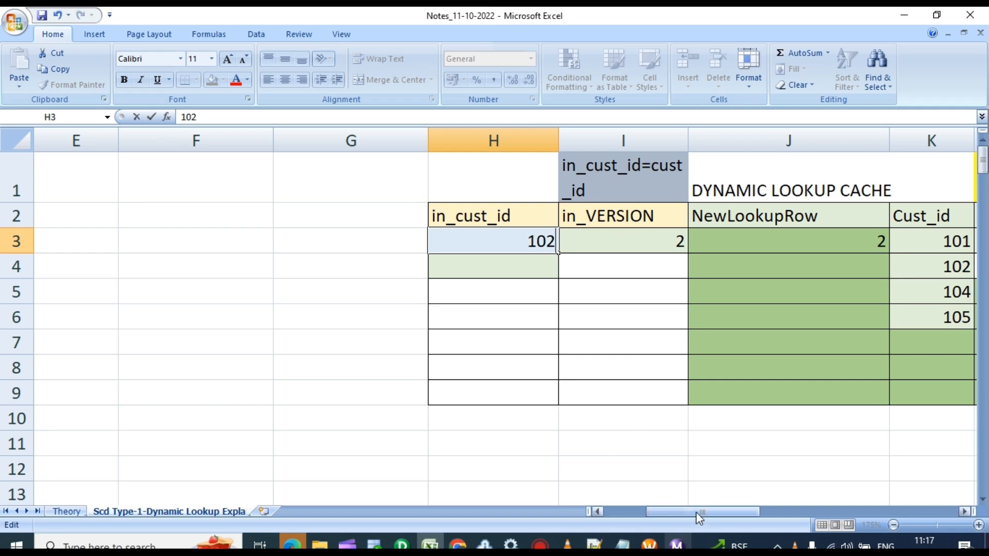
Compare in_cust_id and in_VERSION in row 3 with the cached customer IDs and versions in K3:L6, focusing on the matching record in row 4
{"action": "mouse_move", "coordinate": [696, 512]}
{"action": "left_mouse_down"}
{"action": "mouse_move", "coordinate": [707, 512]}
{"action": "mouse_move", "coordinate": [687, 509]}
{"action": "mouse_move", "coordinate": [701, 512]}
{"action": "left_mouse_up"}
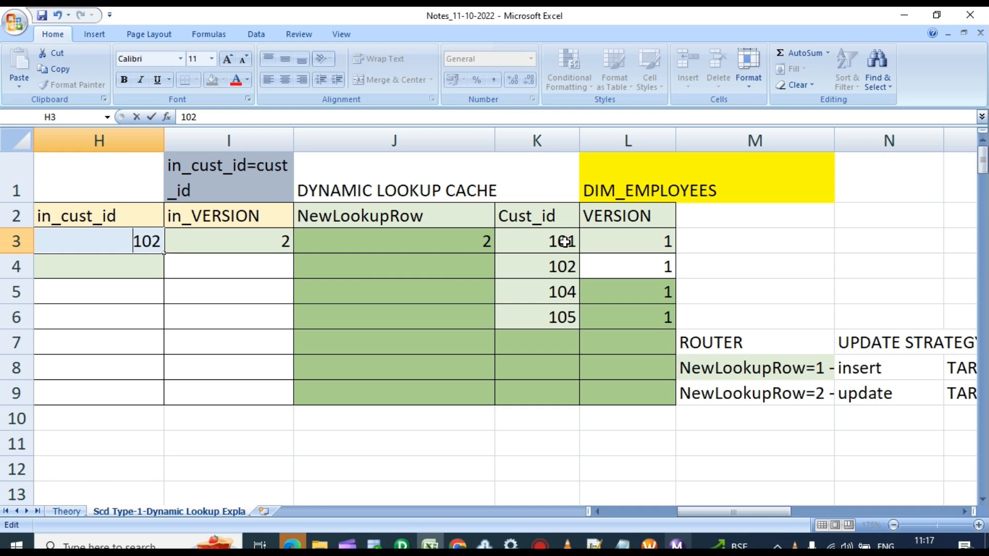
{"action": "left_click_drag", "start_coordinate": [565, 242], "coordinate": [618, 321]}
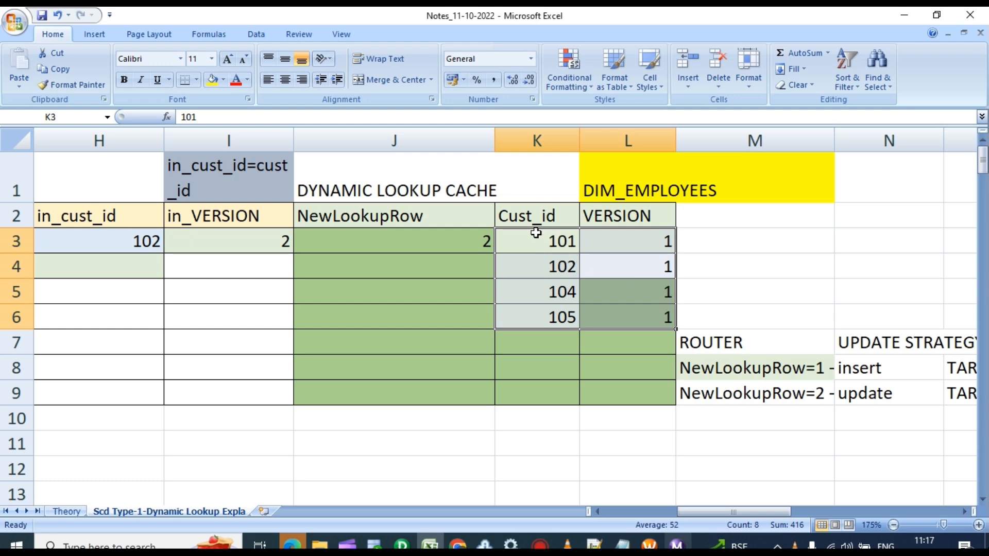
{"action": "left_click", "coordinate": [551, 265]}
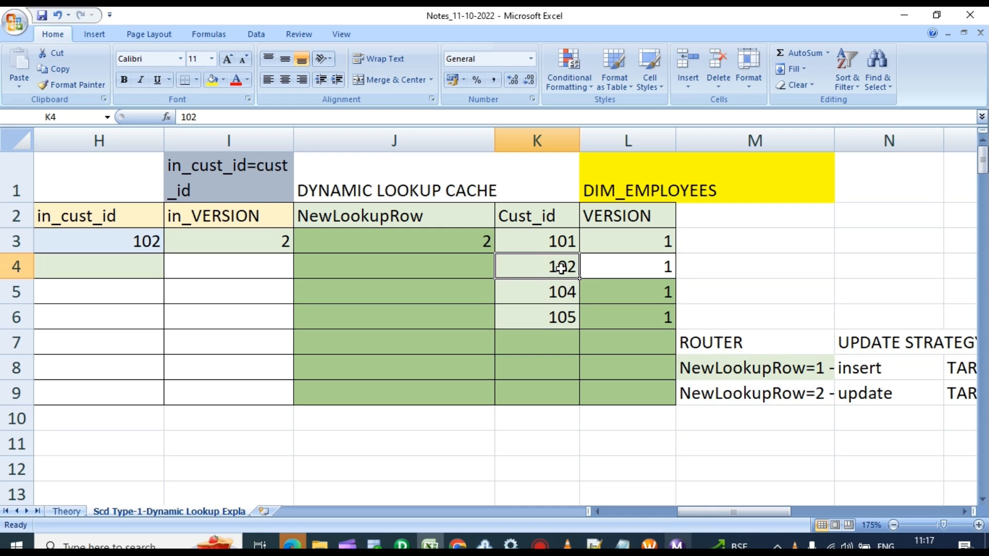
{"action": "left_click", "coordinate": [160, 239]}
{"action": "left_click", "coordinate": [566, 266]}
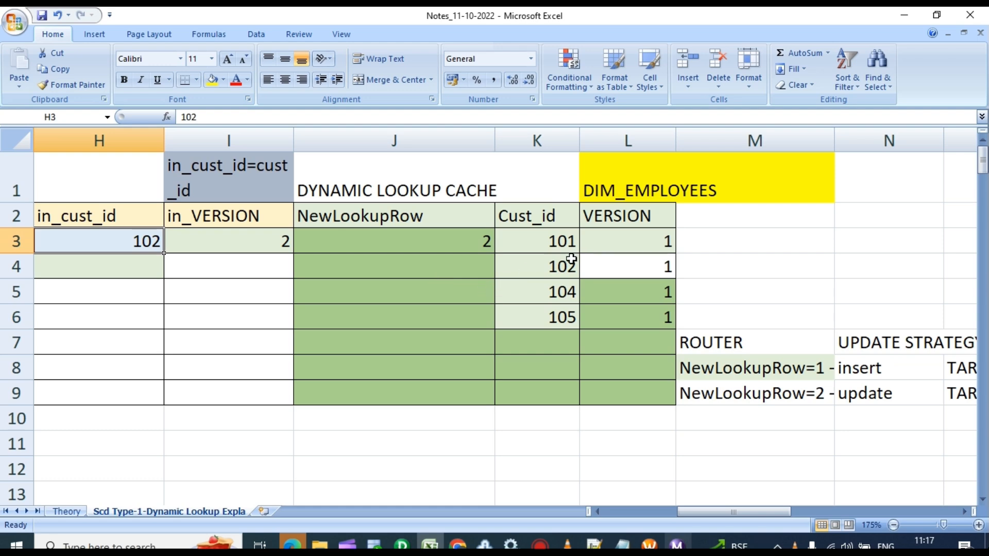
{"action": "left_click", "coordinate": [547, 272]}
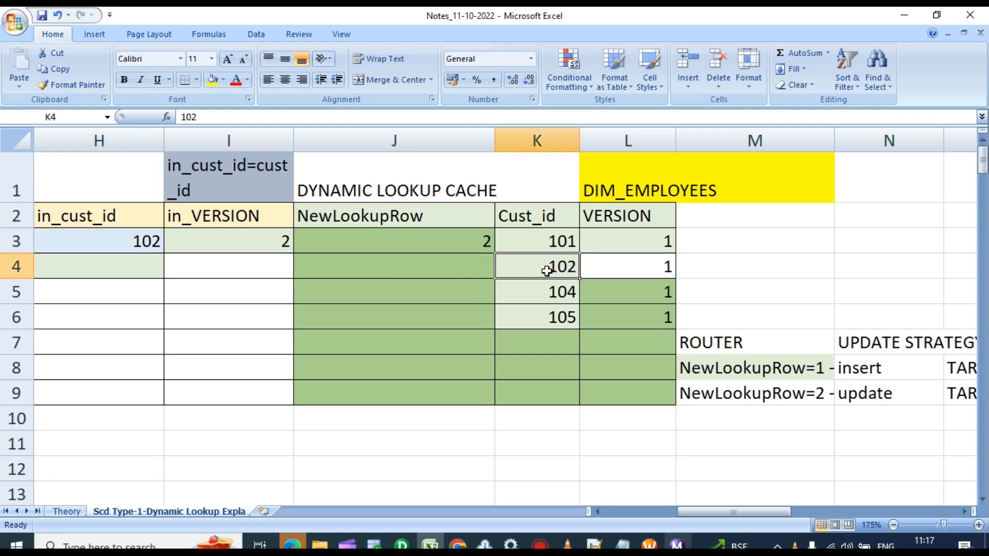
{"action": "left_click", "coordinate": [656, 273]}
{"action": "double_click", "coordinate": [663, 270]}
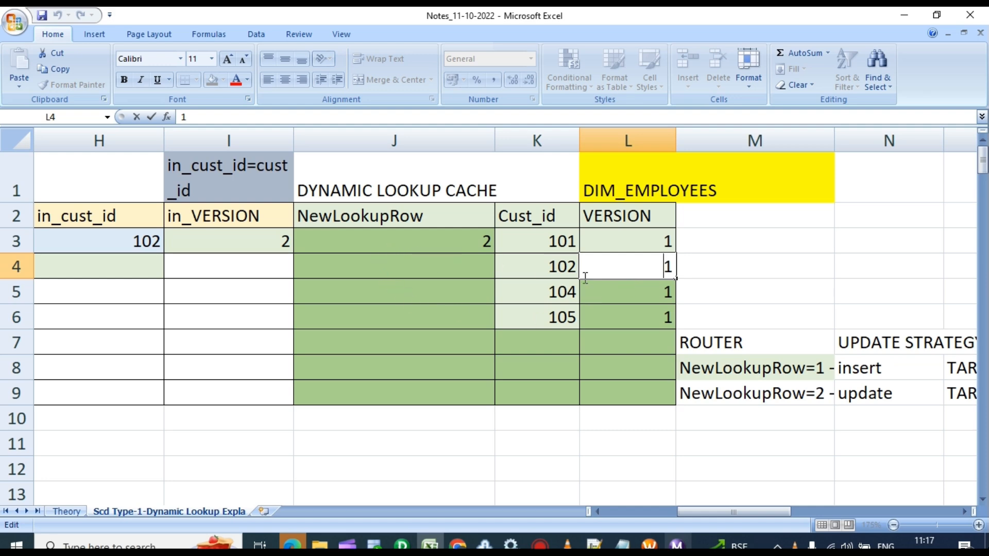
{"action": "left_click", "coordinate": [476, 263]}
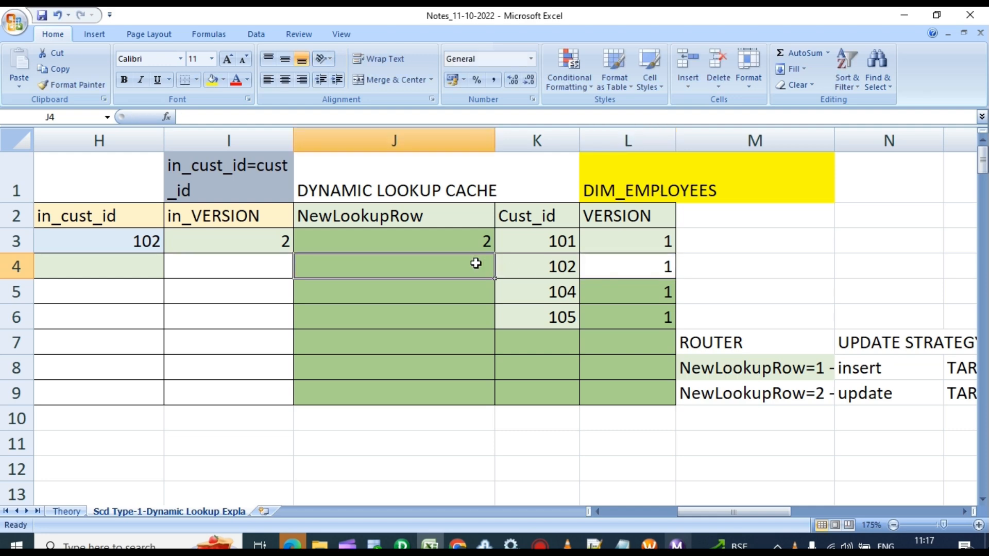
Set NewLookupRow in J4 to 2 for the matching cached record, and compare in_VERSION with the cached versions in L3:L4
{"action": "type", "text": "2"}
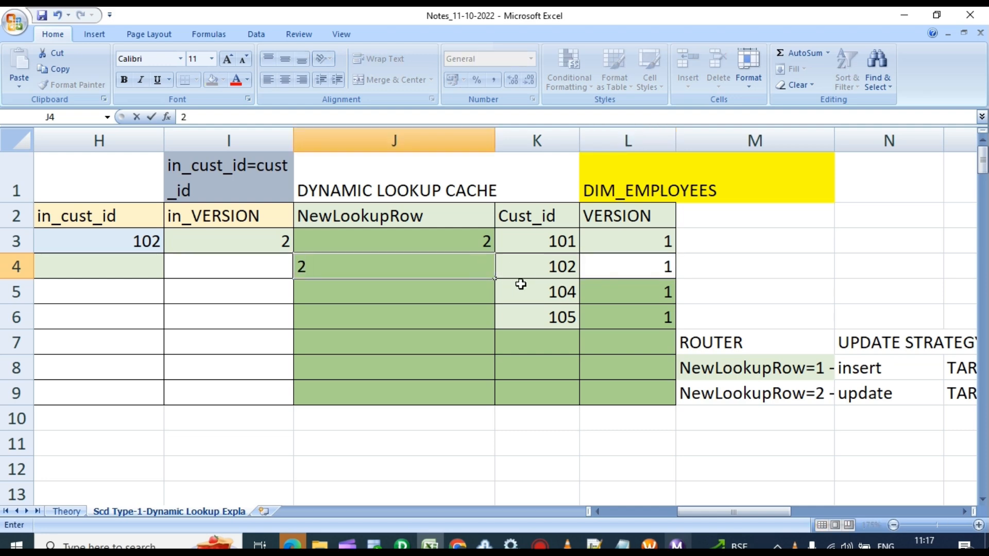
{"action": "left_click", "coordinate": [615, 268]}
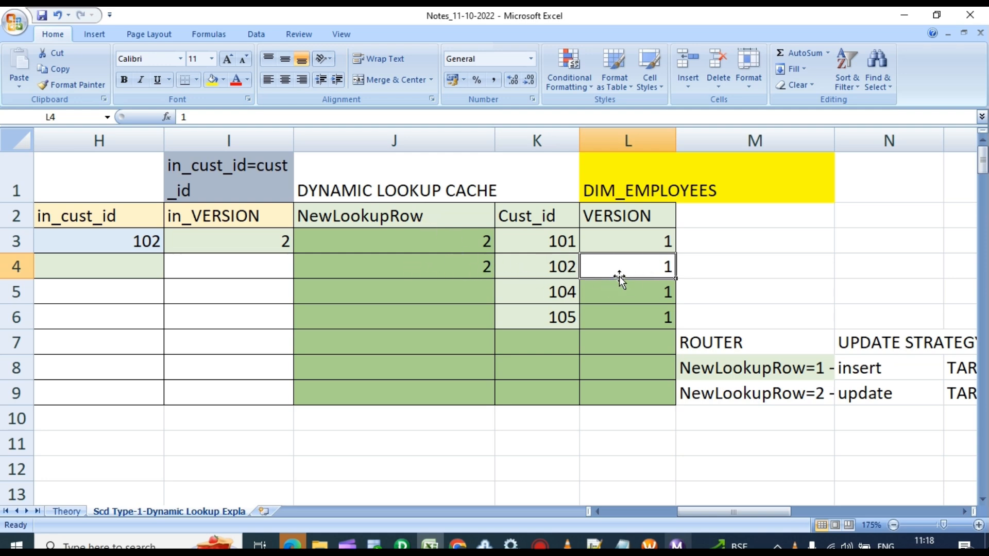
{"action": "left_click", "coordinate": [646, 237]}
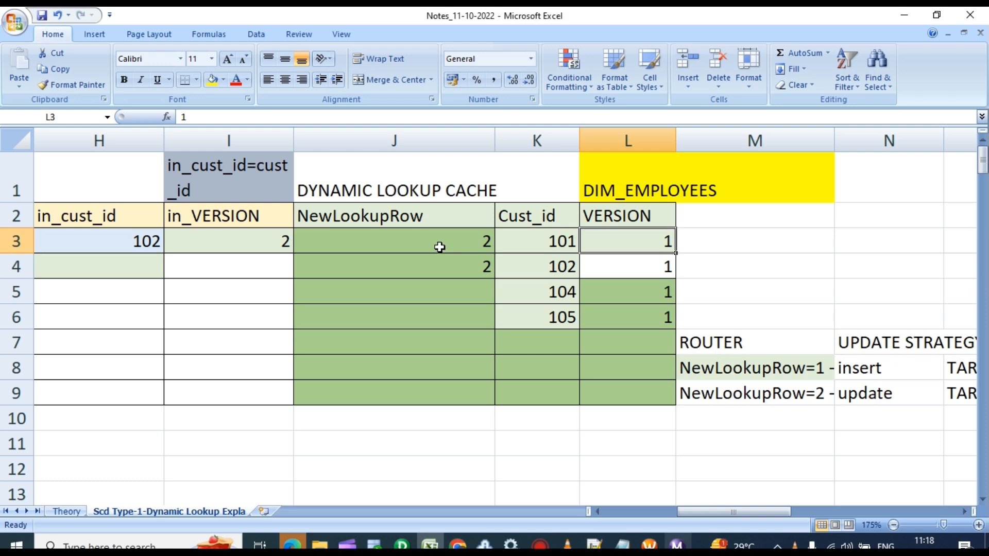
{"action": "left_click", "coordinate": [235, 218]}
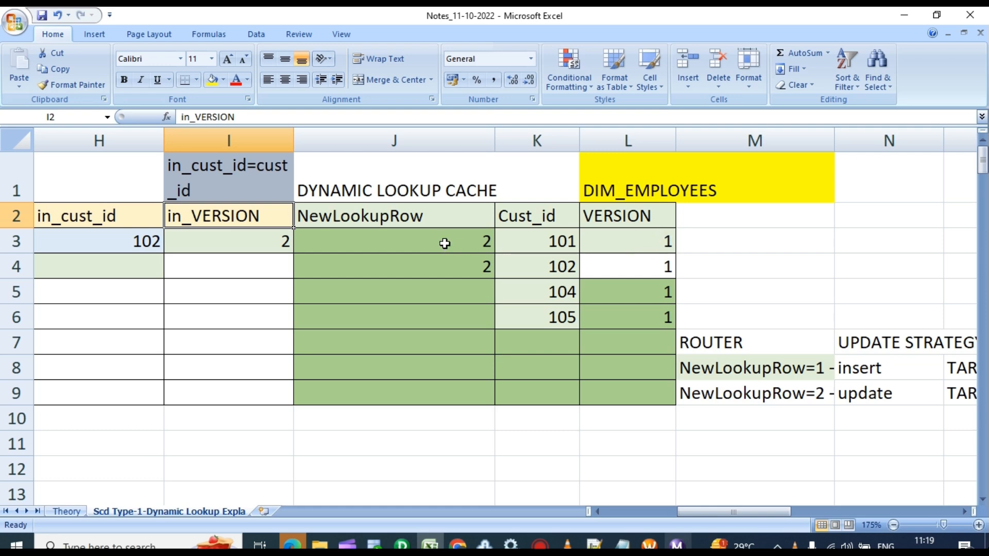
{"action": "left_click", "coordinate": [644, 241]}
{"action": "double_click", "coordinate": [658, 243]}
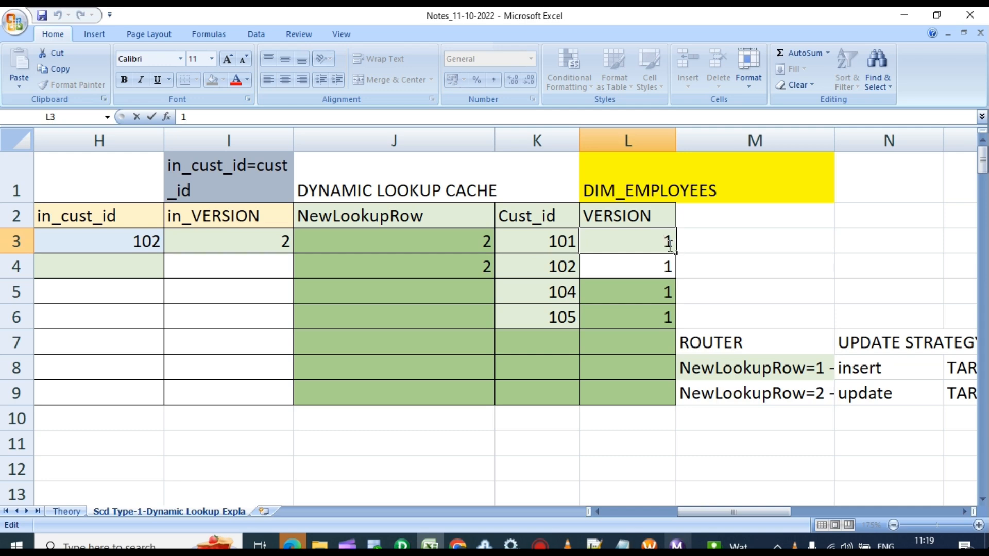
{"action": "left_click", "coordinate": [222, 232]}
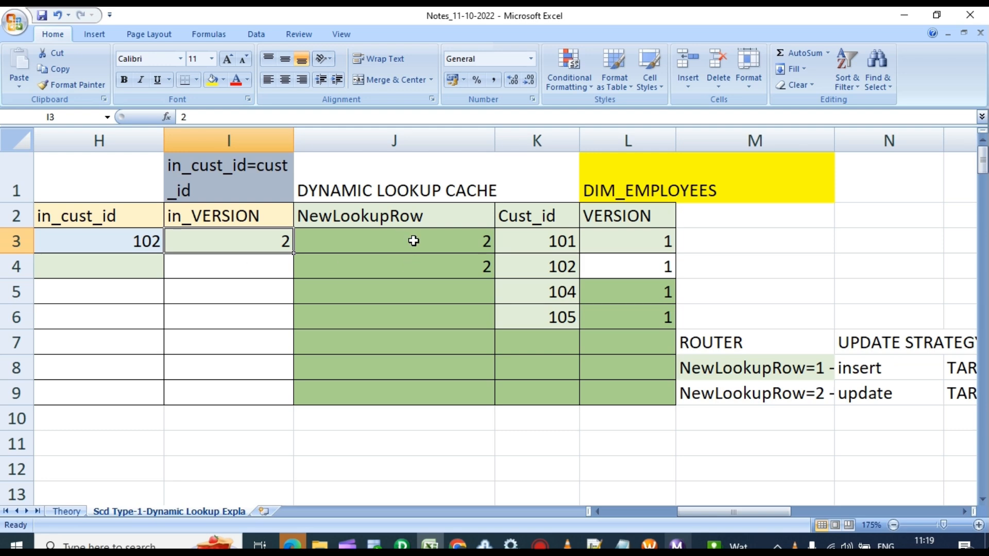
Copy the router record from I16:I20 into the NewLookupRow=2 group's CUST_ID through NewLookupRow fields in I32:I36
{"action": "scroll", "coordinate": [426, 261], "scroll_direction": "down", "scroll_amount": 1}
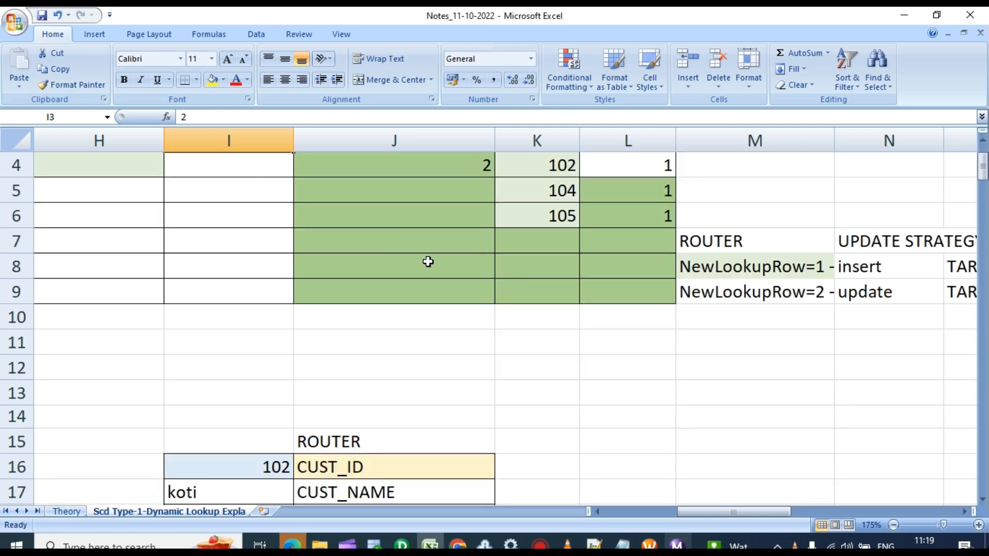
{"action": "scroll", "coordinate": [392, 273], "scroll_direction": "up", "scroll_amount": 1}
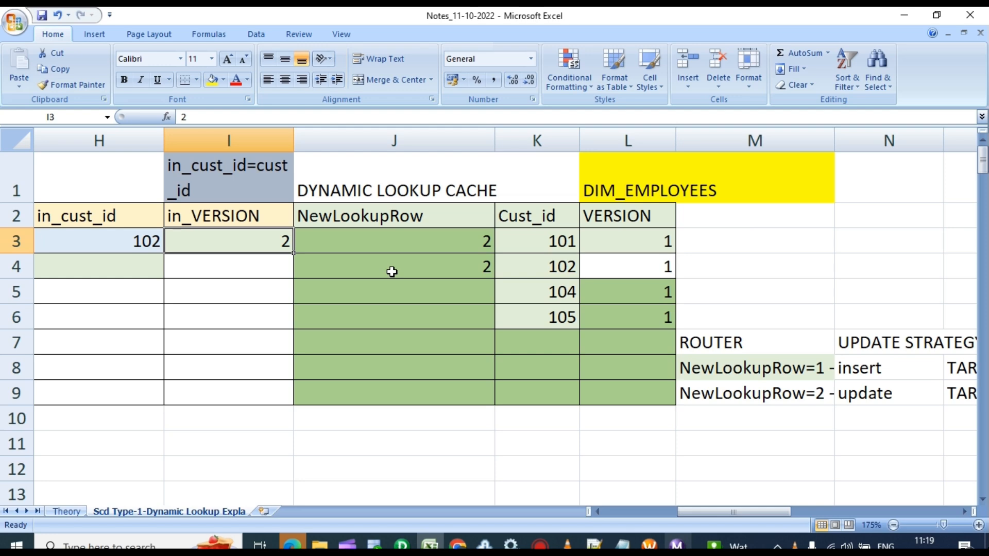
{"action": "scroll", "coordinate": [392, 272], "scroll_direction": "down", "scroll_amount": 1}
{"action": "scroll", "coordinate": [402, 309], "scroll_direction": "down", "scroll_amount": 1}
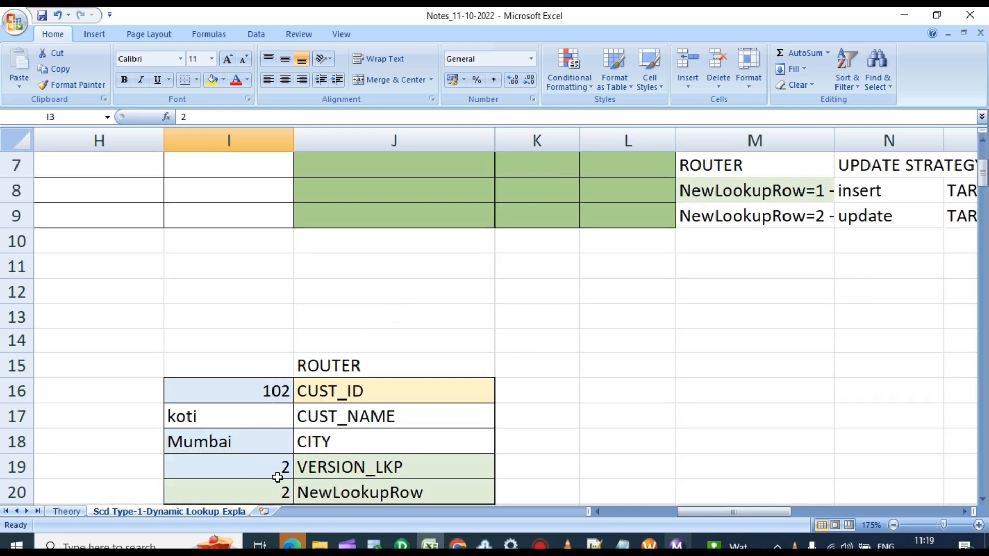
{"action": "scroll", "coordinate": [277, 478], "scroll_direction": "down", "scroll_amount": 1}
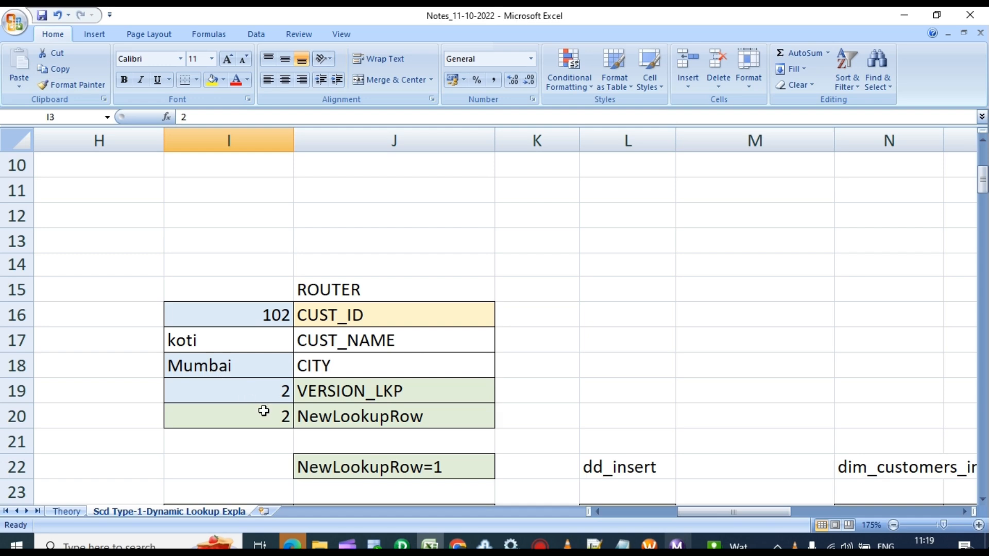
{"action": "left_click_drag", "start_coordinate": [700, 516], "coordinate": [682, 521]}
{"action": "scroll", "coordinate": [842, 459], "scroll_direction": "down", "scroll_amount": 2}
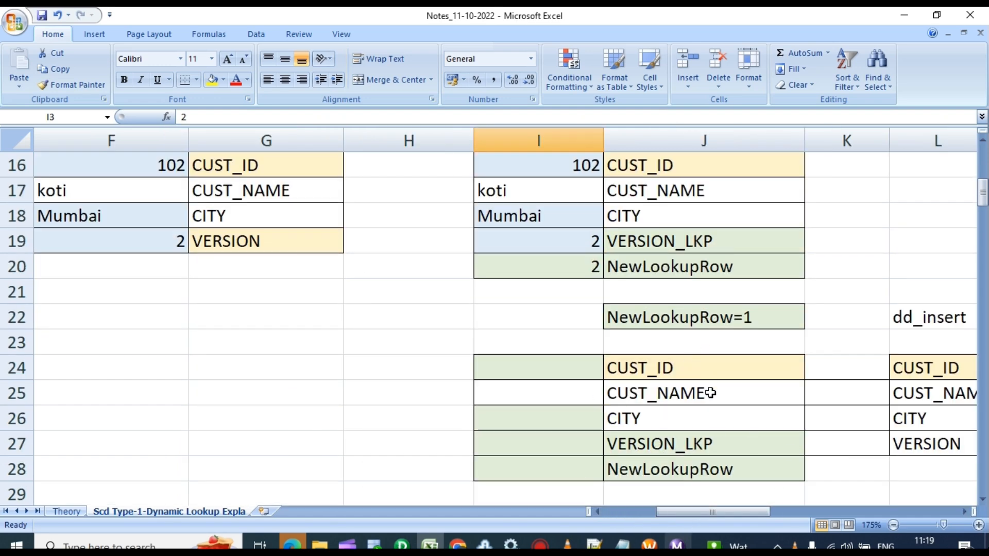
{"action": "scroll", "coordinate": [711, 393], "scroll_direction": "down", "scroll_amount": 1}
{"action": "scroll", "coordinate": [716, 309], "scroll_direction": "down", "scroll_amount": 1}
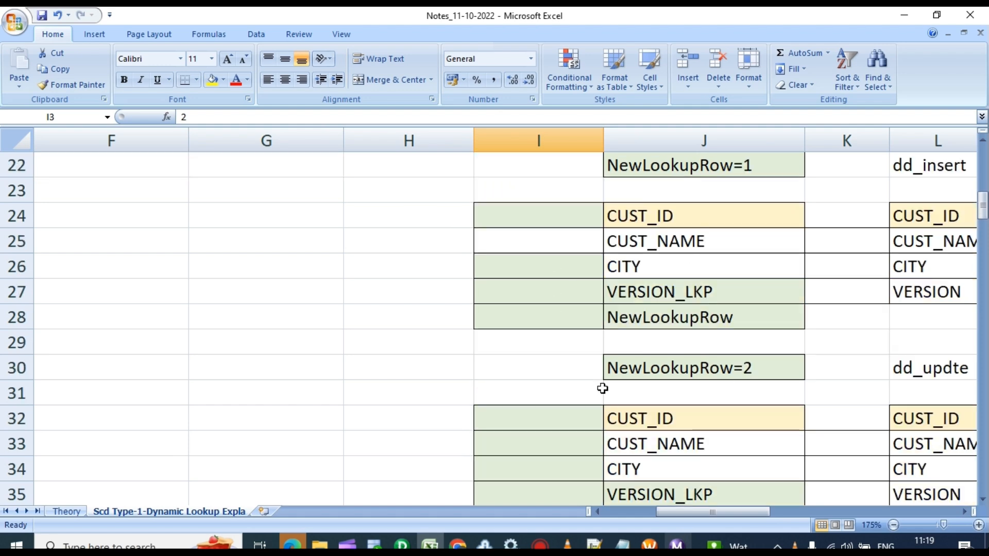
{"action": "scroll", "coordinate": [618, 388], "scroll_direction": "down", "scroll_amount": 1}
{"action": "scroll", "coordinate": [489, 273], "scroll_direction": "up", "scroll_amount": 2}
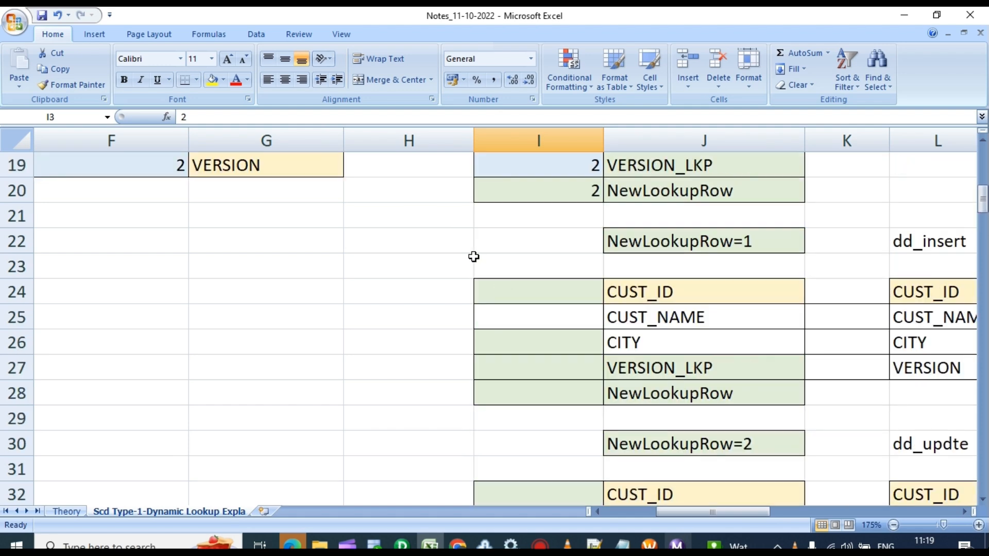
{"action": "scroll", "coordinate": [474, 256], "scroll_direction": "up", "scroll_amount": 3}
{"action": "left_click_drag", "start_coordinate": [539, 314], "coordinate": [534, 415]}
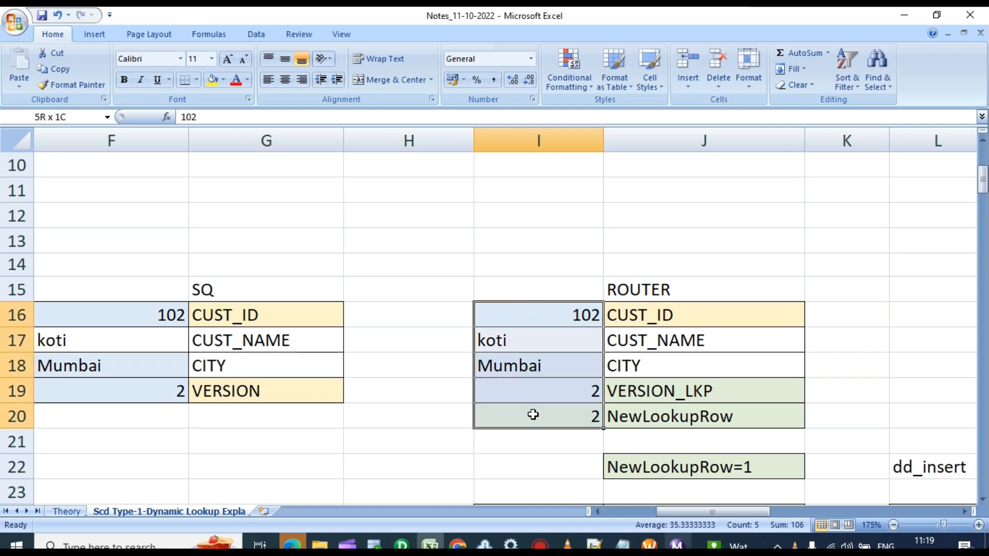
{"action": "key", "text": "ctrl+c"}
{"action": "scroll", "coordinate": [533, 414], "scroll_direction": "down", "scroll_amount": 2}
{"action": "scroll", "coordinate": [577, 448], "scroll_direction": "down", "scroll_amount": 3}
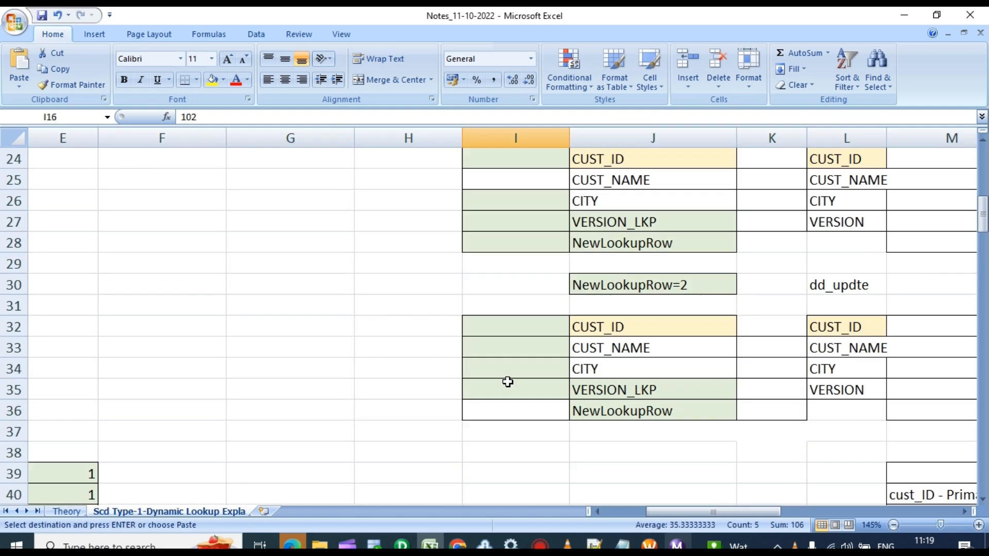
{"action": "left_click", "coordinate": [486, 329]}
{"action": "key", "text": "ctrl+v"}
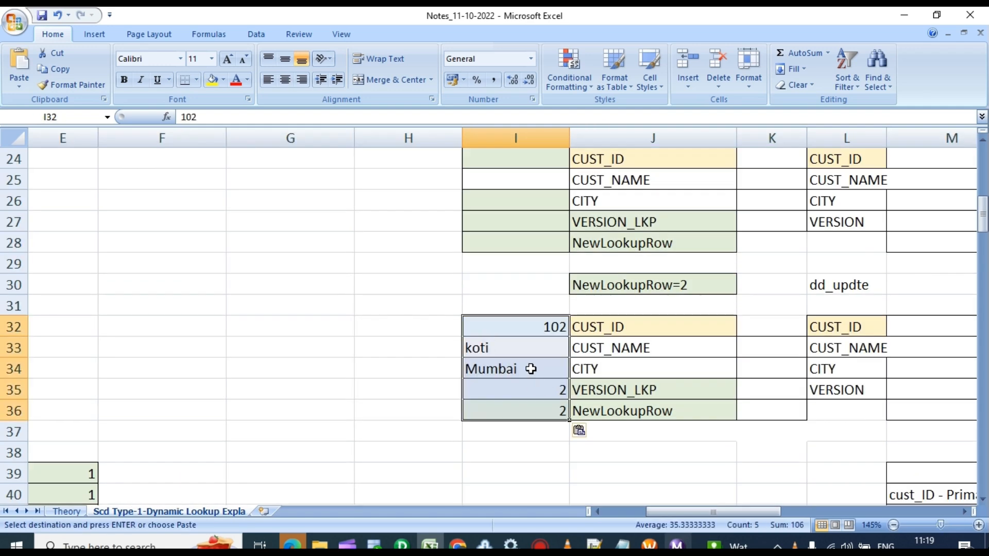
Copy the source record A12:D12, with city Mumbai and version 2, over the same customer's DIM_Customers record in M42:P42
{"action": "left_click_drag", "start_coordinate": [741, 515], "coordinate": [708, 516]}
{"action": "scroll", "coordinate": [309, 320], "scroll_direction": "up", "scroll_amount": 4}
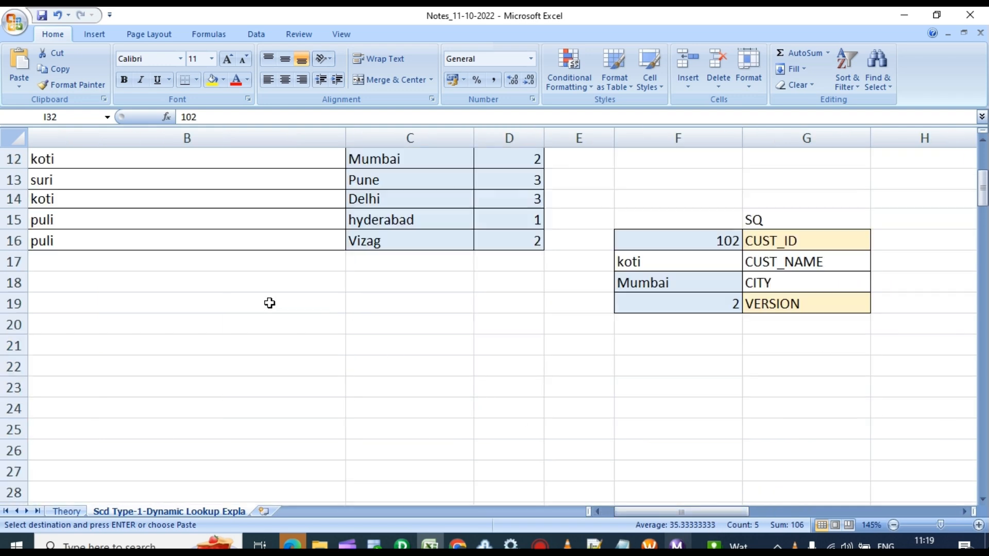
{"action": "left_click_drag", "start_coordinate": [632, 511], "coordinate": [622, 511]}
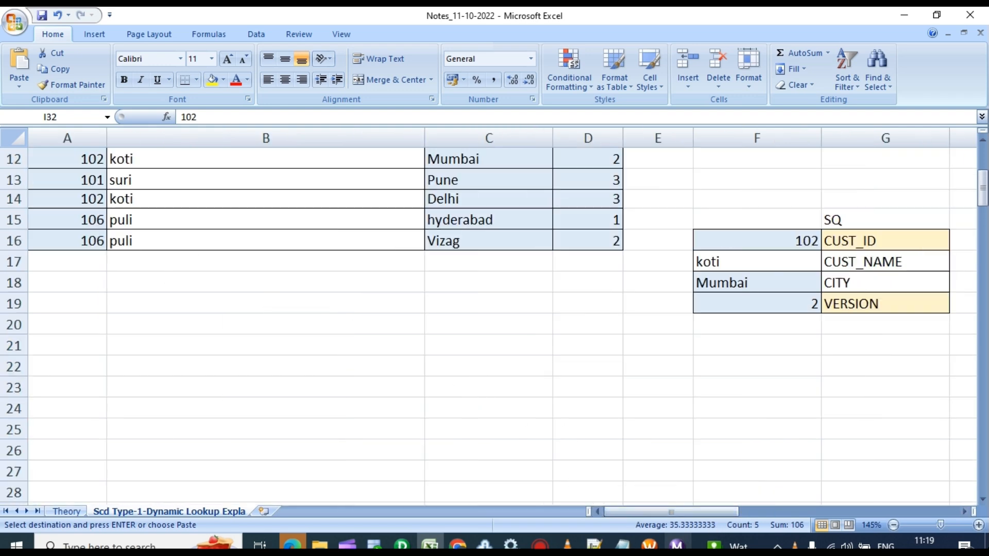
{"action": "scroll", "coordinate": [63, 185], "scroll_direction": "up", "scroll_amount": 1}
{"action": "left_click_drag", "start_coordinate": [79, 221], "coordinate": [617, 220]}
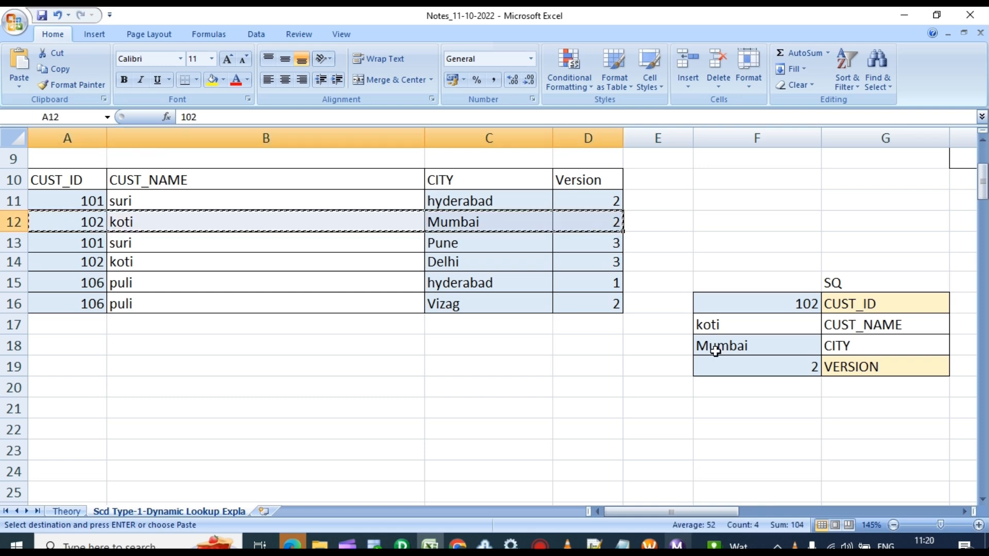
{"action": "left_click_drag", "start_coordinate": [647, 510], "coordinate": [708, 508]}
{"action": "scroll", "coordinate": [581, 382], "scroll_direction": "down", "scroll_amount": 8}
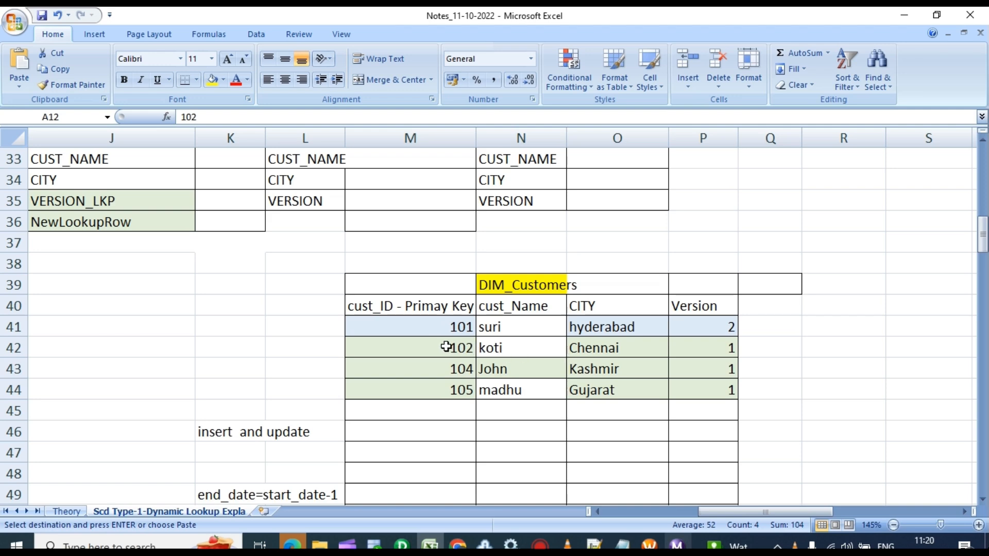
{"action": "left_click", "coordinate": [452, 352]}
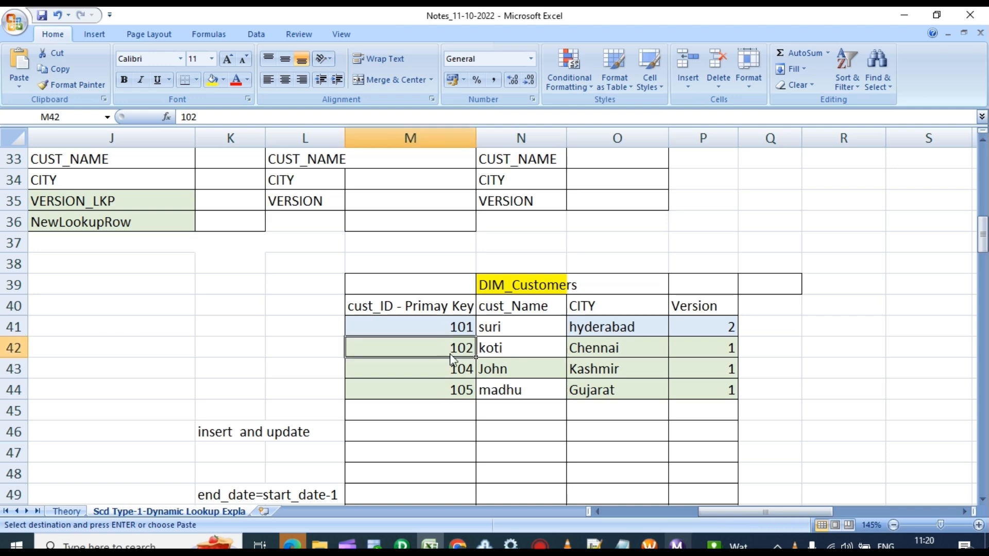
{"action": "key", "text": "ctrl+v"}
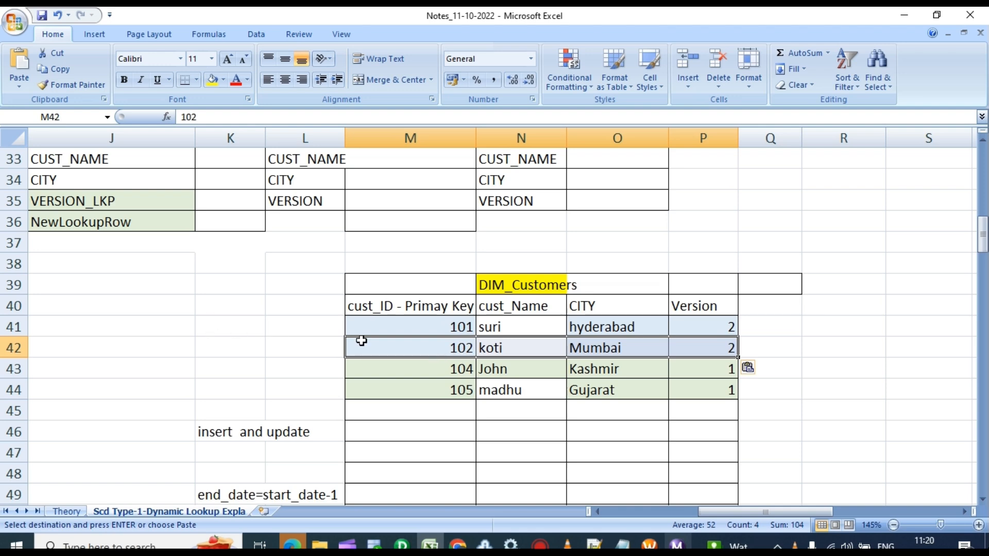
{"action": "left_click", "coordinate": [636, 512]}
{"action": "left_click", "coordinate": [603, 512]}
{"action": "scroll", "coordinate": [358, 297], "scroll_direction": "up", "scroll_amount": 2}
{"action": "scroll", "coordinate": [358, 296], "scroll_direction": "up", "scroll_amount": 8}
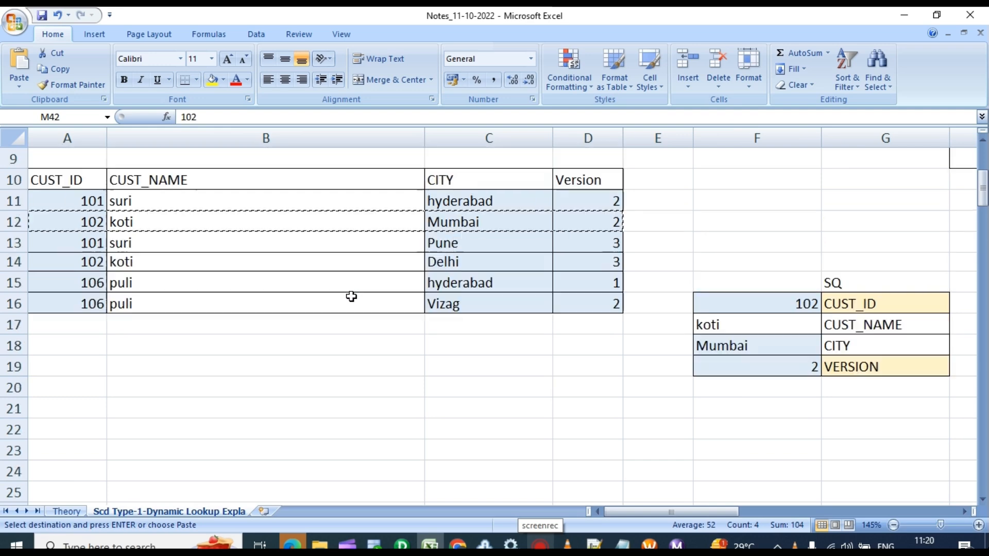
{"action": "scroll", "coordinate": [209, 380], "scroll_direction": "down", "scroll_amount": 2}
{"action": "scroll", "coordinate": [180, 344], "scroll_direction": "up", "scroll_amount": 1}
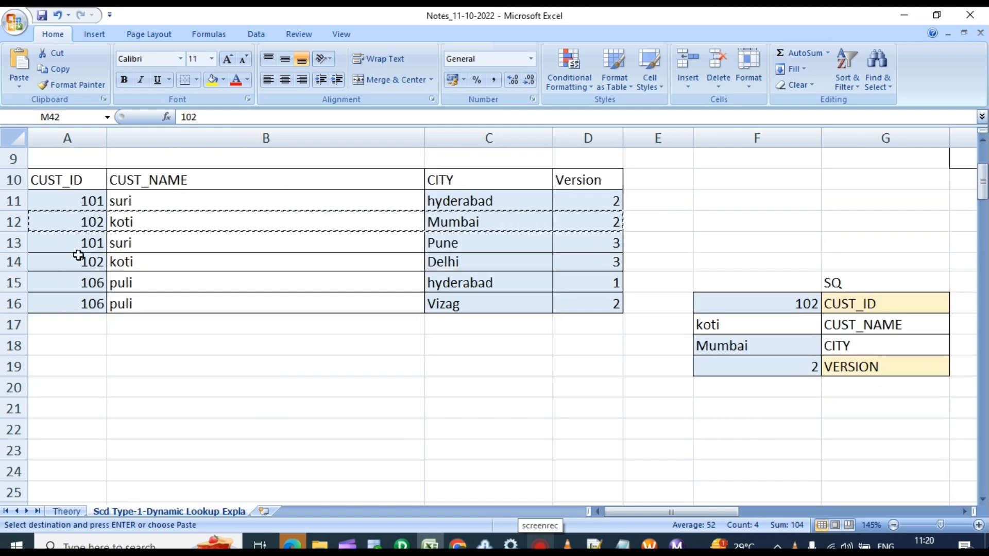
{"action": "left_click_drag", "start_coordinate": [77, 244], "coordinate": [623, 243]}
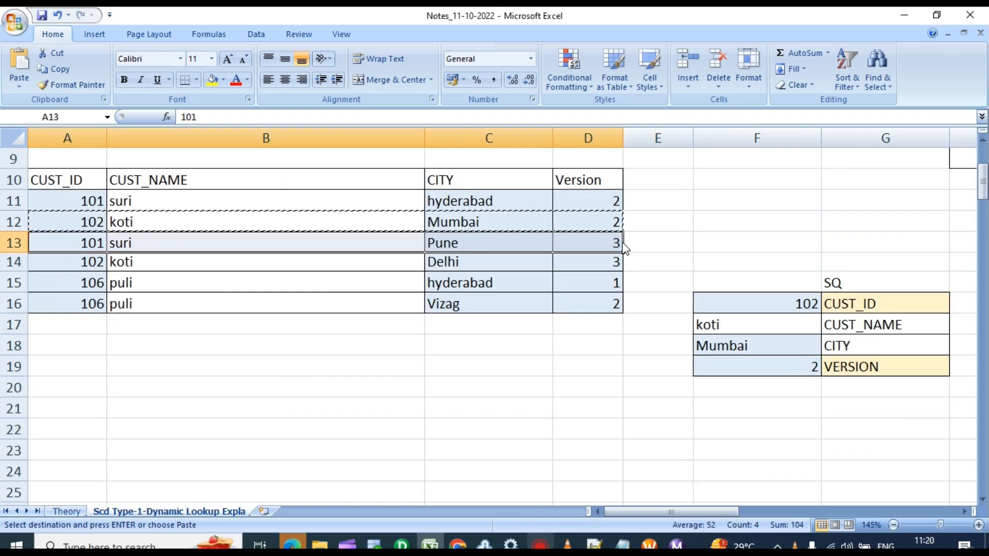
{"action": "key", "text": "ctrl+c"}
{"action": "left_click_drag", "start_coordinate": [700, 511], "coordinate": [773, 510]}
{"action": "scroll", "coordinate": [637, 436], "scroll_direction": "down", "scroll_amount": 5}
{"action": "scroll", "coordinate": [637, 436], "scroll_direction": "down", "scroll_amount": 4}
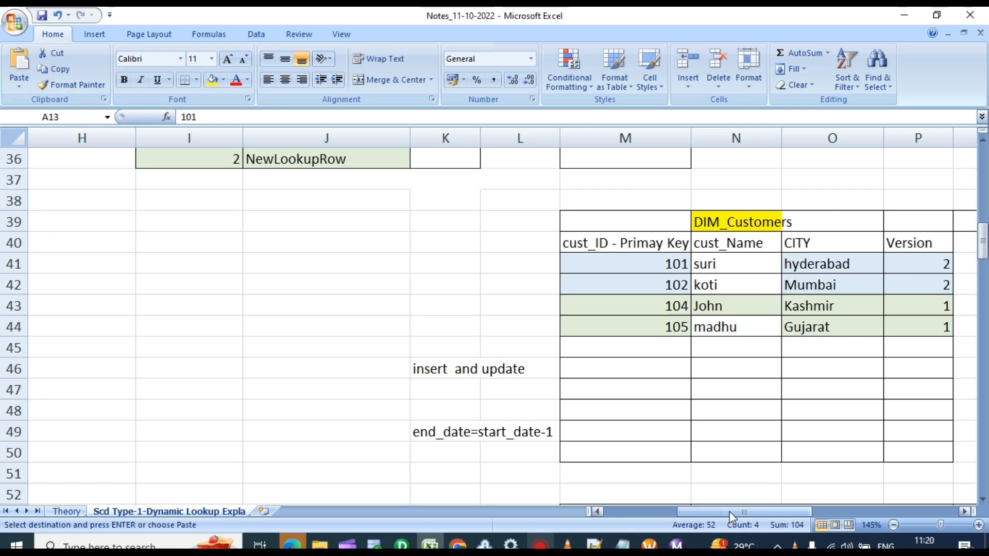
{"action": "left_click_drag", "start_coordinate": [730, 512], "coordinate": [656, 511]}
{"action": "scroll", "coordinate": [483, 405], "scroll_direction": "up", "scroll_amount": 10}
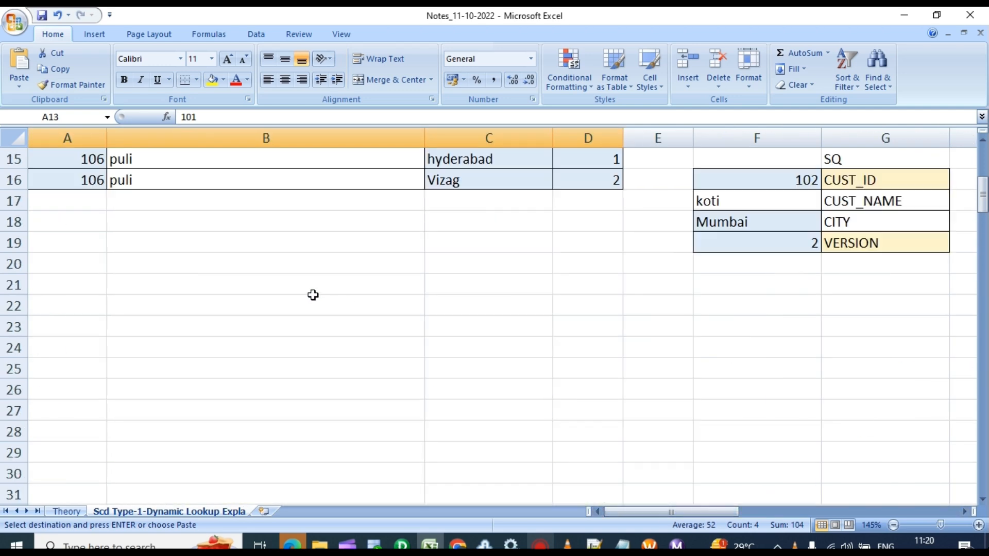
Copy the customer ID from A13 and the customer name from B13 into the SQ fields F16 and F17
{"action": "left_click", "coordinate": [63, 309]}
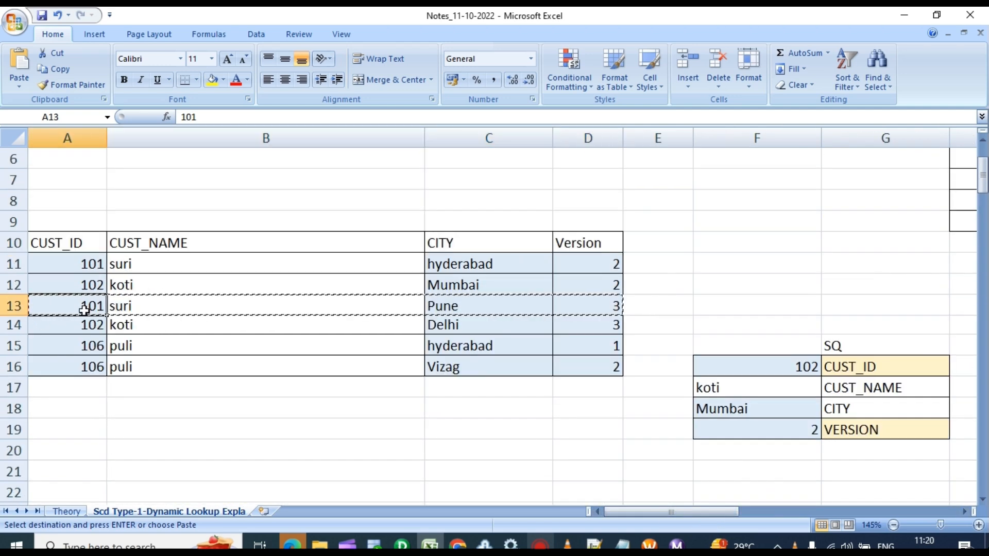
{"action": "key", "text": "ctrl+c"}
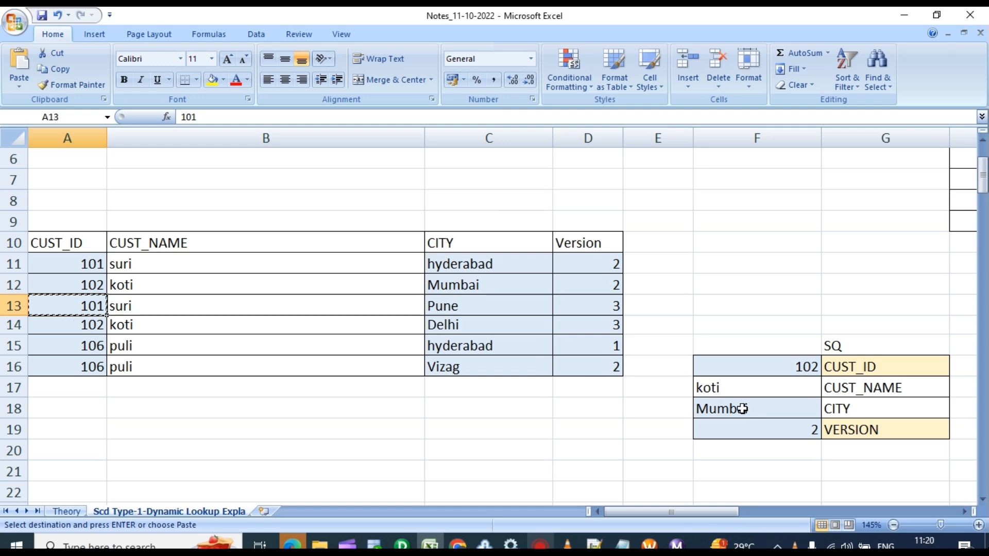
{"action": "left_click", "coordinate": [755, 373]}
{"action": "key", "text": "ctrl+v"}
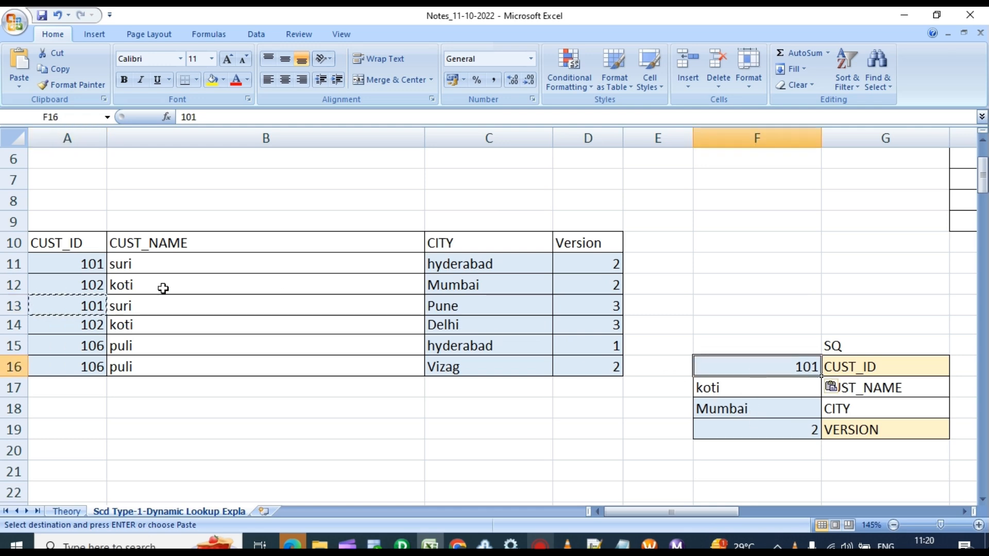
{"action": "left_click", "coordinate": [123, 322]}
{"action": "left_click", "coordinate": [135, 307]}
{"action": "key", "text": "ctrl+c"}
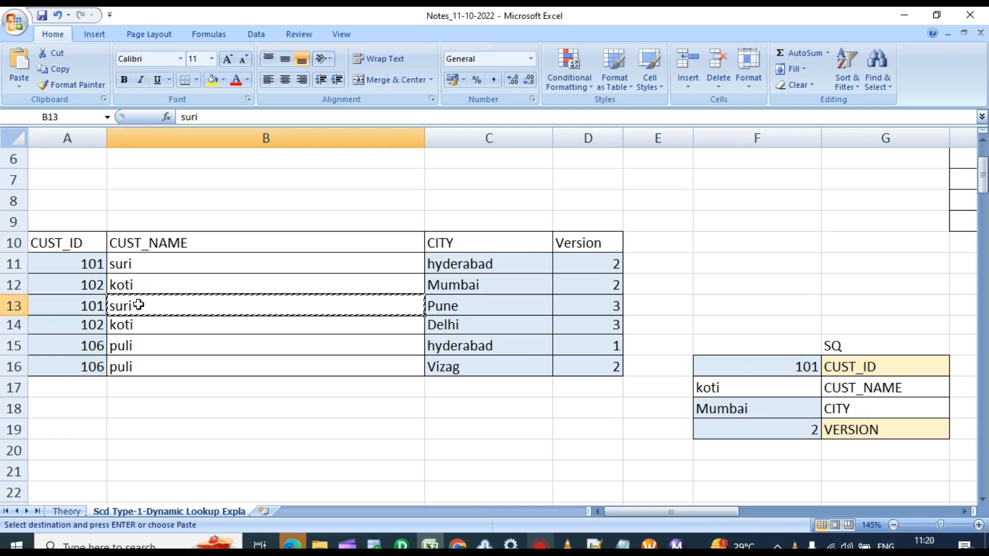
{"action": "left_click", "coordinate": [718, 385]}
{"action": "key", "text": "ctrl+v"}
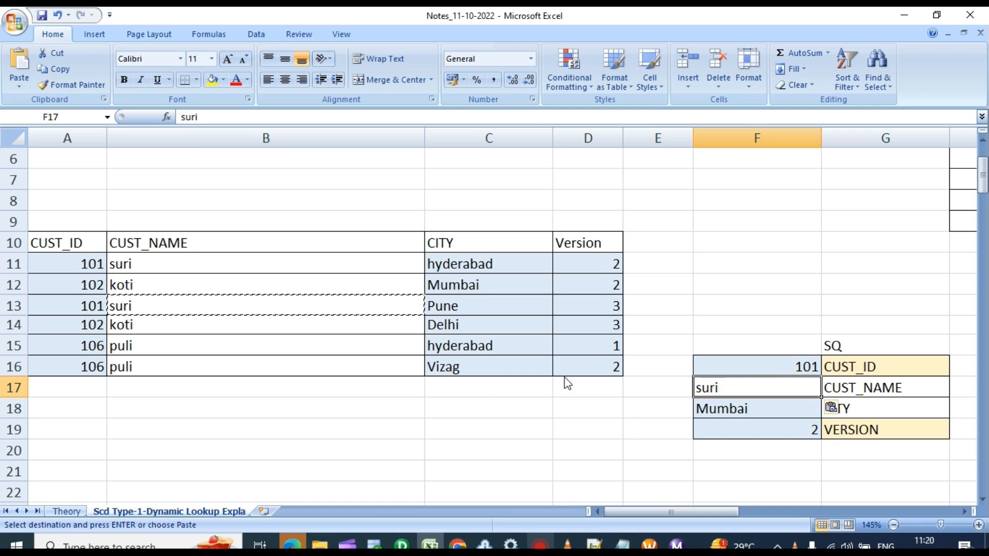
Copy the city Pune from C13 and version 3 from D13 into the SQ fields F18 and F19
{"action": "left_click", "coordinate": [449, 311]}
{"action": "key", "text": "ctrl+c"}
{"action": "left_click", "coordinate": [718, 406]}
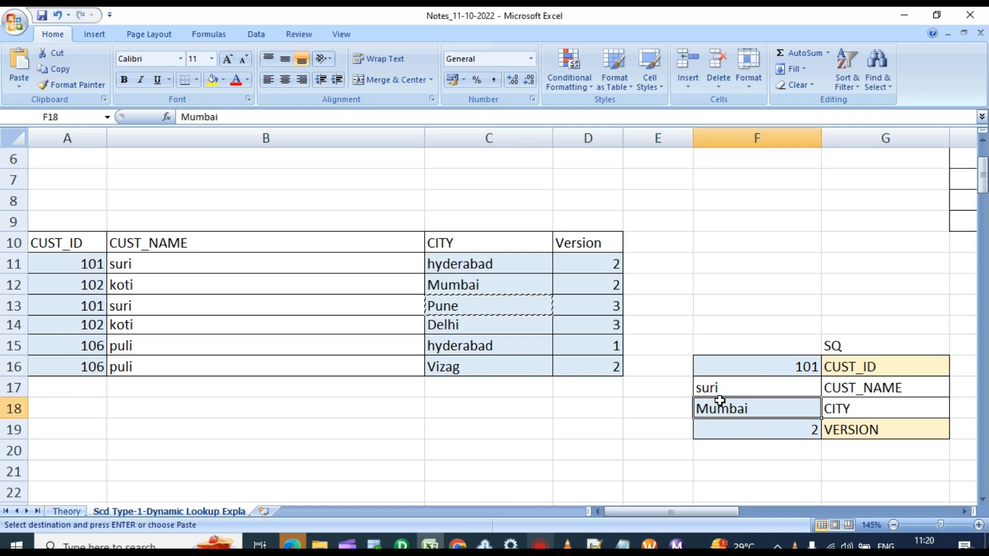
{"action": "key", "text": "ctrl+v"}
{"action": "left_click", "coordinate": [615, 308]}
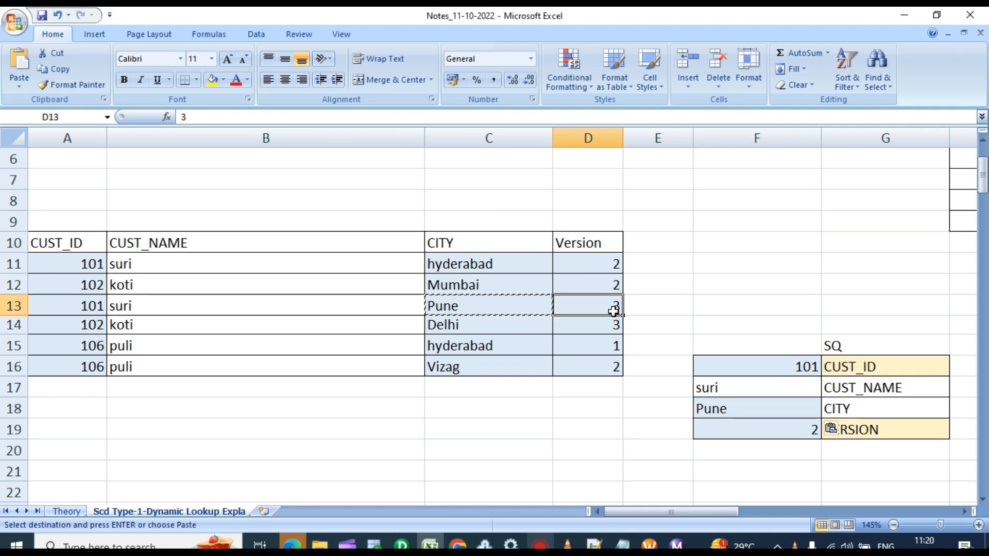
{"action": "key", "text": "ctrl+c"}
{"action": "left_click", "coordinate": [798, 438]}
{"action": "key", "text": "ctrl+v"}
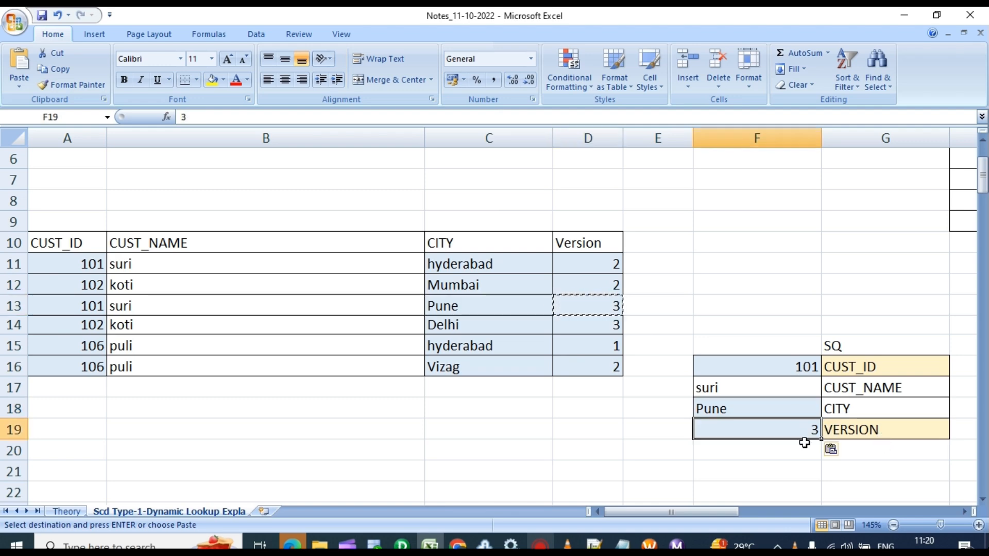
Copy the SQ record F16:F19 into the router fields I16:I19, and clear the router's NewLookupRow value in I20
{"action": "left_click_drag", "start_coordinate": [722, 508], "coordinate": [741, 511]}
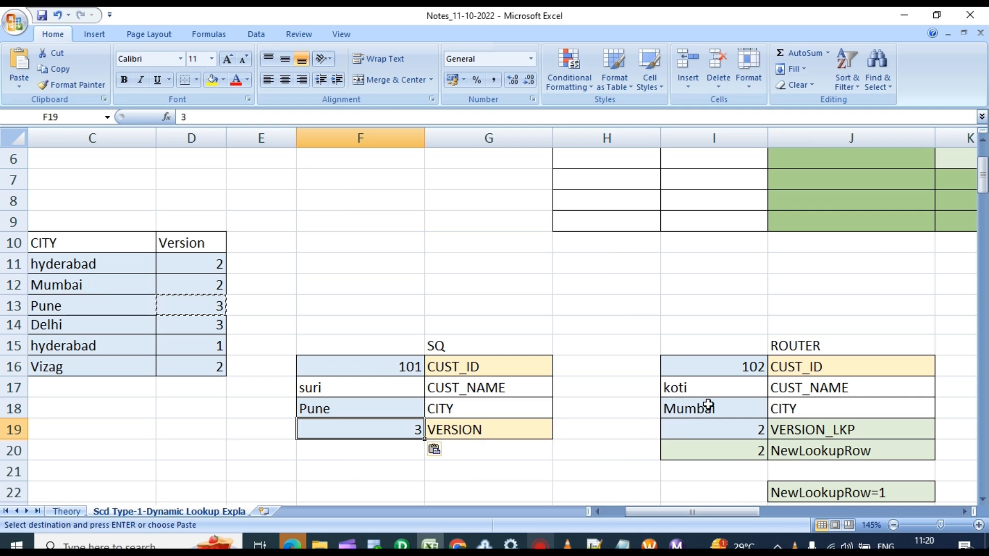
{"action": "left_click_drag", "start_coordinate": [364, 360], "coordinate": [383, 425]}
{"action": "key", "text": "ctrl+c"}
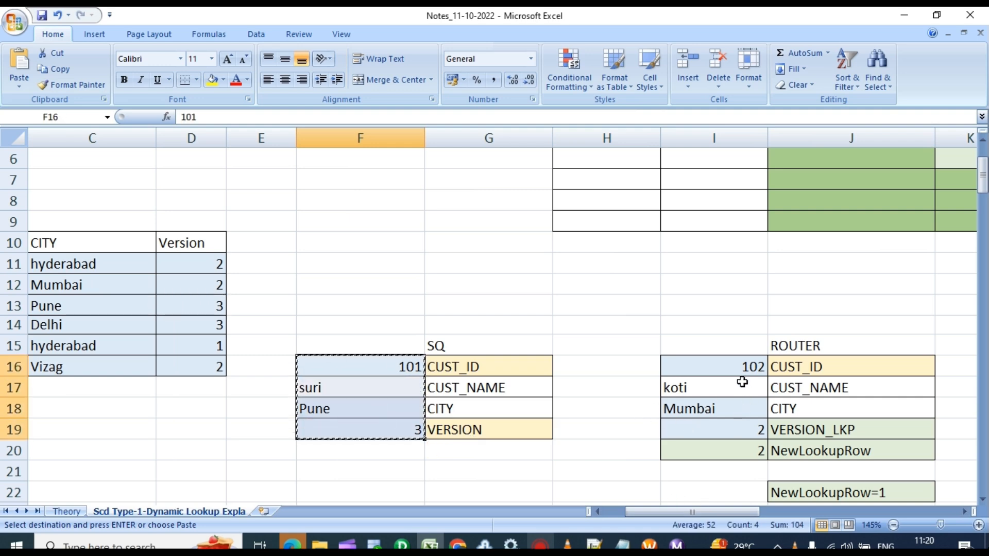
{"action": "left_click", "coordinate": [729, 373]}
{"action": "key", "text": "ctrl+v"}
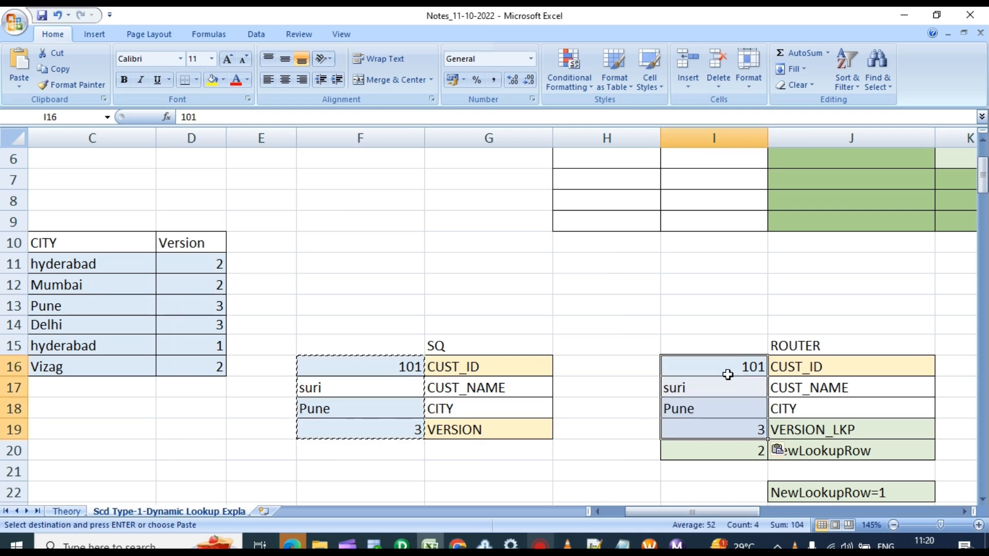
{"action": "left_click", "coordinate": [734, 451]}
{"action": "key", "text": "Delete"}
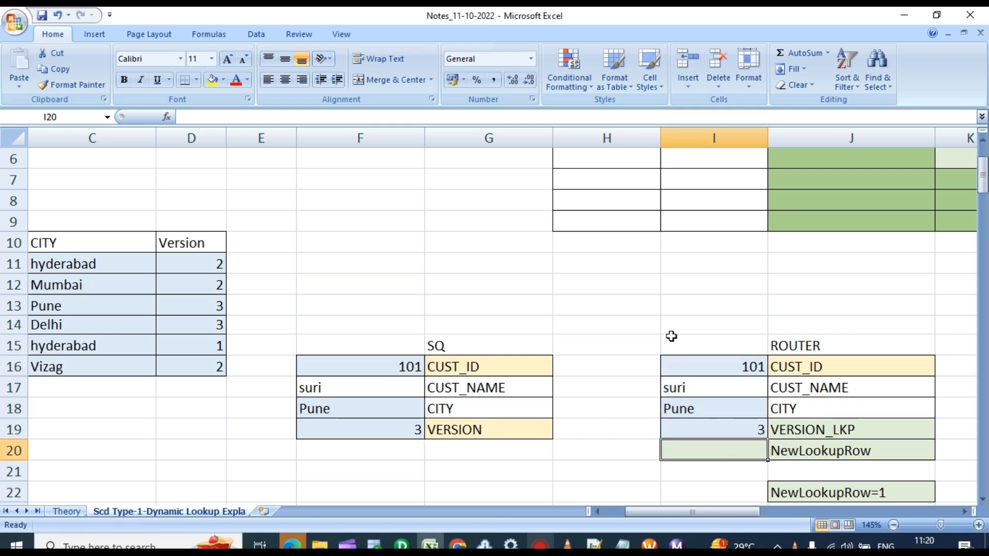
Select the dynamic lookup's in_cust_id input value in H3
{"action": "scroll", "coordinate": [671, 336], "scroll_direction": "up", "scroll_amount": 2}
{"action": "left_click", "coordinate": [636, 225]}
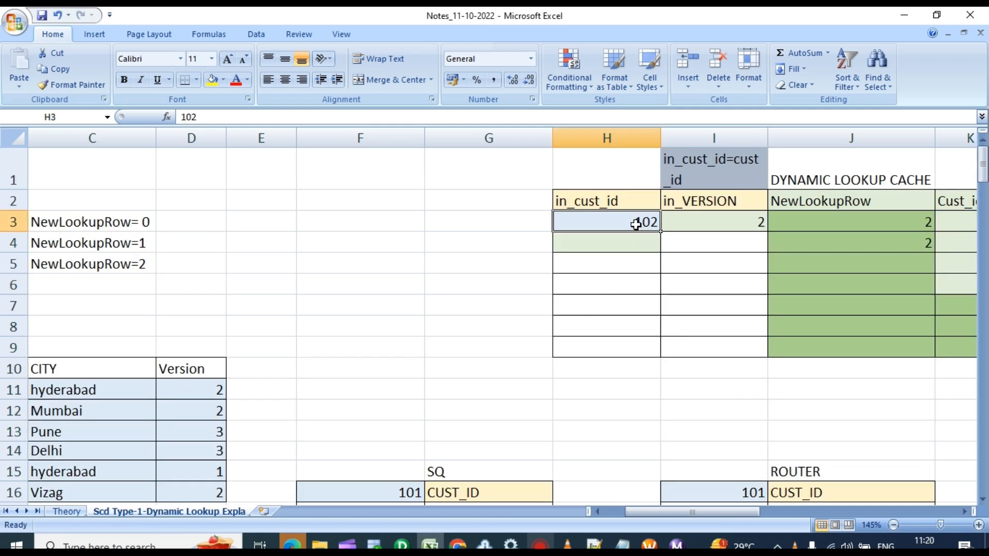
Enter the SQ record's customer ID as in_cust_id in H3 and set in_VERSION in I3 to 3
{"action": "type", "text": "1"}
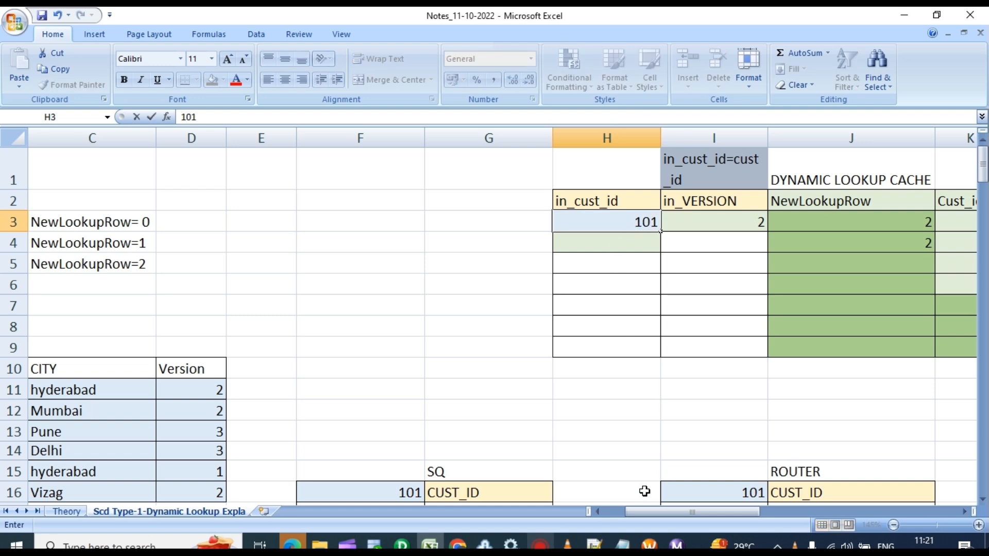
{"action": "left_click_drag", "start_coordinate": [670, 514], "coordinate": [691, 517]}
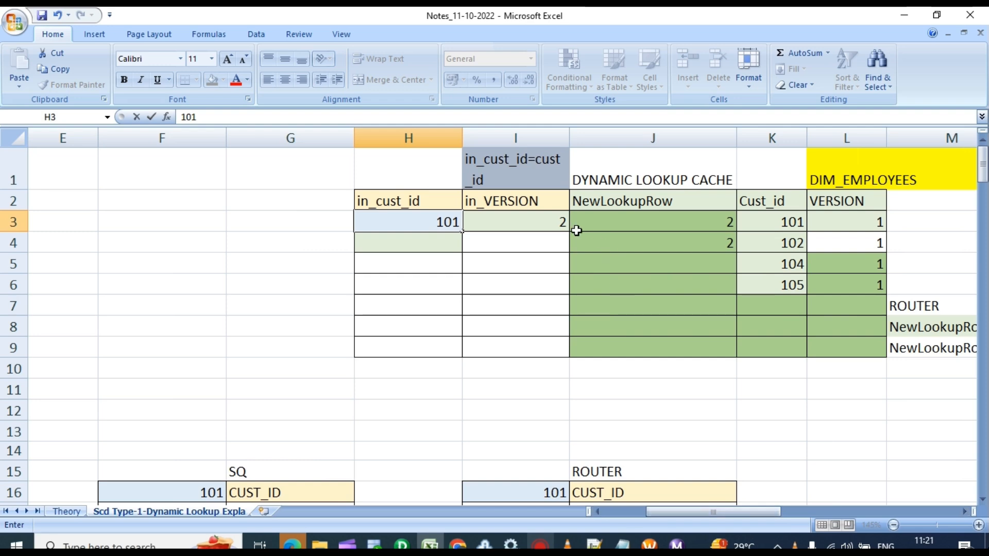
{"action": "left_click", "coordinate": [561, 223]}
{"action": "type", "text": "3"}
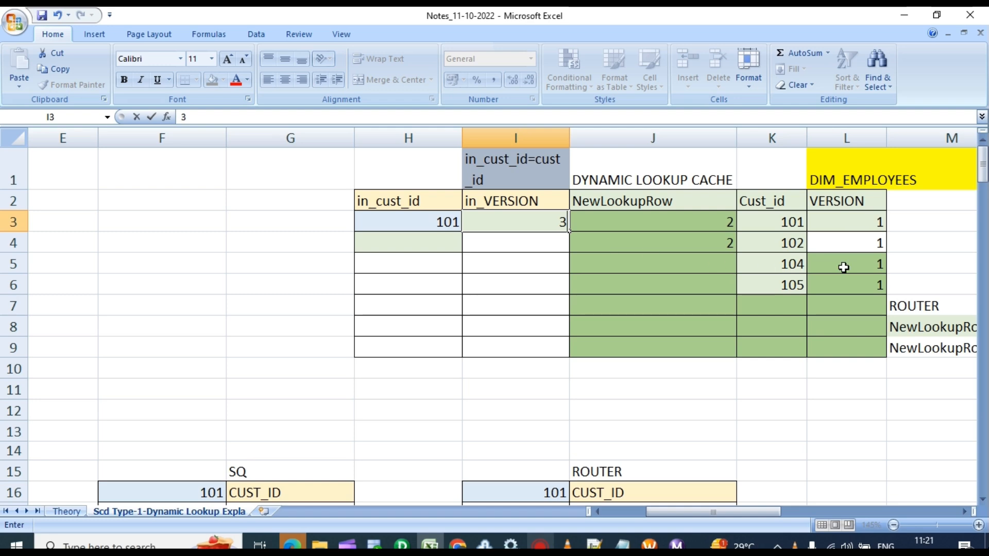
{"action": "left_click", "coordinate": [872, 224]}
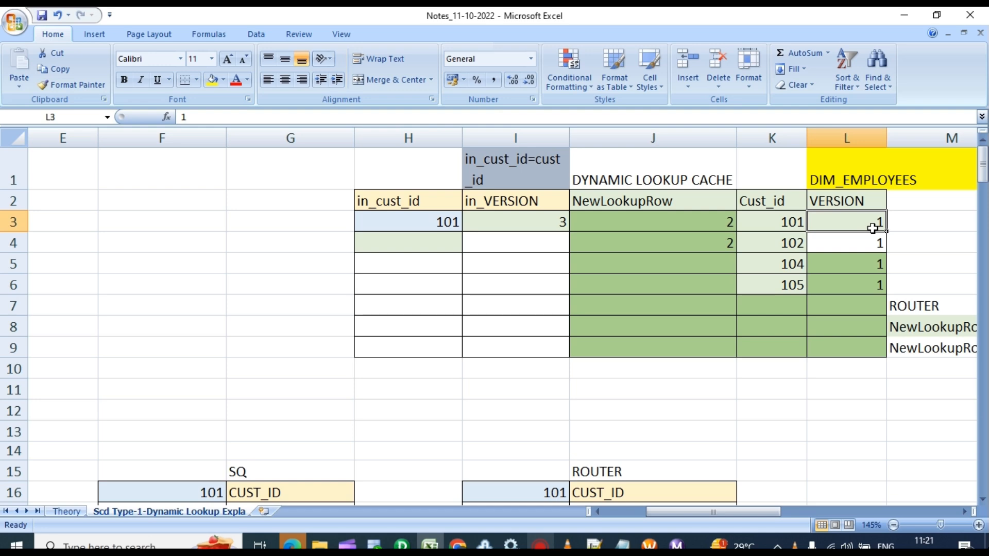
{"action": "double_click", "coordinate": [728, 220]}
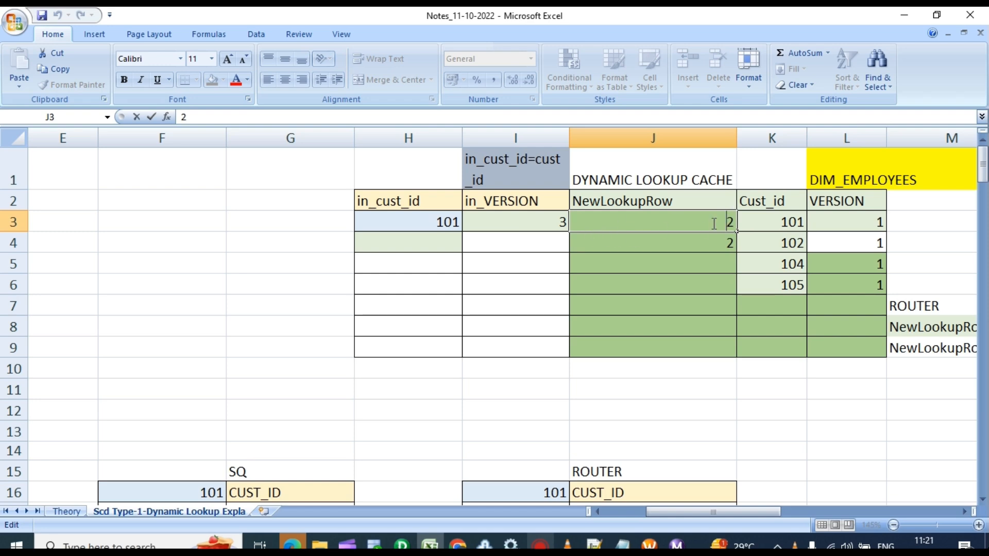
Set the NewLookupRow value of the upper ROUTER block in I20 to 2
{"action": "scroll", "coordinate": [496, 280], "scroll_direction": "down", "scroll_amount": 5}
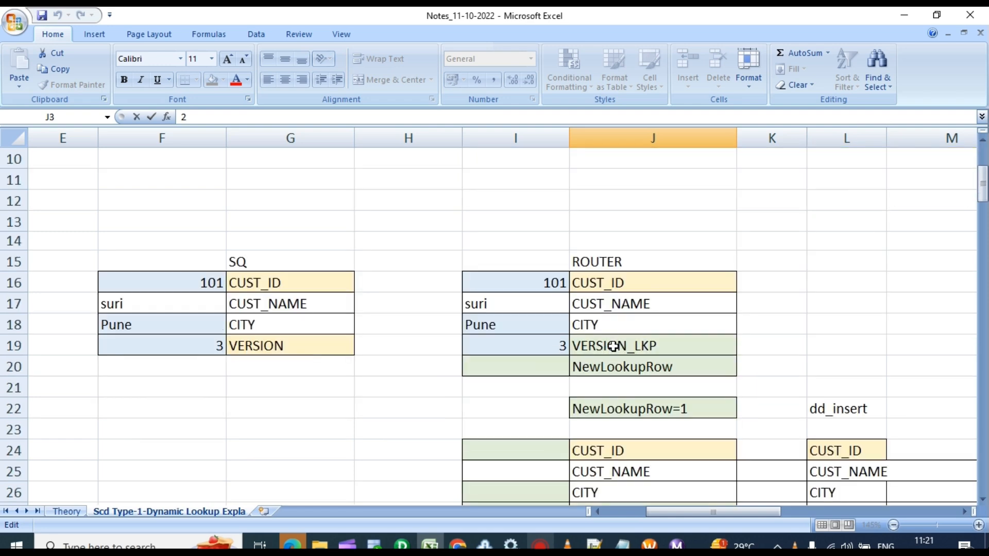
{"action": "left_click", "coordinate": [542, 246]}
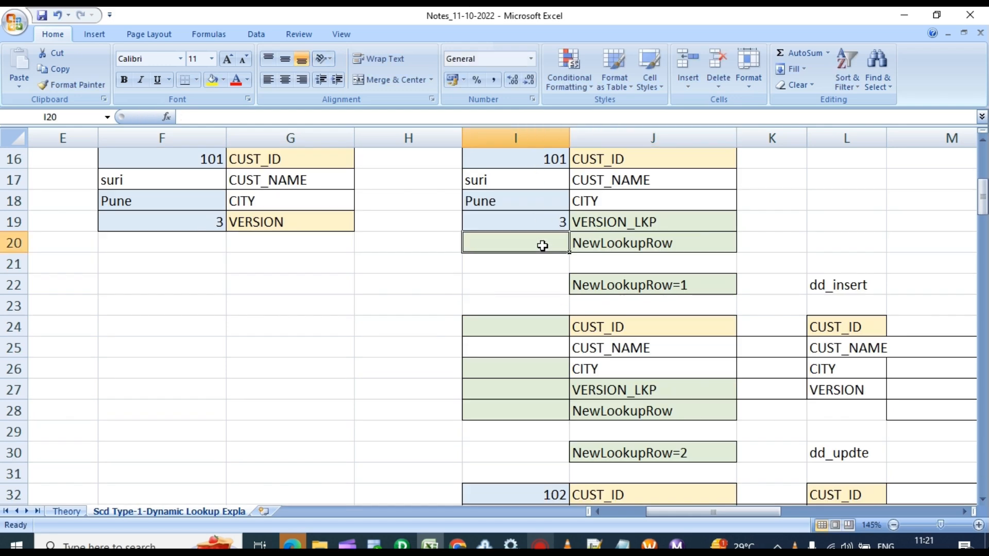
{"action": "type", "text": "25"}
{"action": "scroll", "coordinate": [510, 268], "scroll_direction": "up", "scroll_amount": 1}
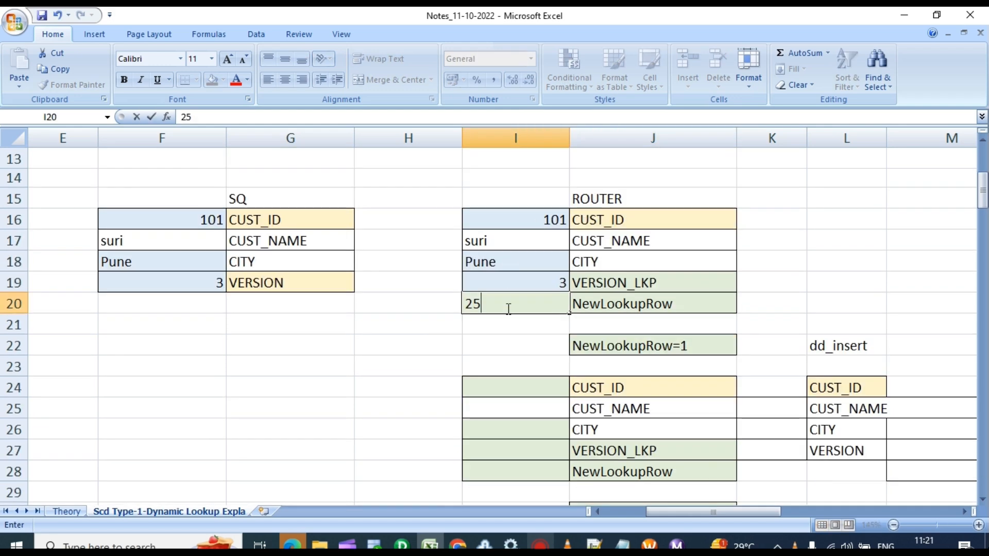
{"action": "key", "text": "BackSpace"}
Copy the ROUTER values I16:I20 into the NewLookupRow=2 group starting at I32
{"action": "left_click_drag", "start_coordinate": [521, 220], "coordinate": [527, 311]}
{"action": "key", "text": "ctrl+c"}
{"action": "scroll", "coordinate": [711, 458], "scroll_direction": "down", "scroll_amount": 2}
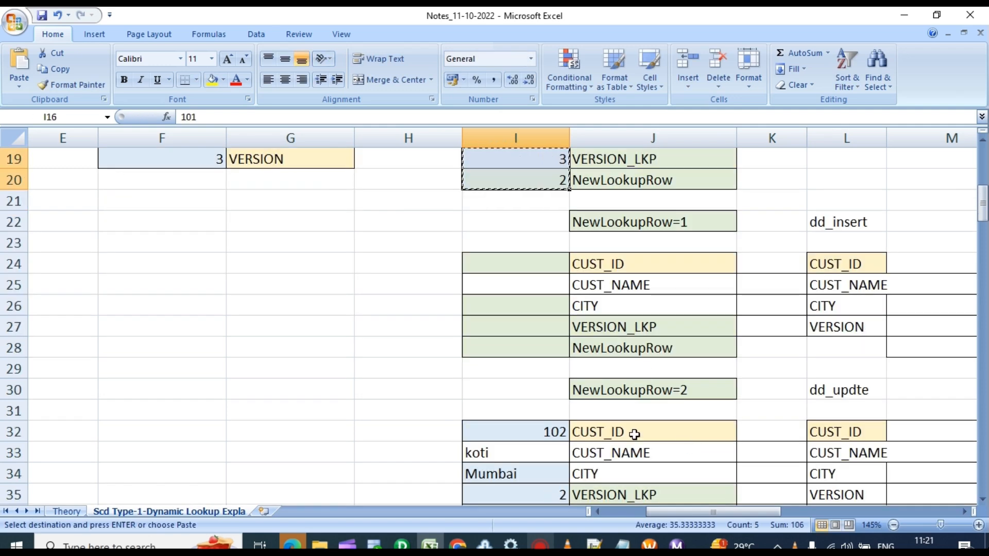
{"action": "scroll", "coordinate": [653, 397], "scroll_direction": "down", "scroll_amount": 1}
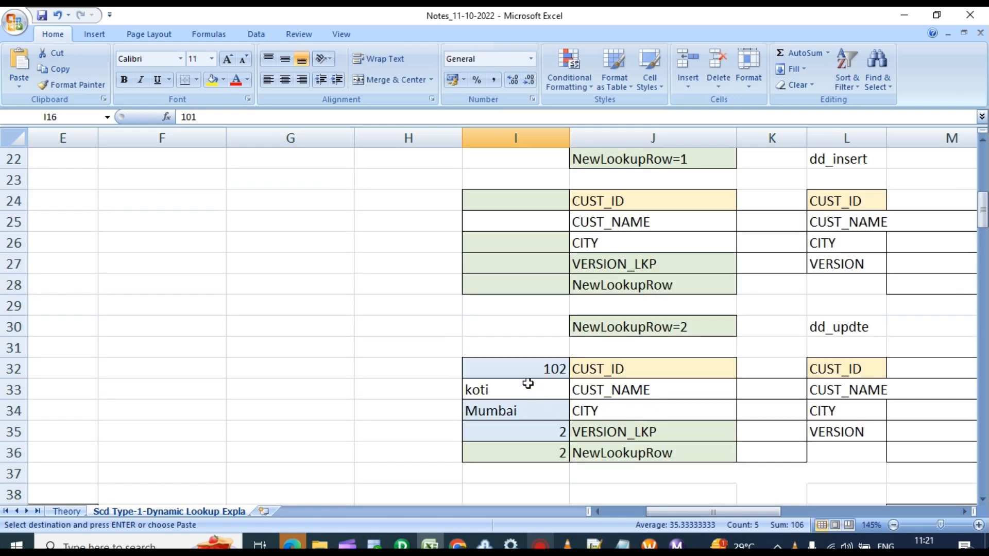
{"action": "left_click", "coordinate": [518, 368]}
{"action": "key", "text": "ctrl+v"}
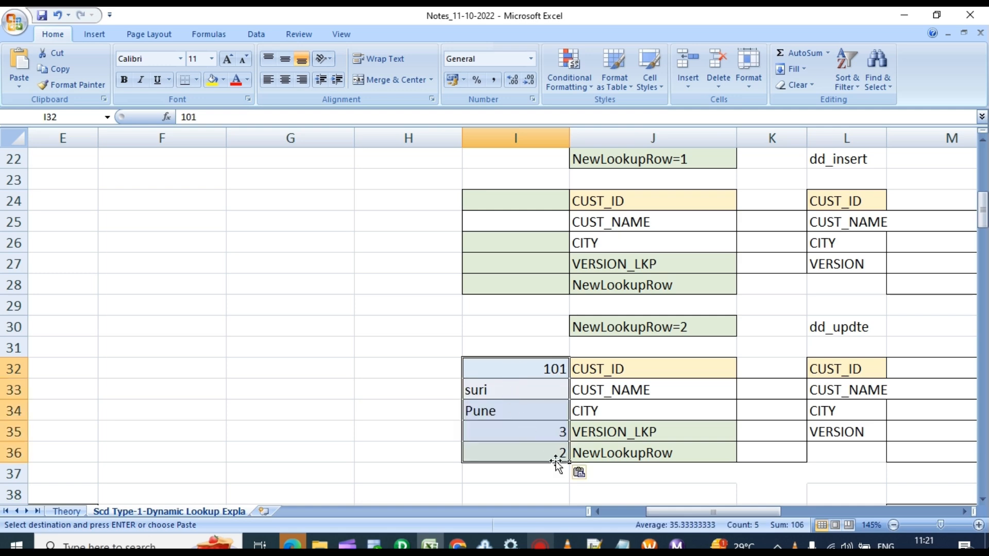
Copy source record A13:D13 (Pune, version 3) over the first DIM_Customers record starting at M41
{"action": "left_click_drag", "start_coordinate": [685, 511], "coordinate": [603, 516]}
{"action": "scroll", "coordinate": [243, 347], "scroll_direction": "up", "scroll_amount": 3}
{"action": "scroll", "coordinate": [243, 347], "scroll_direction": "up", "scroll_amount": 3}
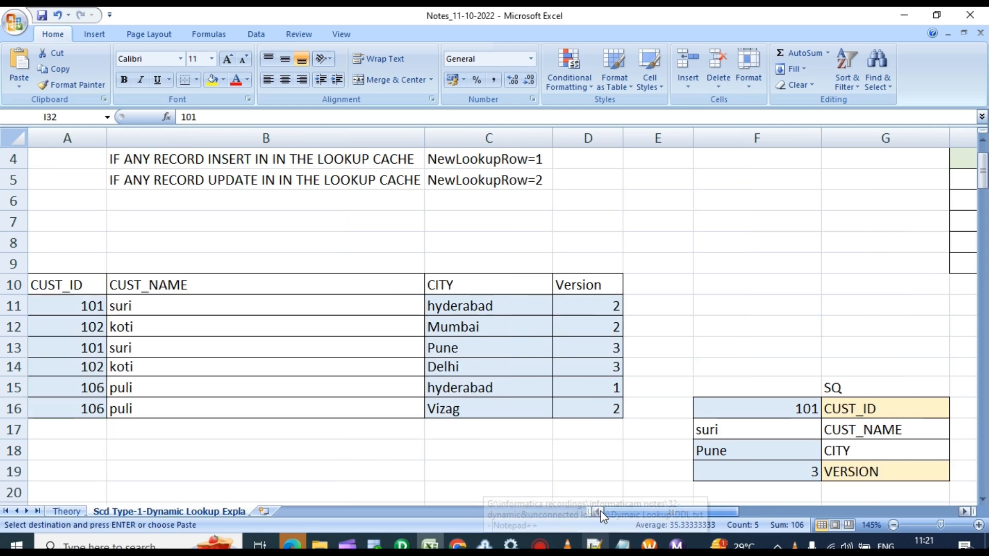
{"action": "left_click_drag", "start_coordinate": [101, 355], "coordinate": [596, 349]}
{"action": "key", "text": "ctrl+c"}
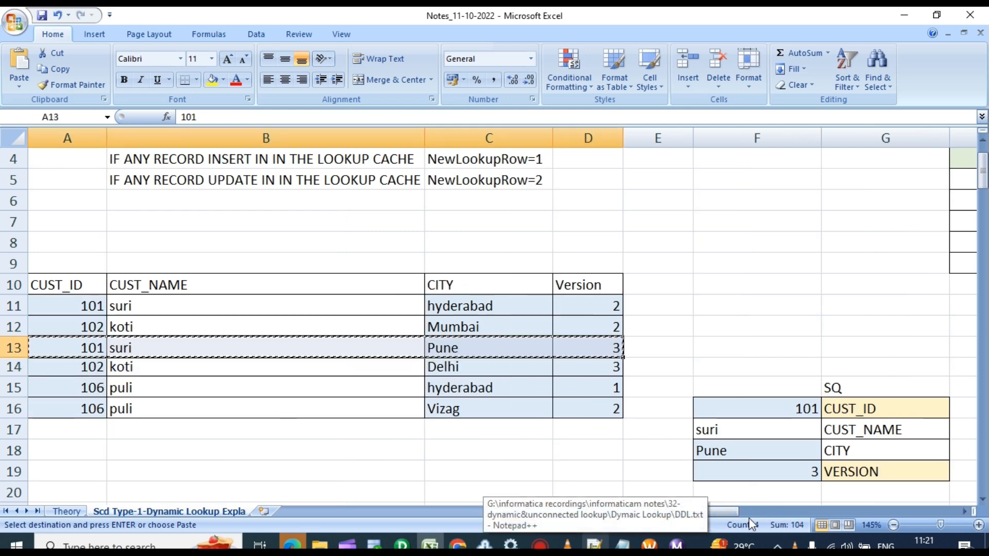
{"action": "left_click_drag", "start_coordinate": [727, 513], "coordinate": [775, 514]}
{"action": "scroll", "coordinate": [721, 463], "scroll_direction": "down", "scroll_amount": 10}
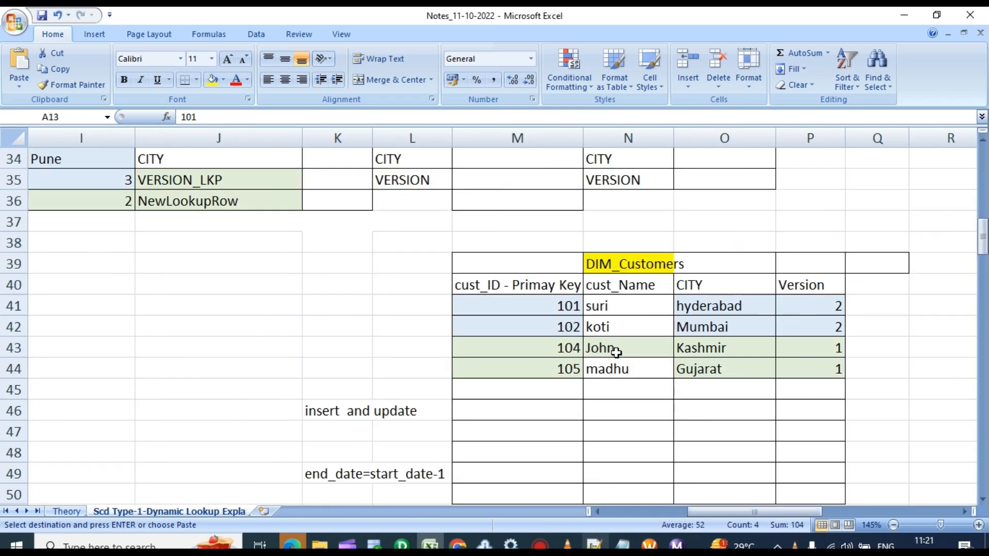
{"action": "left_click", "coordinate": [563, 306]}
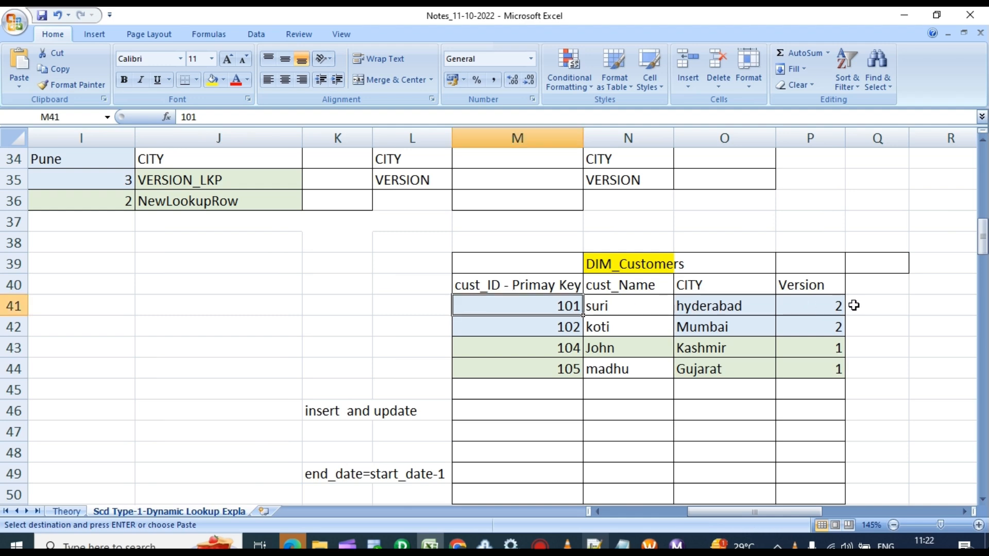
{"action": "key", "text": "ctrl+v"}
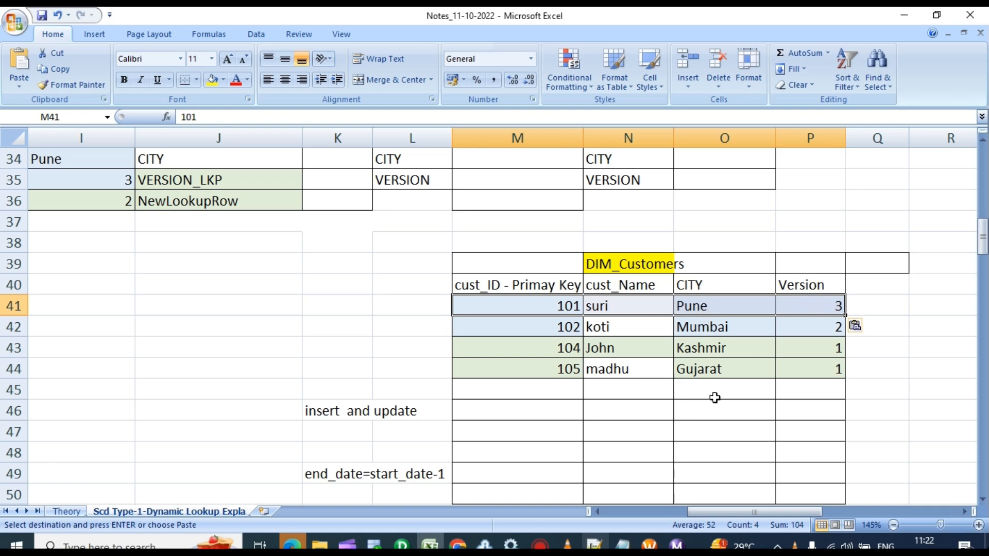
Copy source record A14:D14 (Delhi, version 3) over the second DIM_Customers record starting at M42
{"action": "left_click_drag", "start_coordinate": [724, 512], "coordinate": [632, 512]}
{"action": "scroll", "coordinate": [349, 342], "scroll_direction": "up", "scroll_amount": 8}
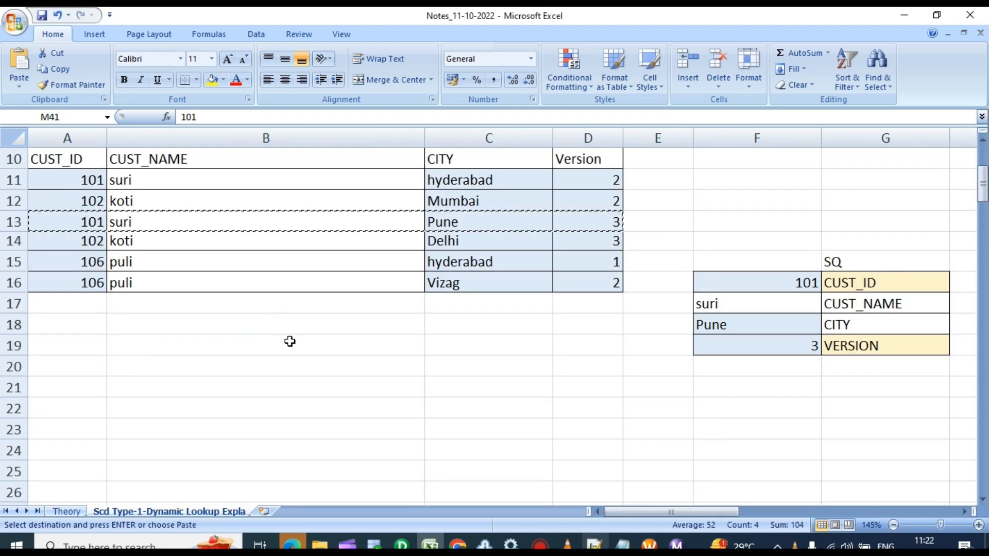
{"action": "left_click", "coordinate": [124, 248]}
{"action": "left_click_drag", "start_coordinate": [95, 249], "coordinate": [611, 241]}
{"action": "key", "text": "ctrl+c"}
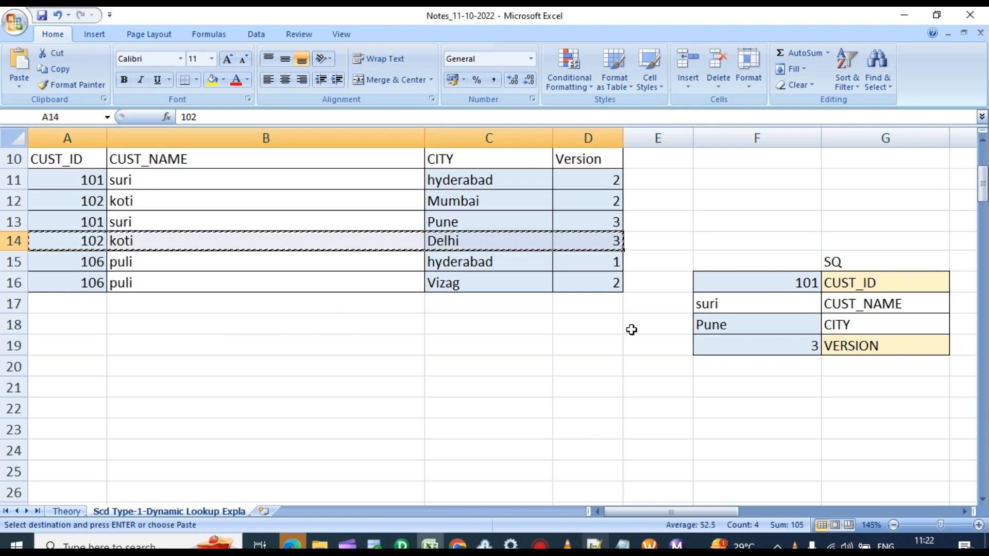
{"action": "left_click_drag", "start_coordinate": [660, 512], "coordinate": [724, 512]}
{"action": "scroll", "coordinate": [552, 418], "scroll_direction": "down", "scroll_amount": 7}
{"action": "left_click", "coordinate": [288, 389]}
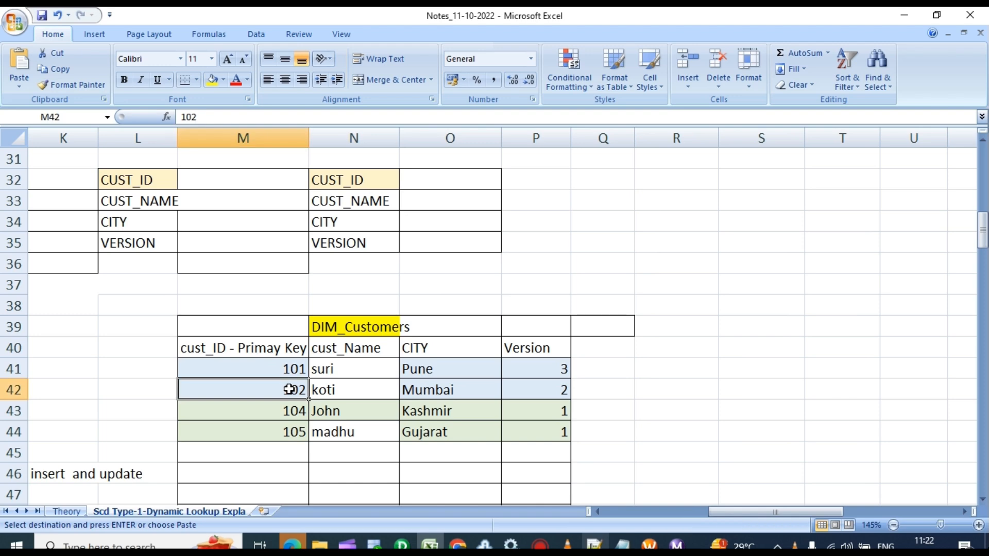
{"action": "key", "text": "ctrl+v"}
Copy the customer ID from source row 15 into the SQ block's CUST_ID value in F16
{"action": "left_click_drag", "start_coordinate": [738, 512], "coordinate": [632, 512]}
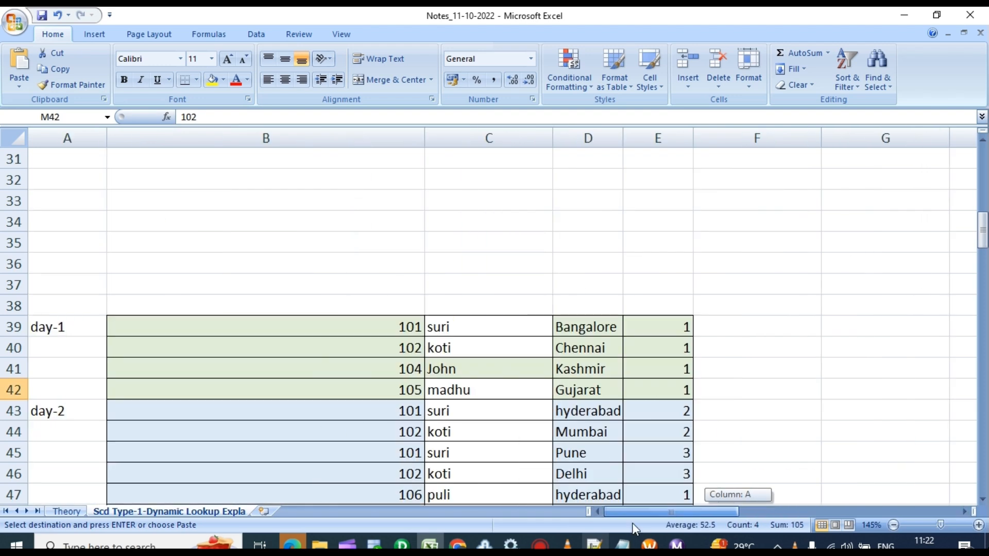
{"action": "scroll", "coordinate": [263, 336], "scroll_direction": "up", "scroll_amount": 6}
{"action": "scroll", "coordinate": [172, 290], "scroll_direction": "up", "scroll_amount": 1}
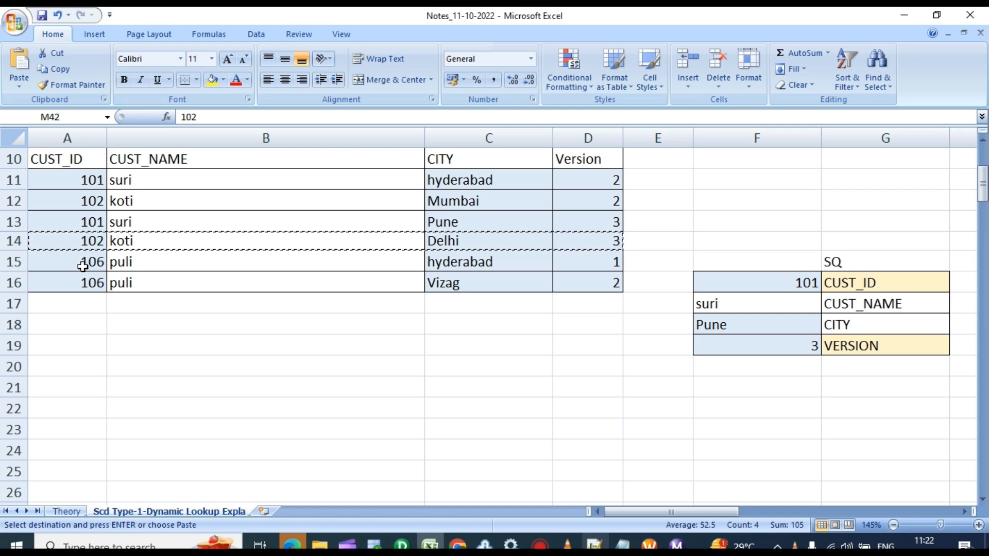
{"action": "left_click", "coordinate": [82, 267]}
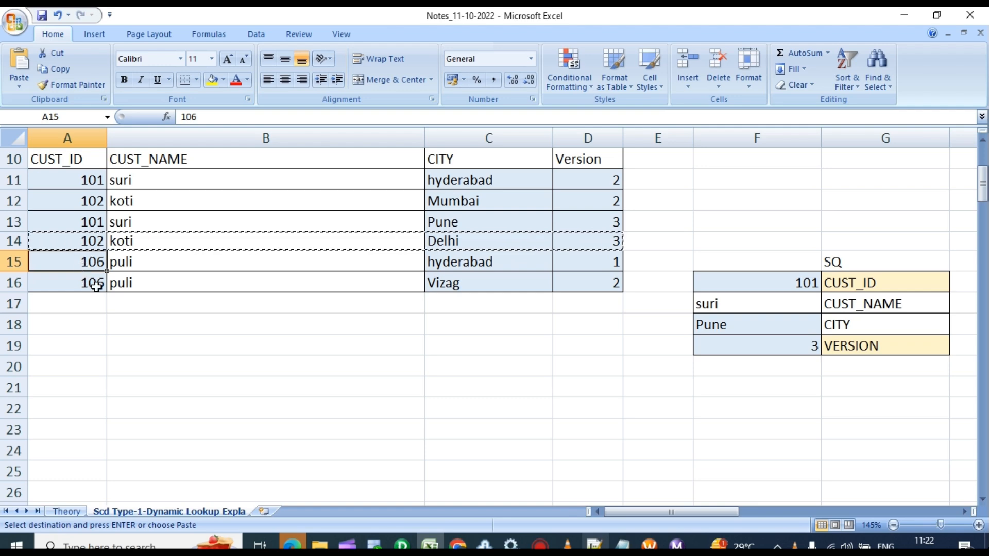
{"action": "scroll", "coordinate": [420, 365], "scroll_direction": "down", "scroll_amount": 1}
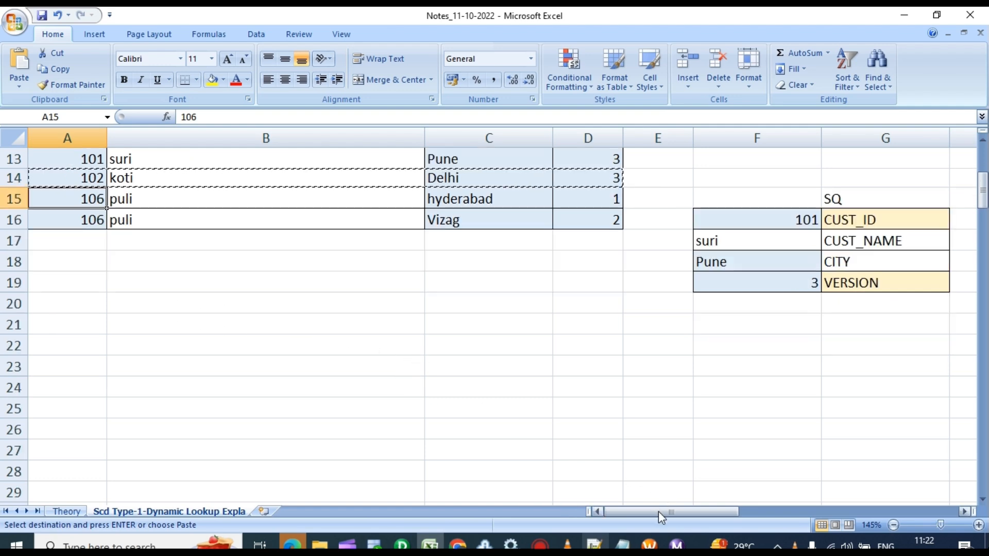
{"action": "left_click_drag", "start_coordinate": [629, 514], "coordinate": [634, 515]}
{"action": "scroll", "coordinate": [278, 381], "scroll_direction": "down", "scroll_amount": 8}
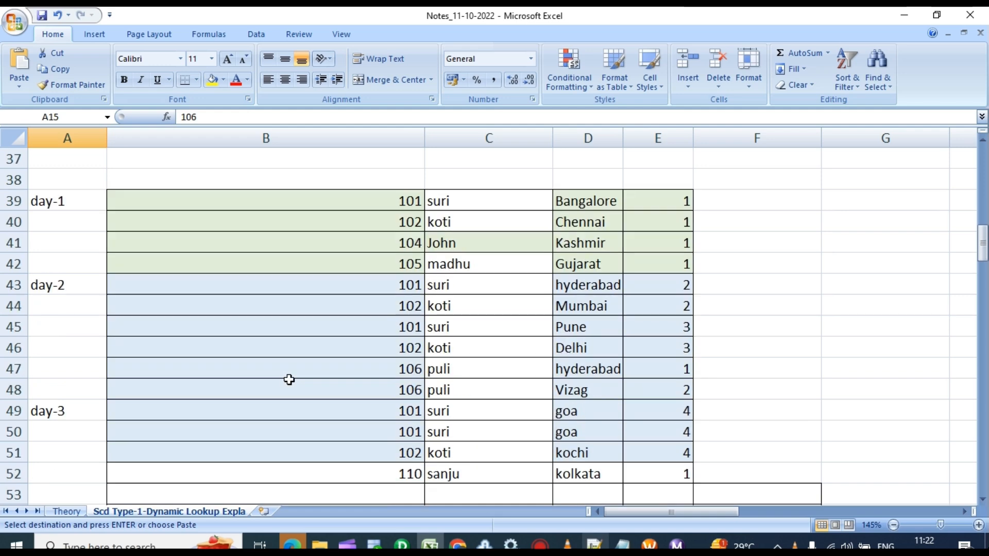
{"action": "scroll", "coordinate": [289, 379], "scroll_direction": "down", "scroll_amount": 1}
{"action": "scroll", "coordinate": [288, 380], "scroll_direction": "up", "scroll_amount": 11}
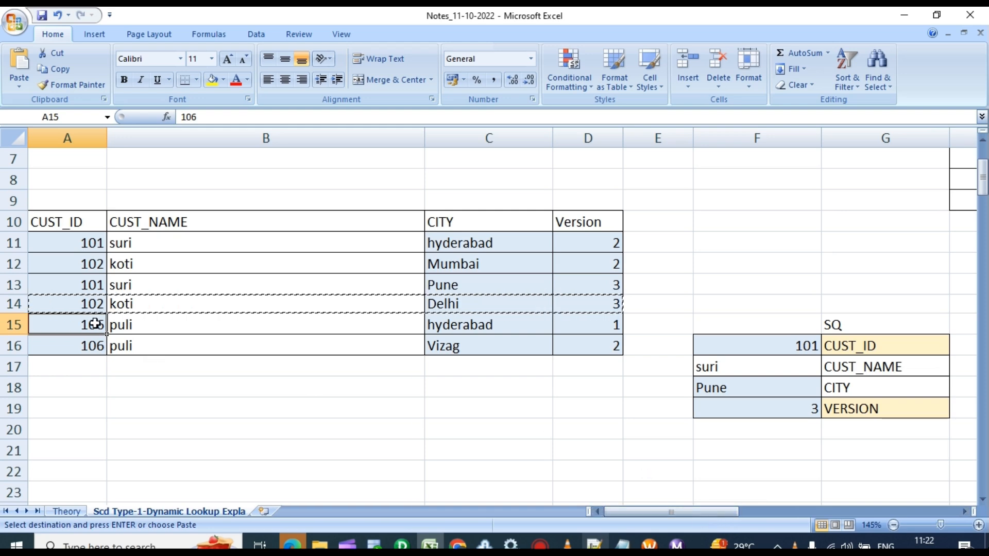
{"action": "key", "text": "ctrl+c"}
{"action": "left_click", "coordinate": [749, 346]}
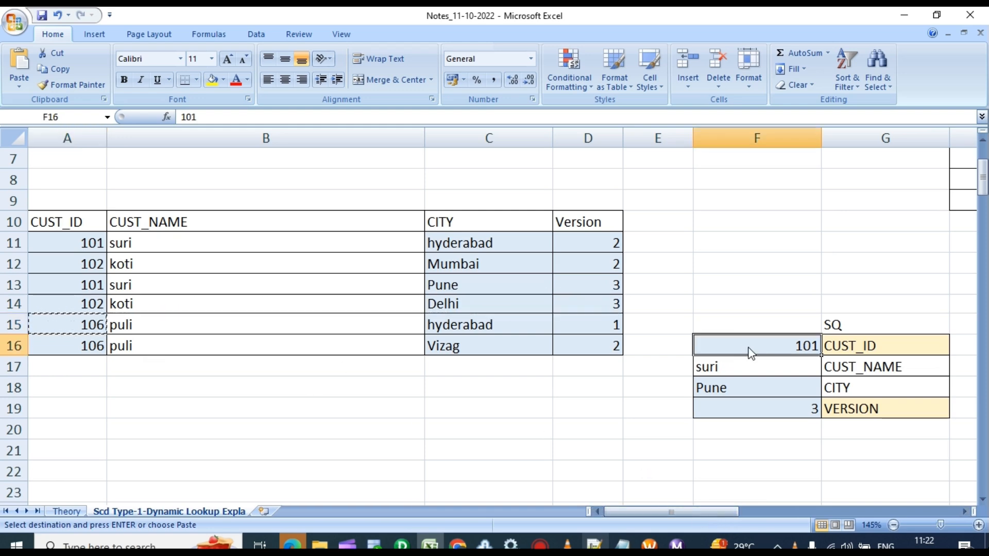
{"action": "key", "text": "ctrl+v"}
Copy the customer name from source row 15 into the SQ block's CUST_NAME value in F17
{"action": "left_click", "coordinate": [129, 323]}
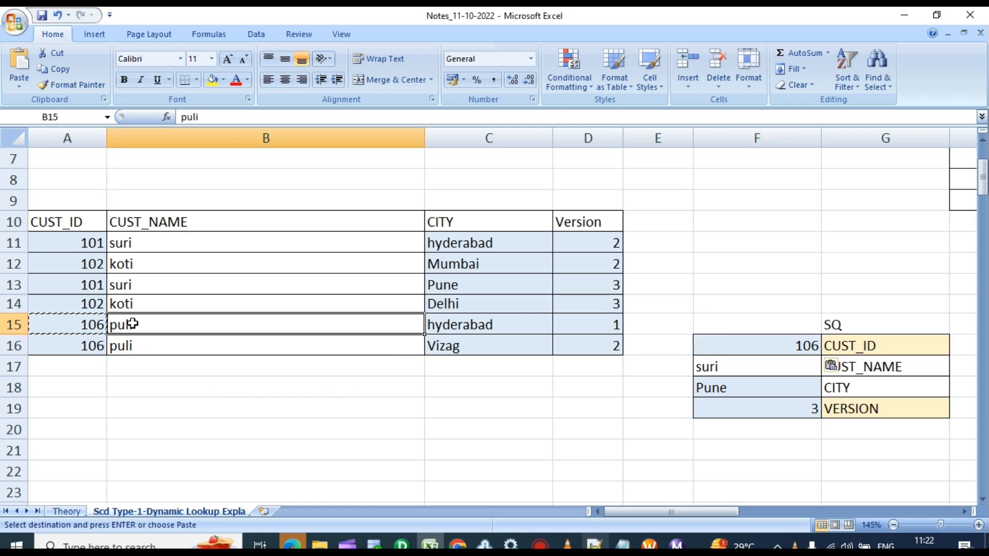
{"action": "key", "text": "ctrl+c"}
{"action": "left_click", "coordinate": [727, 369]}
{"action": "key", "text": "ctrl+v"}
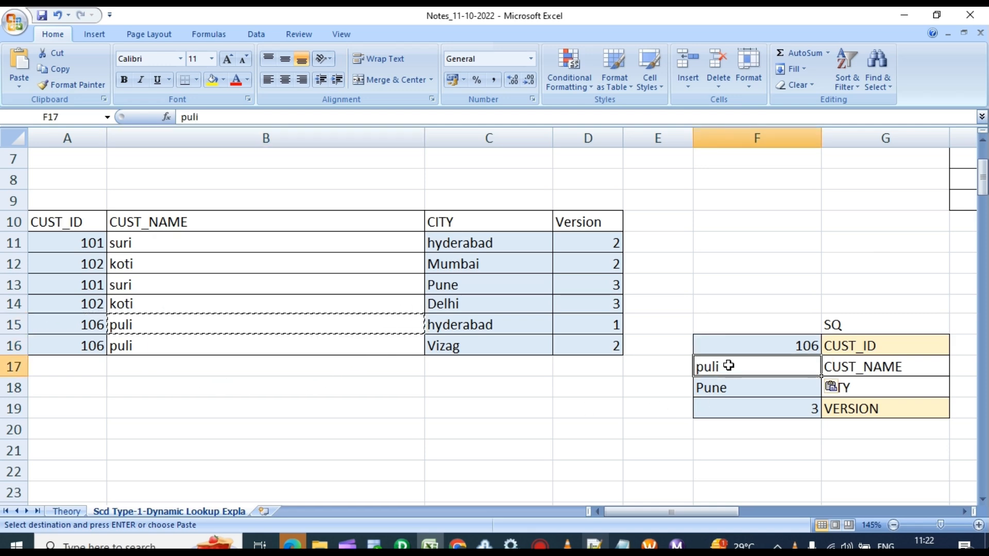
Copy the city Vizag from source row 16 into the SQ block's CITY value in F18
{"action": "left_click", "coordinate": [447, 345]}
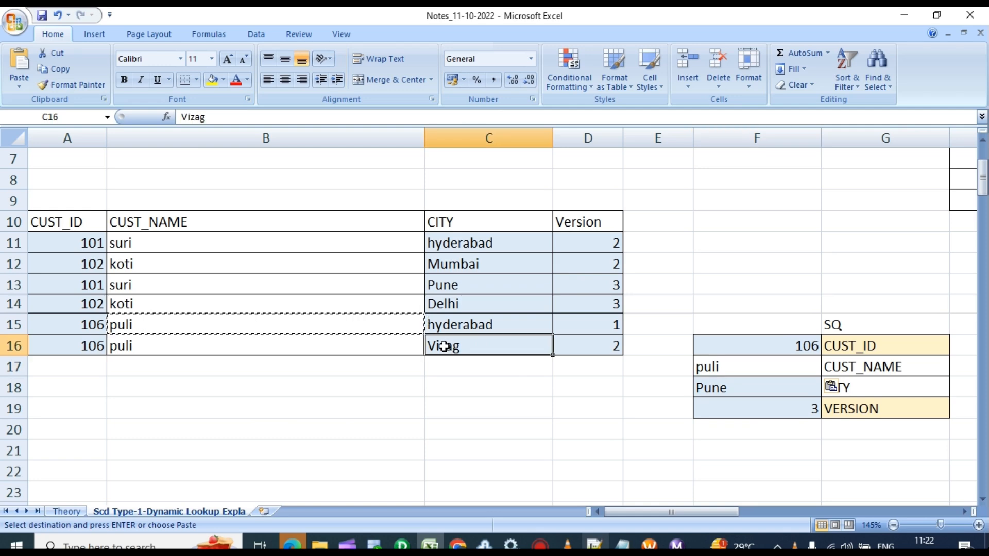
{"action": "key", "text": "ctrl+c"}
{"action": "left_click", "coordinate": [709, 388]}
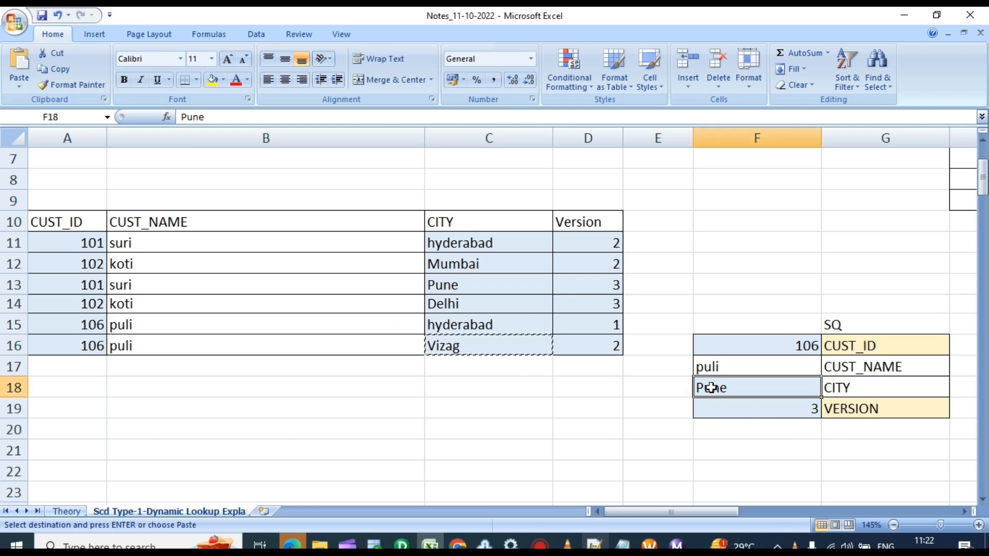
{"action": "key", "text": "ctrl+v"}
{"action": "left_click", "coordinate": [618, 348]}
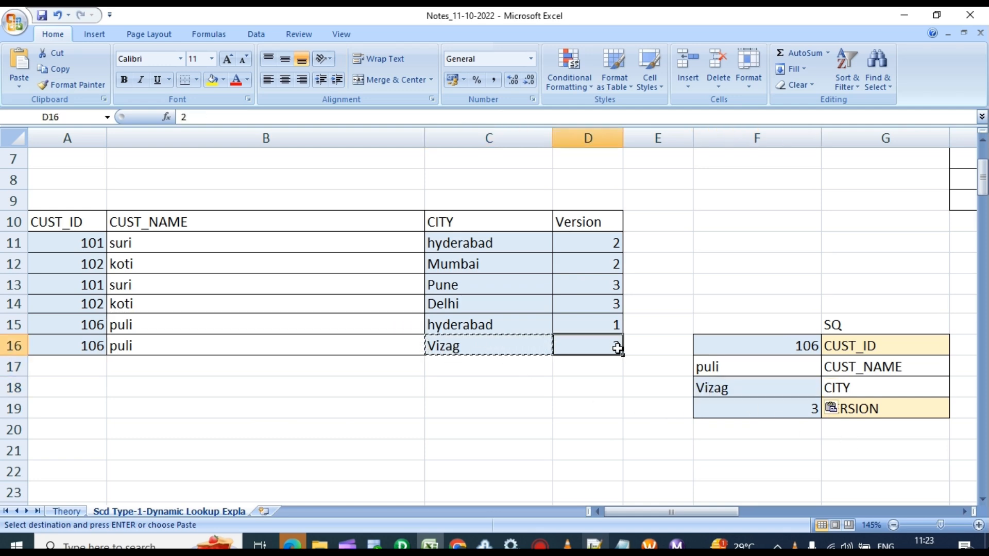
Replace the SQ block's CITY value in F18 with hyderabad copied from source row 15
{"action": "left_click", "coordinate": [471, 326]}
{"action": "key", "text": "ctrl+c"}
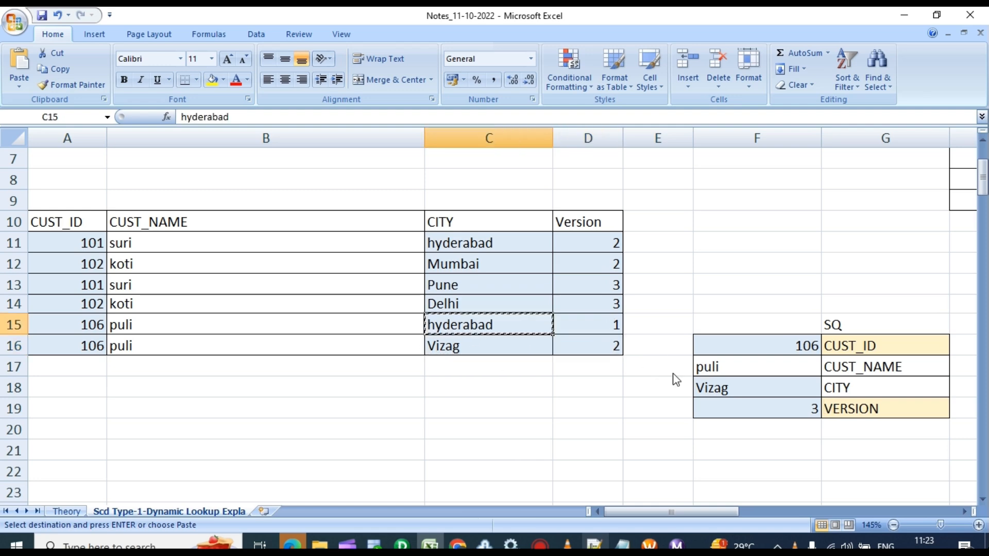
{"action": "left_click", "coordinate": [710, 383]}
{"action": "key", "text": "ctrl+v"}
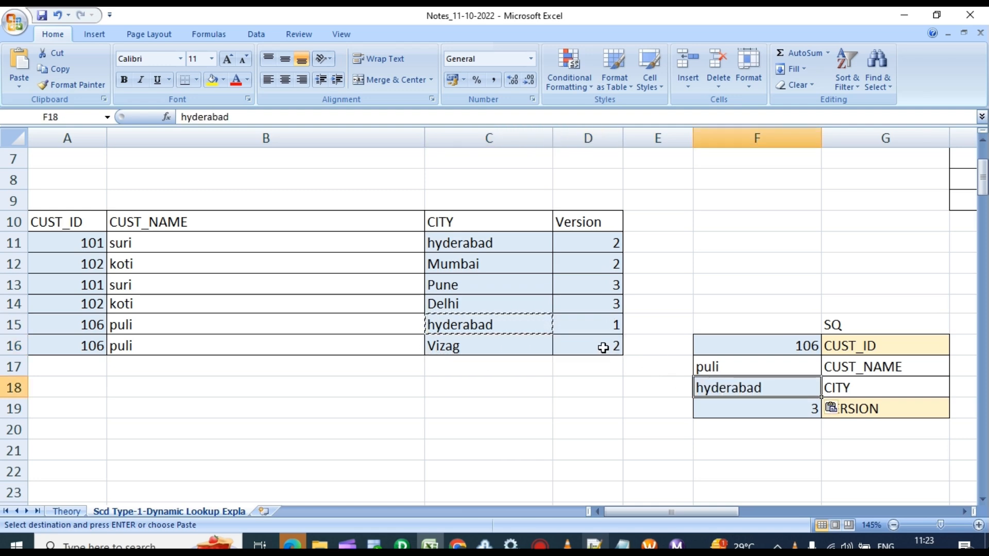
Copy the version 1 from source row 15 into the SQ block's VERSION value in F19
{"action": "left_click", "coordinate": [614, 320]}
{"action": "key", "text": "ctrl+c"}
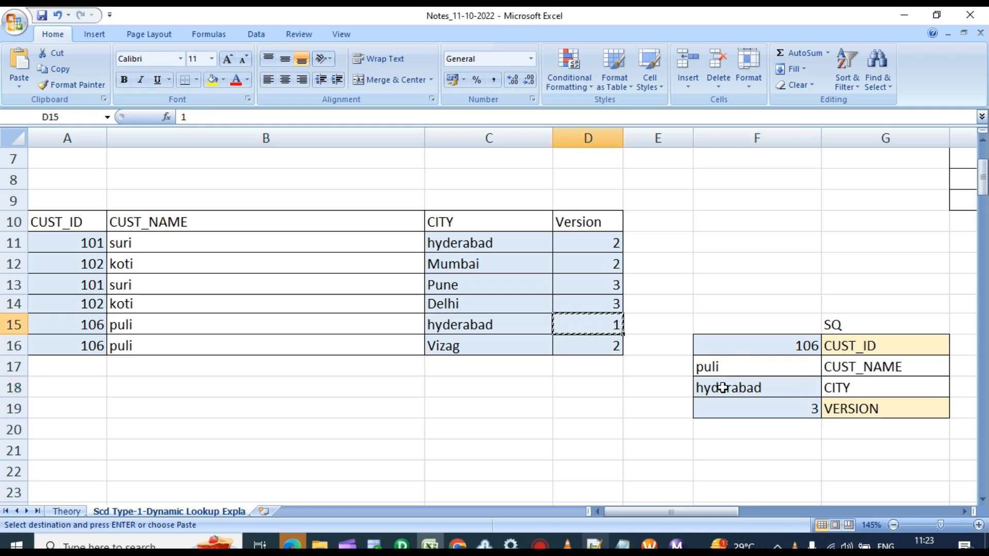
{"action": "left_click", "coordinate": [805, 407]}
{"action": "key", "text": "ctrl+c"}
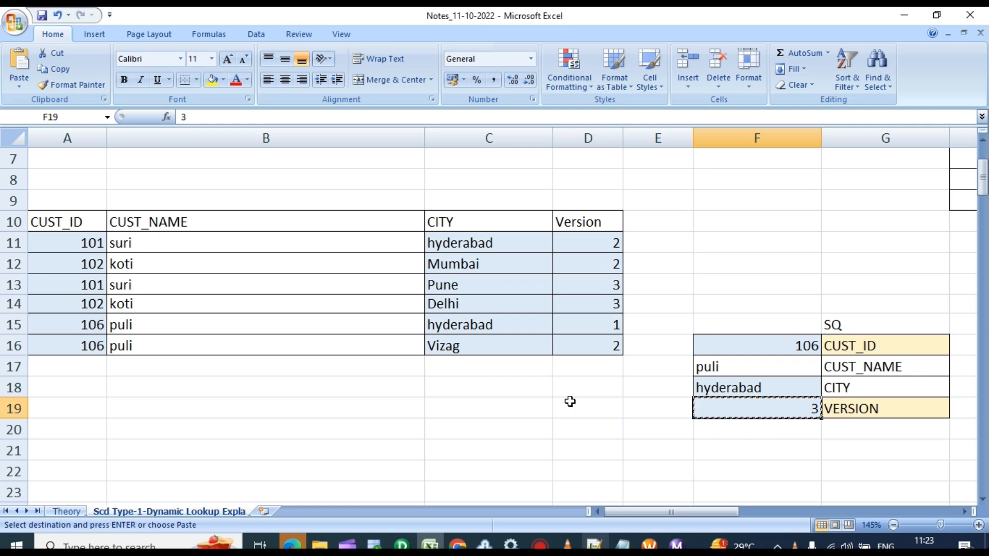
{"action": "left_click", "coordinate": [599, 325]}
{"action": "key", "text": "ctrl+c"}
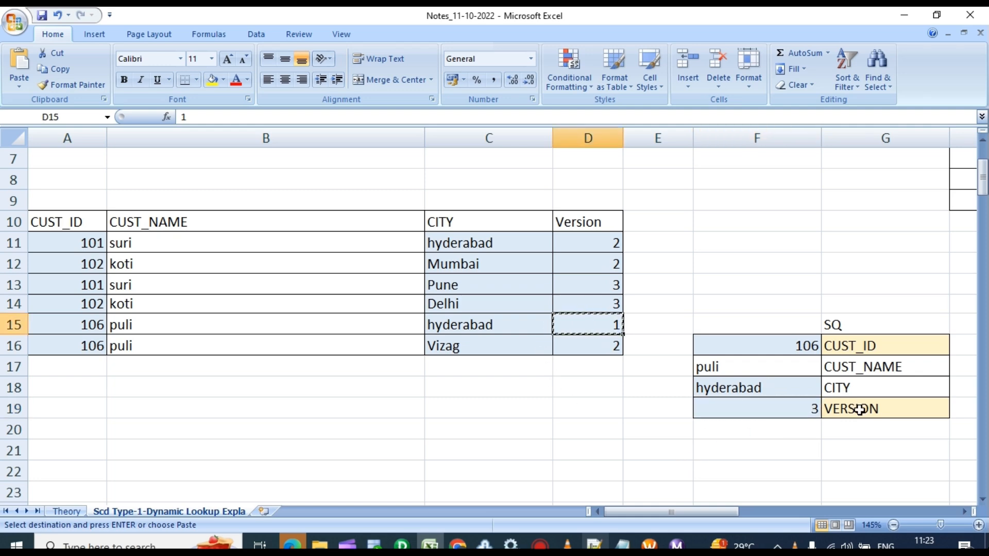
{"action": "left_click", "coordinate": [806, 408]}
{"action": "key", "text": "ctrl+v"}
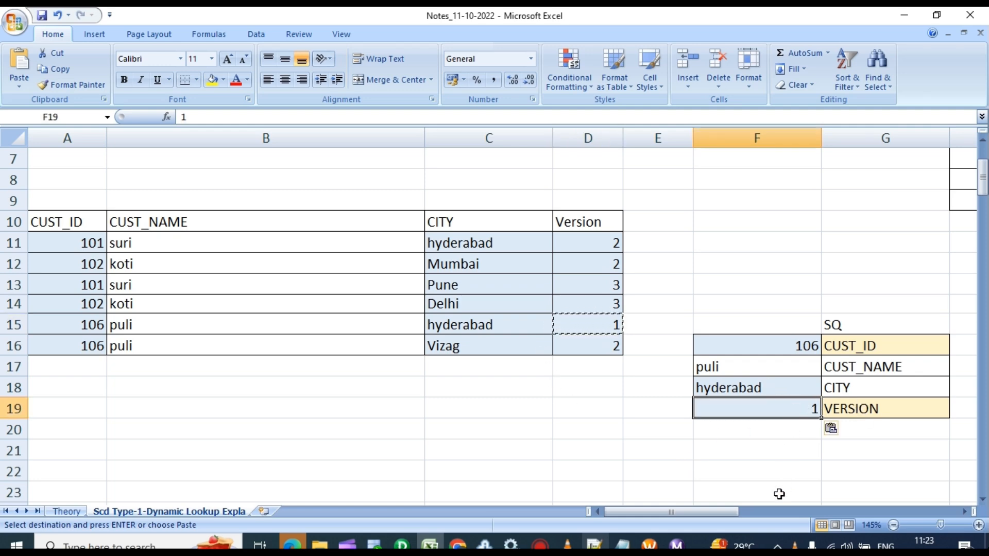
Copy the SQ block's CUST_ID value into the lookup cache's in_cust_id cell H3, leaving H4 empty
{"action": "mouse_move", "coordinate": [663, 514]}
{"action": "left_mouse_down"}
{"action": "mouse_move", "coordinate": [694, 519]}
{"action": "mouse_move", "coordinate": [646, 514]}
{"action": "mouse_move", "coordinate": [672, 509]}
{"action": "left_mouse_up"}
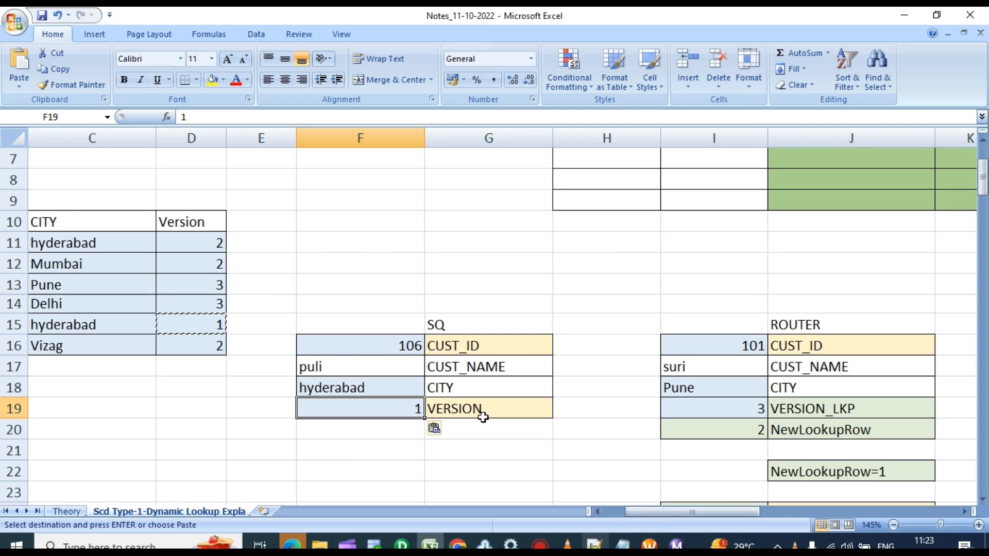
{"action": "scroll", "coordinate": [376, 404], "scroll_direction": "up", "scroll_amount": 1}
{"action": "left_click", "coordinate": [409, 411]}
{"action": "key", "text": "ctrl+c"}
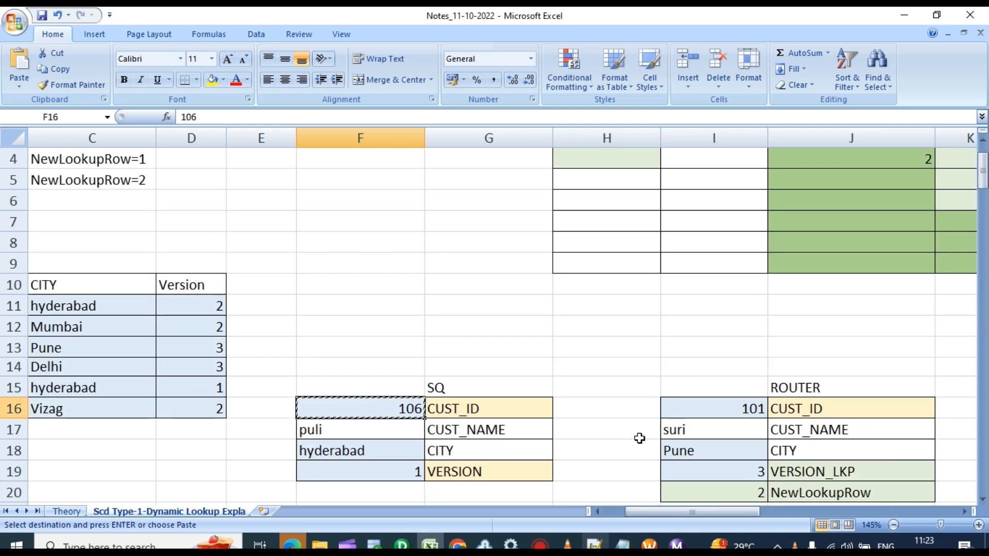
{"action": "scroll", "coordinate": [639, 437], "scroll_direction": "up", "scroll_amount": 1}
{"action": "left_click", "coordinate": [638, 232]}
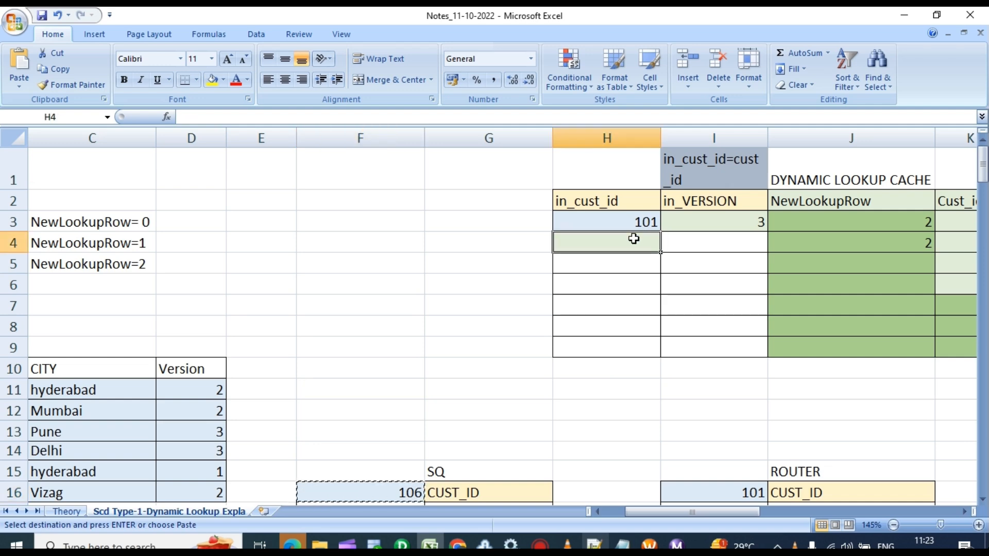
{"action": "key", "text": "ctrl+v"}
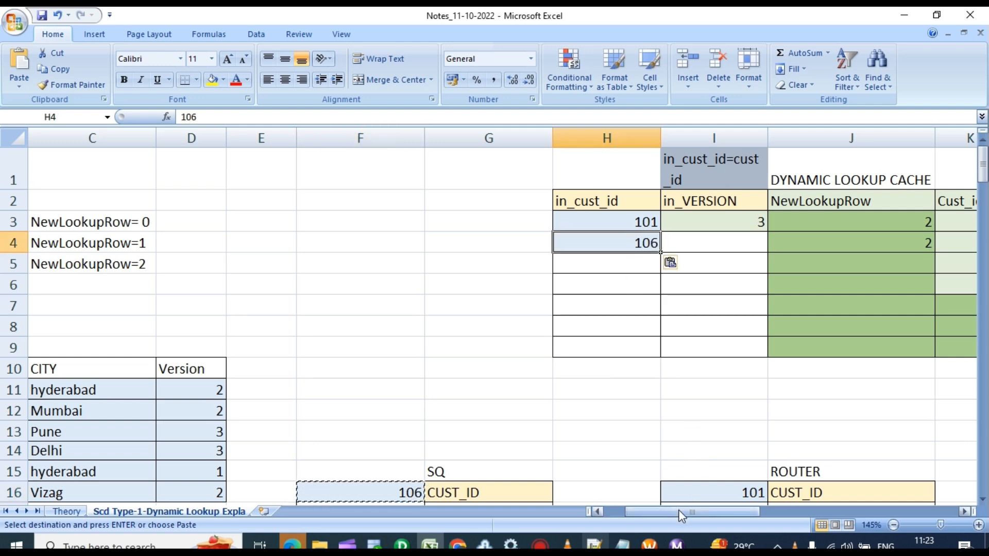
{"action": "left_click", "coordinate": [641, 220]}
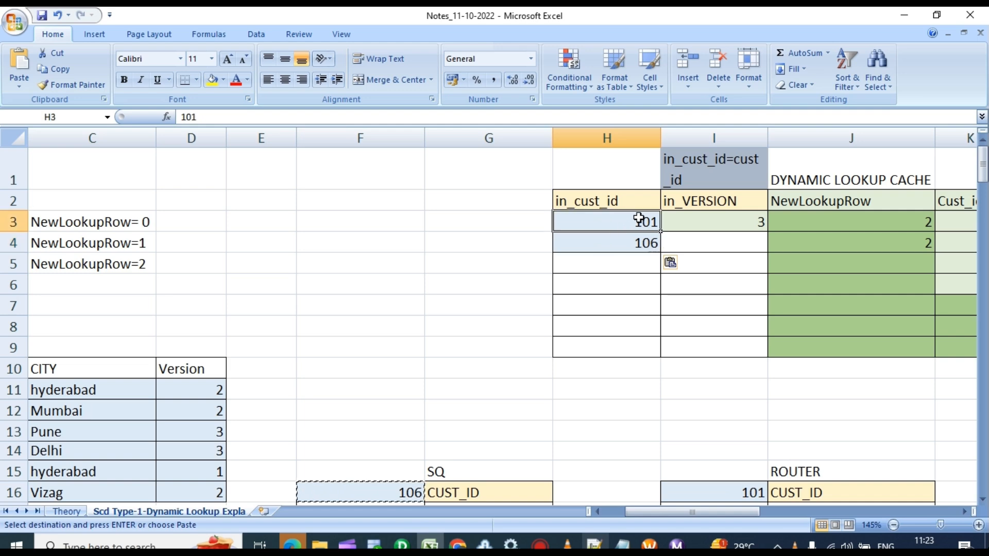
{"action": "key", "text": "ctrl+v"}
{"action": "left_click", "coordinate": [647, 242]}
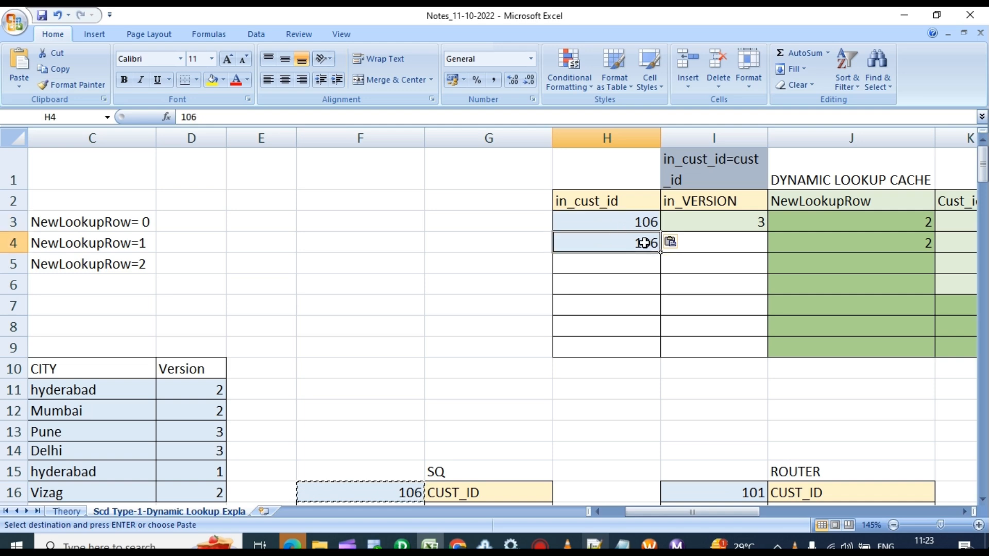
{"action": "key", "text": "Delete"}
Copy the SQ block's VERSION value 1 into the lookup cache's in_VERSION cell I3
{"action": "scroll", "coordinate": [690, 490], "scroll_direction": "down", "scroll_amount": 2}
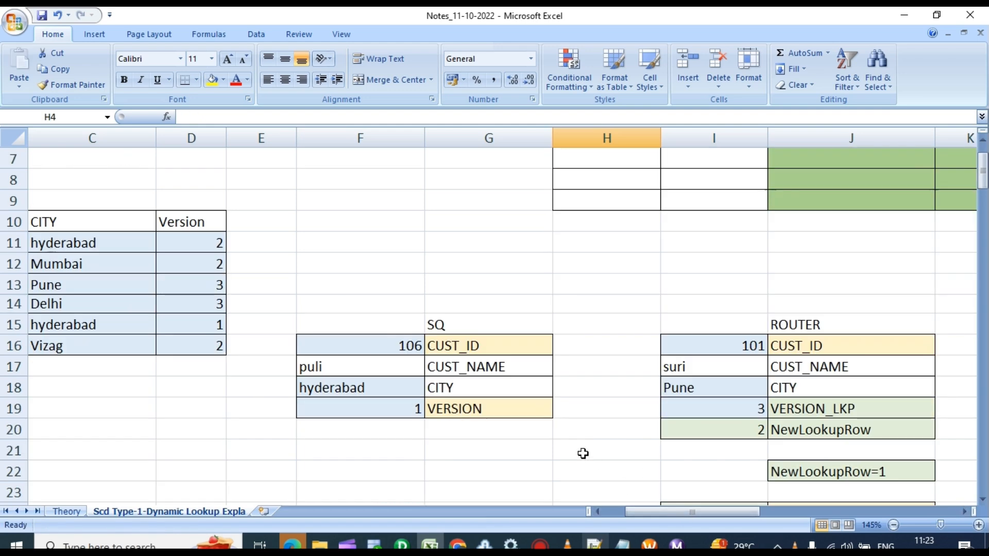
{"action": "left_click", "coordinate": [412, 409]}
{"action": "key", "text": "ctrl+c"}
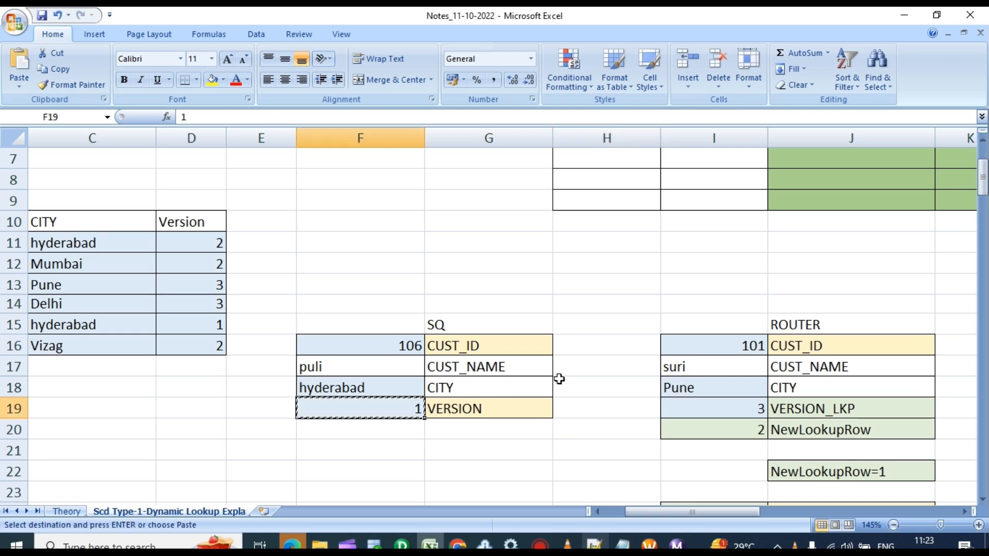
{"action": "scroll", "coordinate": [583, 336], "scroll_direction": "up", "scroll_amount": 2}
{"action": "left_click", "coordinate": [746, 216]}
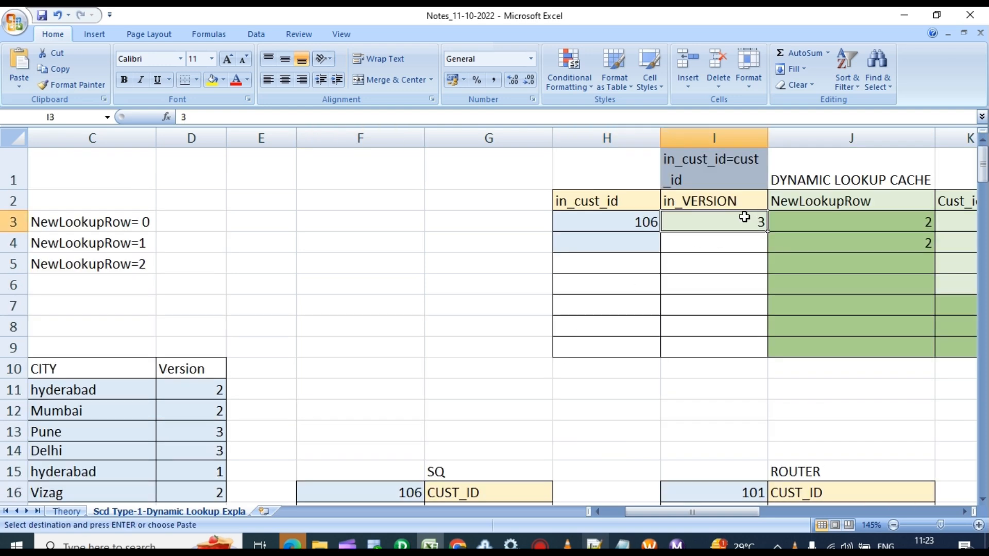
{"action": "key", "text": "ctrl+v"}
Compare the incoming customer ID in H3 with the cached Cust_id values in K3:K6 and check the free cache row 7
{"action": "left_click_drag", "start_coordinate": [697, 514], "coordinate": [723, 517]}
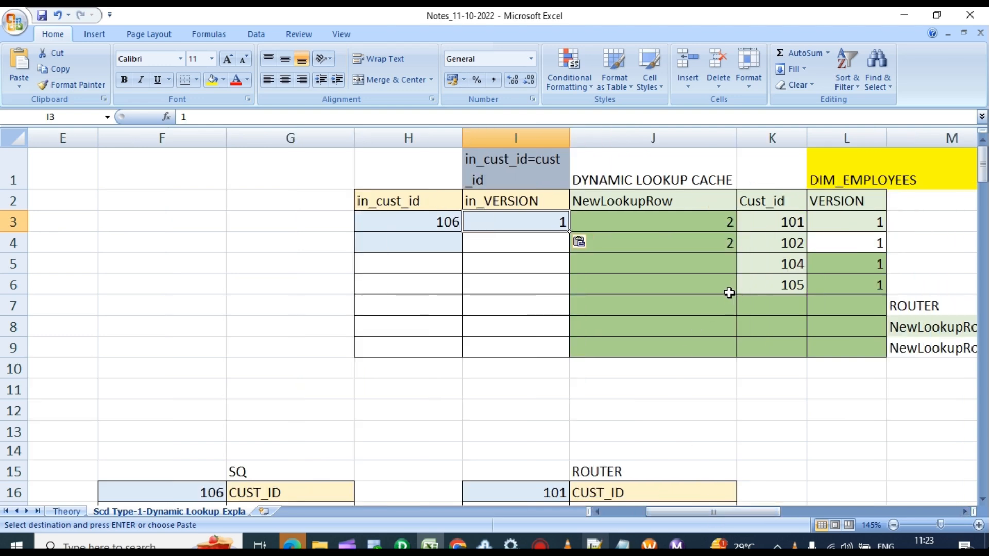
{"action": "left_click_drag", "start_coordinate": [791, 220], "coordinate": [791, 286]}
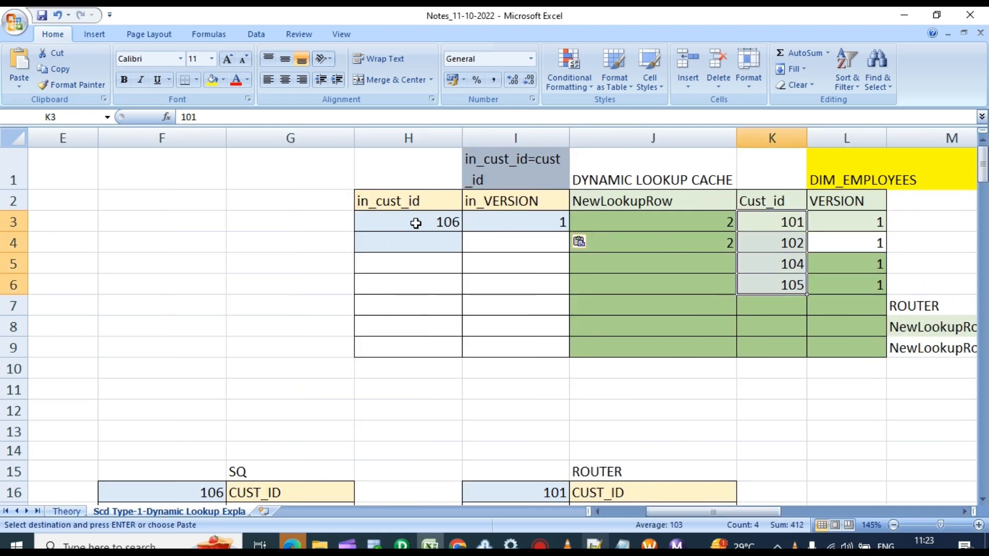
{"action": "left_click", "coordinate": [416, 223]}
{"action": "left_click", "coordinate": [791, 218]}
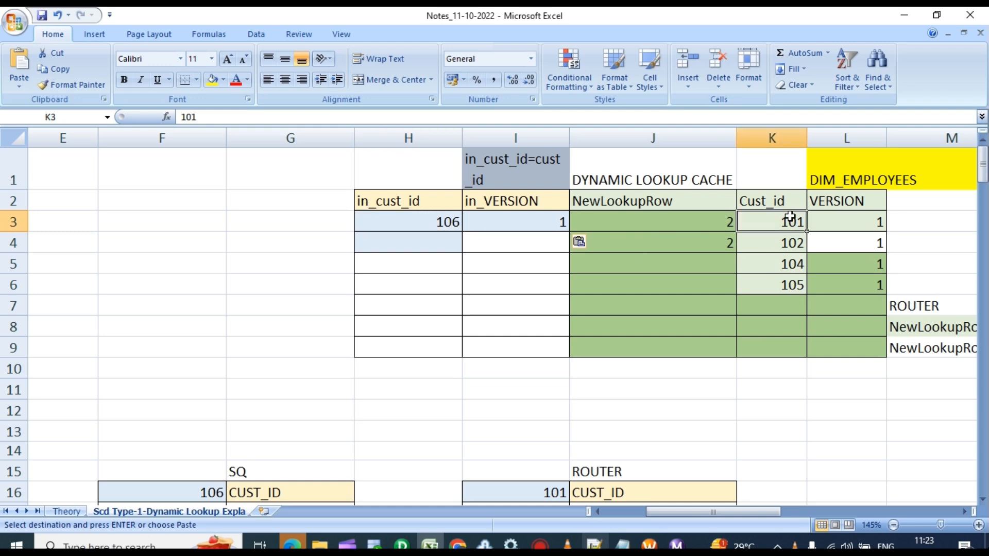
{"action": "left_click", "coordinate": [793, 288]}
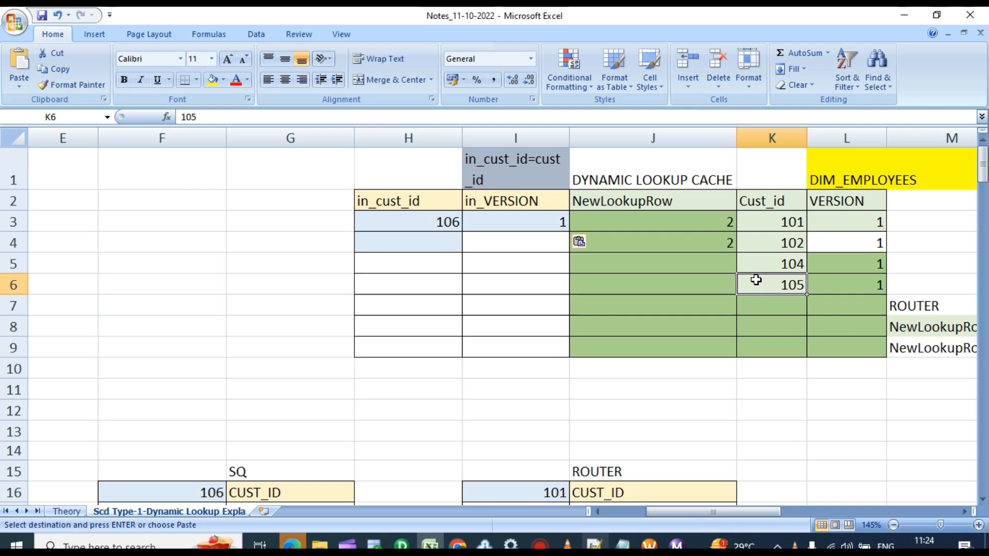
{"action": "left_click_drag", "start_coordinate": [765, 221], "coordinate": [758, 297]}
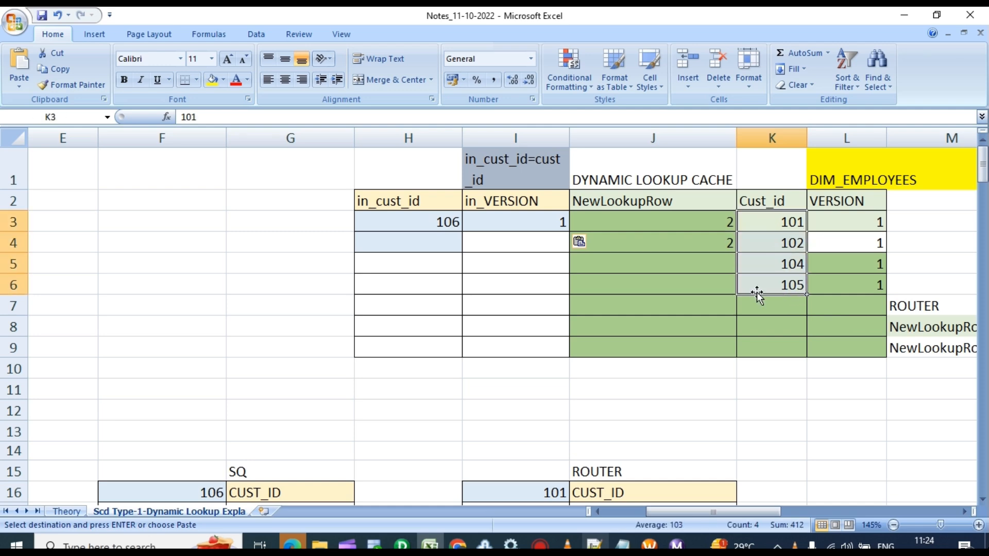
{"action": "left_click", "coordinate": [443, 225]}
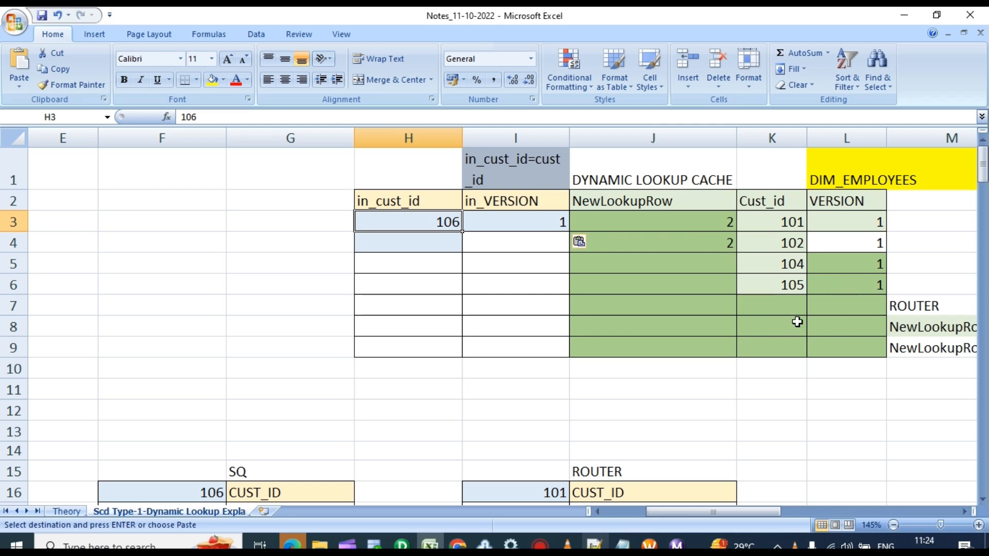
{"action": "left_click_drag", "start_coordinate": [796, 309], "coordinate": [858, 304]}
{"action": "left_click", "coordinate": [869, 306]}
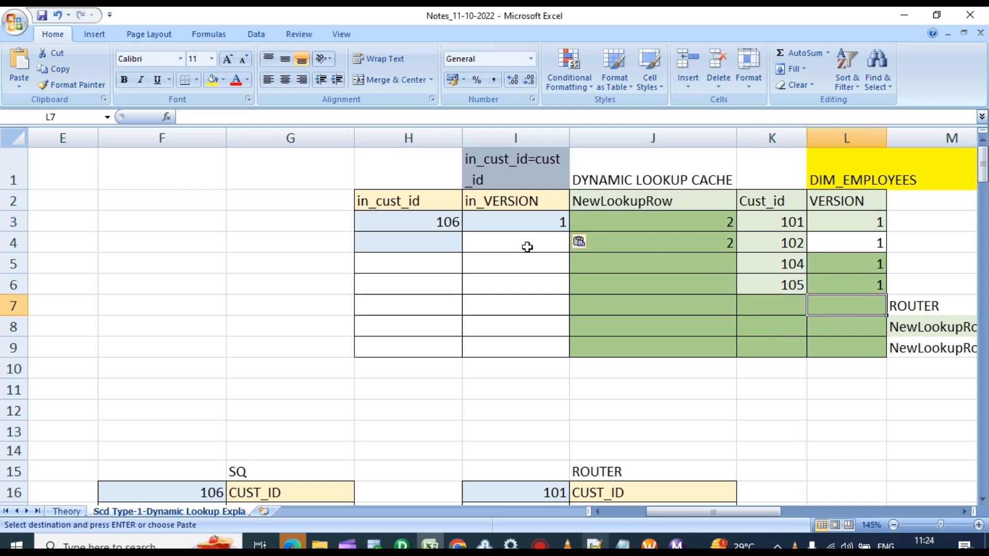
Set the lookup cache's NewLookupRow value in J3 to 1 for the incoming record in row 3
{"action": "double_click", "coordinate": [729, 222]}
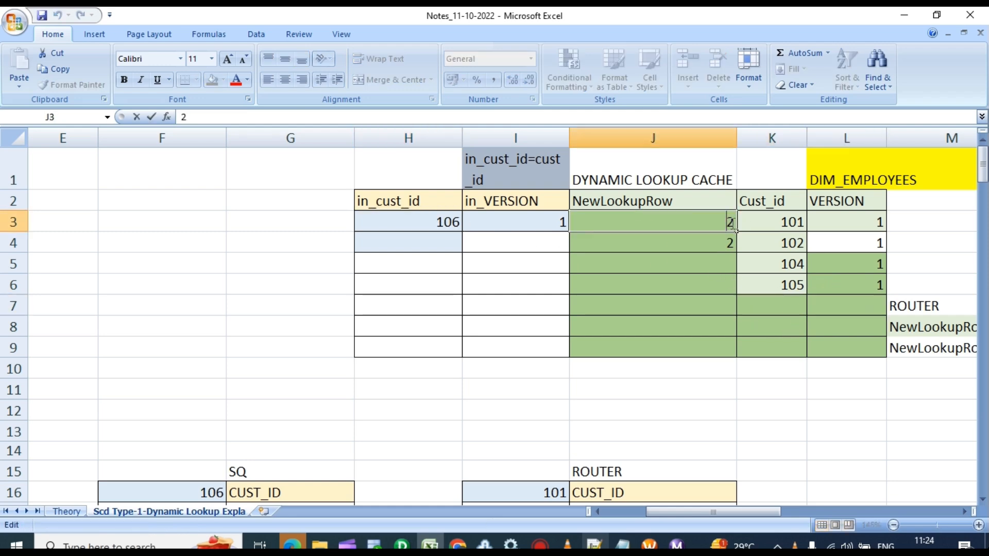
{"action": "key", "text": "BackSpace"}
{"action": "left_click", "coordinate": [851, 313]}
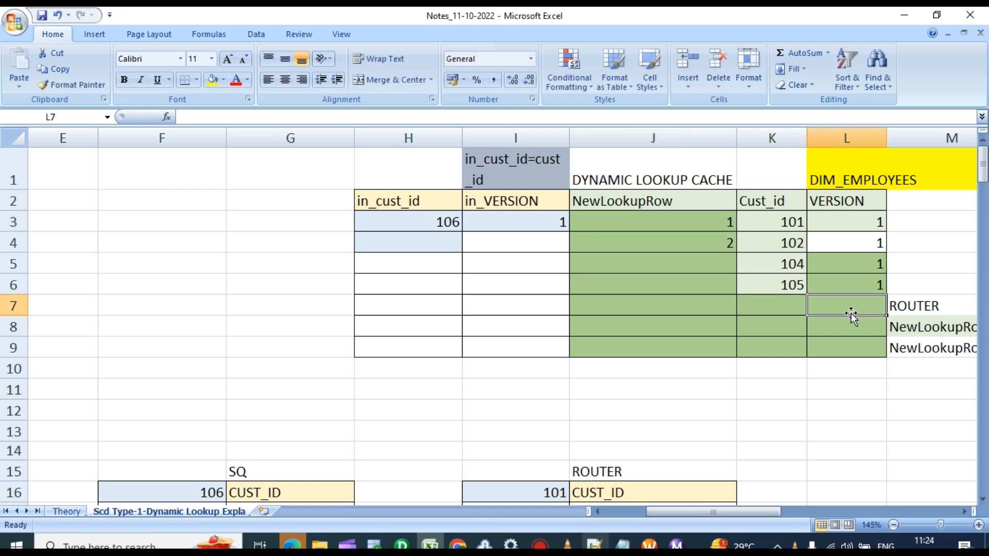
{"action": "left_click", "coordinate": [710, 219]}
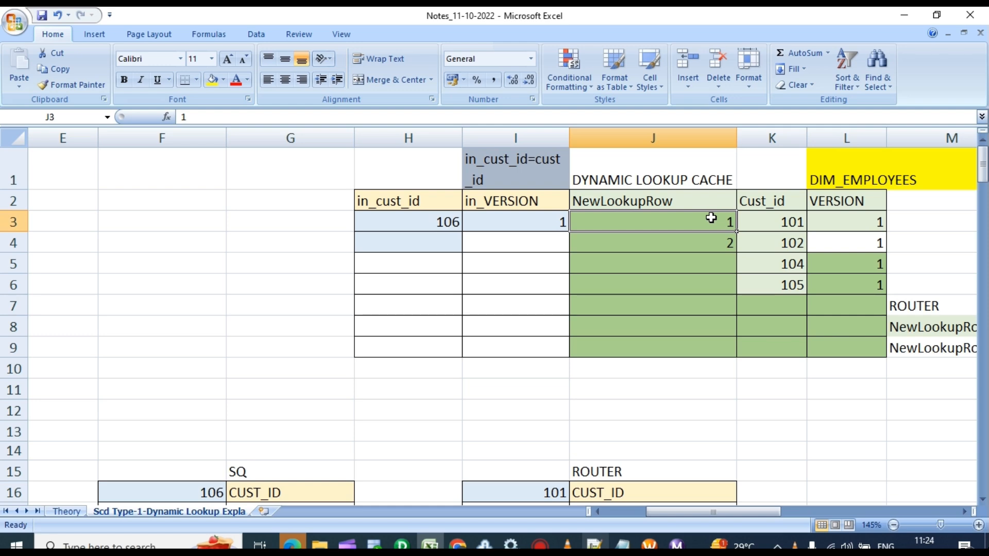
{"action": "left_click", "coordinate": [522, 221]}
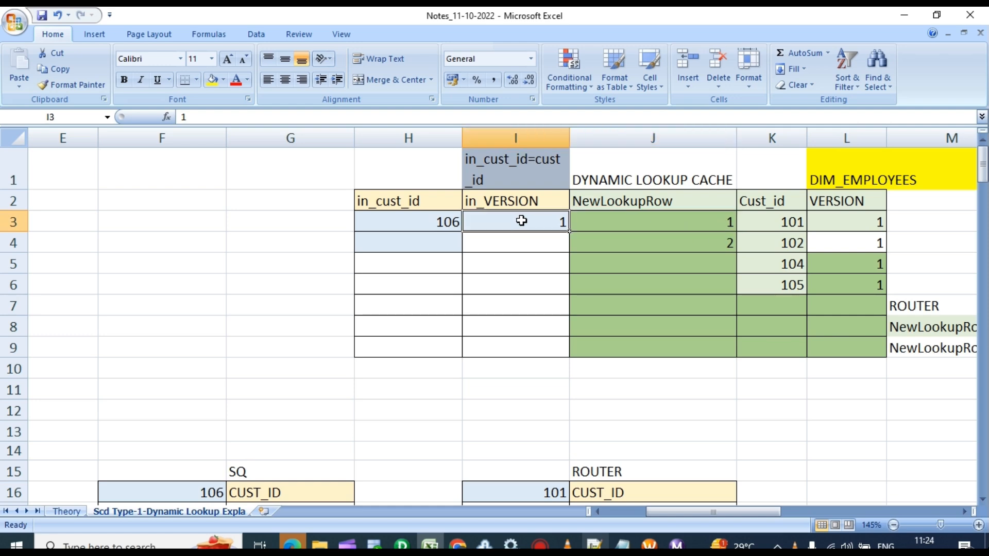
{"action": "left_click", "coordinate": [439, 223]}
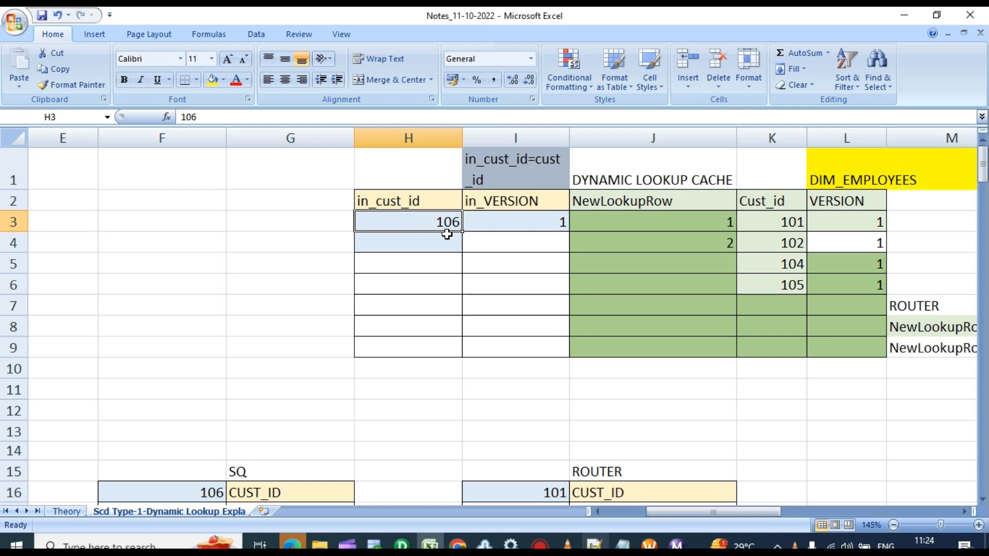
Copy the SQ values F16:F19 into the ROUTER block's I16:I19 and set its NewLookupRow value in I20 to 1
{"action": "scroll", "coordinate": [423, 272], "scroll_direction": "down", "scroll_amount": 2}
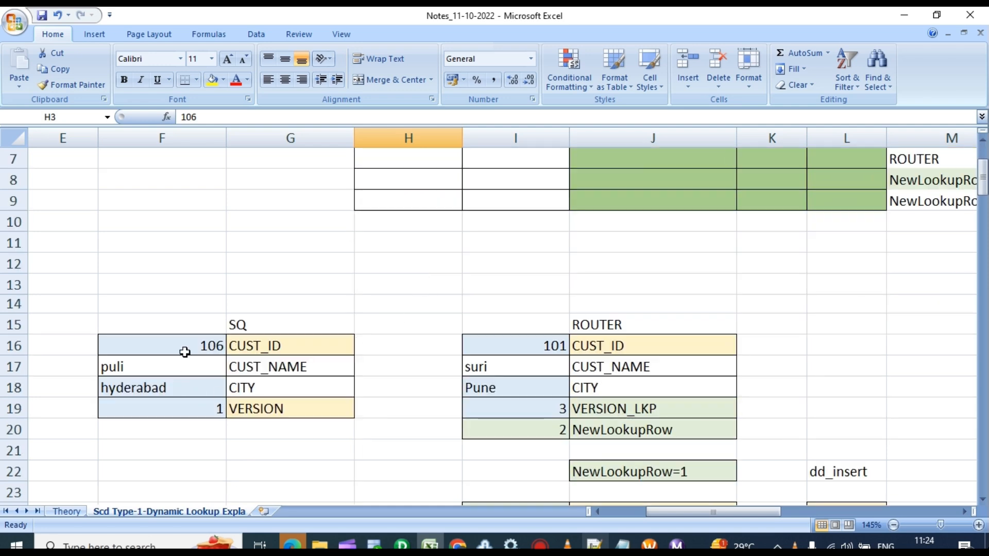
{"action": "left_click_drag", "start_coordinate": [184, 353], "coordinate": [193, 408]}
{"action": "key", "text": "ctrl+c"}
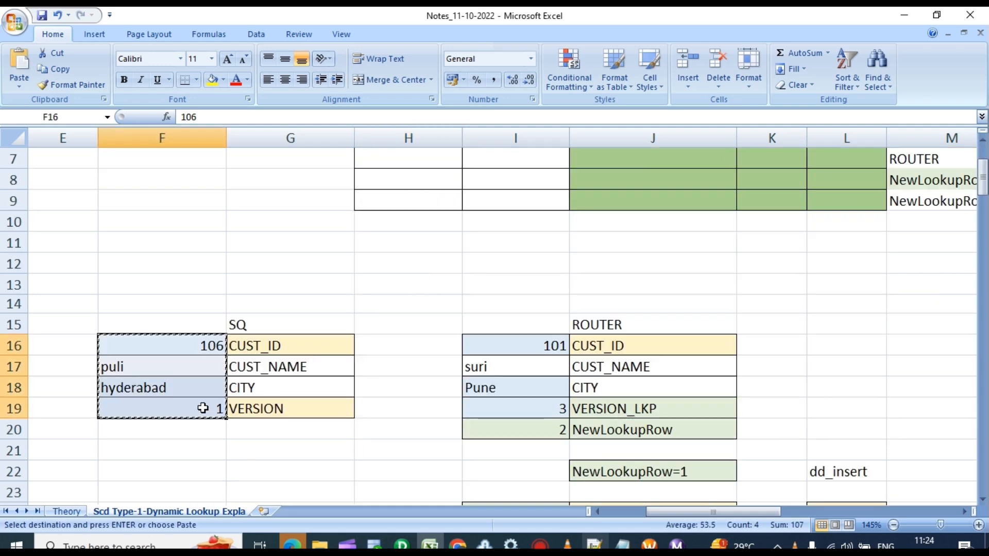
{"action": "left_click", "coordinate": [543, 343]}
{"action": "key", "text": "ctrl+v"}
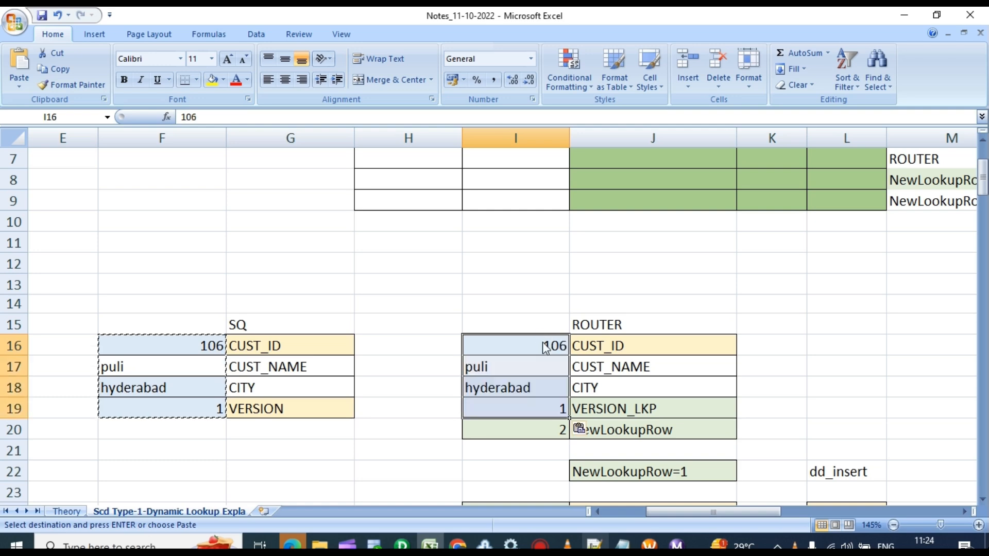
{"action": "left_click", "coordinate": [548, 429]}
{"action": "type", "text": "1"}
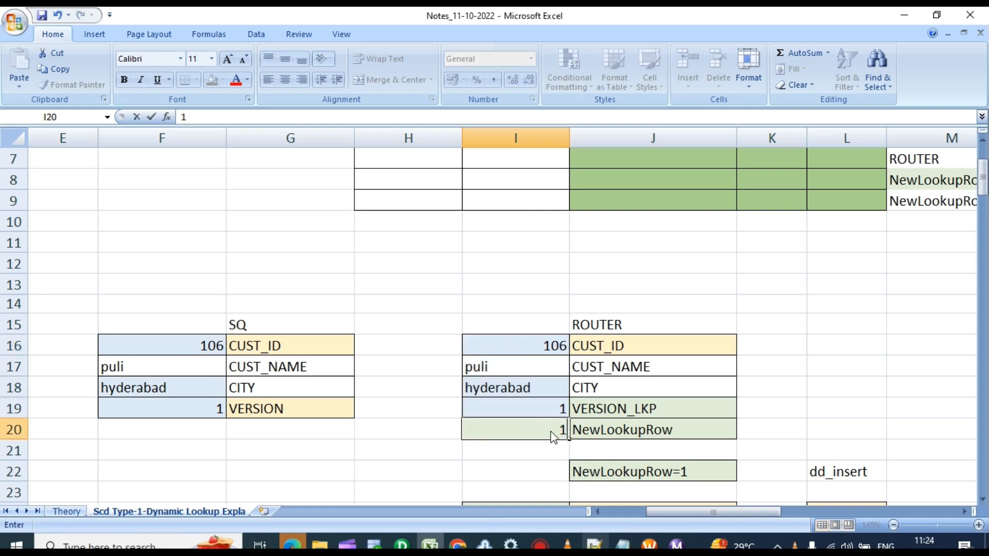
Copy the ROUTER values I16:I20 into the NewLookupRow=1 group's cells I24:I28
{"action": "scroll", "coordinate": [542, 432], "scroll_direction": "down", "scroll_amount": 1}
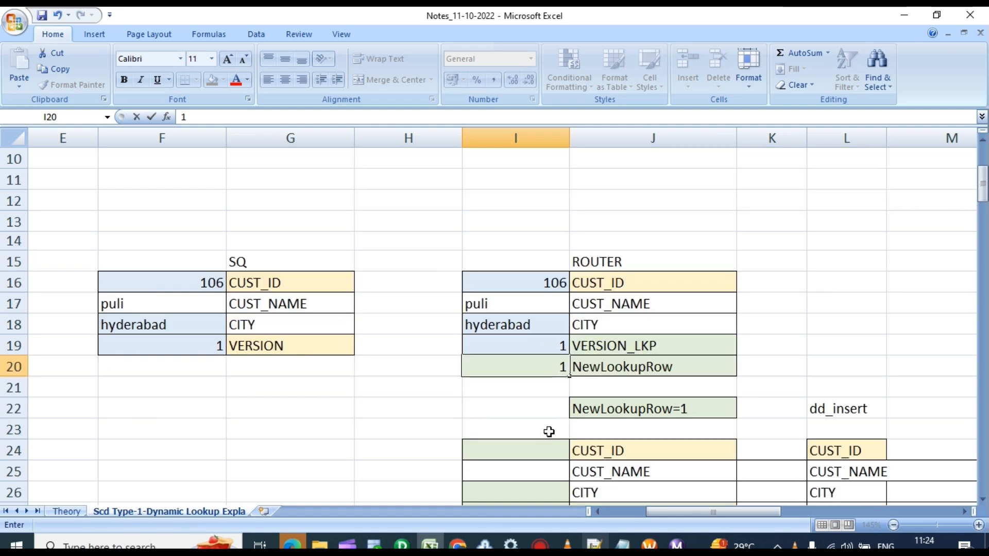
{"action": "scroll", "coordinate": [549, 432], "scroll_direction": "down", "scroll_amount": 1}
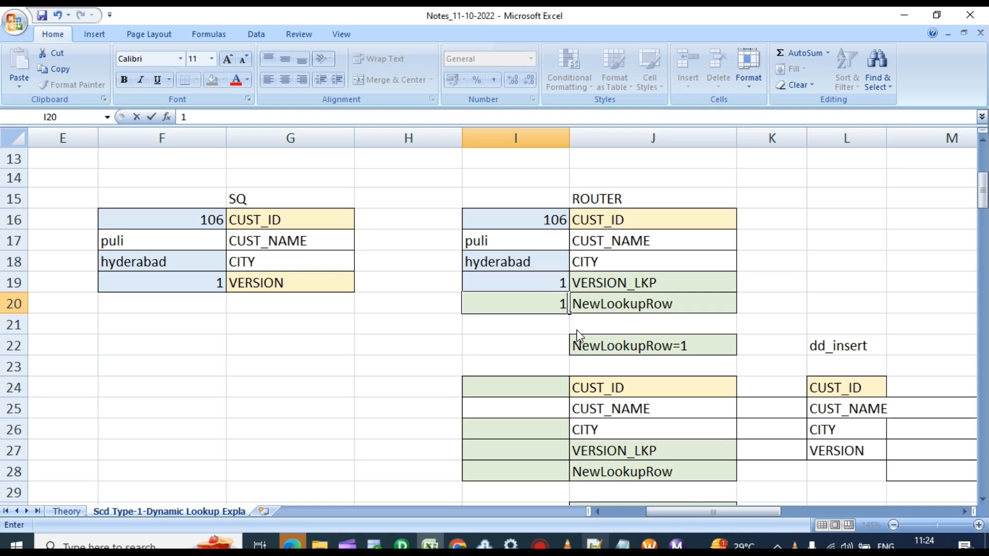
{"action": "left_click_drag", "start_coordinate": [539, 220], "coordinate": [546, 305]}
{"action": "key", "text": "ctrl+c"}
{"action": "left_click", "coordinate": [533, 381]}
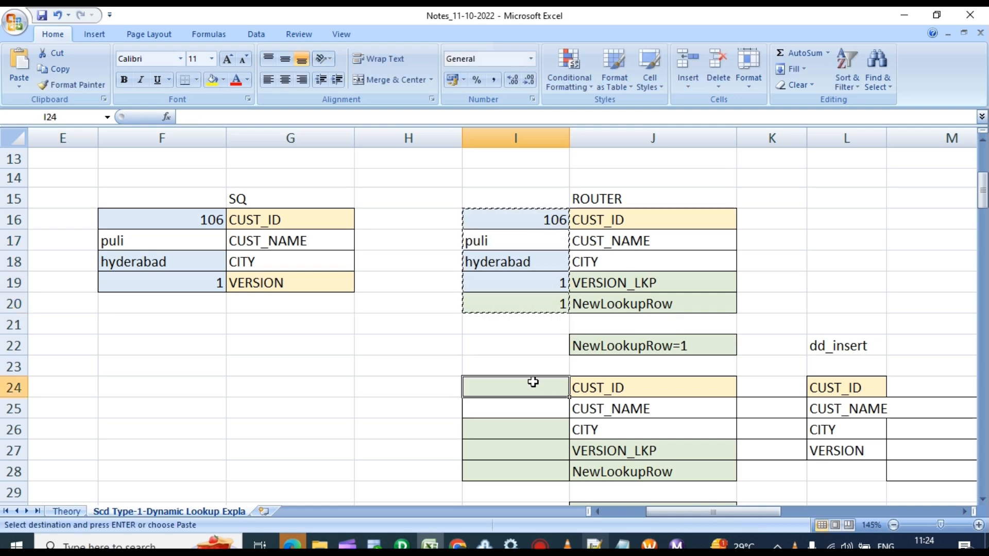
{"action": "key", "text": "ctrl+v"}
Clear the old record values from I32:I36 in the NewLookupRow=2 group
{"action": "scroll", "coordinate": [536, 457], "scroll_direction": "down", "scroll_amount": 1}
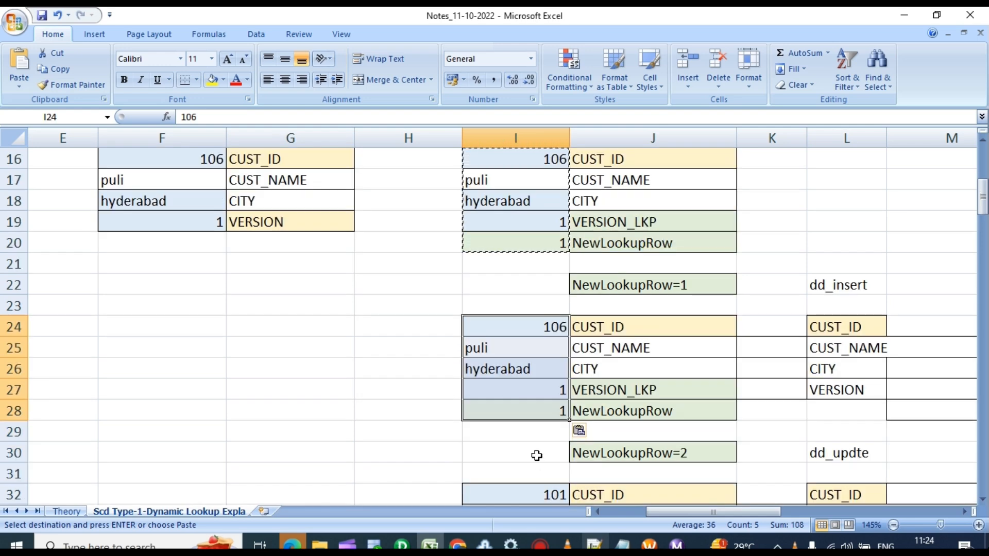
{"action": "scroll", "coordinate": [536, 455], "scroll_direction": "down", "scroll_amount": 2}
{"action": "left_click_drag", "start_coordinate": [520, 377], "coordinate": [537, 447]}
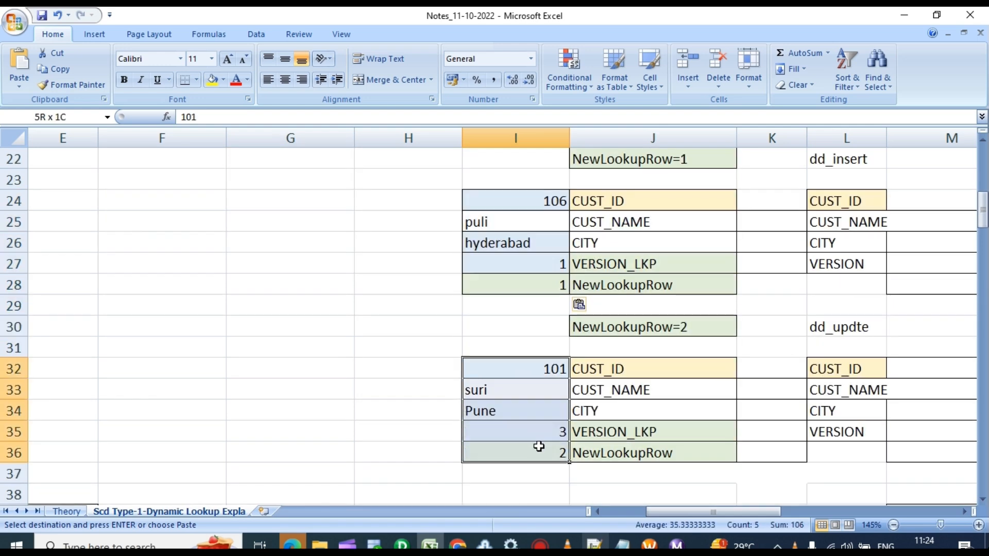
{"action": "type", "text": "1"}
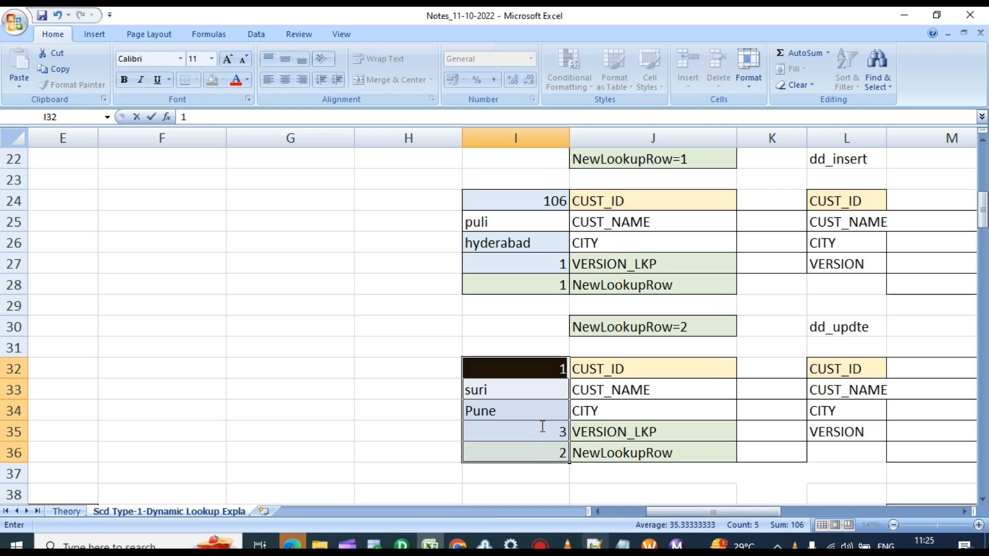
{"action": "left_click", "coordinate": [547, 492]}
{"action": "left_click_drag", "start_coordinate": [520, 368], "coordinate": [539, 474]}
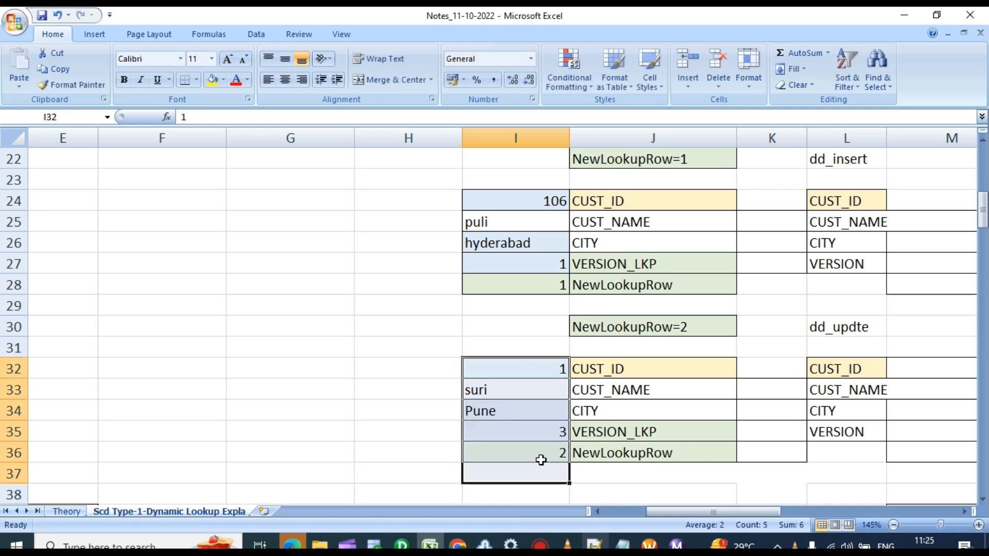
{"action": "key", "text": "Delete"}
Copy the source record in A15:D15 into the DIM_Customers table's first empty row, M45:P45
{"action": "left_click_drag", "start_coordinate": [710, 511], "coordinate": [667, 512]}
{"action": "scroll", "coordinate": [236, 270], "scroll_direction": "up", "scroll_amount": 5}
{"action": "left_click_drag", "start_coordinate": [85, 323], "coordinate": [583, 323]}
{"action": "key", "text": "ctrl+c"}
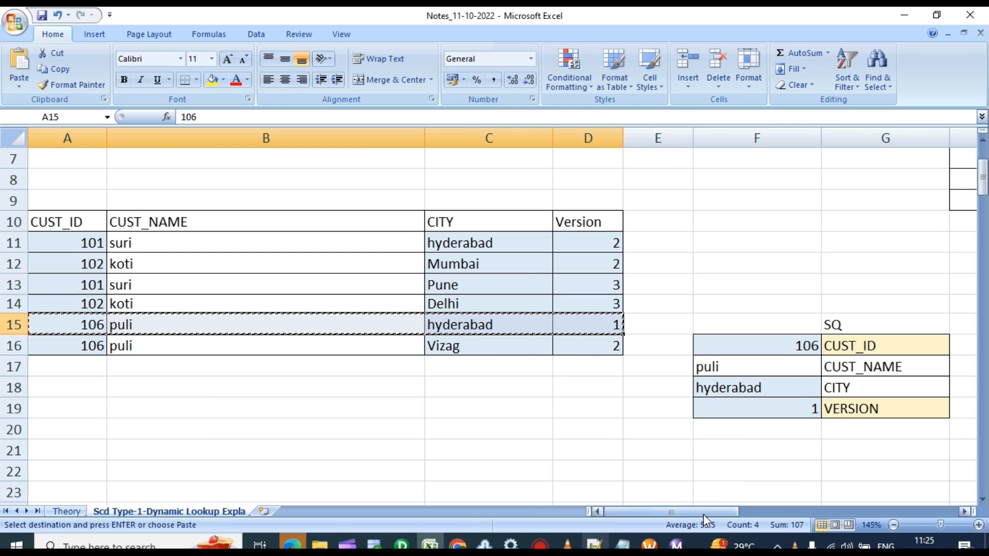
{"action": "left_click_drag", "start_coordinate": [703, 514], "coordinate": [768, 514]}
{"action": "scroll", "coordinate": [716, 435], "scroll_direction": "down", "scroll_amount": 6}
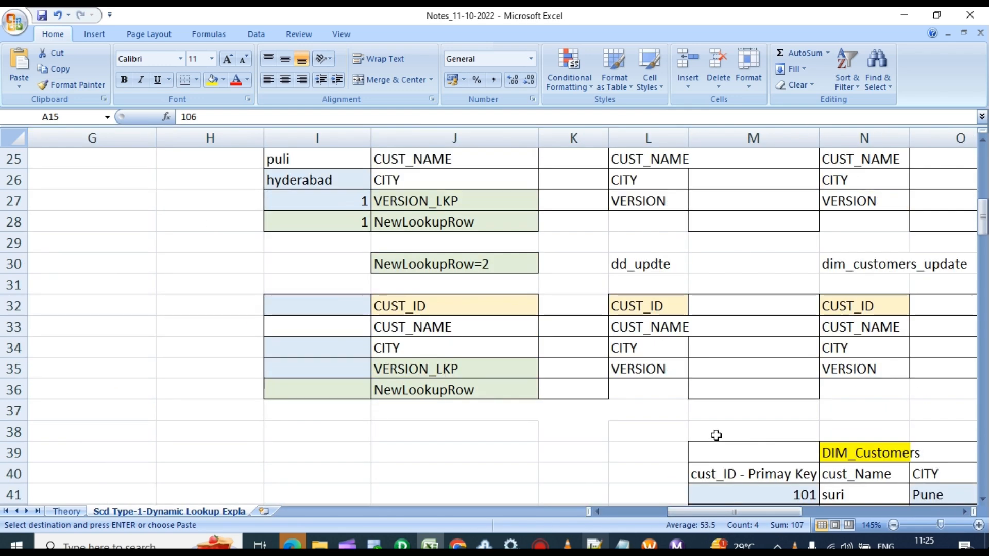
{"action": "scroll", "coordinate": [716, 435], "scroll_direction": "down", "scroll_amount": 2}
{"action": "left_click", "coordinate": [782, 451]}
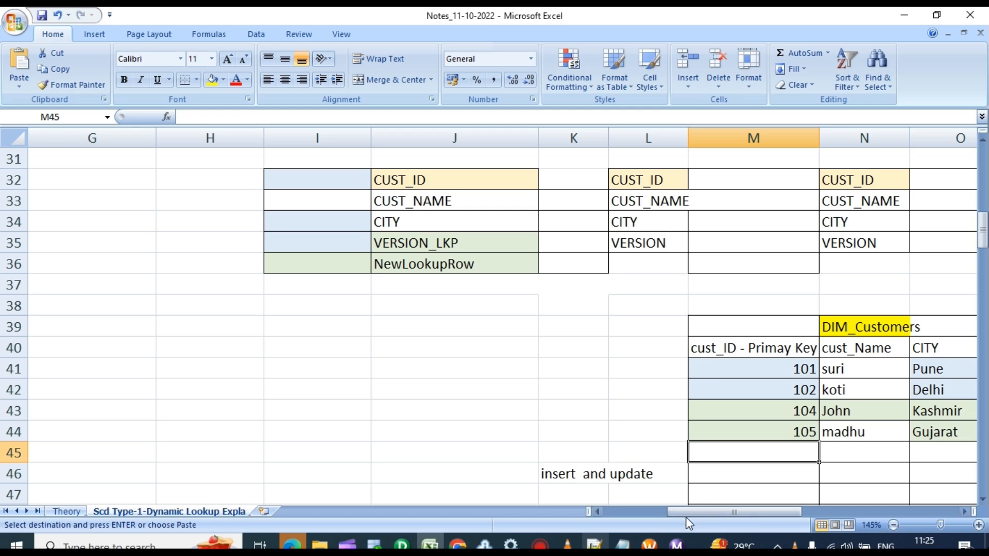
{"action": "left_click_drag", "start_coordinate": [685, 512], "coordinate": [701, 513]}
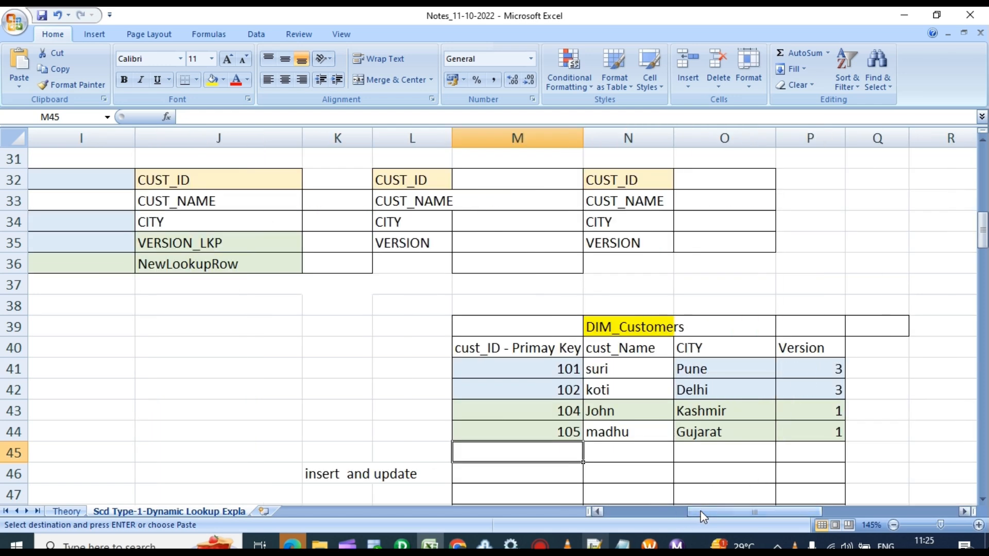
{"action": "key", "text": "ctrl+v"}
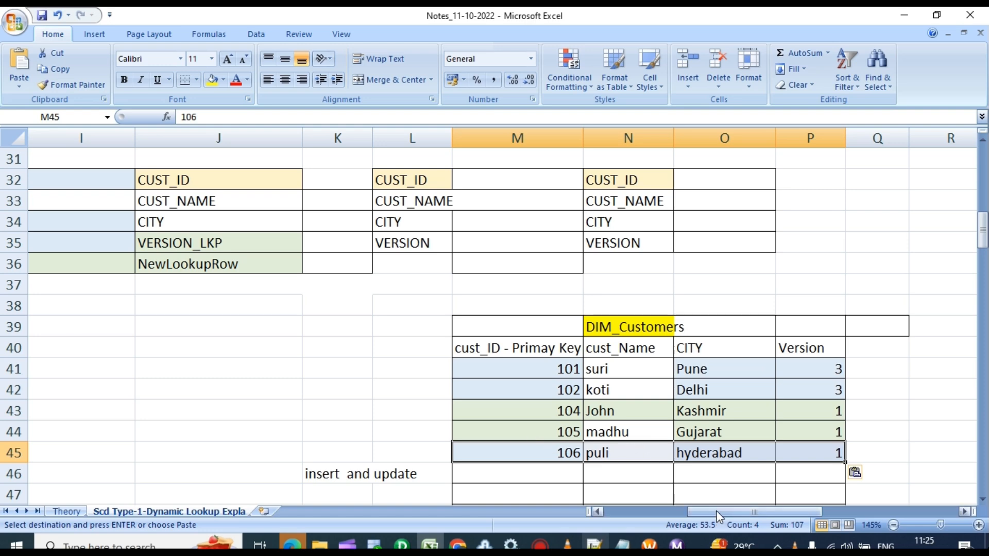
Copy the city Vizag from source row 16 into the SQ block's CITY cell F18
{"action": "left_click_drag", "start_coordinate": [719, 515], "coordinate": [626, 508]}
{"action": "scroll", "coordinate": [478, 378], "scroll_direction": "up", "scroll_amount": 5}
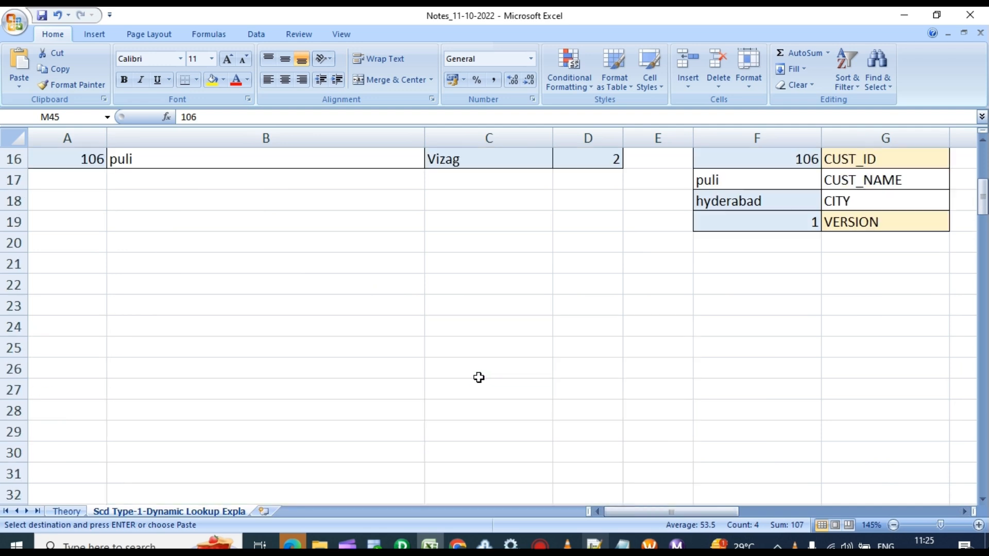
{"action": "scroll", "coordinate": [478, 378], "scroll_direction": "up", "scroll_amount": 3}
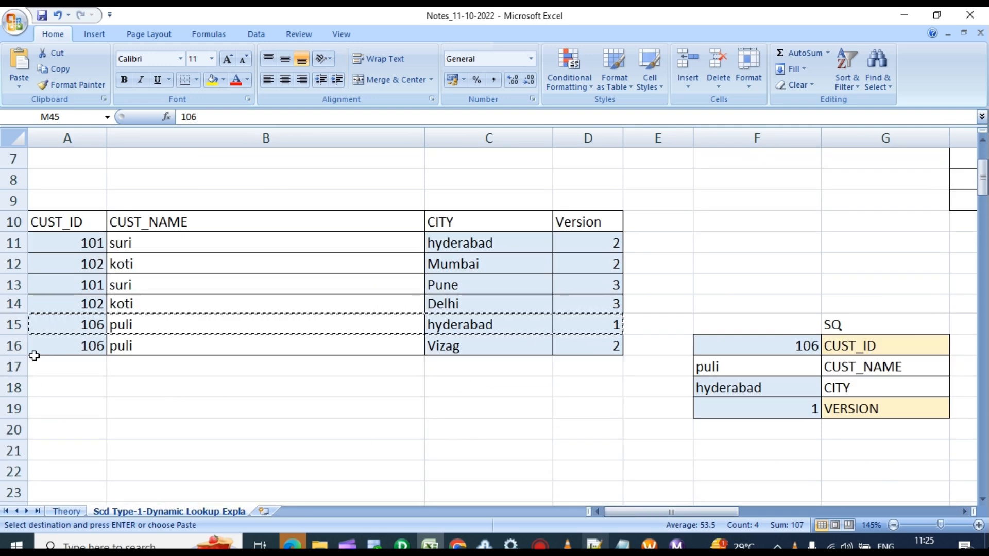
{"action": "left_click", "coordinate": [82, 348]}
{"action": "key", "text": "ctrl+c"}
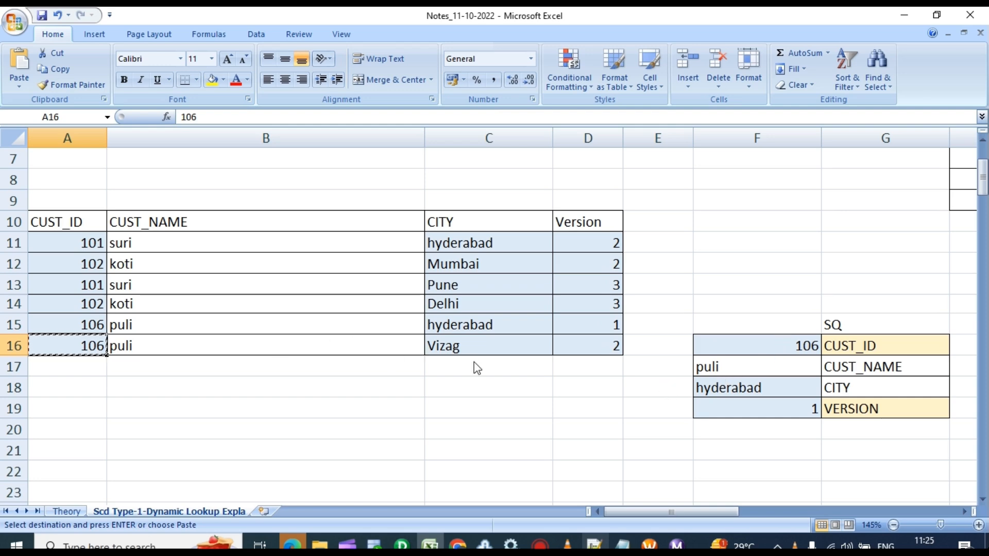
{"action": "left_click", "coordinate": [460, 347]}
{"action": "key", "text": "ctrl+c"}
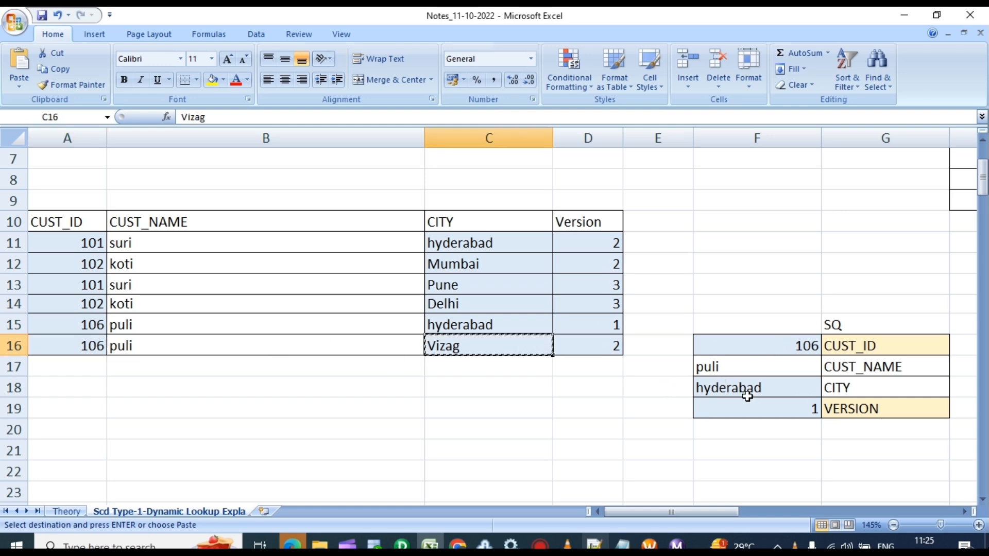
{"action": "left_click", "coordinate": [739, 388]}
{"action": "key", "text": "ctrl+v"}
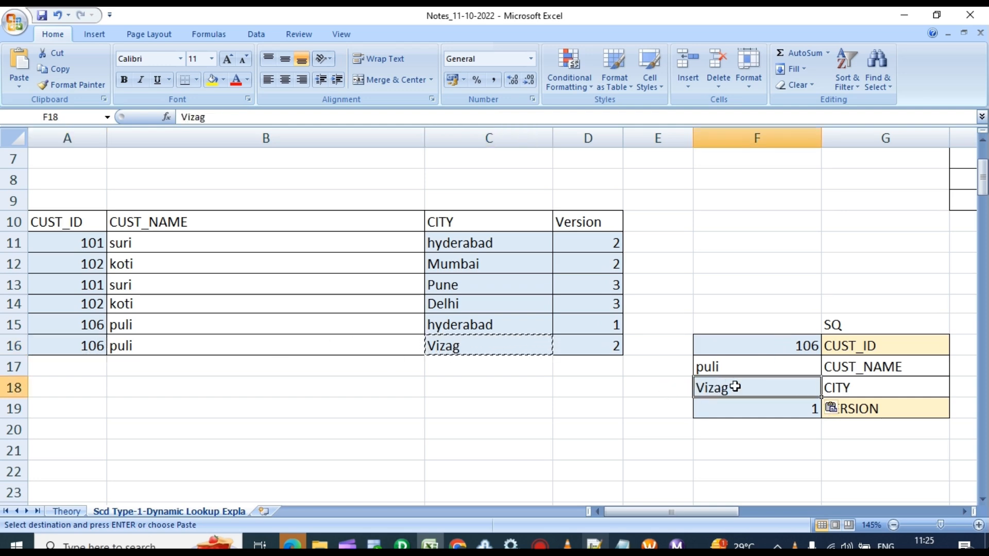
{"action": "left_click", "coordinate": [656, 435]}
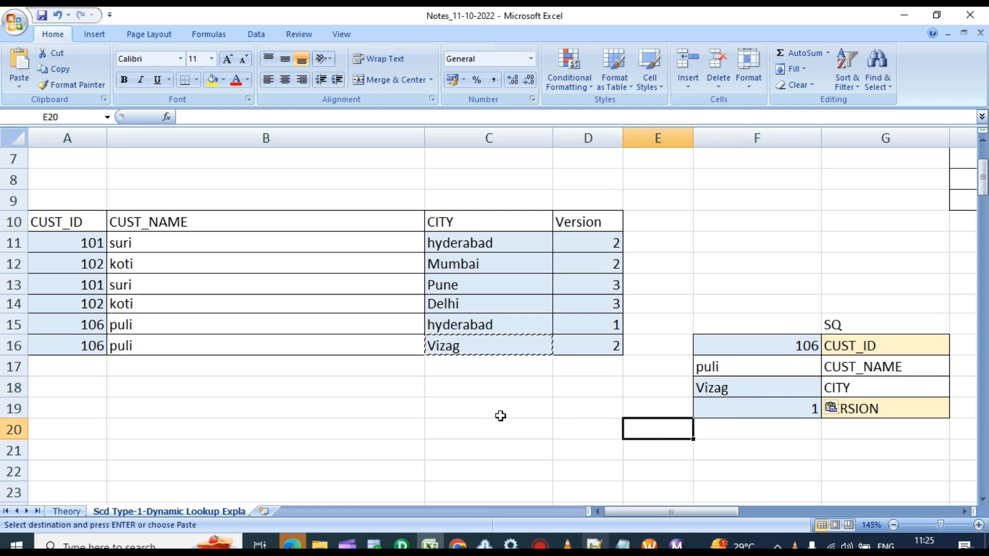
Copy the version value 2 from D16 into the SQ block's VERSION cell F19
{"action": "left_click", "coordinate": [616, 346]}
{"action": "key", "text": "ctrl+c"}
{"action": "left_click", "coordinate": [779, 399]}
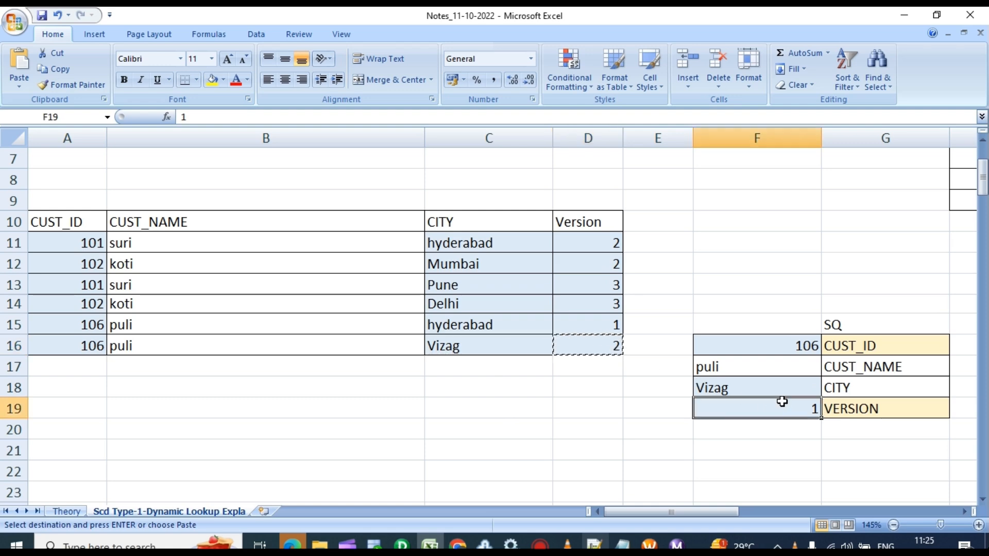
{"action": "key", "text": "ctrl+v"}
{"action": "left_click", "coordinate": [570, 431]}
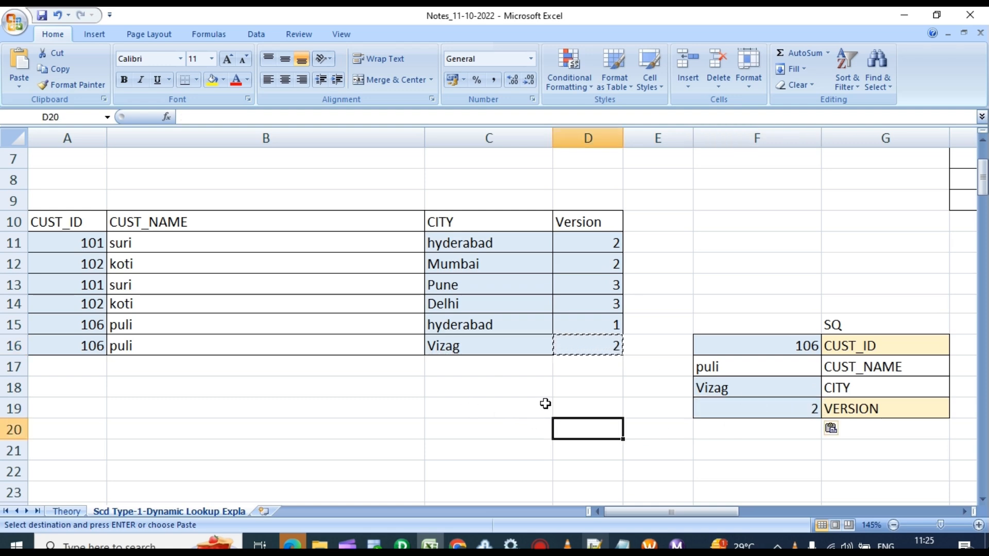
Copy the SQ version value 2 from F19 into the lookup's in_VERSION cell I3
{"action": "left_click_drag", "start_coordinate": [676, 513], "coordinate": [720, 515]}
{"action": "left_click", "coordinate": [215, 409]}
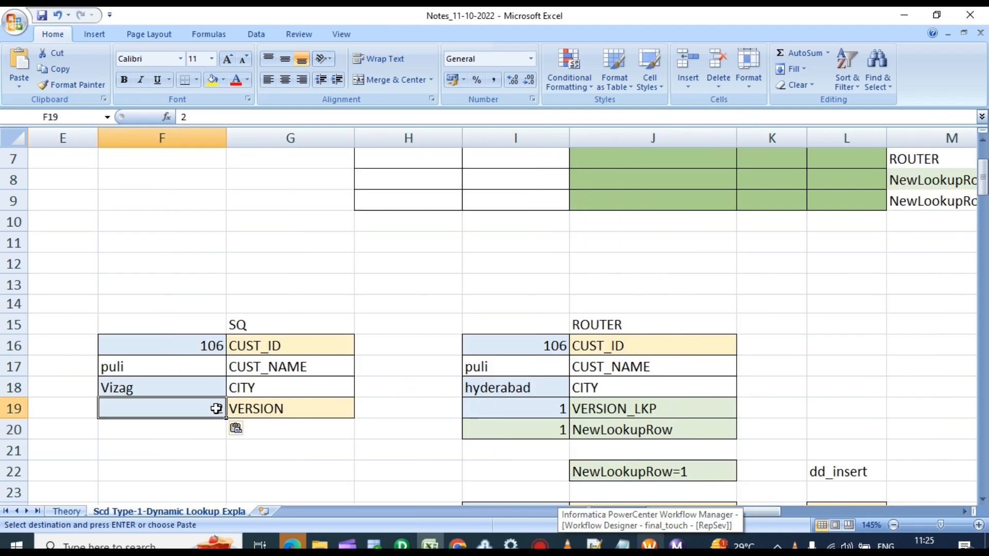
{"action": "scroll", "coordinate": [380, 373], "scroll_direction": "up", "scroll_amount": 2}
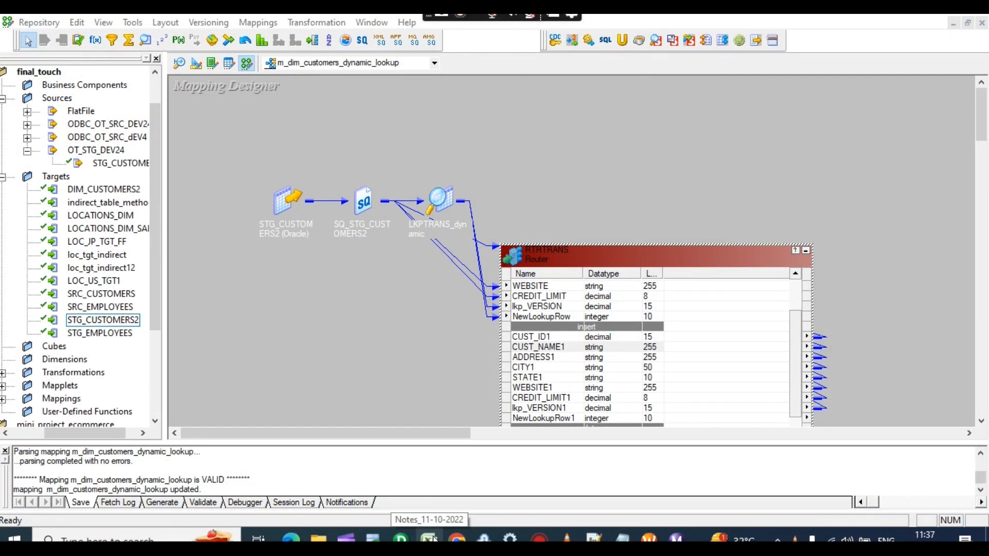
Switch back to the Notes_11-10-2022 Excel workbook and compare the two source records for customer 106 in rows 15 and 16
{"action": "left_click", "coordinate": [432, 539]}
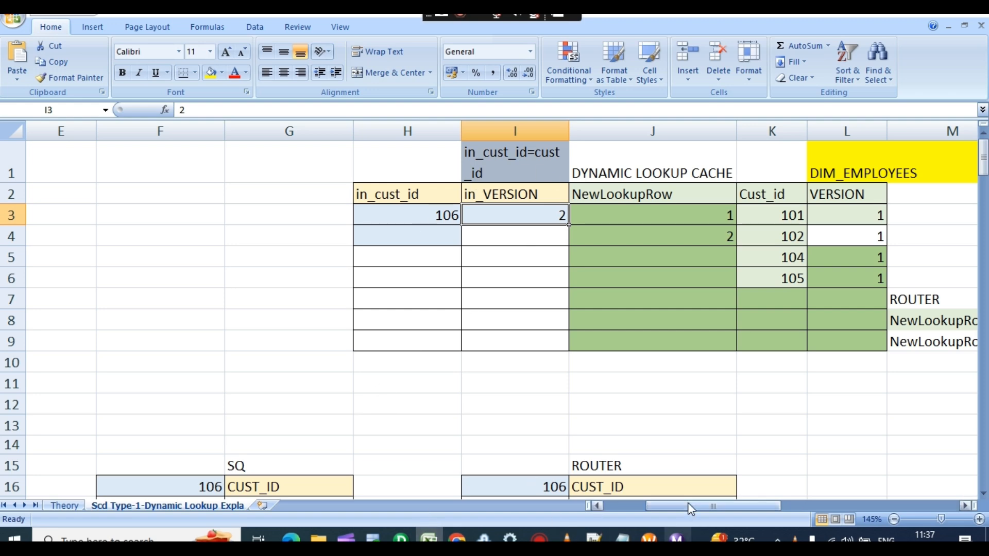
{"action": "left_click_drag", "start_coordinate": [688, 503], "coordinate": [645, 504]}
{"action": "scroll", "coordinate": [214, 400], "scroll_direction": "down", "scroll_amount": 1}
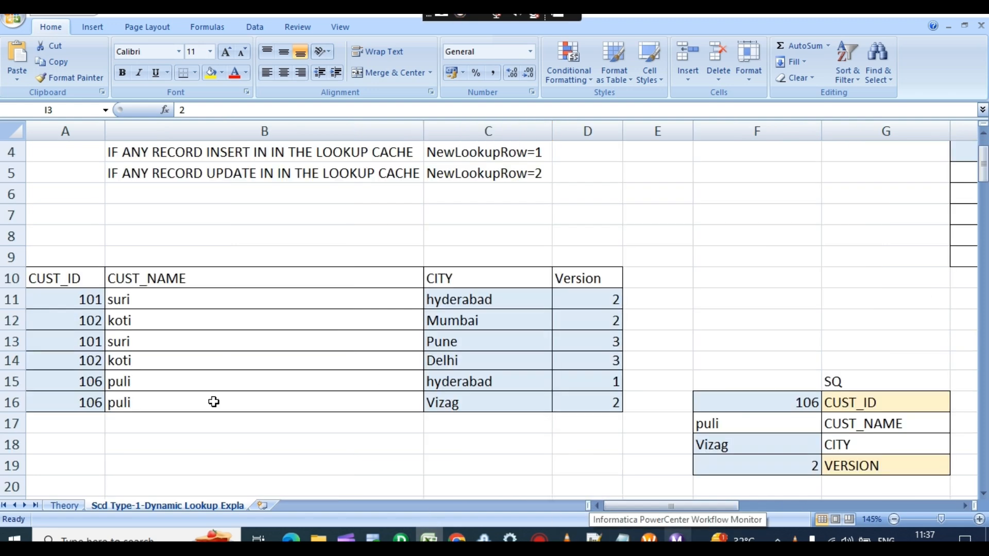
{"action": "left_click", "coordinate": [94, 402]}
{"action": "left_click", "coordinate": [93, 381]}
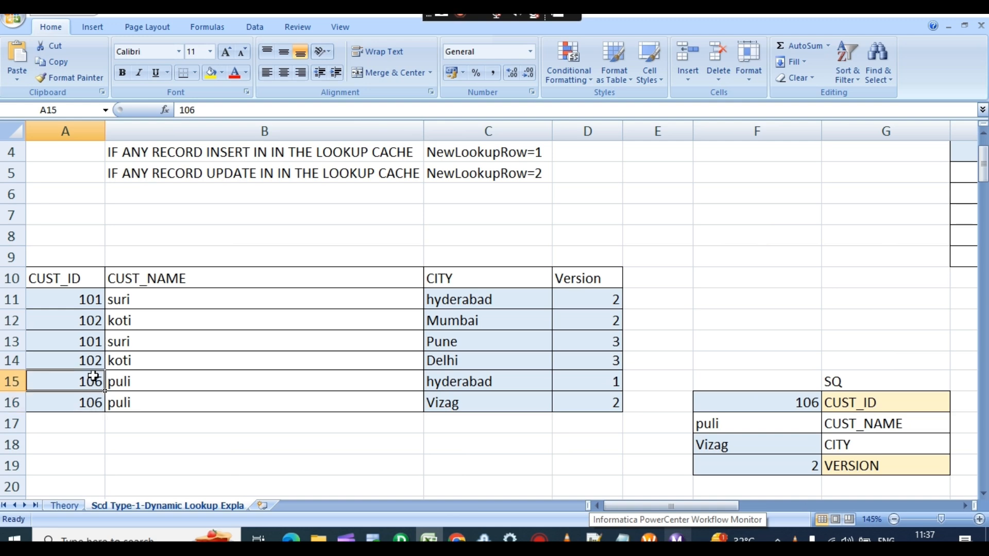
{"action": "double_click", "coordinate": [96, 382]}
{"action": "left_click_drag", "start_coordinate": [96, 381], "coordinate": [451, 390]}
{"action": "key", "text": "Escape"}
{"action": "left_click", "coordinate": [283, 446]}
{"action": "left_click_drag", "start_coordinate": [77, 382], "coordinate": [571, 376]}
{"action": "left_click", "coordinate": [87, 407]}
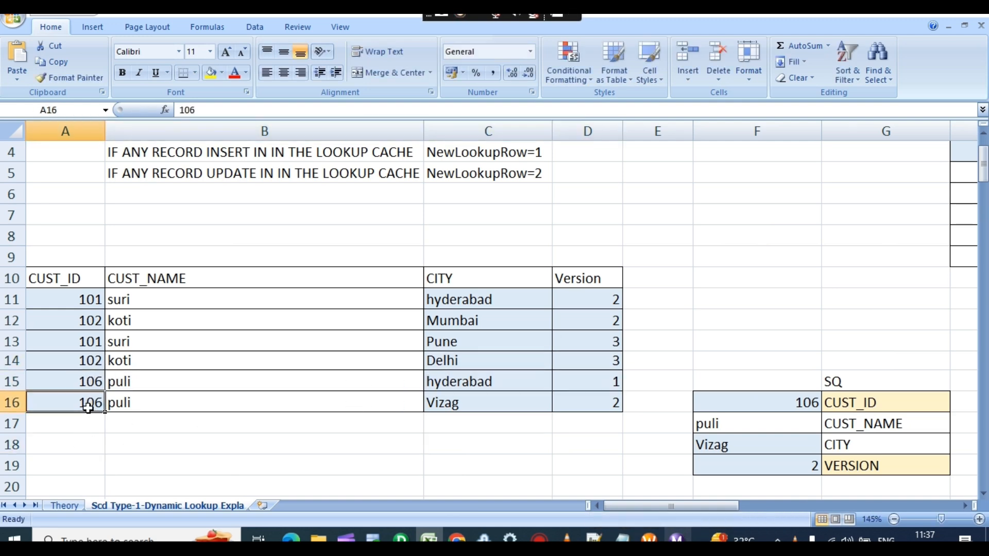
{"action": "left_click", "coordinate": [444, 407]}
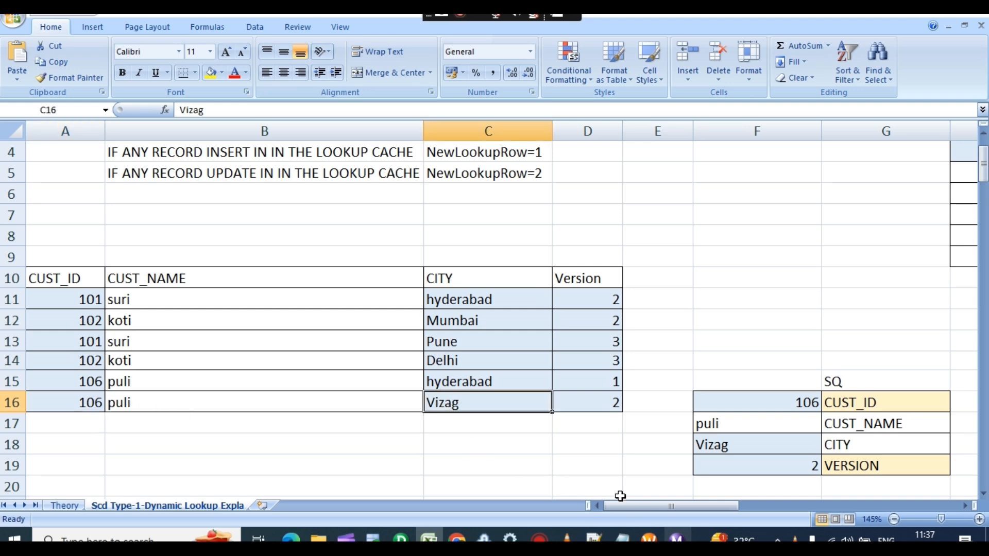
Check the incoming record in row 3 against the dynamic lookup cache and its empty row 7
{"action": "left_click_drag", "start_coordinate": [629, 506], "coordinate": [673, 511]}
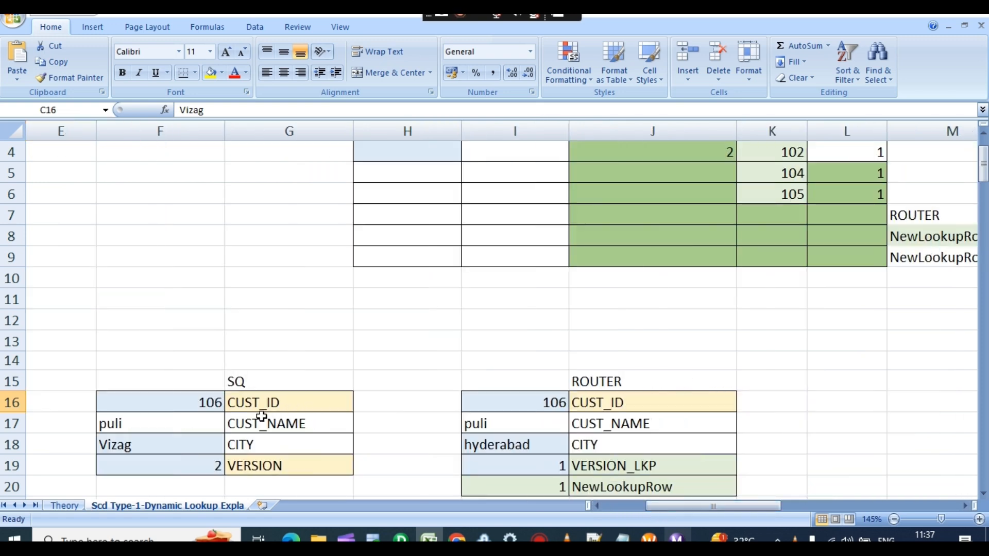
{"action": "scroll", "coordinate": [264, 414], "scroll_direction": "up", "scroll_amount": 1}
{"action": "scroll", "coordinate": [288, 413], "scroll_direction": "down", "scroll_amount": 2}
{"action": "scroll", "coordinate": [396, 437], "scroll_direction": "up", "scroll_amount": 2}
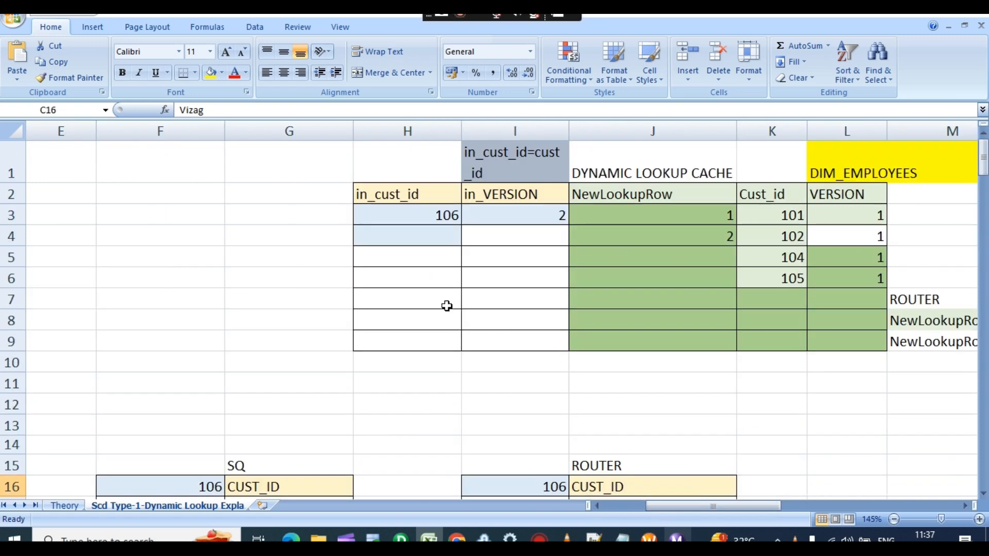
{"action": "scroll", "coordinate": [746, 420], "scroll_direction": "down", "scroll_amount": 1}
{"action": "scroll", "coordinate": [665, 412], "scroll_direction": "up", "scroll_amount": 1}
{"action": "left_click", "coordinate": [784, 298]}
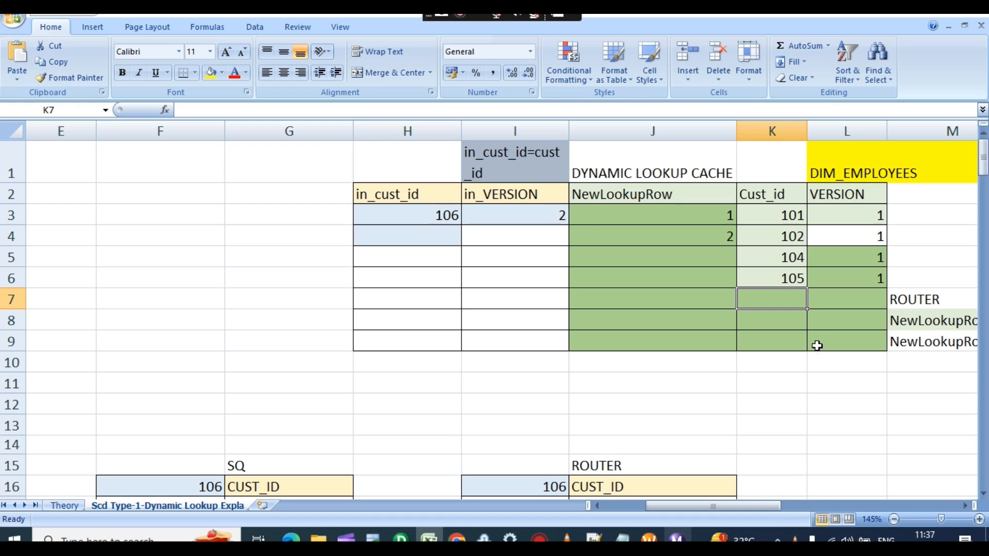
Check the version of the first 106 source record in D15 and set in_VERSION in I3 to 1
{"action": "left_click_drag", "start_coordinate": [707, 507], "coordinate": [664, 507]}
{"action": "scroll", "coordinate": [108, 477], "scroll_direction": "down", "scroll_amount": 1}
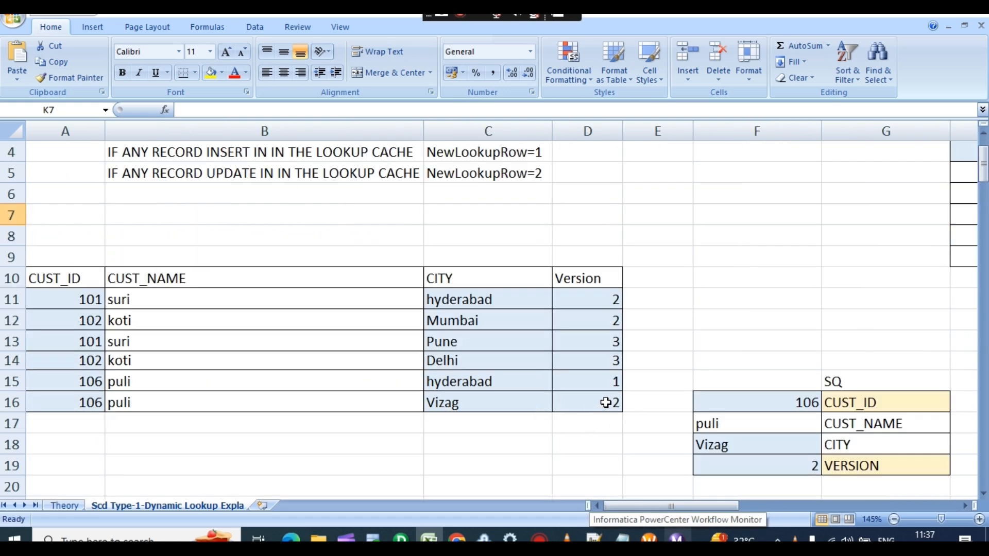
{"action": "left_click", "coordinate": [617, 381]}
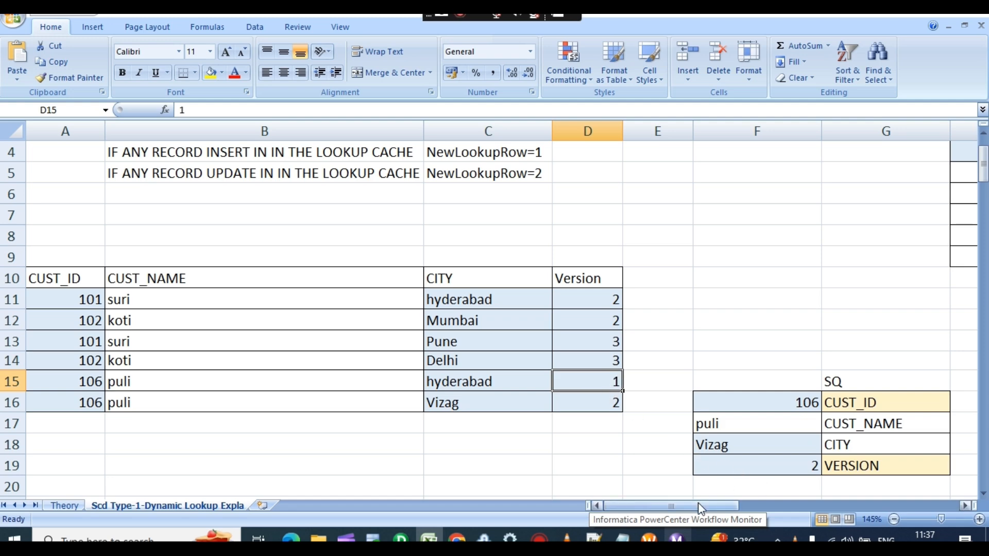
{"action": "left_click_drag", "start_coordinate": [701, 507], "coordinate": [744, 507]}
{"action": "scroll", "coordinate": [550, 274], "scroll_direction": "up", "scroll_amount": 1}
{"action": "left_click", "coordinate": [563, 216]}
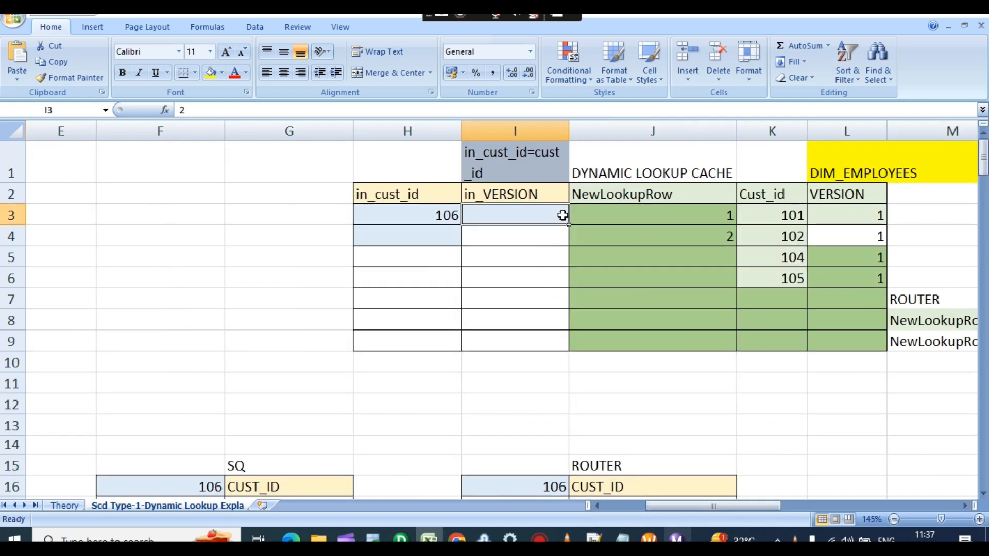
{"action": "type", "text": "1"}
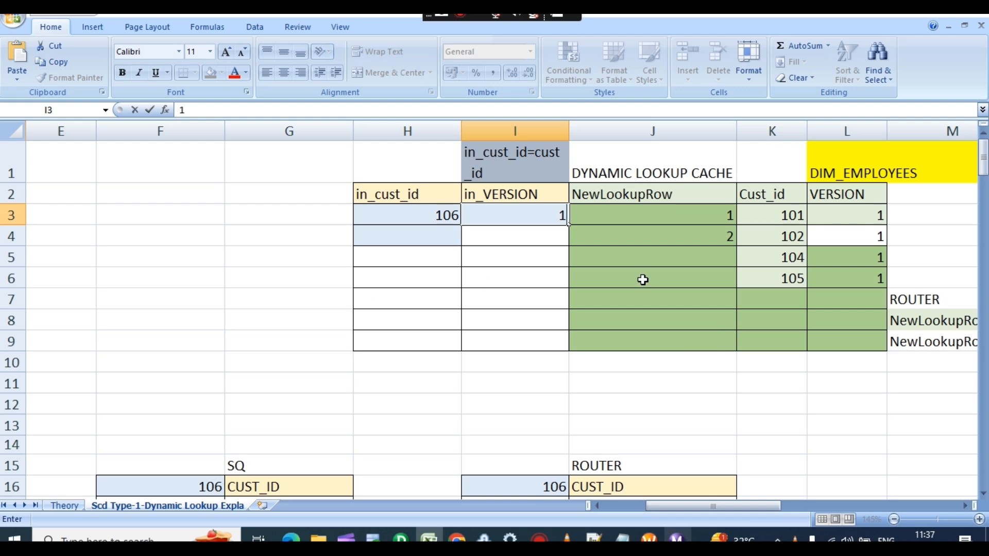
{"action": "left_click", "coordinate": [433, 213]}
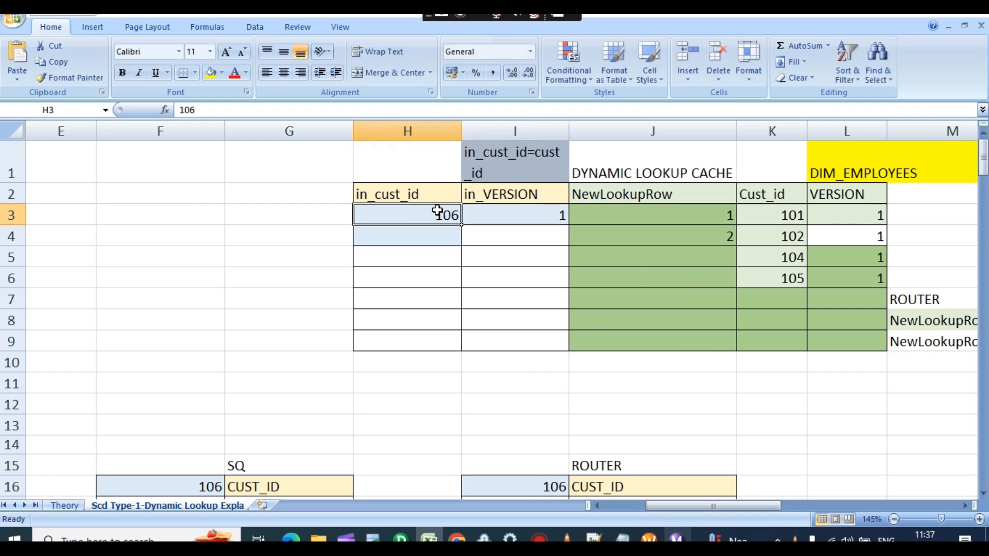
Copy the incoming customer ID and version from H3:I3 into the lookup cache's empty row at K7:L7
{"action": "left_click", "coordinate": [525, 215]}
{"action": "left_click", "coordinate": [442, 215]}
{"action": "left_click_drag", "start_coordinate": [442, 215], "coordinate": [480, 219]}
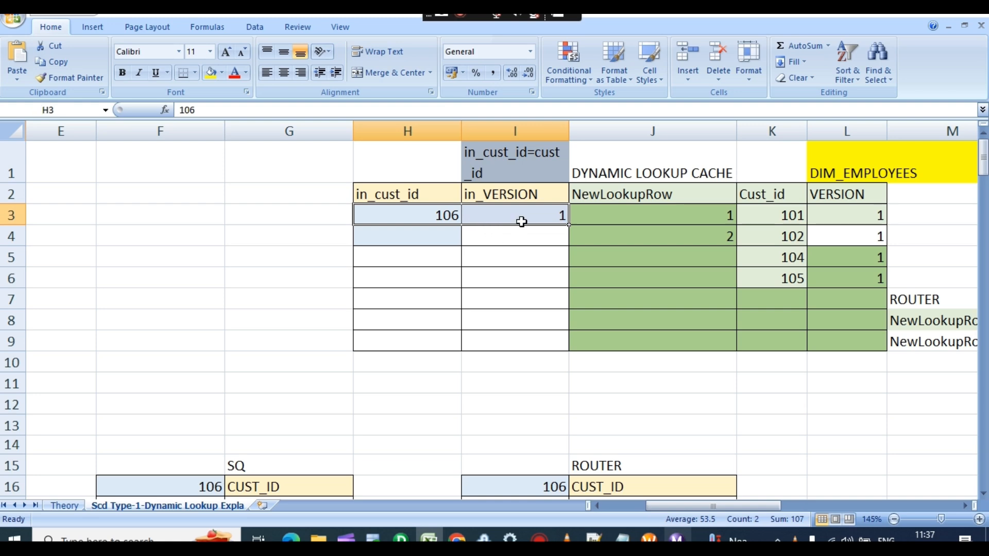
{"action": "key", "text": "ctrl+c"}
{"action": "left_click", "coordinate": [791, 296]}
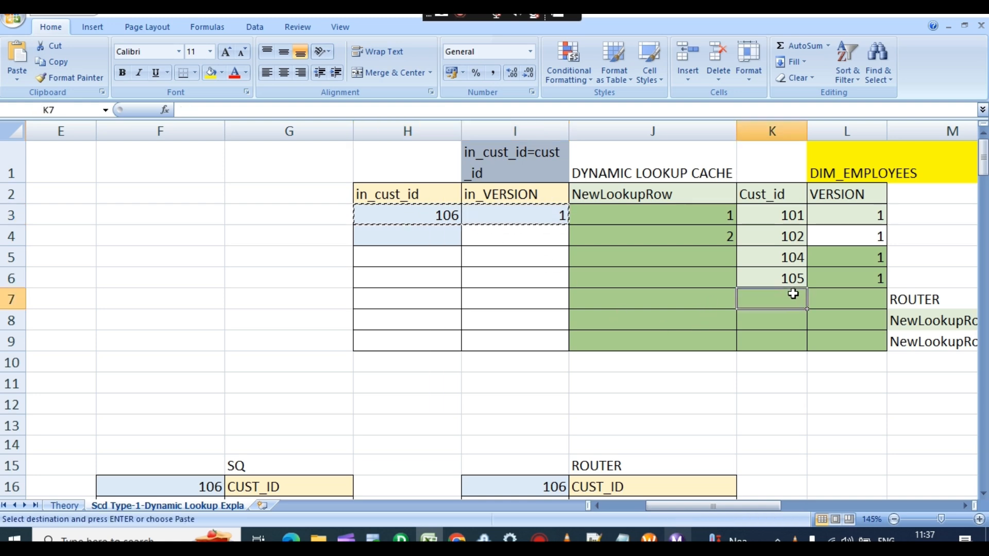
{"action": "key", "text": "ctrl+v"}
{"action": "left_click", "coordinate": [781, 425]}
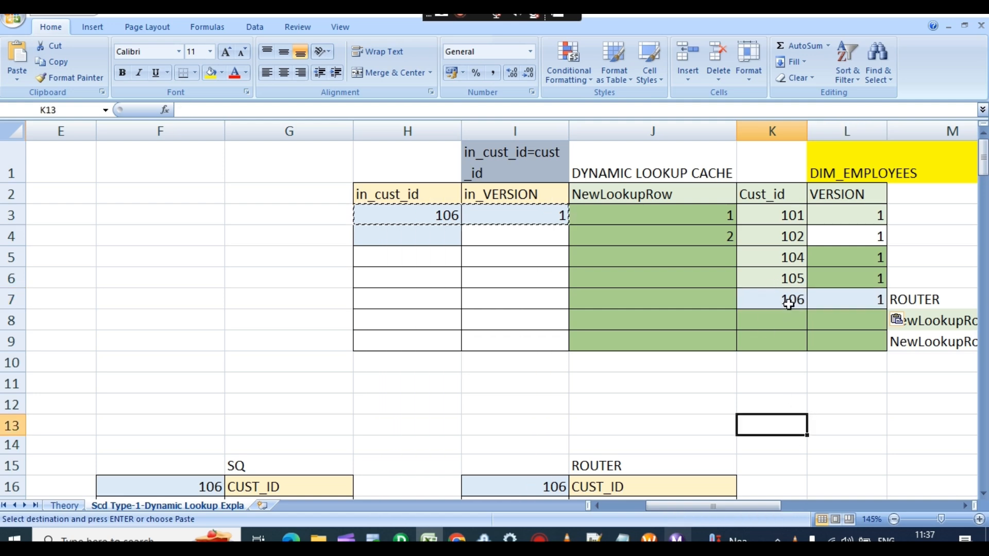
Check the cached 106 record in K7:L7 and locate the second 106 source record in row 16
{"action": "left_click", "coordinate": [785, 325]}
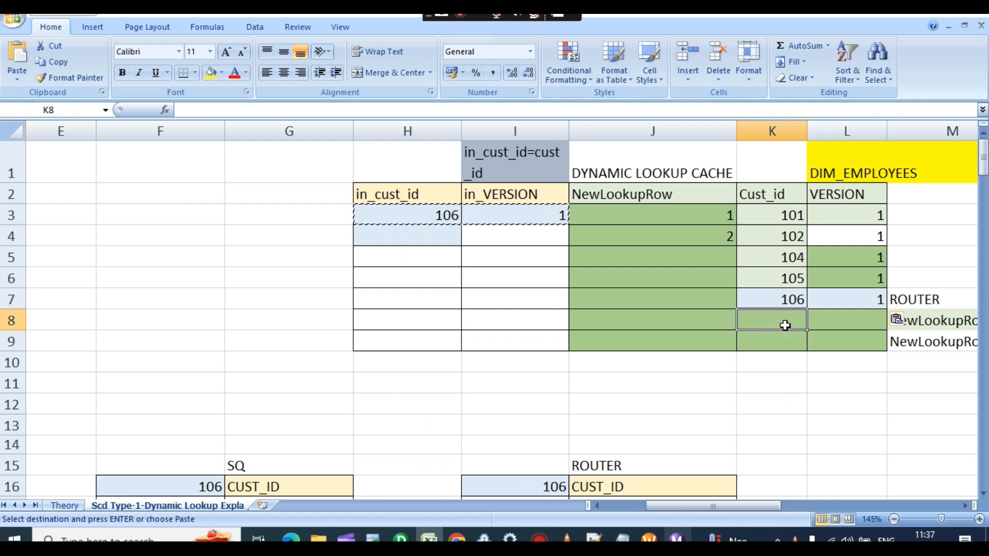
{"action": "left_click", "coordinate": [791, 301]}
{"action": "left_click", "coordinate": [849, 299]}
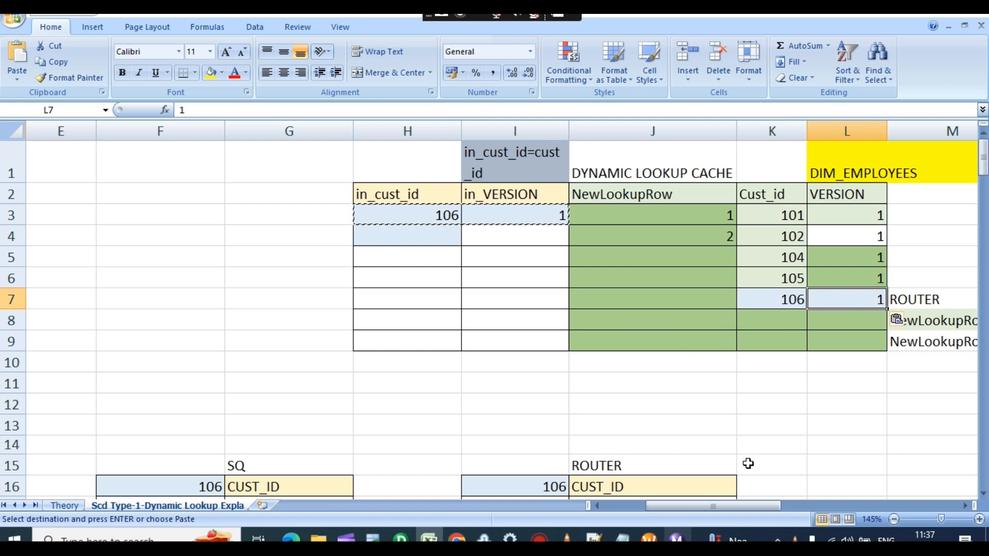
{"action": "left_click_drag", "start_coordinate": [728, 504], "coordinate": [603, 497]}
{"action": "scroll", "coordinate": [307, 421], "scroll_direction": "down", "scroll_amount": 2}
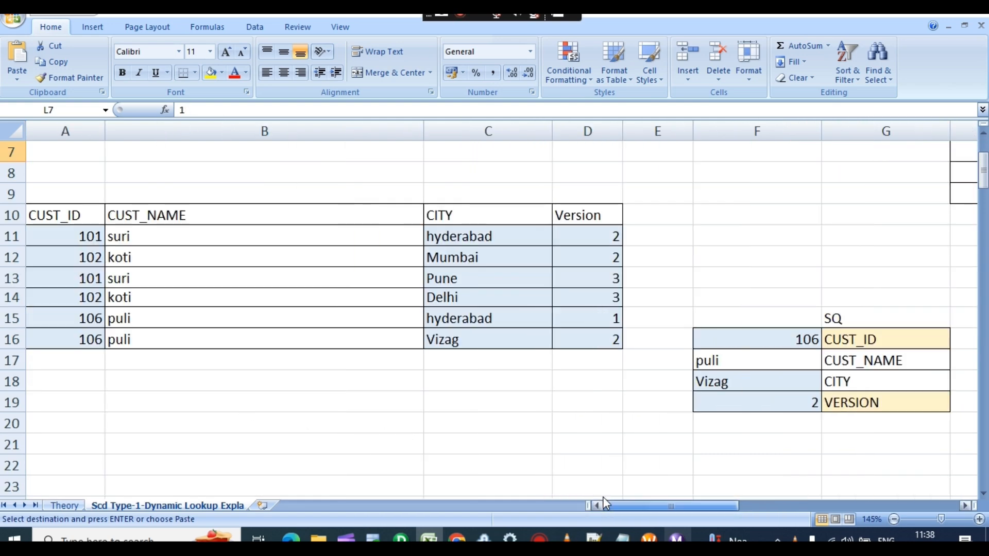
{"action": "left_click", "coordinate": [93, 339]}
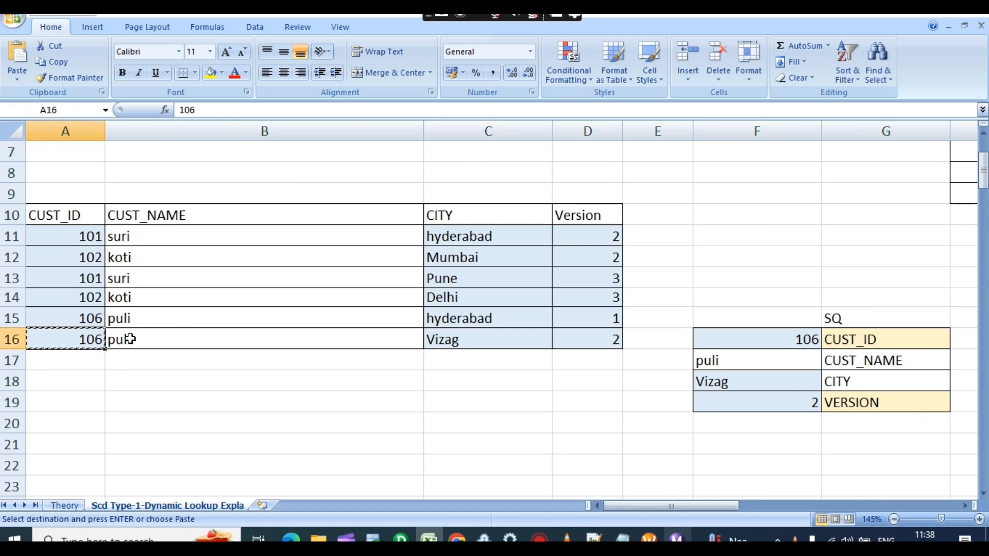
Set in_VERSION in I3 to 2 for the second customer 106 record
{"action": "left_click_drag", "start_coordinate": [668, 504], "coordinate": [696, 509]}
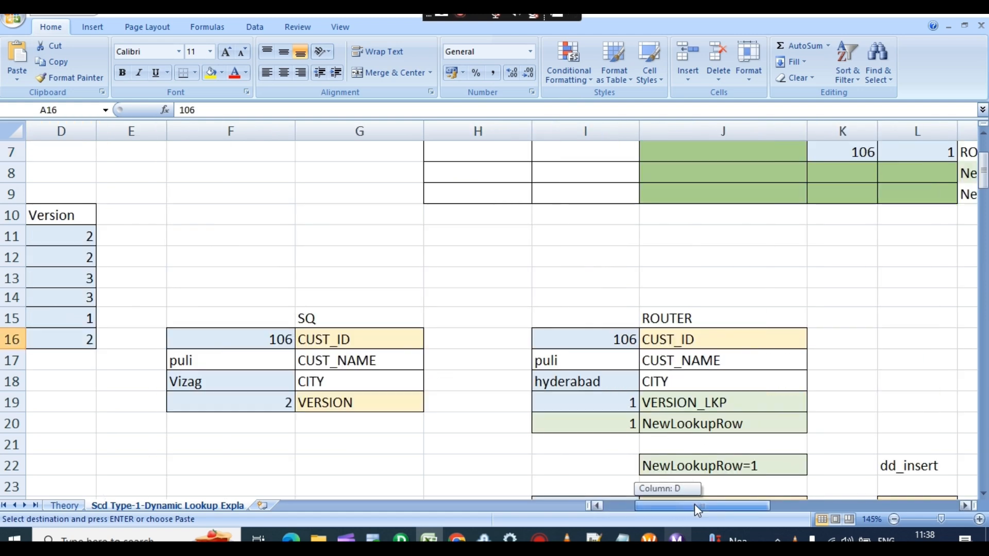
{"action": "scroll", "coordinate": [638, 177], "scroll_direction": "up", "scroll_amount": 2}
{"action": "left_click", "coordinate": [596, 213]}
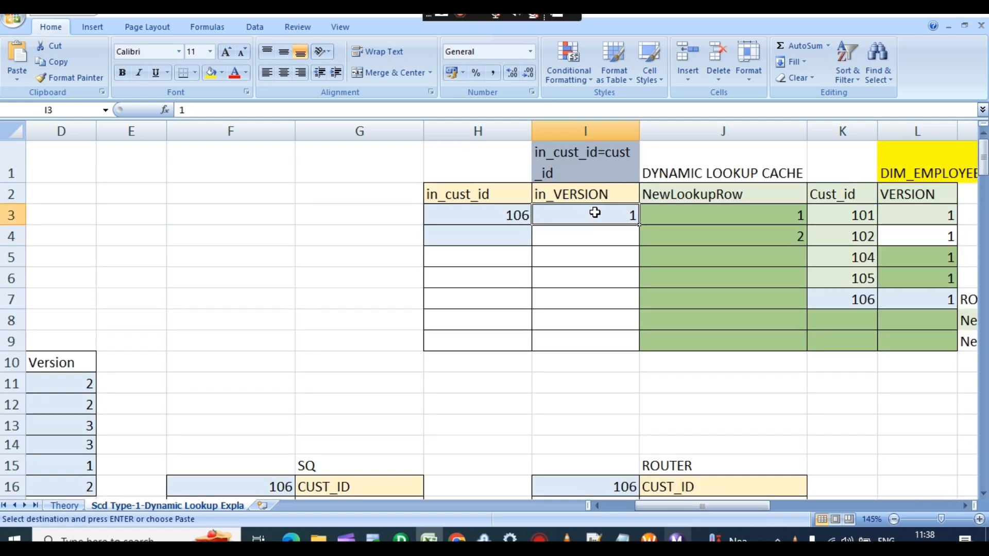
{"action": "type", "text": "2"}
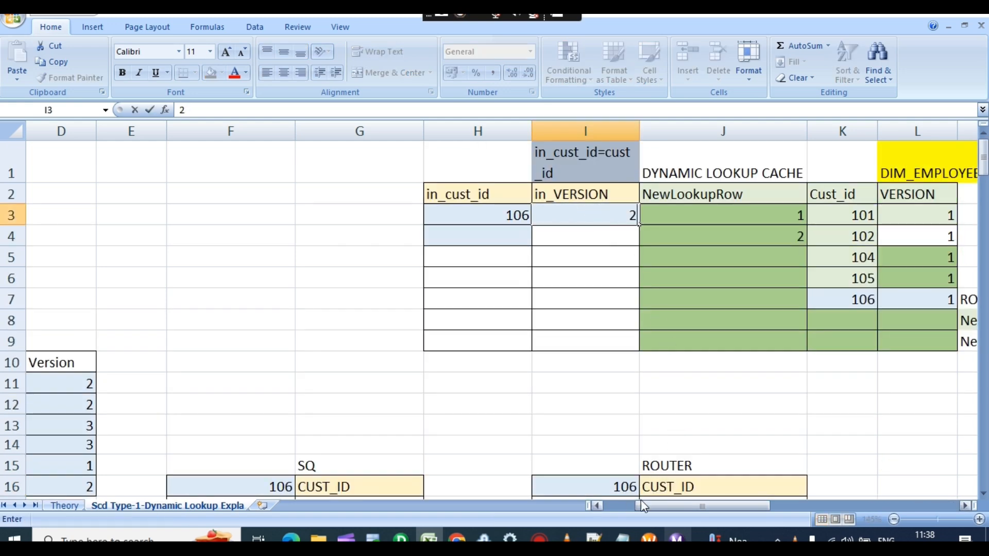
Compare the incoming customer ID and version in H3:I3 with the cached 106 record in K7:L7
{"action": "left_click_drag", "start_coordinate": [647, 506], "coordinate": [636, 507]}
{"action": "scroll", "coordinate": [713, 424], "scroll_direction": "down", "scroll_amount": 15}
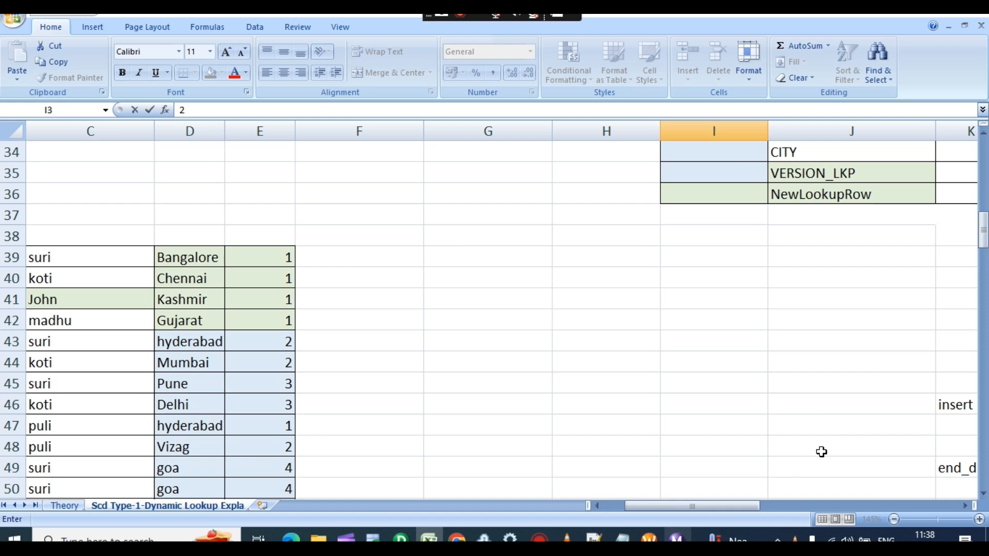
{"action": "scroll", "coordinate": [671, 494], "scroll_direction": "up", "scroll_amount": 4}
{"action": "left_click_drag", "start_coordinate": [662, 507], "coordinate": [677, 493]}
{"action": "scroll", "coordinate": [744, 264], "scroll_direction": "up", "scroll_amount": 11}
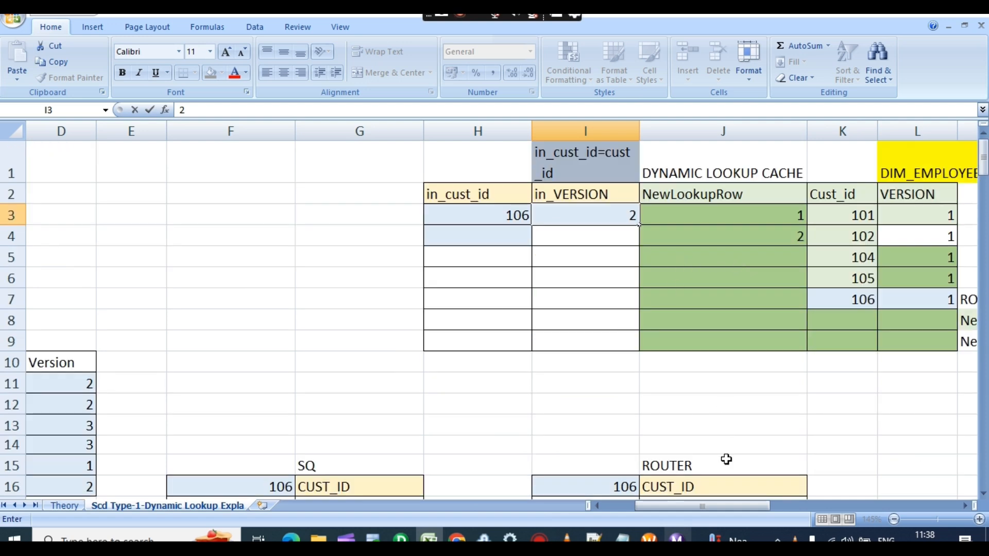
{"action": "left_click_drag", "start_coordinate": [710, 510], "coordinate": [737, 515]}
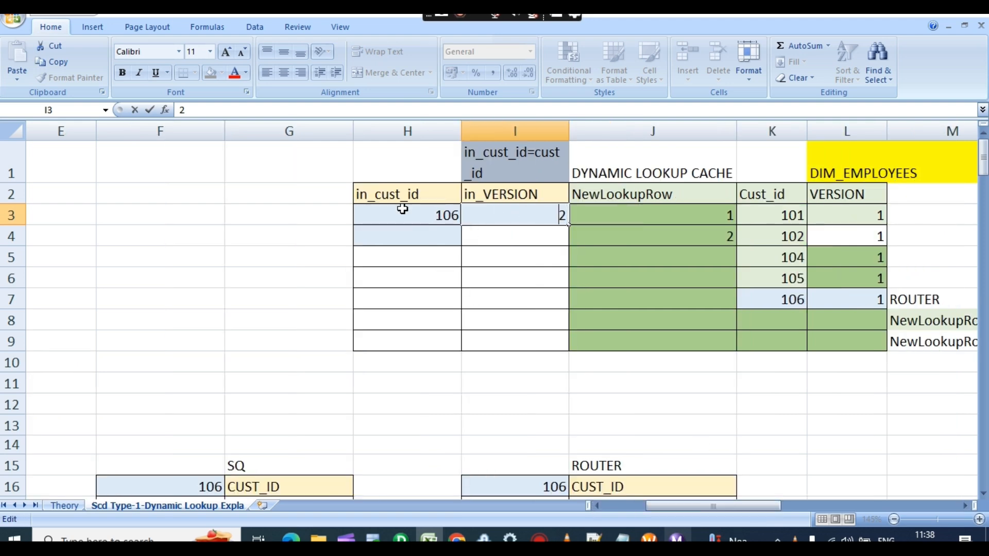
{"action": "left_click", "coordinate": [436, 214]}
{"action": "left_click", "coordinate": [787, 295]}
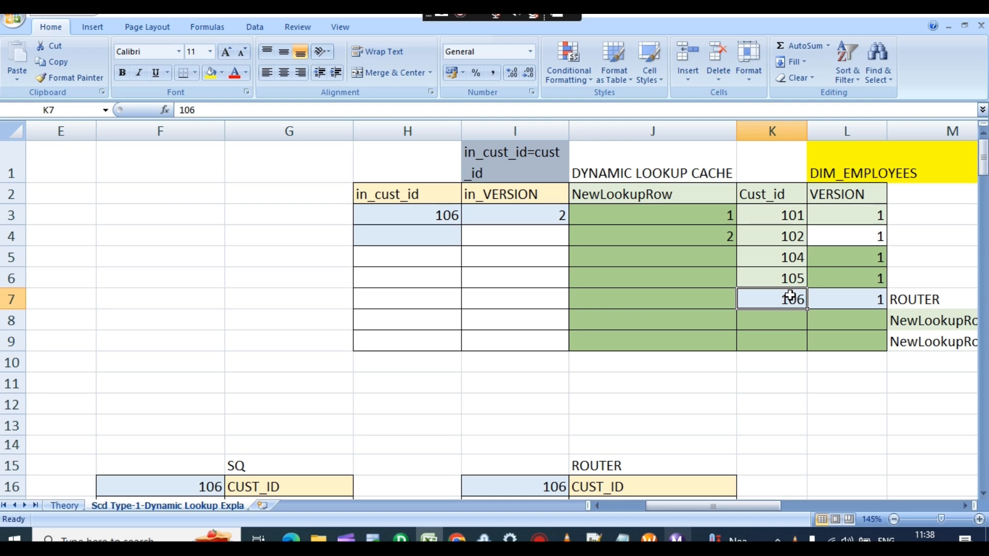
{"action": "left_click", "coordinate": [436, 214]}
{"action": "left_click", "coordinate": [785, 292]}
{"action": "left_click", "coordinate": [852, 295]}
{"action": "left_click", "coordinate": [544, 213]}
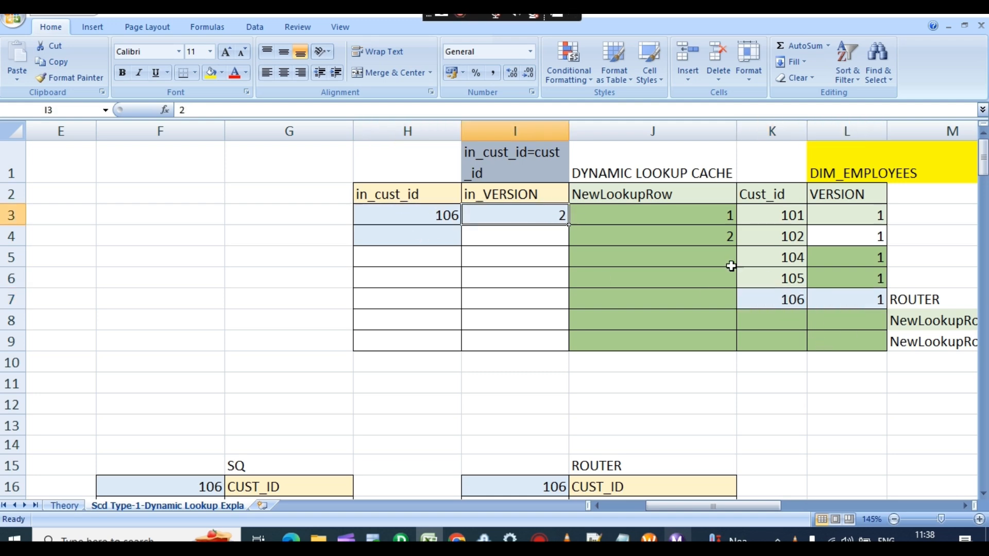
{"action": "left_click", "coordinate": [864, 306]}
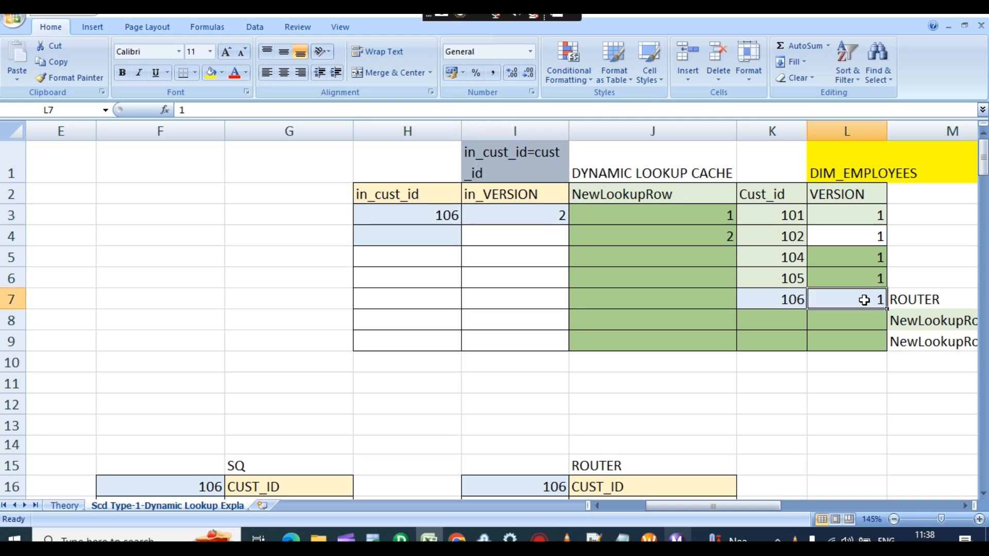
Clear the NewLookupRow value in J4 and set NewLookupRow in J3 to 2
{"action": "left_click", "coordinate": [726, 216]}
{"action": "left_click", "coordinate": [724, 241]}
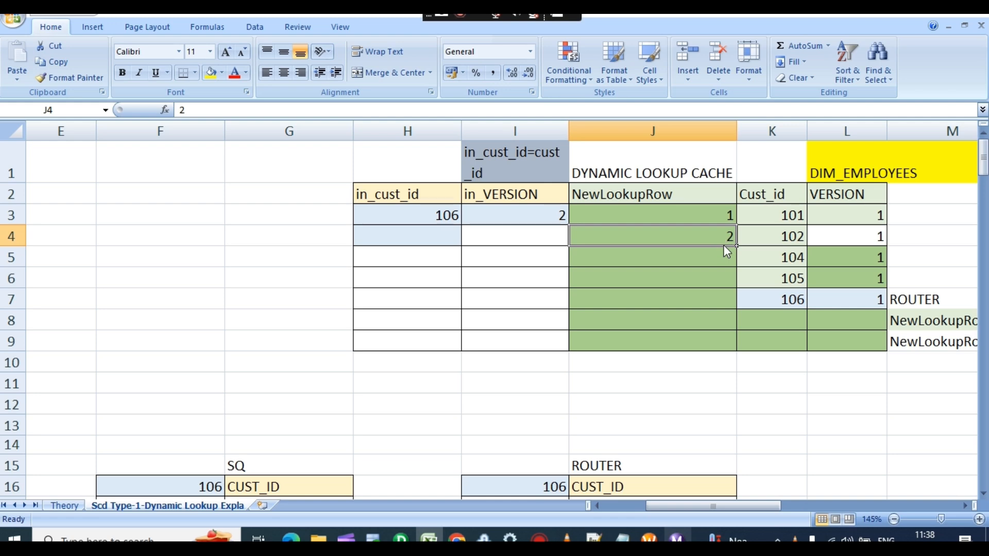
{"action": "key", "text": "Delete"}
{"action": "left_click", "coordinate": [728, 212]}
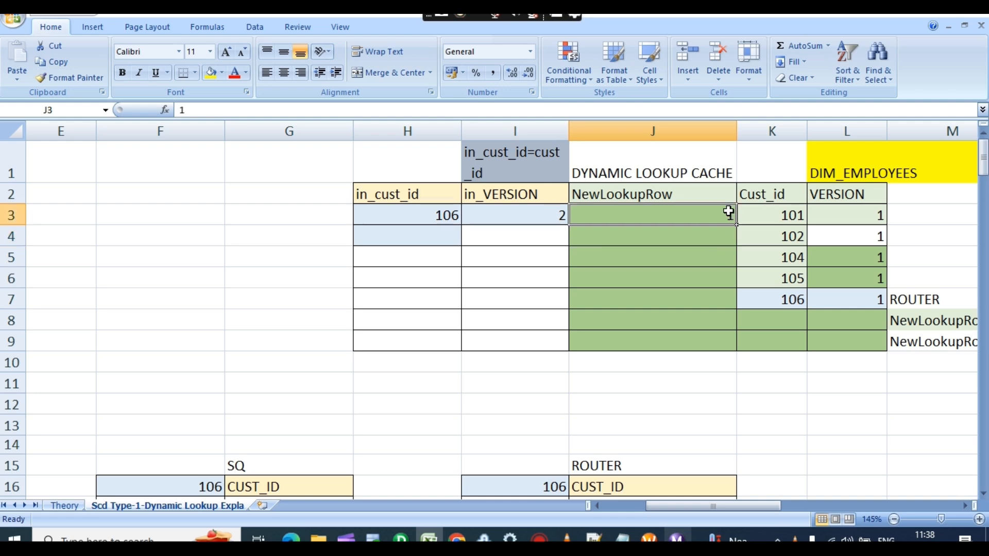
{"action": "type", "text": "2"}
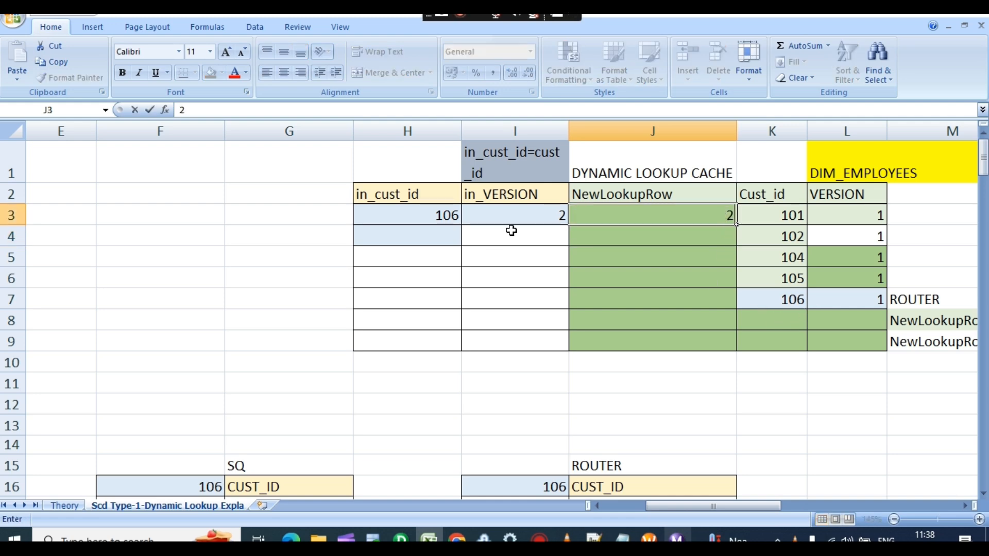
Set VERSION_LKP in I19 and NewLookupRow in I20 of the ROUTER block to 2
{"action": "scroll", "coordinate": [482, 265], "scroll_direction": "down", "scroll_amount": 3}
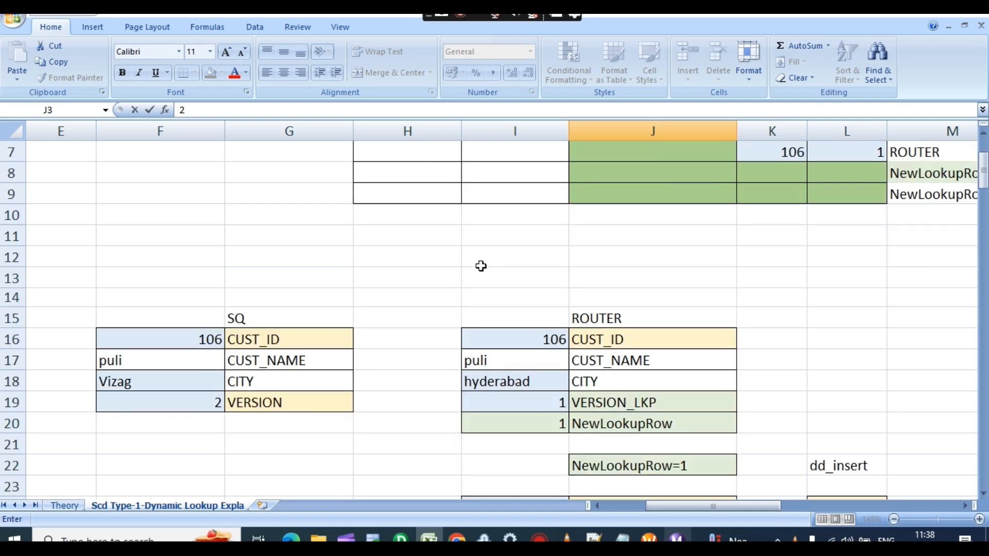
{"action": "left_click", "coordinate": [560, 361]}
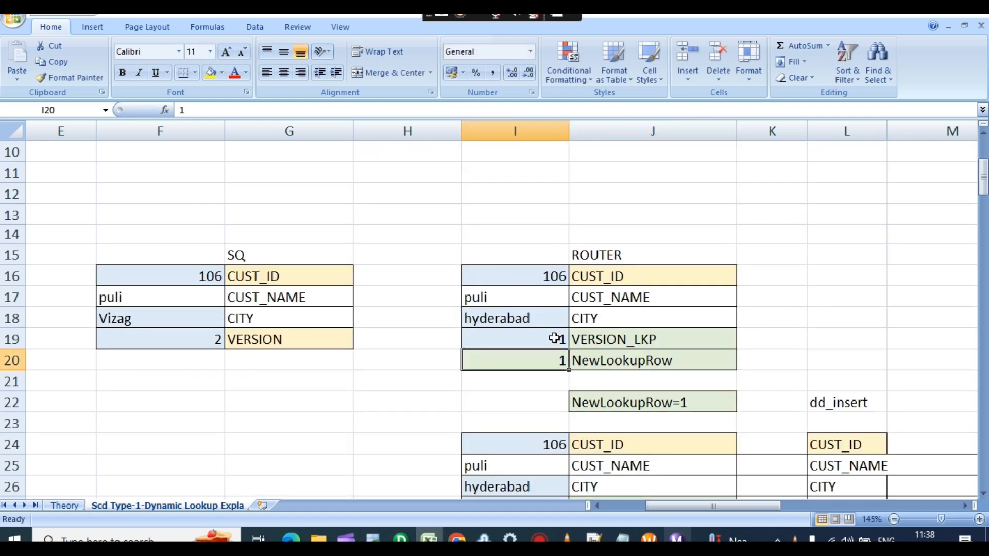
{"action": "left_click", "coordinate": [558, 339]}
{"action": "type", "text": "2"}
{"action": "left_click", "coordinate": [555, 363]}
{"action": "type", "text": "2"}
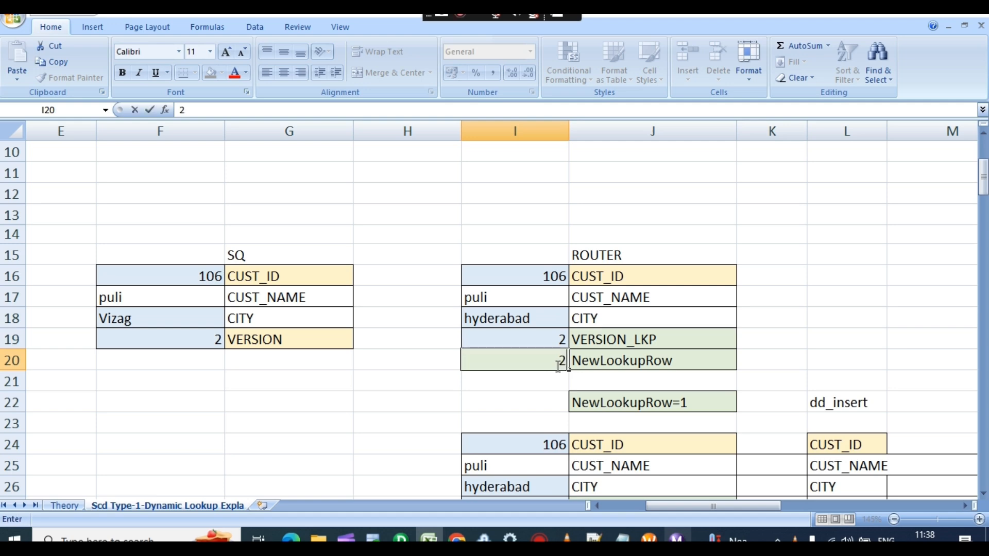
Copy the city Vizag from the SQ block in F18 to the ROUTER's CITY value in I18
{"action": "scroll", "coordinate": [537, 359], "scroll_direction": "down", "scroll_amount": 1}
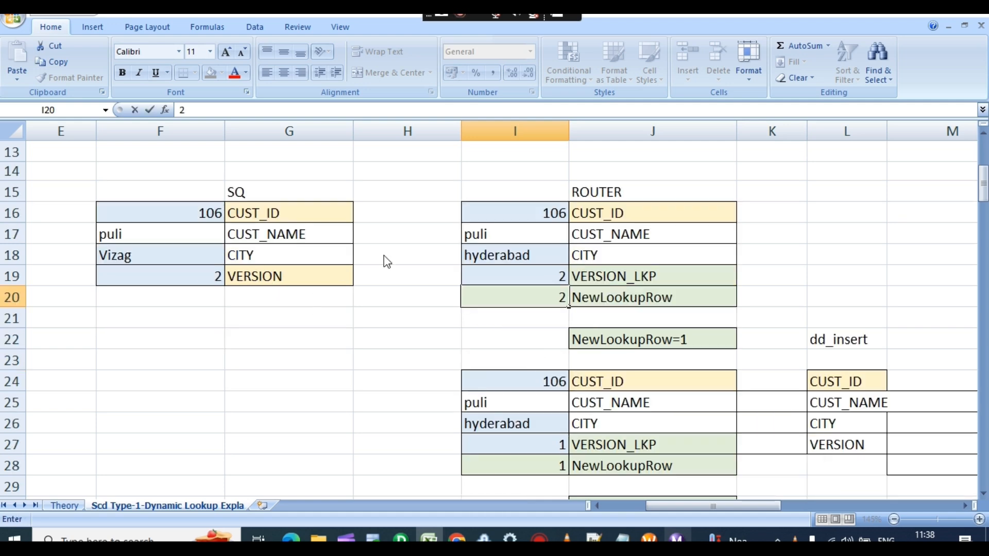
{"action": "left_click", "coordinate": [132, 259]}
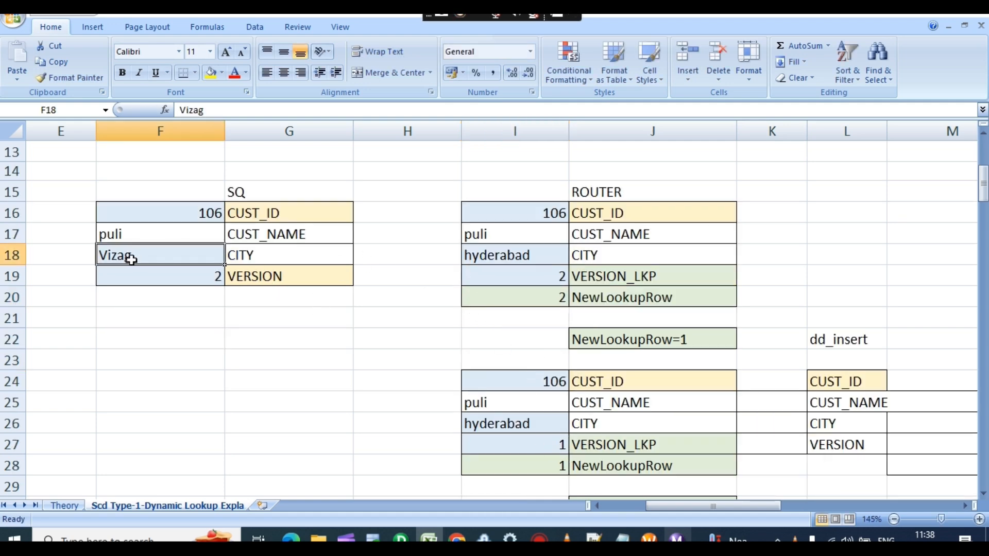
{"action": "key", "text": "ctrl+c"}
{"action": "left_click", "coordinate": [513, 252]}
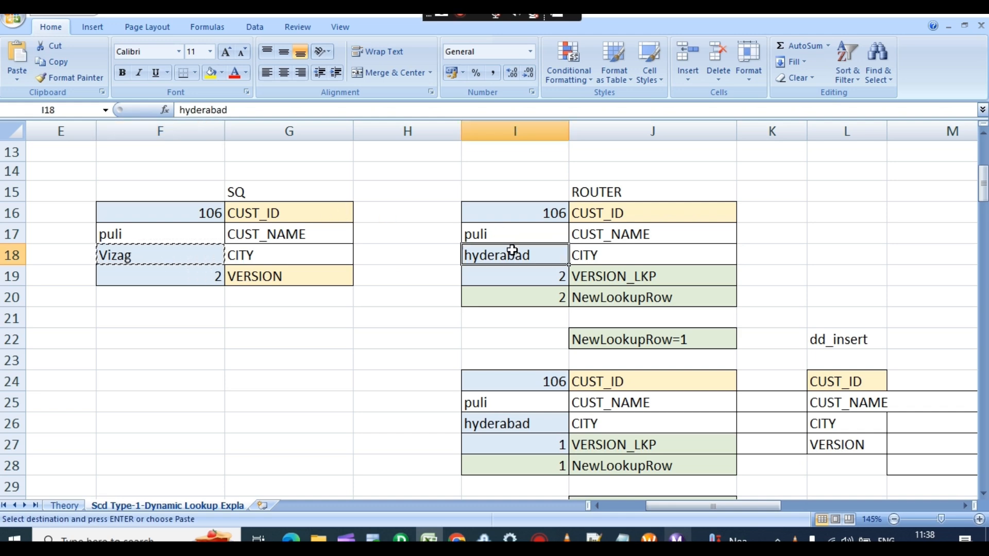
{"action": "key", "text": "ctrl+v"}
Review the ROUTER record in I16:I20 against the NewLookupRow=2 group and its dd_updte fields
{"action": "scroll", "coordinate": [638, 356], "scroll_direction": "down", "scroll_amount": 3}
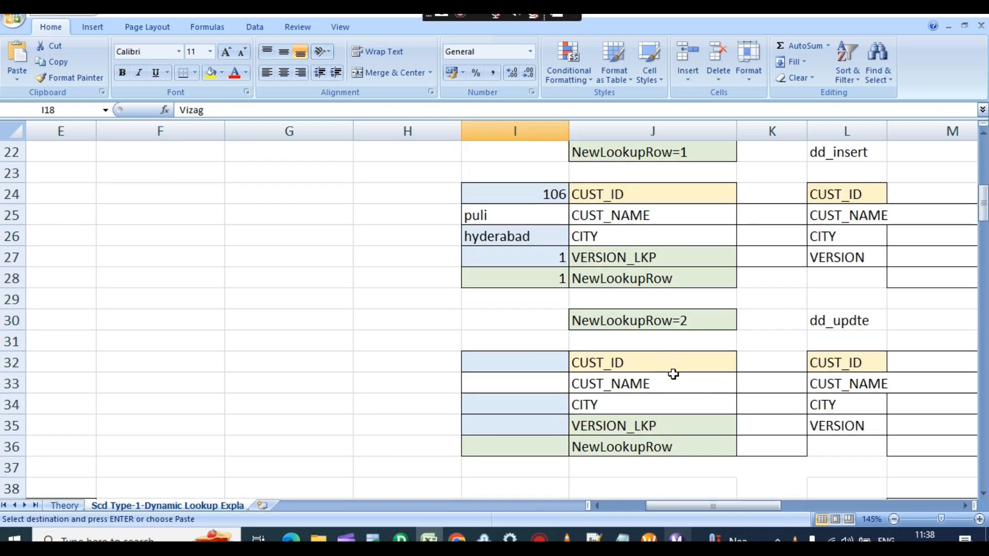
{"action": "scroll", "coordinate": [652, 320], "scroll_direction": "up", "scroll_amount": 3}
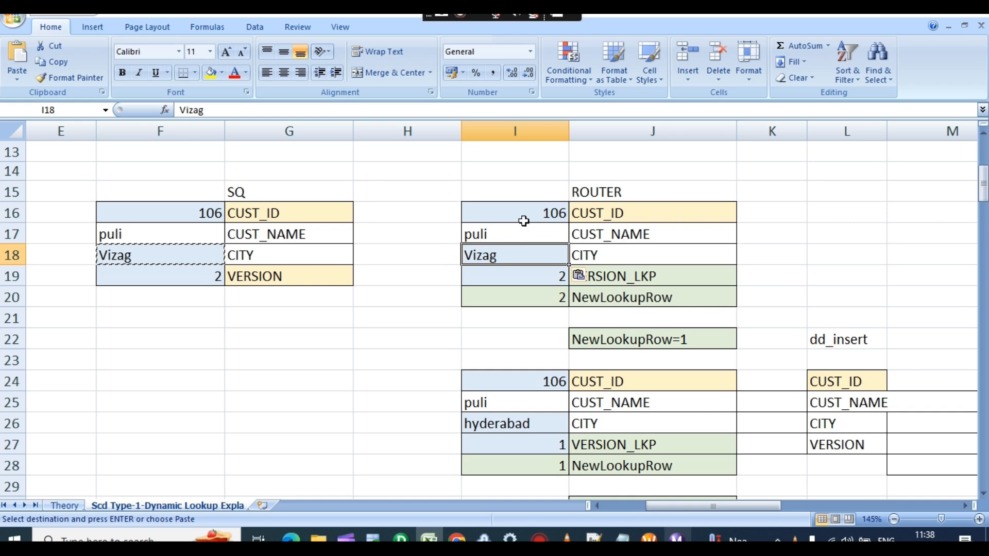
{"action": "left_click_drag", "start_coordinate": [523, 218], "coordinate": [532, 289]}
{"action": "scroll", "coordinate": [496, 235], "scroll_direction": "down", "scroll_amount": 5}
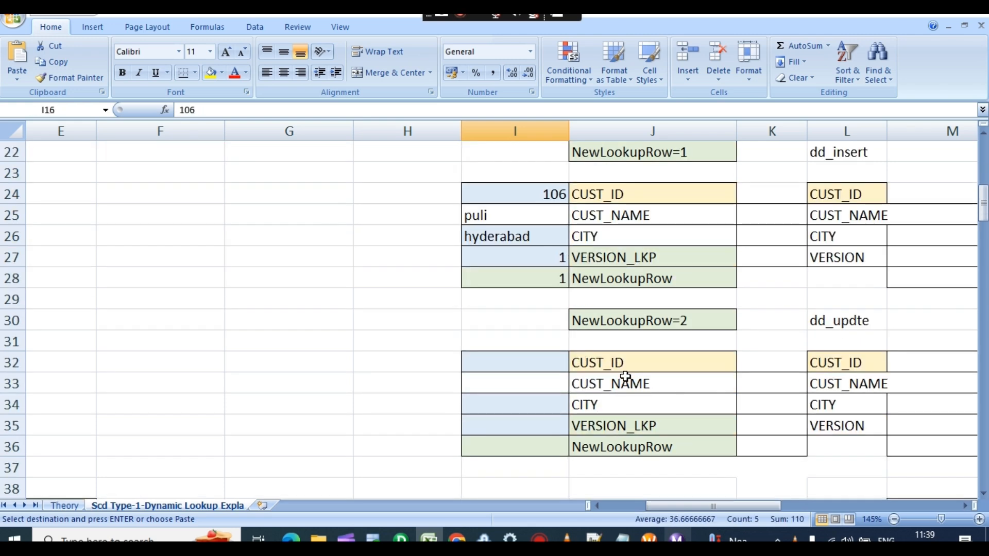
{"action": "left_click_drag", "start_coordinate": [850, 236], "coordinate": [850, 320]}
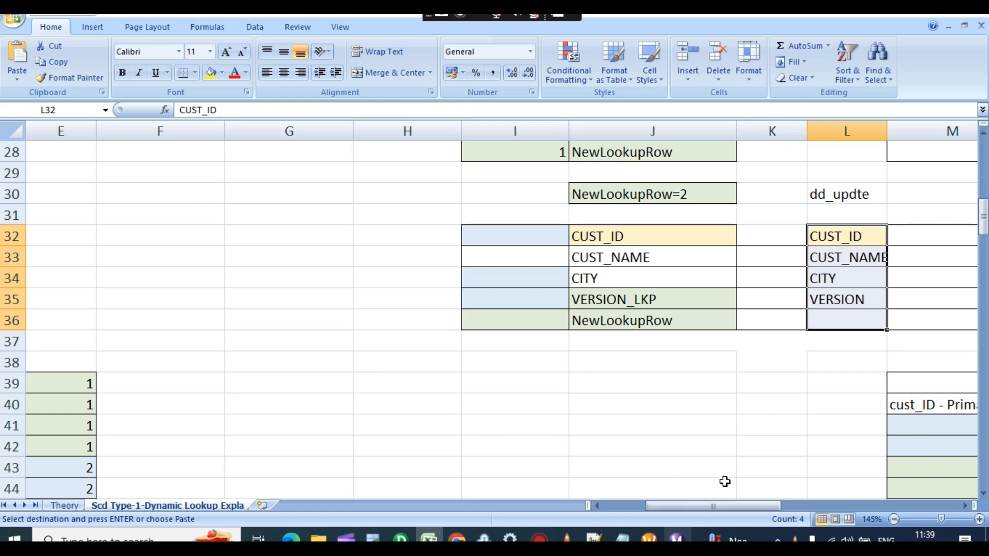
Overwrite the 106 row in DIM_Customers at M45:P45 with the second 106 source record from A16:D16
{"action": "left_click_drag", "start_coordinate": [718, 506], "coordinate": [675, 506]}
{"action": "scroll", "coordinate": [115, 189], "scroll_direction": "up", "scroll_amount": 5}
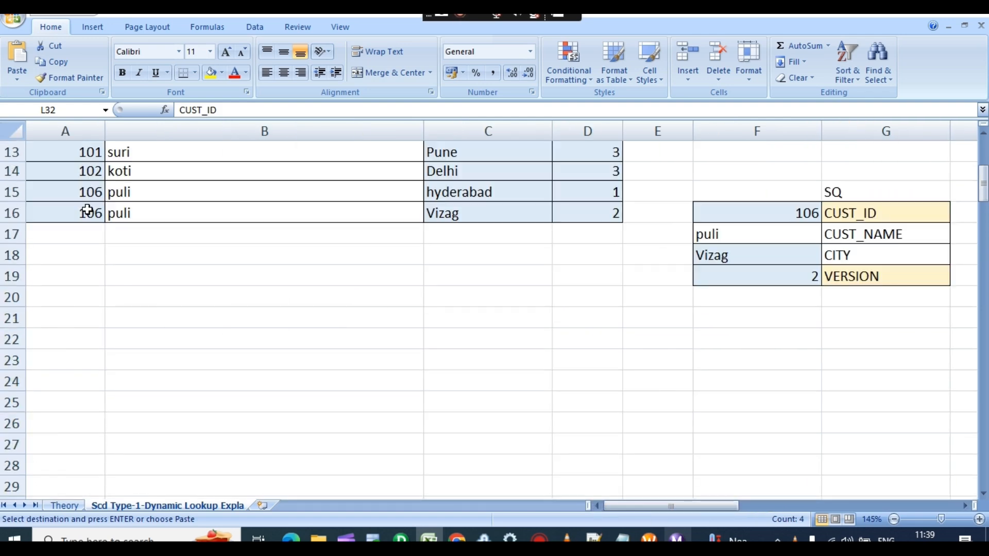
{"action": "left_click_drag", "start_coordinate": [84, 211], "coordinate": [600, 211]}
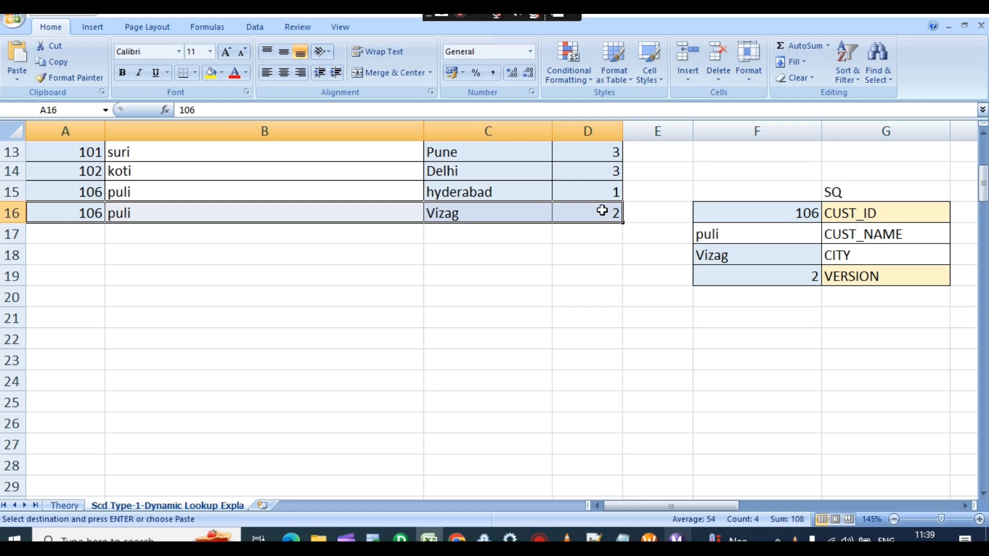
{"action": "key", "text": "ctrl+c"}
{"action": "left_click_drag", "start_coordinate": [691, 506], "coordinate": [772, 505]}
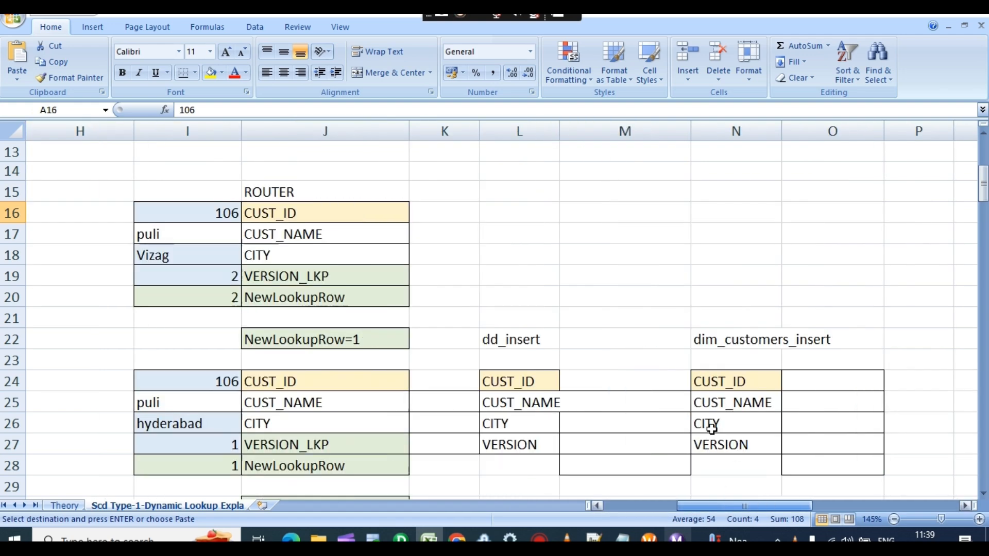
{"action": "scroll", "coordinate": [714, 438], "scroll_direction": "down", "scroll_amount": 7}
{"action": "left_click", "coordinate": [682, 385]}
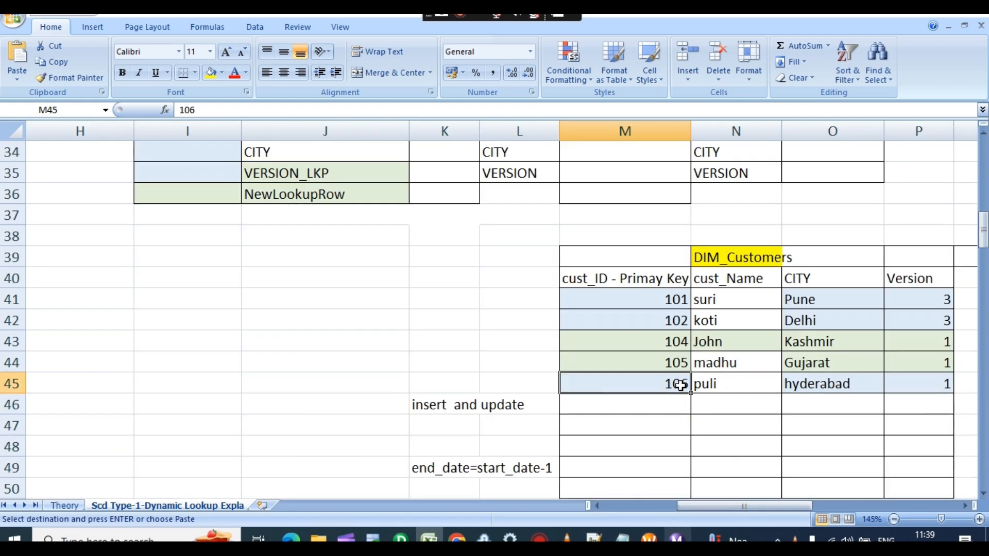
{"action": "key", "text": "ctrl+v"}
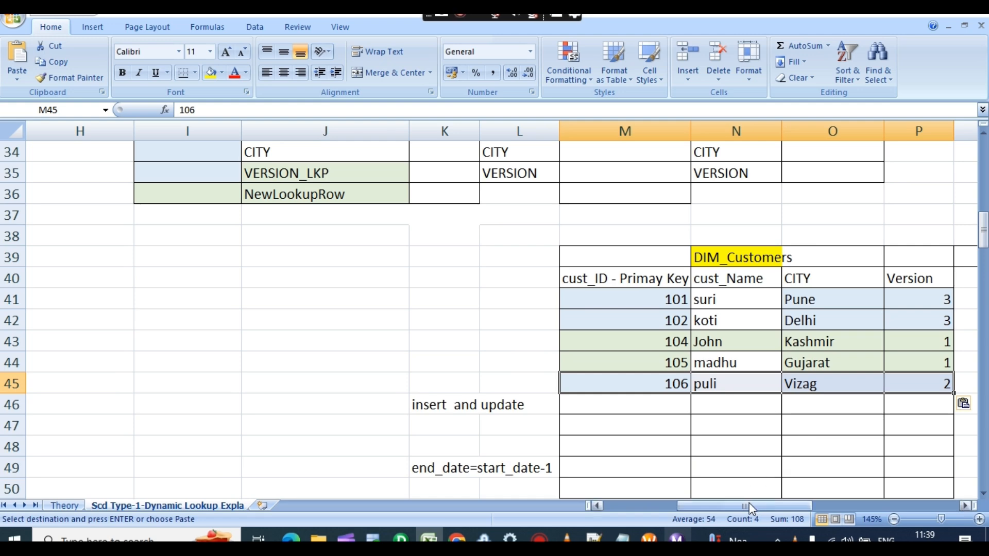
Copy the DIM_Customers customer IDs from M41:M45 into the dynamic lookup cache's Cust_id cells K3:K7
{"action": "mouse_move", "coordinate": [749, 503]}
{"action": "left_mouse_down"}
{"action": "mouse_move", "coordinate": [740, 504]}
{"action": "mouse_move", "coordinate": [759, 507]}
{"action": "mouse_move", "coordinate": [734, 505]}
{"action": "mouse_move", "coordinate": [748, 506]}
{"action": "left_mouse_up"}
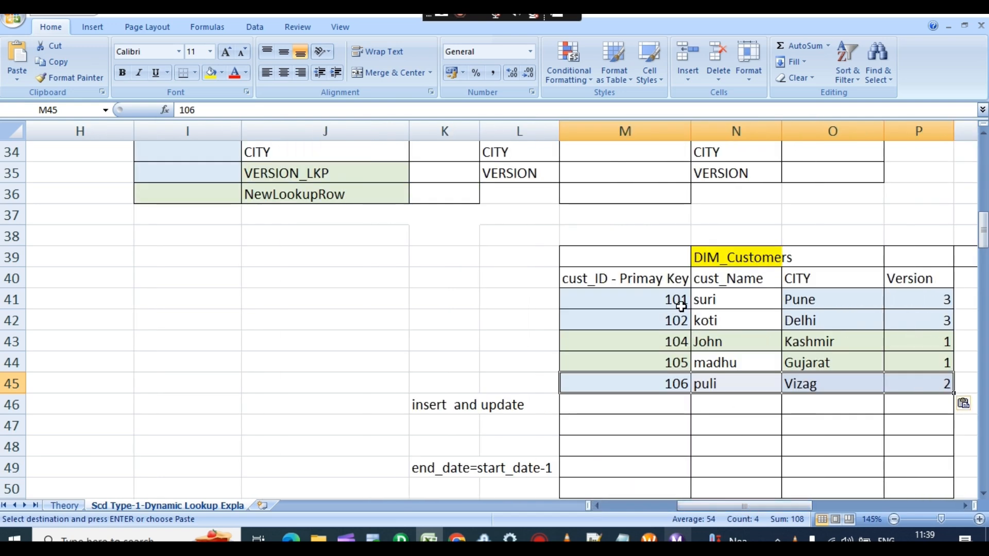
{"action": "left_click_drag", "start_coordinate": [649, 303], "coordinate": [649, 384]}
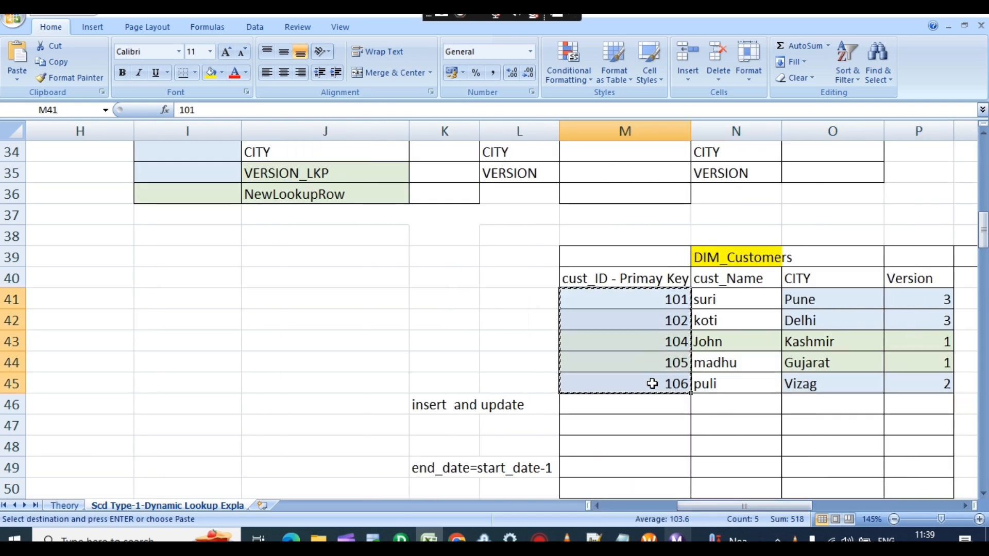
{"action": "scroll", "coordinate": [556, 266], "scroll_direction": "up", "scroll_amount": 11}
{"action": "left_click", "coordinate": [455, 216]}
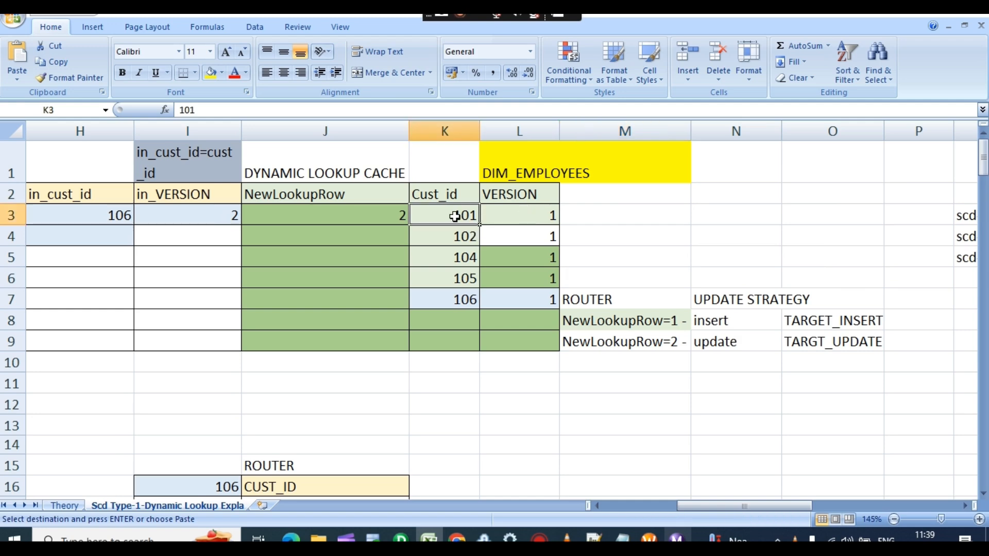
{"action": "key", "text": "ctrl+v"}
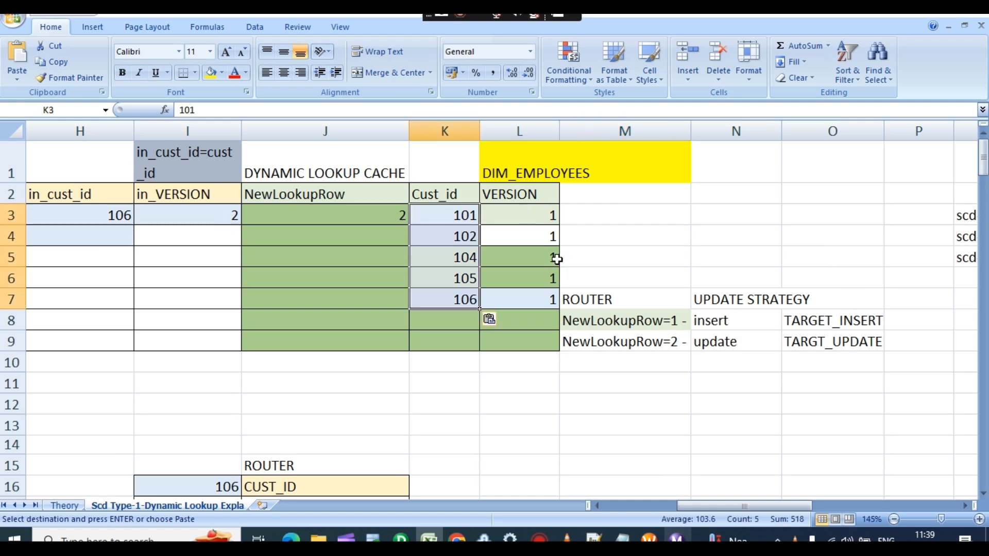
Copy the DIM_Customers versions from P41:P45 into the dynamic lookup cache's VERSION cells L3:L7
{"action": "left_click_drag", "start_coordinate": [692, 507], "coordinate": [747, 507]}
{"action": "scroll", "coordinate": [736, 480], "scroll_direction": "down", "scroll_amount": 1}
{"action": "scroll", "coordinate": [736, 480], "scroll_direction": "down", "scroll_amount": 9}
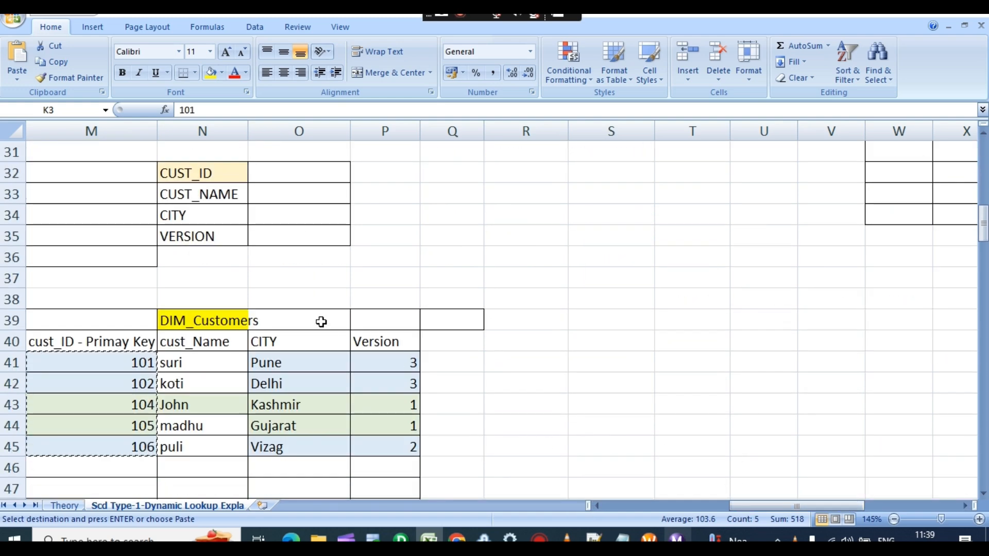
{"action": "left_click_drag", "start_coordinate": [374, 364], "coordinate": [388, 446]}
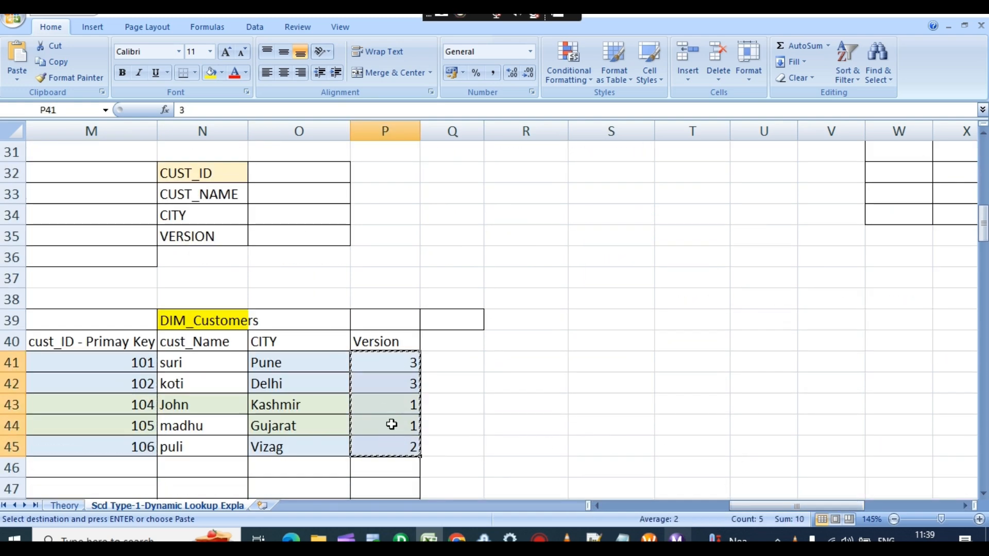
{"action": "key", "text": "ctrl+c"}
{"action": "left_click_drag", "start_coordinate": [748, 506], "coordinate": [697, 506]}
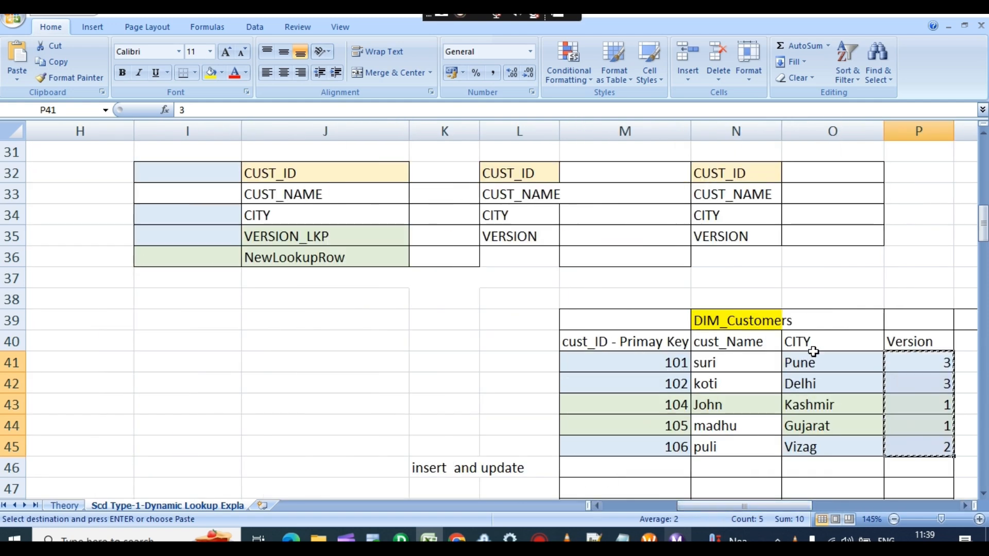
{"action": "scroll", "coordinate": [804, 304], "scroll_direction": "up", "scroll_amount": 6}
{"action": "scroll", "coordinate": [804, 304], "scroll_direction": "up", "scroll_amount": 4}
{"action": "left_click", "coordinate": [492, 216]}
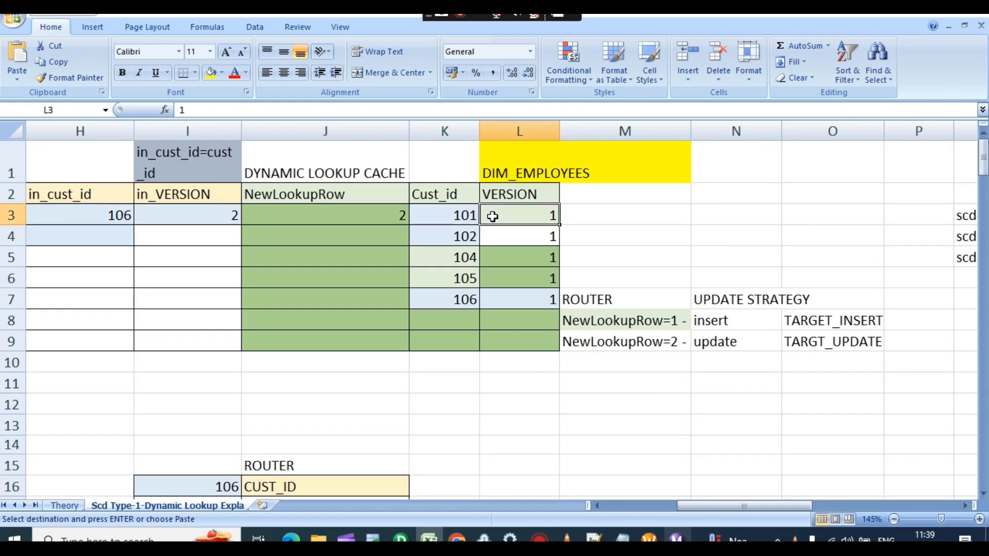
{"action": "key", "text": "ctrl+v"}
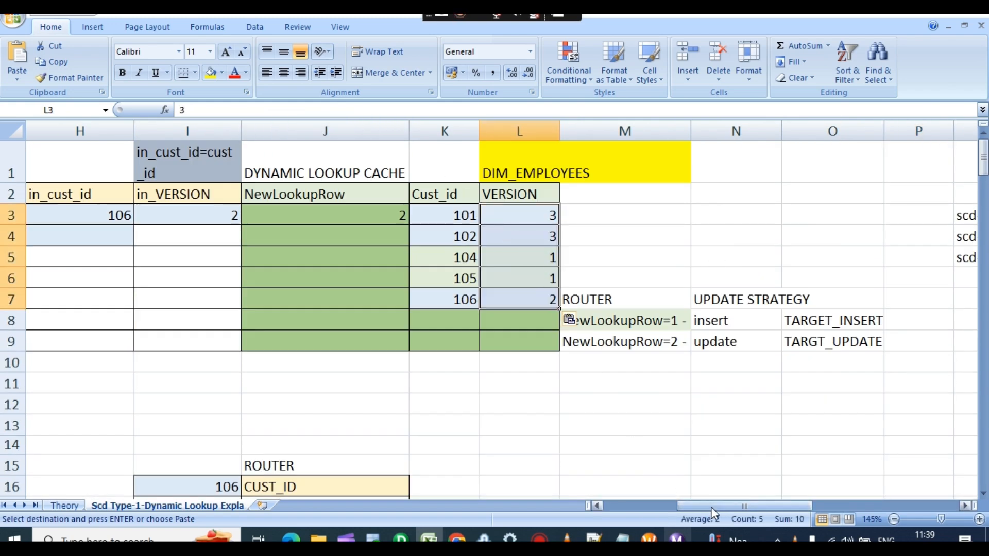
Clear the processed in_cust_id, in_VERSION and NewLookupRow values from H3:J3 of the dynamic lookup cache
{"action": "left_click_drag", "start_coordinate": [711, 505], "coordinate": [701, 505]}
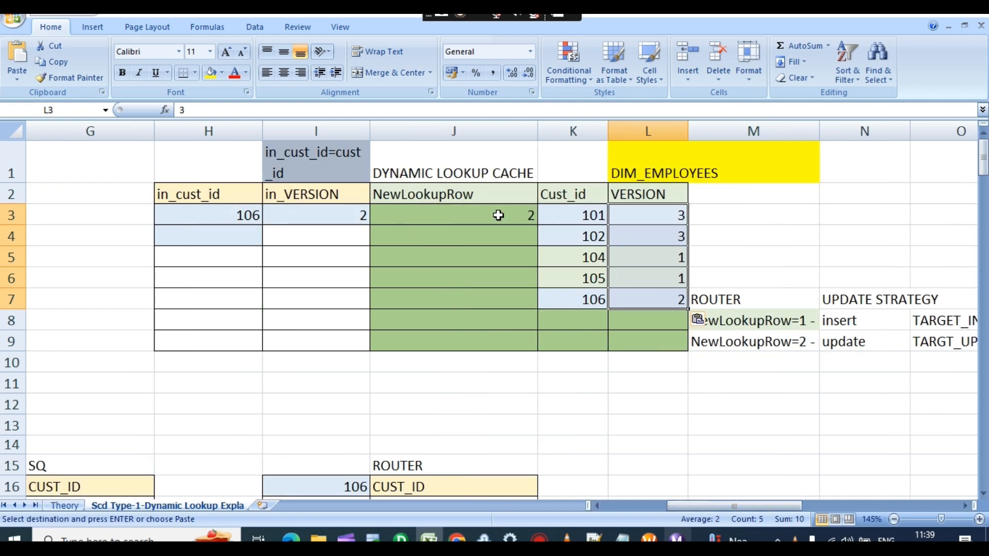
{"action": "left_click_drag", "start_coordinate": [498, 215], "coordinate": [386, 224]}
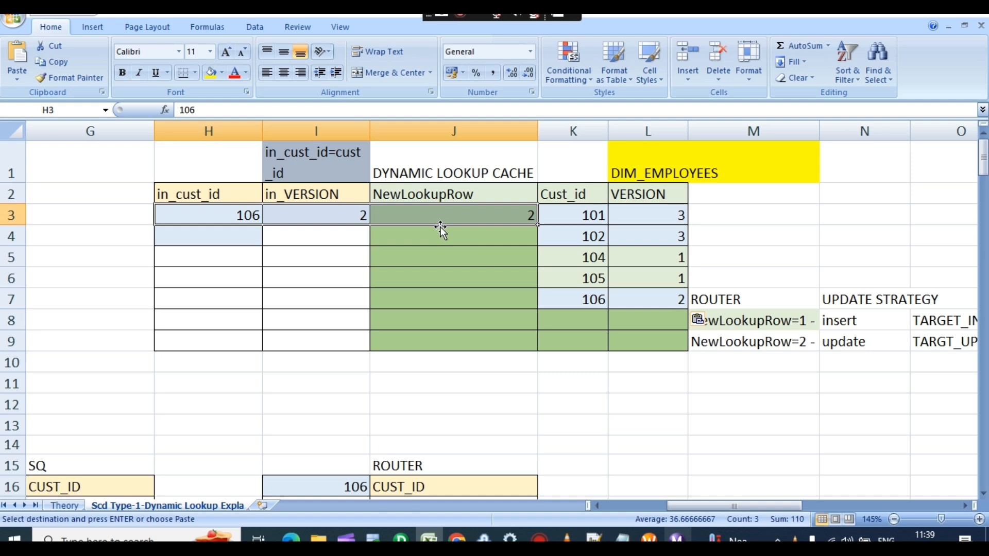
{"action": "key", "text": "Delete"}
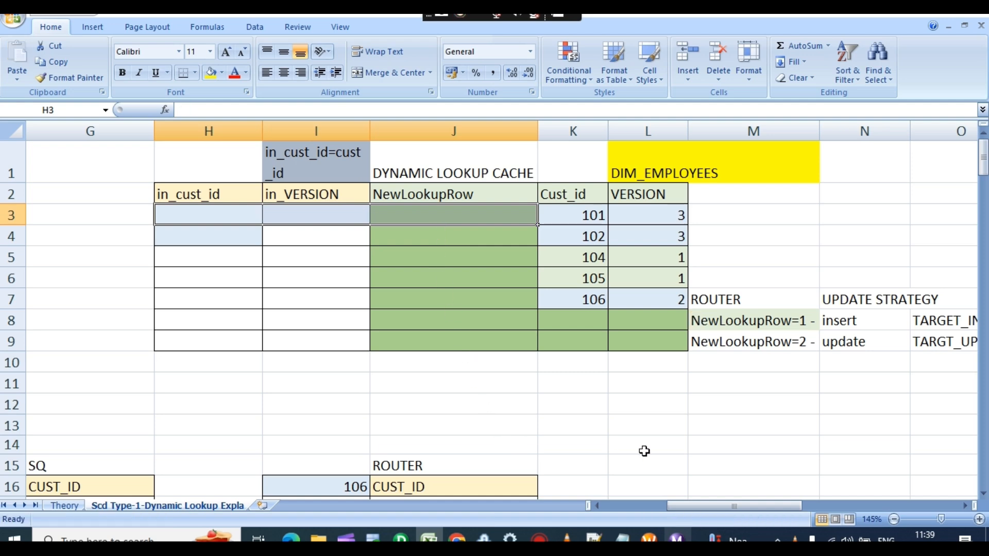
Overwrite the source table from A11 with the day-3 records in B49:E52 and clear the leftover day-2 rows in A15:D16
{"action": "left_click_drag", "start_coordinate": [693, 506], "coordinate": [629, 508]}
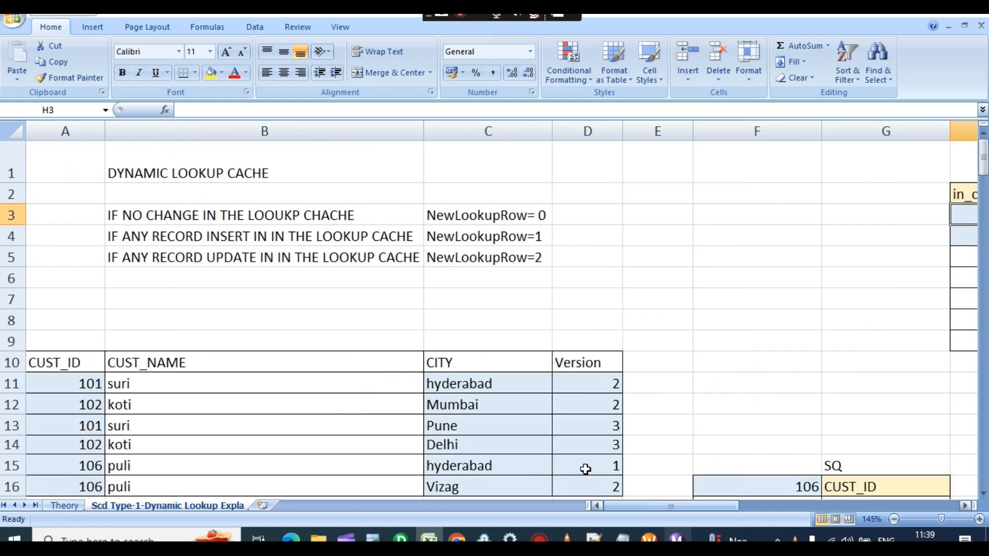
{"action": "scroll", "coordinate": [227, 335], "scroll_direction": "down", "scroll_amount": 14}
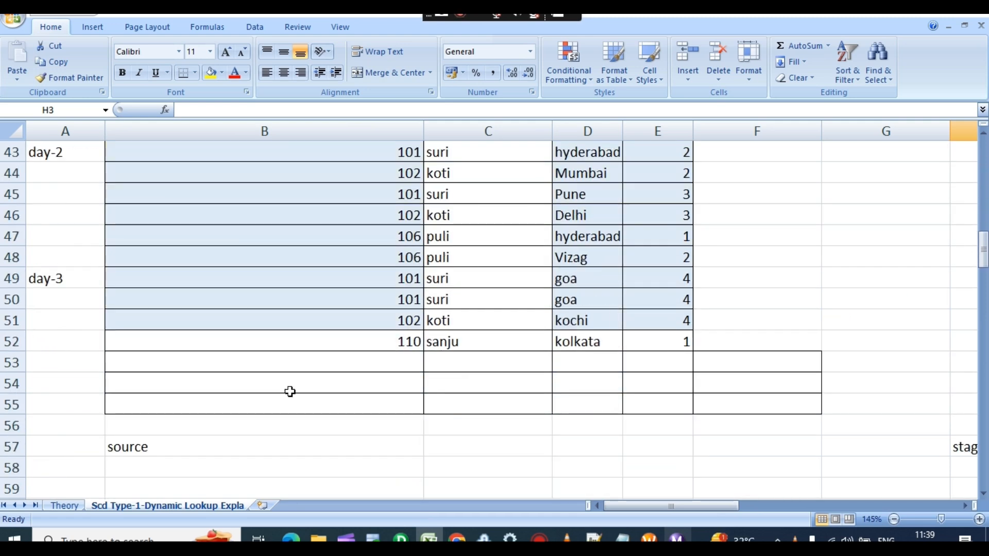
{"action": "scroll", "coordinate": [242, 383], "scroll_direction": "up", "scroll_amount": 4}
{"action": "scroll", "coordinate": [139, 410], "scroll_direction": "down", "scroll_amount": 1}
{"action": "left_click", "coordinate": [147, 407]}
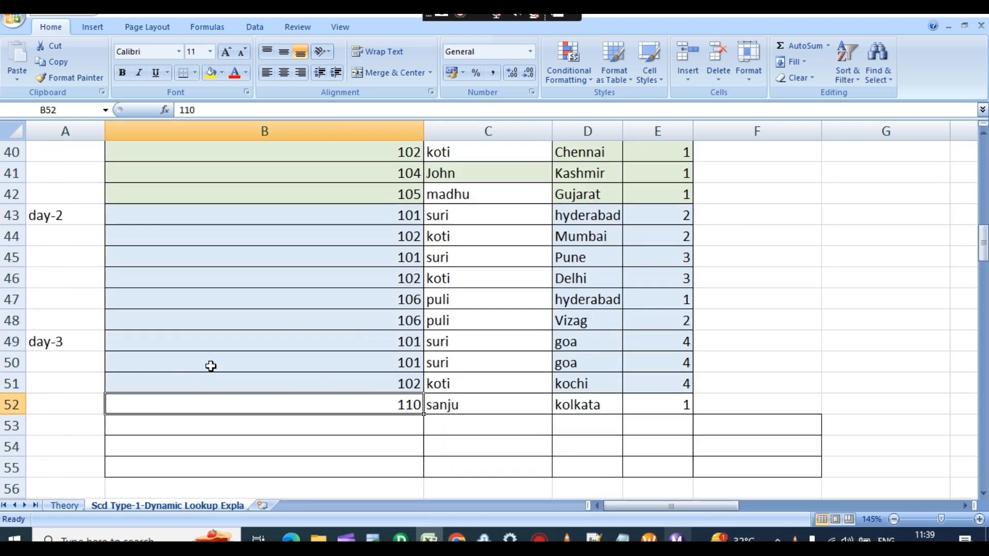
{"action": "left_click_drag", "start_coordinate": [138, 336], "coordinate": [633, 408]}
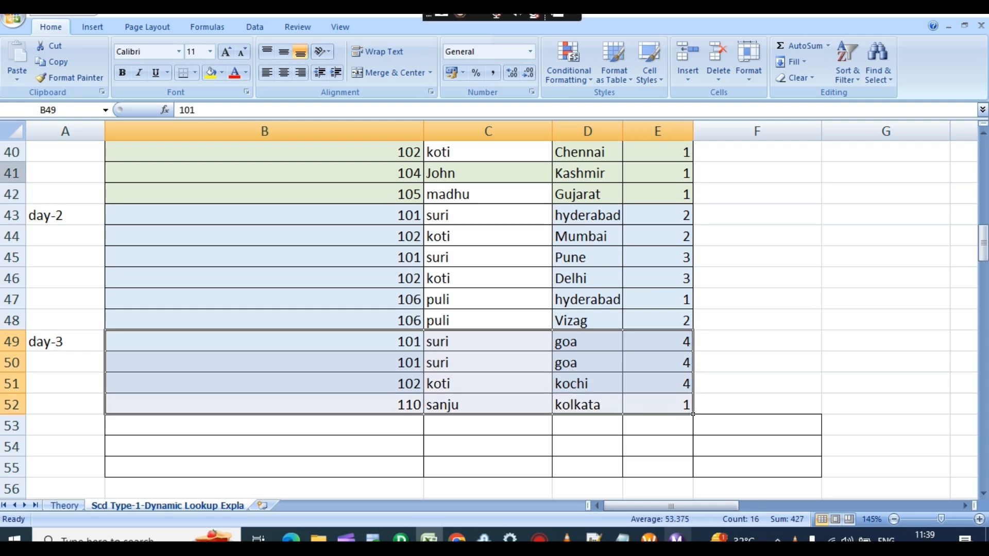
{"action": "key", "text": "ctrl+c"}
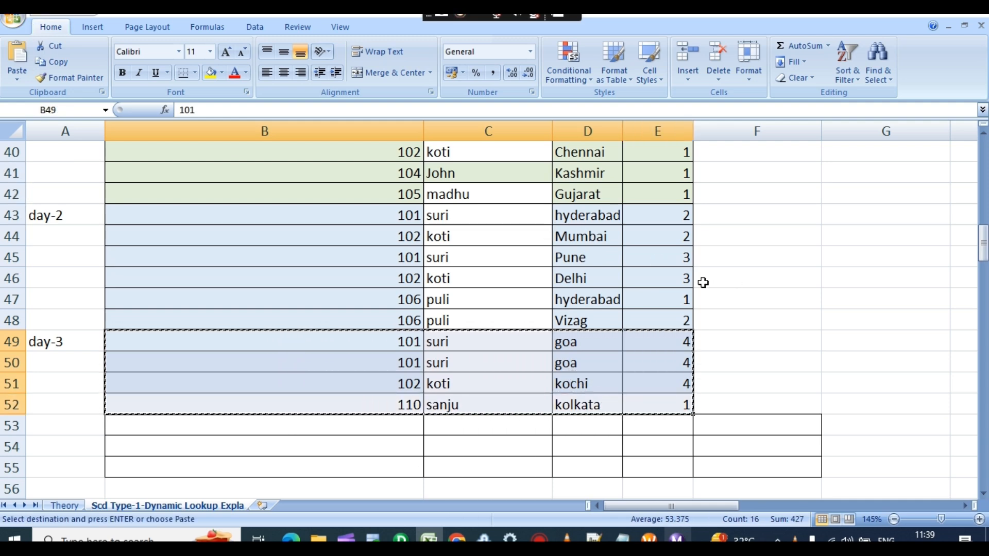
{"action": "scroll", "coordinate": [600, 281], "scroll_direction": "up", "scroll_amount": 1}
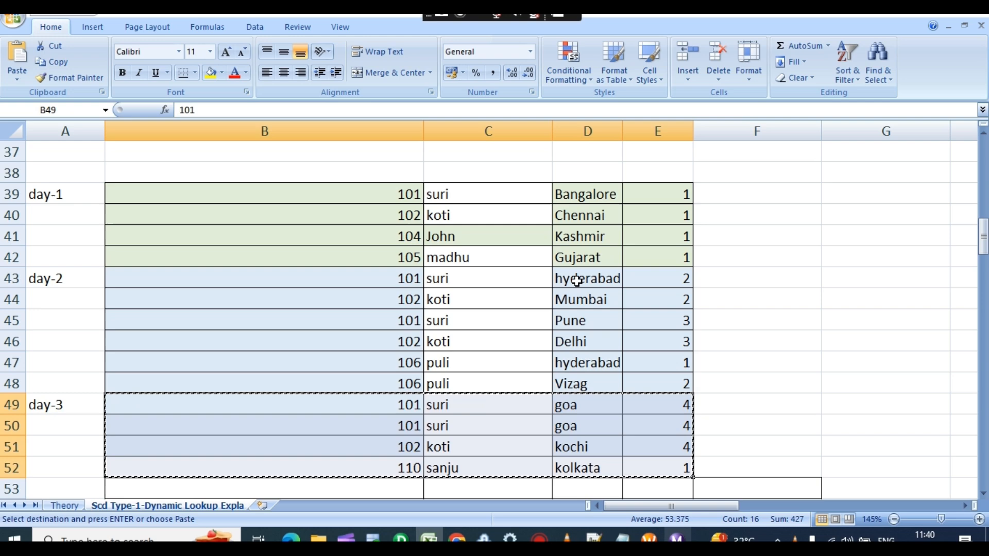
{"action": "scroll", "coordinate": [578, 280], "scroll_direction": "up", "scroll_amount": 10}
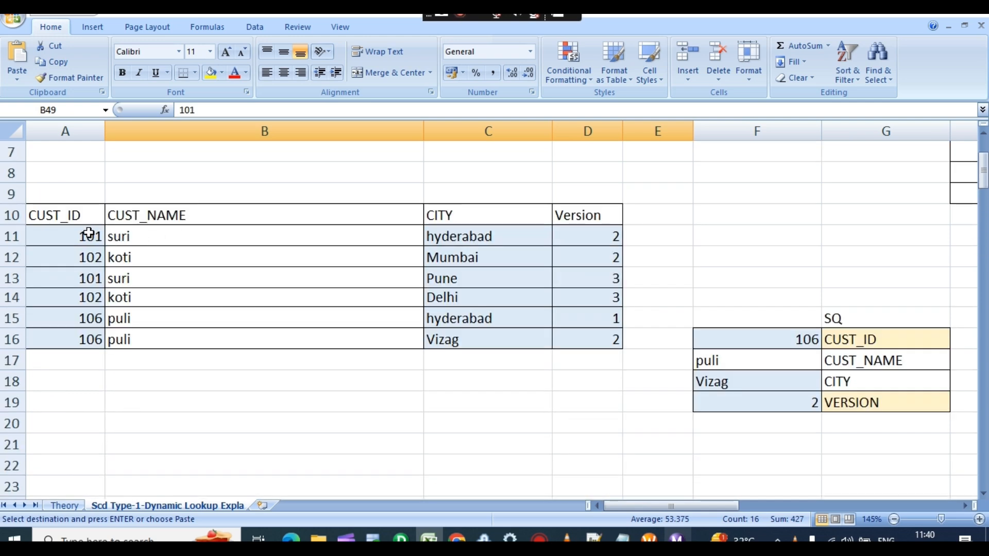
{"action": "left_click_drag", "start_coordinate": [89, 233], "coordinate": [618, 350]}
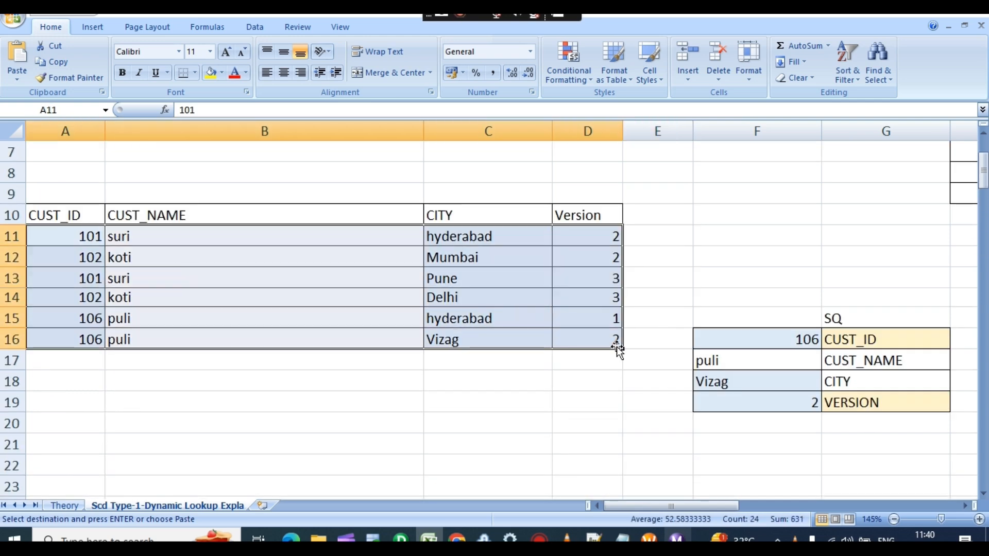
{"action": "key", "text": "ctrl+v"}
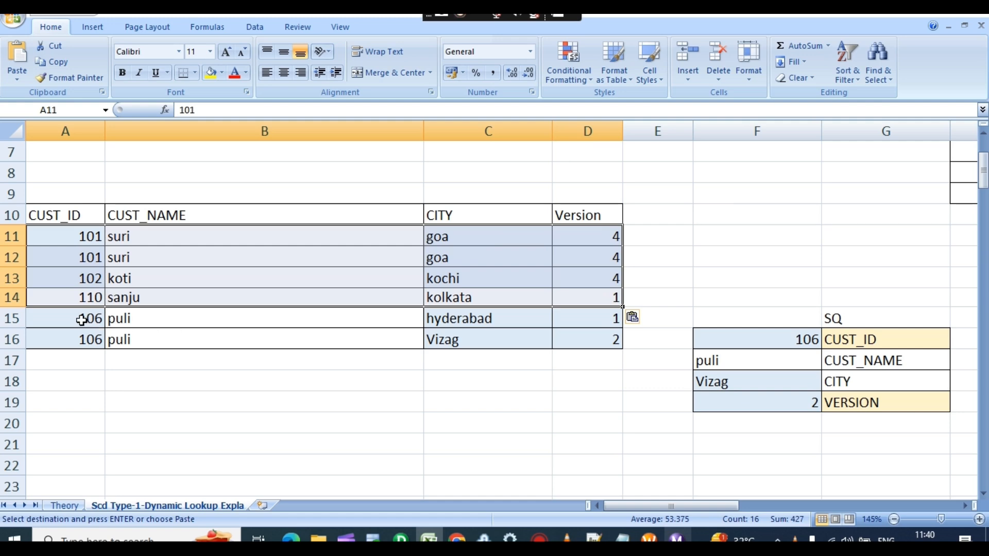
{"action": "left_click_drag", "start_coordinate": [82, 320], "coordinate": [592, 340]}
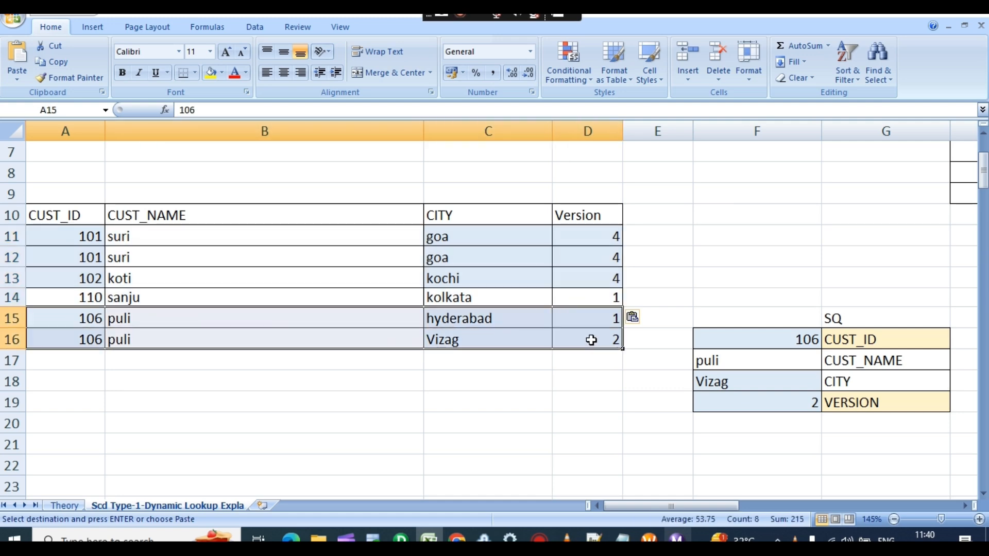
{"action": "key", "text": "Delete"}
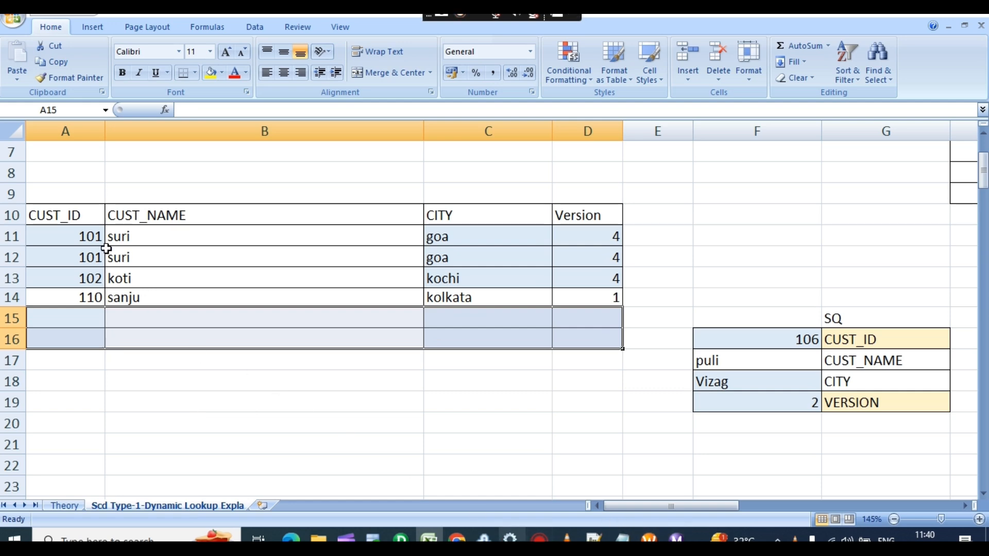
Copy the first source record's CUST_ID and CUST_NAME from A11:B11 into the SQ block's F16 and F17
{"action": "left_click", "coordinate": [88, 238]}
{"action": "key", "text": "ctrl+c"}
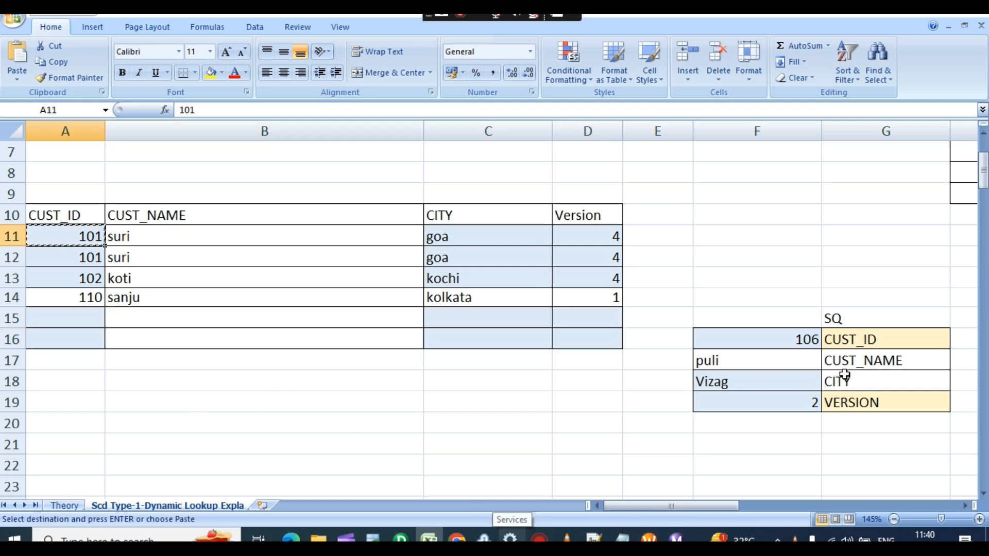
{"action": "left_click", "coordinate": [769, 338]}
{"action": "key", "text": "ctrl+v"}
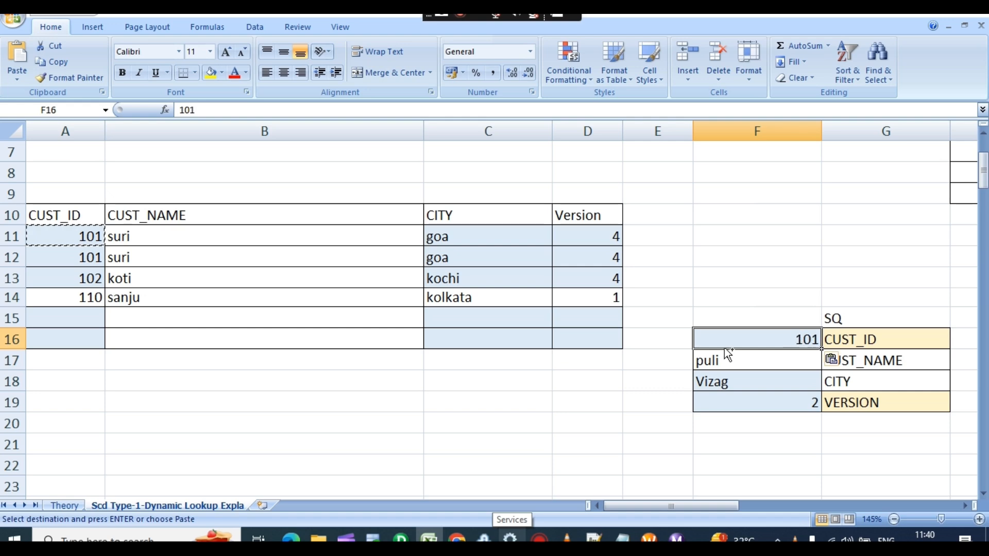
{"action": "left_click", "coordinate": [133, 237]}
{"action": "key", "text": "ctrl+c"}
{"action": "left_click", "coordinate": [728, 363]}
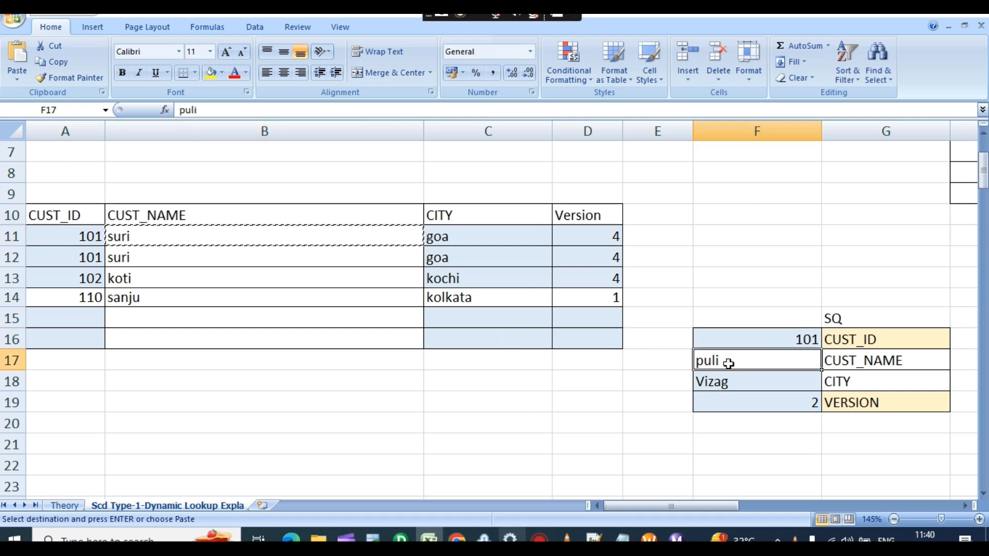
{"action": "key", "text": "ctrl+v"}
Copy the first source record's city goa and version 4 from C11:D11 into the SQ block's F18 and F19
{"action": "left_click", "coordinate": [457, 246]}
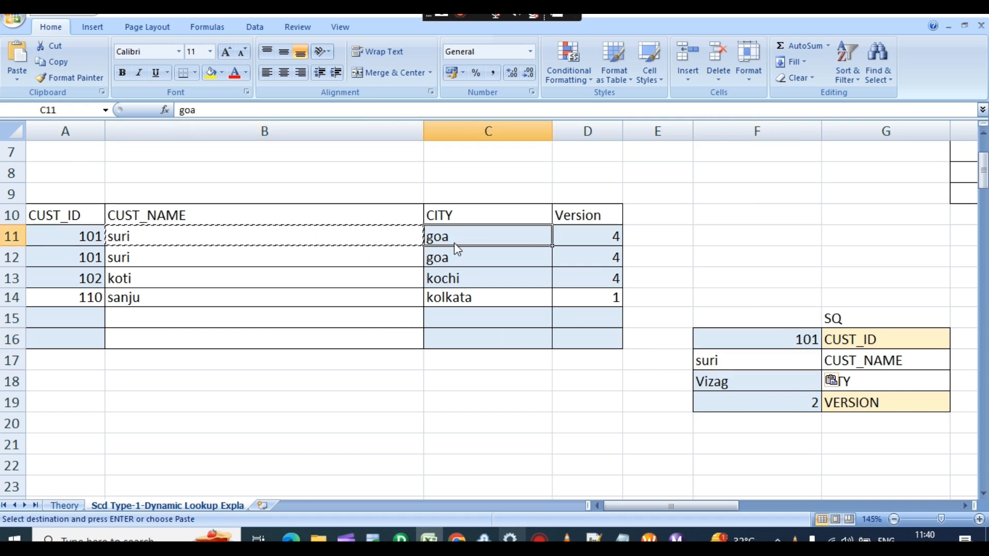
{"action": "key", "text": "ctrl+c"}
{"action": "left_click", "coordinate": [709, 376]}
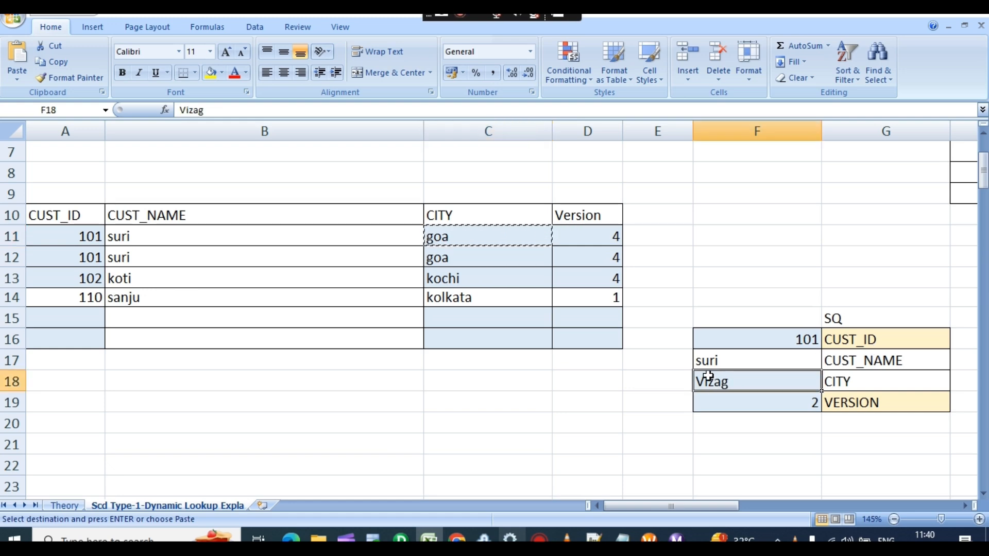
{"action": "key", "text": "ctrl+v"}
{"action": "left_click", "coordinate": [604, 240]}
{"action": "key", "text": "ctrl+c"}
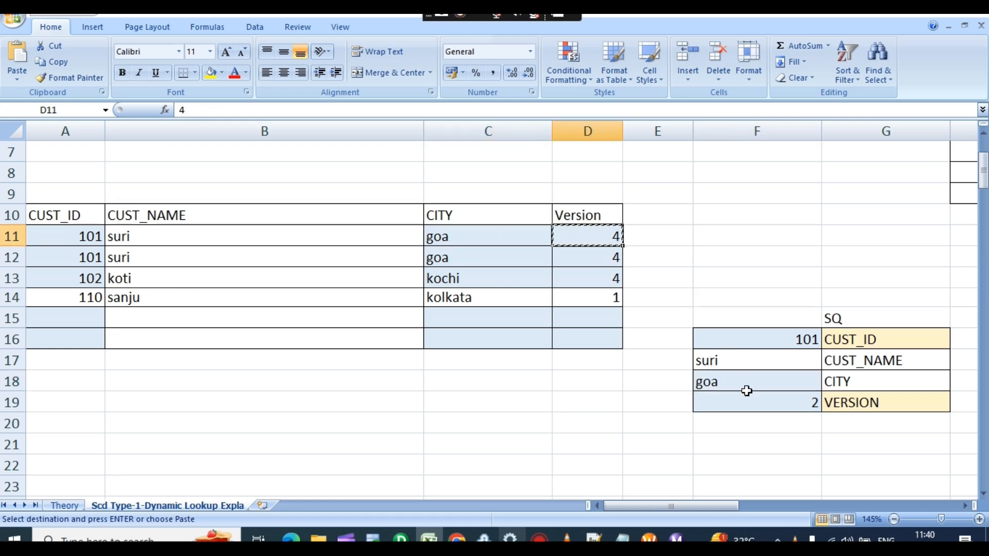
{"action": "left_click", "coordinate": [743, 404]}
{"action": "key", "text": "ctrl+v"}
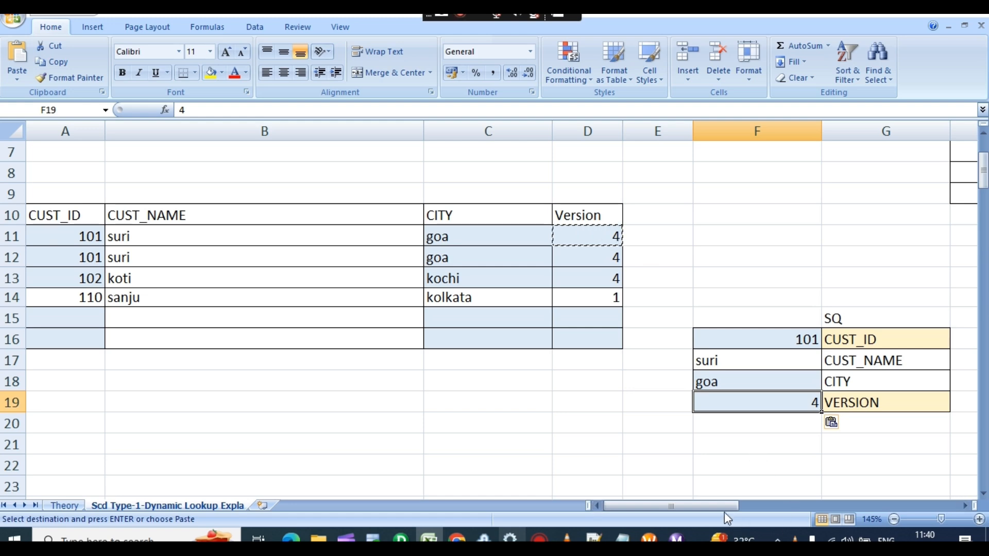
Copy the SQ block's CUST_ID from F16 into the lookup's in_cust_id cell H3
{"action": "left_click_drag", "start_coordinate": [716, 507], "coordinate": [751, 509]}
{"action": "scroll", "coordinate": [426, 404], "scroll_direction": "up", "scroll_amount": 1}
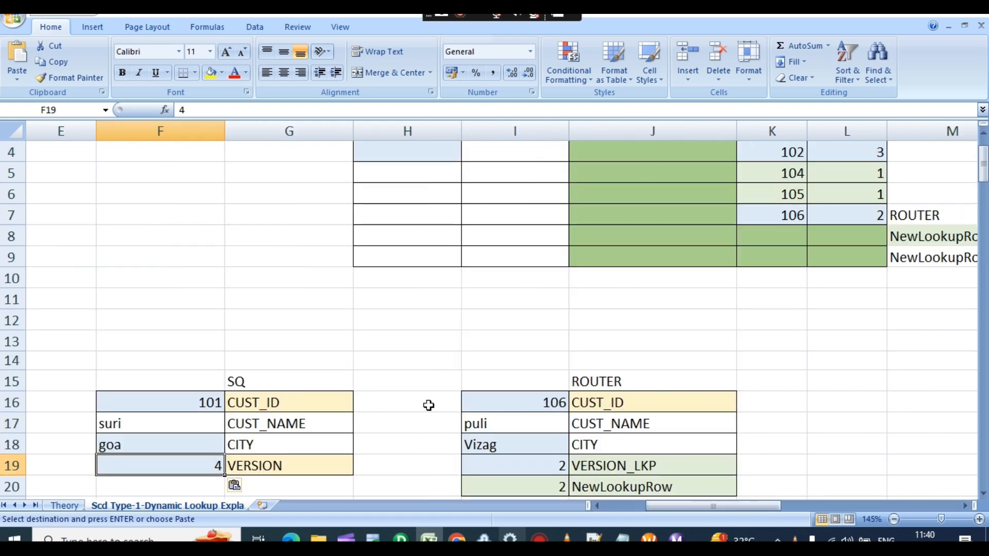
{"action": "left_click", "coordinate": [213, 405]}
{"action": "scroll", "coordinate": [388, 387], "scroll_direction": "up", "scroll_amount": 1}
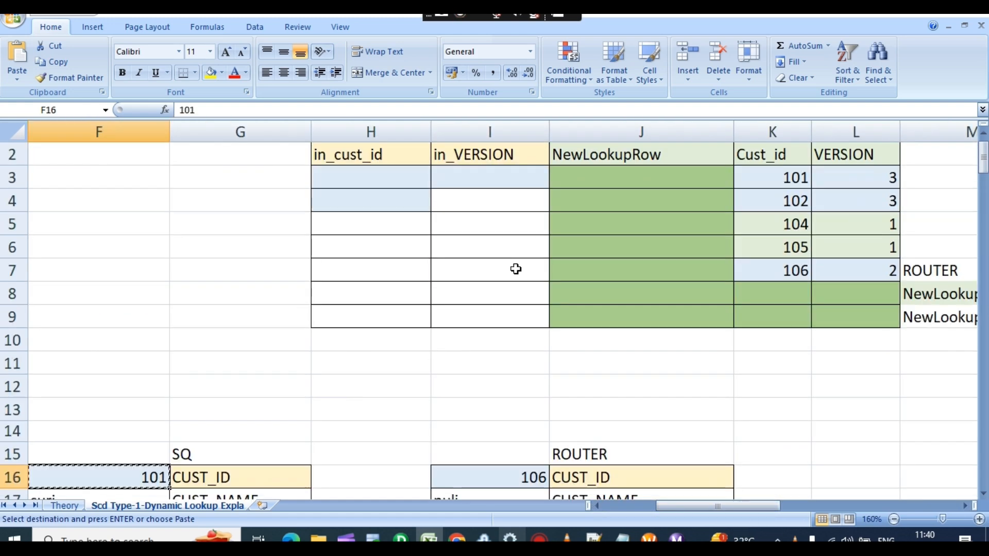
{"action": "key", "text": "ctrl+c"}
{"action": "left_click", "coordinate": [396, 176]}
{"action": "key", "text": "ctrl+v"}
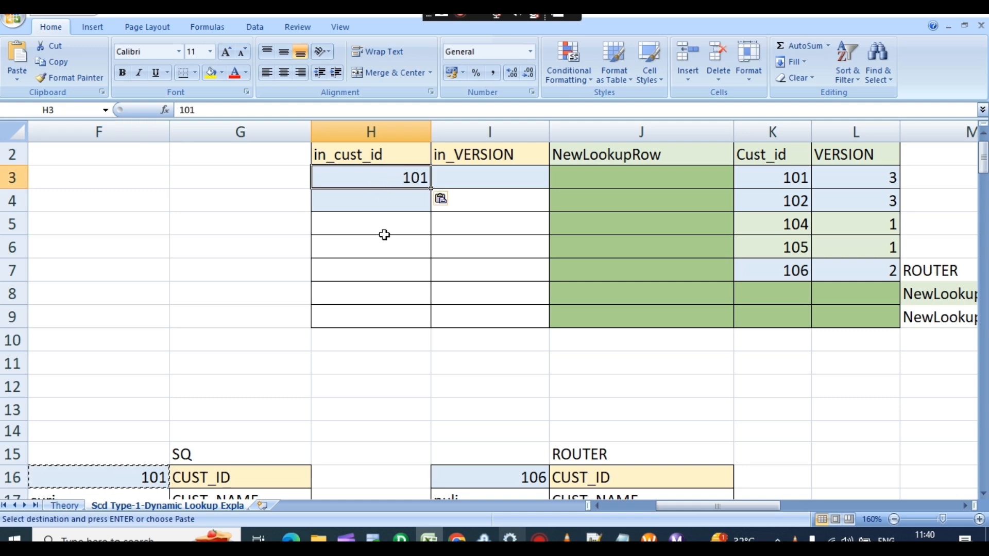
Copy the SQ block's version 4 from F19 into the lookup's in_VERSION cell I3
{"action": "scroll", "coordinate": [354, 359], "scroll_direction": "down", "scroll_amount": 1}
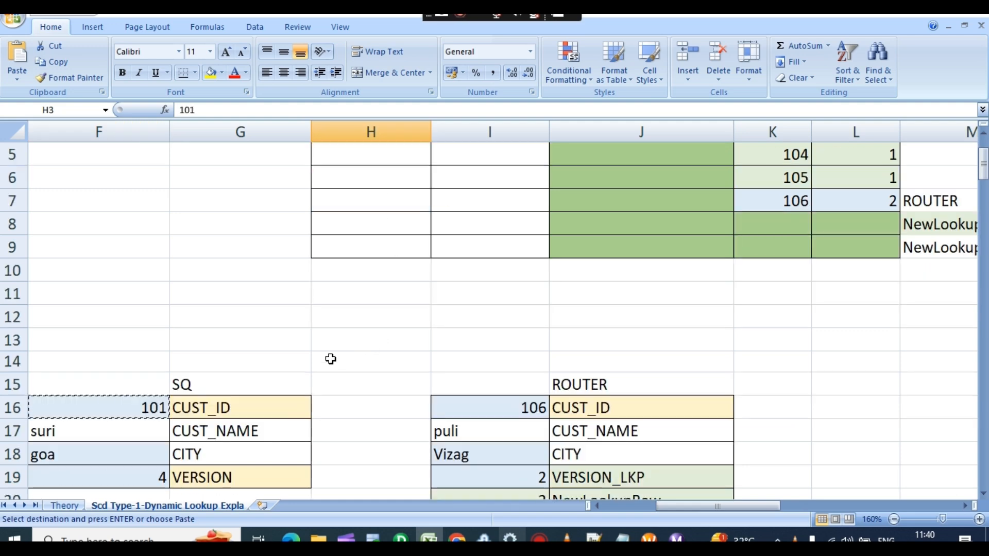
{"action": "left_click", "coordinate": [154, 470]}
{"action": "key", "text": "ctrl+c"}
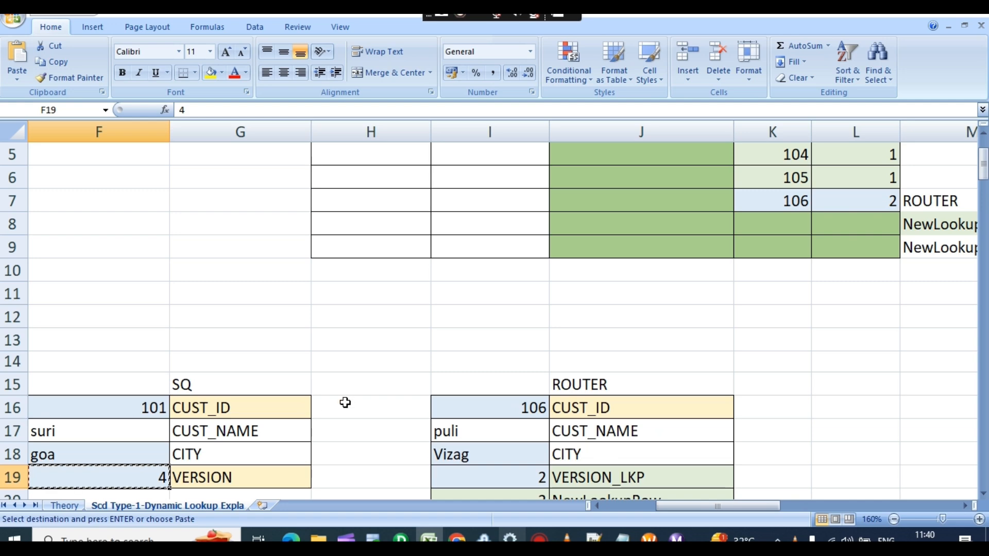
{"action": "scroll", "coordinate": [470, 248], "scroll_direction": "up", "scroll_amount": 1}
{"action": "left_click", "coordinate": [487, 222]}
{"action": "key", "text": "ctrl+v"}
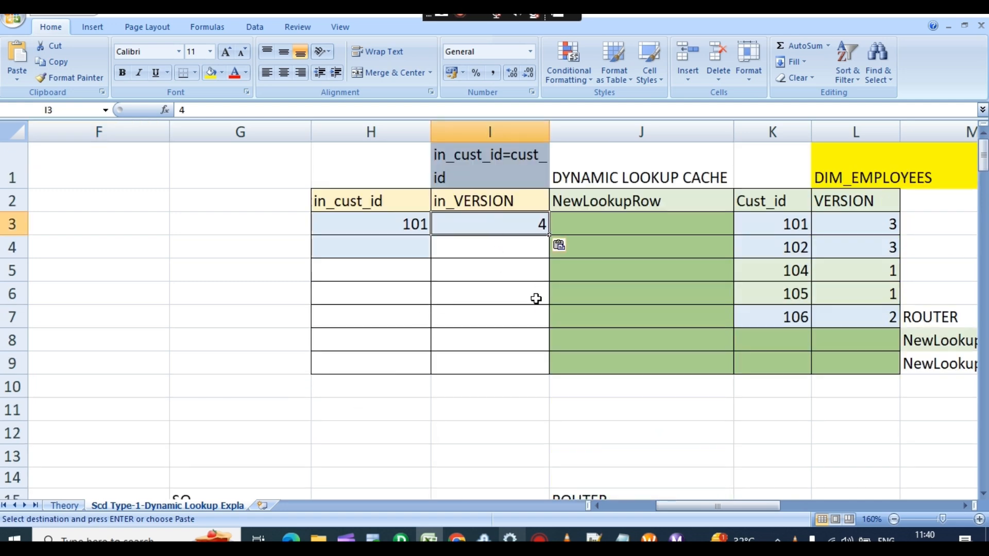
Compare the lookup inputs in H3:I3 with the cached Cust_id and VERSION values in columns K and L
{"action": "left_click_drag", "start_coordinate": [414, 225], "coordinate": [536, 231]}
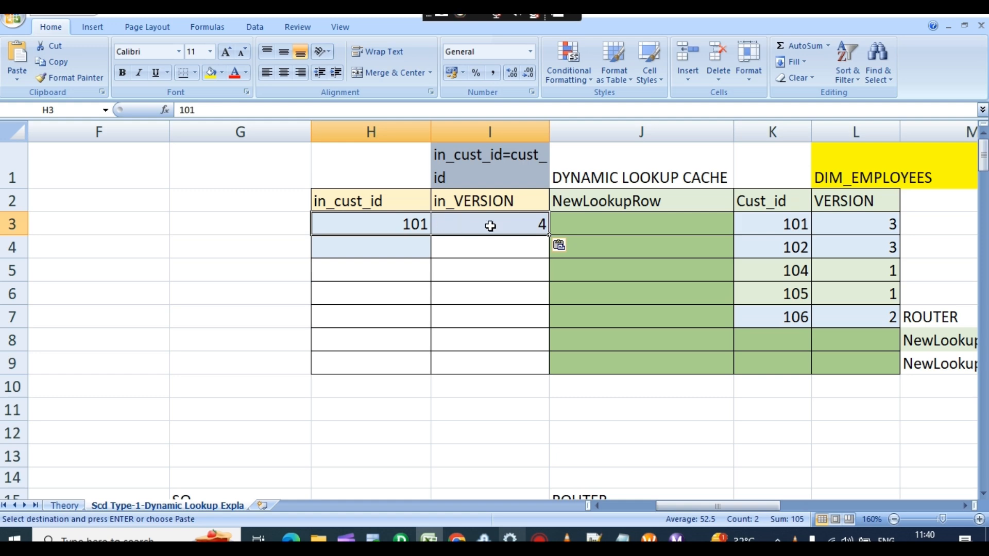
{"action": "left_click_drag", "start_coordinate": [795, 225], "coordinate": [801, 346]}
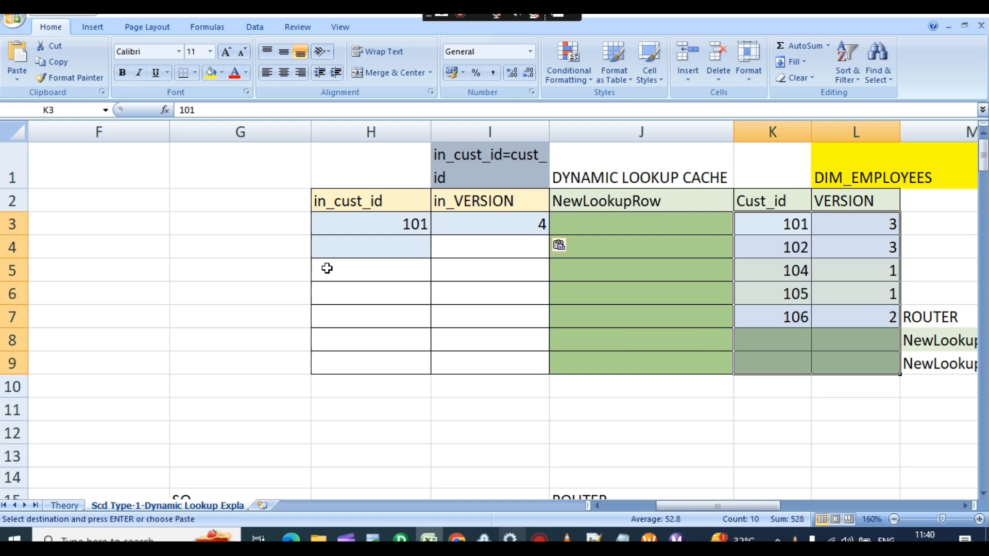
{"action": "left_click", "coordinate": [397, 232]}
{"action": "left_click", "coordinate": [790, 247]}
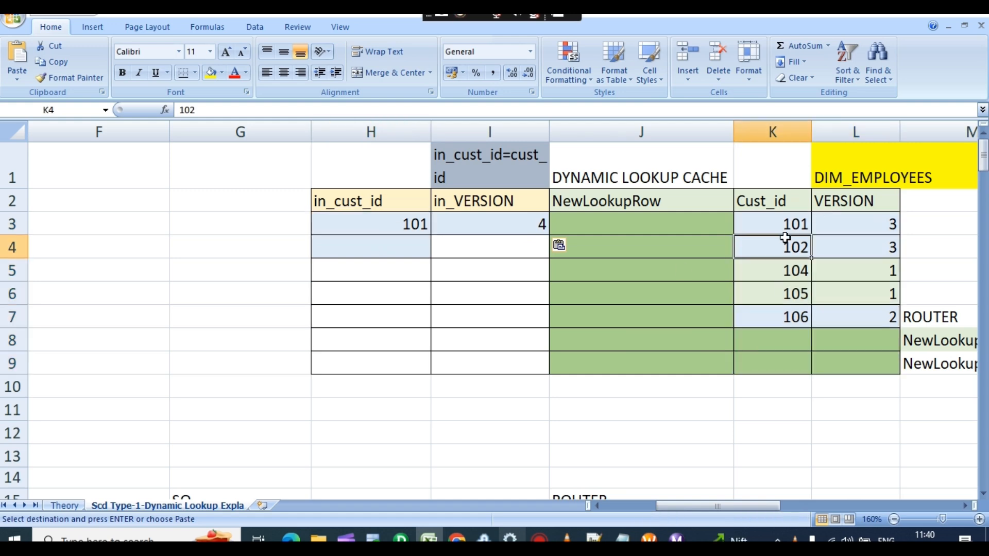
{"action": "left_click", "coordinate": [792, 225]}
{"action": "left_click", "coordinate": [889, 223]}
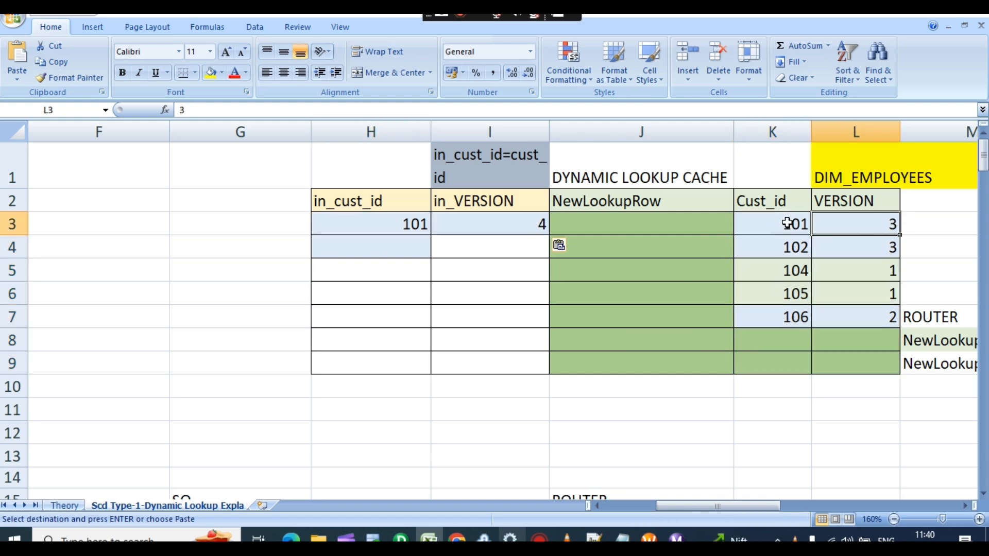
{"action": "left_click", "coordinate": [538, 225]}
{"action": "left_click", "coordinate": [861, 227]}
{"action": "left_click", "coordinate": [541, 227]}
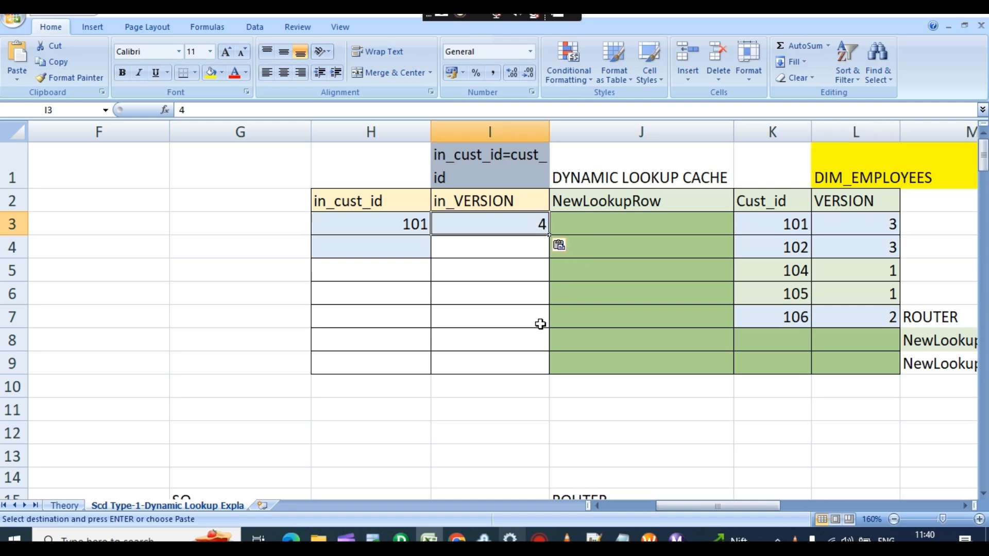
Enter 2 as the NewLookupRow value in J3 for the first lookup record
{"action": "left_click", "coordinate": [691, 222]}
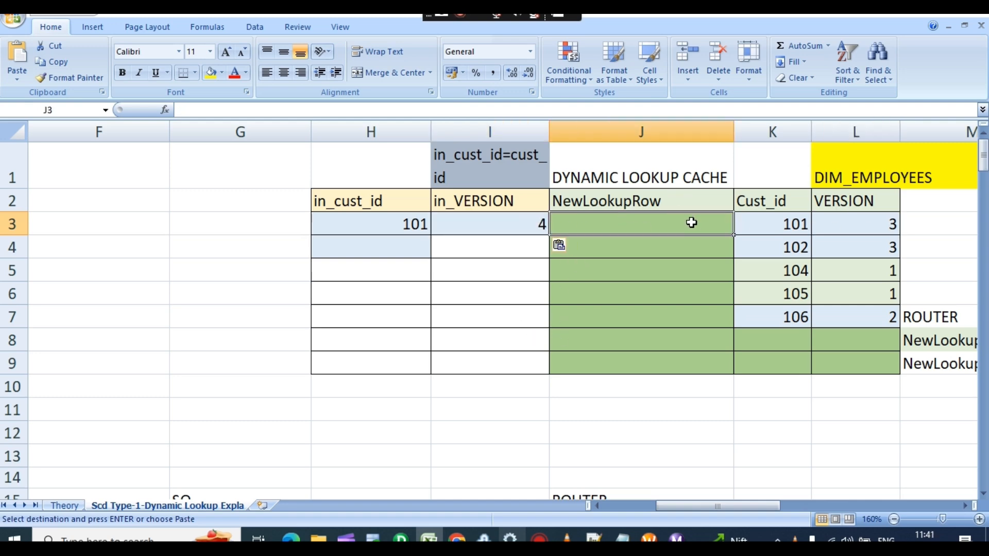
{"action": "type", "text": "2"}
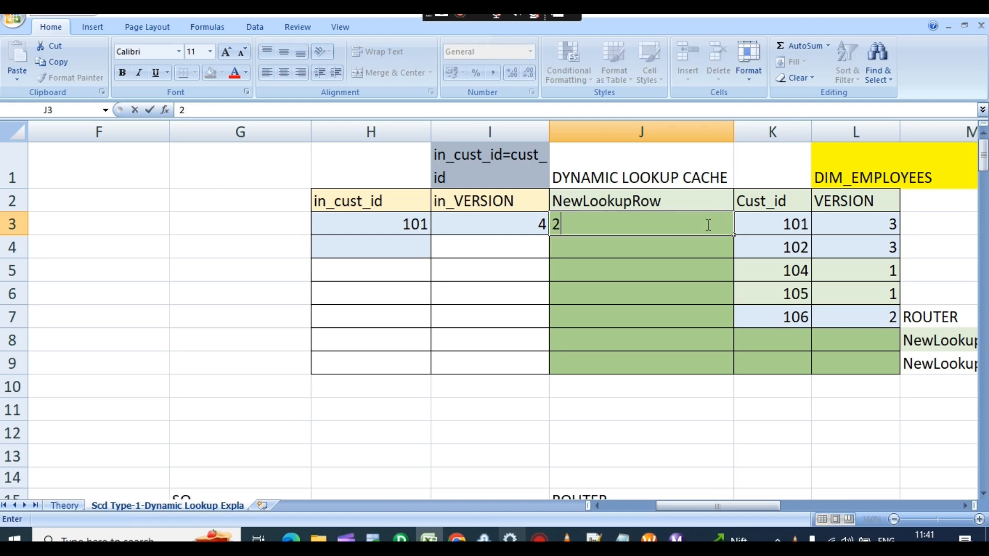
{"action": "left_click", "coordinate": [845, 222]}
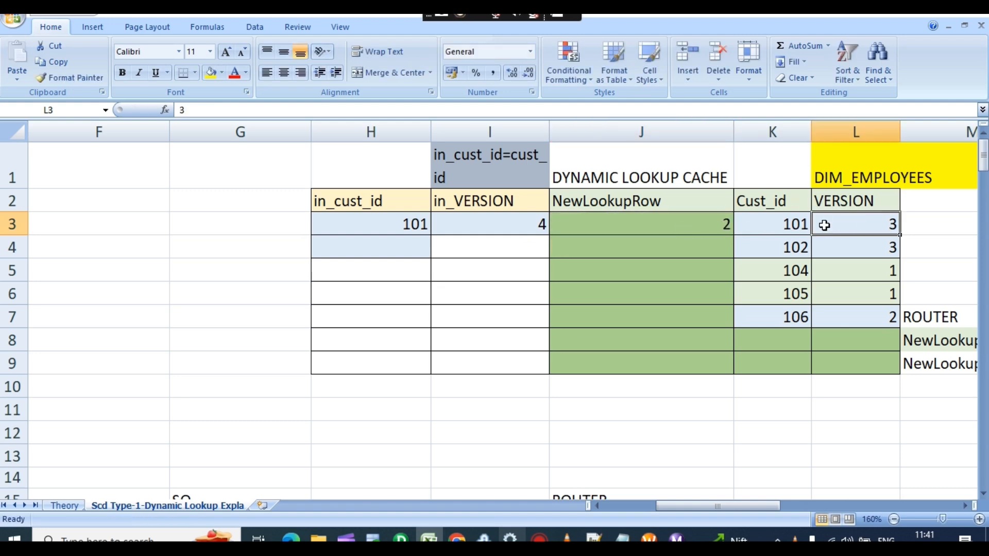
Examine how in_VERSION in column I compares with the cached VERSION in column L for the first record's NewLookupRow
{"action": "left_click", "coordinate": [704, 223]}
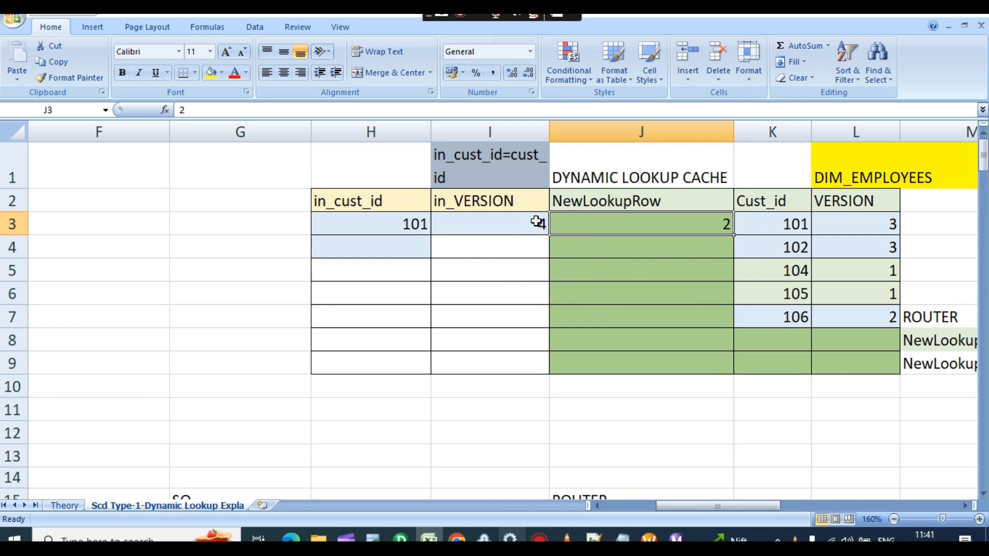
{"action": "left_click_drag", "start_coordinate": [532, 223], "coordinate": [638, 224]}
{"action": "left_click", "coordinate": [532, 286]}
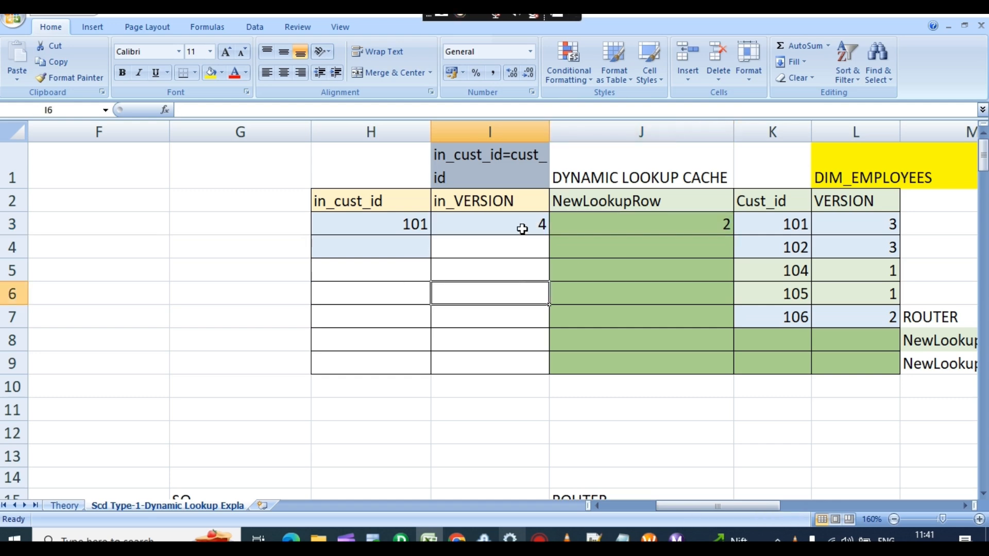
{"action": "left_click", "coordinate": [536, 226]}
{"action": "left_click", "coordinate": [866, 223]}
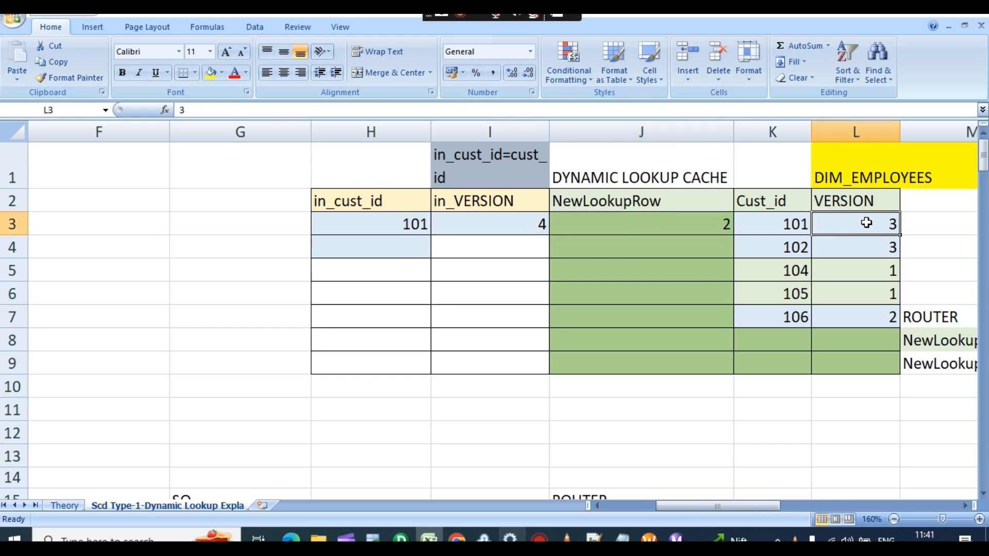
{"action": "left_click", "coordinate": [773, 201]}
{"action": "left_click_drag", "start_coordinate": [824, 201], "coordinate": [876, 317]}
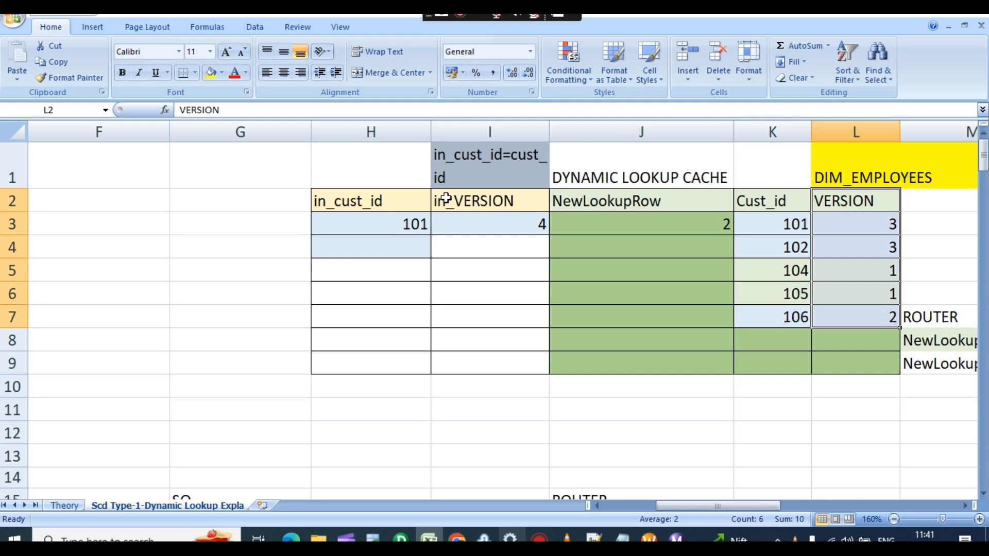
{"action": "left_click_drag", "start_coordinate": [445, 199], "coordinate": [482, 299]}
{"action": "left_click", "coordinate": [482, 299]}
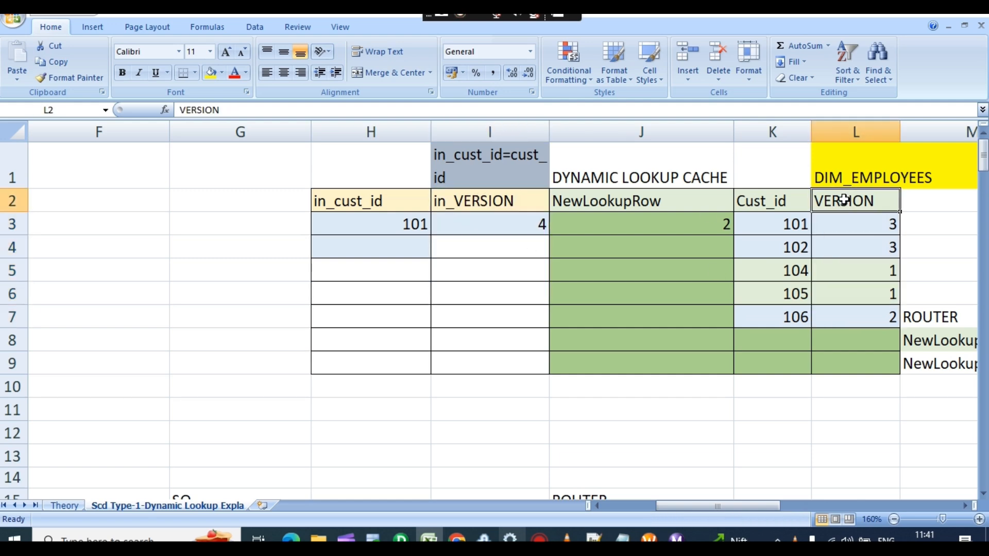
{"action": "left_click_drag", "start_coordinate": [845, 200], "coordinate": [863, 323]}
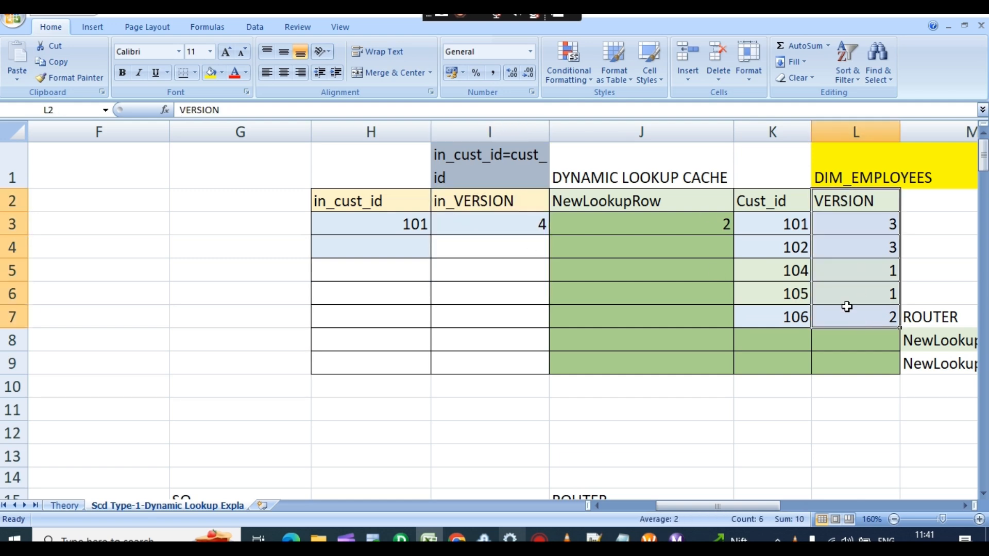
{"action": "left_click_drag", "start_coordinate": [471, 195], "coordinate": [490, 283]}
{"action": "left_click", "coordinate": [510, 238]}
{"action": "left_click", "coordinate": [510, 225]}
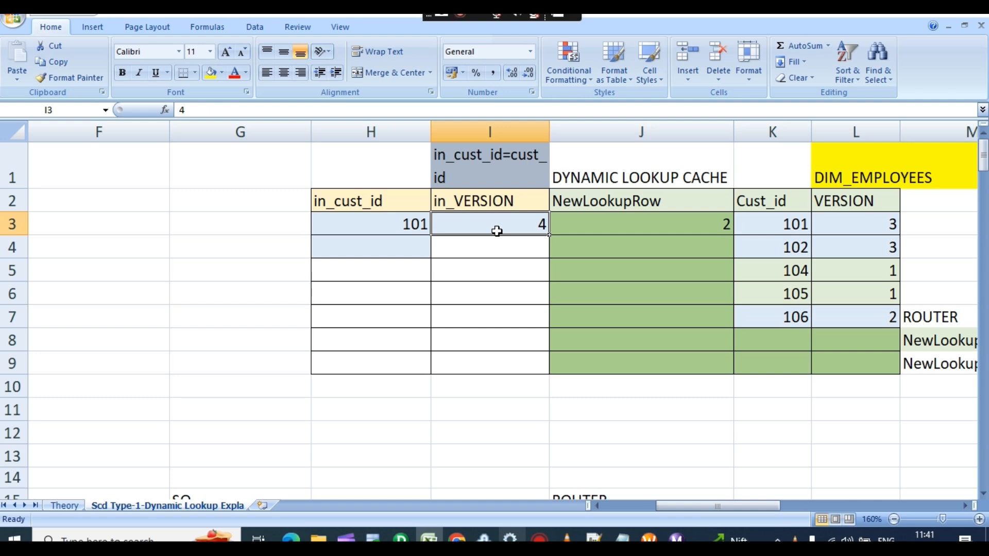
{"action": "left_click", "coordinate": [497, 267]}
{"action": "left_click", "coordinate": [503, 227]}
{"action": "left_click", "coordinate": [501, 268]}
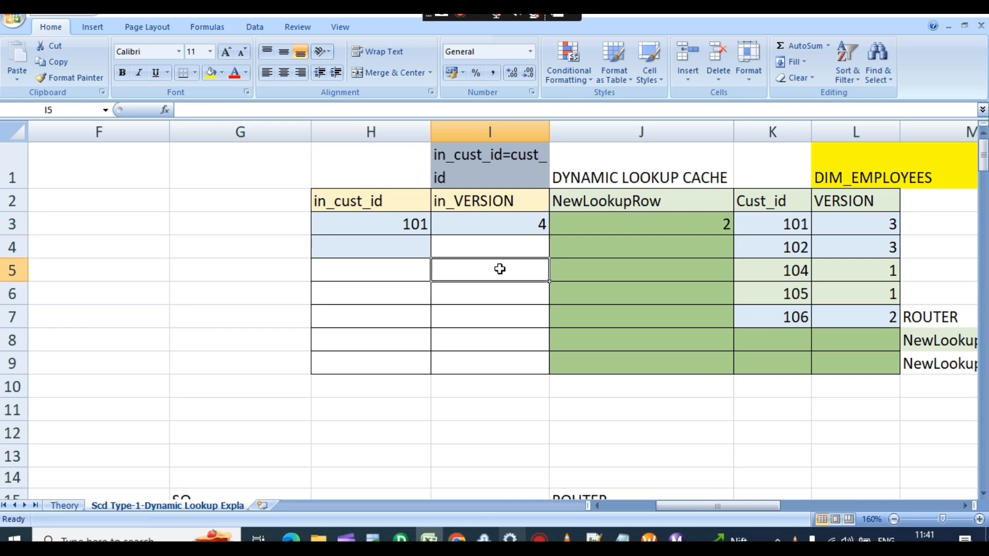
{"action": "left_click", "coordinate": [501, 229]}
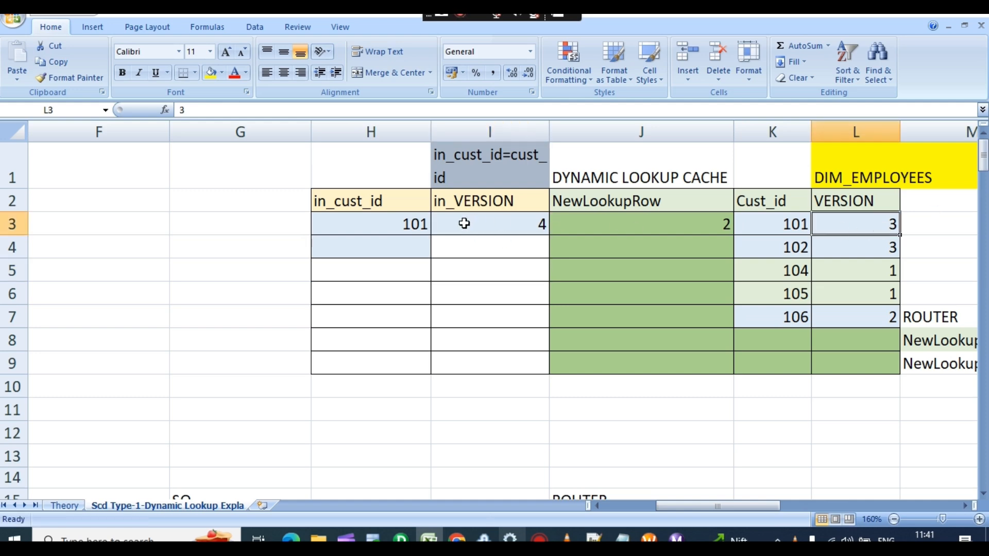
{"action": "left_click", "coordinate": [410, 223]}
Copy the SQ block's values from F16:F19 into the ROUTER block's I16:I19
{"action": "scroll", "coordinate": [411, 247], "scroll_direction": "down", "scroll_amount": 3}
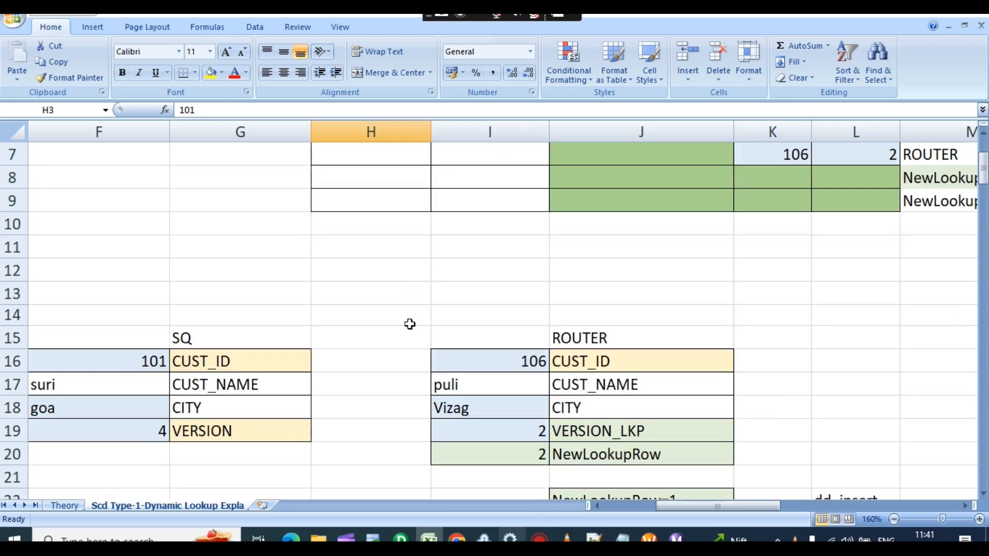
{"action": "left_click_drag", "start_coordinate": [137, 284], "coordinate": [138, 362]}
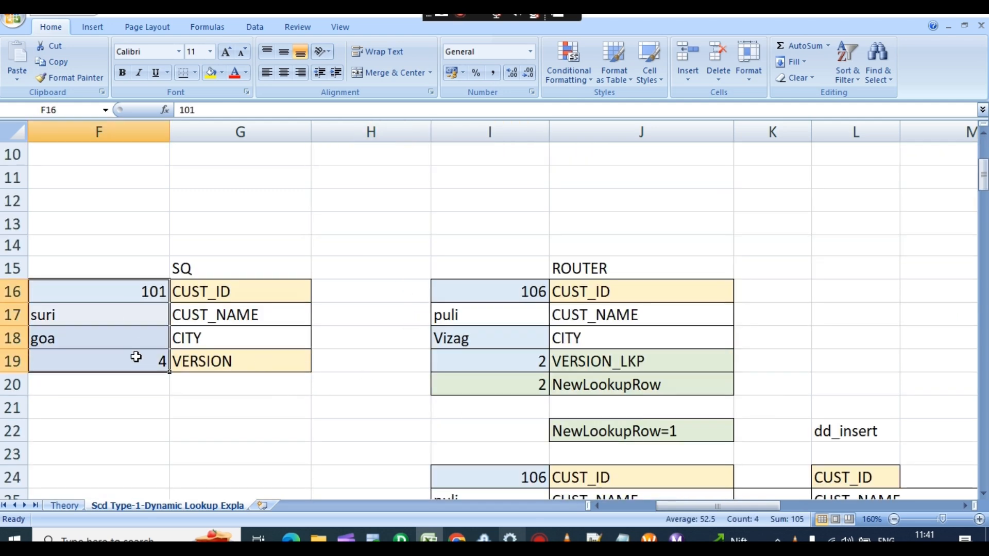
{"action": "key", "text": "ctrl+c"}
{"action": "left_click", "coordinate": [497, 286]}
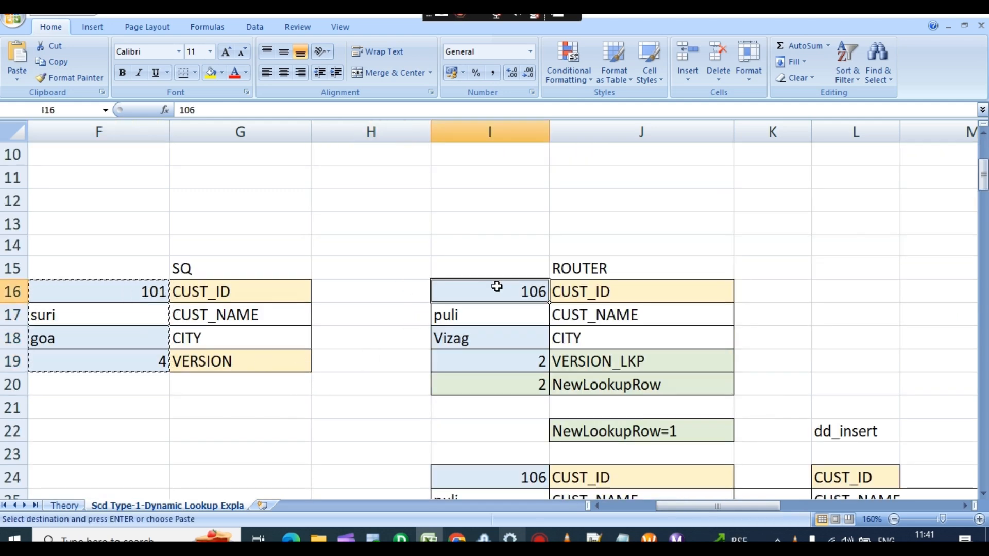
{"action": "key", "text": "ctrl+v"}
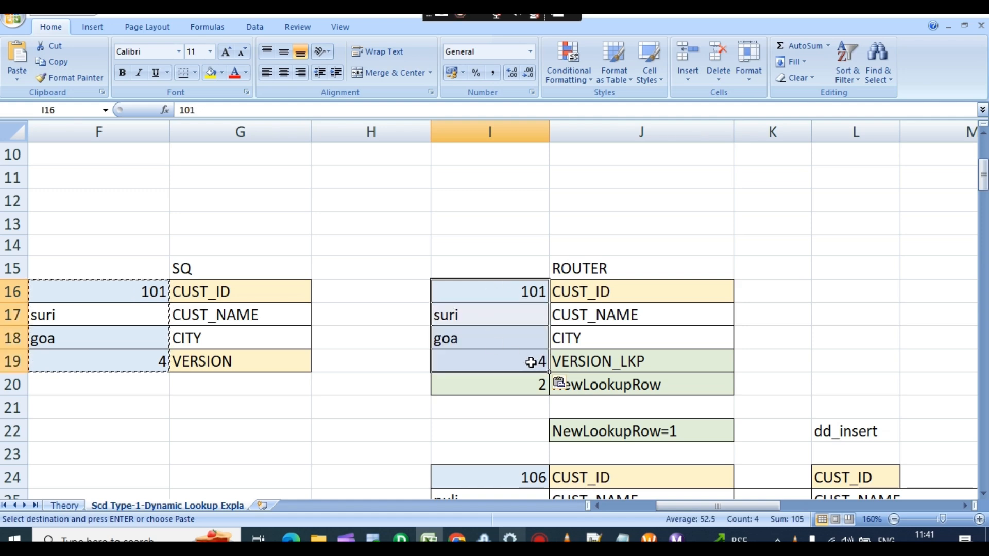
{"action": "left_click", "coordinate": [530, 384]}
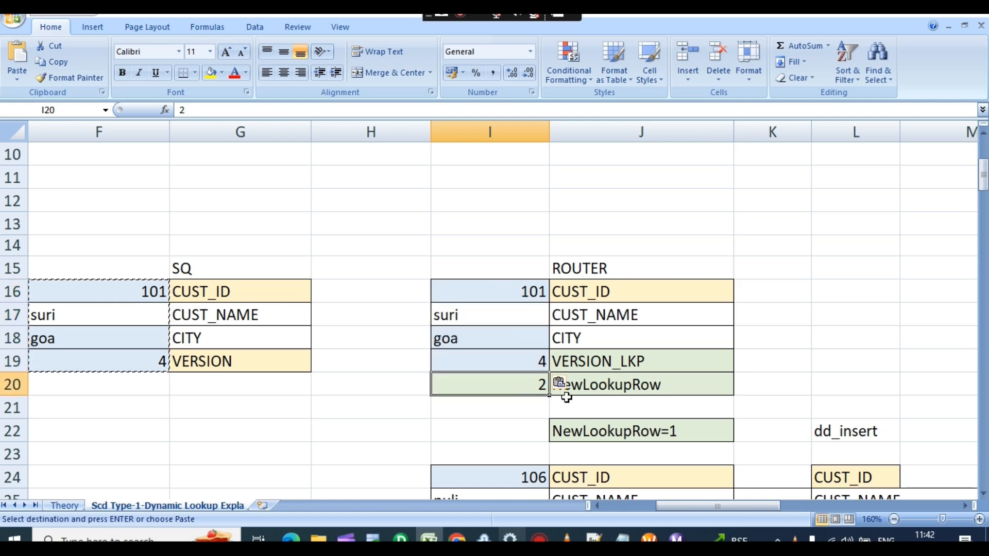
Clear the previous record's values from the NewLookupRow=1 group in I24:I28
{"action": "scroll", "coordinate": [567, 397], "scroll_direction": "down", "scroll_amount": 1}
{"action": "left_click_drag", "start_coordinate": [534, 222], "coordinate": [531, 308]}
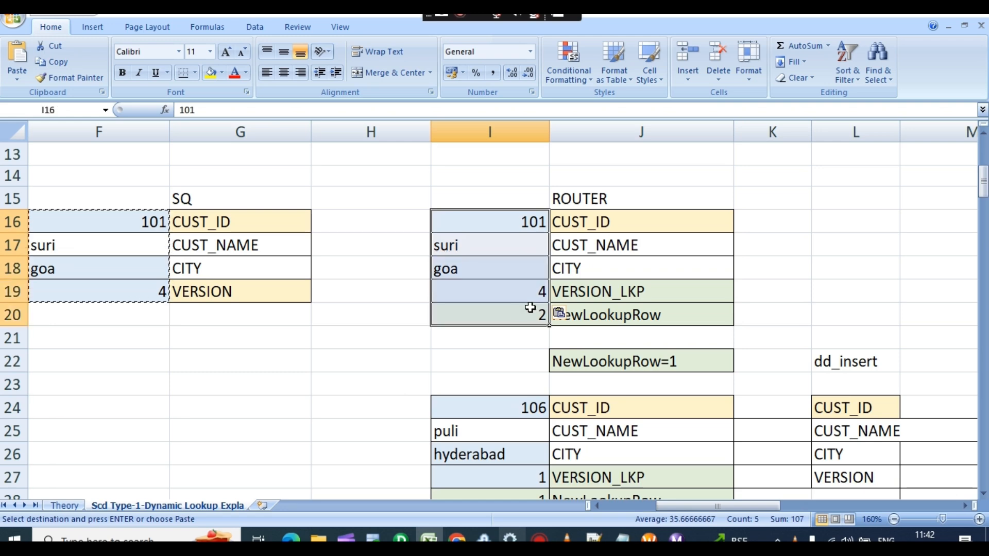
{"action": "scroll", "coordinate": [533, 469], "scroll_direction": "down", "scroll_amount": 3}
{"action": "left_click_drag", "start_coordinate": [479, 204], "coordinate": [501, 284]}
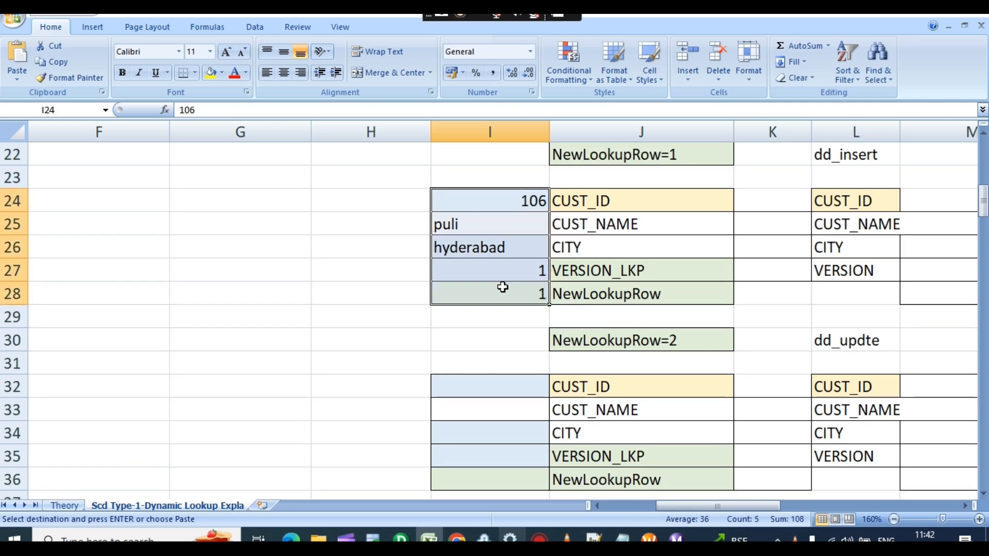
{"action": "key", "text": "Delete"}
{"action": "scroll", "coordinate": [503, 301], "scroll_direction": "down", "scroll_amount": 1}
Copy the ROUTER block's values from I16:I20 into the NewLookupRow=2 group at I32:I36
{"action": "left_click", "coordinate": [513, 318]}
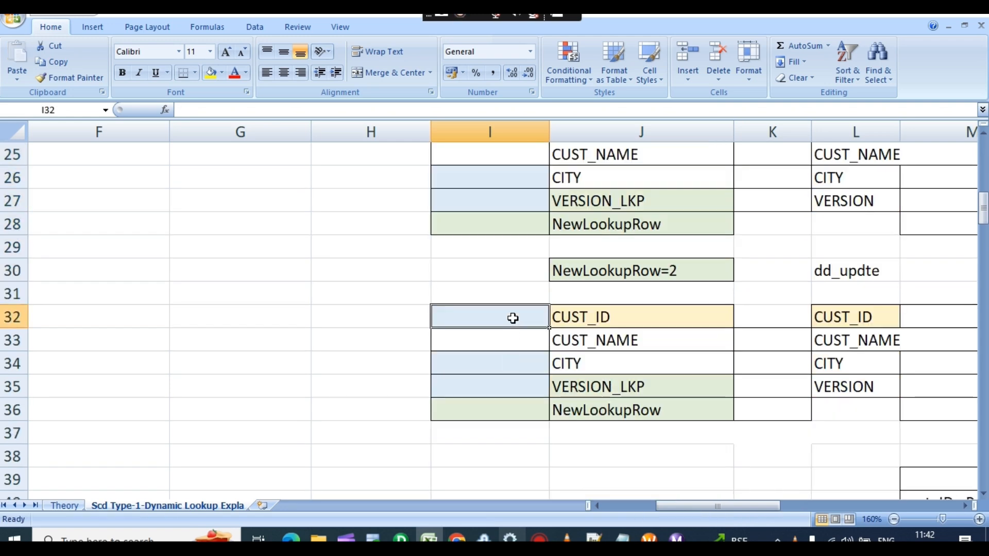
{"action": "scroll", "coordinate": [523, 334], "scroll_direction": "up", "scroll_amount": 5}
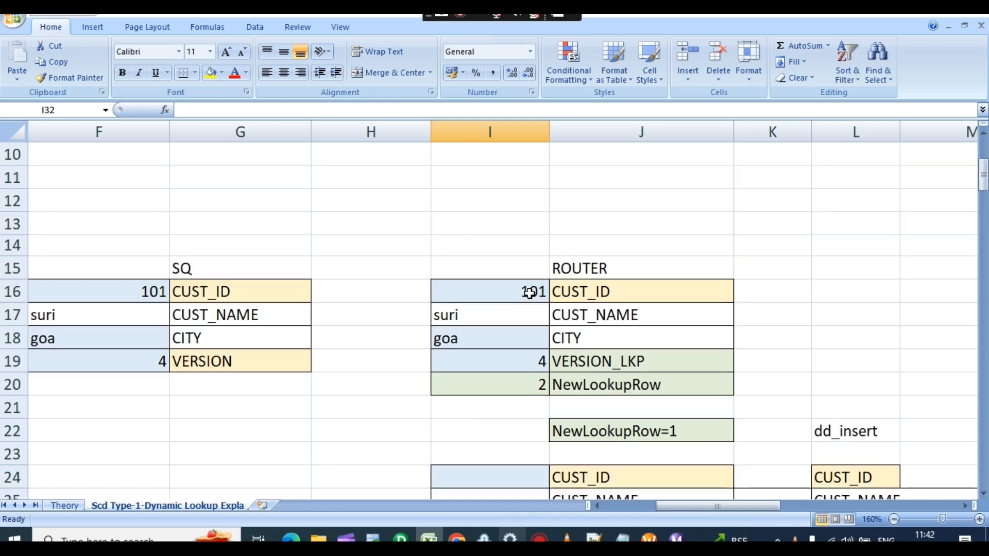
{"action": "left_click_drag", "start_coordinate": [528, 287], "coordinate": [513, 375]}
{"action": "key", "text": "ctrl+c"}
{"action": "scroll", "coordinate": [515, 437], "scroll_direction": "down", "scroll_amount": 1}
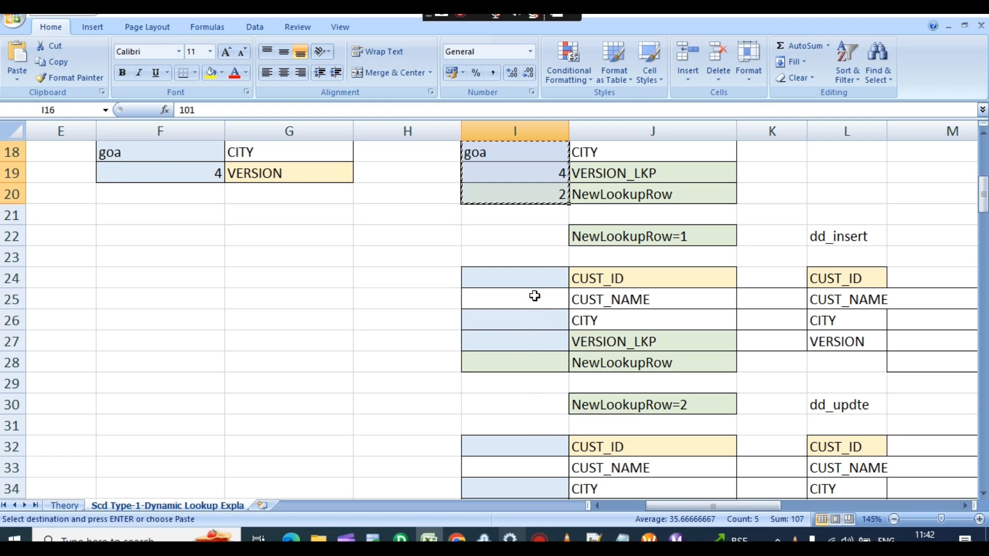
{"action": "scroll", "coordinate": [538, 412], "scroll_direction": "down", "scroll_amount": 1}
{"action": "left_click", "coordinate": [535, 386]}
{"action": "key", "text": "ctrl+v"}
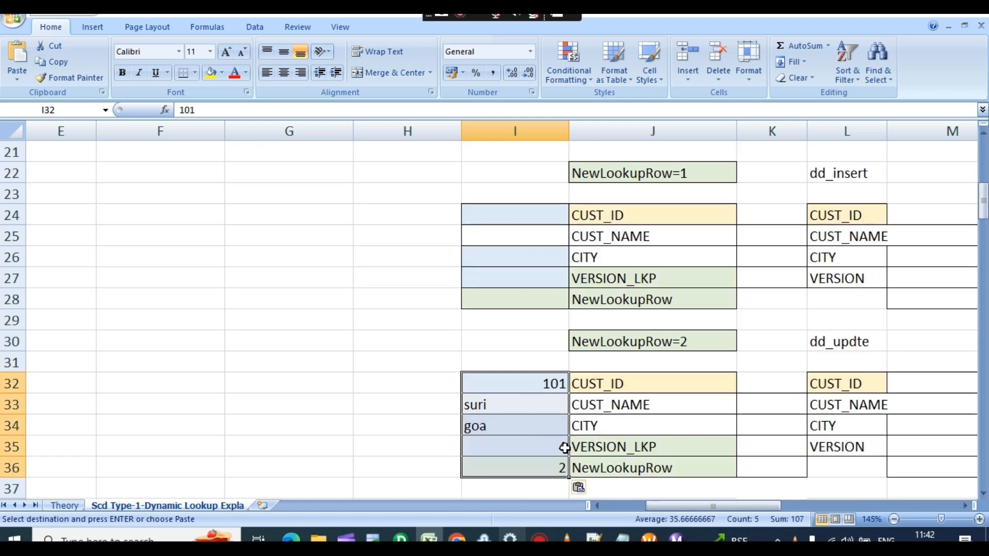
Overwrite the first DIM_Customers row at M41:P41 with the source record from A11:D11, city goa and version 4
{"action": "mouse_move", "coordinate": [684, 505]}
{"action": "left_mouse_down"}
{"action": "mouse_move", "coordinate": [717, 506]}
{"action": "mouse_move", "coordinate": [688, 509]}
{"action": "left_mouse_up"}
{"action": "scroll", "coordinate": [688, 436], "scroll_direction": "down", "scroll_amount": 2}
{"action": "scroll", "coordinate": [243, 296], "scroll_direction": "up", "scroll_amount": 9}
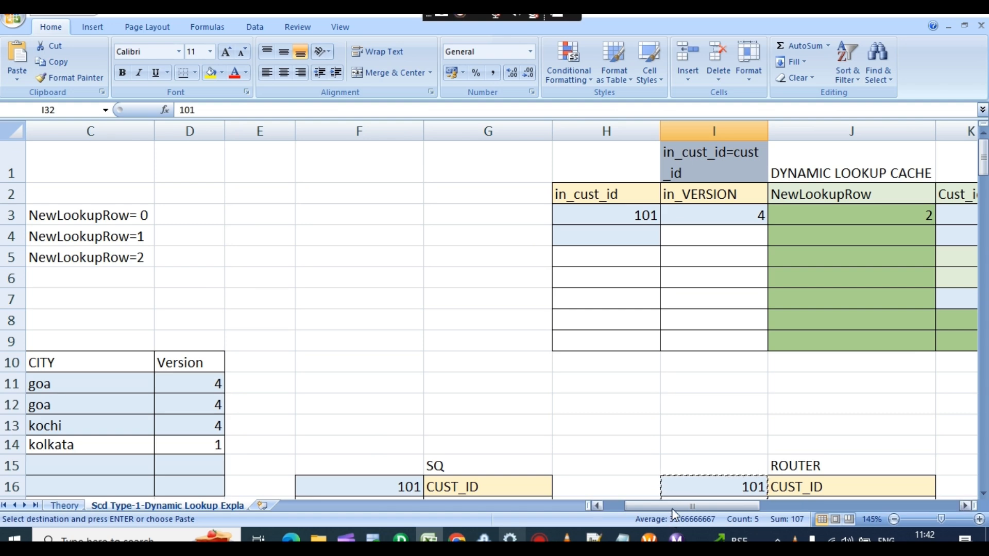
{"action": "left_click_drag", "start_coordinate": [672, 509], "coordinate": [608, 508]}
{"action": "scroll", "coordinate": [177, 335], "scroll_direction": "down", "scroll_amount": 2}
{"action": "left_click_drag", "start_coordinate": [84, 233], "coordinate": [592, 243]}
{"action": "key", "text": "ctrl+c"}
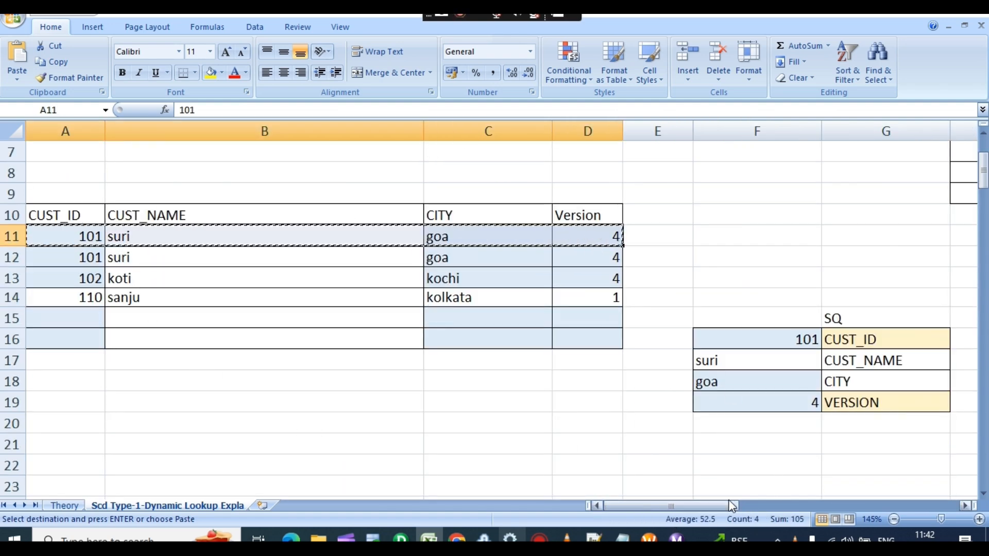
{"action": "left_click_drag", "start_coordinate": [732, 506], "coordinate": [819, 505]}
{"action": "scroll", "coordinate": [692, 431], "scroll_direction": "down", "scroll_amount": 9}
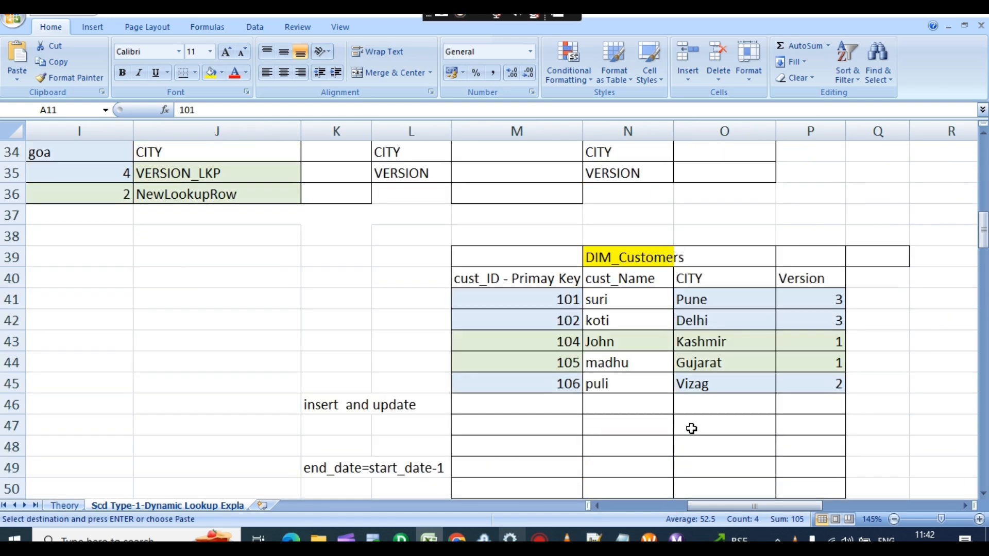
{"action": "left_click", "coordinate": [561, 304]}
{"action": "key", "text": "ctrl+v"}
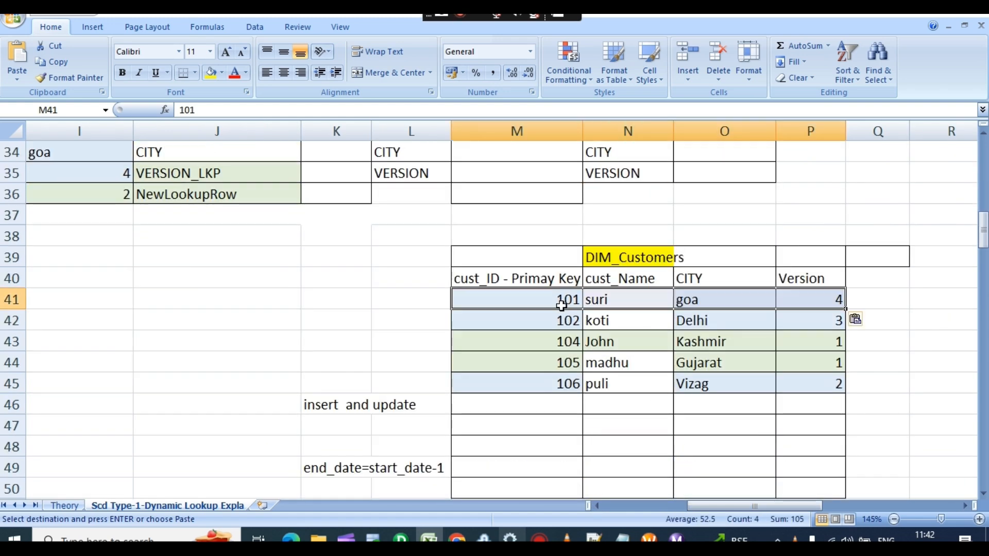
{"action": "left_click", "coordinate": [712, 509]}
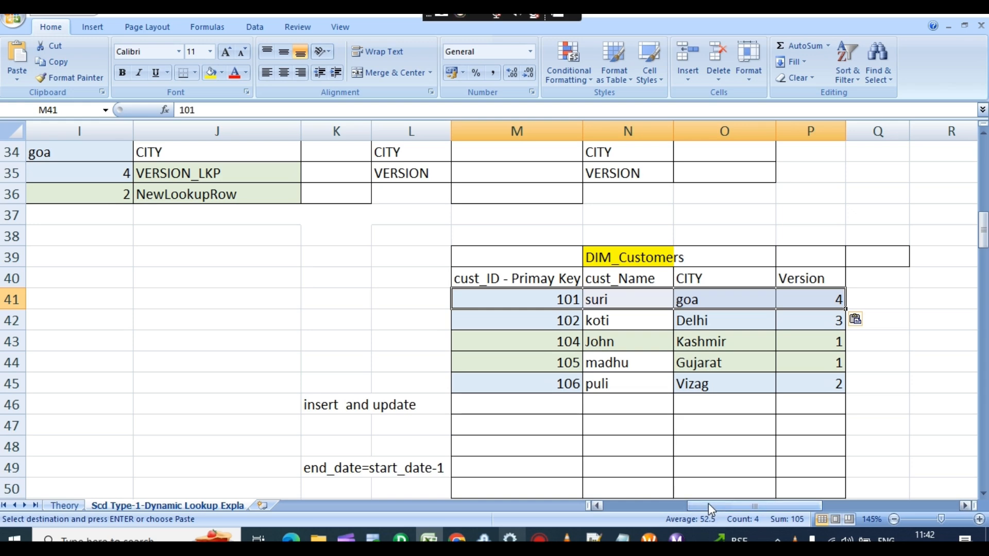
{"action": "scroll", "coordinate": [560, 361], "scroll_direction": "up", "scroll_amount": 7}
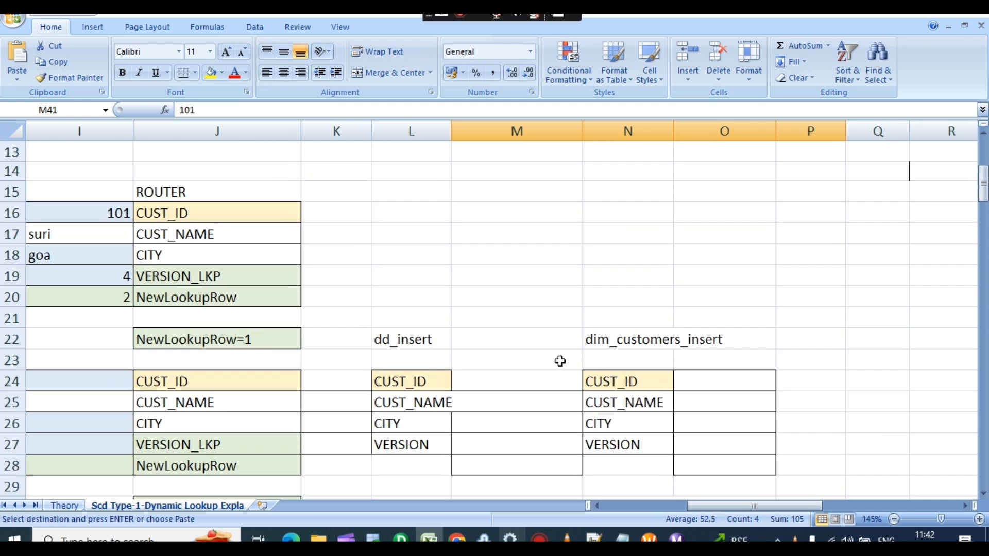
{"action": "scroll", "coordinate": [560, 362], "scroll_direction": "up", "scroll_amount": 4}
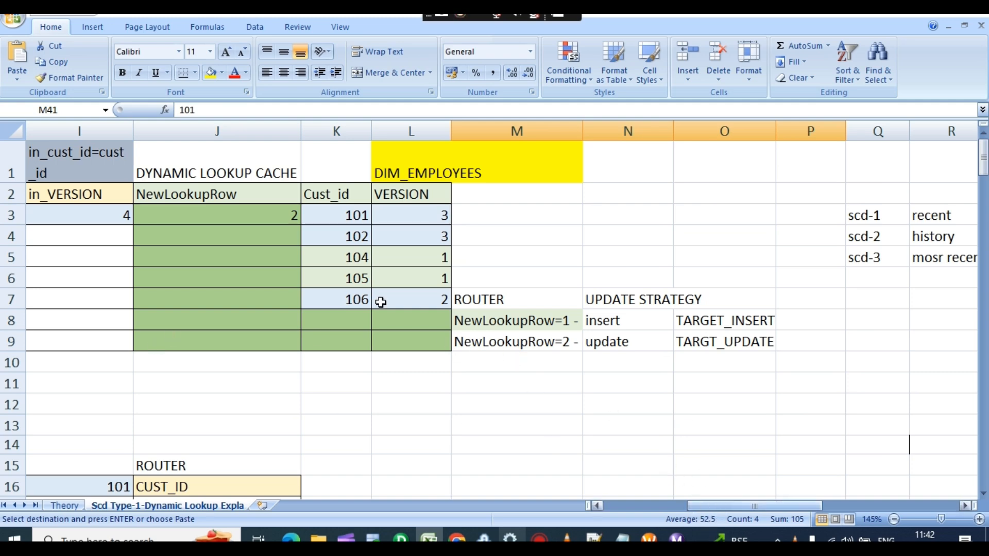
Set the cached VERSION of customer 101 in L3 of the dynamic lookup cache to 4
{"action": "left_click", "coordinate": [436, 221]}
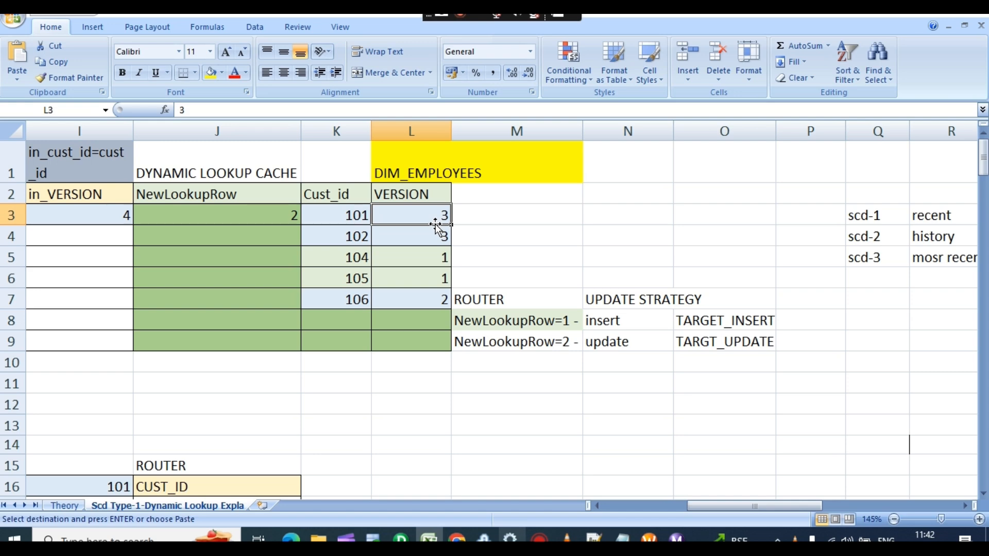
{"action": "type", "text": "4"}
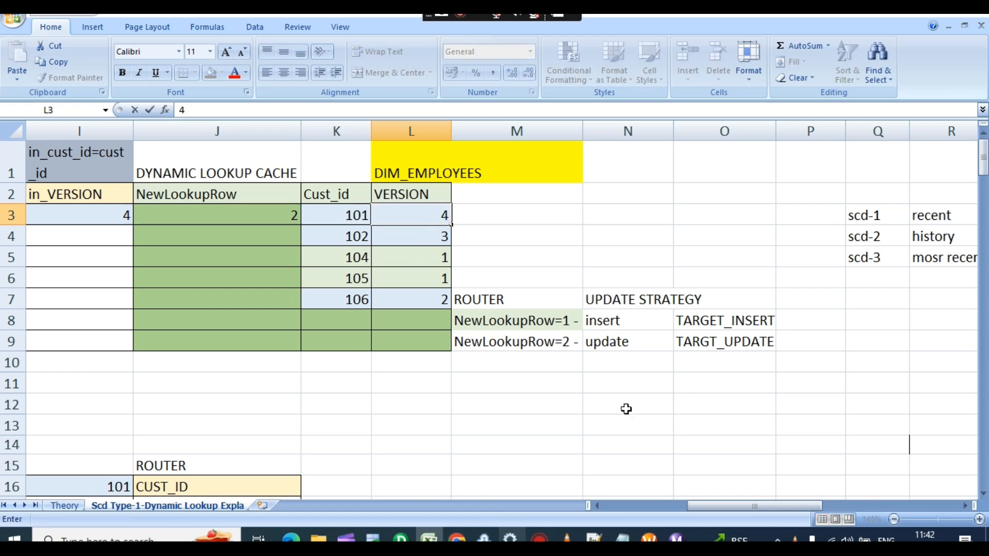
{"action": "left_click", "coordinate": [708, 506]}
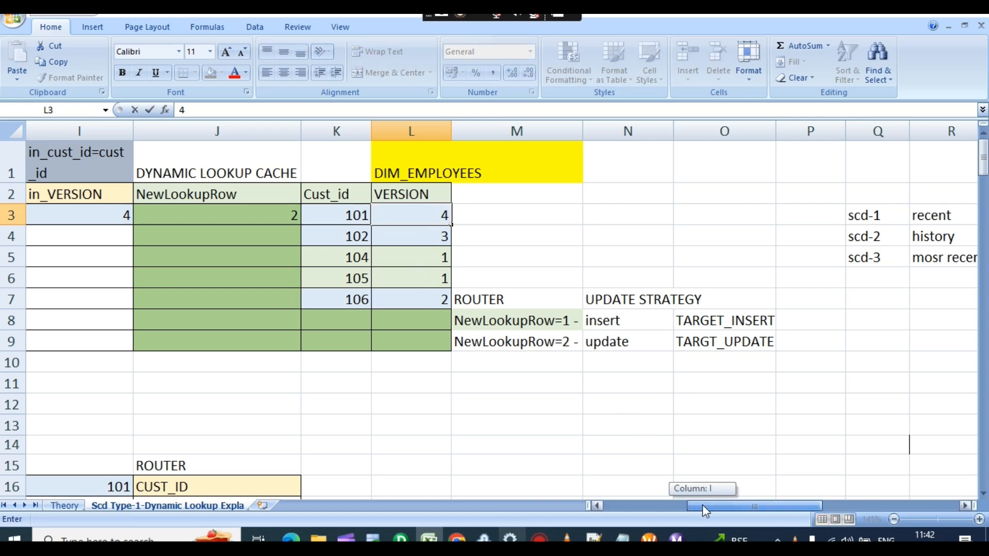
Compare the two duplicate customer 101 records in the source table at A11:D12
{"action": "left_click_drag", "start_coordinate": [715, 510], "coordinate": [618, 510]}
{"action": "scroll", "coordinate": [280, 447], "scroll_direction": "down", "scroll_amount": 2}
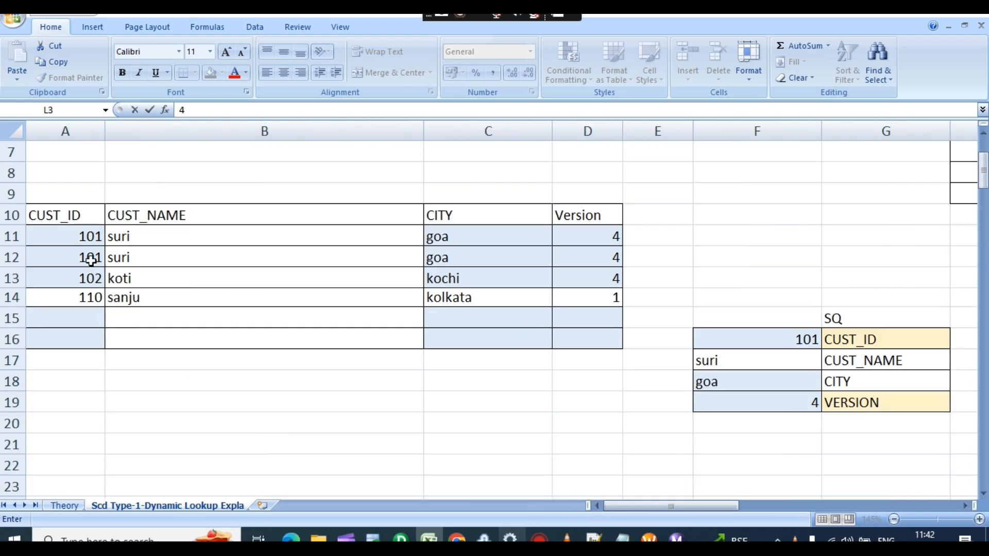
{"action": "left_click_drag", "start_coordinate": [91, 260], "coordinate": [127, 260]}
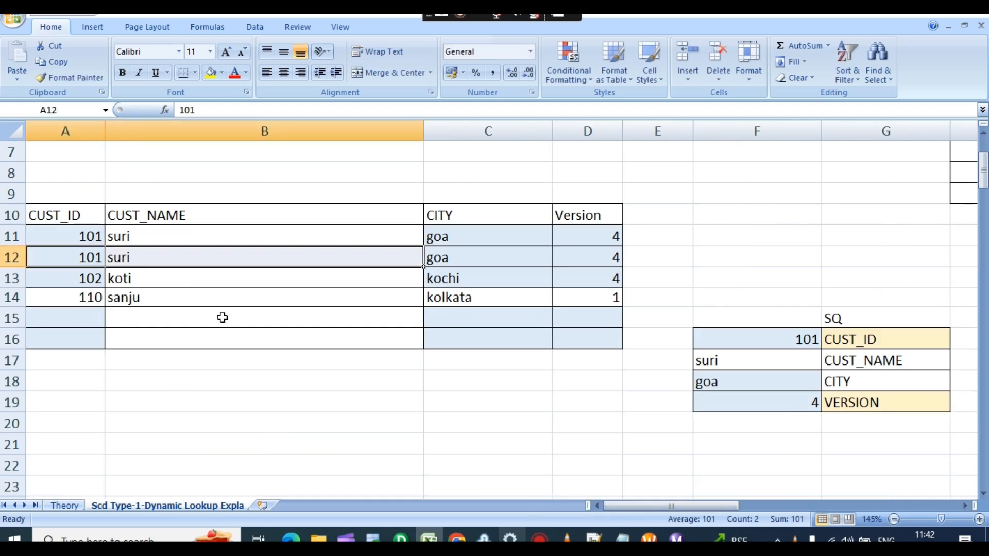
{"action": "scroll", "coordinate": [99, 272], "scroll_direction": "up", "scroll_amount": 1}
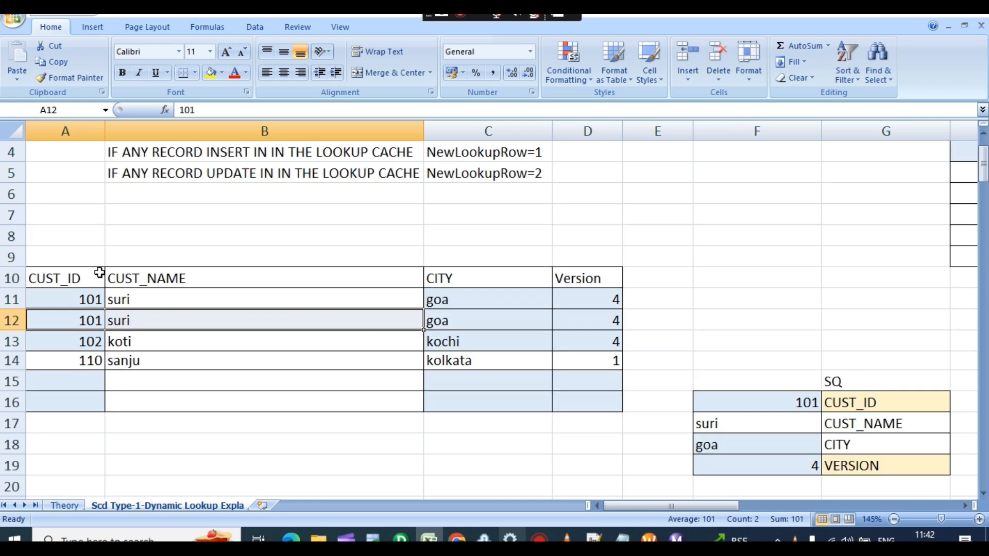
{"action": "left_click", "coordinate": [142, 395]}
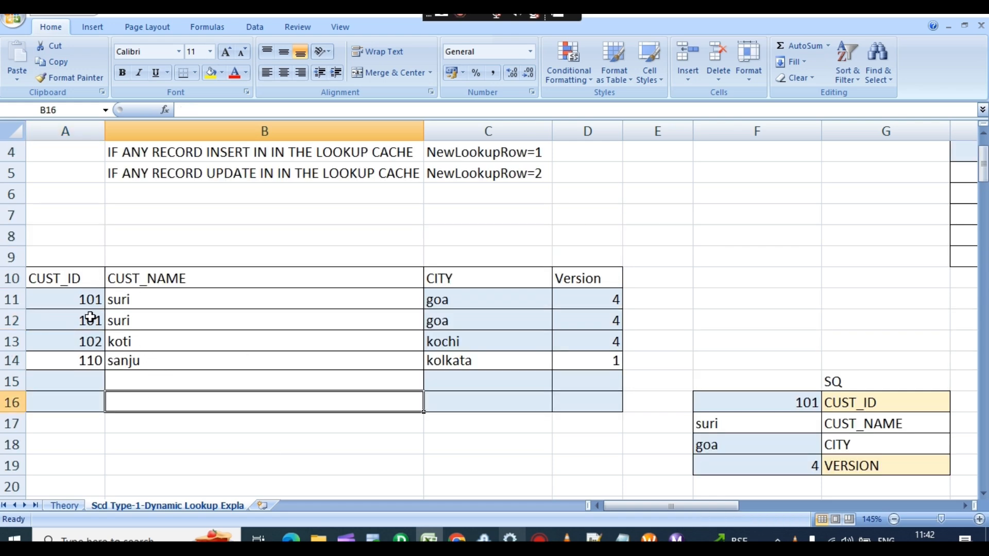
{"action": "left_click_drag", "start_coordinate": [86, 322], "coordinate": [571, 312]}
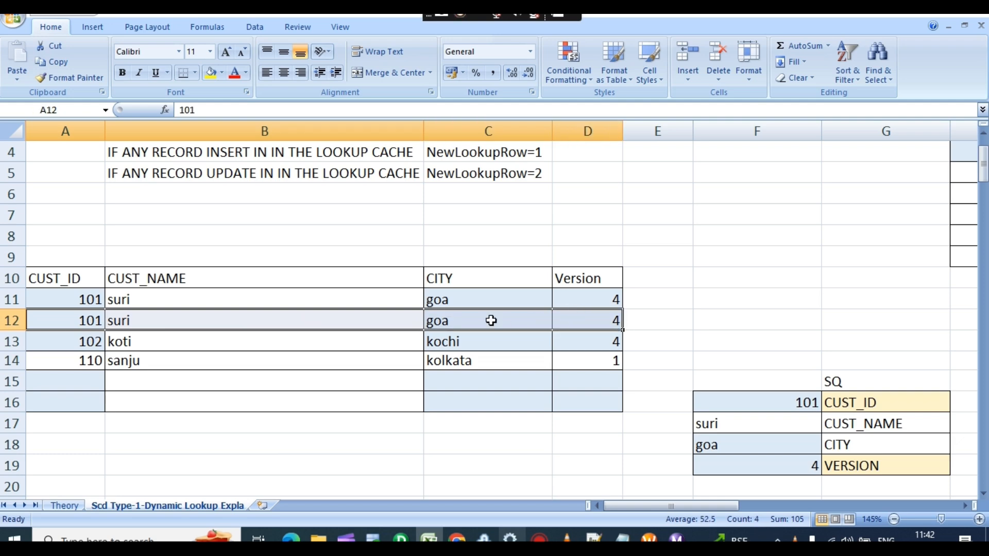
{"action": "left_click_drag", "start_coordinate": [80, 298], "coordinate": [570, 318]}
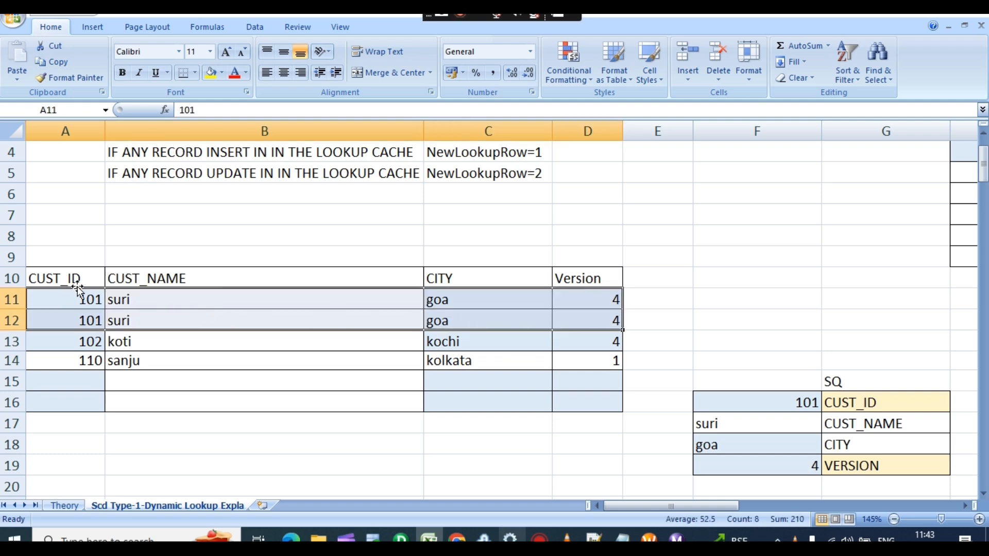
{"action": "left_click", "coordinate": [77, 316]}
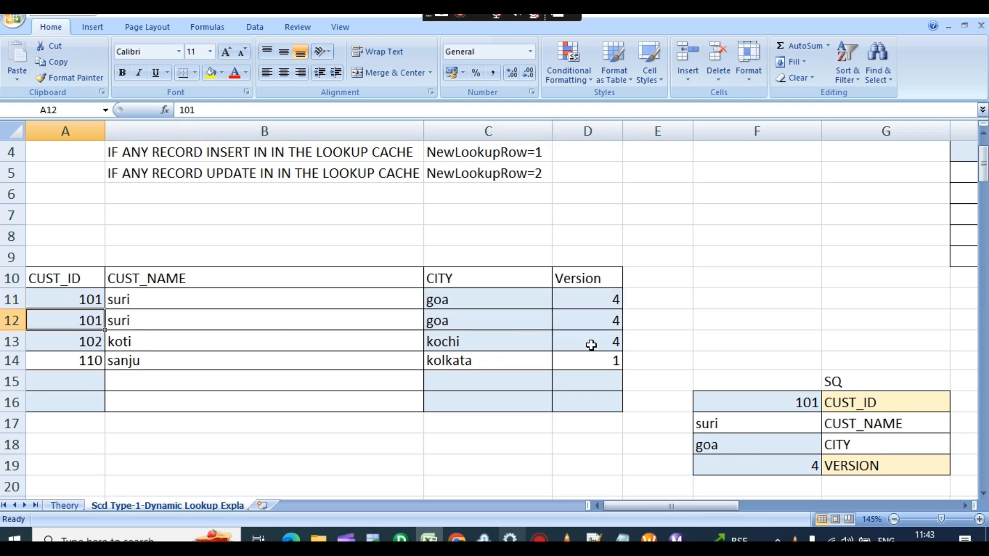
Clear the previous NewLookupRow value in J3 beside the incoming customer 101 record
{"action": "left_click_drag", "start_coordinate": [669, 505], "coordinate": [714, 515]}
{"action": "scroll", "coordinate": [699, 420], "scroll_direction": "up", "scroll_amount": 1}
{"action": "scroll", "coordinate": [703, 427], "scroll_direction": "down", "scroll_amount": 2}
{"action": "scroll", "coordinate": [714, 516], "scroll_direction": "up", "scroll_amount": 2}
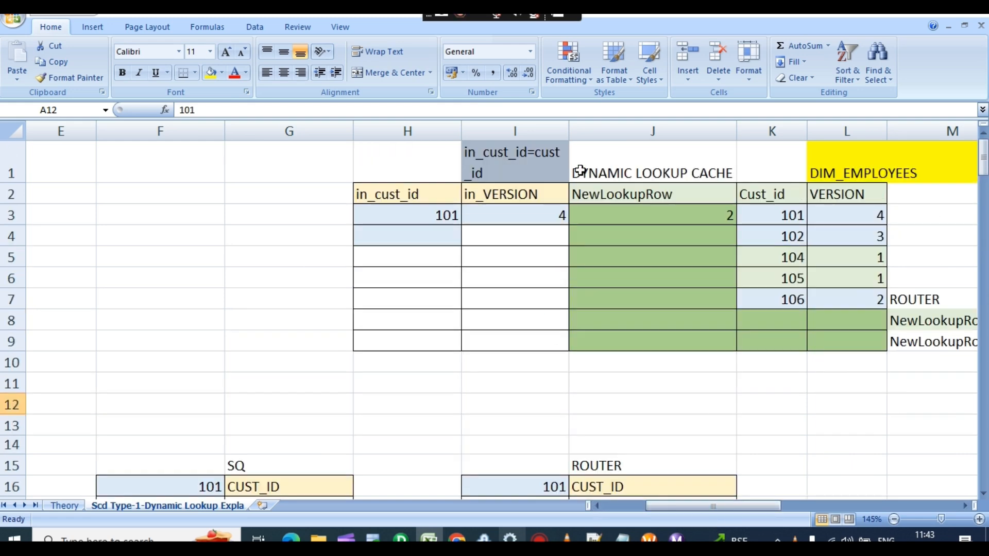
{"action": "scroll", "coordinate": [498, 217], "scroll_direction": "down", "scroll_amount": 1}
{"action": "scroll", "coordinate": [637, 177], "scroll_direction": "up", "scroll_amount": 1}
{"action": "left_click_drag", "start_coordinate": [417, 216], "coordinate": [536, 216]}
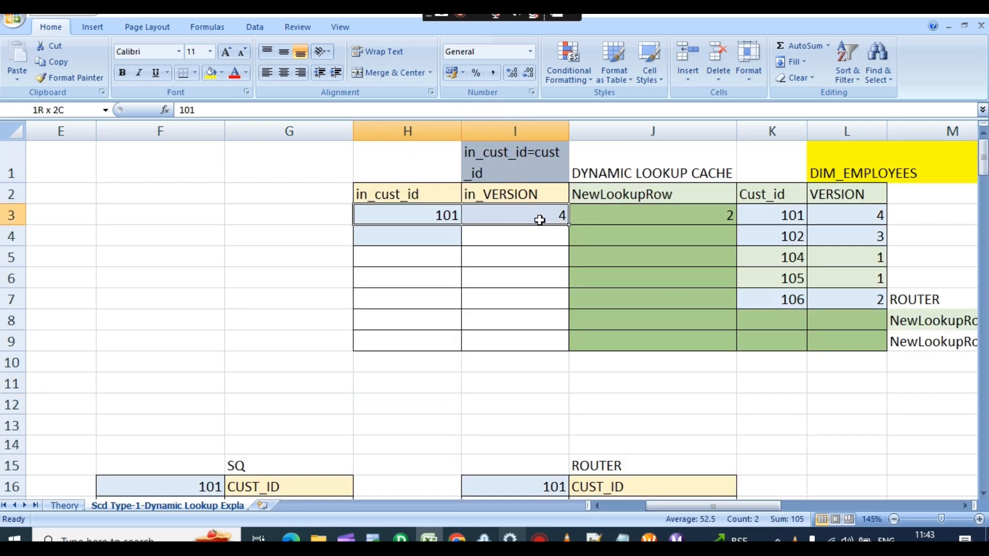
{"action": "left_click", "coordinate": [767, 217]}
{"action": "left_click", "coordinate": [733, 217]}
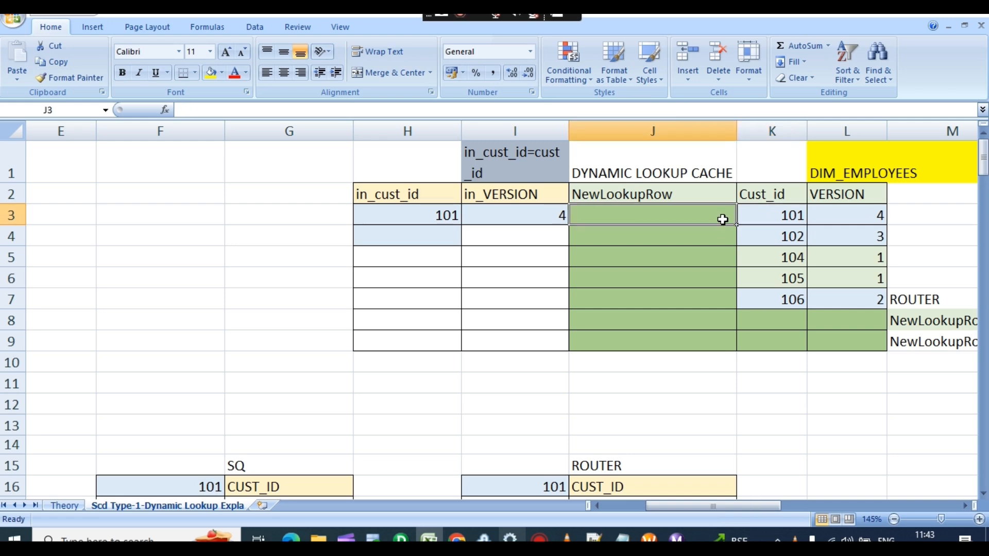
Compare the incoming customer ID and version in H3:I3 with the cached record in K3:L3
{"action": "left_click", "coordinate": [777, 216]}
{"action": "left_click", "coordinate": [860, 214]}
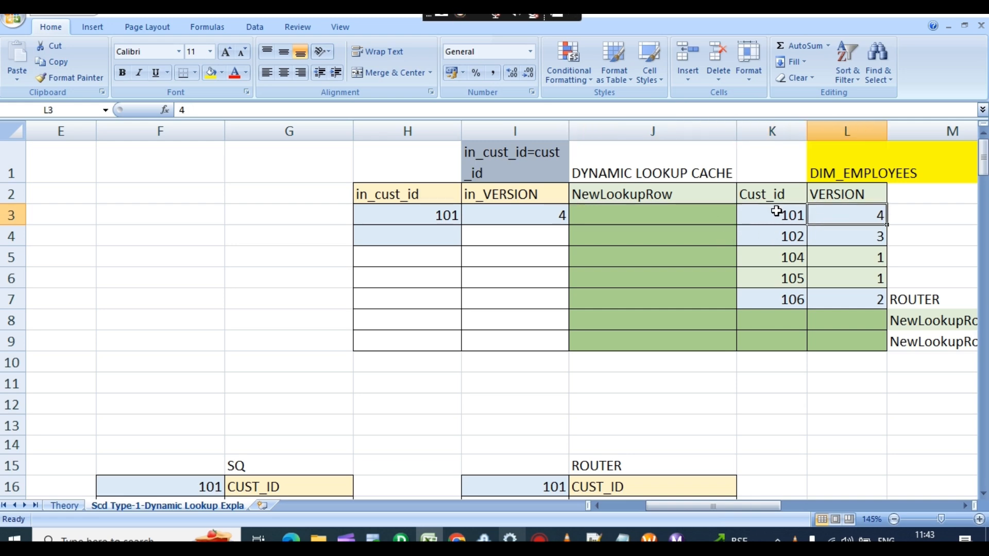
{"action": "left_click_drag", "start_coordinate": [777, 211], "coordinate": [824, 217]}
{"action": "left_click", "coordinate": [791, 252]}
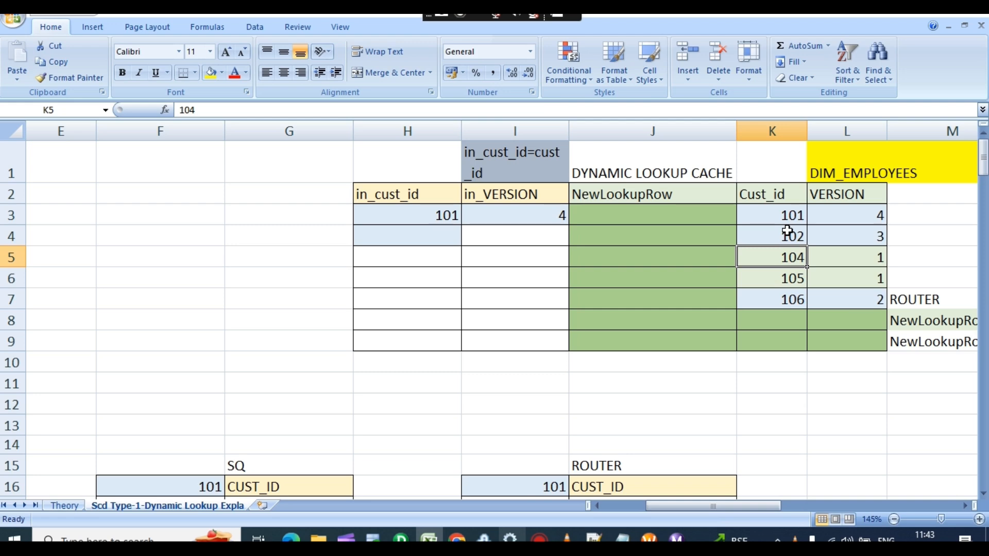
{"action": "left_click", "coordinate": [764, 221]}
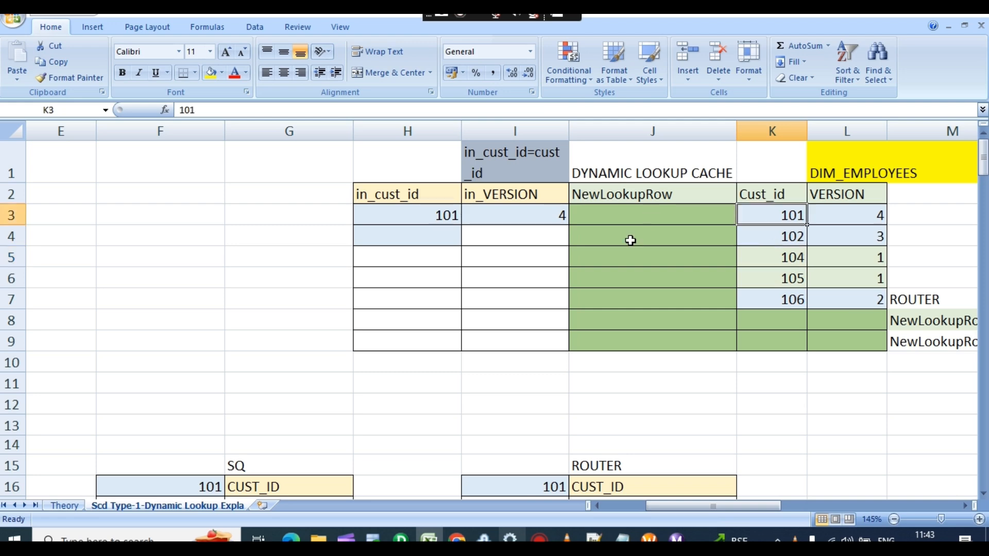
{"action": "left_click", "coordinate": [431, 218]}
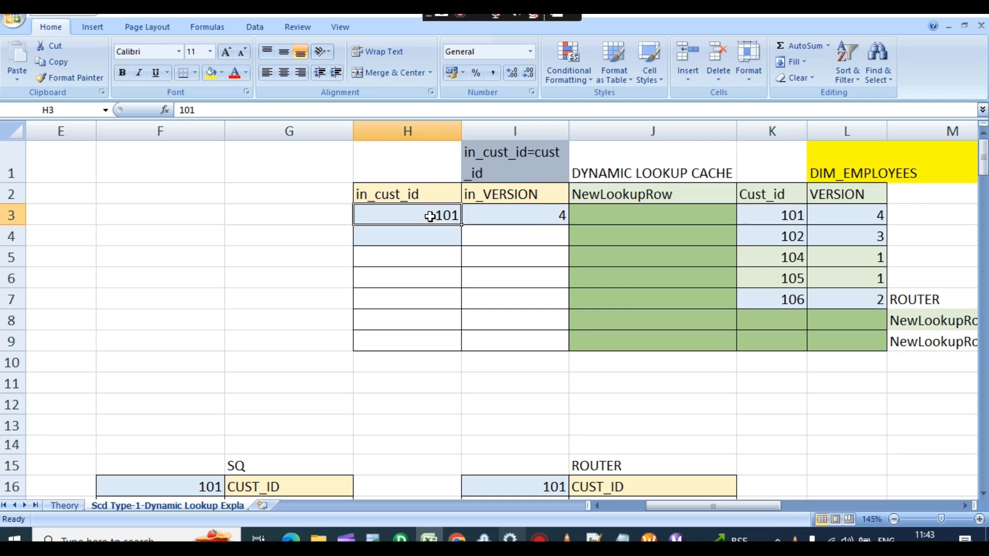
{"action": "left_click", "coordinate": [775, 220]}
{"action": "left_click", "coordinate": [818, 214]}
{"action": "left_click", "coordinate": [541, 213]}
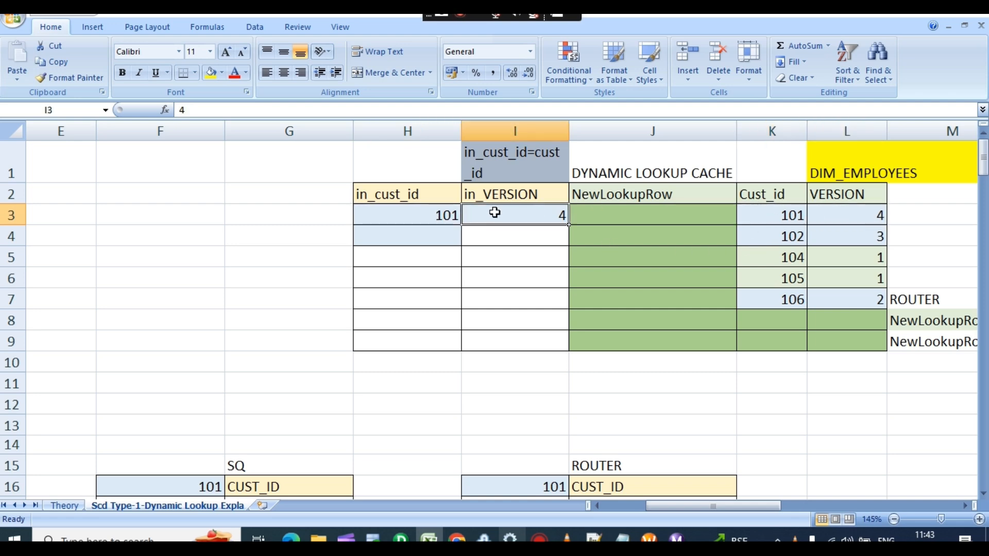
{"action": "left_click", "coordinate": [419, 212]}
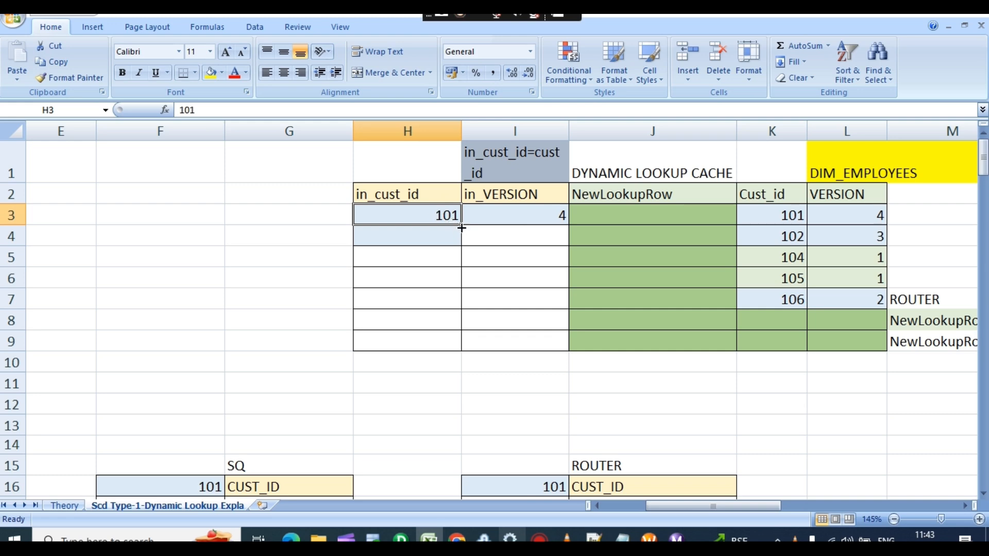
{"action": "left_click_drag", "start_coordinate": [448, 214], "coordinate": [829, 214]}
Set NewLookupRow in J3 to 0 for the incoming customer 101 record
{"action": "left_click", "coordinate": [692, 214]}
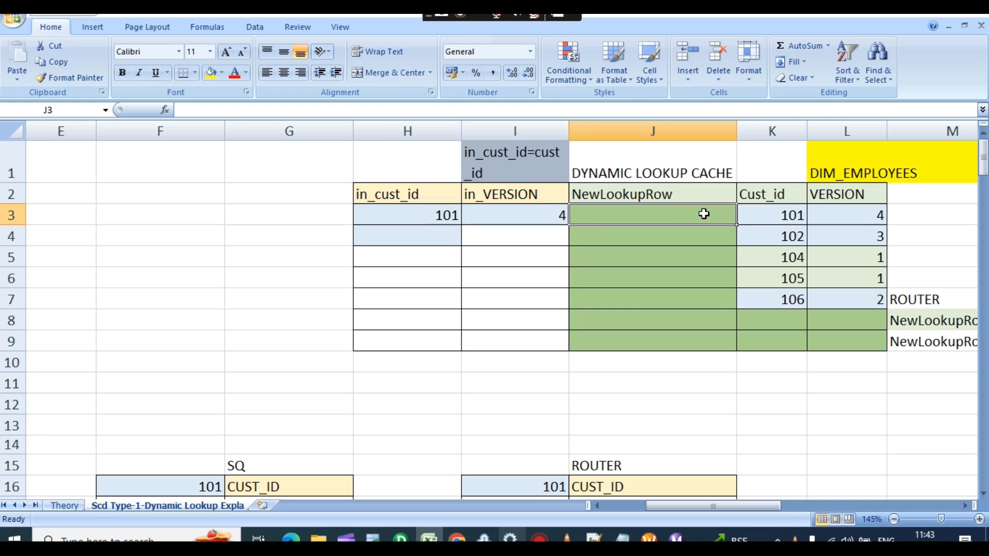
{"action": "key", "text": "BackSpace"}
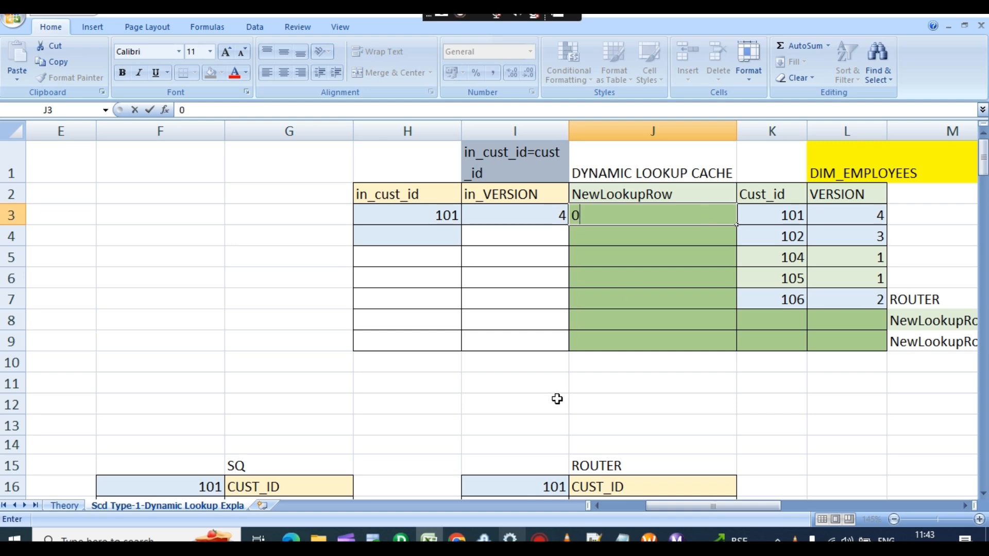
{"action": "type", "text": "0"}
{"action": "left_click", "coordinate": [524, 302]}
Review the no-change rule in B3:C3 and the router group conditions in J22 and J30
{"action": "left_click_drag", "start_coordinate": [764, 508], "coordinate": [732, 506]}
{"action": "left_click", "coordinate": [36, 216]}
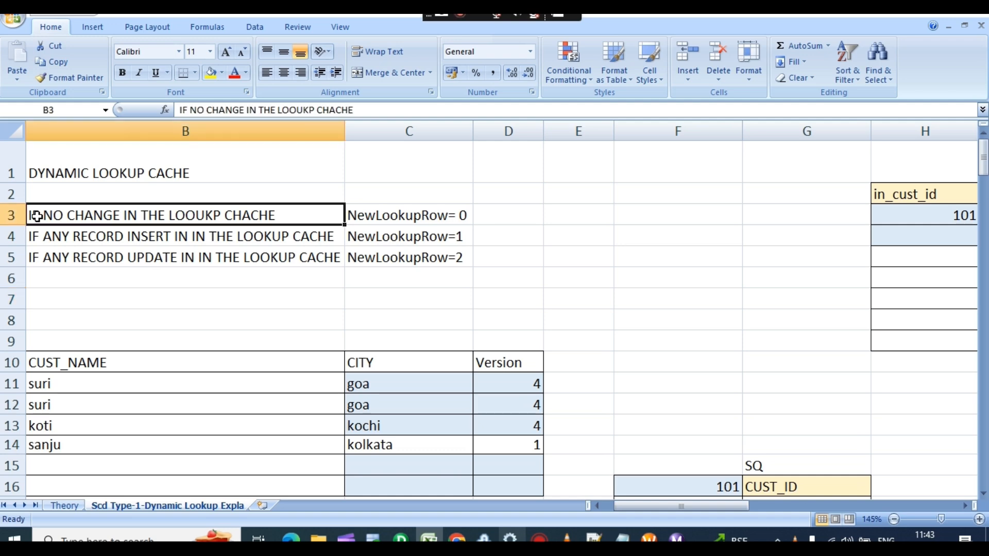
{"action": "left_click", "coordinate": [369, 216]}
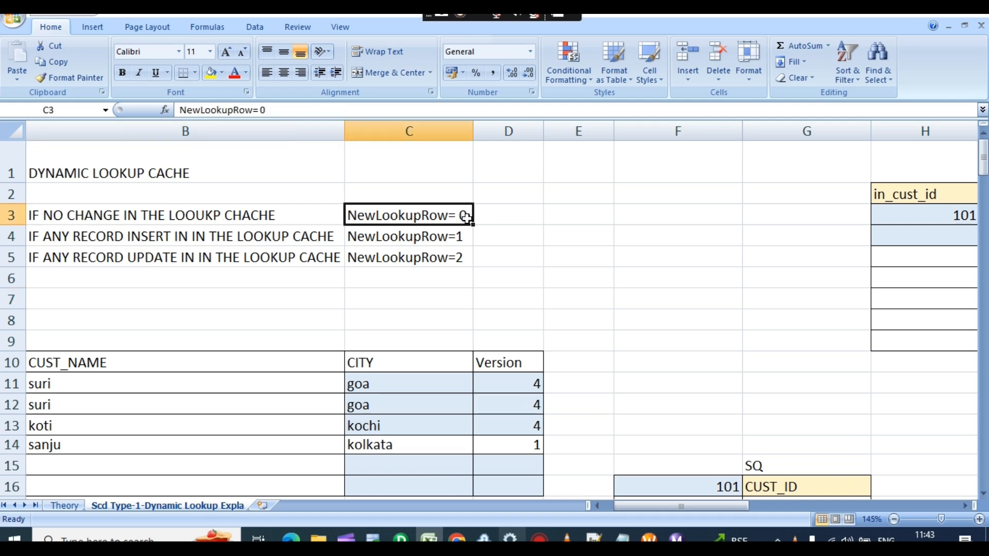
{"action": "left_click_drag", "start_coordinate": [672, 509], "coordinate": [721, 510]}
{"action": "scroll", "coordinate": [603, 414], "scroll_direction": "down", "scroll_amount": 6}
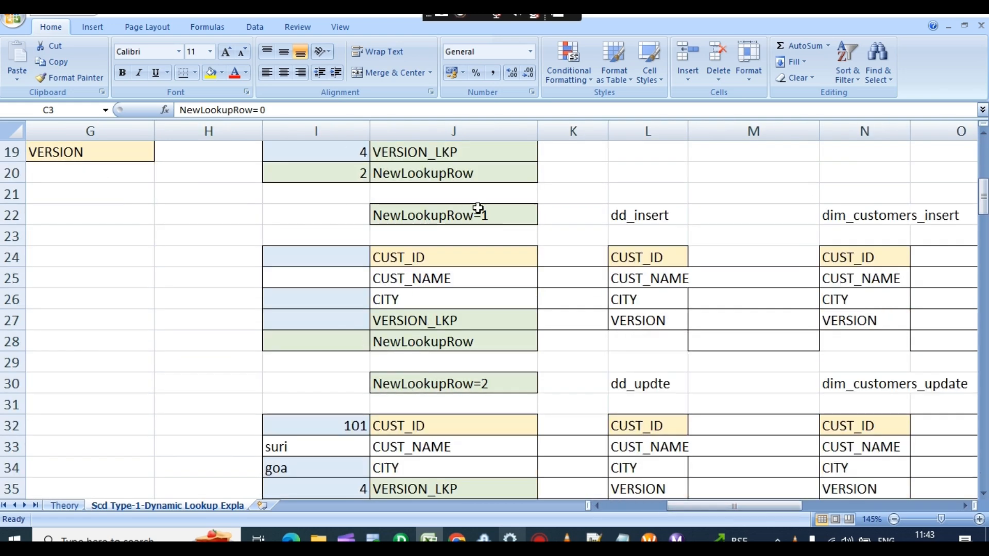
{"action": "double_click", "coordinate": [496, 217]}
{"action": "double_click", "coordinate": [496, 217]}
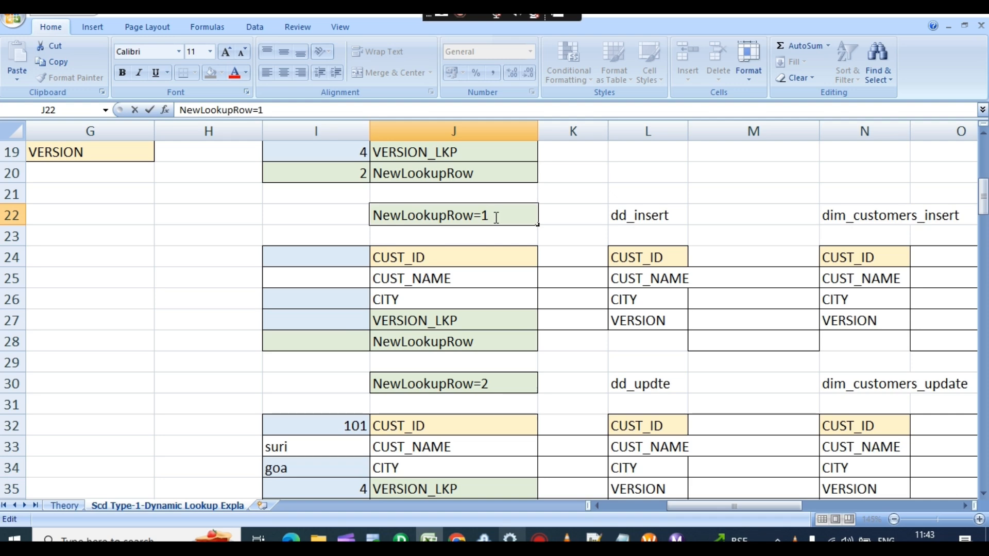
{"action": "double_click", "coordinate": [503, 376]}
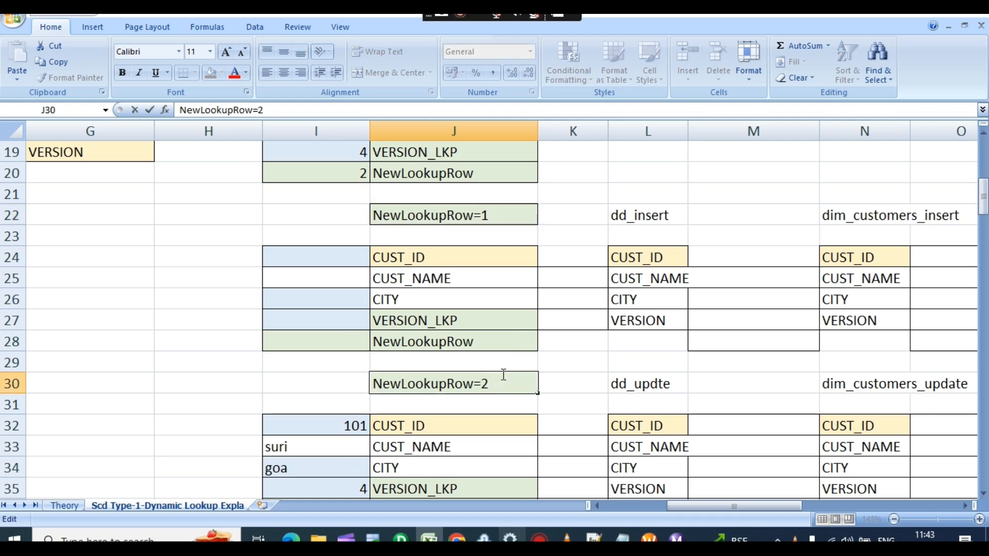
Set the ROUTER block's NewLookupRow value in I20 to 0
{"action": "scroll", "coordinate": [479, 281], "scroll_direction": "up", "scroll_amount": 3}
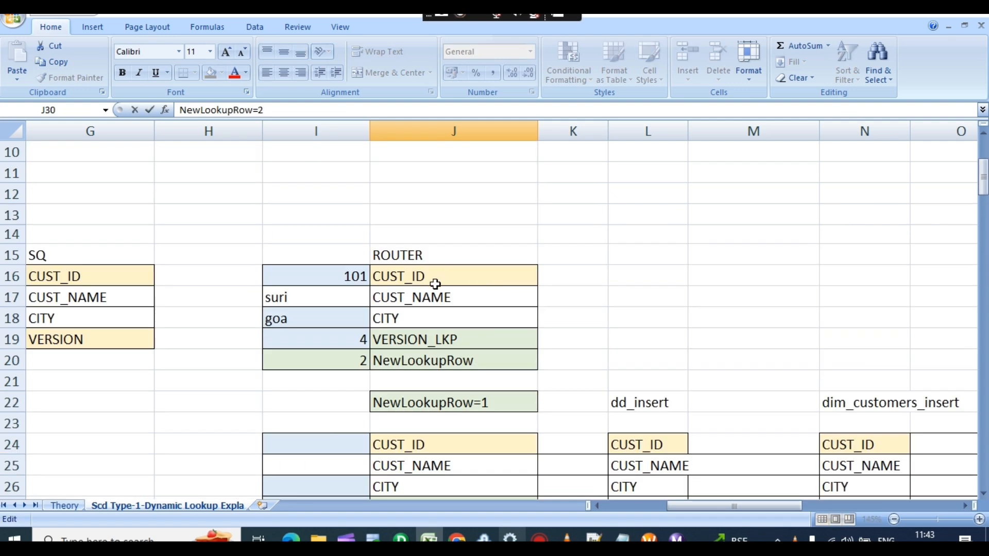
{"action": "left_click", "coordinate": [364, 368]}
{"action": "double_click", "coordinate": [363, 367]}
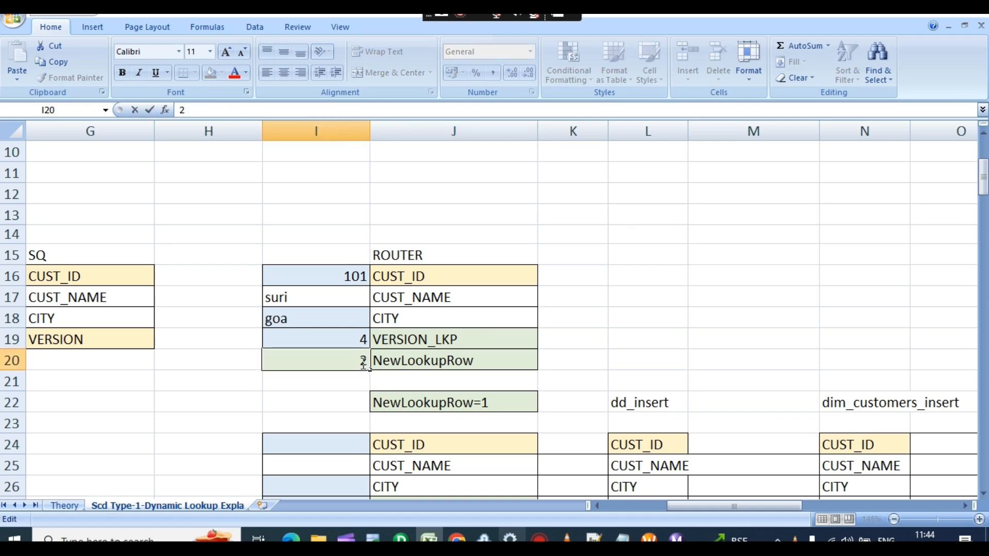
{"action": "key", "text": "BackSpace"}
Copy the NewLookupRow=2 group's heading and labels from J30:J36 to J39:J45 and change the copied heading to NewLookupRow=0
{"action": "scroll", "coordinate": [363, 346], "scroll_direction": "down", "scroll_amount": 4}
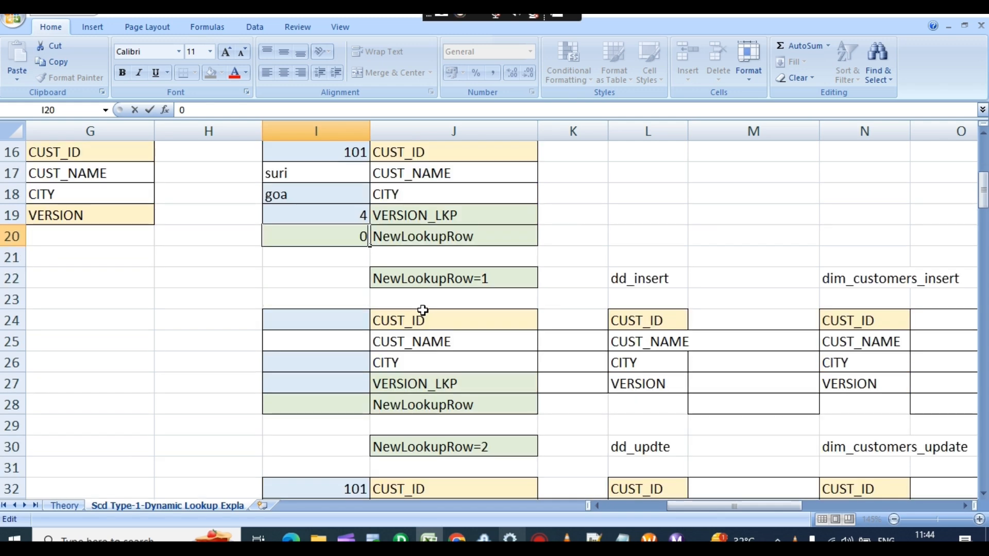
{"action": "scroll", "coordinate": [391, 438], "scroll_direction": "down", "scroll_amount": 1}
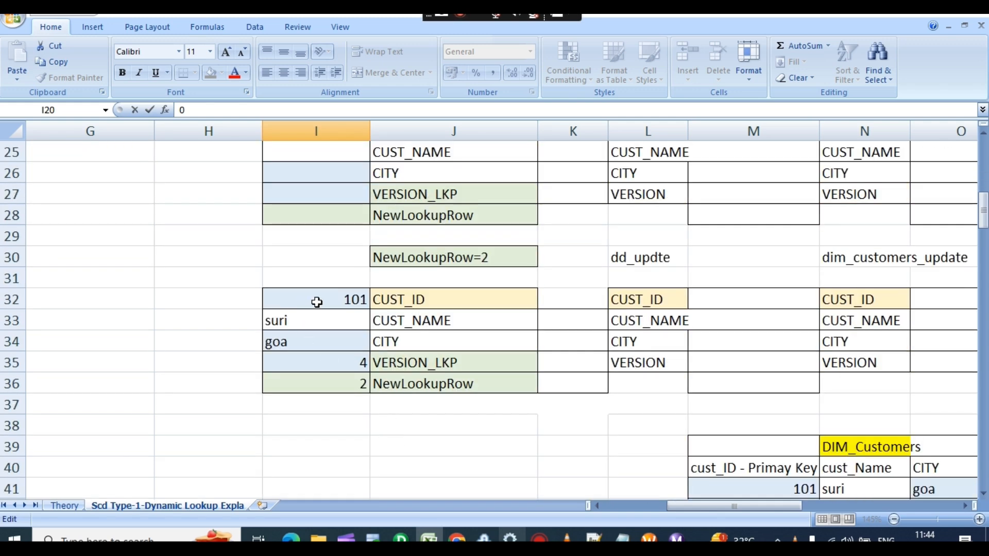
{"action": "left_click", "coordinate": [383, 260]}
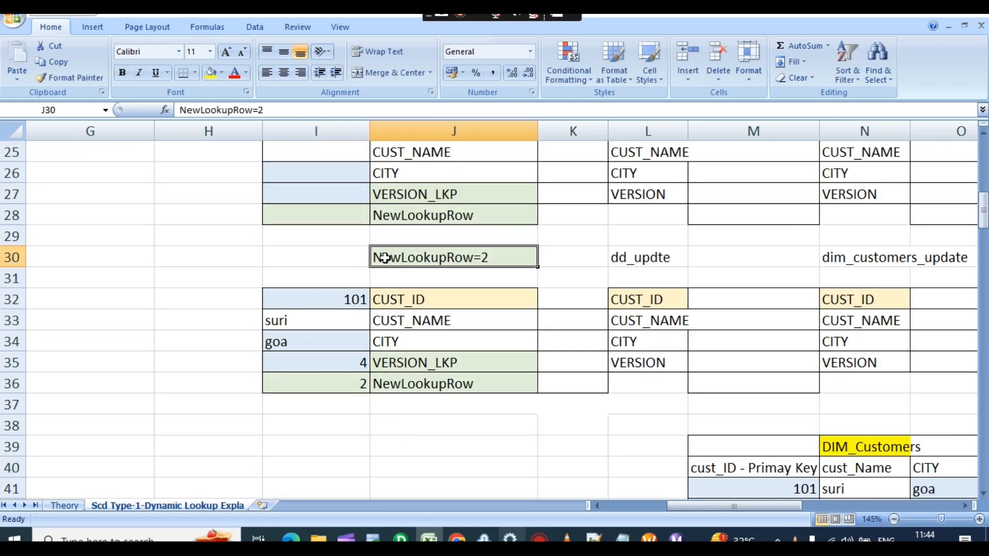
{"action": "left_click_drag", "start_coordinate": [384, 258], "coordinate": [448, 379]}
{"action": "key", "text": "ctrl+c"}
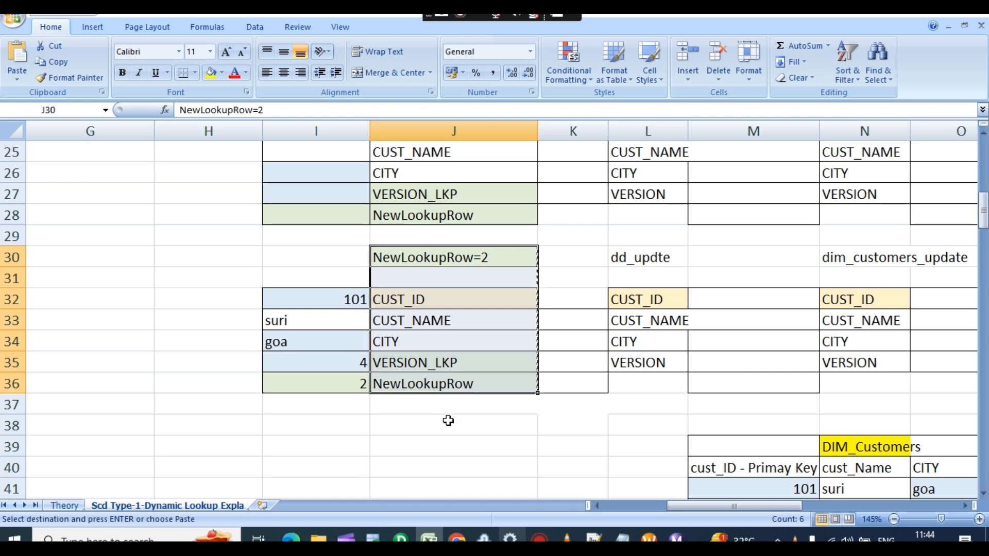
{"action": "scroll", "coordinate": [448, 421], "scroll_direction": "down", "scroll_amount": 2}
{"action": "left_click", "coordinate": [388, 316]}
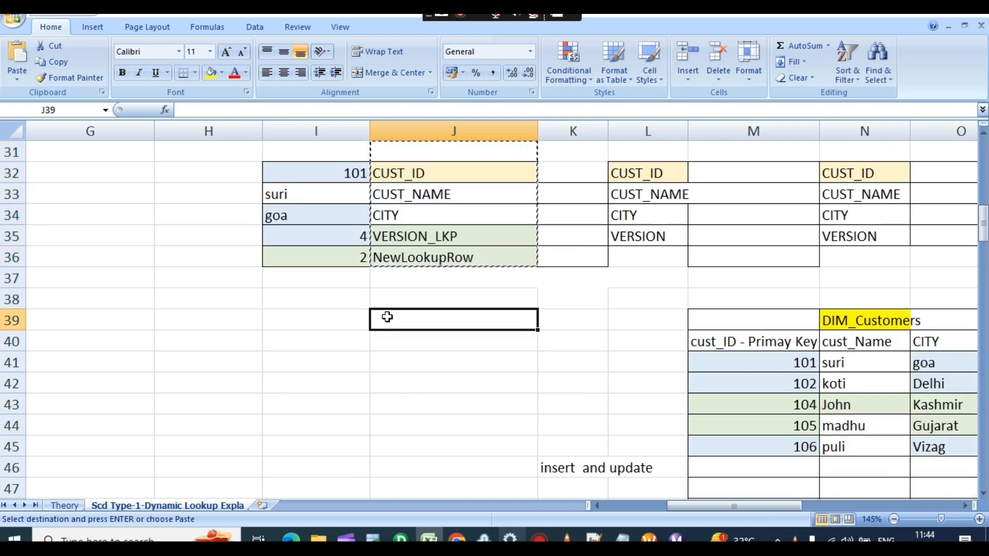
{"action": "key", "text": "ctrl+v"}
{"action": "double_click", "coordinate": [493, 316]}
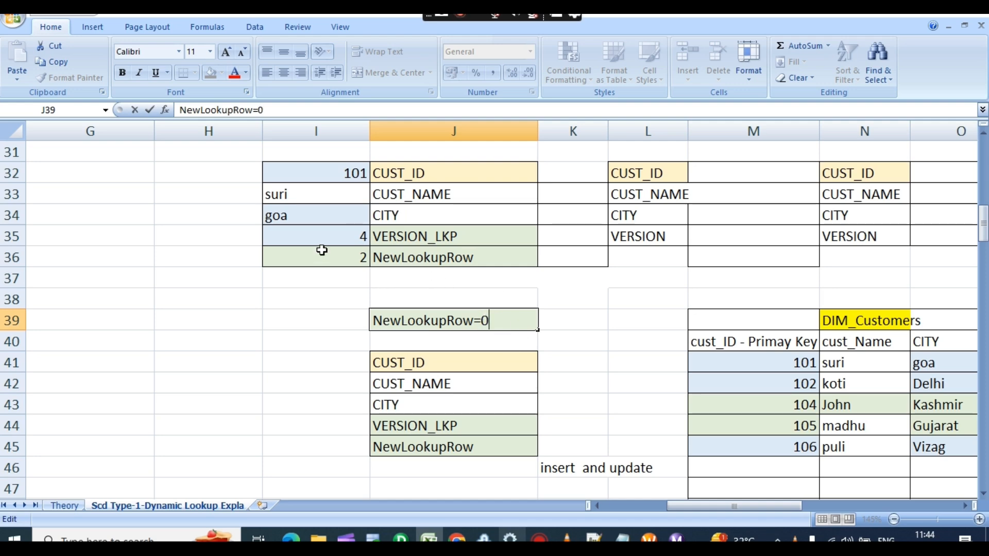
Copy the record values from I32:I36 to I41:I45 beside the NewLookupRow=0 group's labels
{"action": "scroll", "coordinate": [320, 250], "scroll_direction": "up", "scroll_amount": 1}
{"action": "left_click_drag", "start_coordinate": [322, 242], "coordinate": [350, 316]}
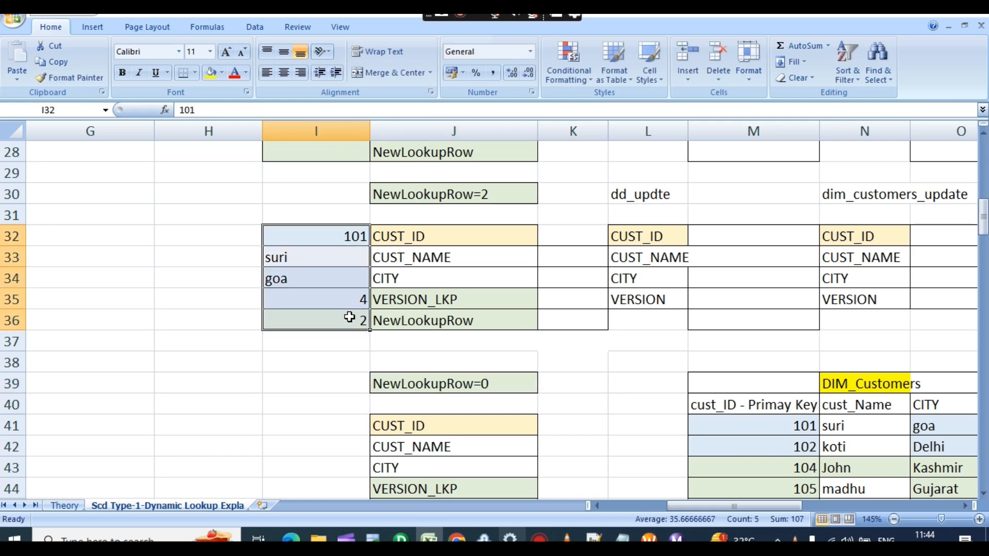
{"action": "key", "text": "ctrl+c"}
{"action": "scroll", "coordinate": [335, 350], "scroll_direction": "down", "scroll_amount": 1}
{"action": "left_click", "coordinate": [336, 356]}
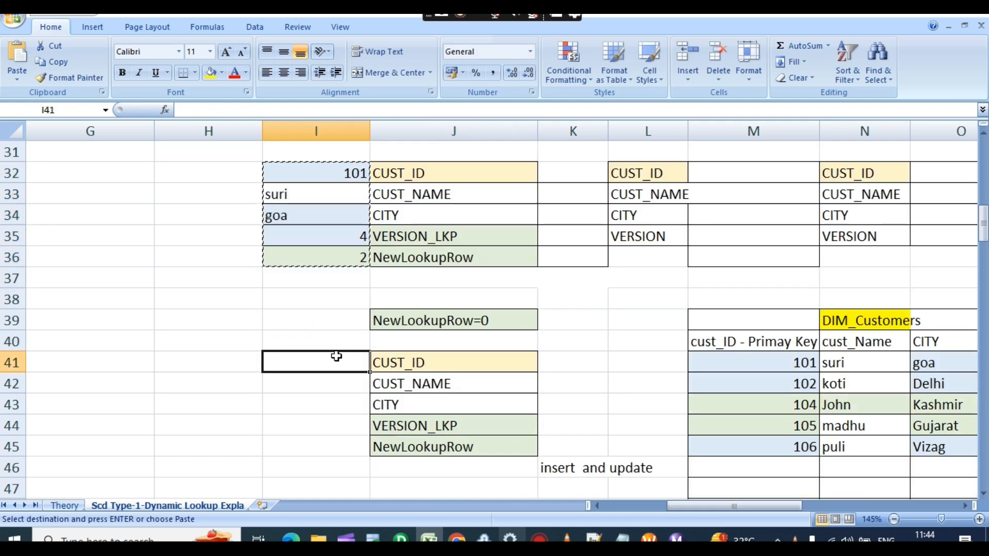
{"action": "key", "text": "ctrl+v"}
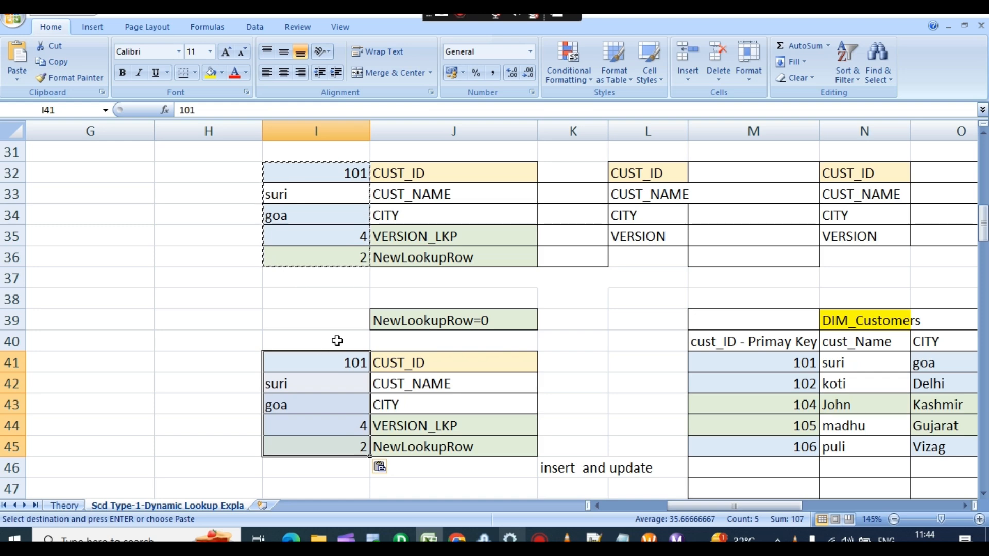
Label cell J40 below the NewLookupRow=0 heading as "default grp"
{"action": "left_click", "coordinate": [399, 343]}
{"action": "type", "text": "de"}
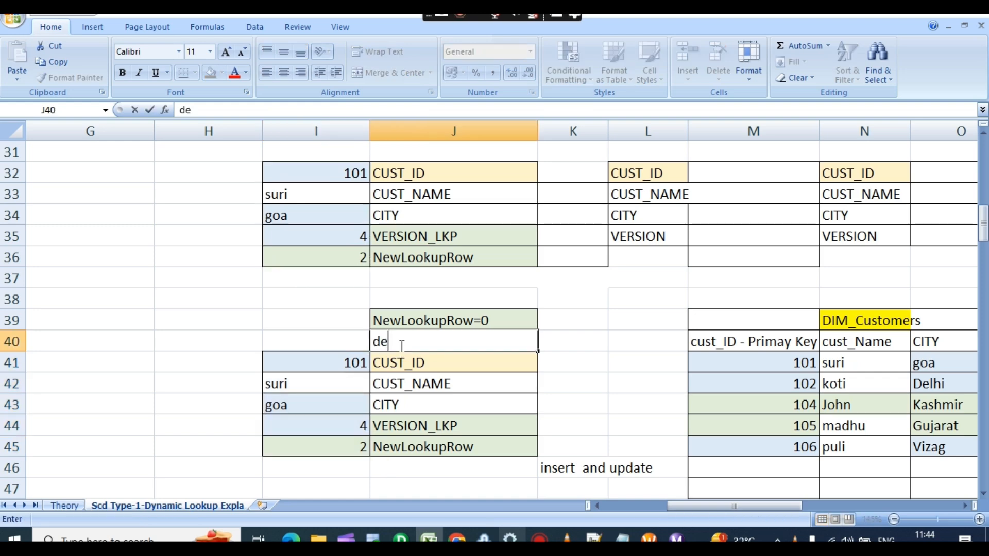
{"action": "type", "text": "g"}
{"action": "type", "text": "ault grpo"}
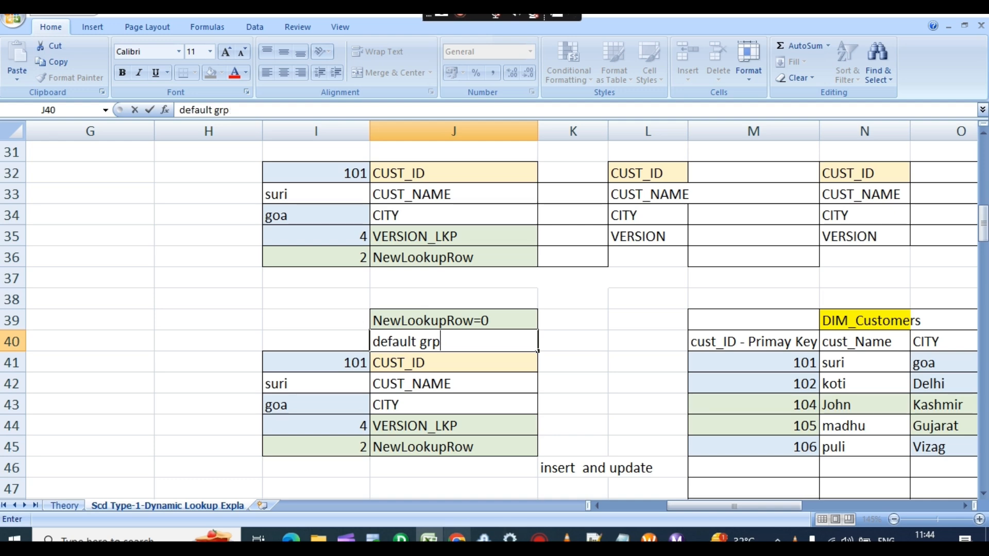
Switch to the Informatica Mapping Designer and examine the ports of the RTRTRANS router's DEFAULT1 group
{"action": "left_click", "coordinate": [401, 539]}
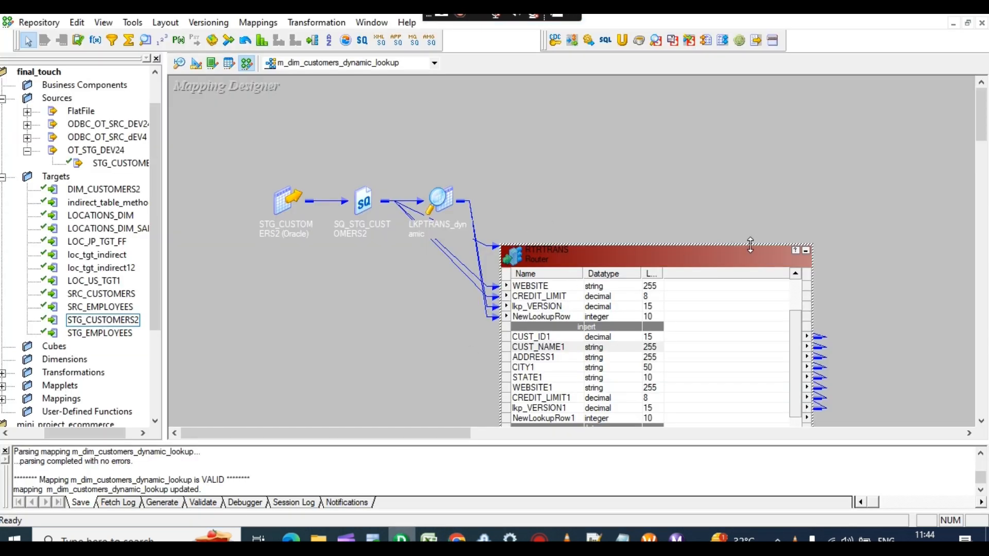
{"action": "left_click_drag", "start_coordinate": [648, 253], "coordinate": [582, 115]}
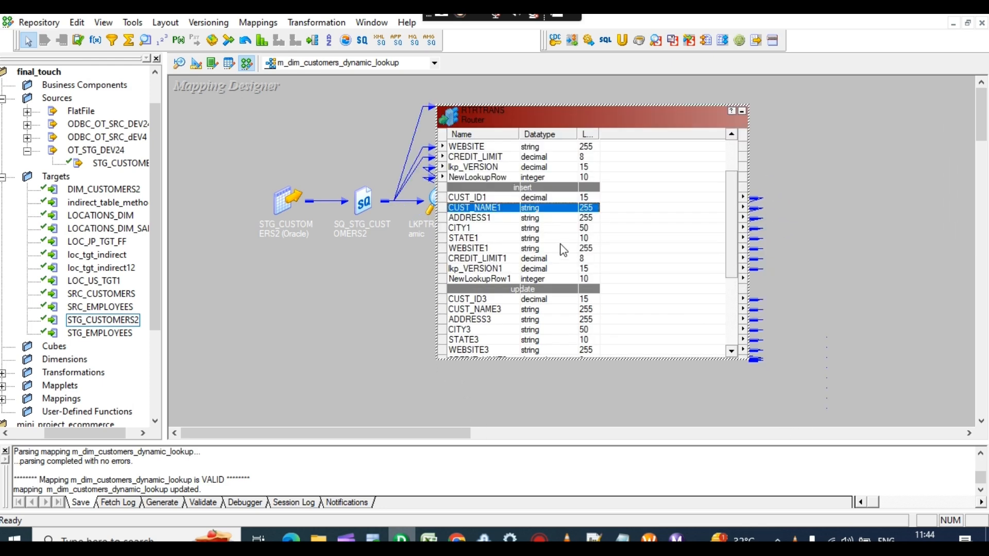
{"action": "scroll", "coordinate": [562, 250], "scroll_direction": "down", "scroll_amount": 5}
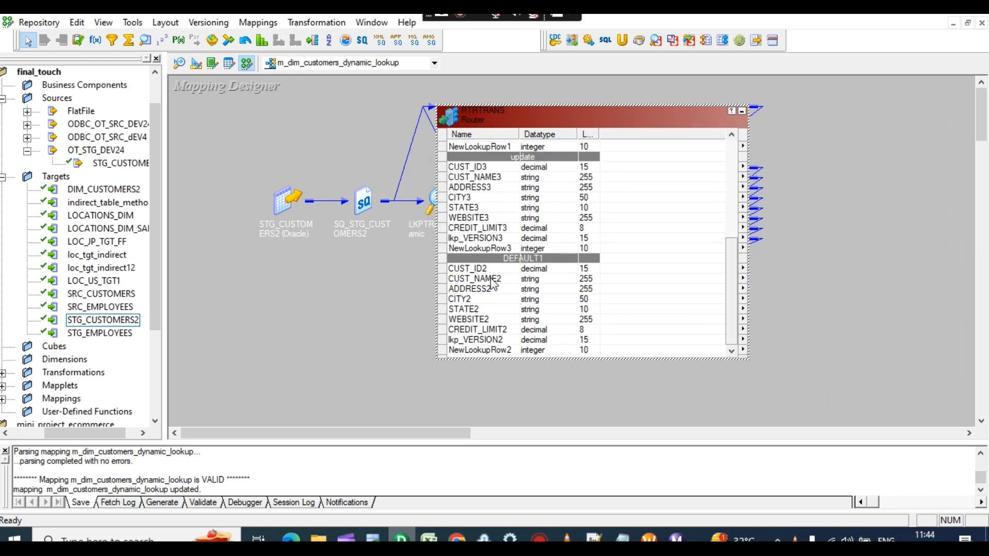
{"action": "left_click", "coordinate": [493, 280]}
{"action": "left_click", "coordinate": [466, 339]}
{"action": "left_click", "coordinate": [480, 290]}
{"action": "left_click", "coordinate": [490, 309]}
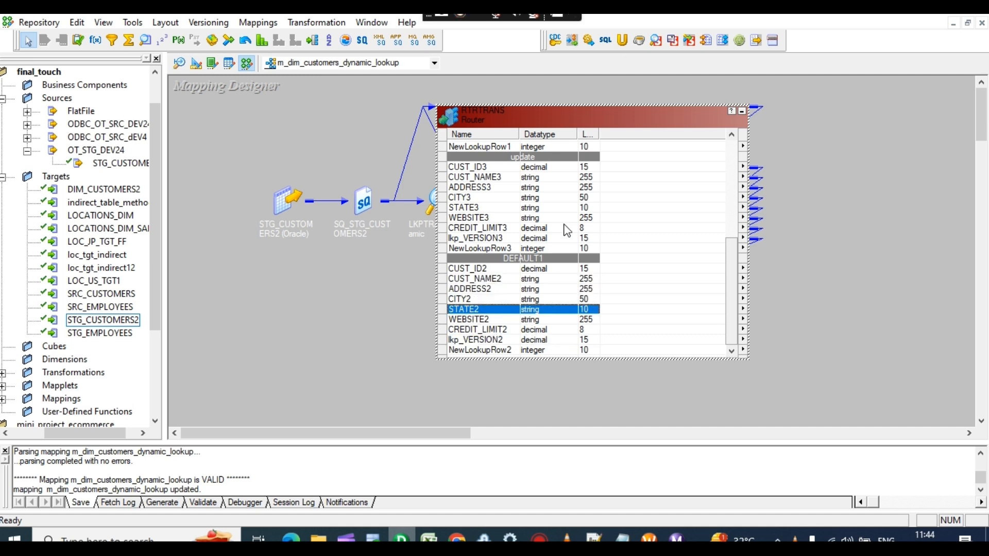
Collapse the RTRTRANS router to an icon and rearrange it with the insert and update strategies and targets into two separate branches
{"action": "left_click", "coordinate": [742, 111]}
{"action": "left_click_drag", "start_coordinate": [590, 265], "coordinate": [681, 166]}
{"action": "left_click_drag", "start_coordinate": [675, 265], "coordinate": [796, 188]}
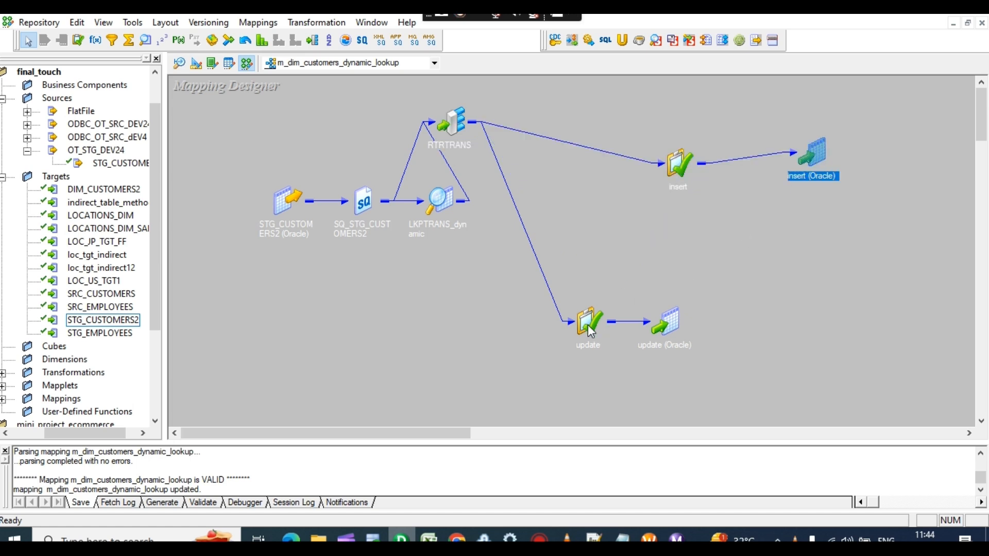
{"action": "left_click_drag", "start_coordinate": [588, 330], "coordinate": [703, 258]}
{"action": "left_click_drag", "start_coordinate": [673, 319], "coordinate": [826, 238]}
{"action": "left_click_drag", "start_coordinate": [706, 253], "coordinate": [680, 267]}
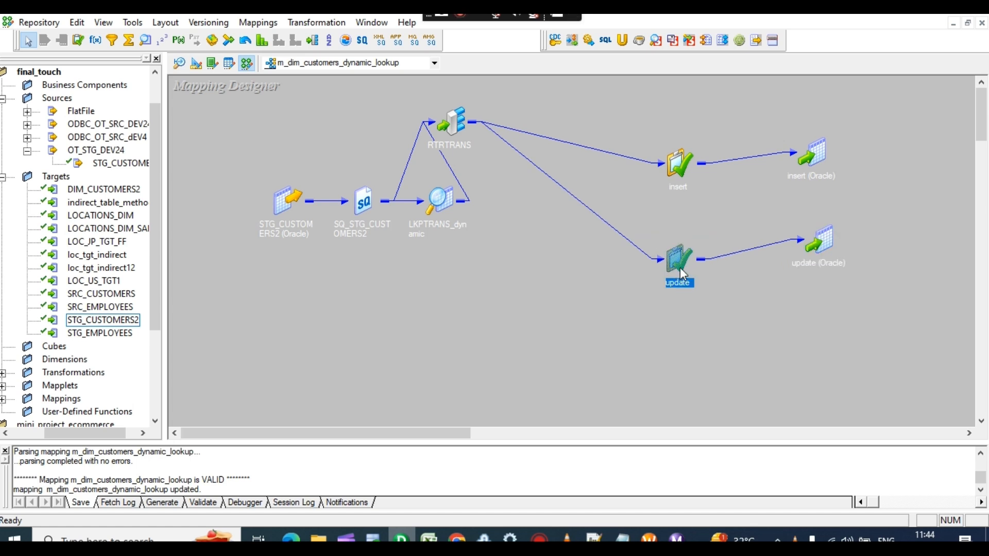
{"action": "left_click_drag", "start_coordinate": [454, 130], "coordinate": [509, 135]}
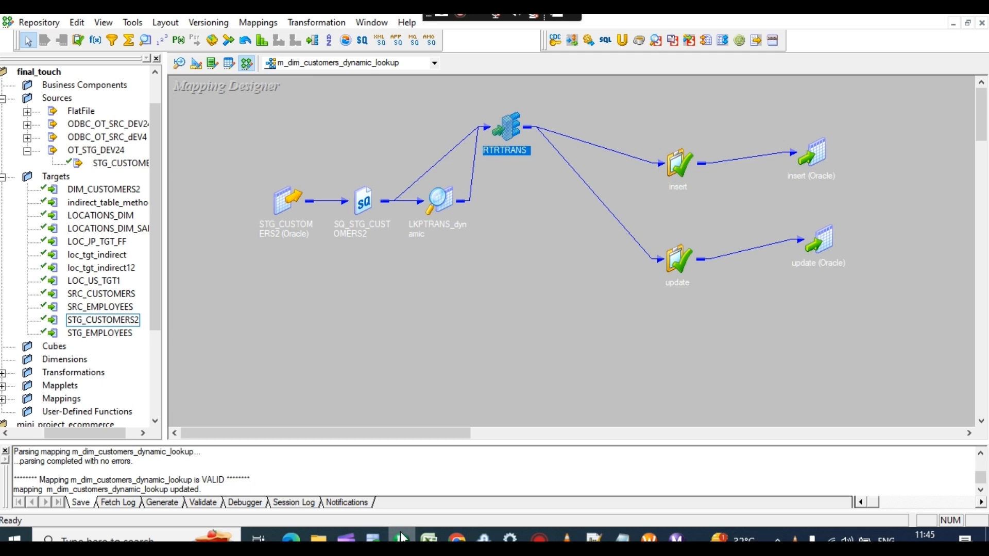
Switch back to the Excel workbook and review the third source record in A13:D13 of the customer table
{"action": "left_click", "coordinate": [429, 539]}
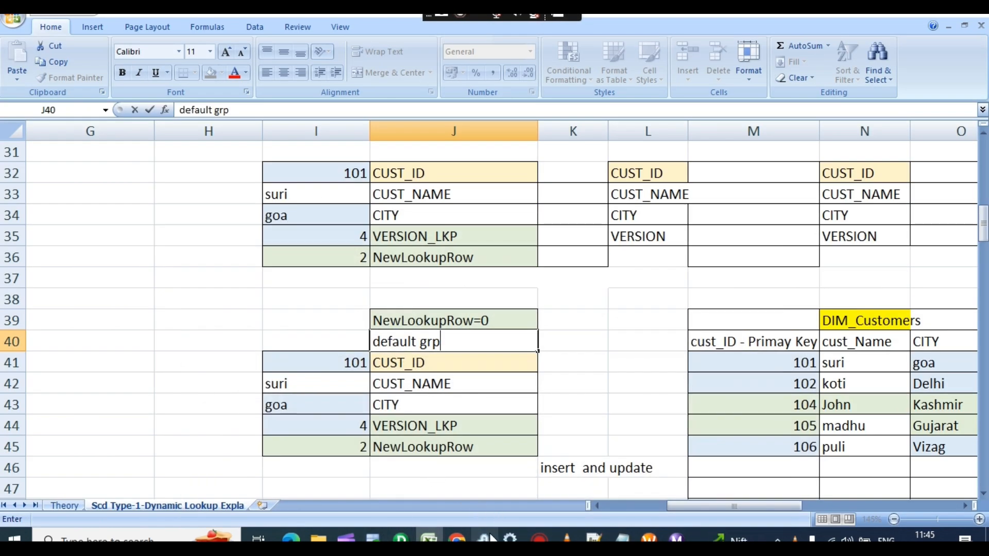
{"action": "left_click", "coordinate": [428, 539]}
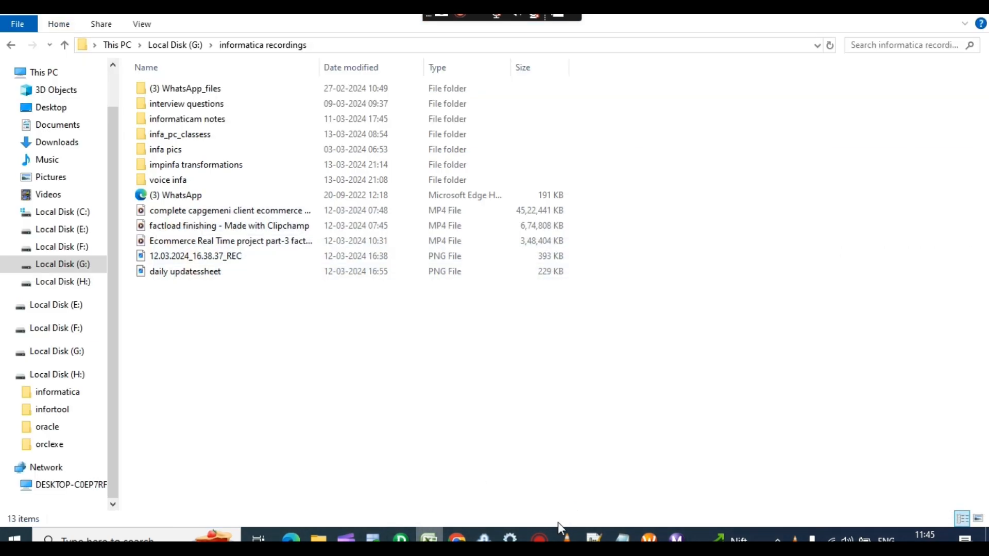
{"action": "left_click", "coordinate": [428, 539]}
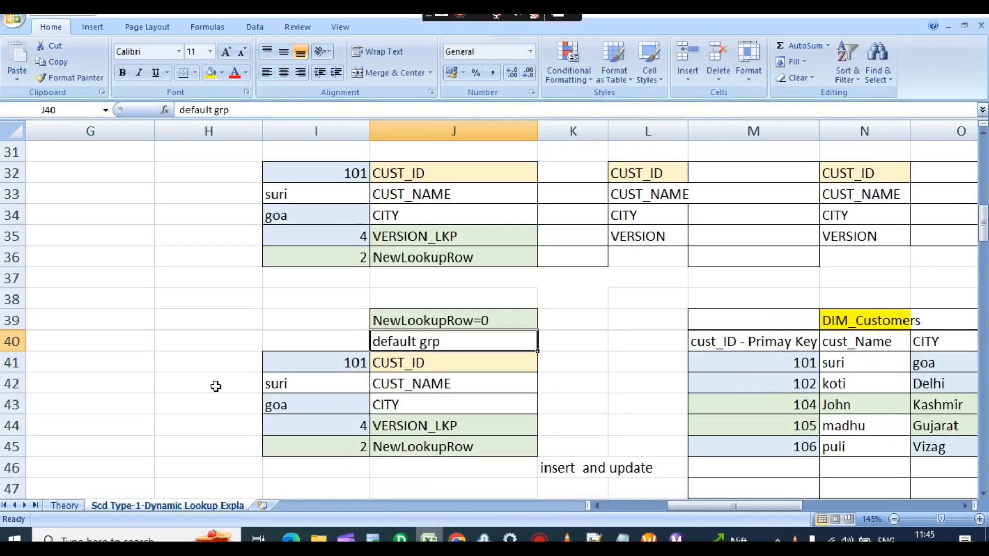
{"action": "scroll", "coordinate": [383, 352], "scroll_direction": "up", "scroll_amount": 2}
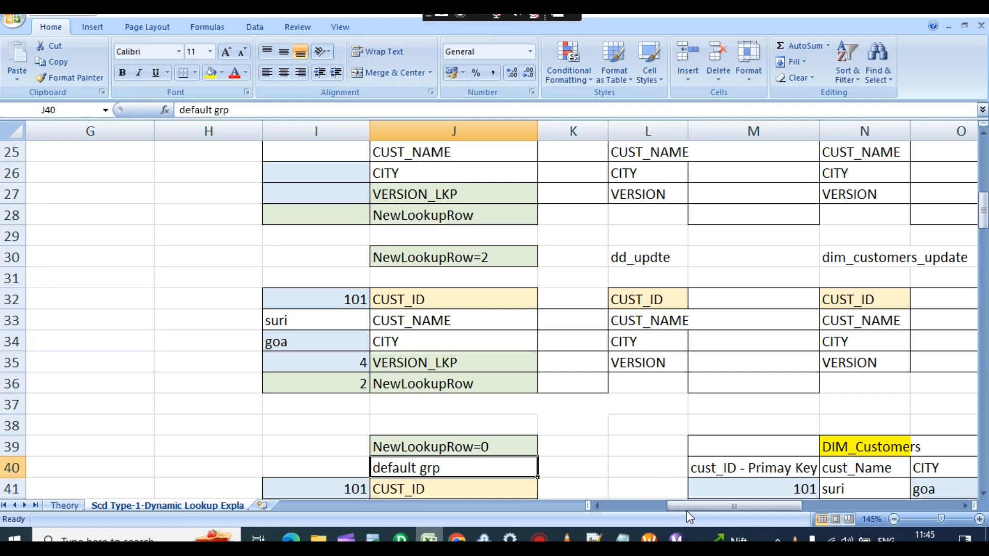
{"action": "left_click_drag", "start_coordinate": [682, 514], "coordinate": [628, 507]}
{"action": "scroll", "coordinate": [325, 369], "scroll_direction": "down", "scroll_amount": 10}
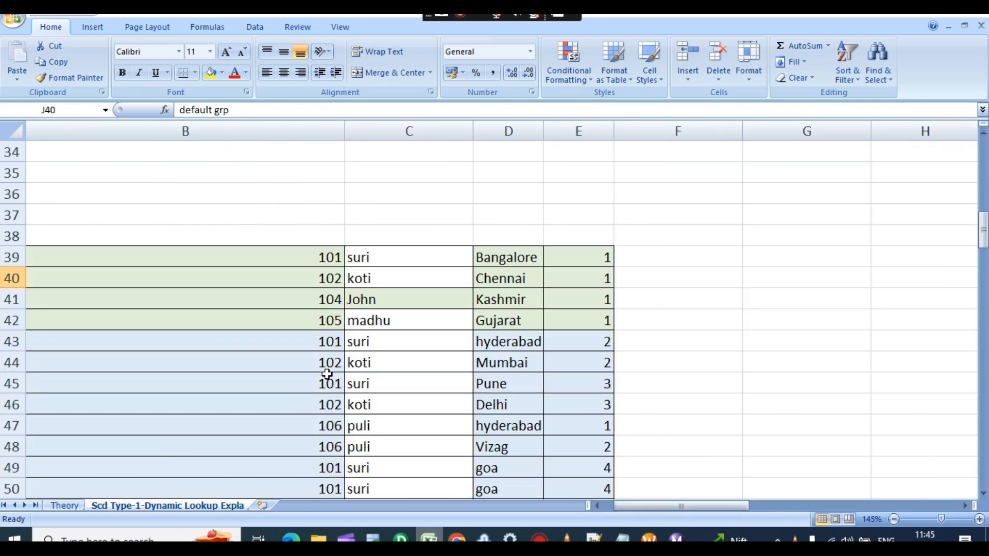
{"action": "scroll", "coordinate": [327, 374], "scroll_direction": "down", "scroll_amount": 2}
{"action": "scroll", "coordinate": [526, 470], "scroll_direction": "up", "scroll_amount": 9}
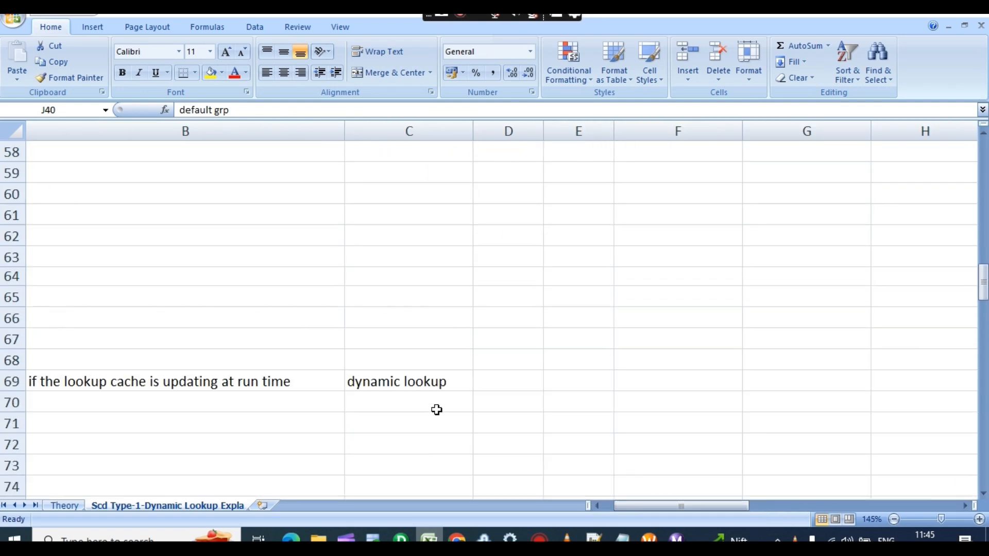
{"action": "scroll", "coordinate": [382, 352], "scroll_direction": "up", "scroll_amount": 11}
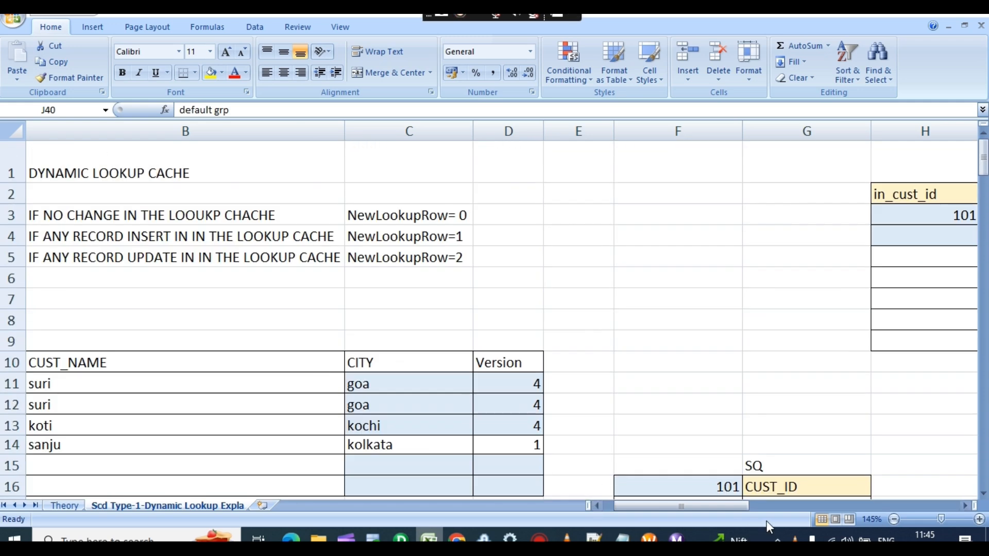
{"action": "left_click_drag", "start_coordinate": [714, 511], "coordinate": [650, 510]}
{"action": "scroll", "coordinate": [143, 433], "scroll_direction": "down", "scroll_amount": 2}
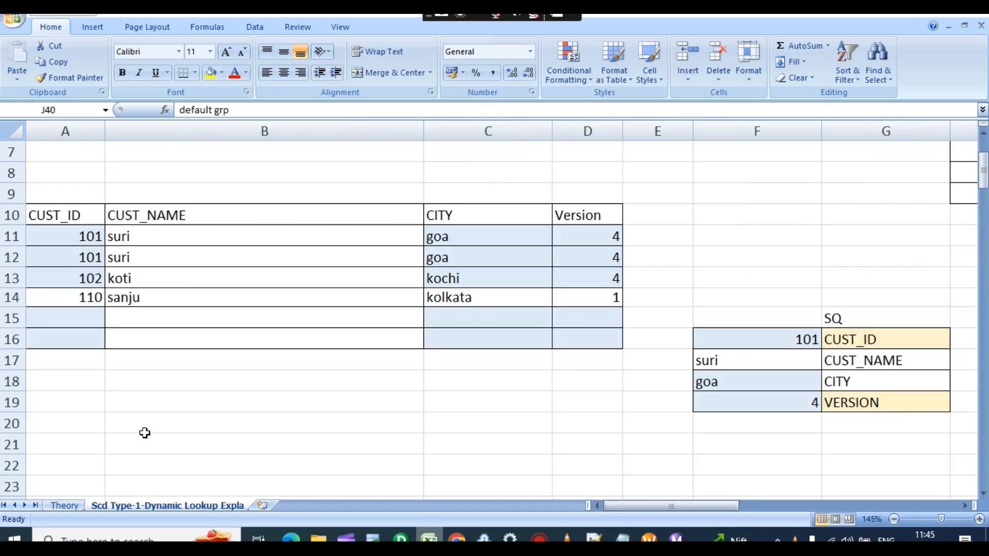
{"action": "left_click", "coordinate": [92, 278]}
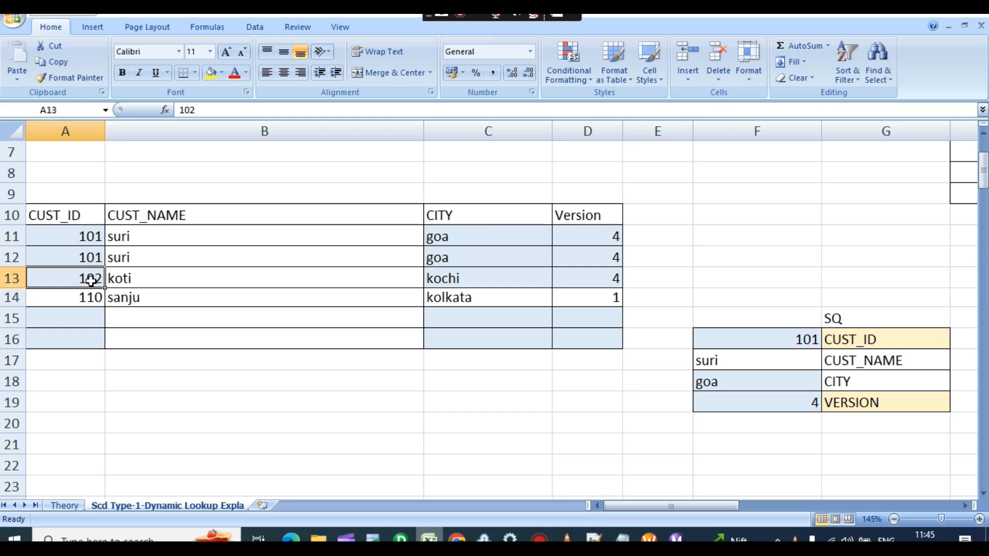
{"action": "left_click", "coordinate": [102, 314]}
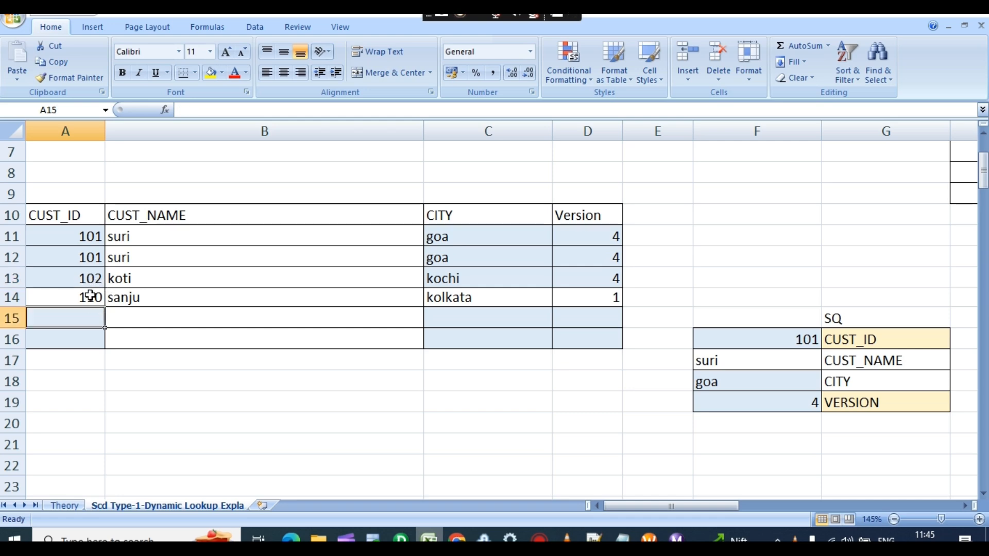
{"action": "left_click", "coordinate": [93, 279]}
{"action": "left_click_drag", "start_coordinate": [93, 279], "coordinate": [593, 271]}
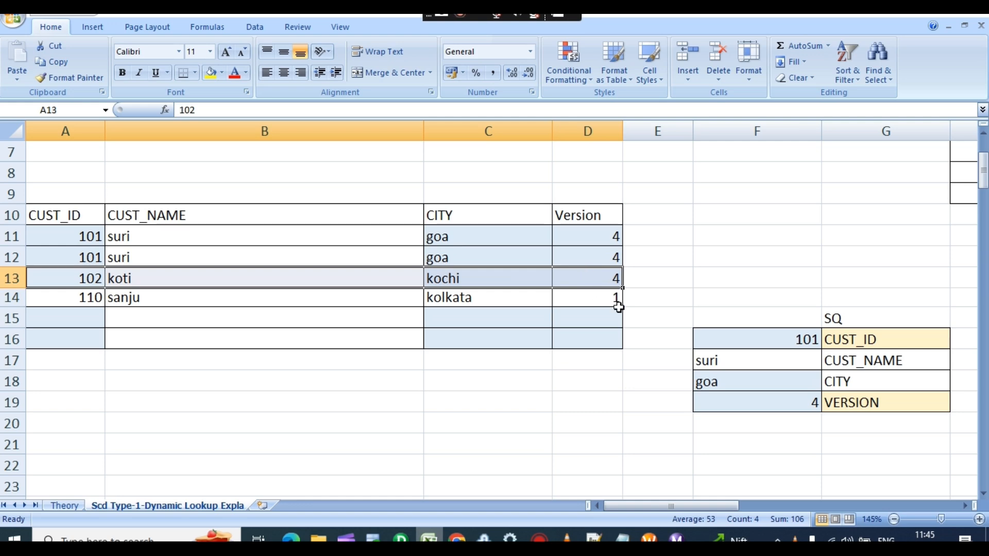
Copy the third source record's CUST_ID from A13 into F16 of the SQ block
{"action": "left_click", "coordinate": [88, 282]}
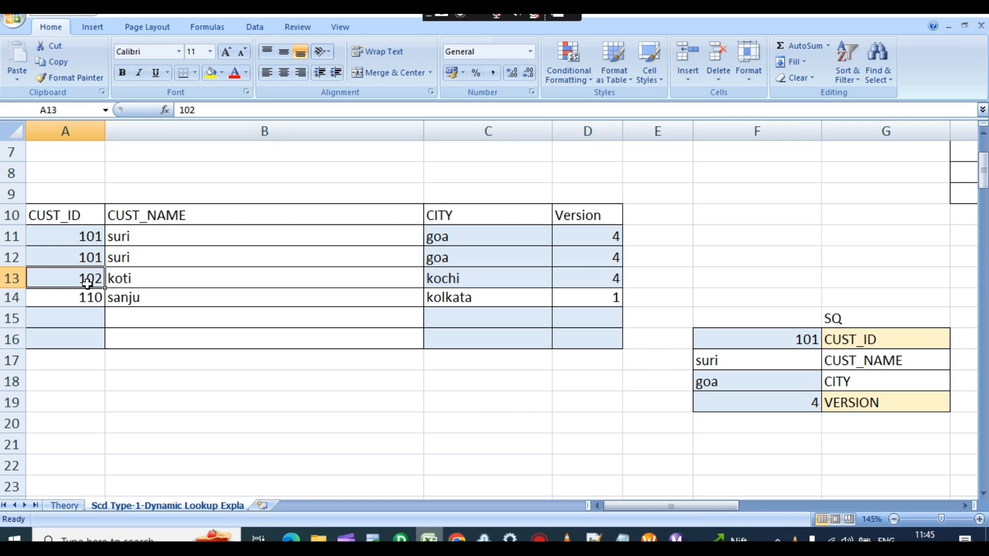
{"action": "key", "text": "ctrl+c"}
{"action": "left_click", "coordinate": [800, 343]}
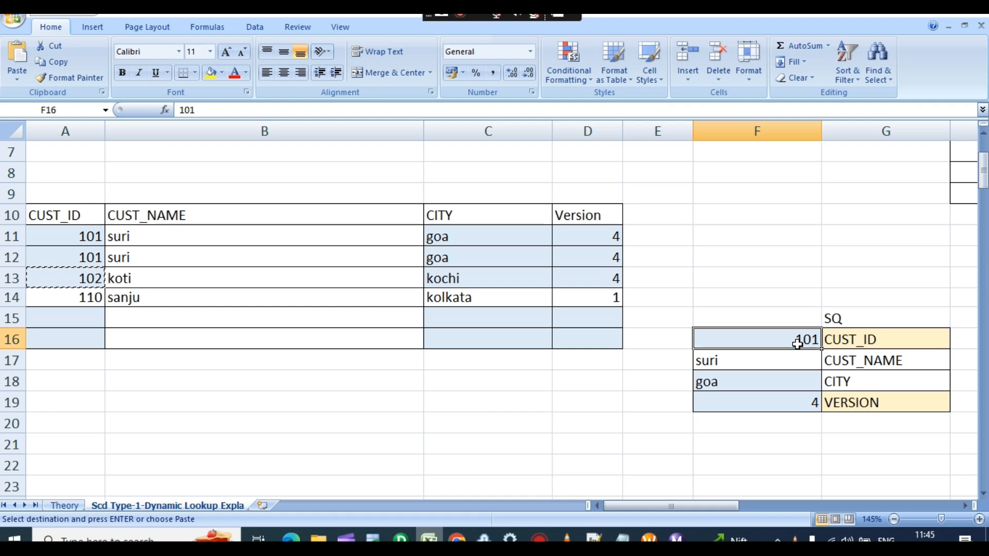
{"action": "key", "text": "ctrl+c"}
{"action": "left_click", "coordinate": [67, 280]}
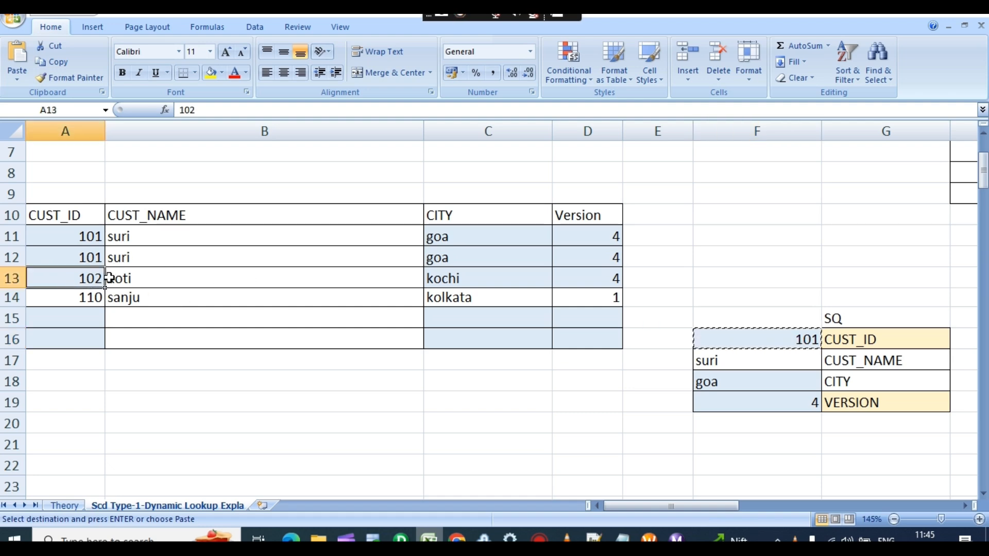
{"action": "key", "text": "ctrl+c"}
{"action": "left_click", "coordinate": [782, 339]}
{"action": "key", "text": "ctrl+v"}
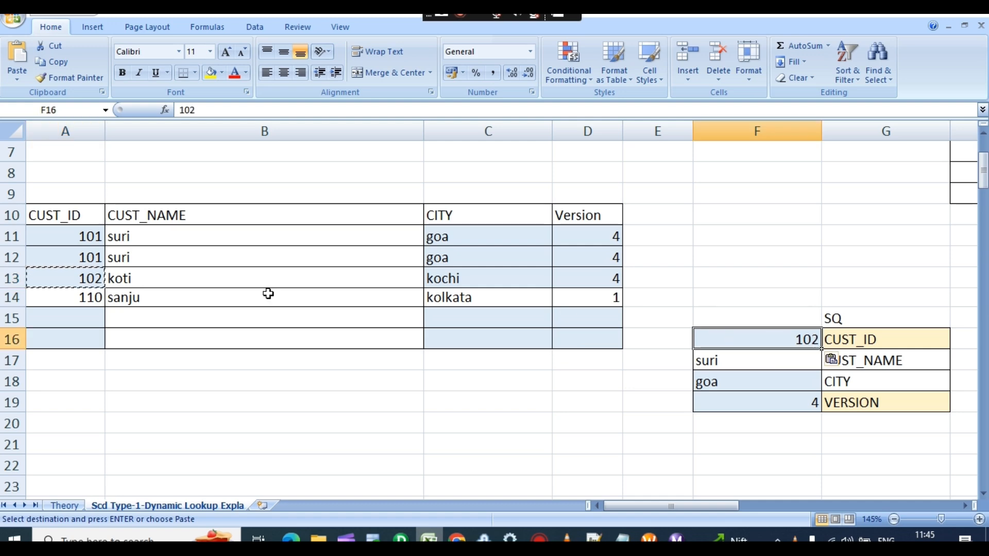
Copy the third source record's name, city kochi and version 4 from B13:D13 into F17:F19 of the SQ block
{"action": "left_click", "coordinate": [137, 278]}
{"action": "key", "text": "ctrl+c"}
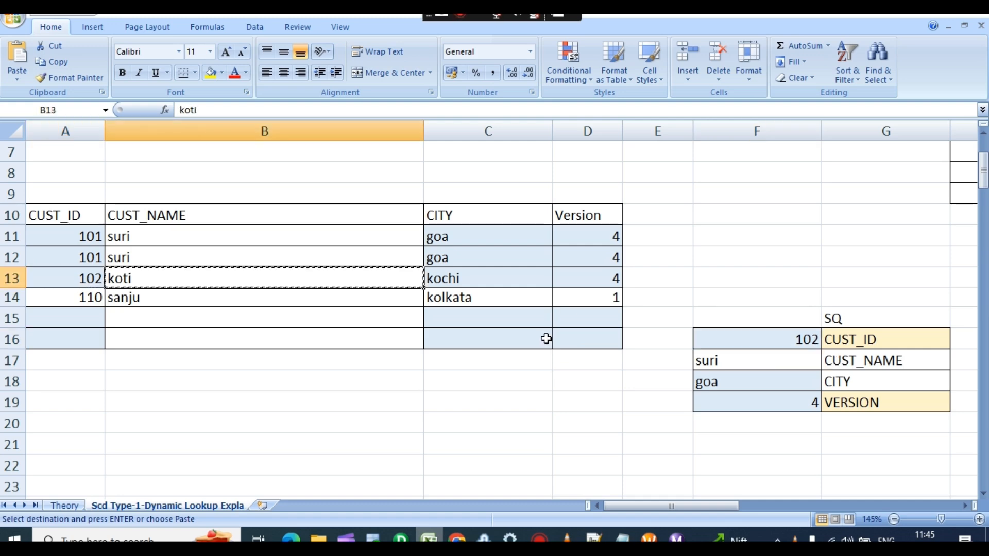
{"action": "left_click", "coordinate": [712, 360]}
{"action": "key", "text": "ctrl+v"}
{"action": "left_click", "coordinate": [448, 279]}
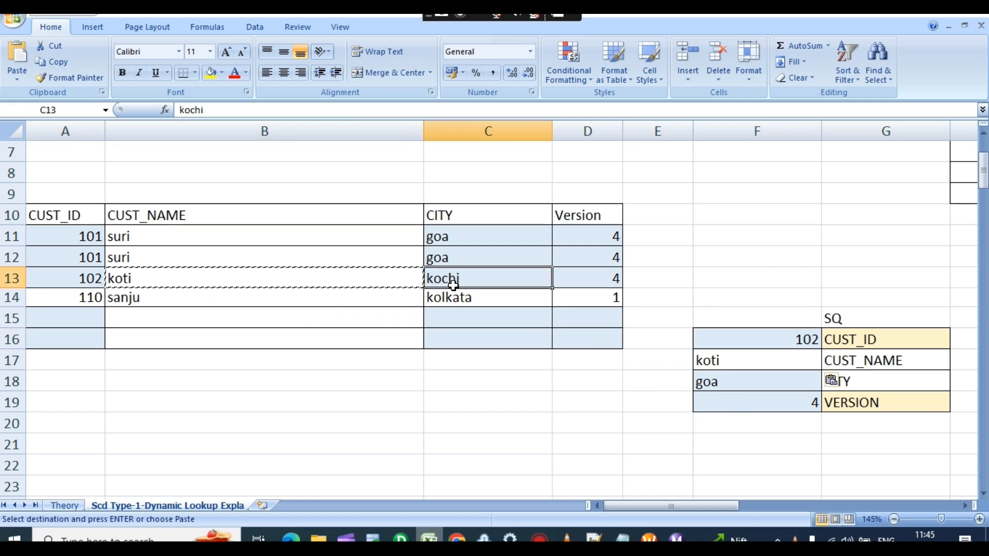
{"action": "key", "text": "ctrl+c"}
{"action": "left_click", "coordinate": [706, 384]}
{"action": "key", "text": "ctrl+v"}
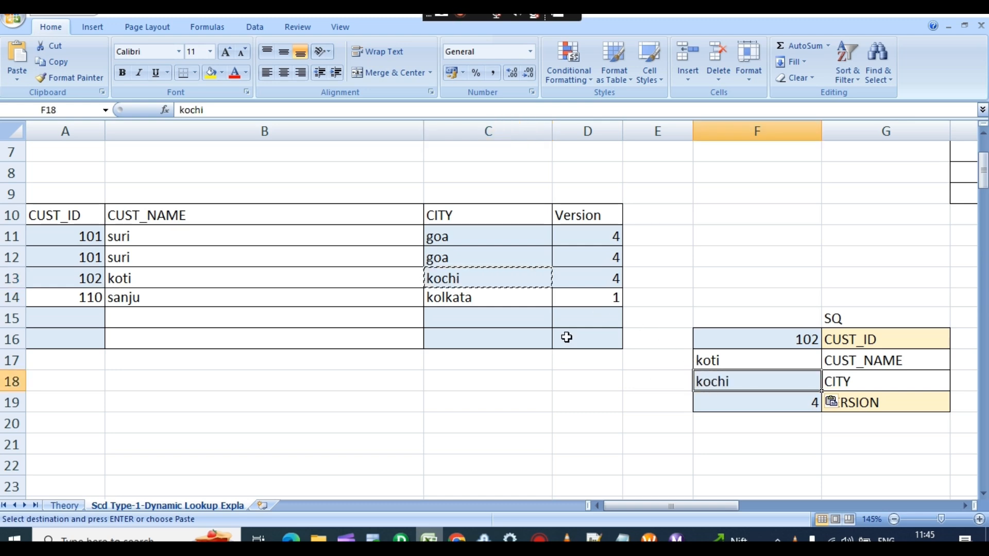
{"action": "left_click", "coordinate": [608, 280]}
{"action": "key", "text": "ctrl+c"}
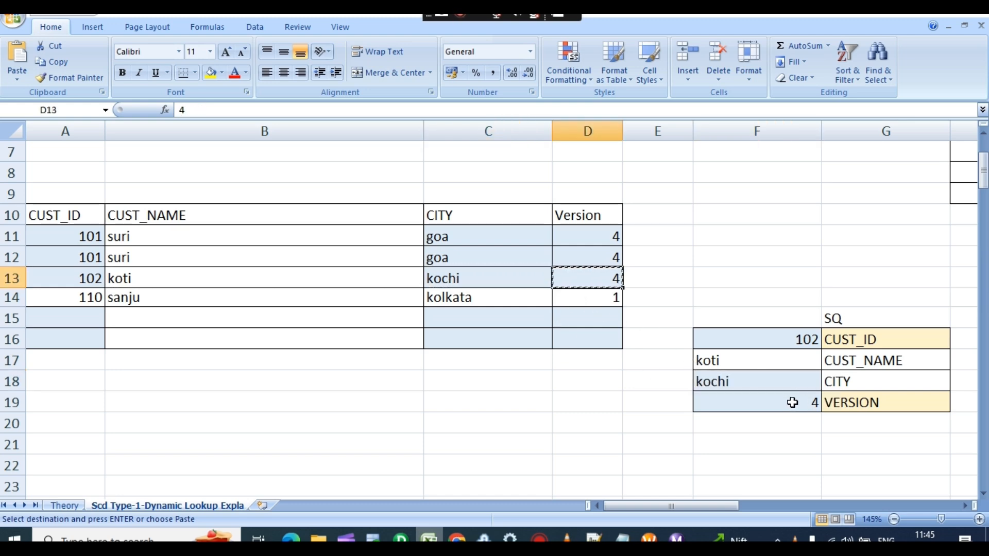
{"action": "left_click", "coordinate": [735, 403]}
Set in_cust_id in H3 of the dynamic lookup cache table to the third source record's CUST_ID
{"action": "left_click_drag", "start_coordinate": [709, 507], "coordinate": [745, 507]}
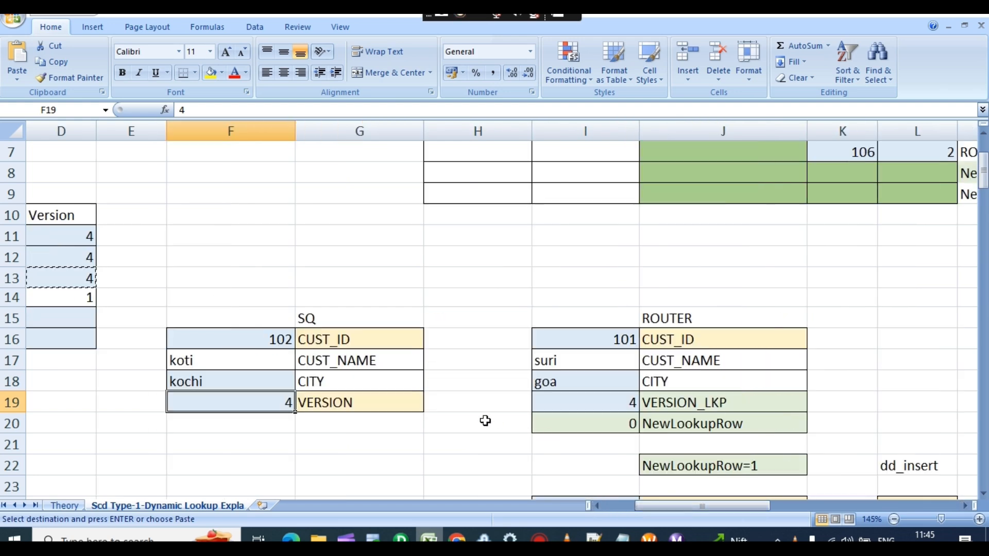
{"action": "scroll", "coordinate": [481, 410], "scroll_direction": "up", "scroll_amount": 1}
{"action": "scroll", "coordinate": [517, 228], "scroll_direction": "up", "scroll_amount": 1}
{"action": "left_click", "coordinate": [515, 215]}
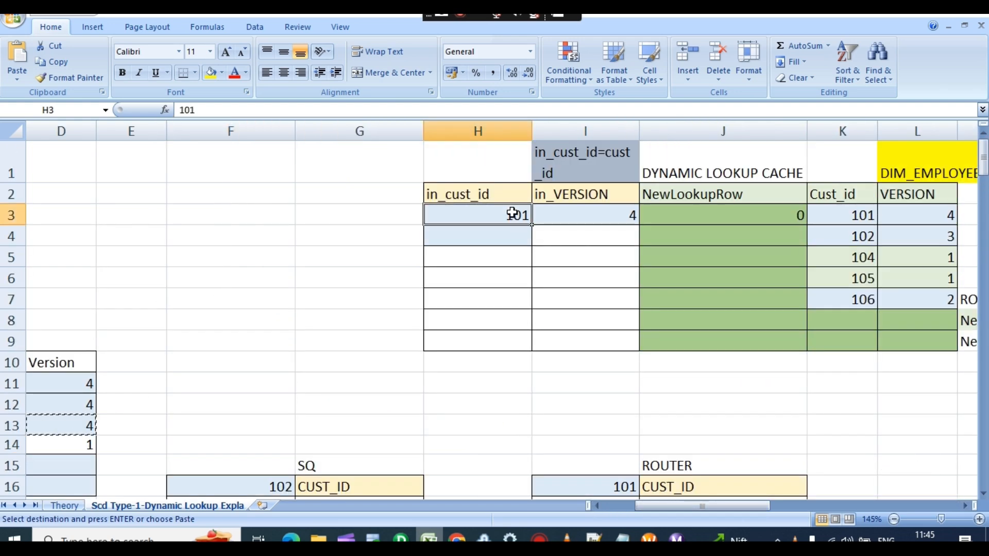
{"action": "type", "text": "1"}
{"action": "key", "text": "Tab"}
{"action": "type", "text": "2"}
{"action": "left_click", "coordinate": [519, 214]}
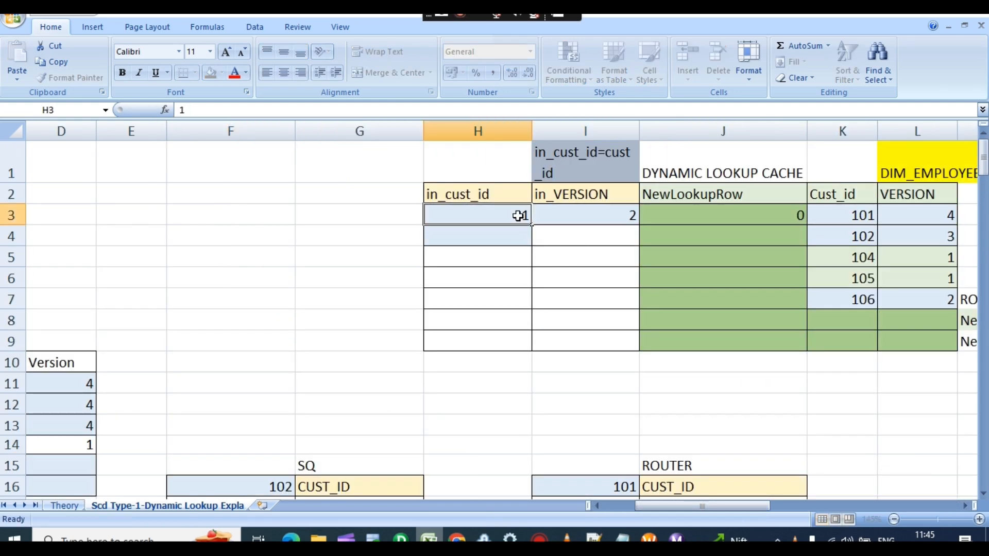
{"action": "type", "text": "1"}
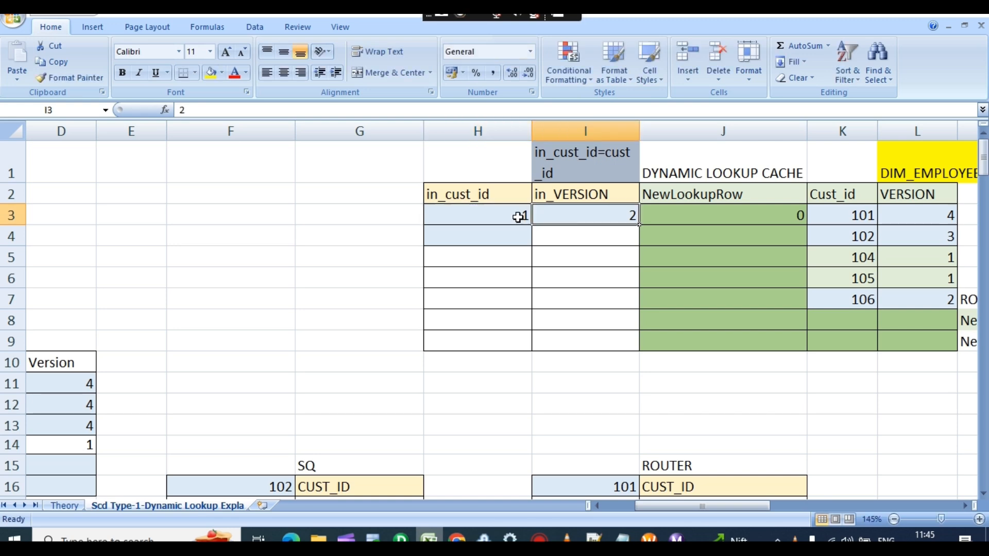
{"action": "double_click", "coordinate": [528, 217]}
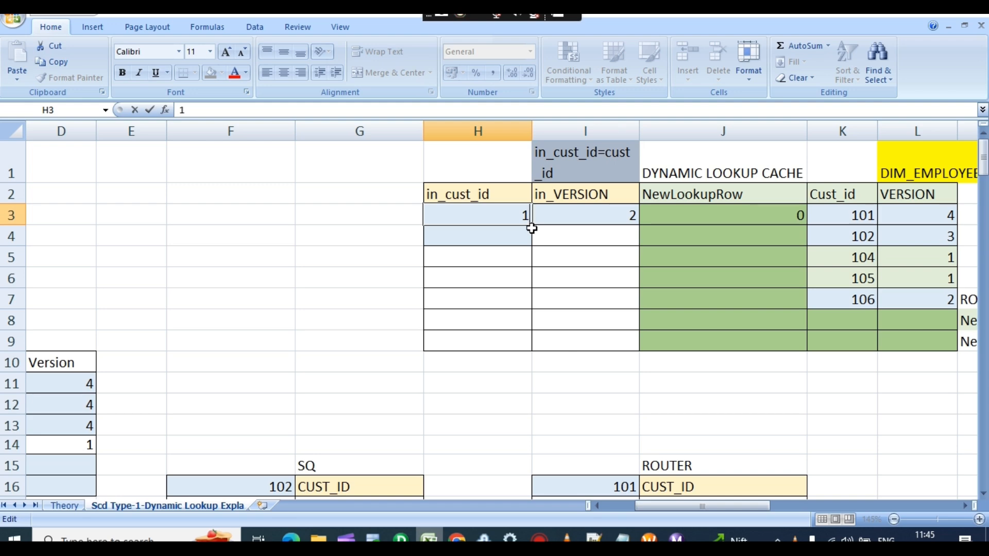
{"action": "type", "text": "02"}
Set in_VERSION in I3 of the dynamic lookup cache table to 4
{"action": "left_click", "coordinate": [636, 215]}
{"action": "double_click", "coordinate": [637, 215]}
{"action": "double_click", "coordinate": [638, 216]}
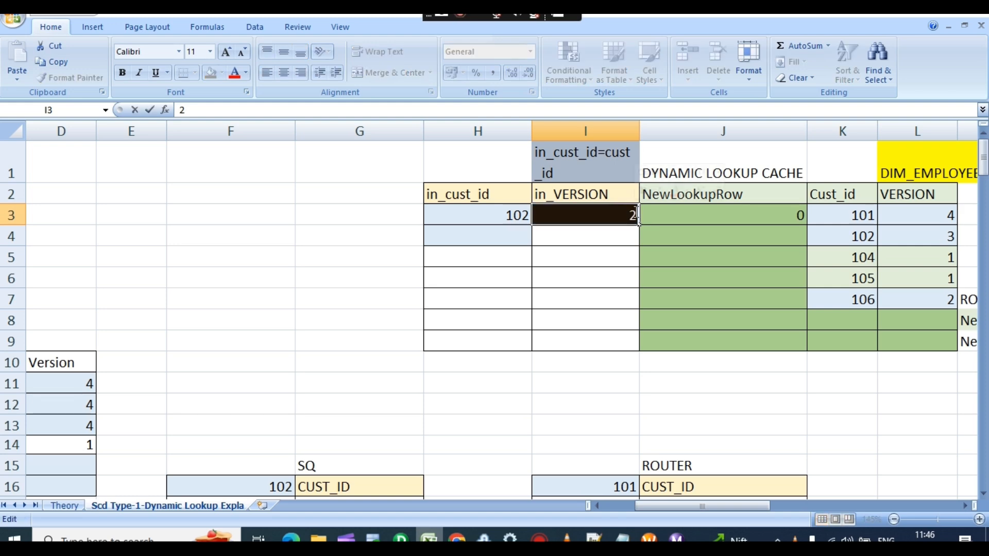
{"action": "type", "text": "4"}
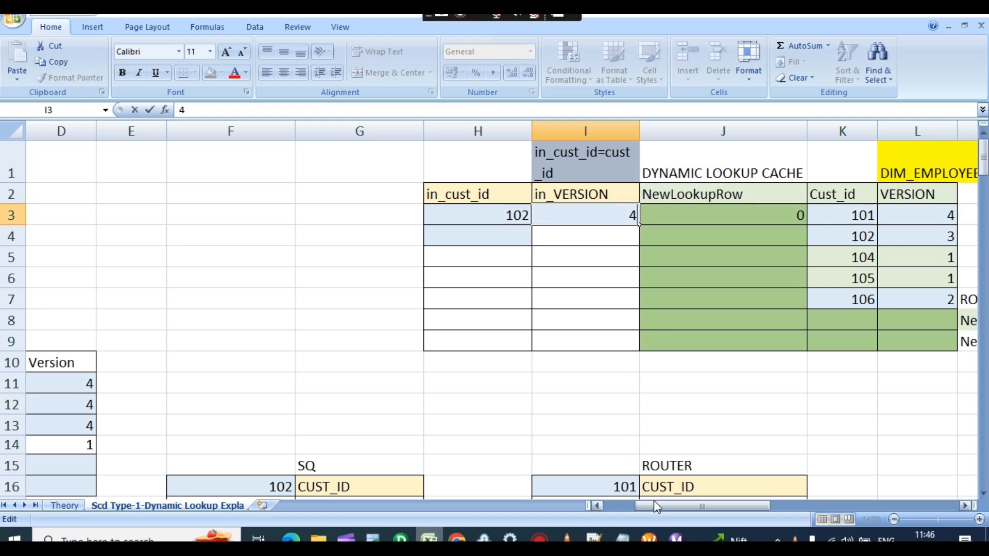
Compare the incoming in_VERSION in I3 with the cached version in L4 for the matching customer
{"action": "left_click_drag", "start_coordinate": [661, 508], "coordinate": [676, 510]}
{"action": "left_click_drag", "start_coordinate": [702, 214], "coordinate": [749, 293]}
{"action": "left_click", "coordinate": [755, 236]}
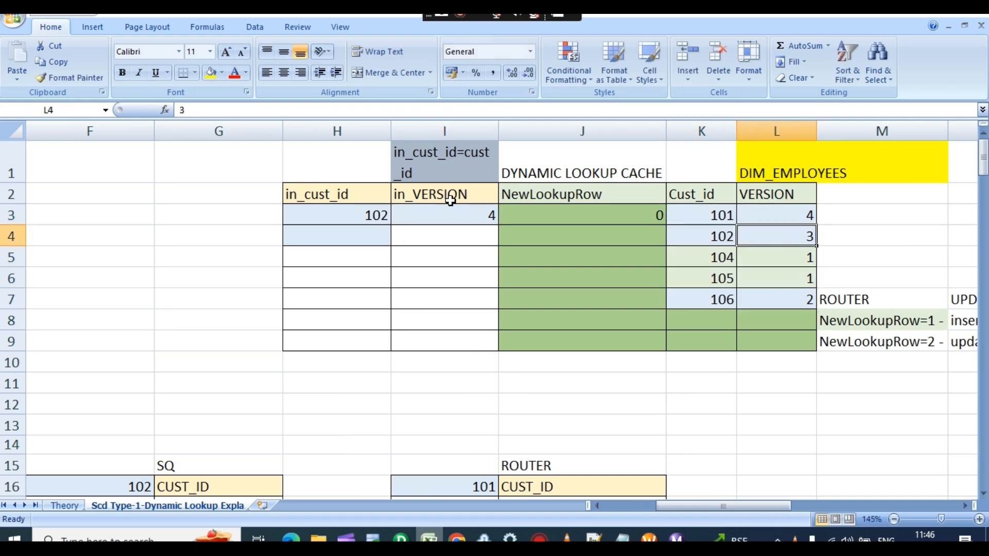
{"action": "left_click", "coordinate": [452, 211]}
{"action": "left_click", "coordinate": [772, 237]}
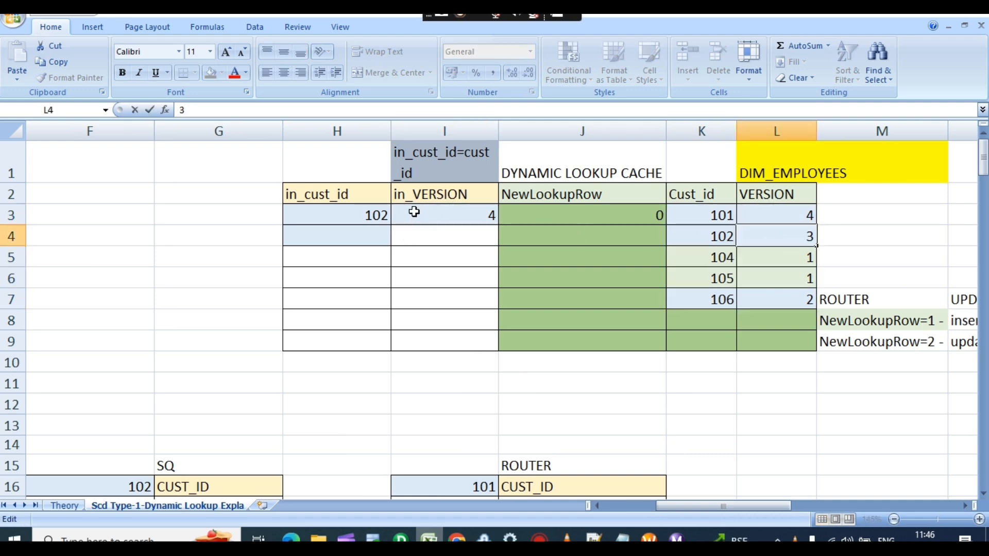
{"action": "left_click", "coordinate": [456, 212]}
{"action": "double_click", "coordinate": [794, 238]}
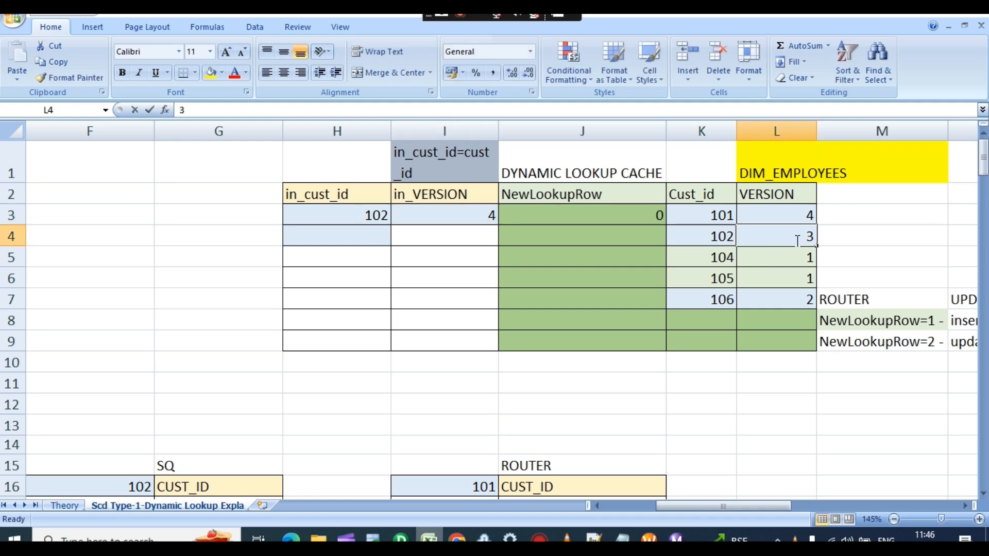
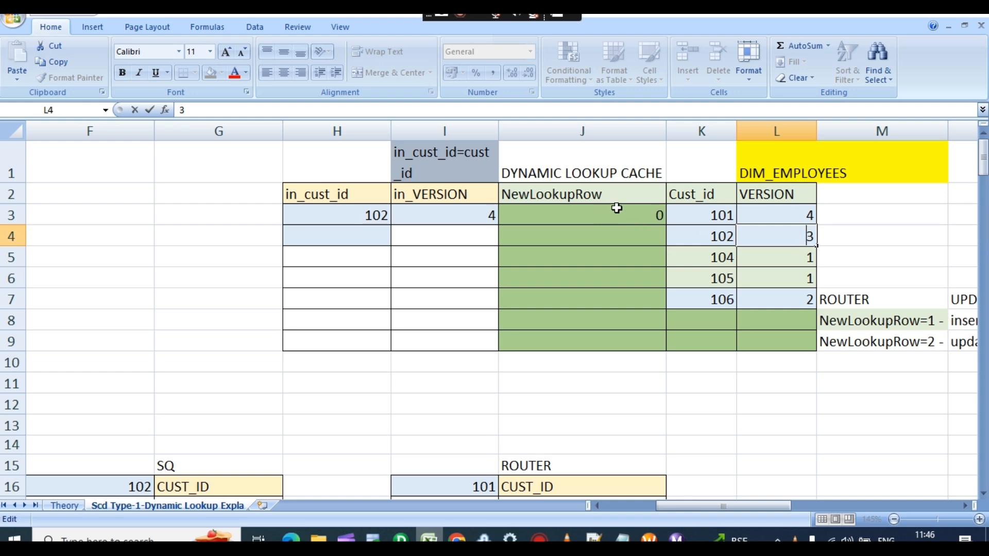
Set NewLookupRow in J3 to 2 and check the router's insert and update groups
{"action": "double_click", "coordinate": [653, 213]}
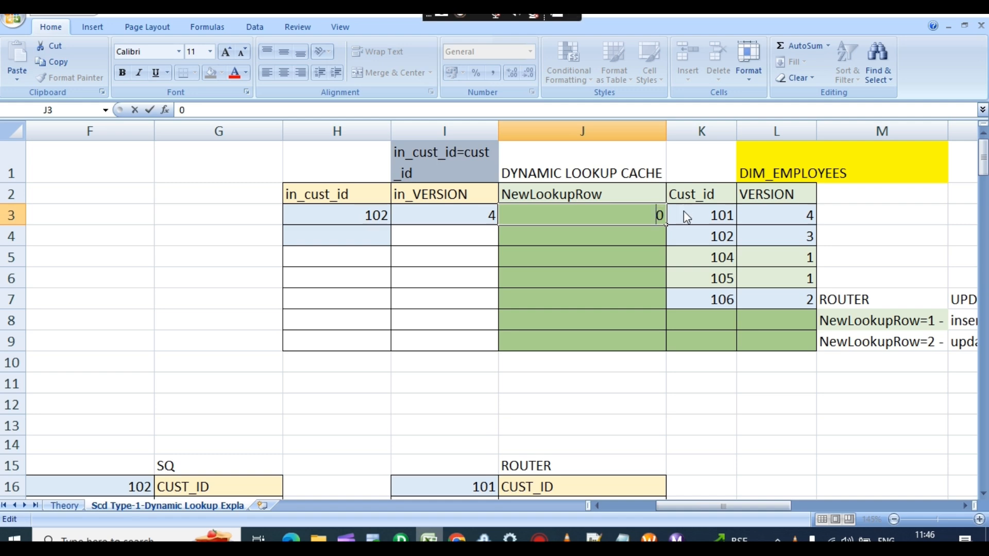
{"action": "key", "text": "Right"}
{"action": "scroll", "coordinate": [683, 212], "scroll_direction": "down", "scroll_amount": 5}
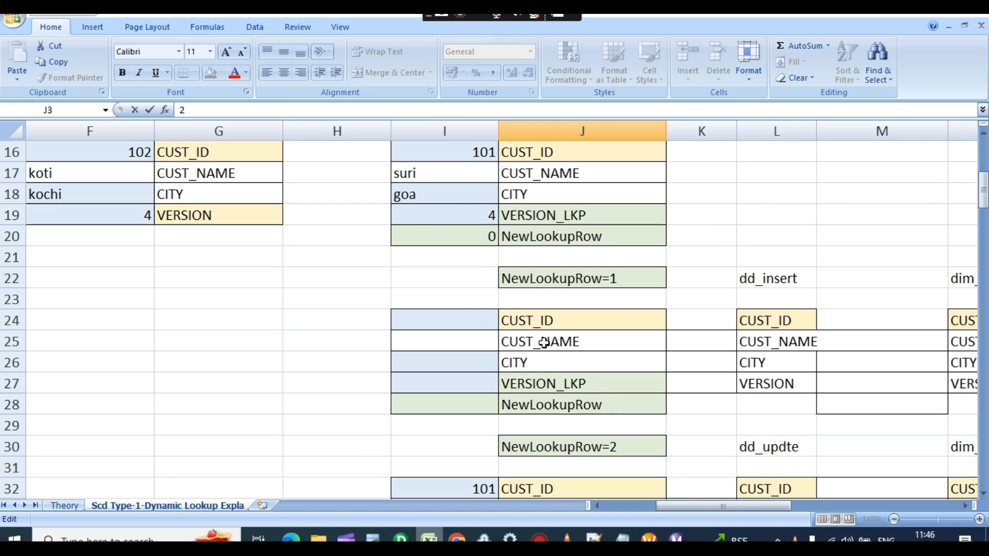
{"action": "scroll", "coordinate": [594, 374], "scroll_direction": "down", "scroll_amount": 2}
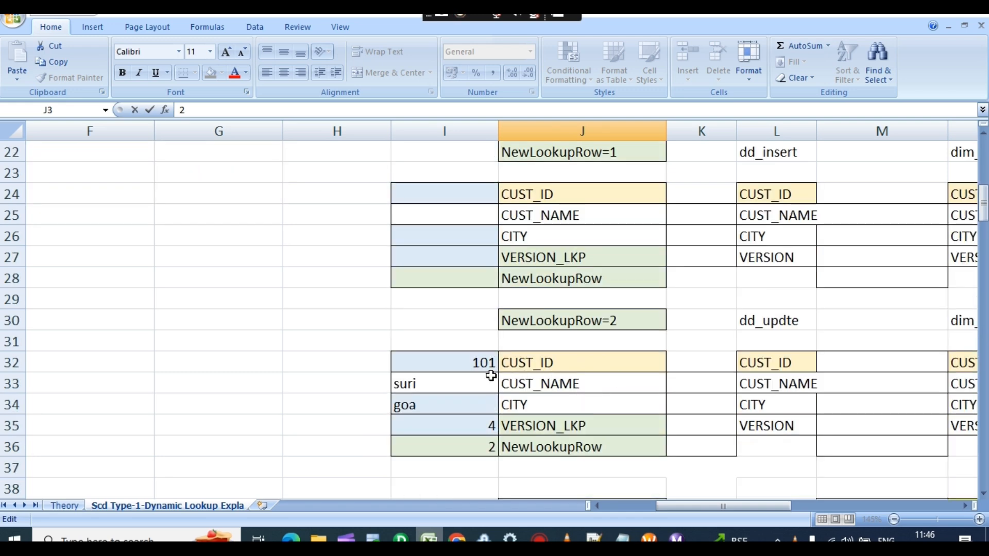
{"action": "scroll", "coordinate": [508, 350], "scroll_direction": "up", "scroll_amount": 2}
Copy the third source record A13:D13 over the matching customer's row M42:P42 in DIM_Customers
{"action": "left_click_drag", "start_coordinate": [678, 506], "coordinate": [626, 506]}
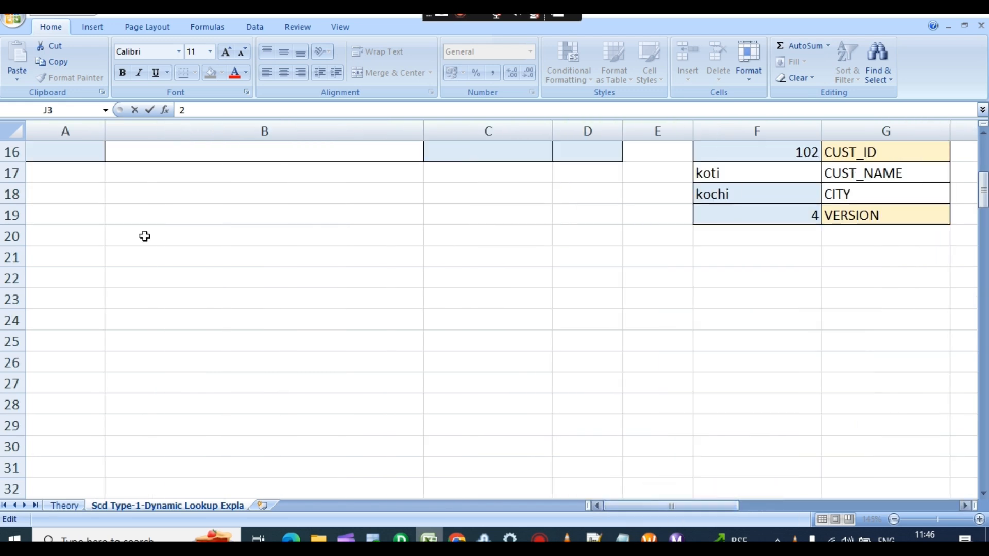
{"action": "scroll", "coordinate": [472, 365], "scroll_direction": "up", "scroll_amount": 1}
{"action": "scroll", "coordinate": [472, 364], "scroll_direction": "up", "scroll_amount": 3}
{"action": "left_click_drag", "start_coordinate": [88, 342], "coordinate": [592, 344]}
{"action": "key", "text": "ctrl+c"}
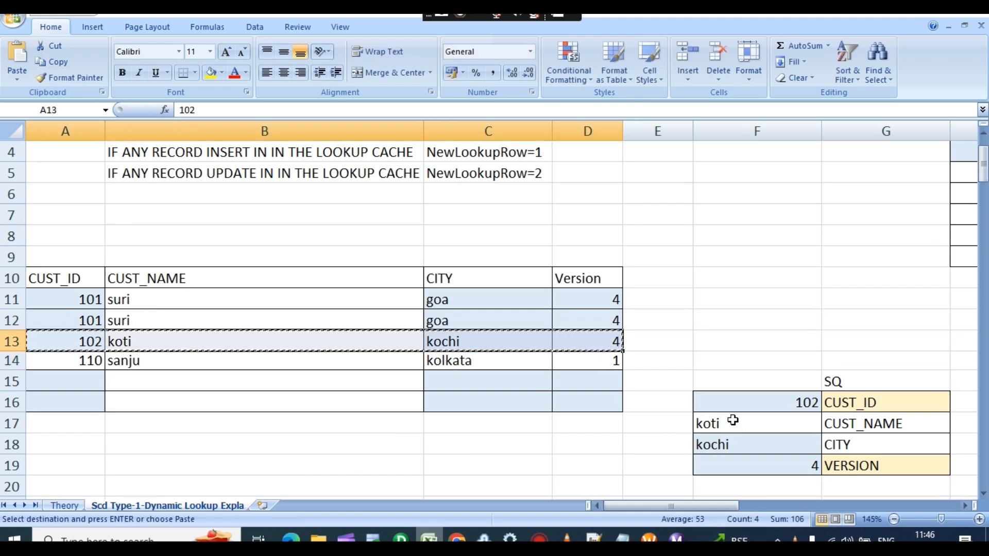
{"action": "scroll", "coordinate": [733, 420], "scroll_direction": "down", "scroll_amount": 3}
{"action": "left_click_drag", "start_coordinate": [679, 505], "coordinate": [768, 504]}
{"action": "scroll", "coordinate": [671, 423], "scroll_direction": "down", "scroll_amount": 7}
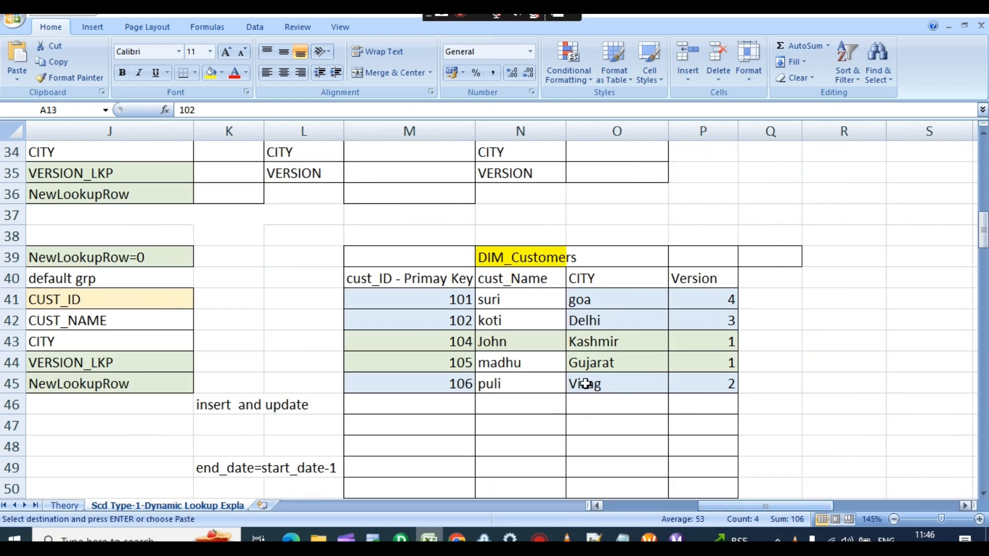
{"action": "left_click", "coordinate": [453, 324]}
{"action": "key", "text": "ctrl+v"}
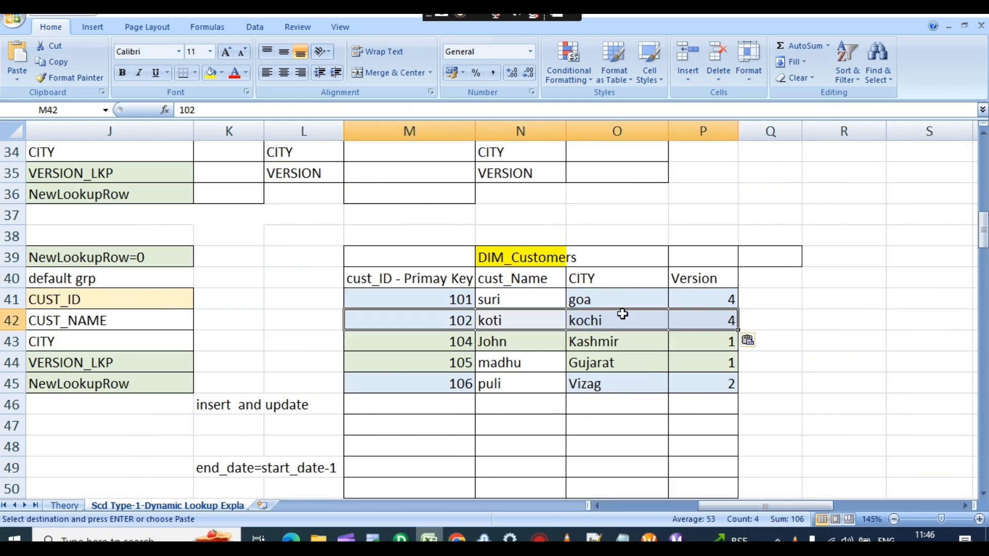
Copy the fourth source record's CUST_ID from A14 into F16 of the SQ block
{"action": "left_click_drag", "start_coordinate": [763, 506], "coordinate": [678, 506]}
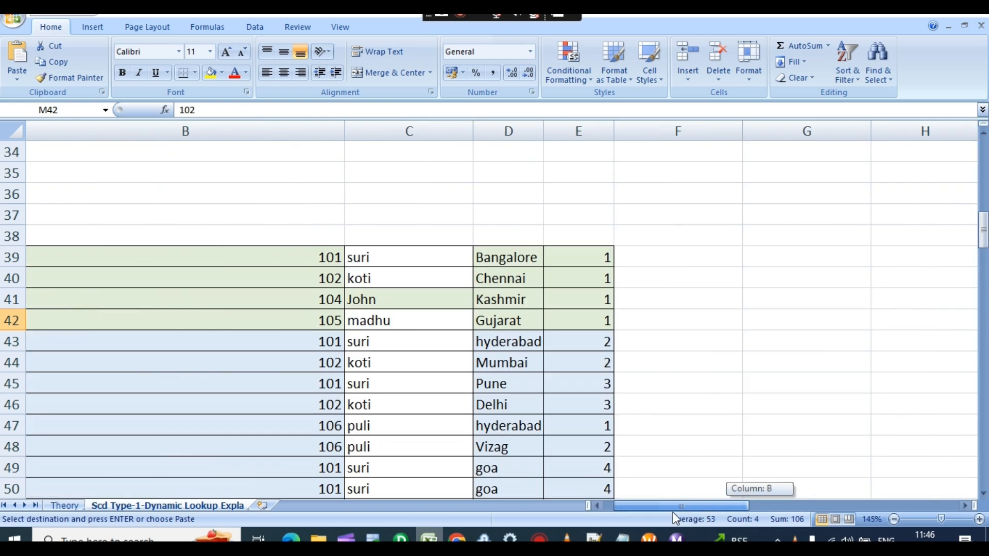
{"action": "scroll", "coordinate": [267, 314], "scroll_direction": "up", "scroll_amount": 9}
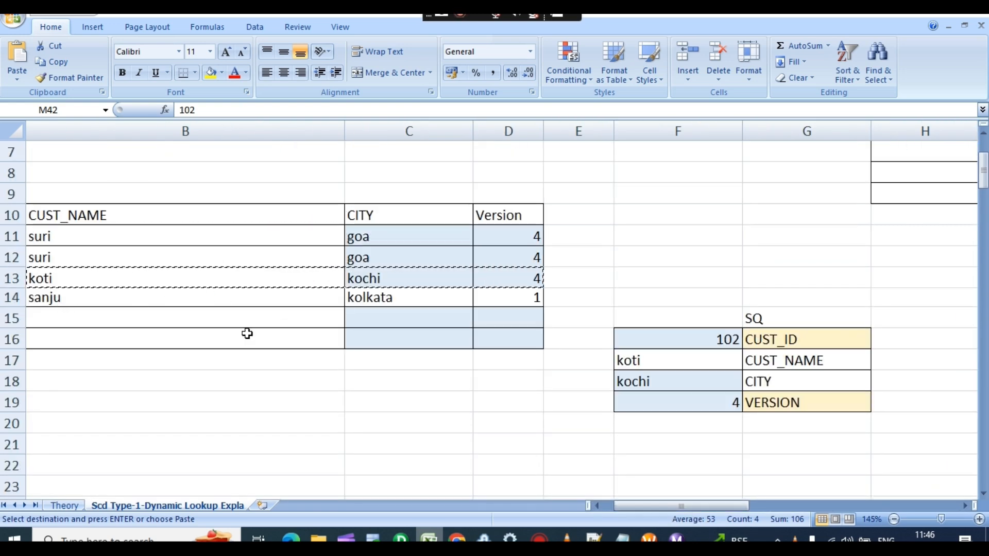
{"action": "left_click_drag", "start_coordinate": [744, 510], "coordinate": [718, 509]}
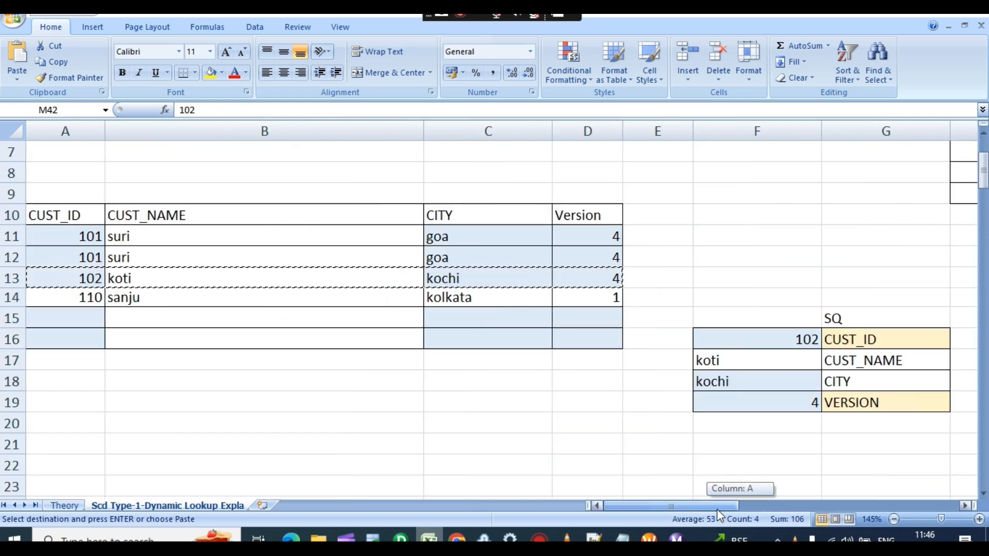
{"action": "left_click", "coordinate": [98, 299]}
{"action": "key", "text": "ctrl+c"}
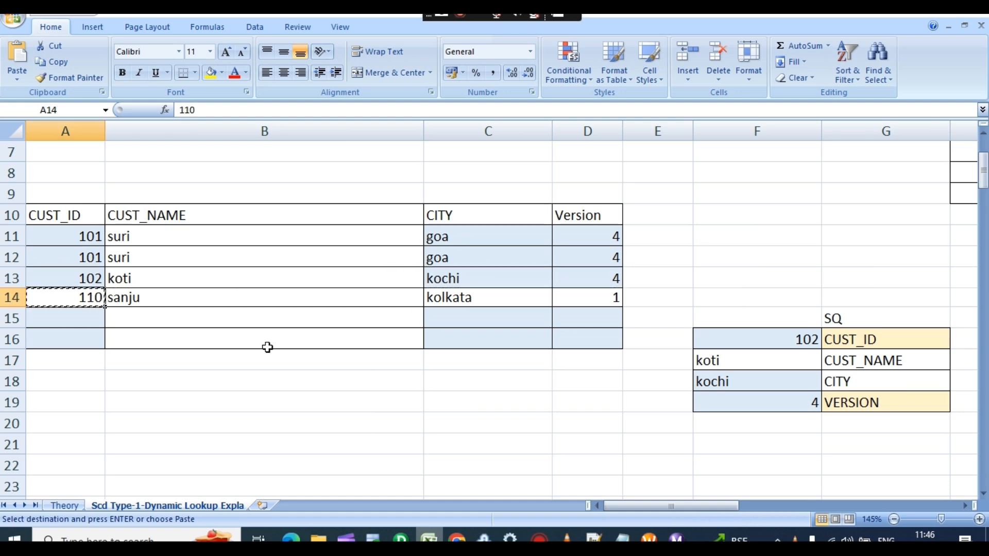
{"action": "left_click", "coordinate": [790, 340]}
{"action": "key", "text": "ctrl+v"}
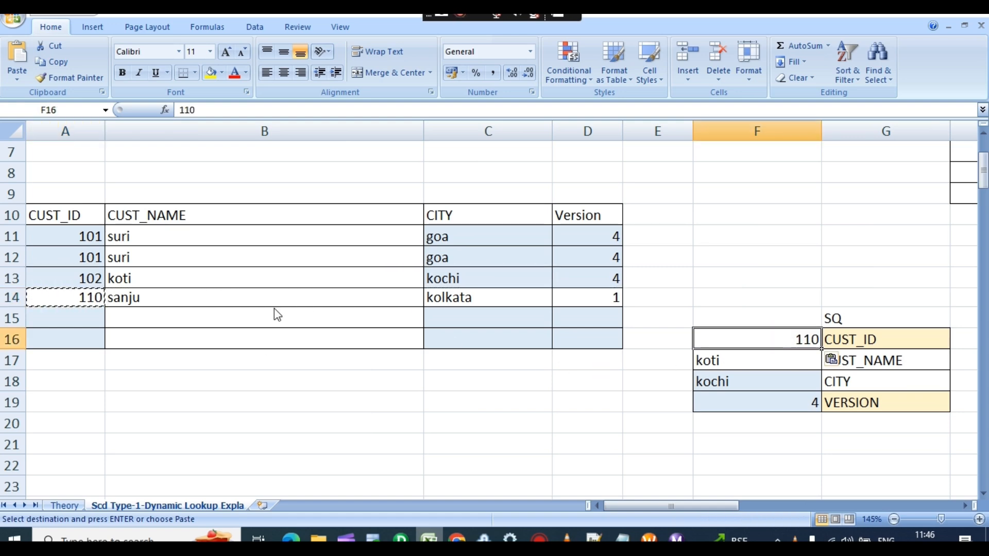
Copy the fourth source record's name, city kolkata and version 1 from B14:D14 into F17:F19 of the SQ block
{"action": "key", "text": "Escape"}
{"action": "left_click", "coordinate": [126, 304]}
{"action": "key", "text": "ctrl+c"}
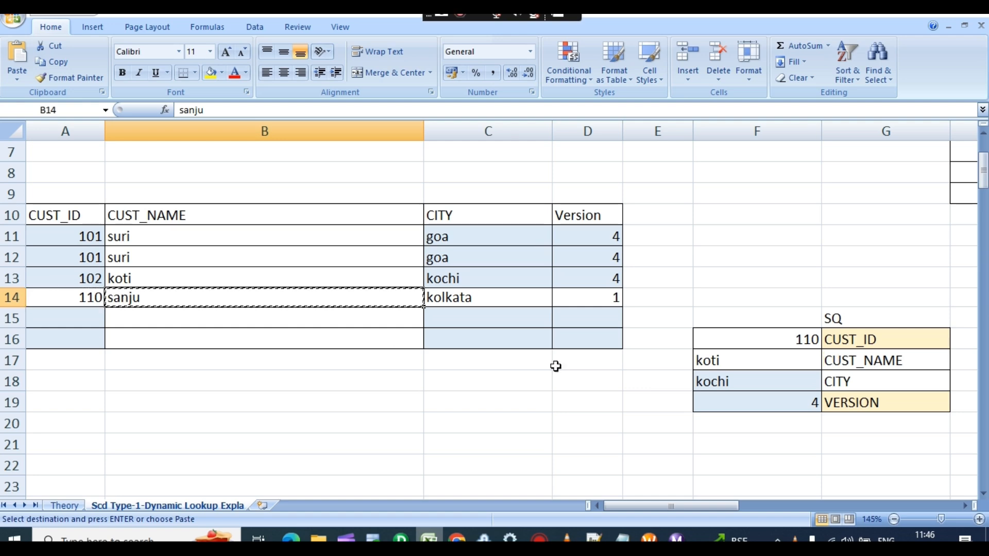
{"action": "left_click", "coordinate": [712, 367]}
{"action": "key", "text": "ctrl+v"}
{"action": "left_click", "coordinate": [460, 297]}
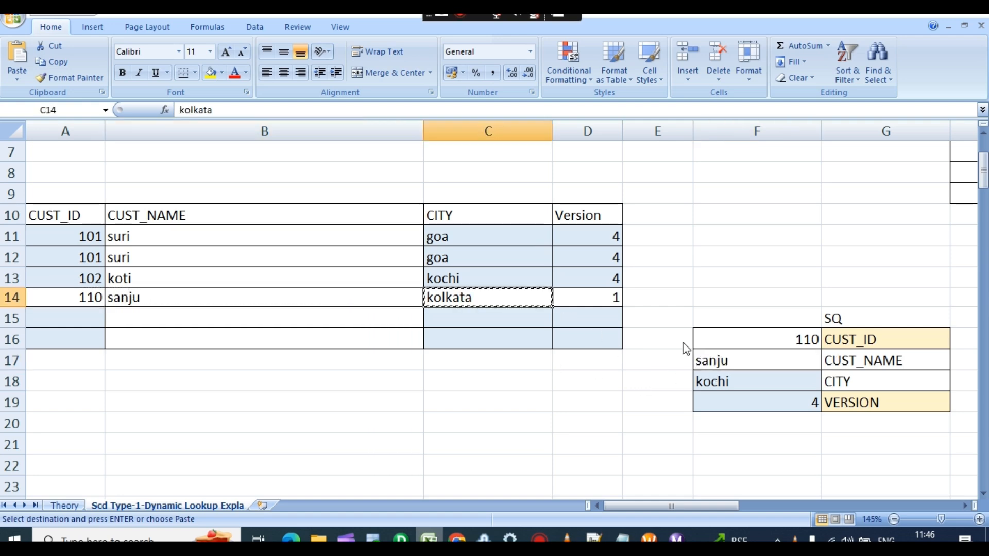
{"action": "key", "text": "ctrl+c"}
{"action": "left_click", "coordinate": [724, 381]}
{"action": "key", "text": "ctrl+v"}
{"action": "left_click", "coordinate": [621, 303]}
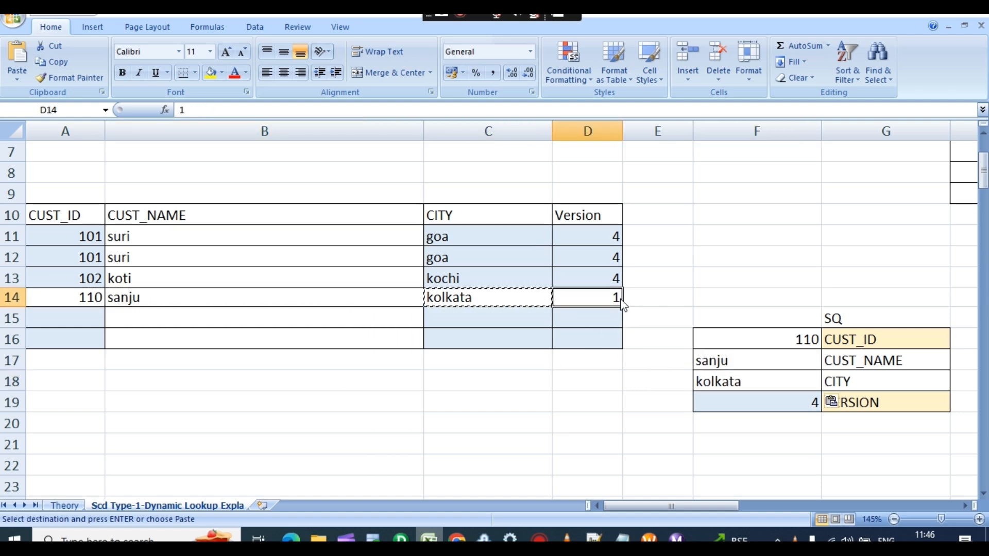
{"action": "key", "text": "ctrl+c"}
{"action": "left_click", "coordinate": [794, 401]}
{"action": "key", "text": "ctrl+v"}
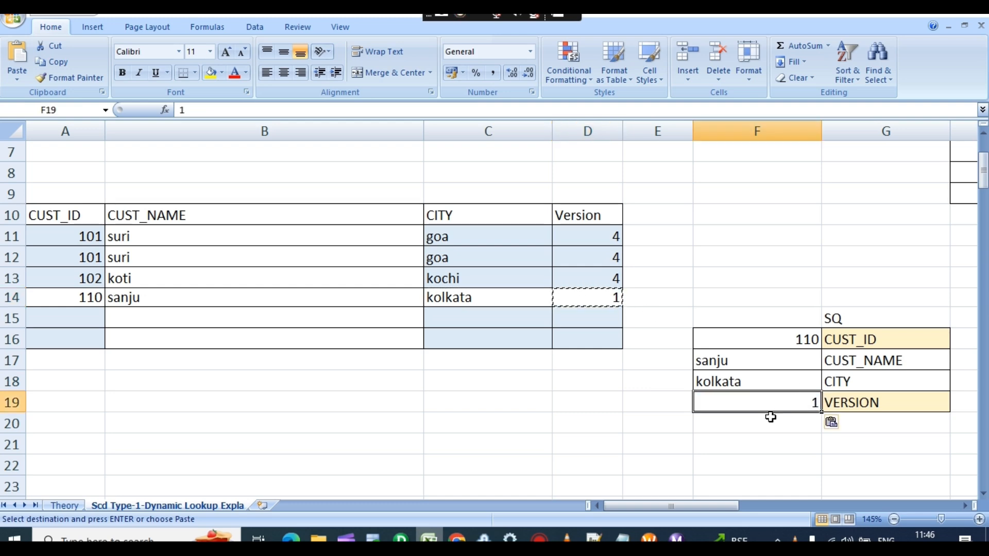
Set in_cust_id in H3 to the fourth source record's CUST_ID and in_VERSION in I3 to 1
{"action": "left_click_drag", "start_coordinate": [709, 511], "coordinate": [773, 508]}
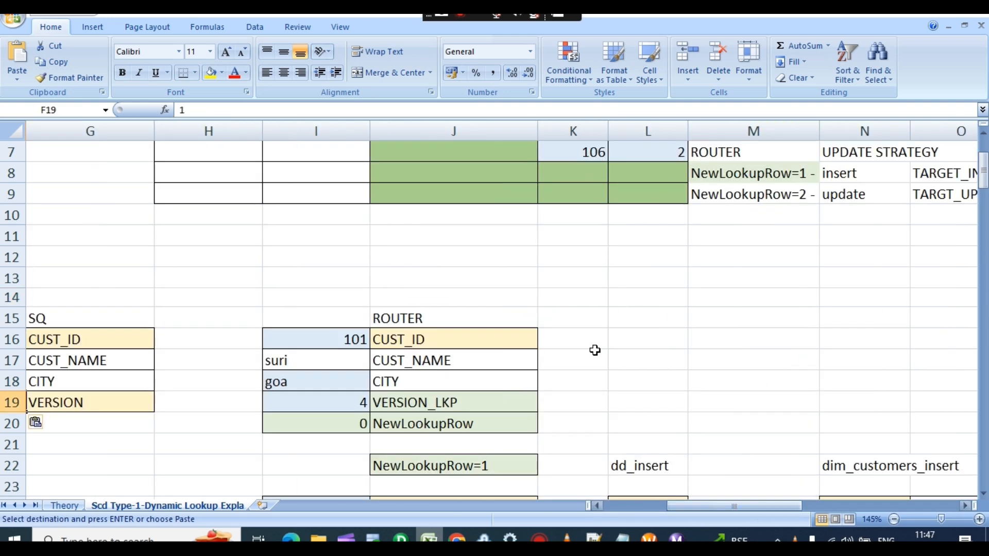
{"action": "scroll", "coordinate": [596, 349], "scroll_direction": "up", "scroll_amount": 2}
{"action": "left_click", "coordinate": [239, 216]}
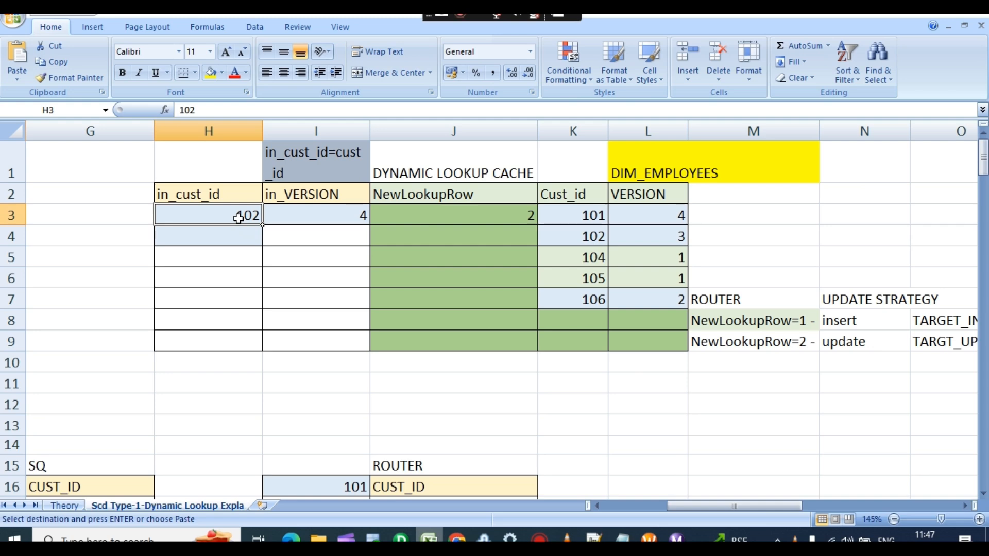
{"action": "type", "text": "11"}
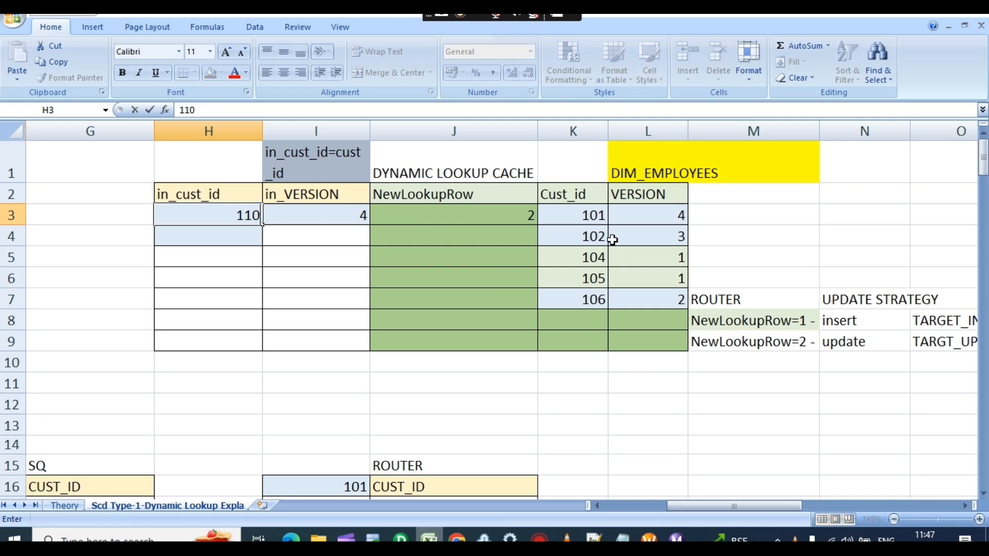
{"action": "double_click", "coordinate": [363, 215]}
{"action": "type", "text": "4"}
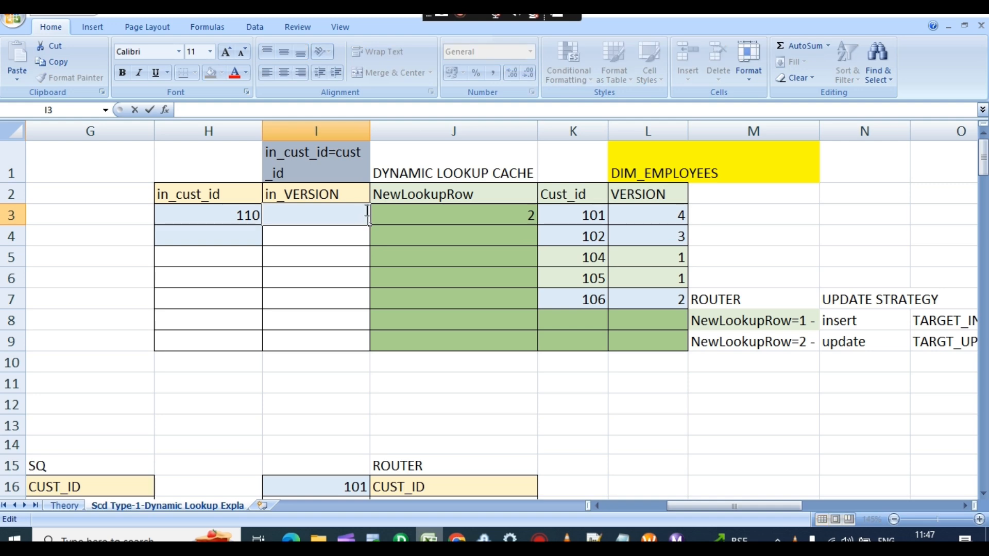
{"action": "left_click_drag", "start_coordinate": [255, 218], "coordinate": [362, 215]}
{"action": "left_click", "coordinate": [362, 215]}
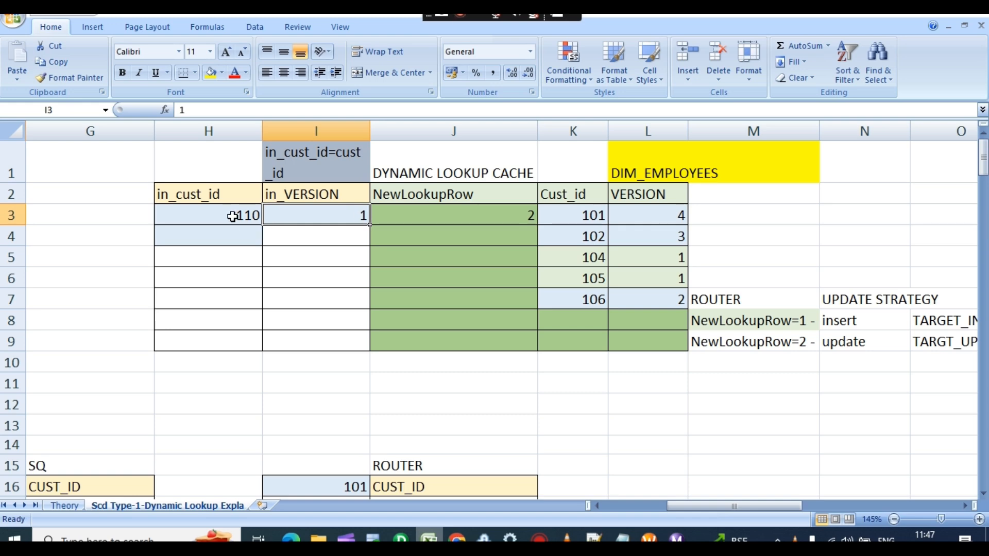
Copy the incoming ID and version from H3:I3 into the lookup cache's first empty row, K8:L8
{"action": "left_click_drag", "start_coordinate": [234, 217], "coordinate": [275, 215]}
{"action": "key", "text": "ctrl+c"}
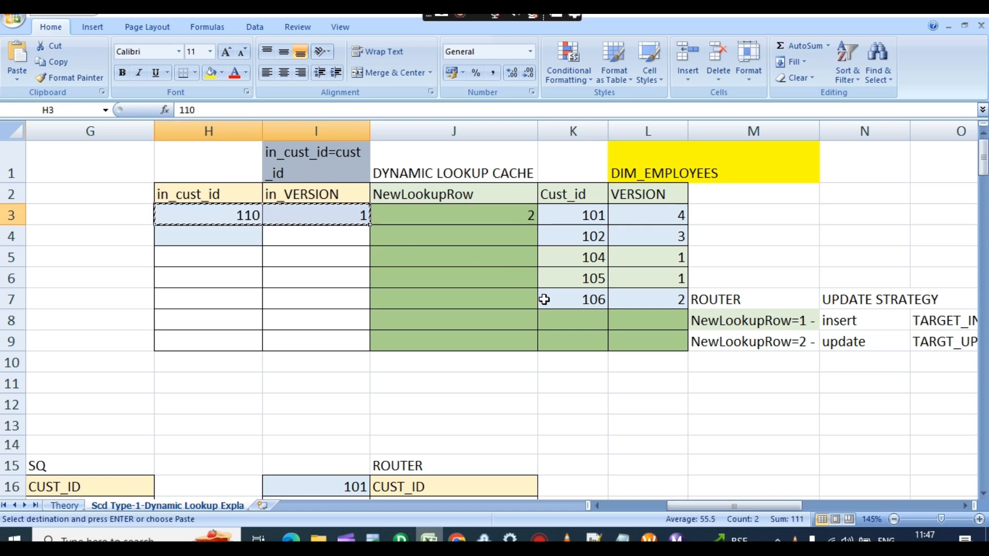
{"action": "left_click", "coordinate": [596, 318]}
{"action": "key", "text": "ctrl+v"}
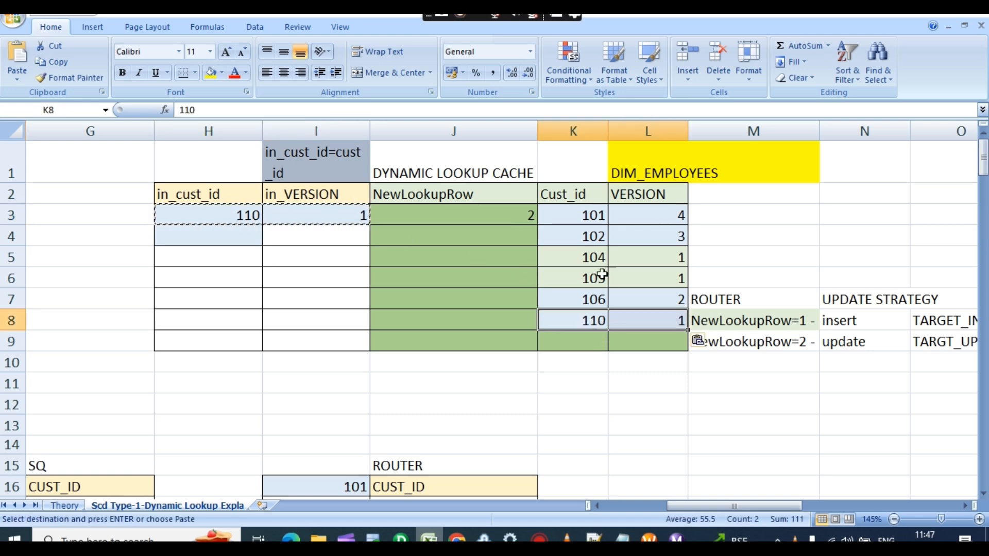
Set NewLookupRow in J3 of the dynamic lookup cache to 1 and select the insert group's ports in J24:L27
{"action": "double_click", "coordinate": [528, 215]}
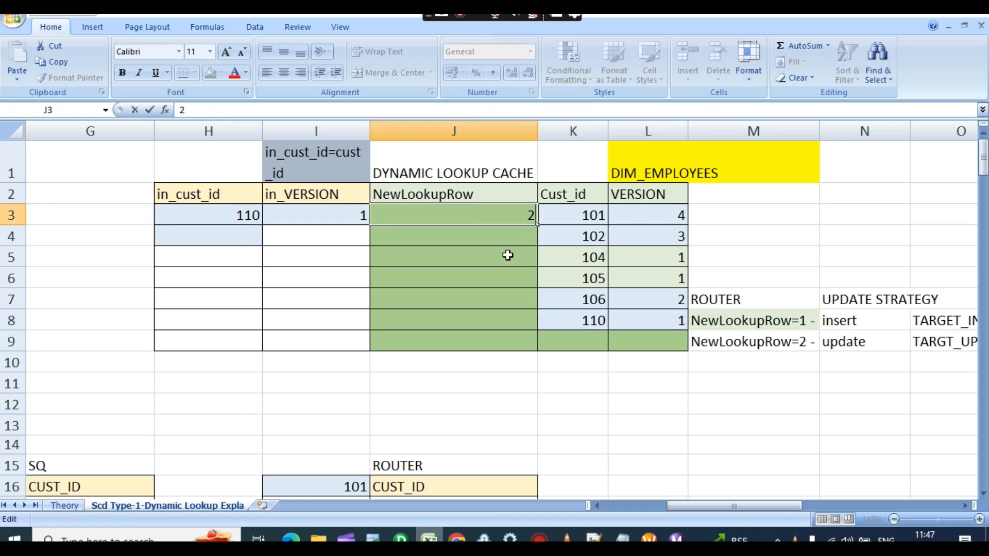
{"action": "key", "text": "BackSpace"}
{"action": "key", "text": "BackSpace"}
{"action": "scroll", "coordinate": [507, 256], "scroll_direction": "down", "scroll_amount": 3}
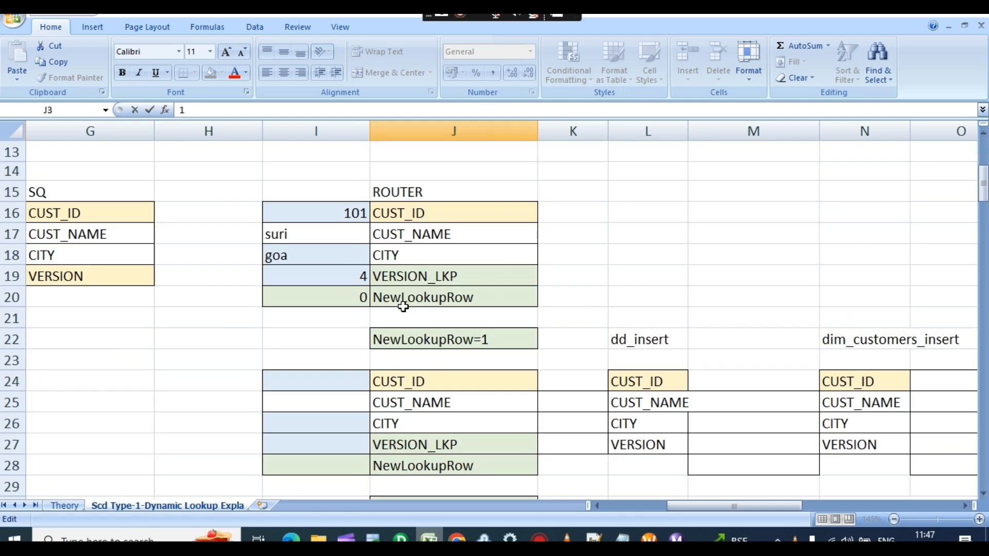
{"action": "scroll", "coordinate": [278, 188], "scroll_direction": "up", "scroll_amount": 2}
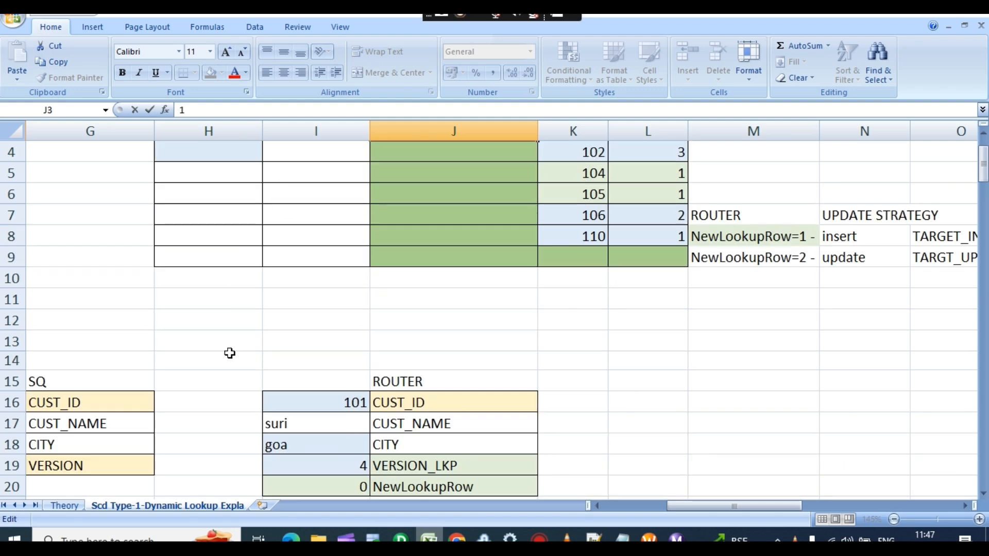
{"action": "scroll", "coordinate": [508, 440], "scroll_direction": "down", "scroll_amount": 4}
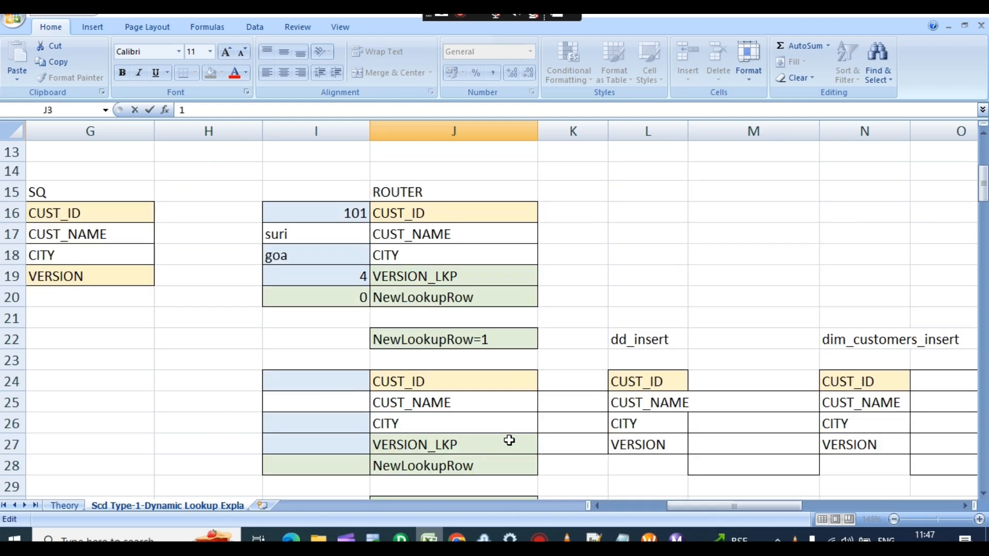
{"action": "left_click_drag", "start_coordinate": [421, 323], "coordinate": [627, 377]}
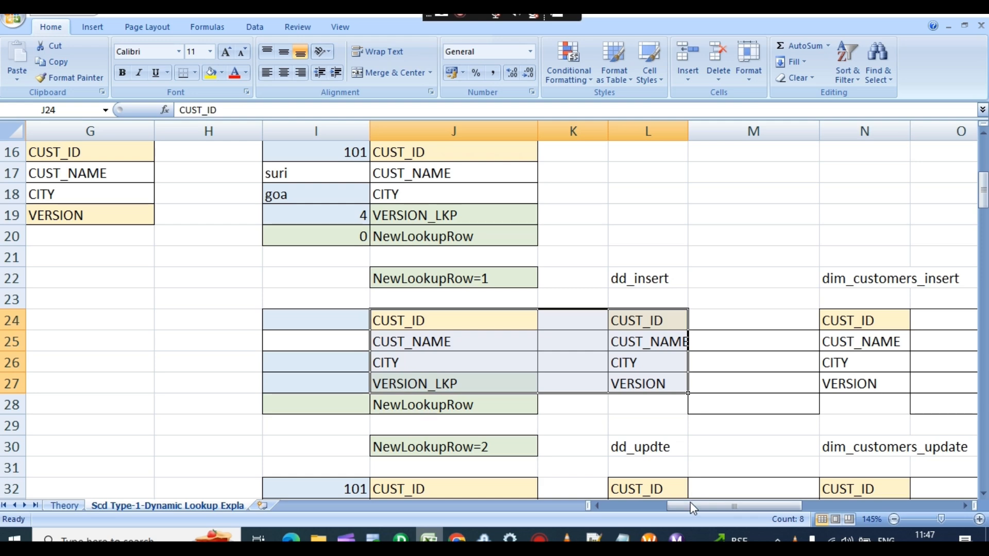
Copy the fourth source record from A14:D14 into the first empty row of DIM_Customers, M46:P46
{"action": "left_click_drag", "start_coordinate": [693, 509], "coordinate": [629, 511]}
{"action": "scroll", "coordinate": [115, 258], "scroll_direction": "up", "scroll_amount": 2}
{"action": "left_click_drag", "start_coordinate": [90, 235], "coordinate": [590, 237]}
{"action": "key", "text": "ctrl+c"}
{"action": "scroll", "coordinate": [589, 237], "scroll_direction": "down", "scroll_amount": 1, "text": "ctrl"}
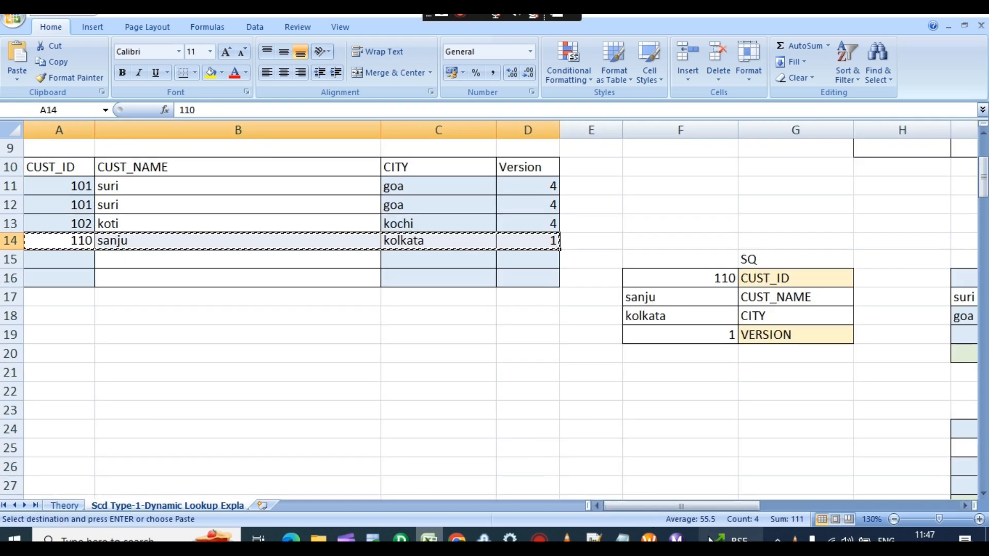
{"action": "left_click_drag", "start_coordinate": [694, 507], "coordinate": [750, 505]}
{"action": "scroll", "coordinate": [551, 381], "scroll_direction": "down", "scroll_amount": 4}
{"action": "scroll", "coordinate": [551, 382], "scroll_direction": "down", "scroll_amount": 7}
{"action": "scroll", "coordinate": [721, 509], "scroll_direction": "up", "scroll_amount": 1}
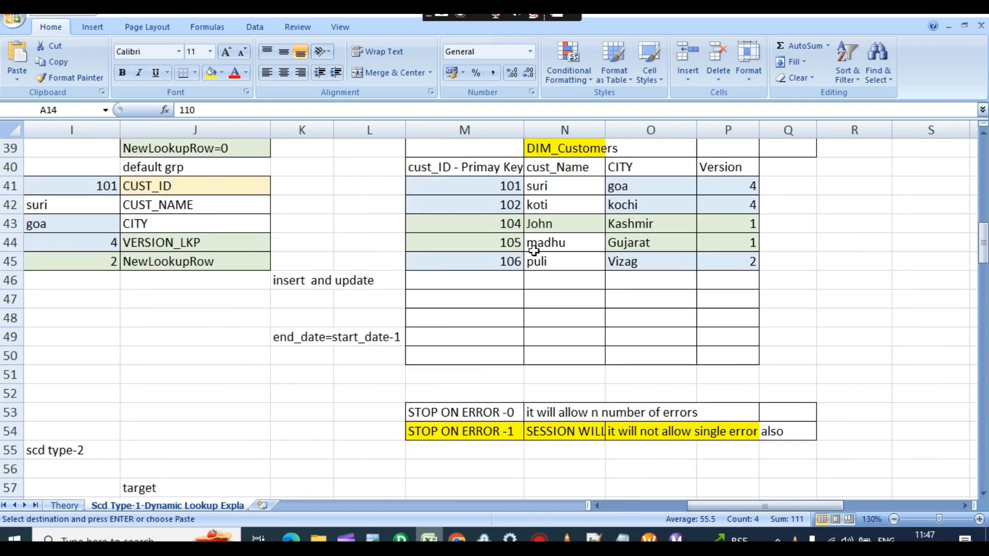
{"action": "left_click", "coordinate": [518, 285]}
{"action": "key", "text": "ctrl+v"}
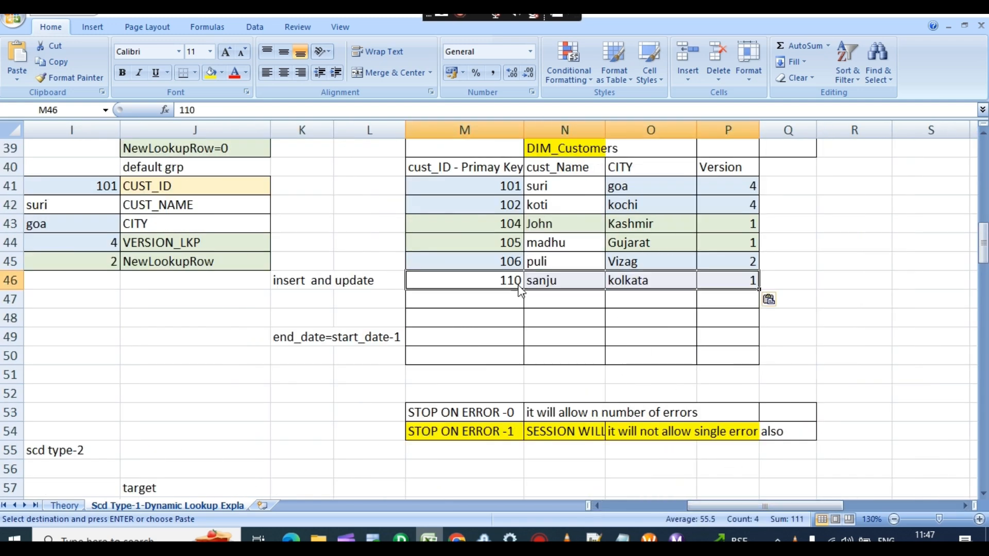
{"action": "left_click", "coordinate": [593, 314]}
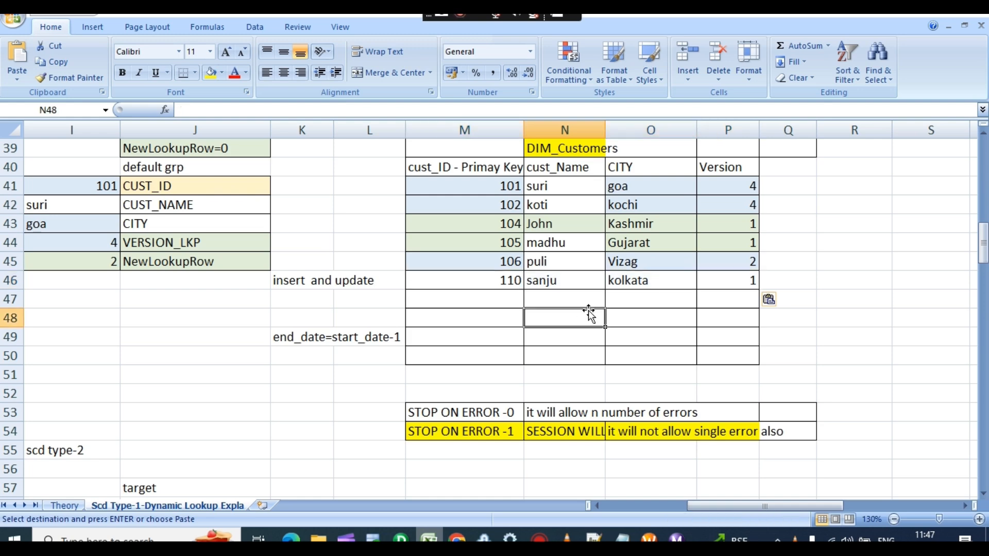
{"action": "left_click_drag", "start_coordinate": [515, 186], "coordinate": [739, 276]}
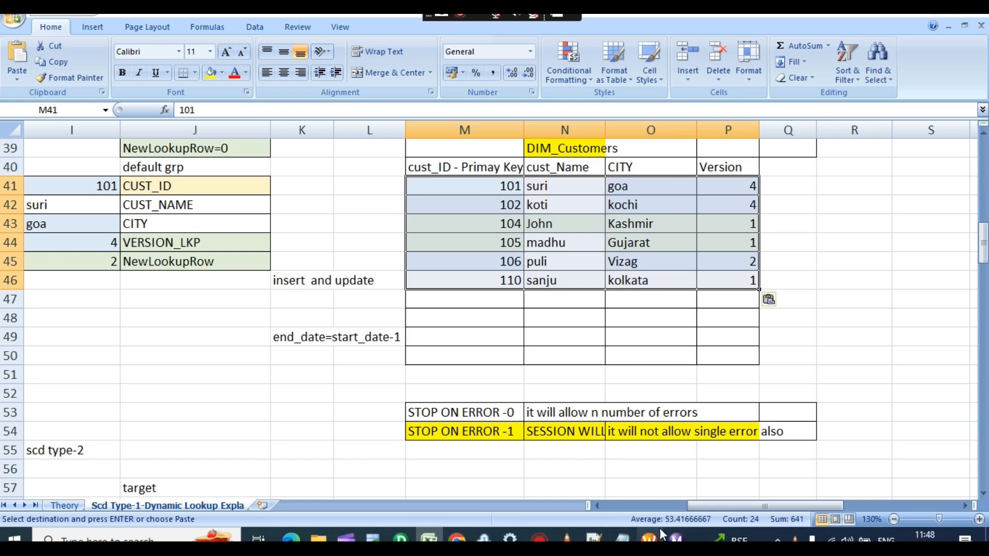
Switch to the Notes_11-10-2022 file in Notepad and examine the lookup cache types and the index cache definition
{"action": "mouse_move", "coordinate": [622, 538]}
{"action": "left_click", "coordinate": [524, 480]}
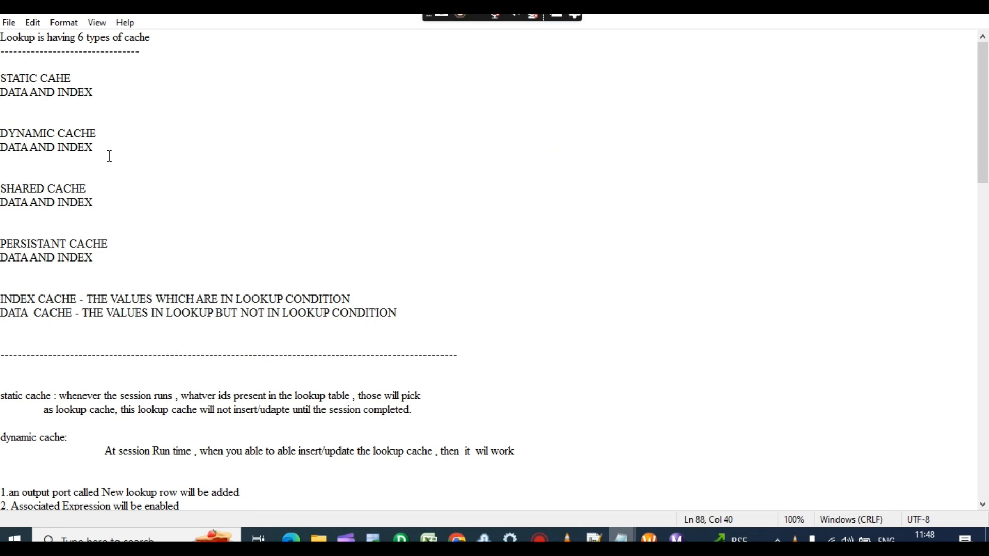
{"action": "left_click_drag", "start_coordinate": [164, 42], "coordinate": [89, 43]}
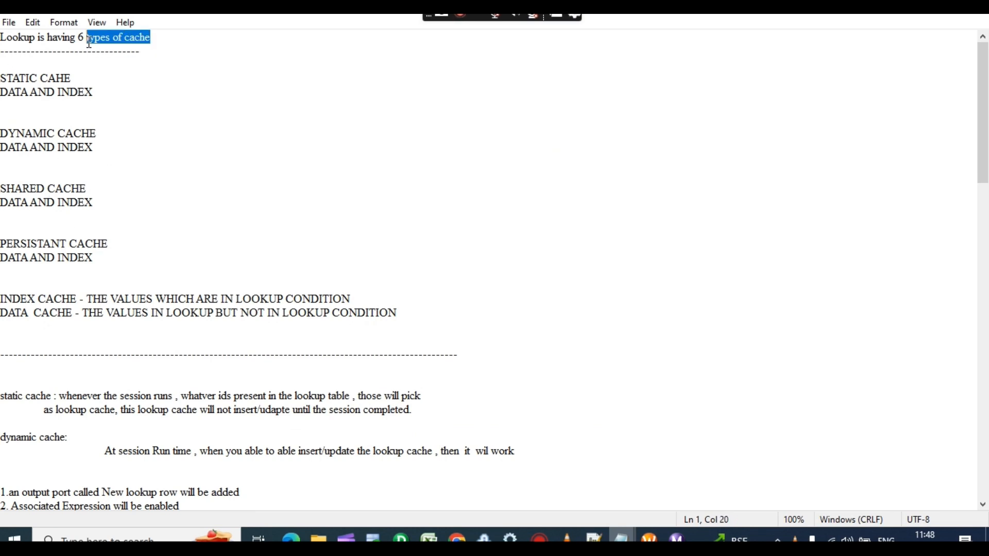
{"action": "left_click_drag", "start_coordinate": [6, 78], "coordinate": [119, 101]}
{"action": "left_click_drag", "start_coordinate": [103, 135], "coordinate": [44, 135]}
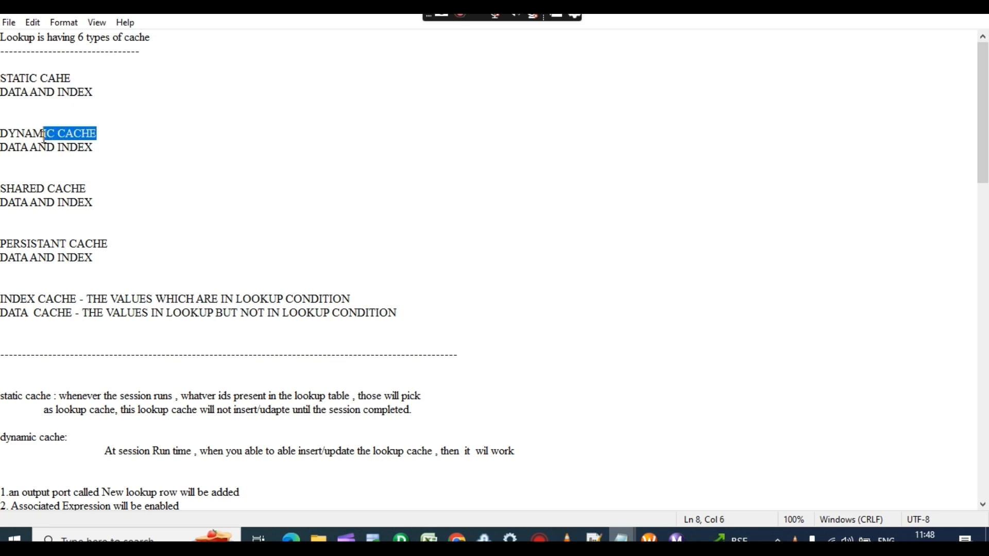
{"action": "left_click_drag", "start_coordinate": [98, 185], "coordinate": [22, 188]}
{"action": "left_click_drag", "start_coordinate": [109, 243], "coordinate": [14, 266]}
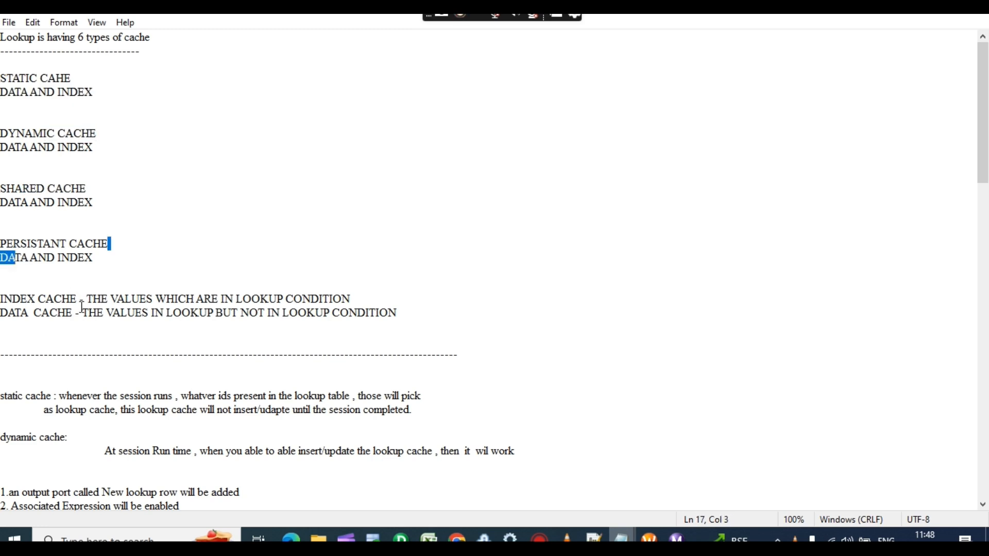
{"action": "left_click", "coordinate": [154, 102]}
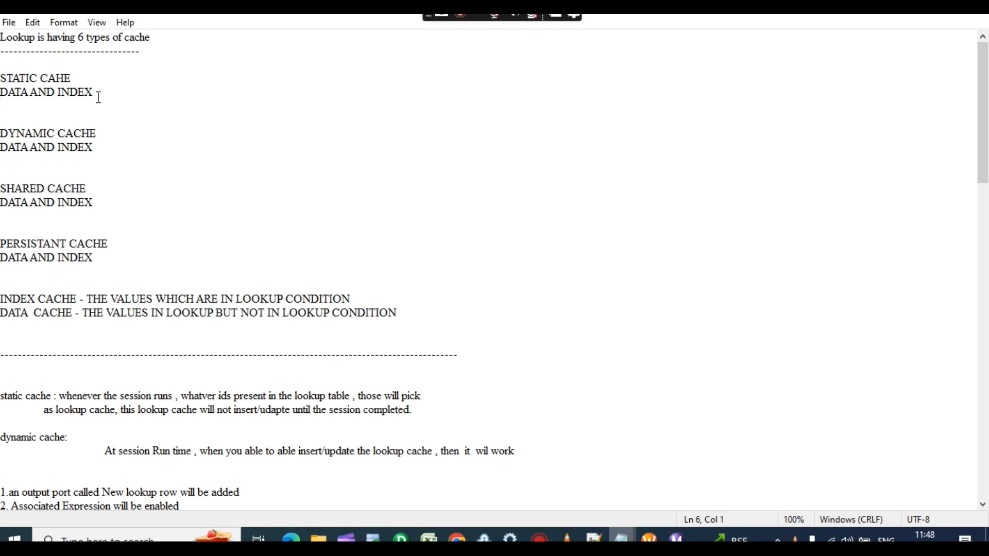
{"action": "left_click_drag", "start_coordinate": [99, 98], "coordinate": [1, 94]}
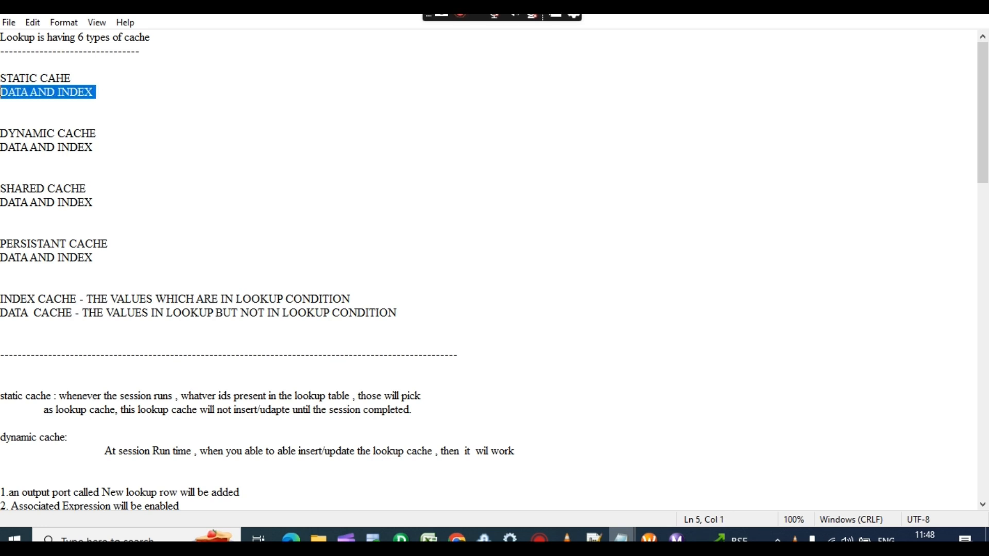
{"action": "left_click", "coordinate": [85, 300]}
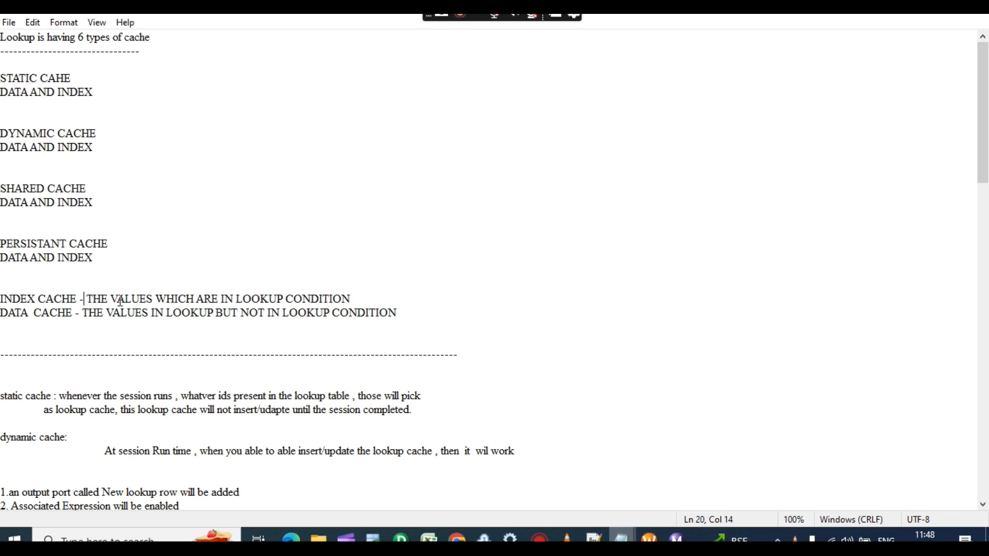
{"action": "left_click_drag", "start_coordinate": [357, 300], "coordinate": [223, 299]}
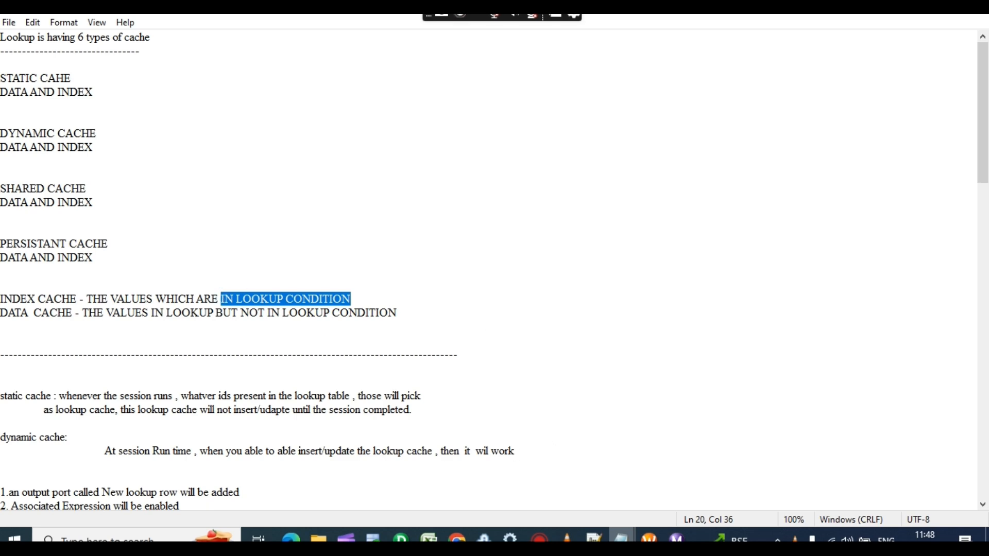
Switch to the Excel workbook and examine the Cust_id and VERSION values in the dynamic lookup cache, K3:L8
{"action": "left_click", "coordinate": [429, 540]}
{"action": "scroll", "coordinate": [544, 293], "scroll_direction": "up", "scroll_amount": 4}
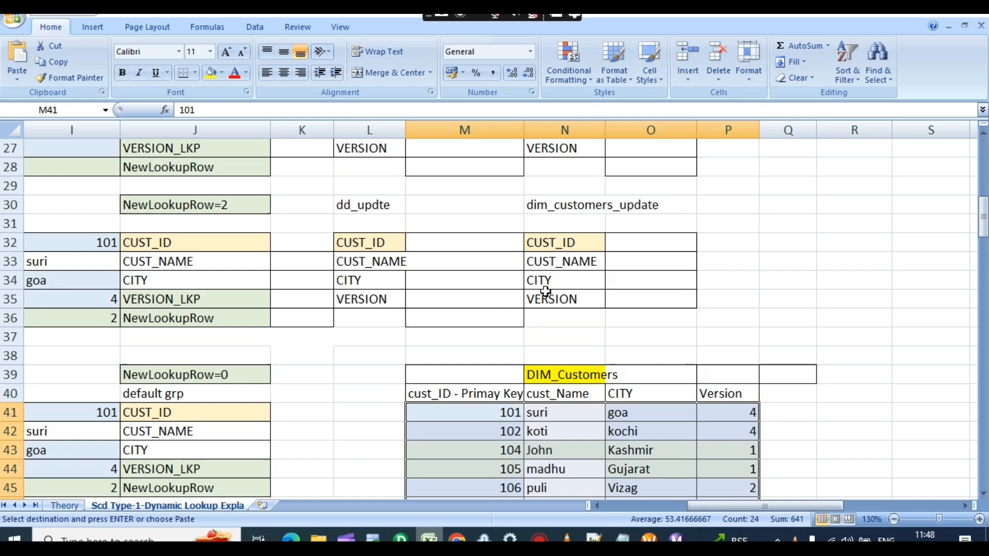
{"action": "scroll", "coordinate": [545, 288], "scroll_direction": "up", "scroll_amount": 2}
{"action": "scroll", "coordinate": [550, 309], "scroll_direction": "down", "scroll_amount": 7}
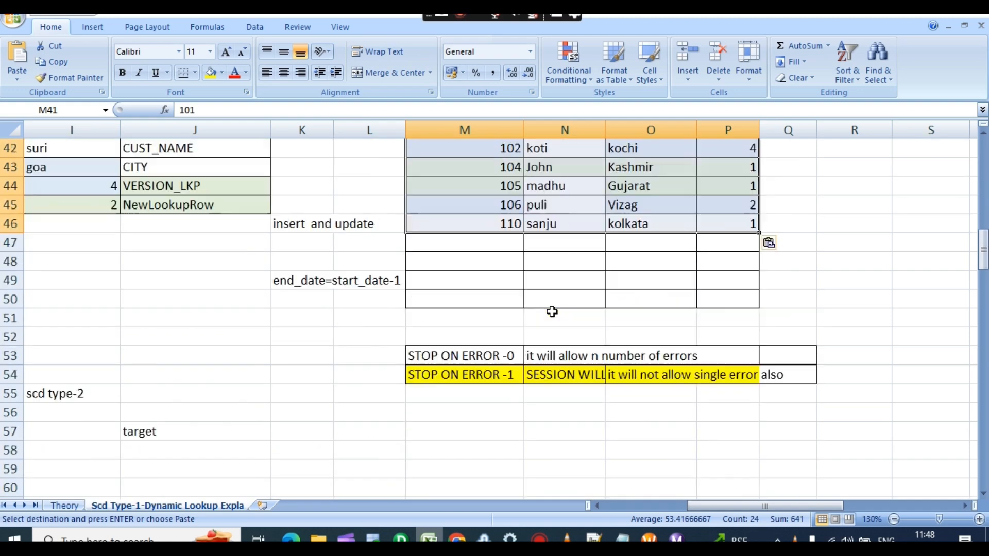
{"action": "scroll", "coordinate": [551, 312], "scroll_direction": "up", "scroll_amount": 14}
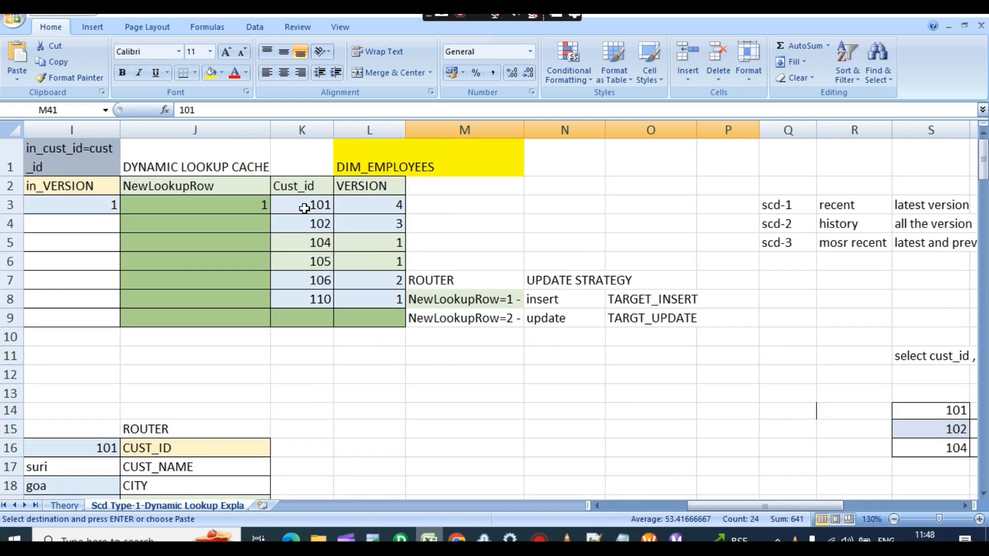
{"action": "left_click_drag", "start_coordinate": [305, 209], "coordinate": [390, 306]}
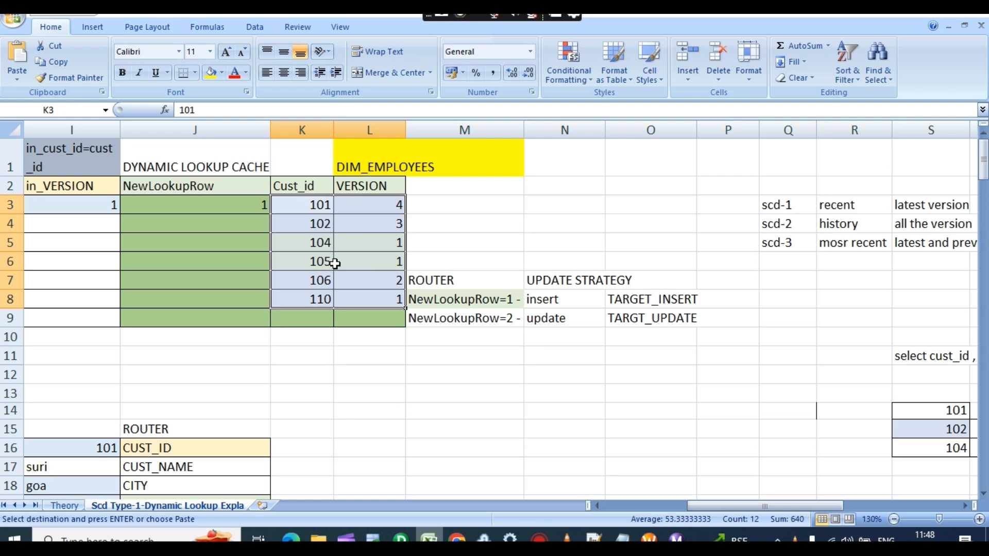
Switch to Informatica Designer and examine the lookup condition and ports of the LKPTRANS_dynamic transformation
{"action": "left_click", "coordinate": [402, 539]}
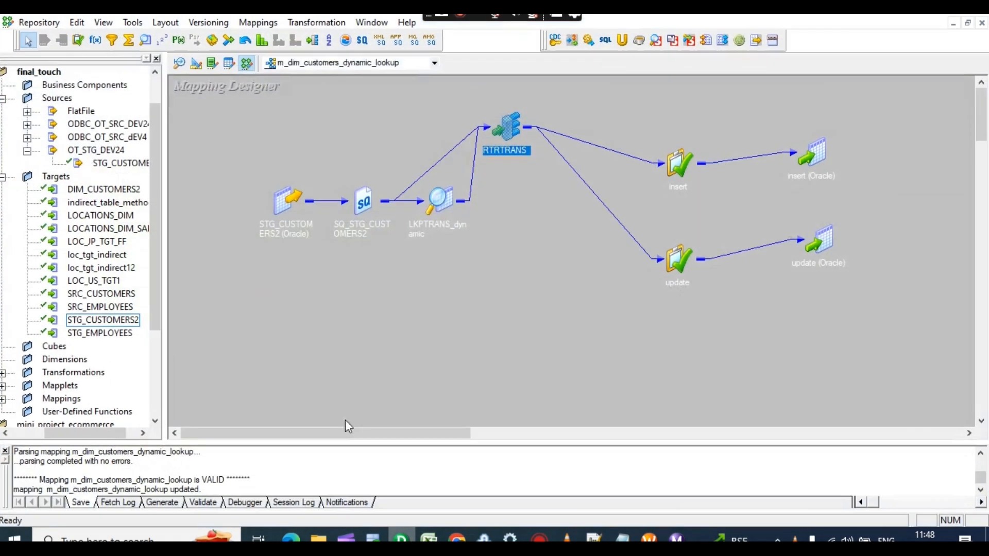
{"action": "double_click", "coordinate": [443, 202]}
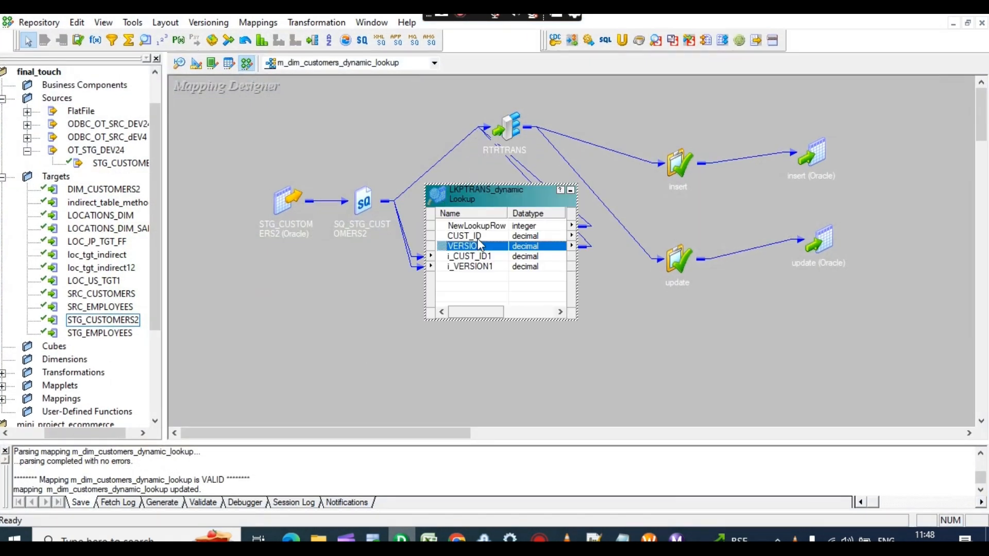
{"action": "double_click", "coordinate": [473, 226]}
{"action": "left_click", "coordinate": [443, 143]}
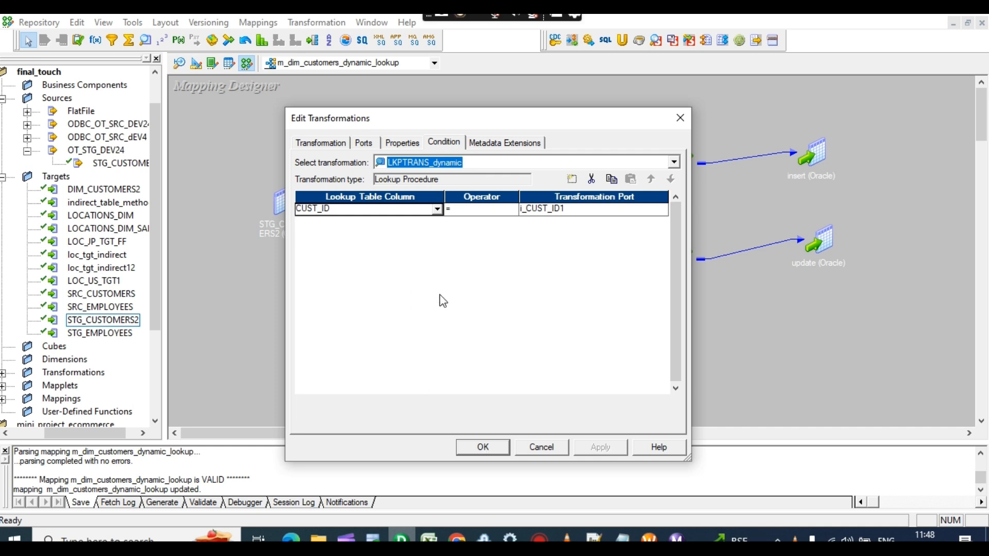
{"action": "left_click", "coordinate": [364, 143]}
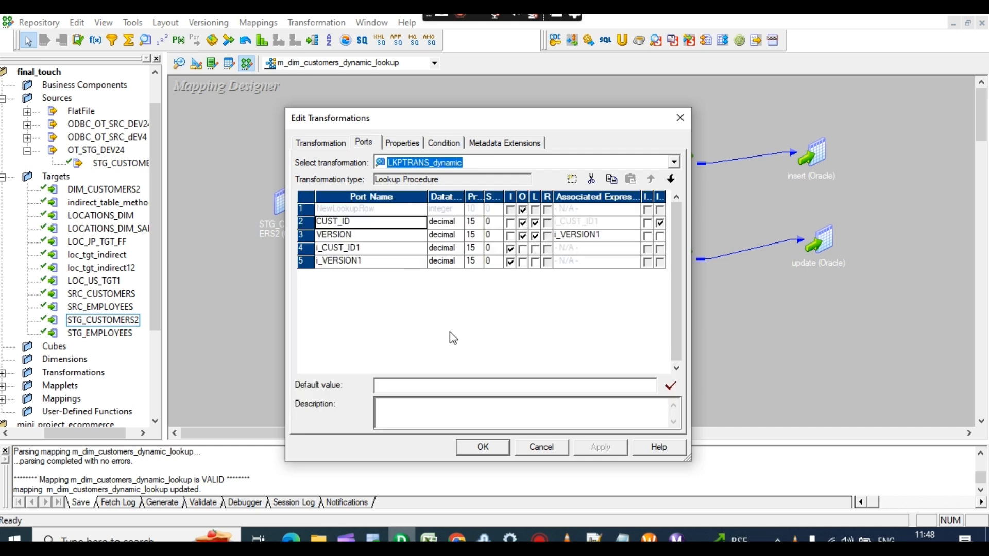
{"action": "left_click", "coordinate": [483, 447]}
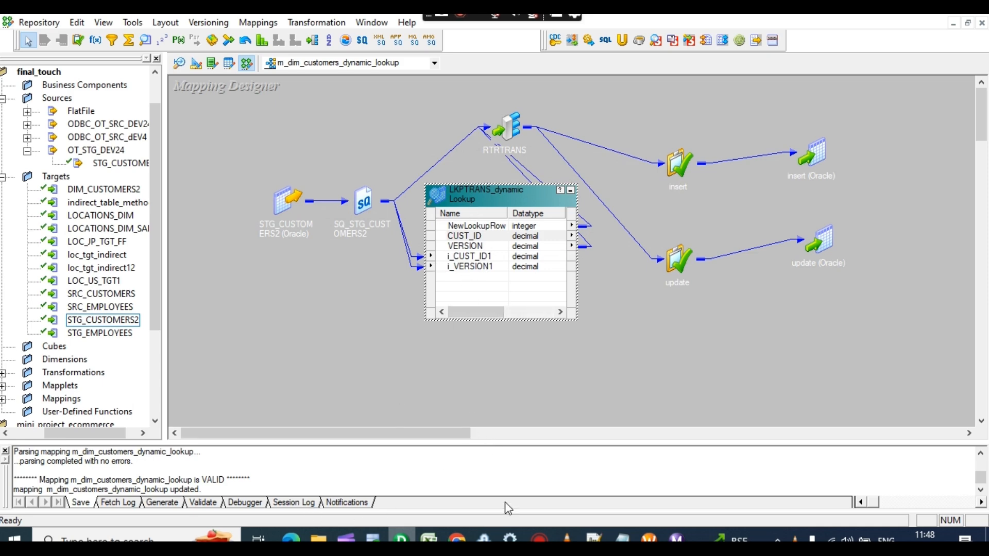
Switch to the Notes_11-10-2022 file in Notepad and examine the data cache definition
{"action": "mouse_move", "coordinate": [622, 538]}
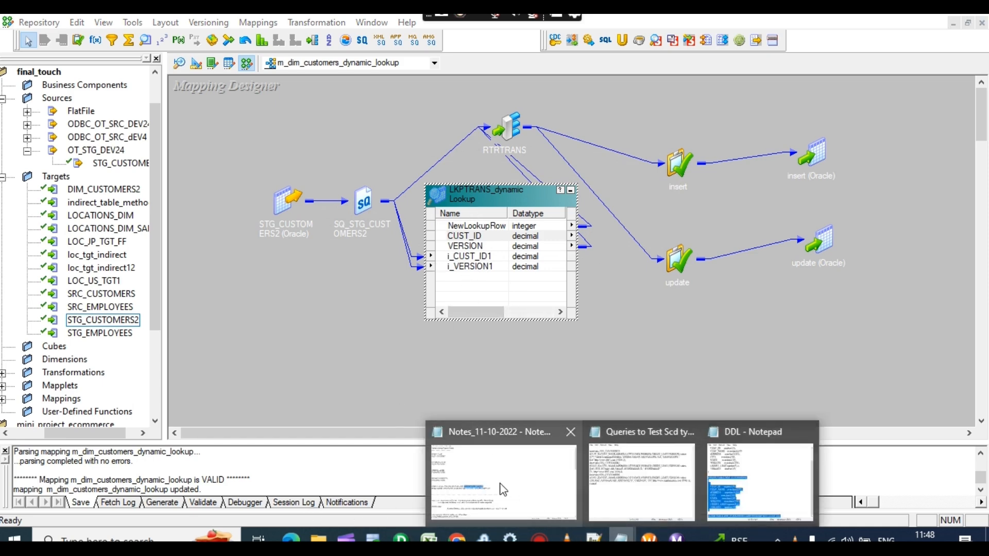
{"action": "left_click", "coordinate": [503, 490]}
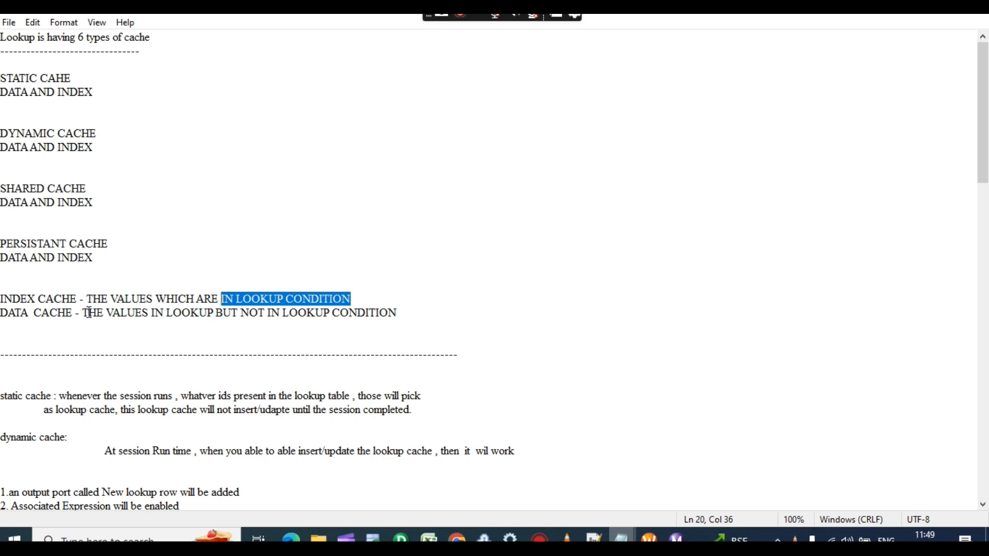
{"action": "left_click_drag", "start_coordinate": [89, 313], "coordinate": [418, 314]}
{"action": "left_click", "coordinate": [419, 316]}
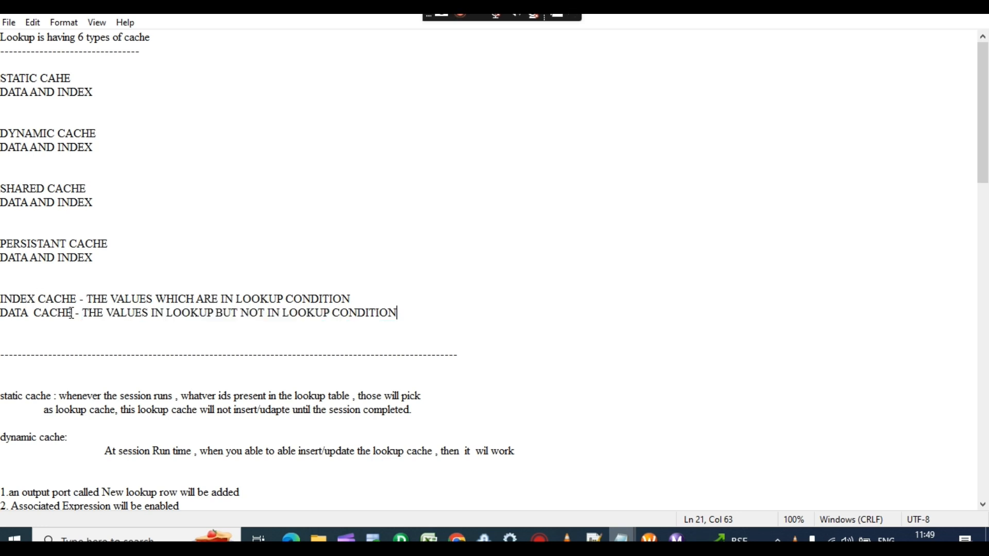
{"action": "left_click_drag", "start_coordinate": [73, 312], "coordinate": [1, 314]}
{"action": "left_click", "coordinate": [65, 331]}
{"action": "left_click", "coordinate": [400, 313]}
{"action": "left_click", "coordinate": [351, 325]}
{"action": "left_click", "coordinate": [299, 335]}
Examine the static cache definition in the notes, including when its IDs are picked and its insert/update behaviour
{"action": "scroll", "coordinate": [59, 328], "scroll_direction": "down", "scroll_amount": 4}
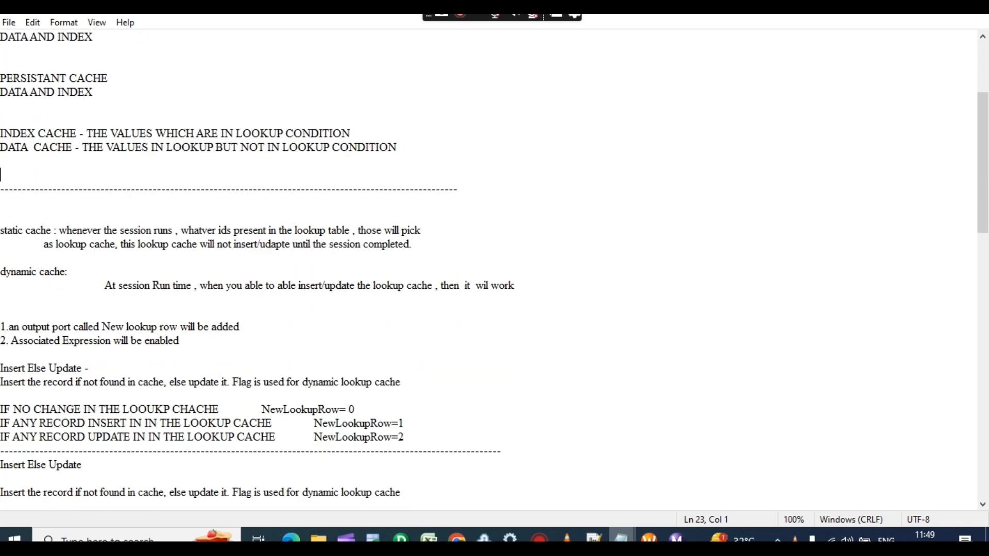
{"action": "left_click_drag", "start_coordinate": [1, 230], "coordinate": [73, 277]}
{"action": "left_click", "coordinate": [73, 279]}
{"action": "left_click_drag", "start_coordinate": [67, 231], "coordinate": [143, 231]}
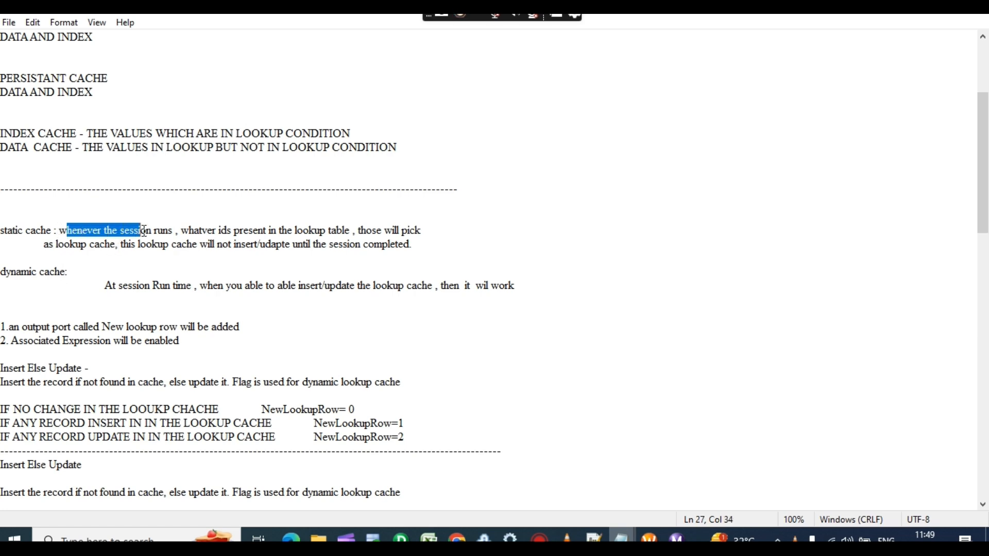
{"action": "left_click", "coordinate": [188, 231]}
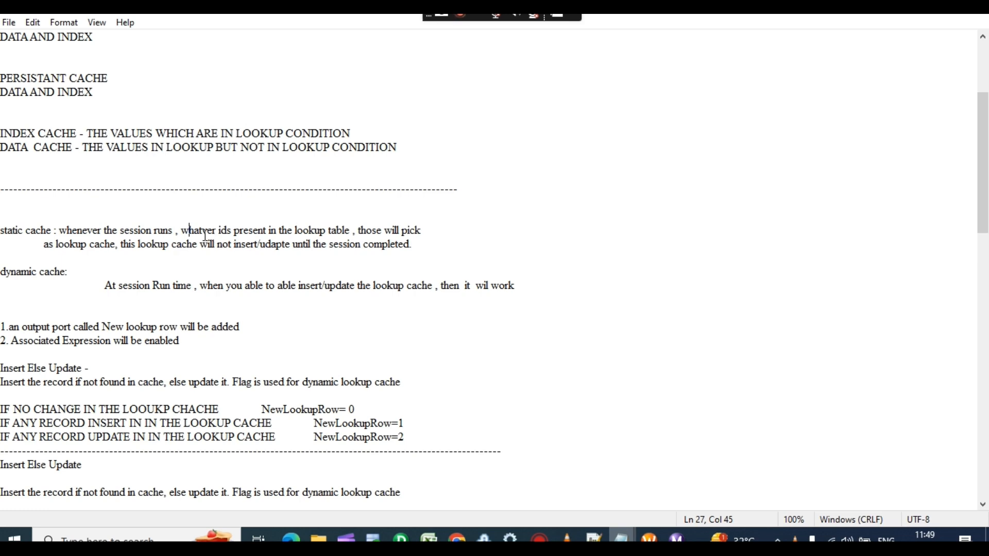
{"action": "left_click_drag", "start_coordinate": [352, 230], "coordinate": [272, 242]}
{"action": "left_click", "coordinate": [363, 233]}
{"action": "left_click", "coordinate": [421, 245]}
{"action": "left_click_drag", "start_coordinate": [196, 244], "coordinate": [138, 245]}
Switch to the Excel workbook and examine the Cust_id and VERSION rows of the dynamic lookup cache, K3:L8
{"action": "left_click", "coordinate": [373, 539]}
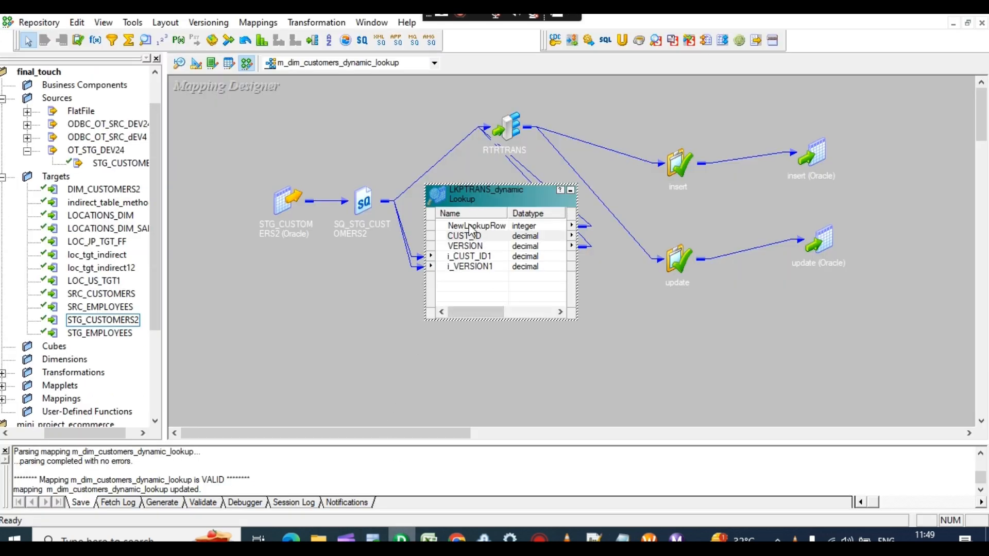
{"action": "left_click", "coordinate": [429, 539]}
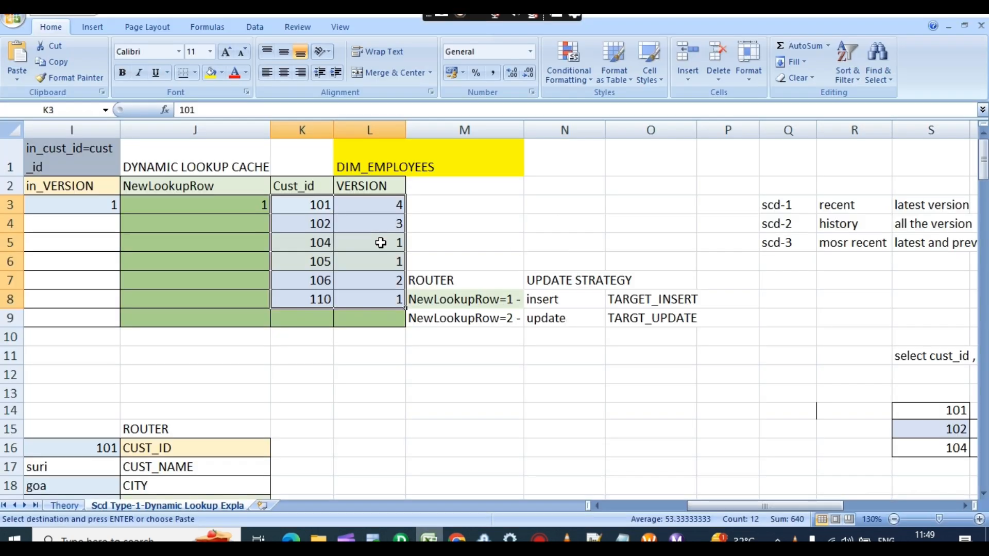
{"action": "left_click", "coordinate": [317, 260]}
{"action": "left_click_drag", "start_coordinate": [308, 209], "coordinate": [371, 295]}
{"action": "left_click", "coordinate": [308, 208]}
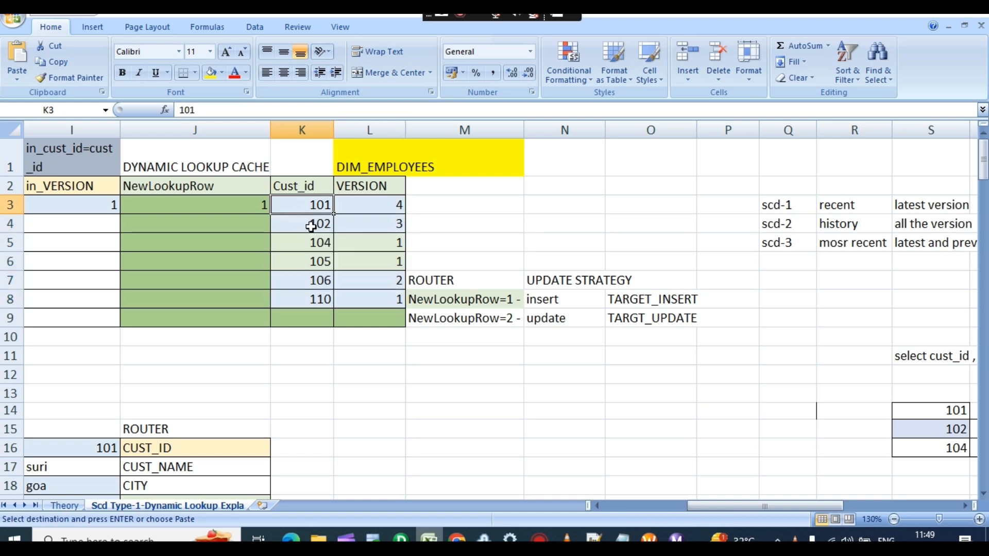
{"action": "left_click", "coordinate": [323, 296]}
{"action": "left_click_drag", "start_coordinate": [312, 206], "coordinate": [356, 260]}
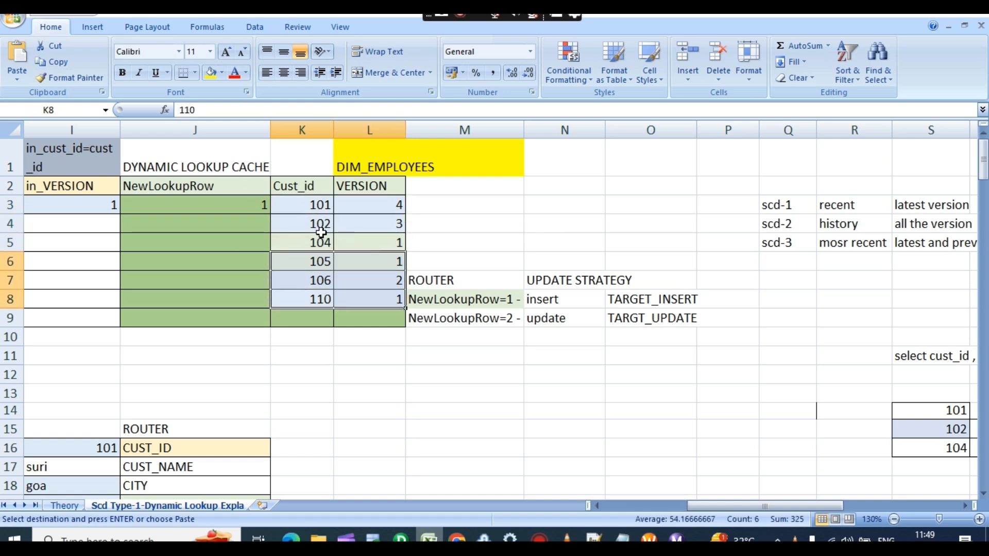
{"action": "left_click_drag", "start_coordinate": [309, 205], "coordinate": [347, 293]}
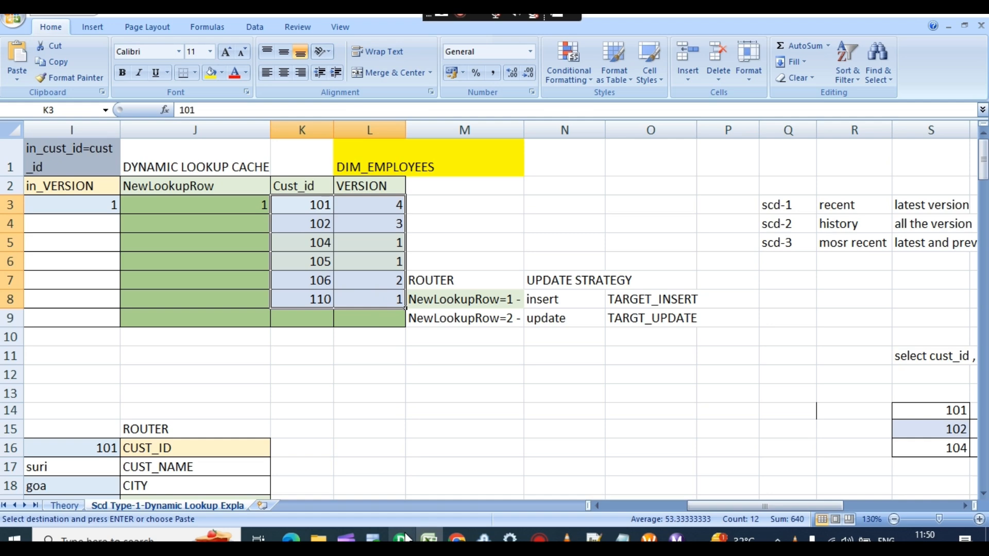
{"action": "left_click", "coordinate": [309, 204]}
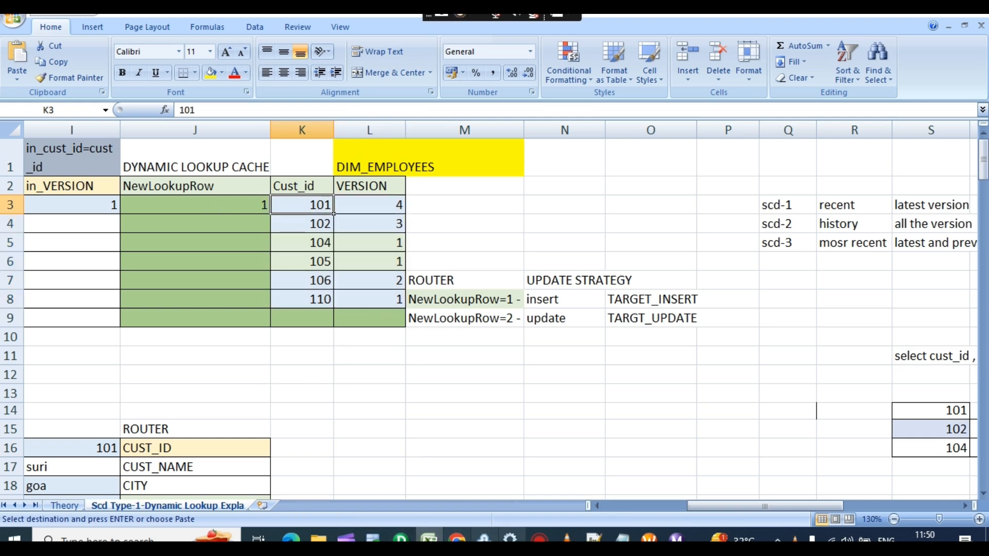
Switch to the Notes_11-10-2022 file in Notepad and examine the static cache rule on inserts and updates until the session completes
{"action": "mouse_move", "coordinate": [621, 538]}
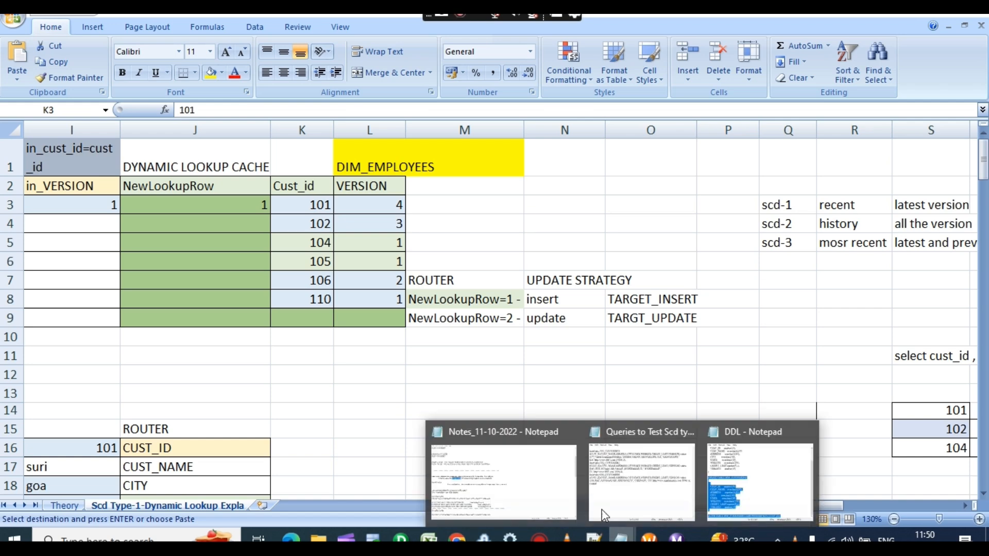
{"action": "left_click", "coordinate": [522, 470]}
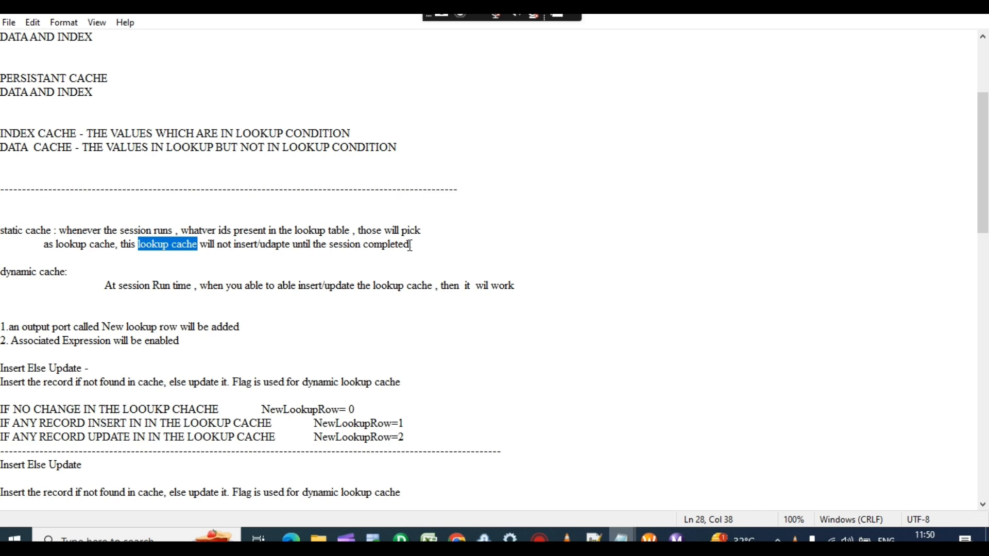
{"action": "left_click_drag", "start_coordinate": [411, 245], "coordinate": [309, 246]}
{"action": "left_click", "coordinate": [226, 255]}
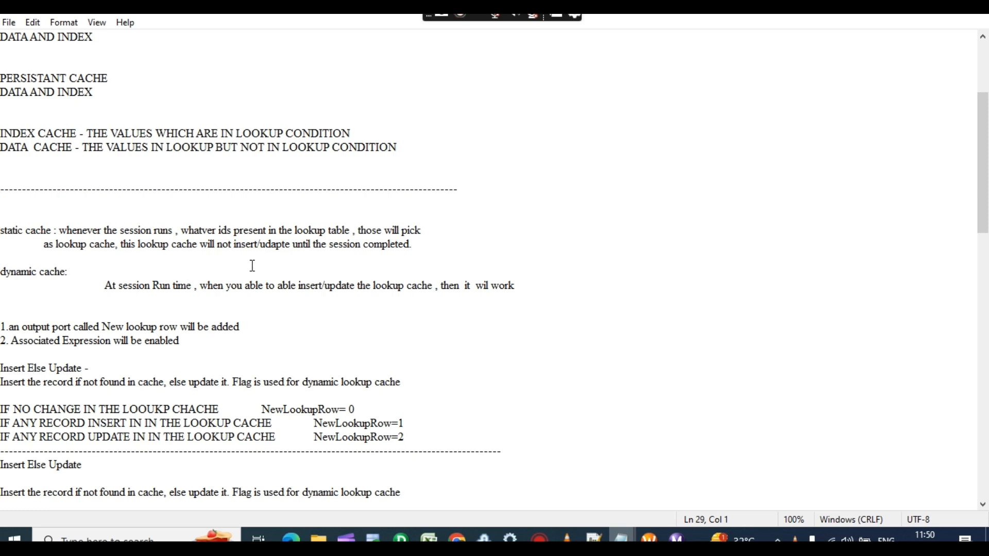
{"action": "left_click_drag", "start_coordinate": [138, 245], "coordinate": [182, 254]}
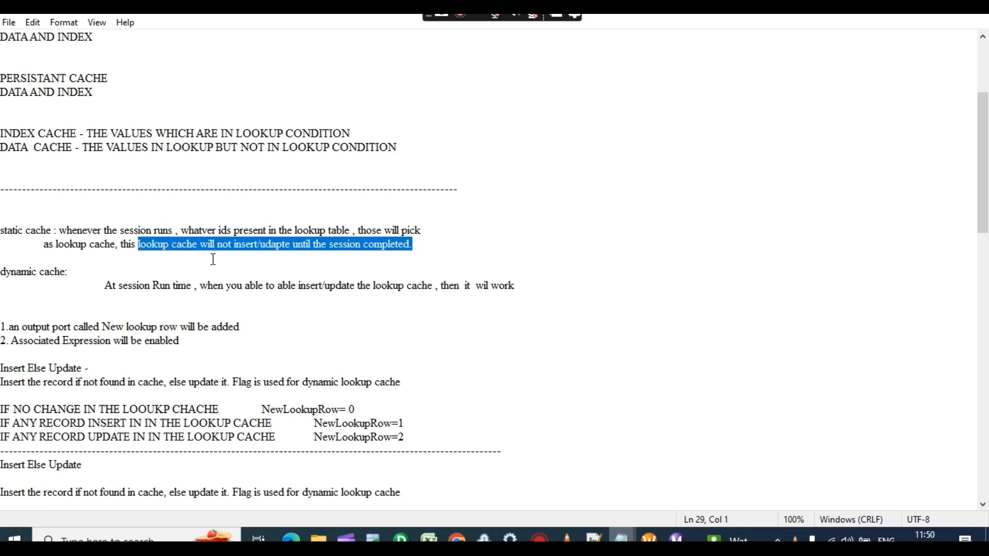
Examine the dynamic cache definition in the notes, covering inserts and updates to the lookup cache at session run time
{"action": "left_click", "coordinate": [106, 288]}
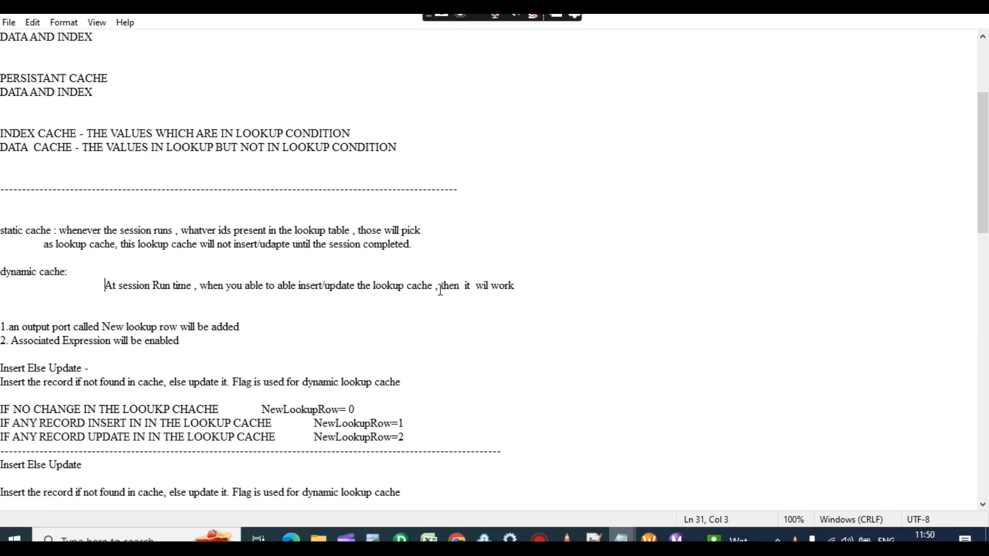
{"action": "left_click_drag", "start_coordinate": [438, 287], "coordinate": [287, 297]}
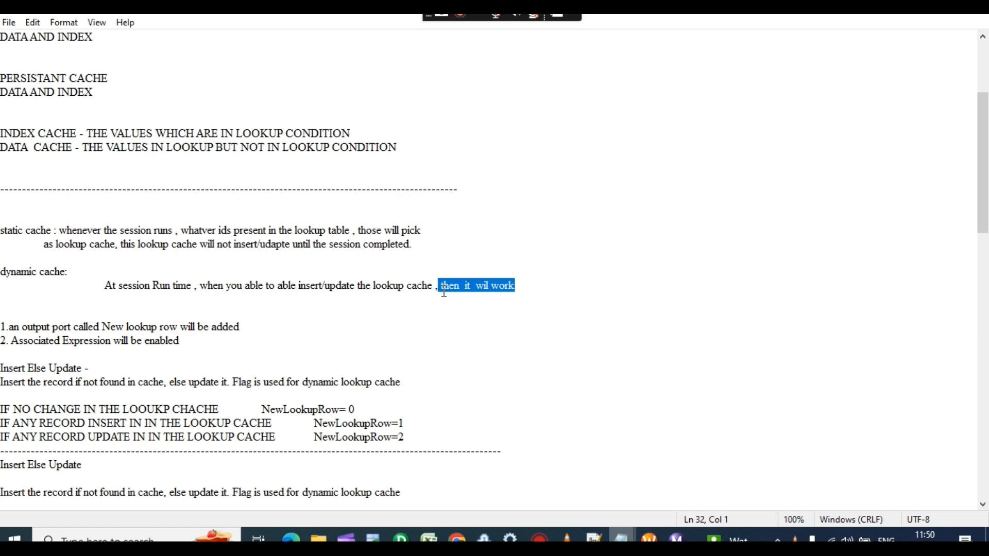
{"action": "left_click_drag", "start_coordinate": [438, 287], "coordinate": [245, 258]}
{"action": "left_click", "coordinate": [400, 300]}
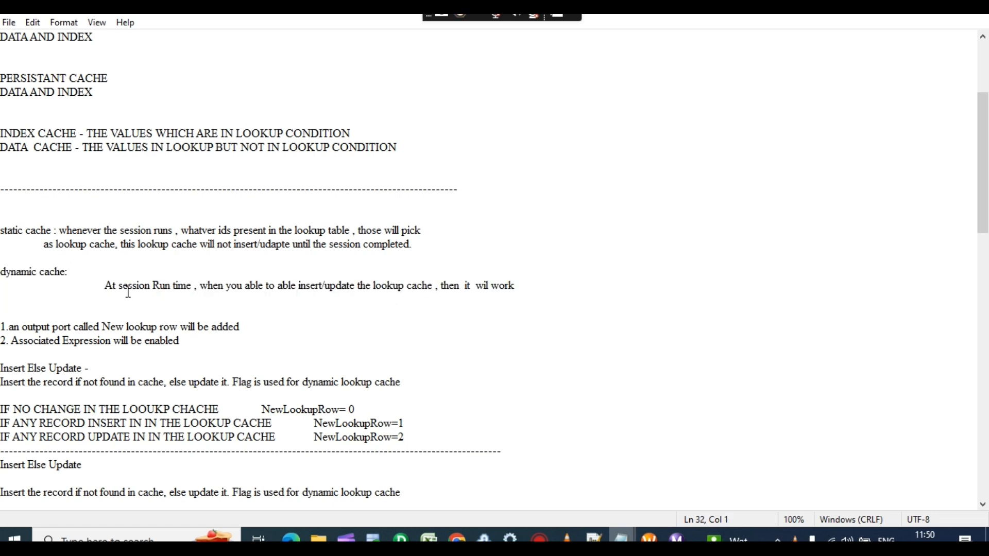
Examine the two dynamic cache changes listed in the notes: the New lookup row output port and the Associated Expression
{"action": "scroll", "coordinate": [51, 265], "scroll_direction": "down", "scroll_amount": 1}
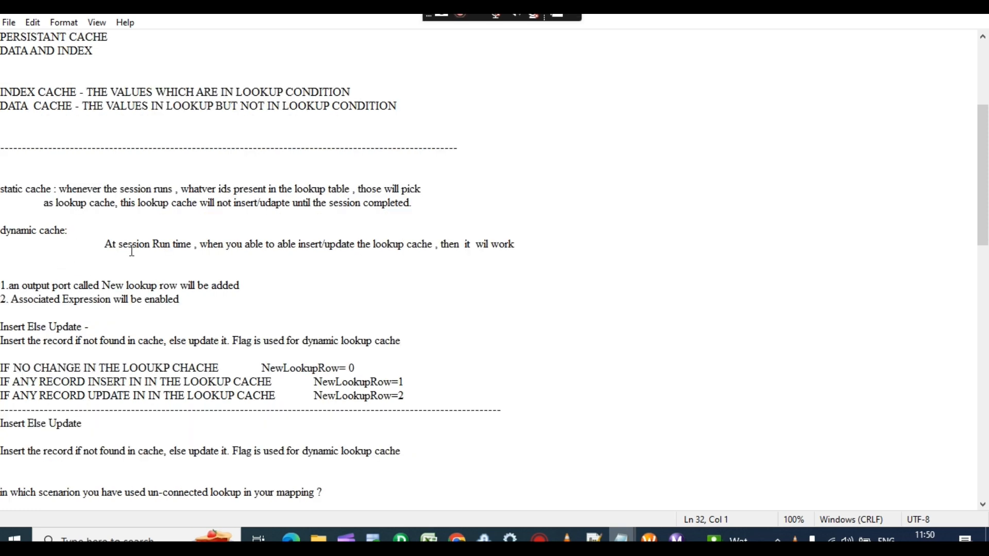
{"action": "left_click", "coordinate": [198, 303]}
{"action": "left_click_drag", "start_coordinate": [99, 286], "coordinate": [242, 286]}
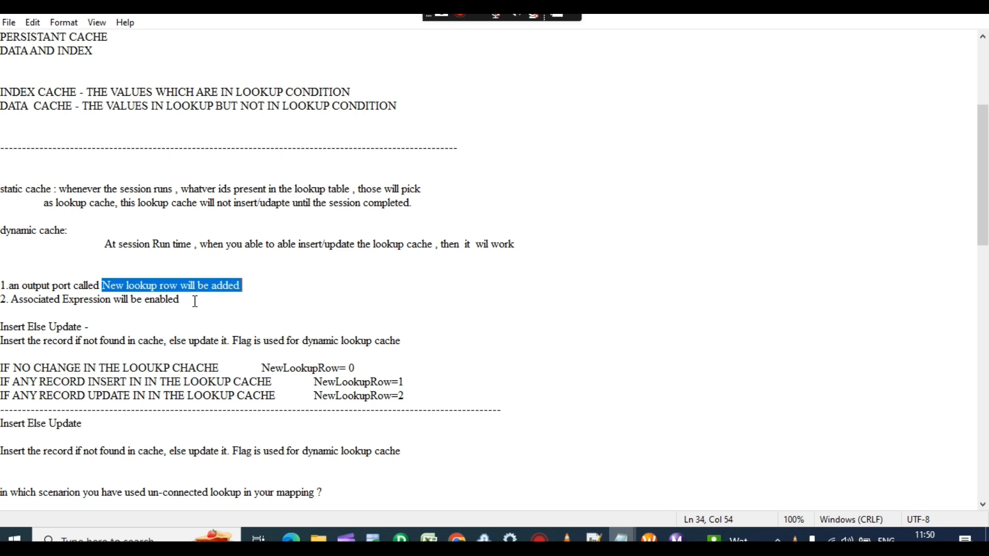
{"action": "left_click_drag", "start_coordinate": [11, 300], "coordinate": [237, 314]}
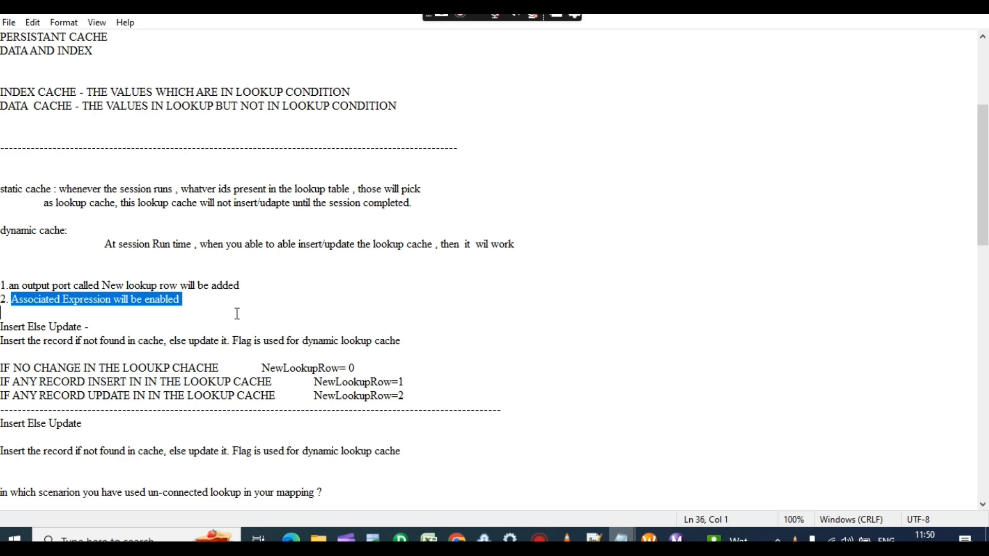
{"action": "left_click_drag", "start_coordinate": [102, 286], "coordinate": [243, 286]}
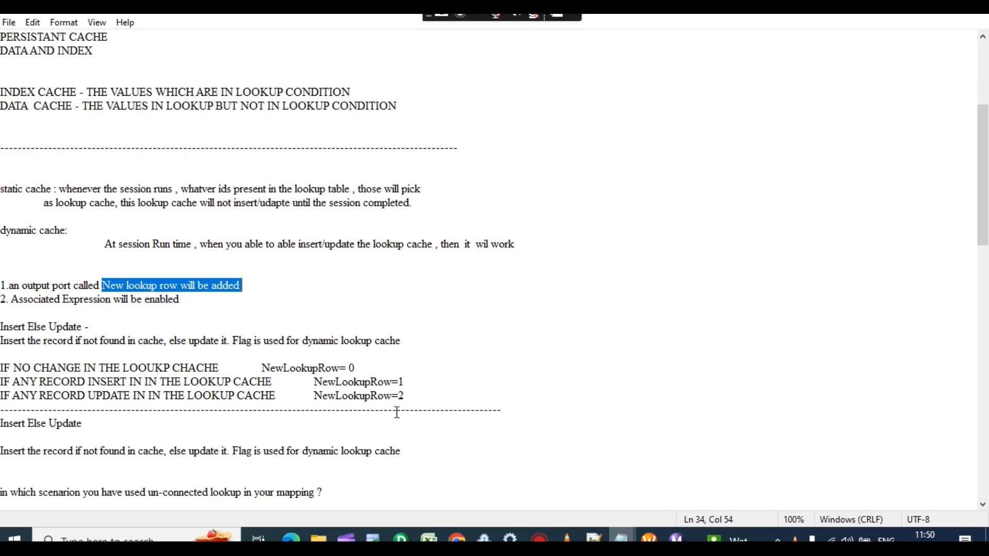
Switch to Informatica Designer and examine the NewLookupRow port and the VERSION port's associated expression options in LKPTRANS_dynamic, then close its editor
{"action": "left_click", "coordinate": [402, 530]}
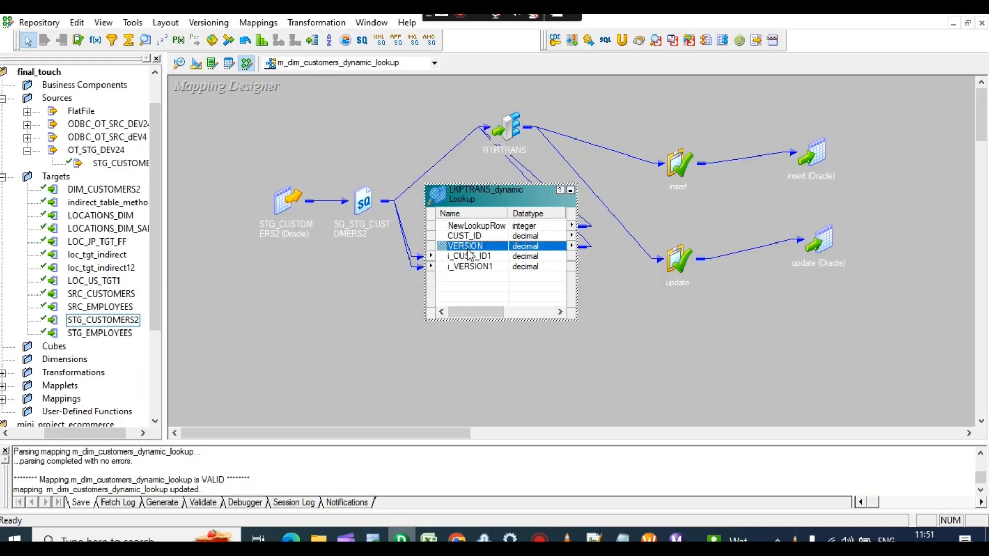
{"action": "double_click", "coordinate": [463, 246]}
{"action": "left_click", "coordinate": [327, 210]}
{"action": "left_click", "coordinate": [382, 221]}
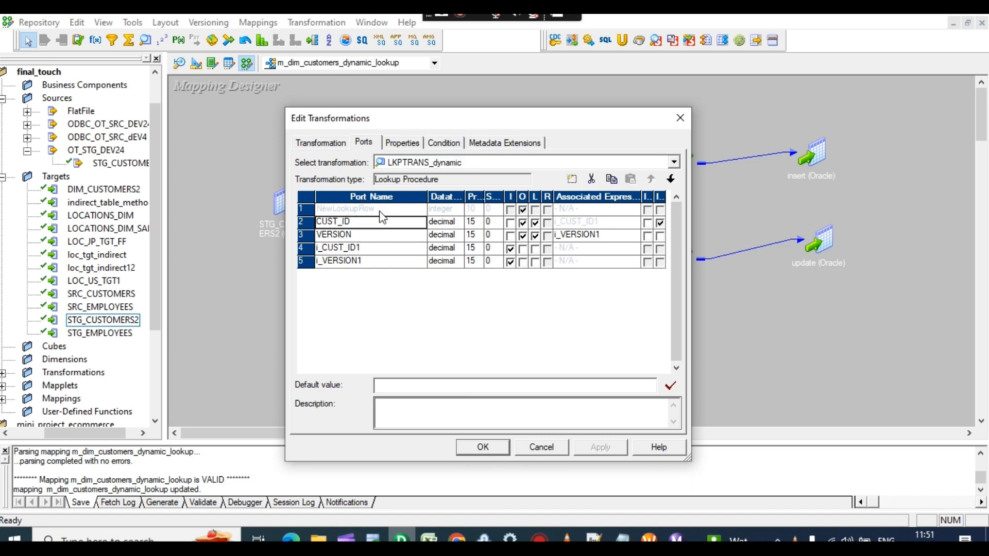
{"action": "left_click", "coordinate": [381, 211]}
{"action": "double_click", "coordinate": [382, 211]}
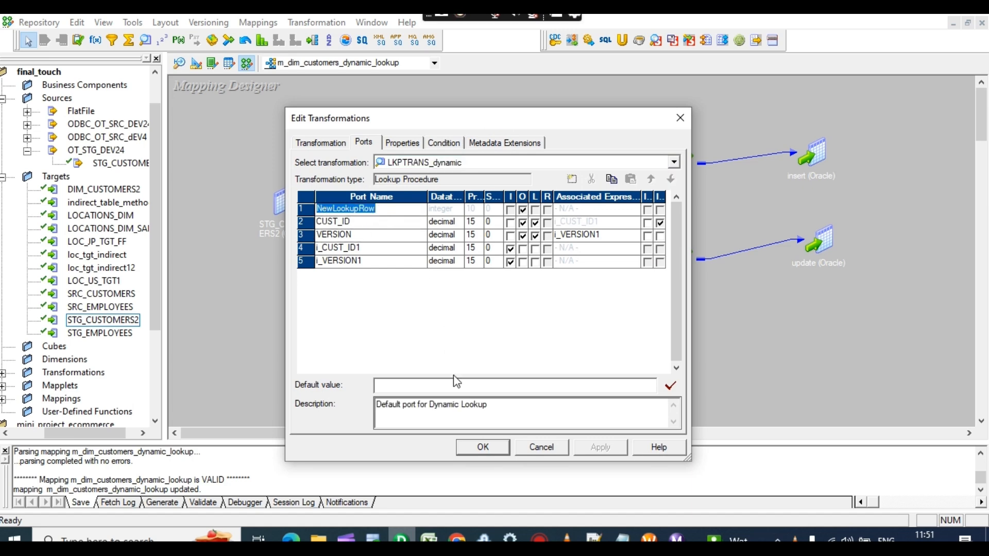
{"action": "left_click", "coordinate": [612, 240]}
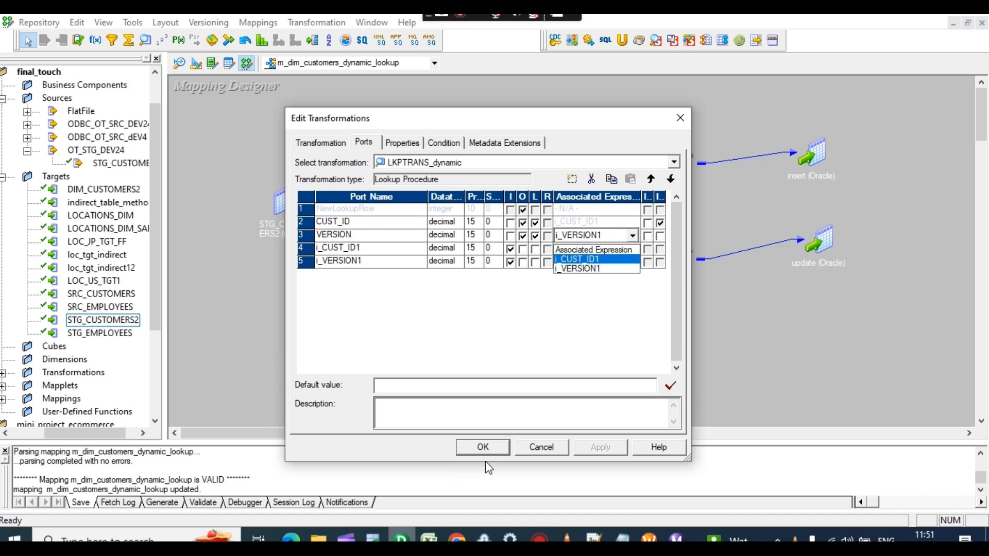
{"action": "left_click", "coordinate": [485, 449]}
Return to the Notes_11-10-2022 file in Notepad and examine the point about Associated Expression being enabled
{"action": "left_click", "coordinate": [622, 538]}
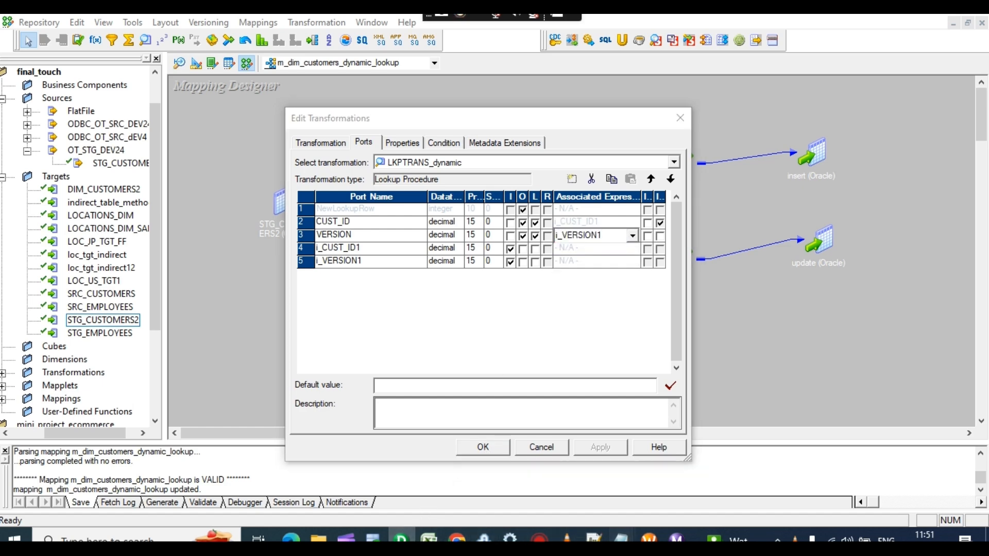
{"action": "left_click", "coordinate": [434, 456]}
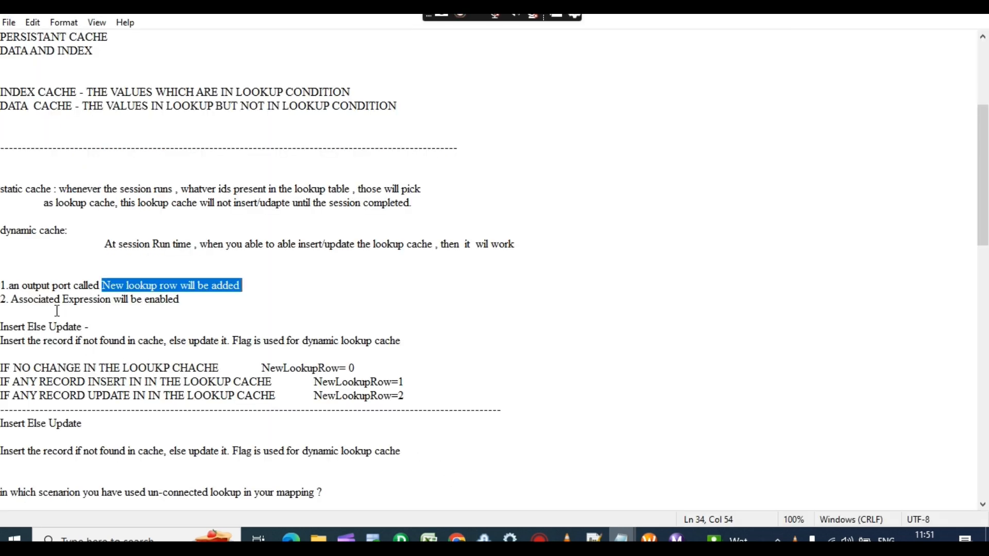
{"action": "left_click_drag", "start_coordinate": [14, 301], "coordinate": [173, 301]}
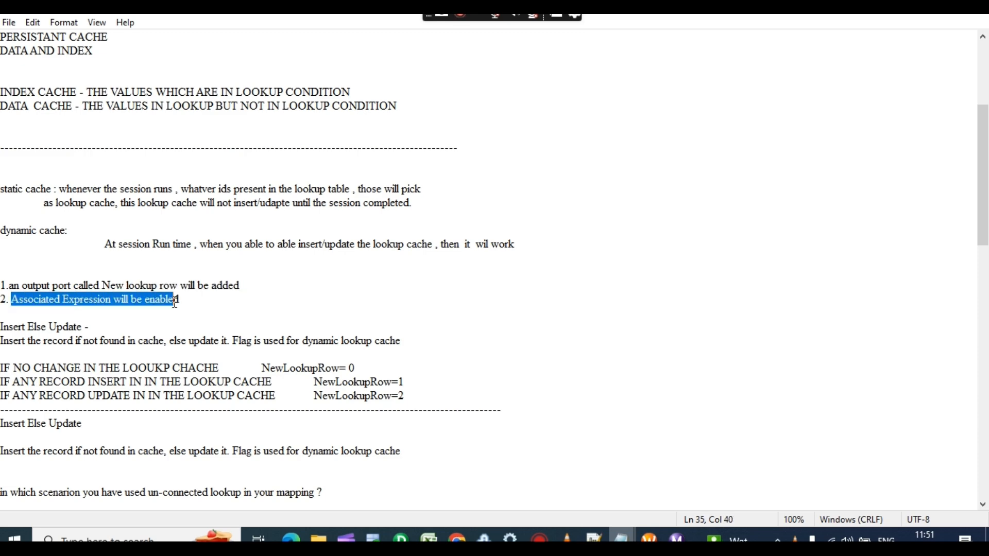
Examine the Insert Else Update rule in the notes for records not found in the cache
{"action": "scroll", "coordinate": [125, 324], "scroll_direction": "down", "scroll_amount": 2}
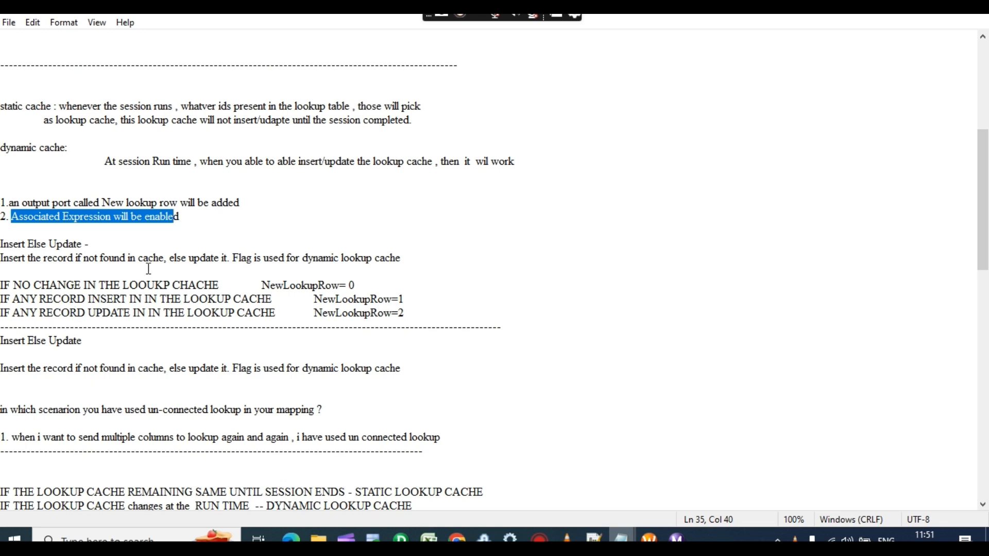
{"action": "left_click_drag", "start_coordinate": [163, 259], "coordinate": [10, 258]}
{"action": "left_click", "coordinate": [97, 269]}
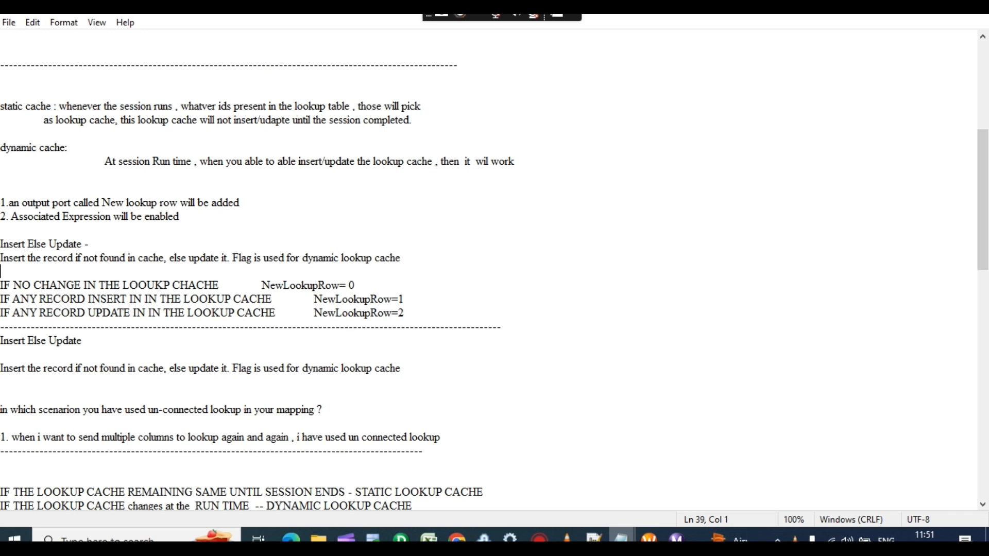
{"action": "left_click_drag", "start_coordinate": [1, 257], "coordinate": [166, 257]}
{"action": "left_click", "coordinate": [115, 260]}
{"action": "double_click", "coordinate": [162, 259]}
{"action": "left_click", "coordinate": [186, 267]}
Examine the NewLookupRow values 0, 1 and 2 in the notes for no change, insert and update in the lookup cache
{"action": "scroll", "coordinate": [207, 273], "scroll_direction": "down", "scroll_amount": 1}
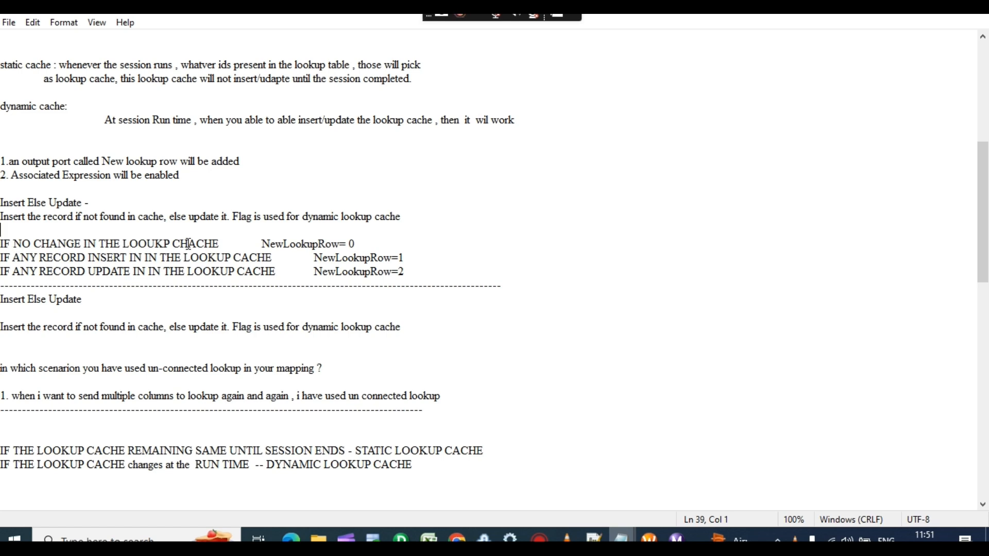
{"action": "left_click_drag", "start_coordinate": [265, 239], "coordinate": [369, 243]}
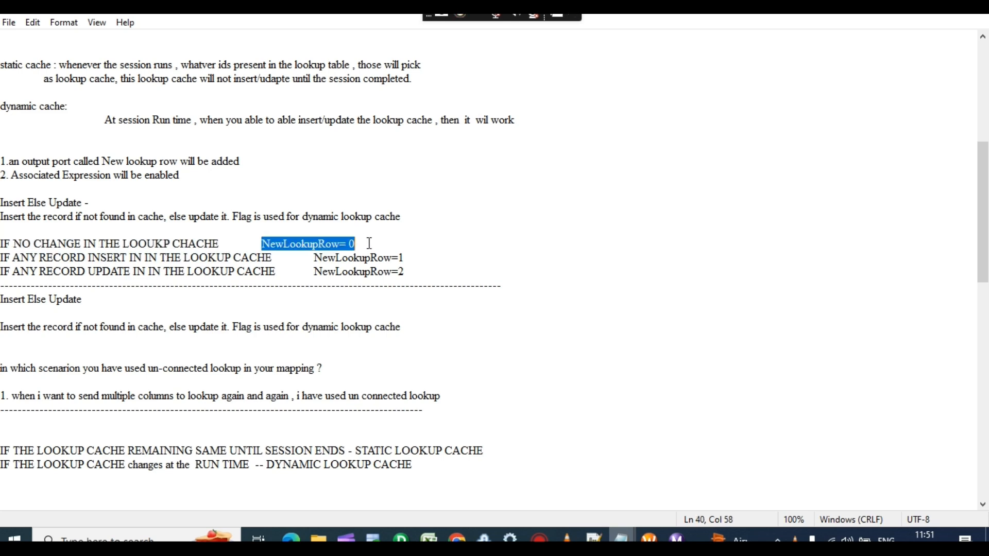
{"action": "left_click", "coordinate": [368, 243]}
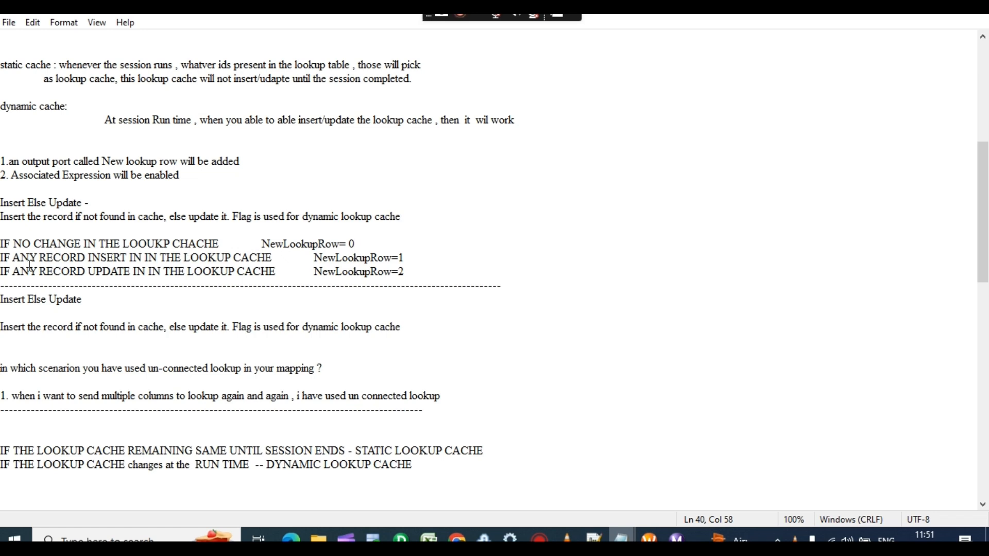
{"action": "left_click_drag", "start_coordinate": [273, 258], "coordinate": [67, 263]}
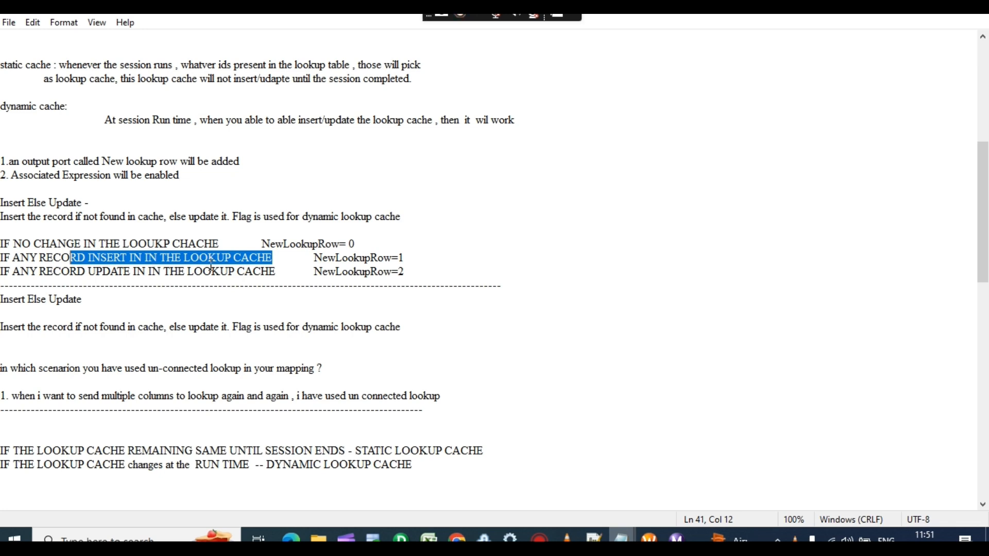
{"action": "left_click_drag", "start_coordinate": [405, 258], "coordinate": [318, 266]}
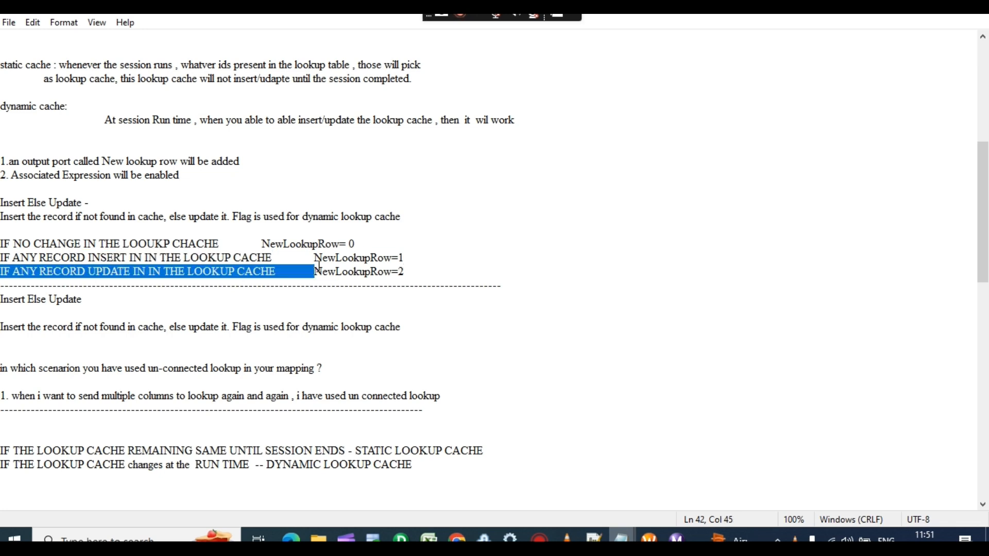
{"action": "double_click", "coordinate": [329, 257]}
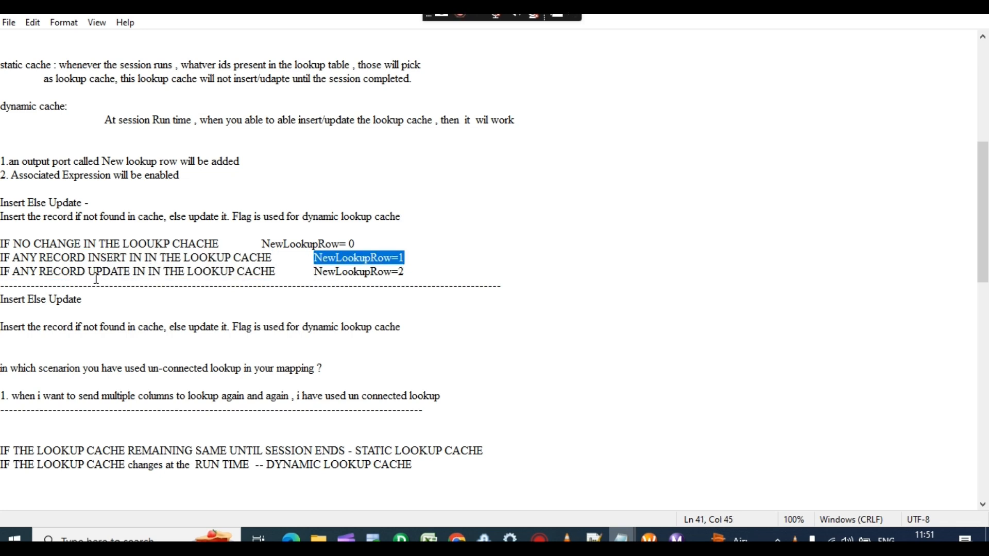
{"action": "left_click_drag", "start_coordinate": [276, 272], "coordinate": [37, 272]}
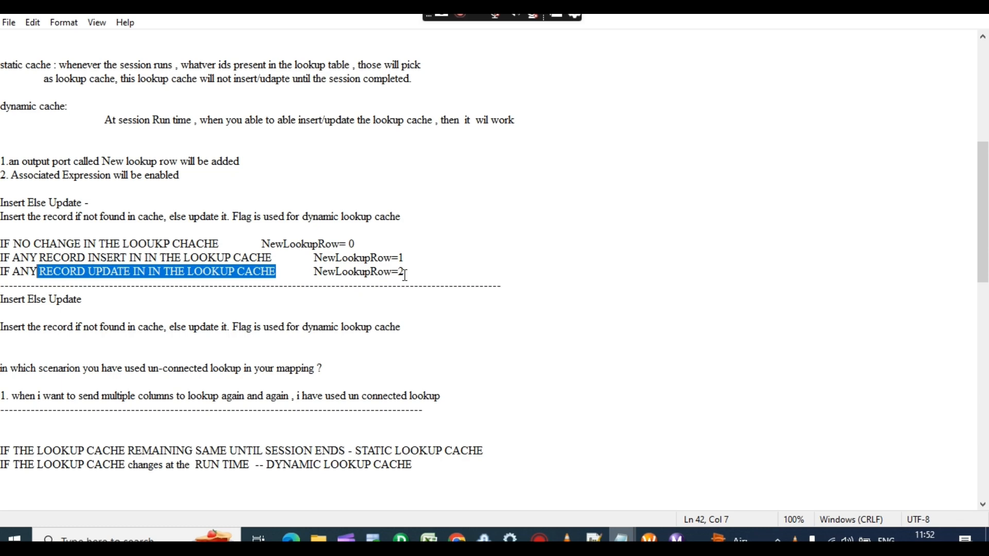
{"action": "left_click_drag", "start_coordinate": [405, 275], "coordinate": [304, 274]}
{"action": "scroll", "coordinate": [186, 304], "scroll_direction": "down", "scroll_amount": 1}
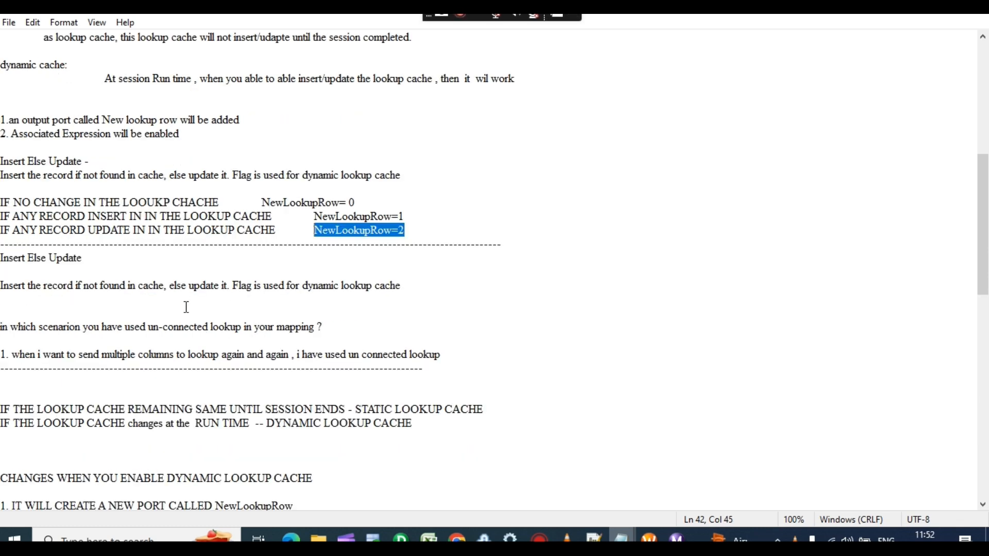
{"action": "scroll", "coordinate": [186, 307], "scroll_direction": "down", "scroll_amount": 1}
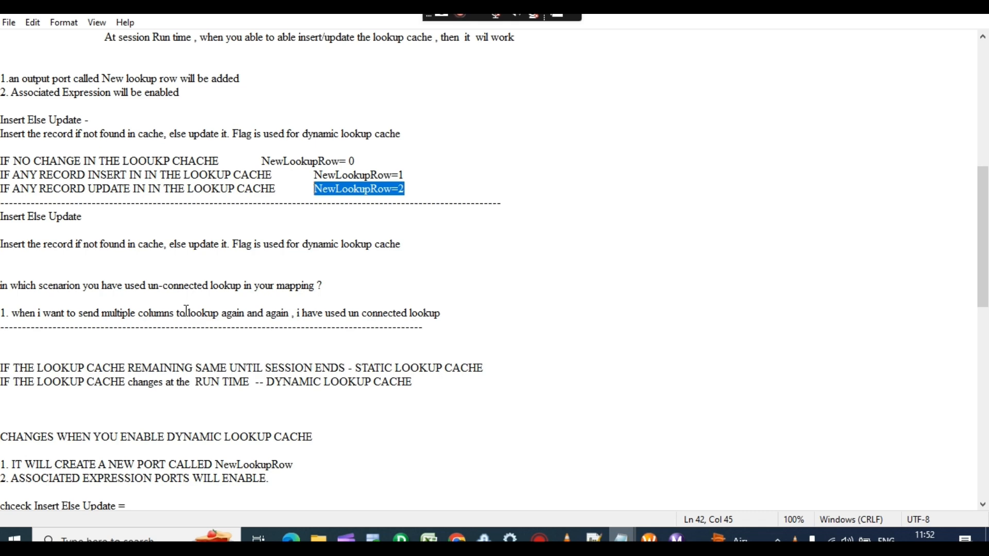
Highlight the dynamic cache notes from the new lookup row output port point through the NewLookupRow=2 rule
{"action": "scroll", "coordinate": [187, 310], "scroll_direction": "down", "scroll_amount": 1}
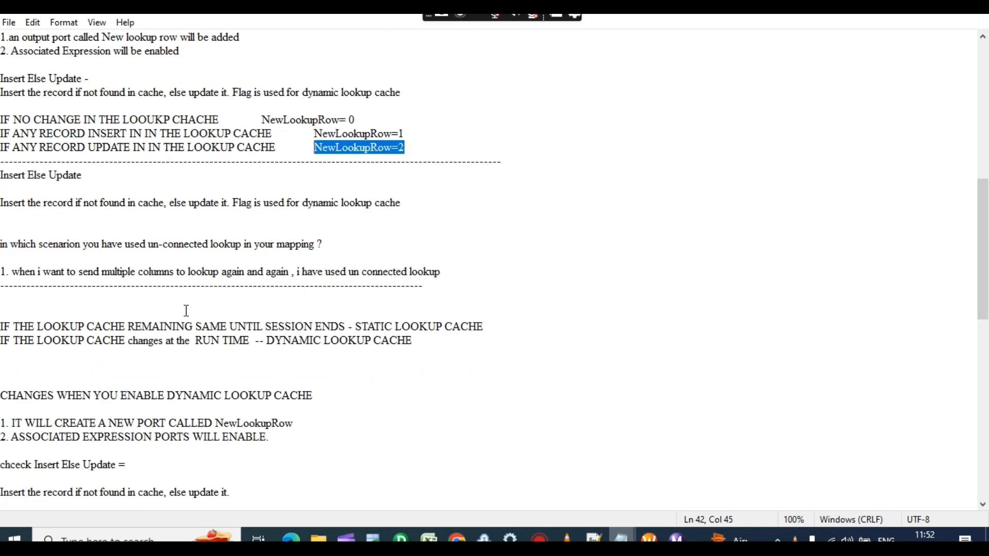
{"action": "scroll", "coordinate": [203, 304], "scroll_direction": "up", "scroll_amount": 2}
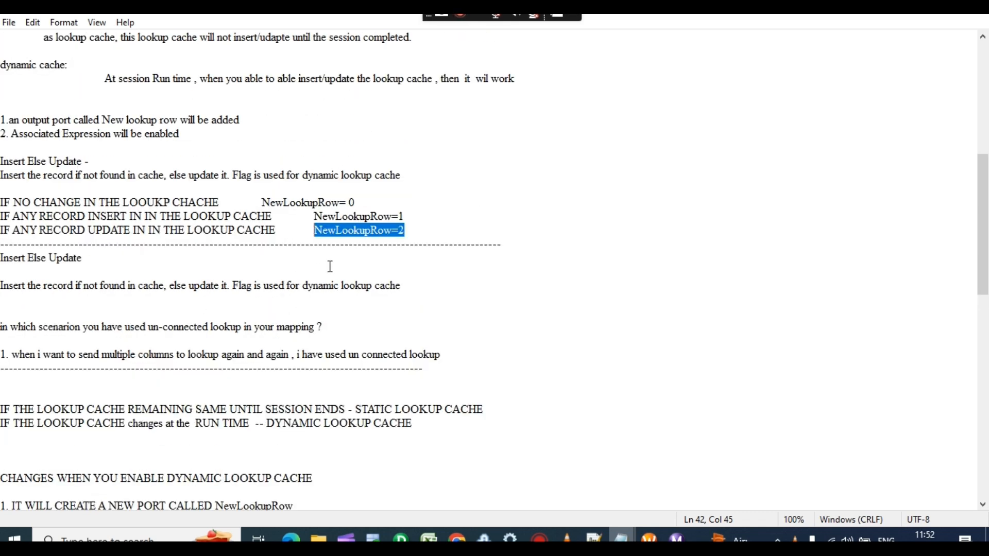
{"action": "left_click_drag", "start_coordinate": [433, 235], "coordinate": [55, 95]}
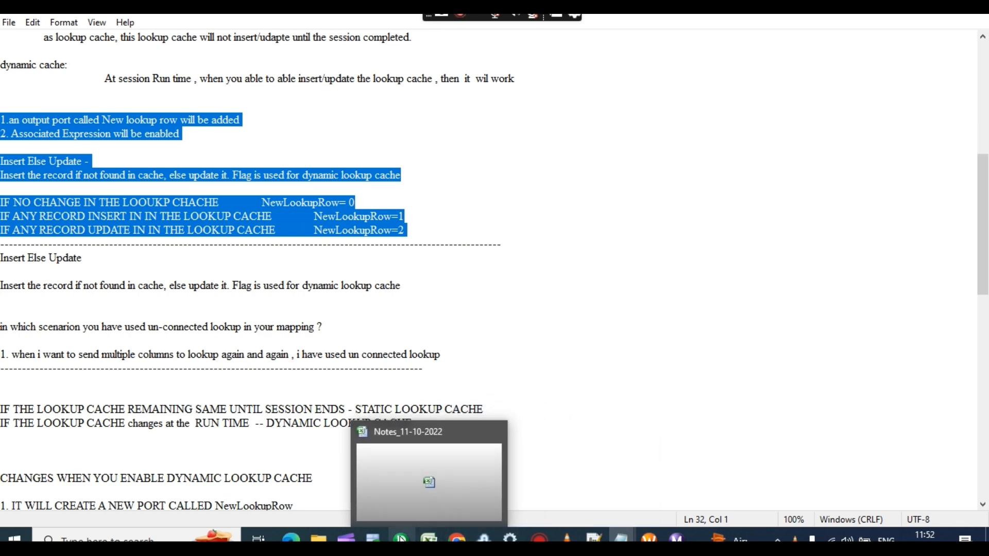
Switch to Informatica Designer, accept the LKPTRANS_dynamic transformation edits, and arrange all objects of the m_dim_customers_dynamic_lookup mapping as icons
{"action": "left_click", "coordinate": [400, 535]}
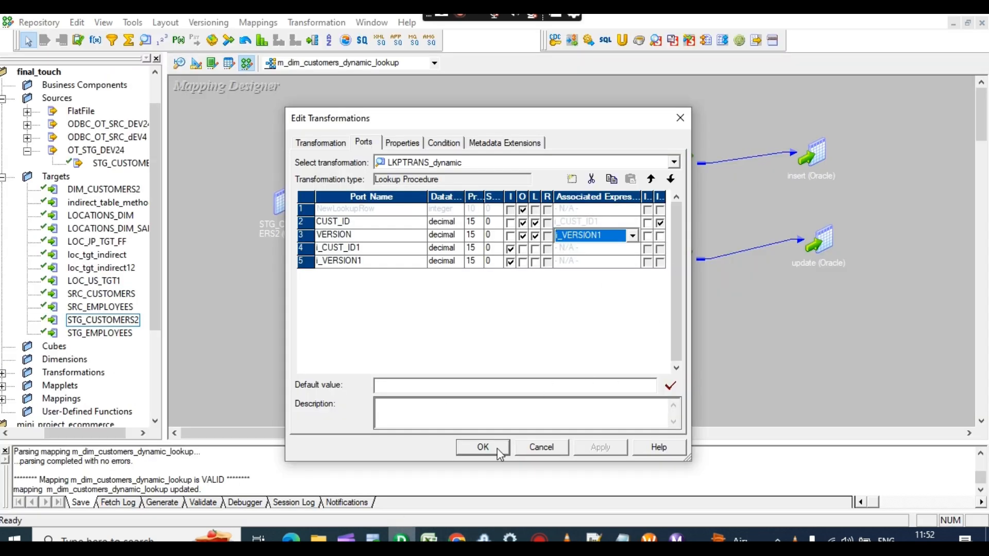
{"action": "left_click", "coordinate": [483, 447]}
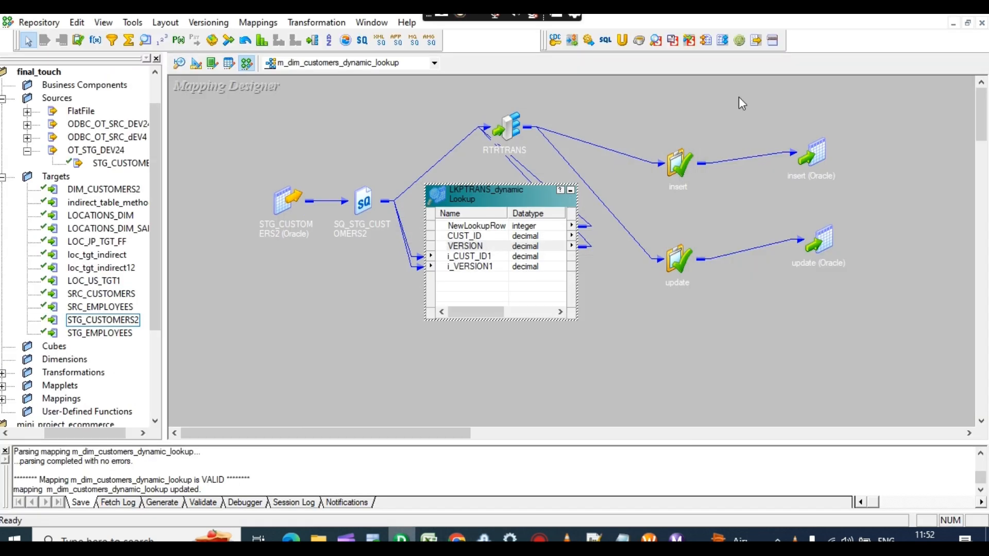
{"action": "right_click", "coordinate": [733, 196]}
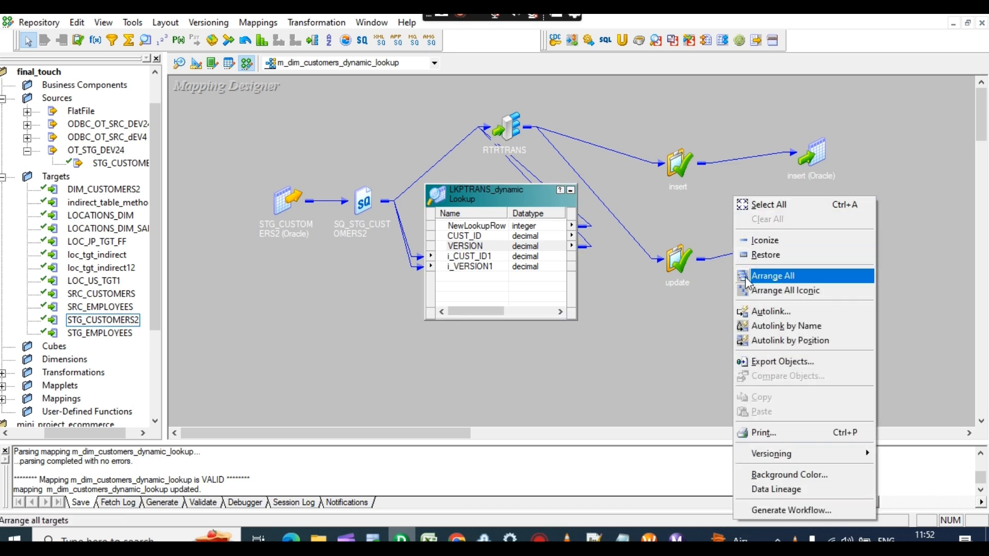
{"action": "left_click", "coordinate": [696, 349]}
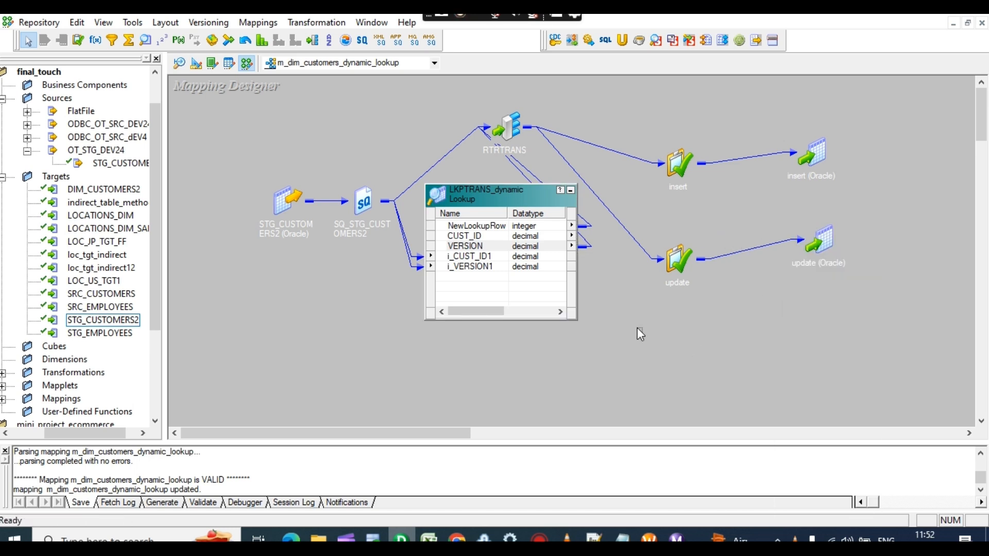
{"action": "right_click", "coordinate": [698, 105]}
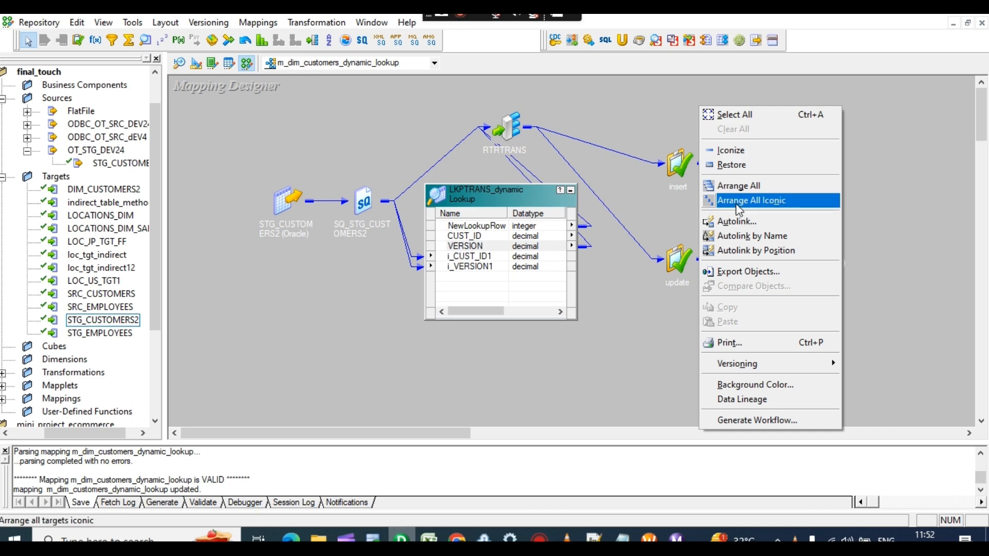
{"action": "left_click", "coordinate": [748, 200]}
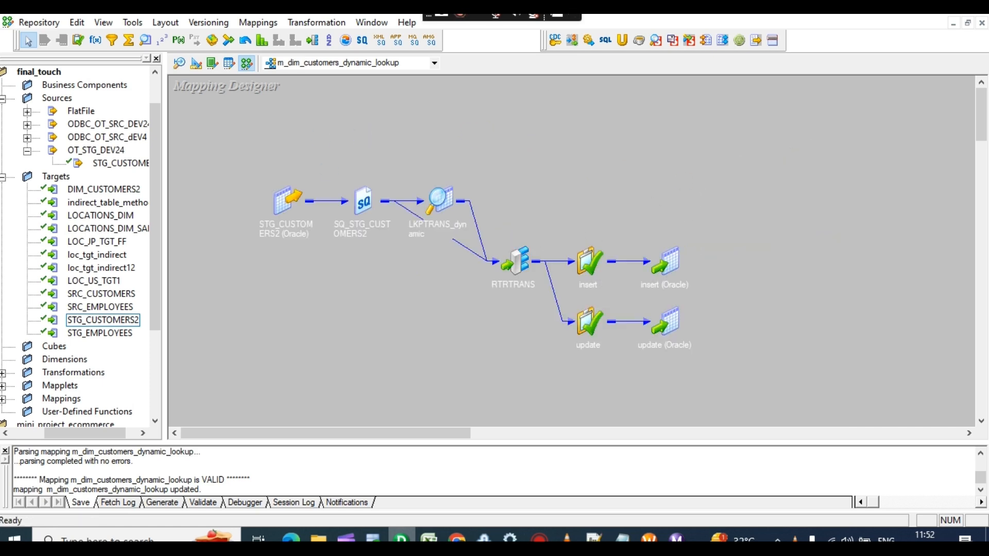